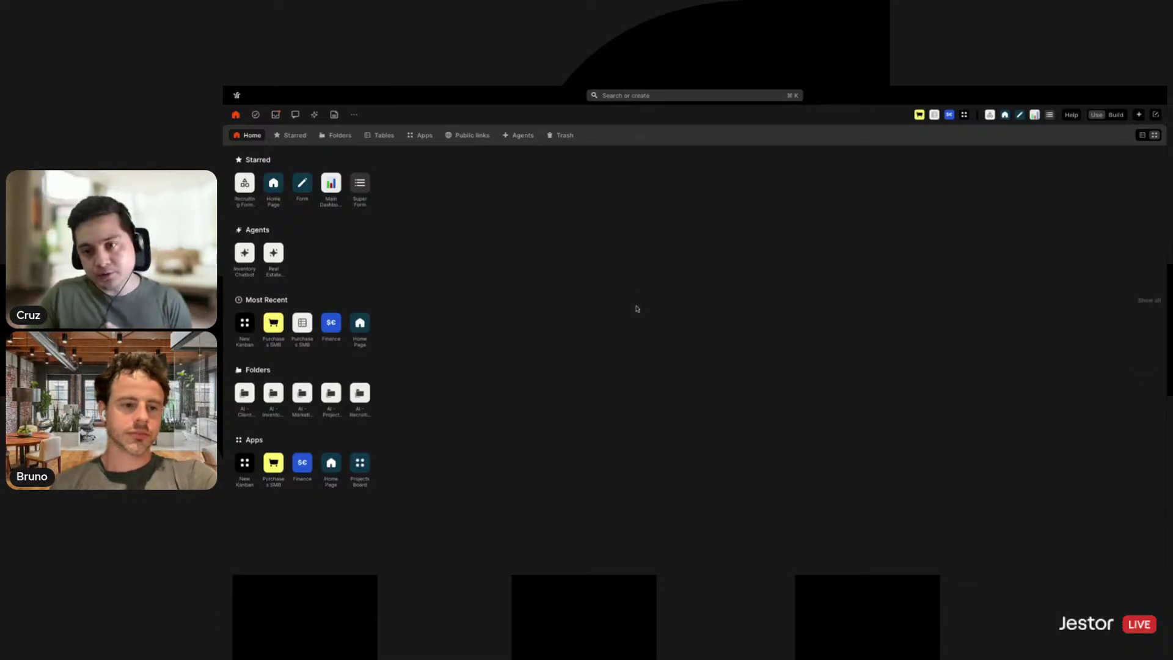
# Create a new blank table and title it "Kanban Example Table".
pyautogui.click(1155, 116)
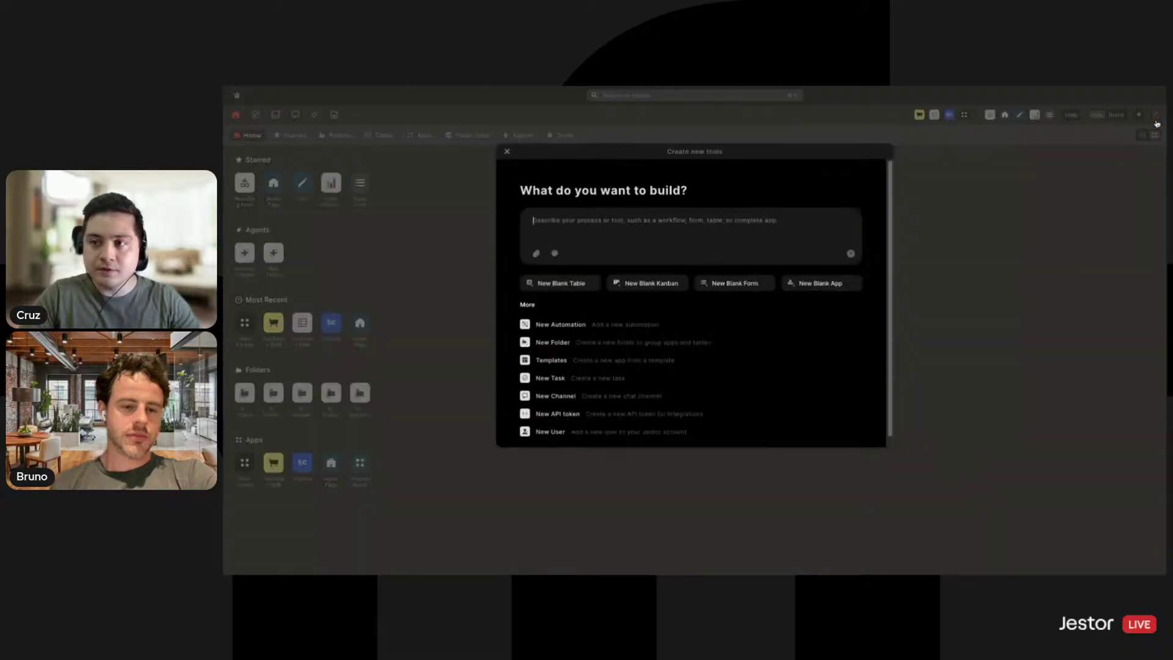
pyautogui.click(582, 284)
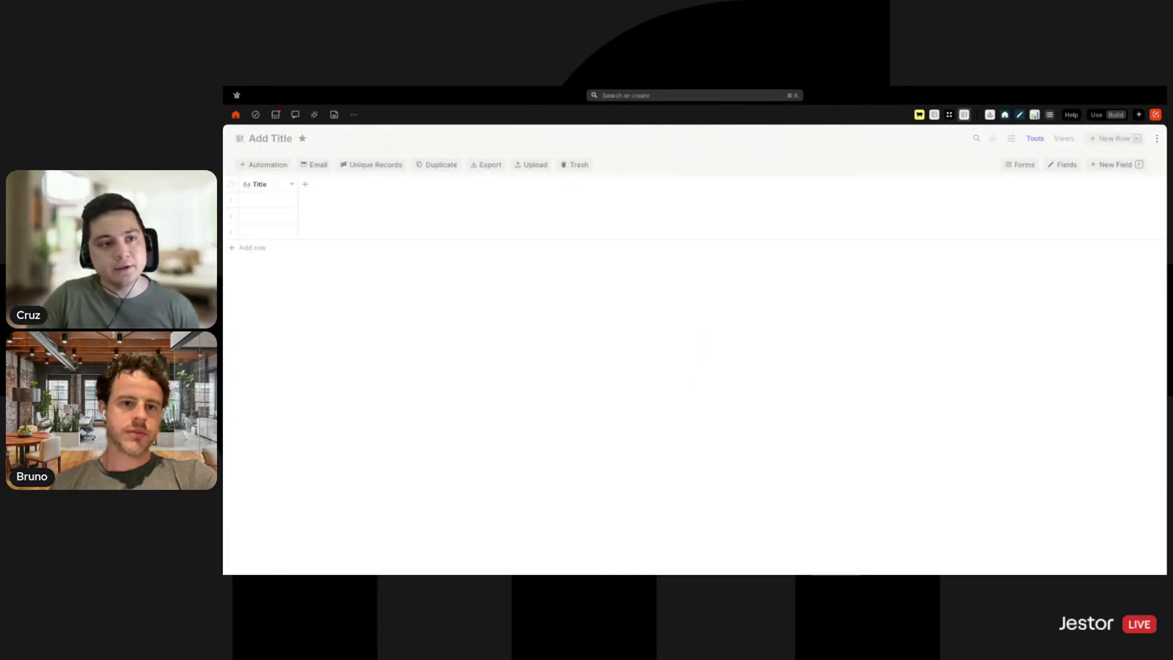
pyautogui.click(276, 140)
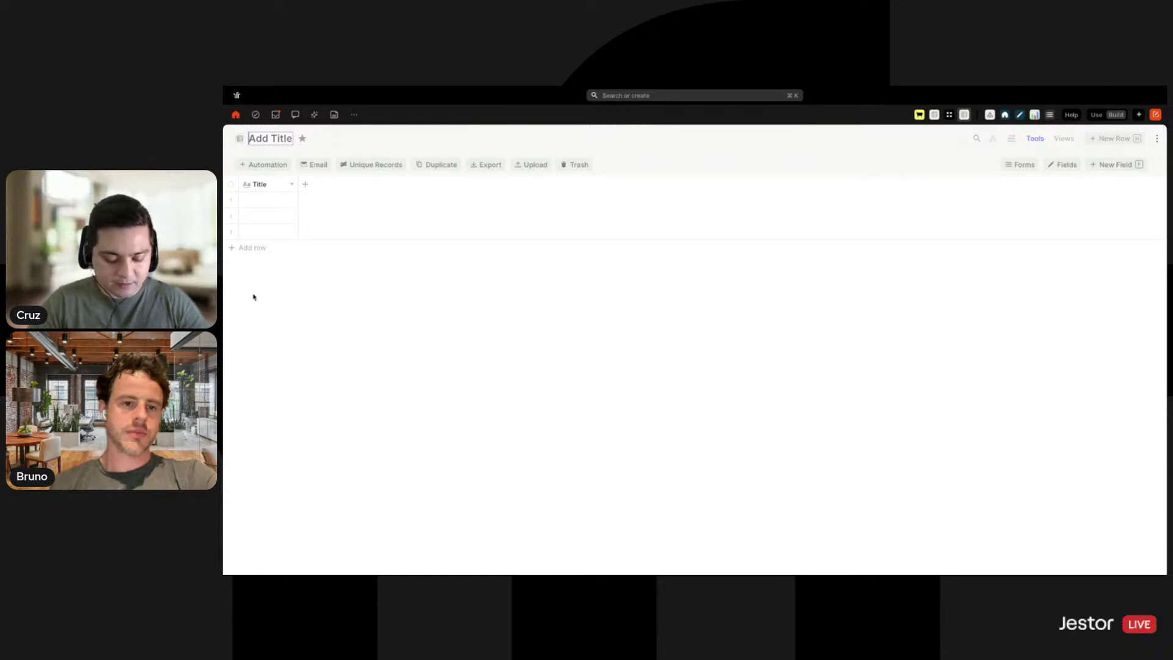
pyautogui.write('Example')
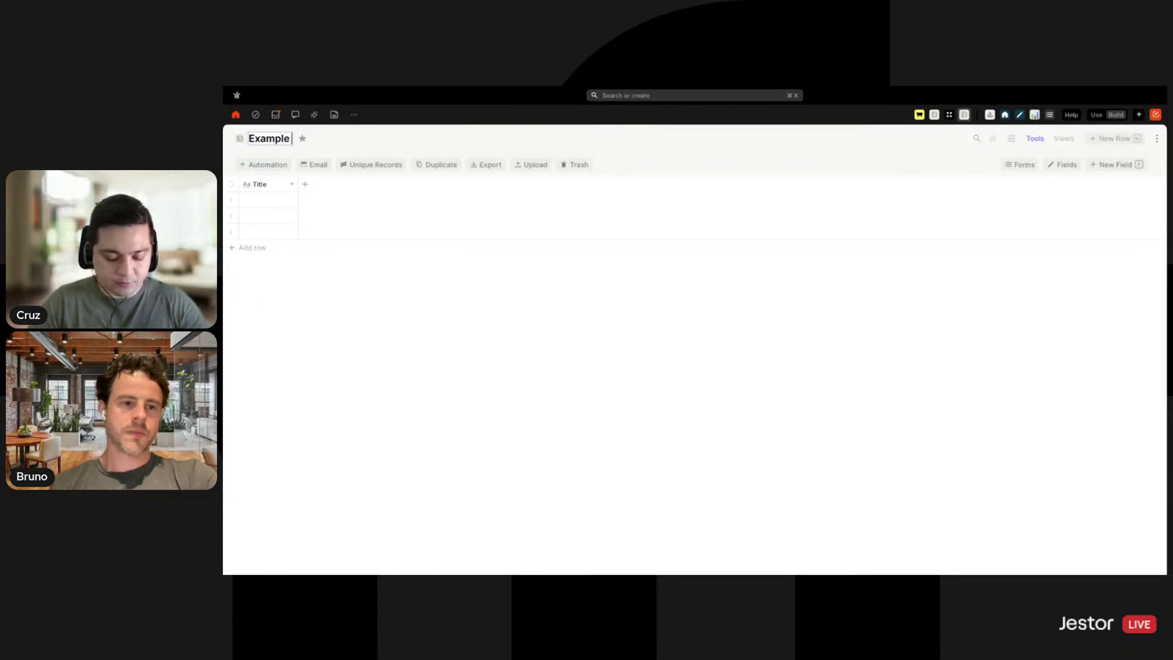
pyautogui.write(' Table')
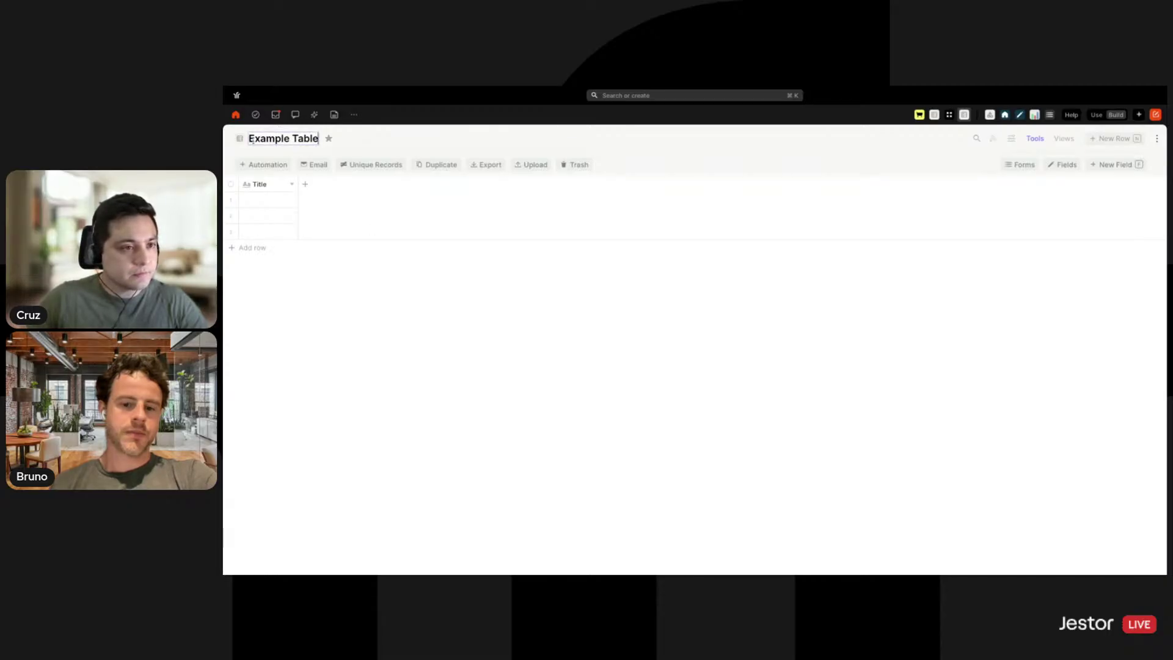
pyautogui.click(250, 138)
pyautogui.write('Kanban')
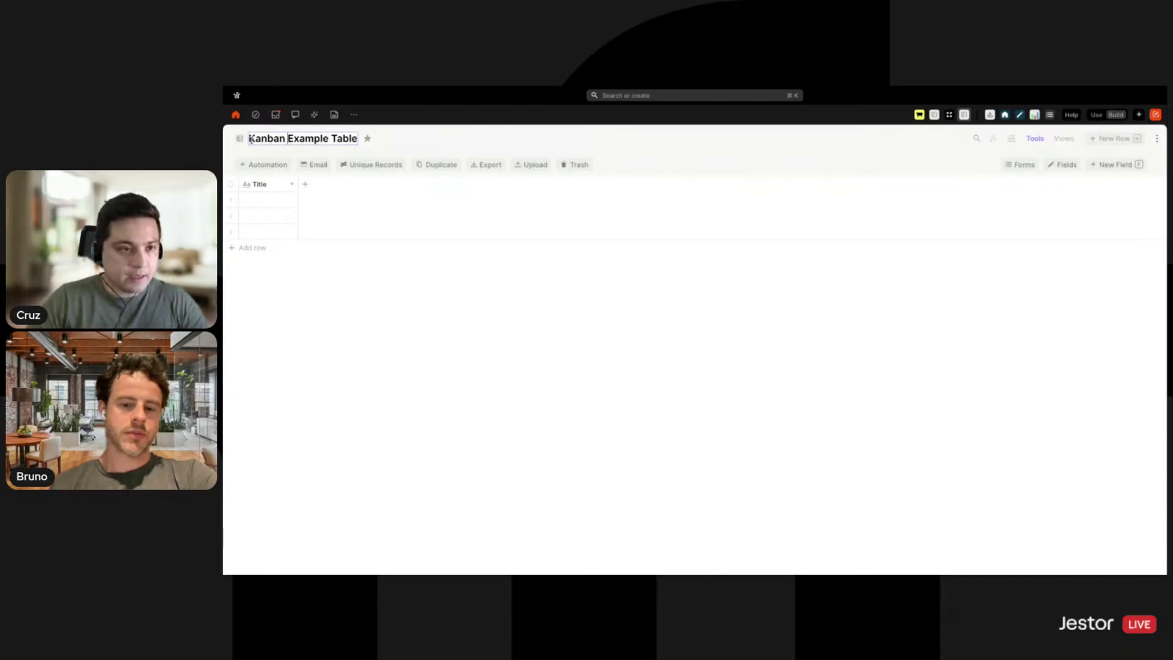
pyautogui.click(590, 439)
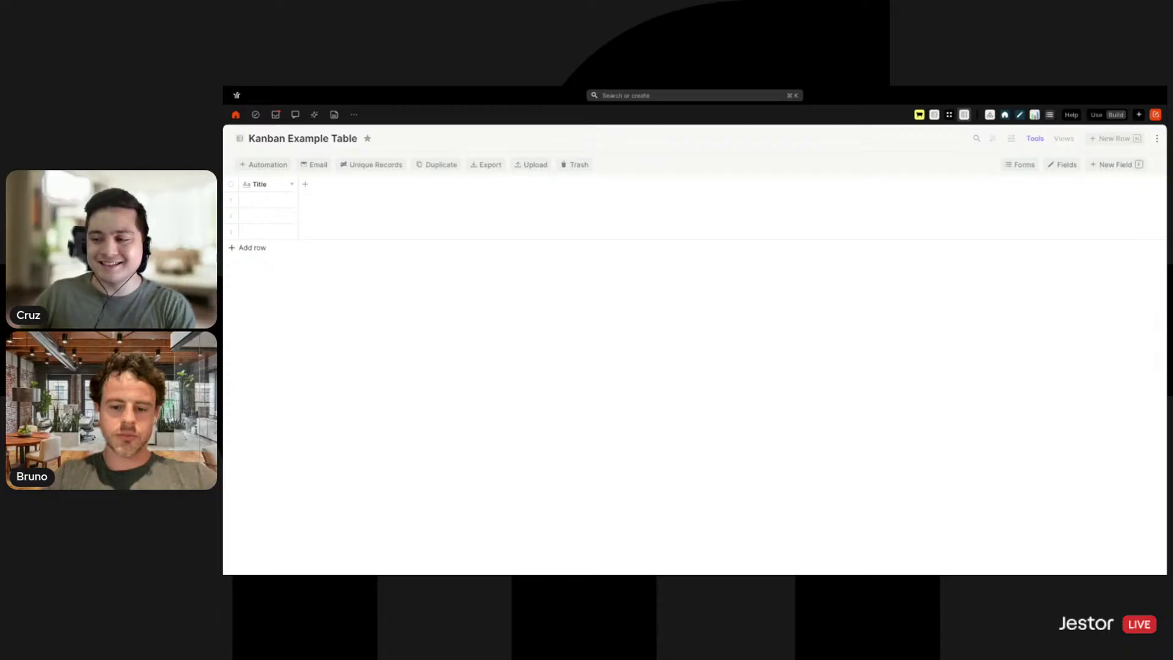
# Review the Title field's settings and naming methods, then close them unchanged.
pyautogui.click(282, 190)
pyautogui.click(273, 247)
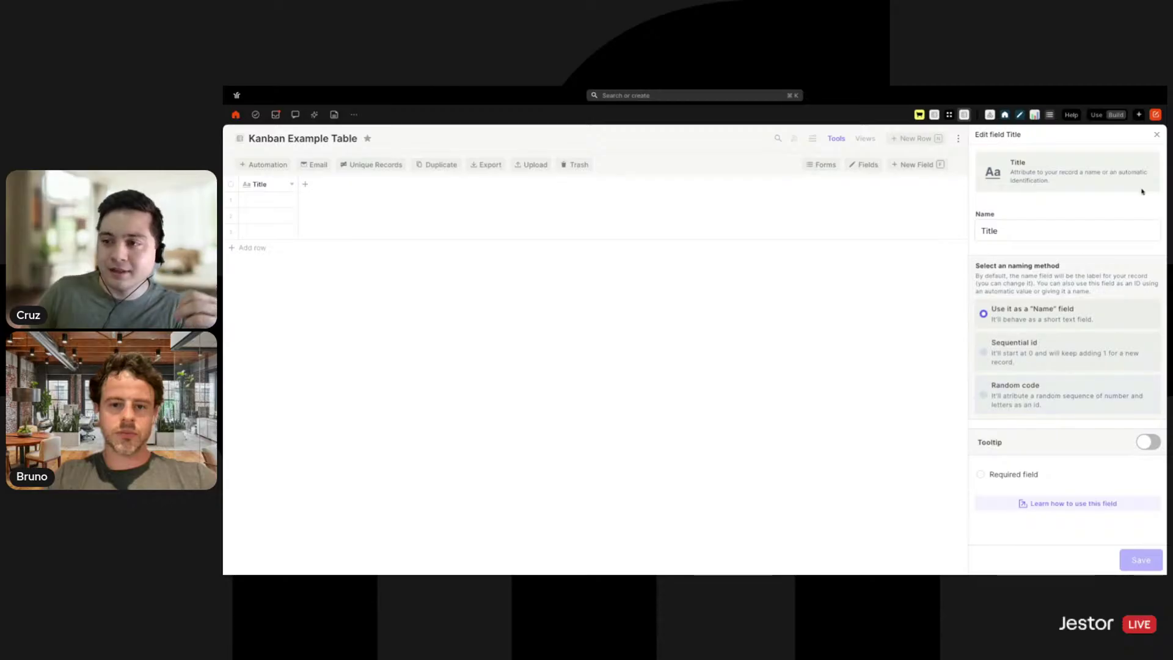
pyautogui.click(1156, 135)
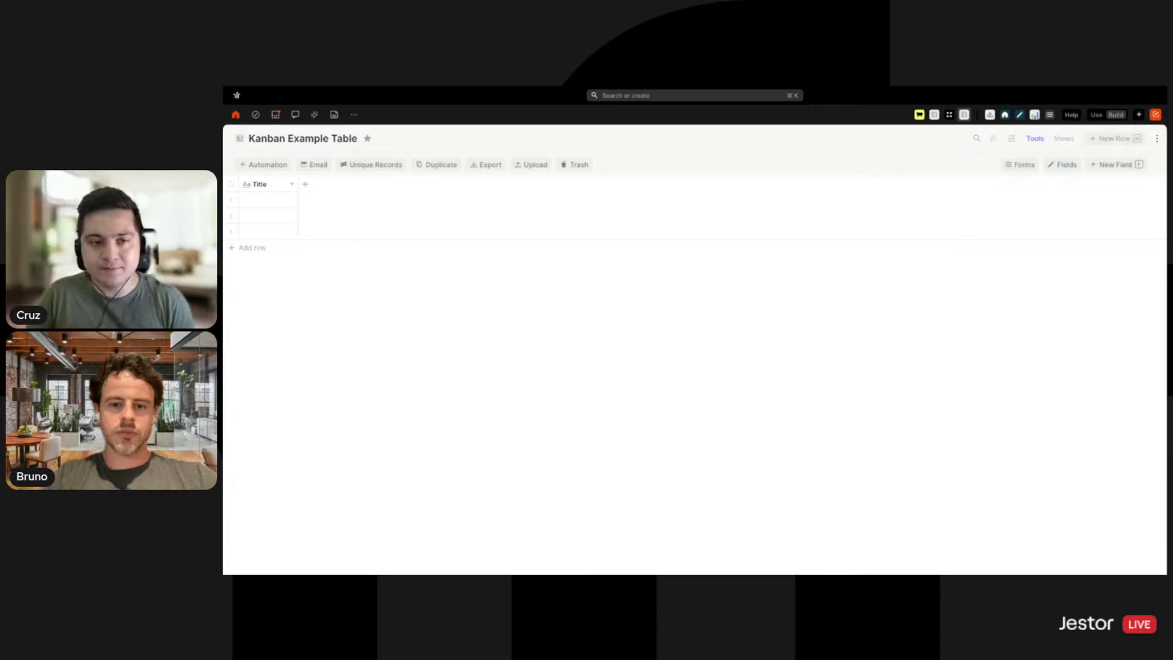
# Add a Text field named "Description" in Rich text format to the table.
pyautogui.click(305, 184)
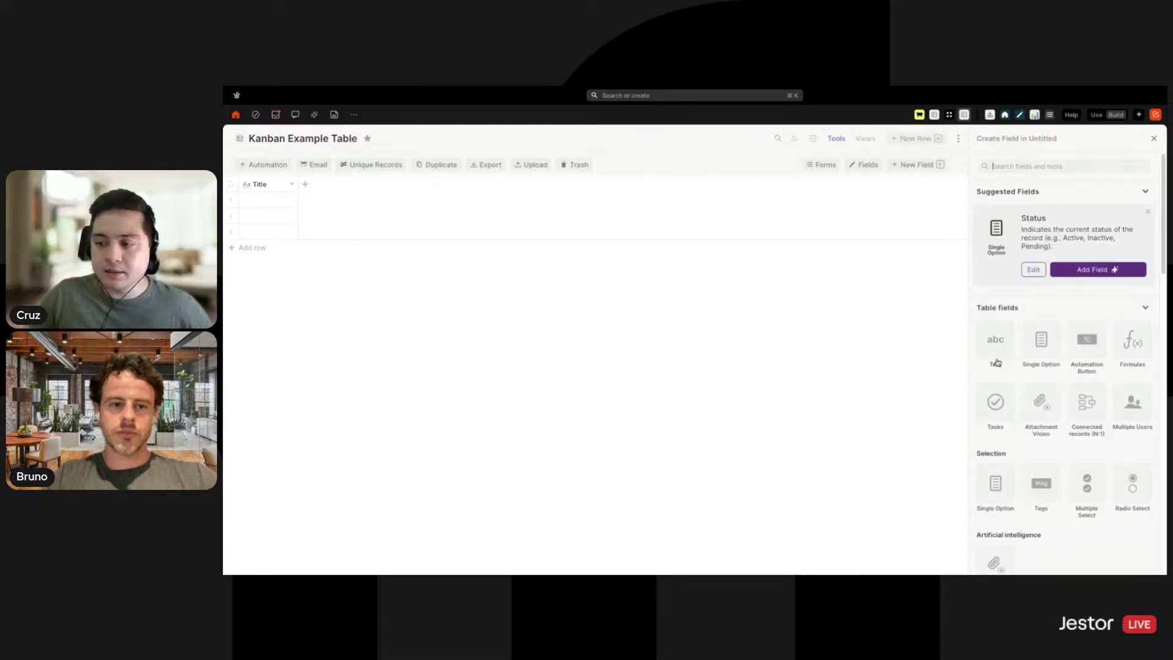
pyautogui.click(989, 359)
pyautogui.click(1034, 226)
pyautogui.hotkey('ctrl', 'a')
pyautogui.write('Description')
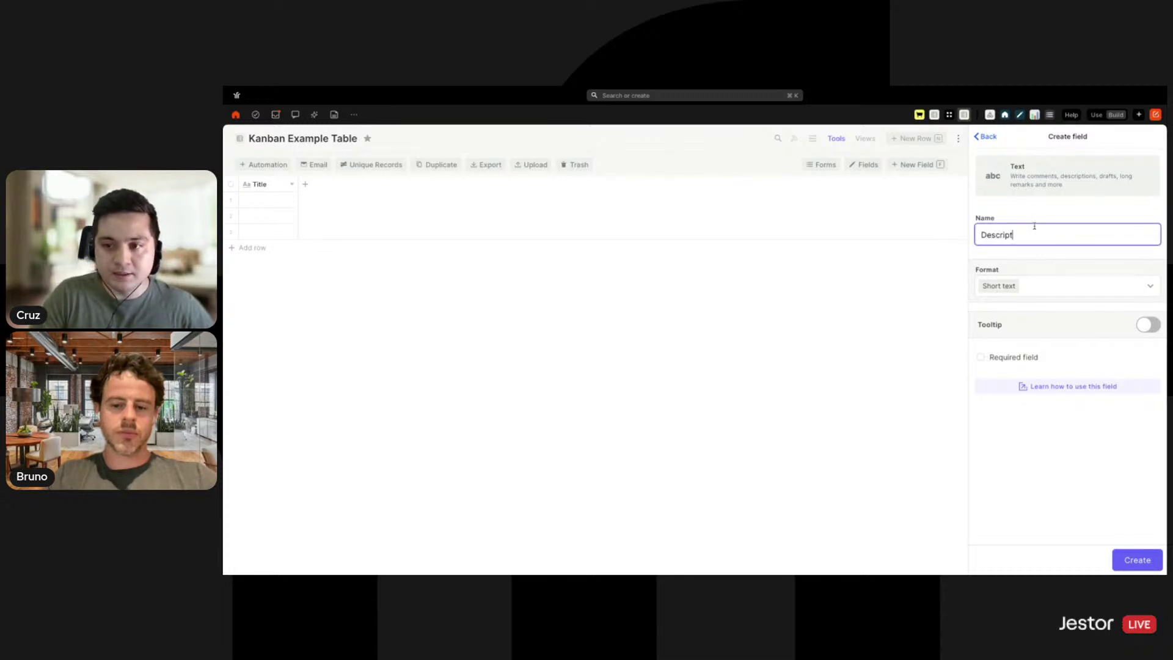
pyautogui.click(1051, 285)
pyautogui.click(1017, 345)
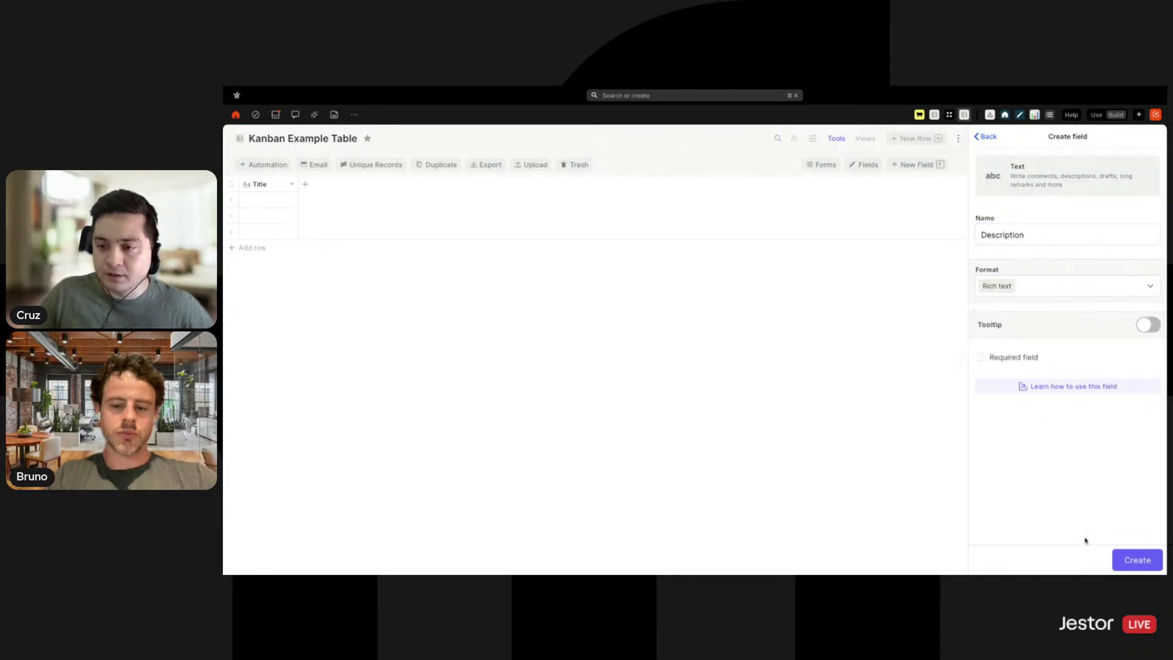
pyautogui.click(1136, 565)
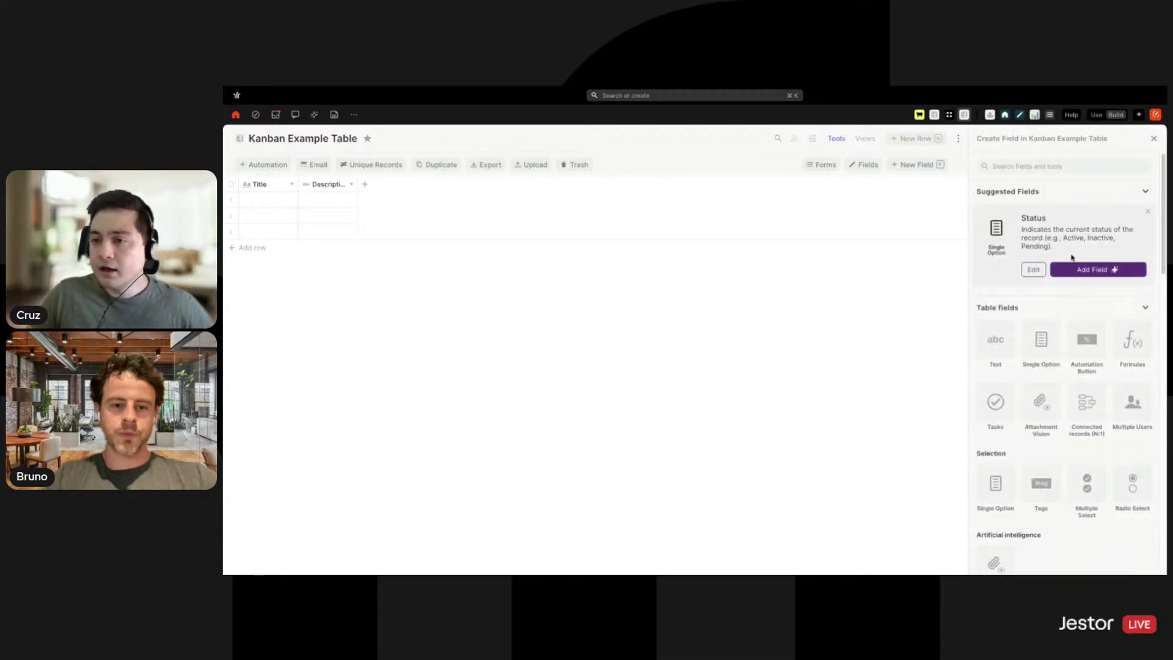
# Add a Date field named "Deadline" with the mm/dd/yyyy date format.
pyautogui.write('date')
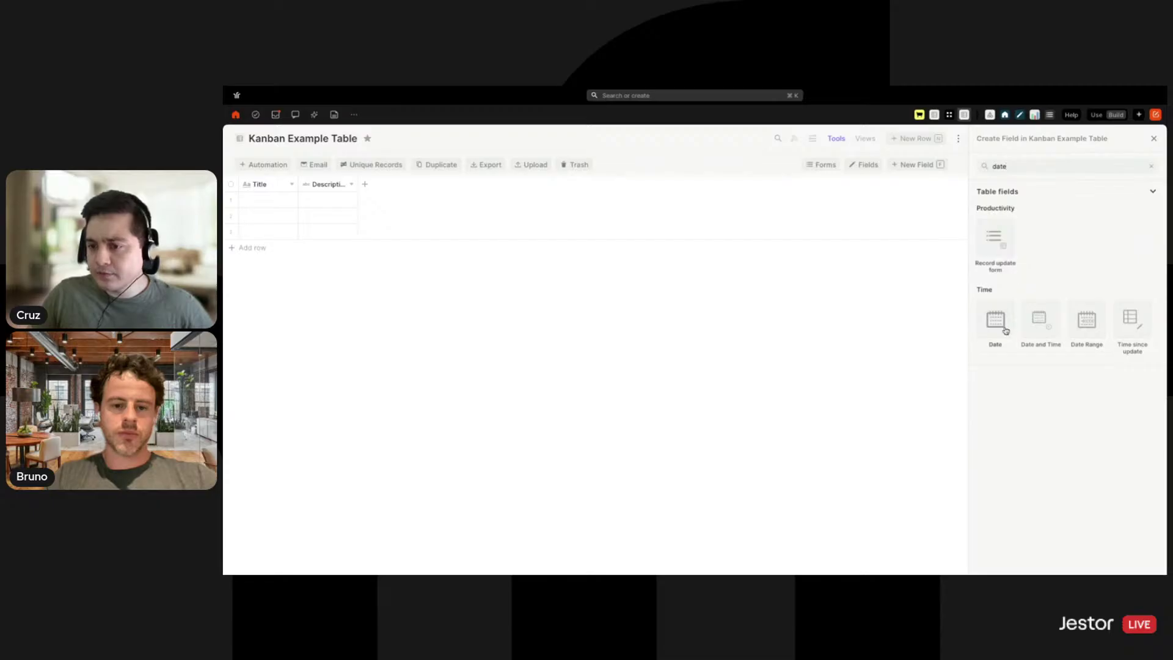
pyautogui.click(1005, 331)
pyautogui.click(1046, 229)
pyautogui.write('Deadline')
pyautogui.click(1054, 285)
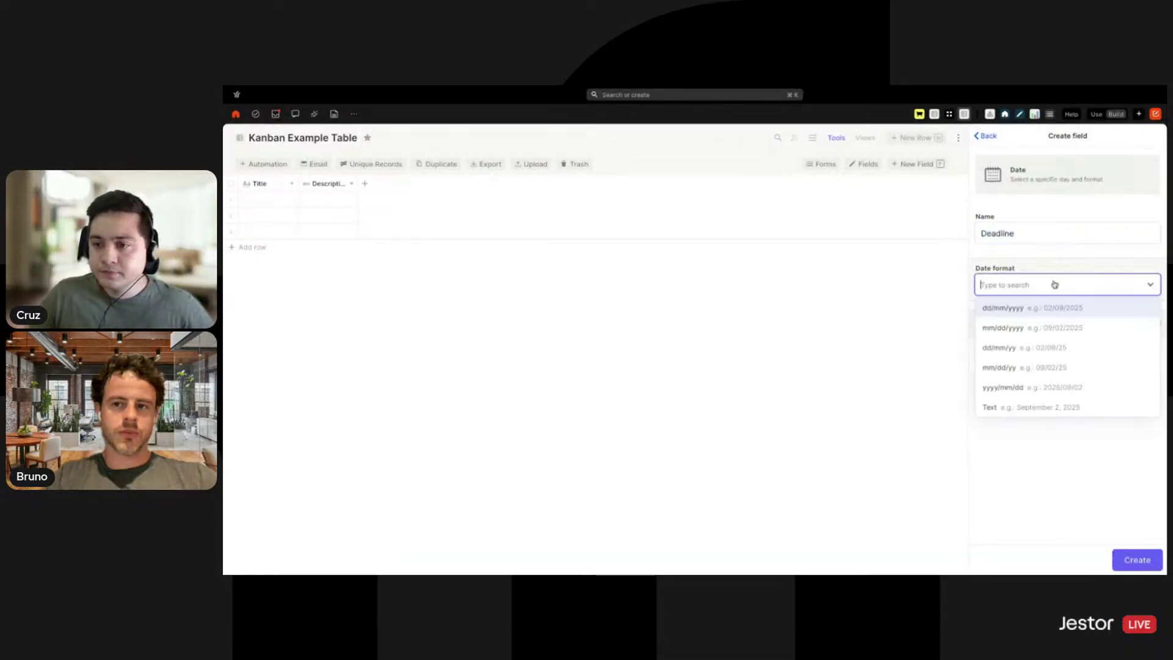
pyautogui.click(1010, 328)
pyautogui.click(1137, 559)
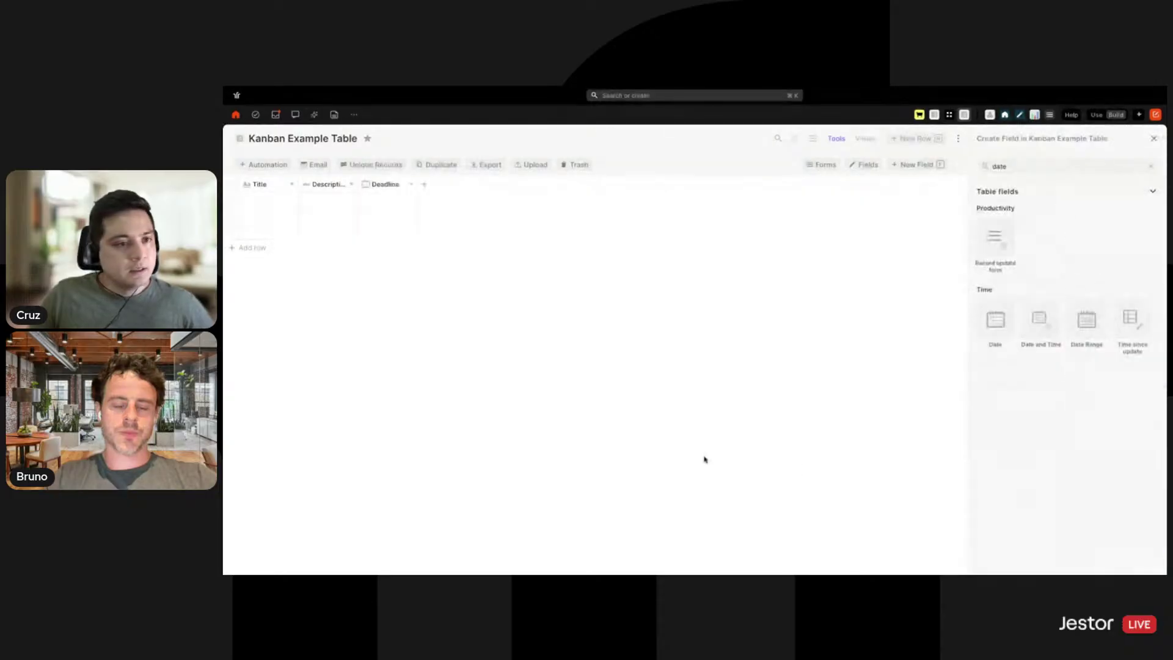
# Add a Multiple Users field named "Owner" to the table.
pyautogui.hotkey('ctrl', 'a')
pyautogui.write('mu')
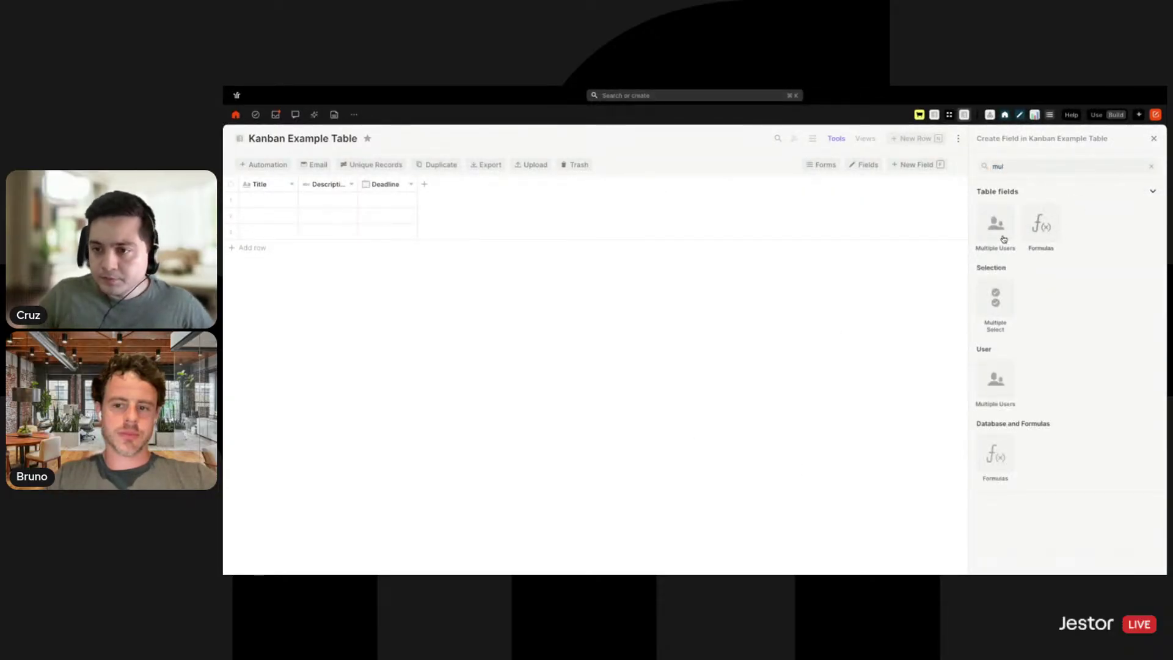
pyautogui.click(1002, 238)
pyautogui.write('O')
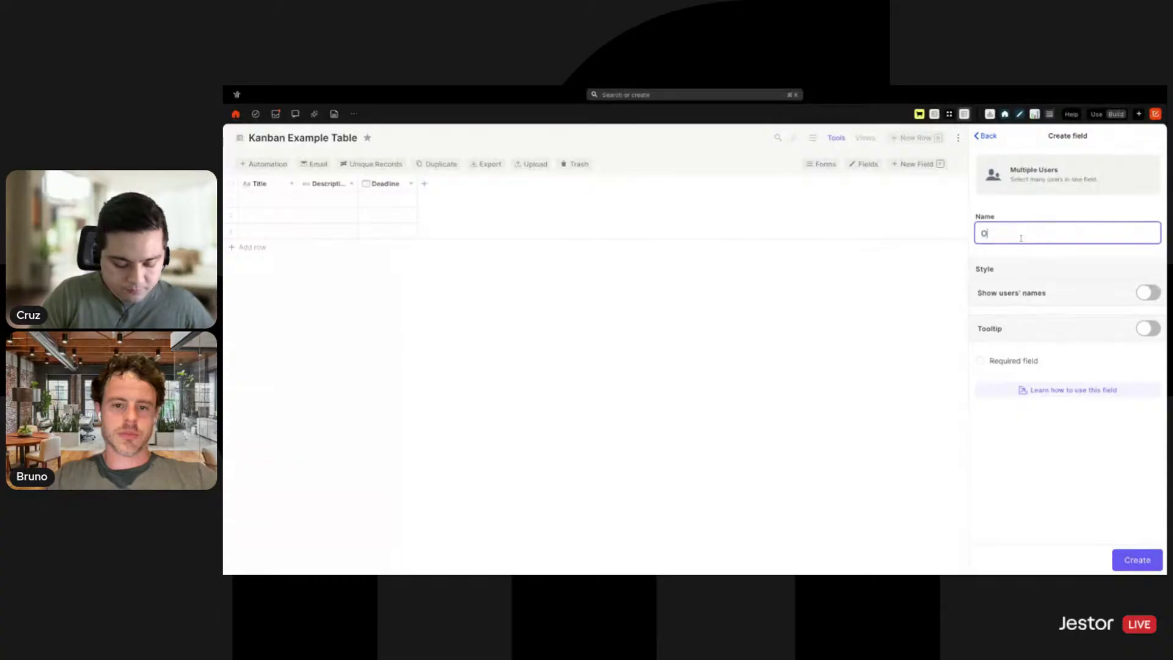
pyautogui.write('nner')
pyautogui.click(1136, 560)
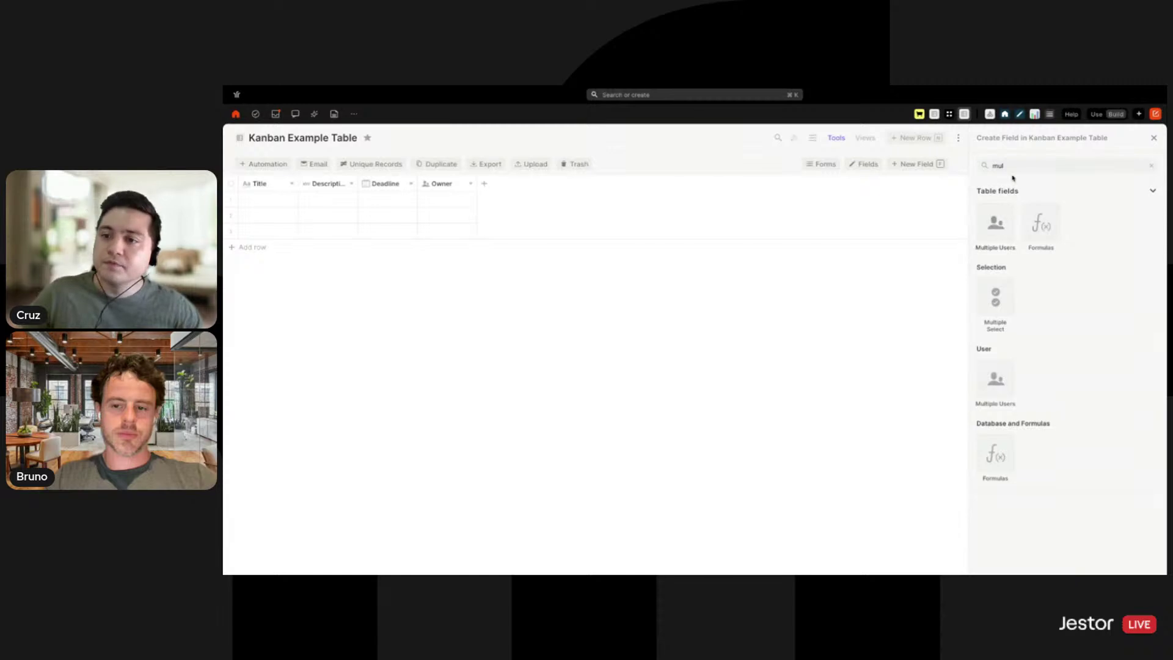
# Start a new Single Option field and name it "Priority".
pyautogui.doubleClick(1016, 163)
pyautogui.write('opt')
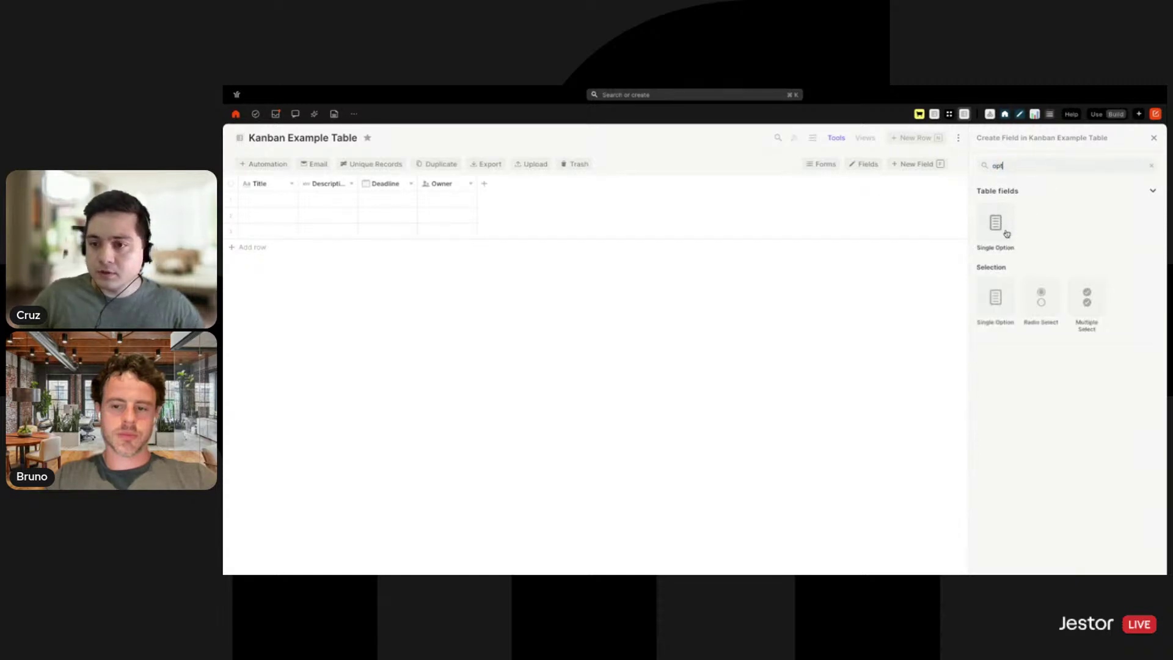
pyautogui.click(996, 229)
pyautogui.tripleClick(1017, 234)
pyautogui.write('Prio')
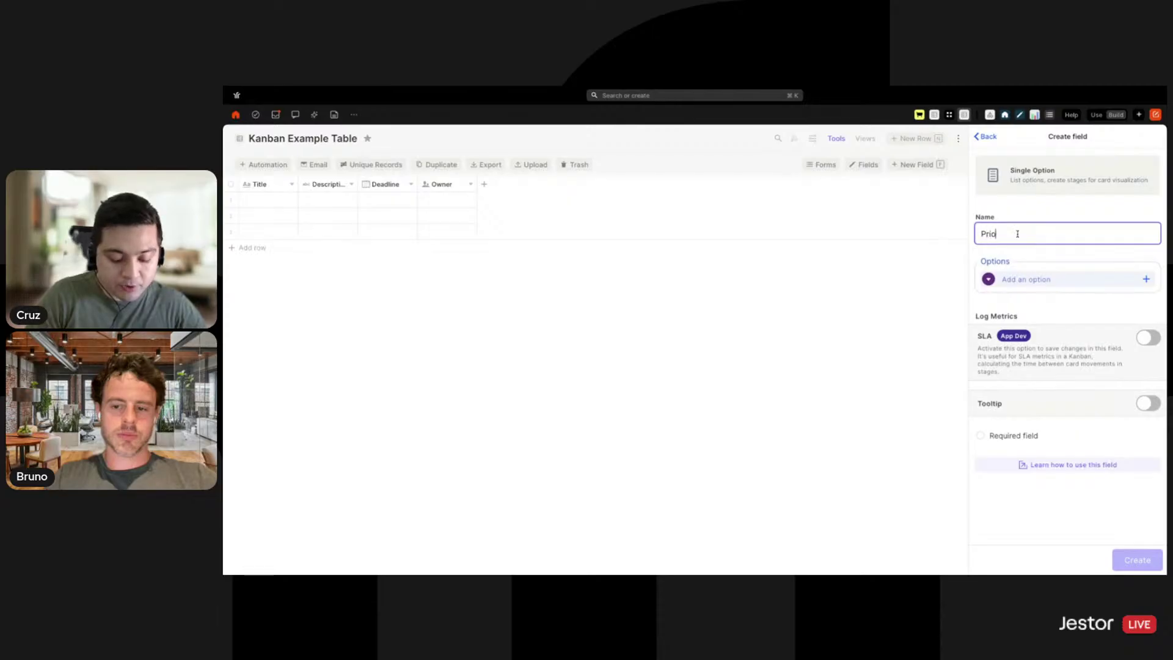
pyautogui.write('rity')
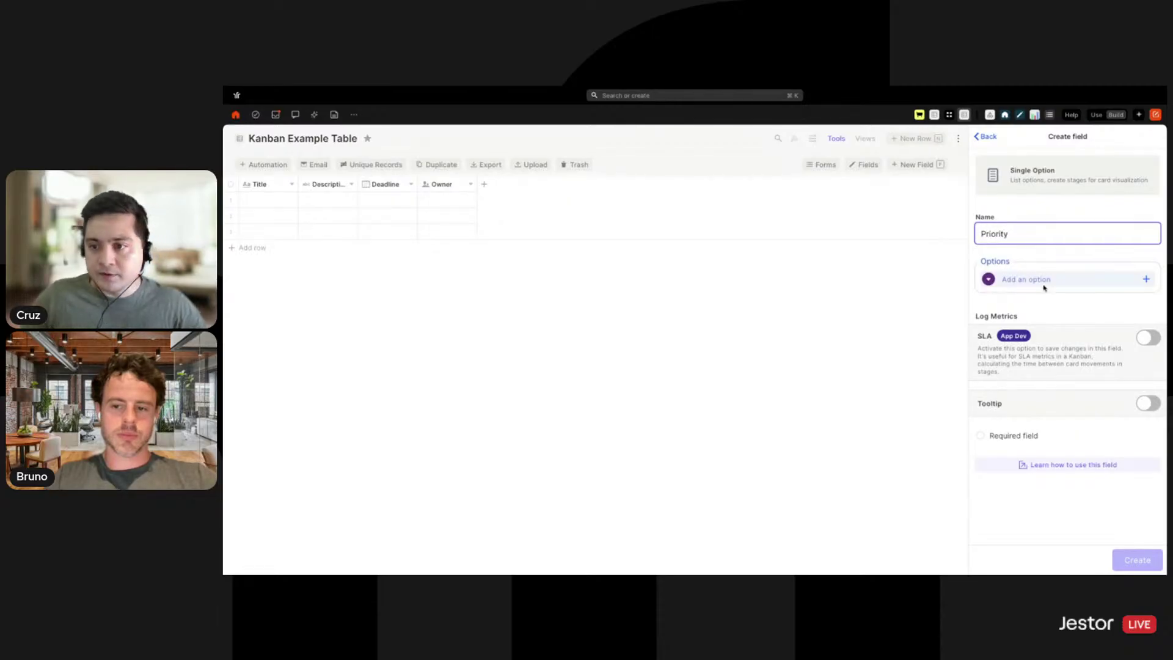
# Add a "Low" option in light blue to the Priority field.
pyautogui.click(1036, 279)
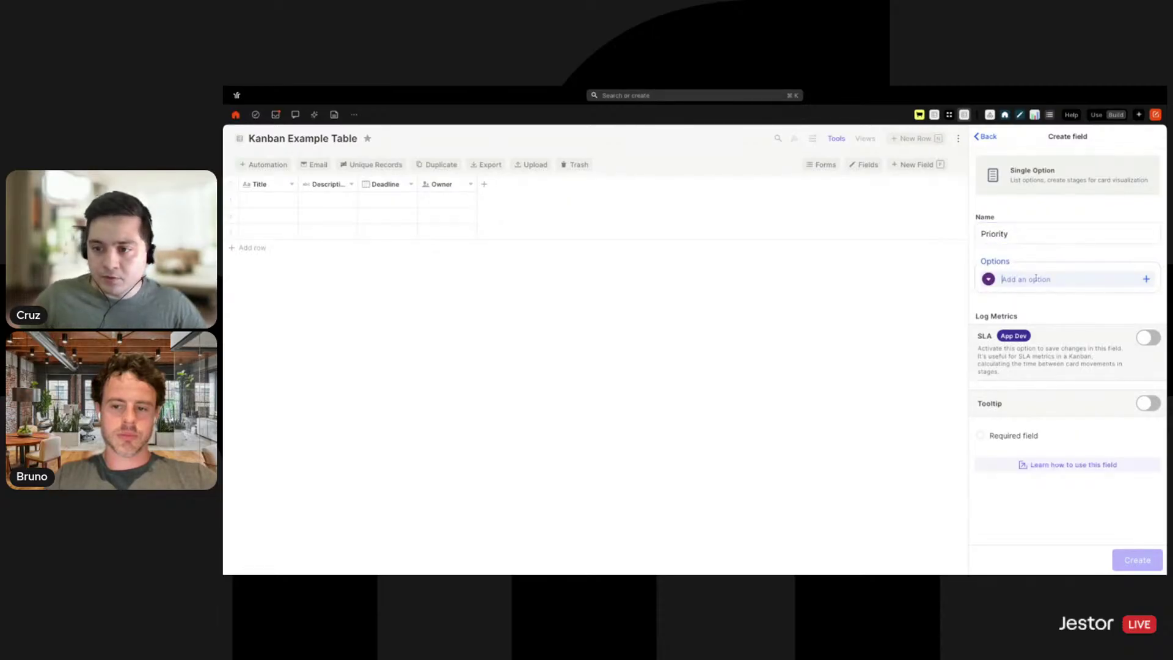
pyautogui.write('Low')
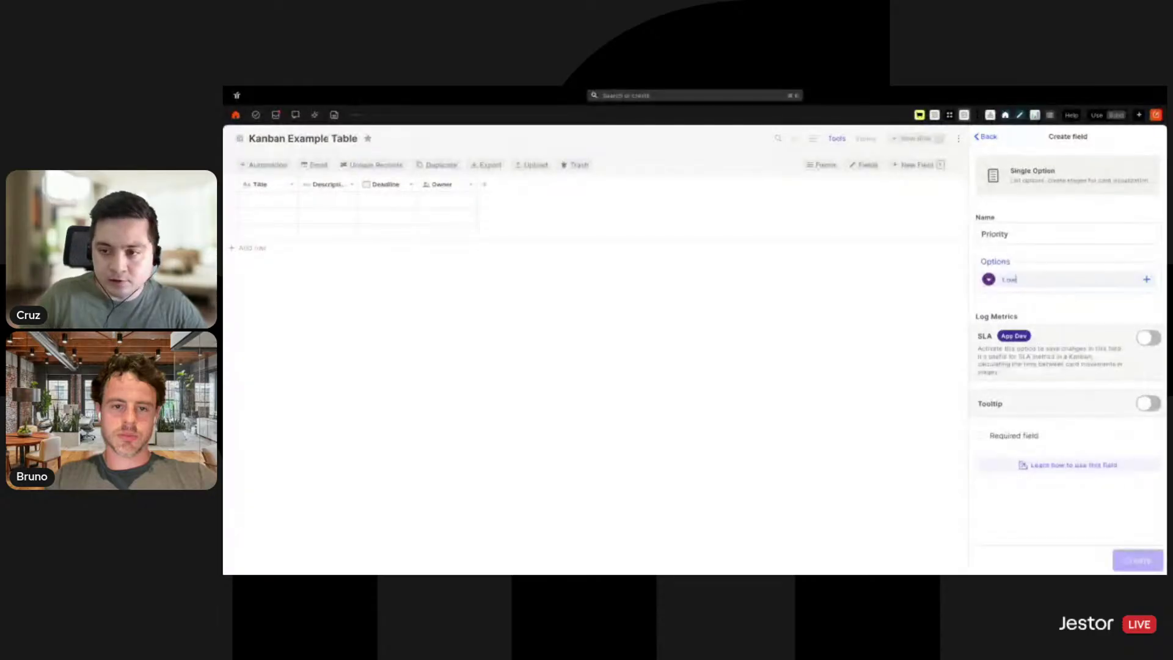
pyautogui.click(989, 281)
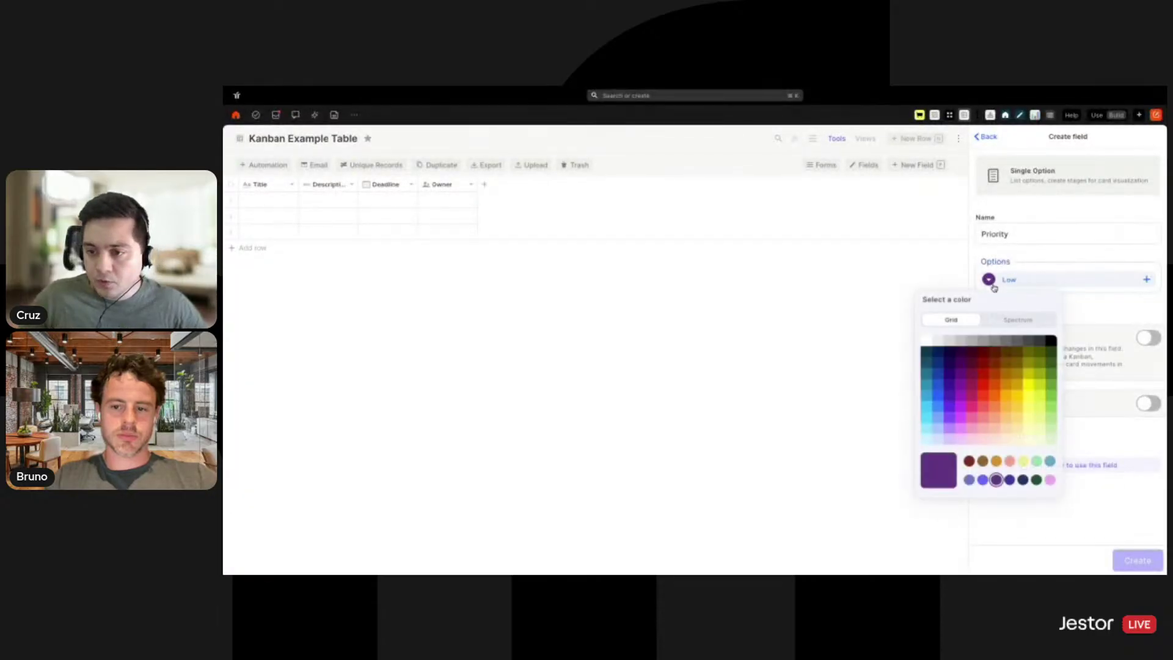
pyautogui.click(937, 438)
pyautogui.press('Return')
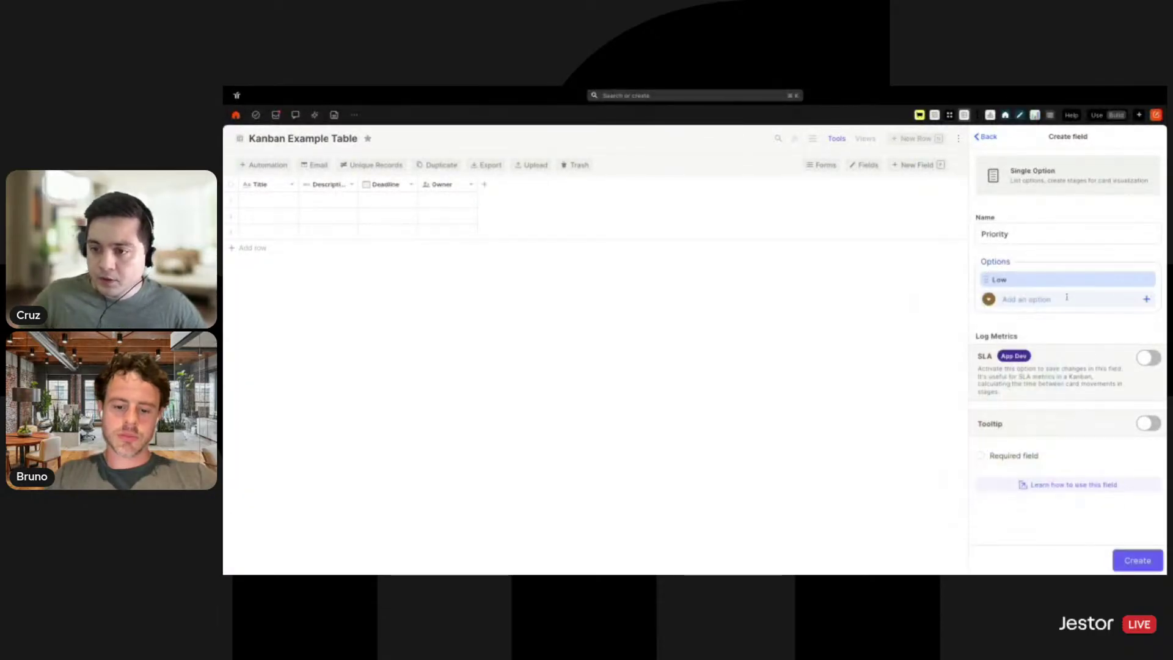
# Add a "Medium" option in pale yellow to the Priority field.
pyautogui.write('Medium')
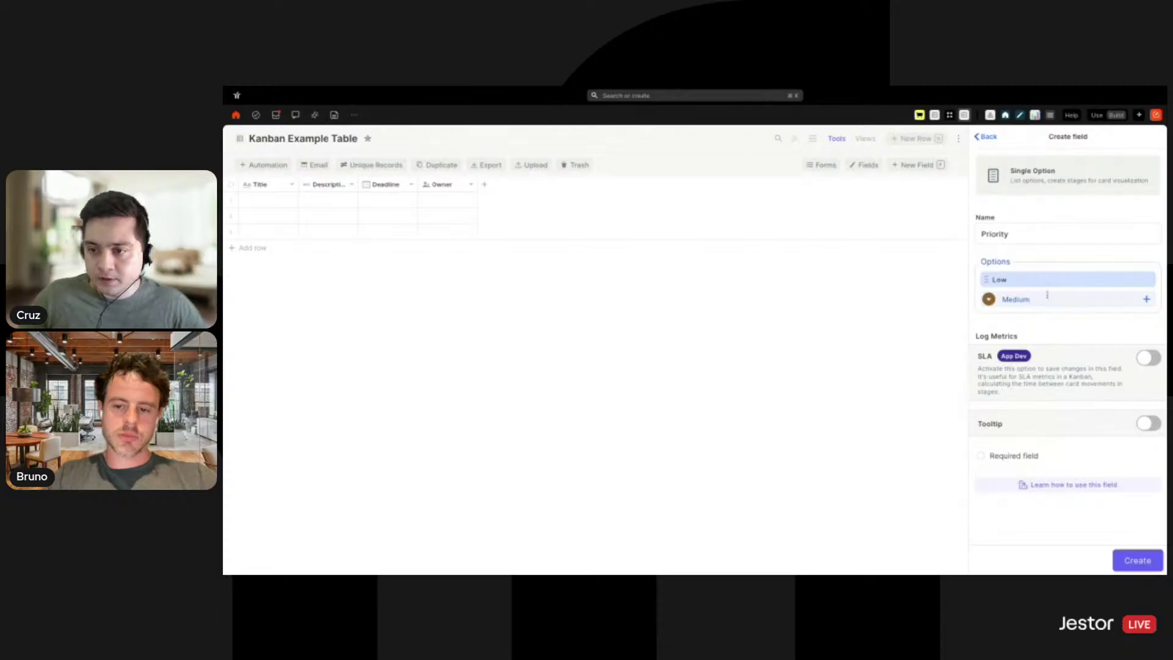
pyautogui.click(990, 299)
pyautogui.click(1009, 500)
pyautogui.press('Return')
# Add a "High" option to the Priority field, change it to a lighter color, and create the field.
pyautogui.write('High')
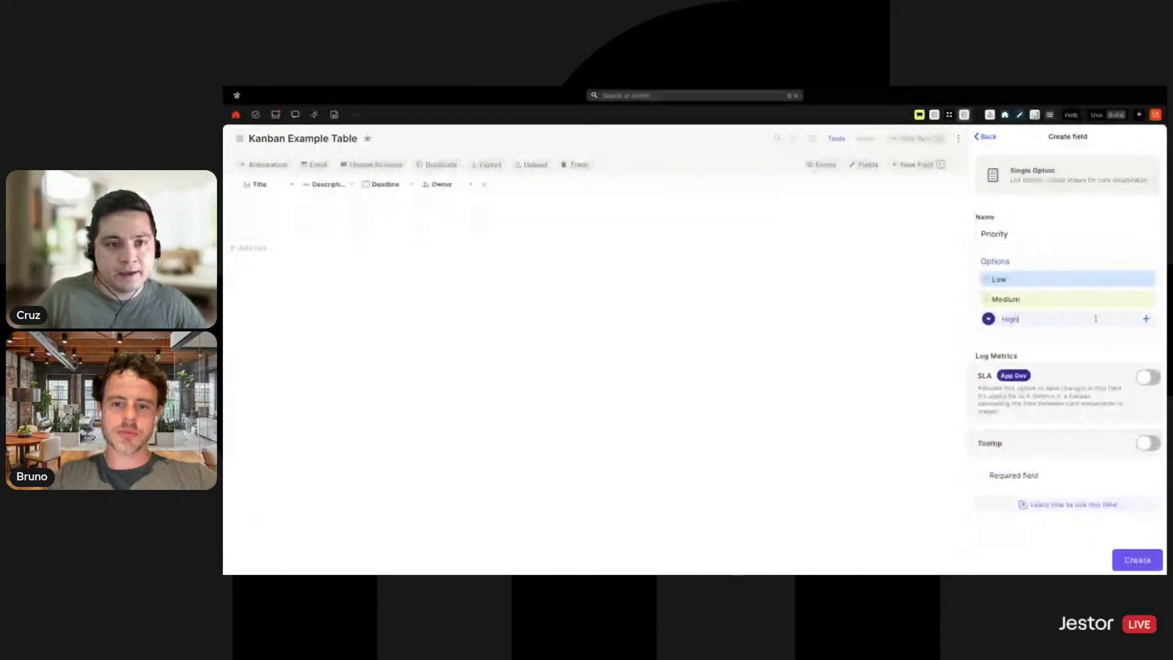
pyautogui.press('Return')
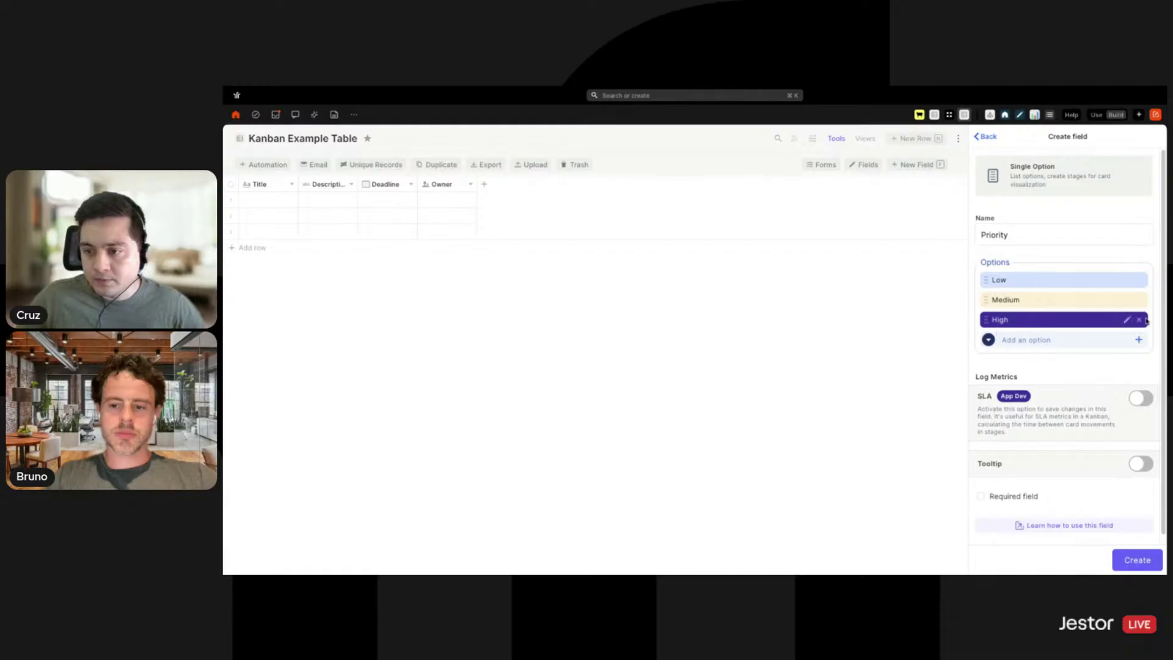
pyautogui.click(1126, 320)
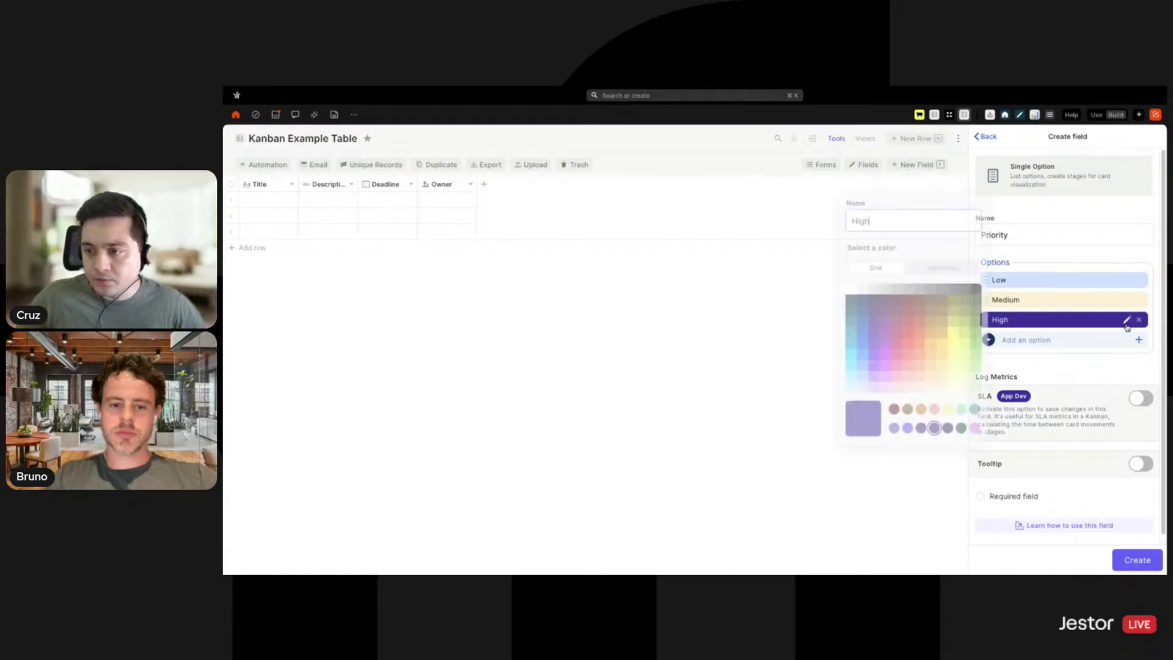
pyautogui.click(910, 390)
pyautogui.click(1100, 501)
pyautogui.click(1127, 558)
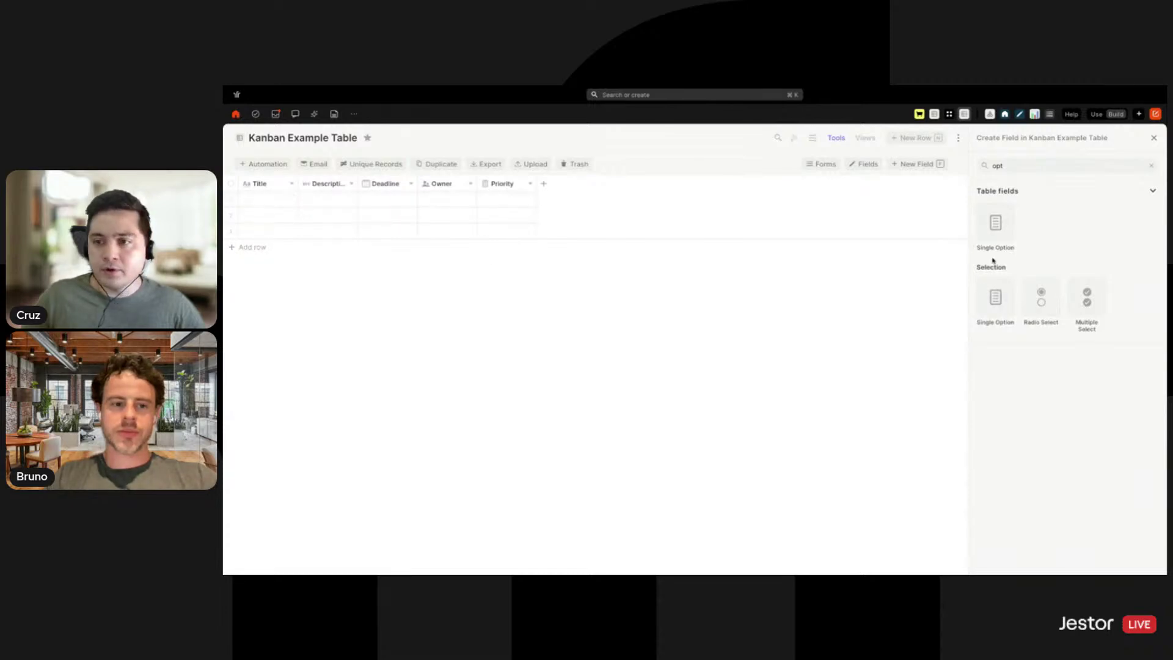
# Add an Image field named "Cover" to the table.
pyautogui.doubleClick(1031, 164)
pyautogui.write('imag')
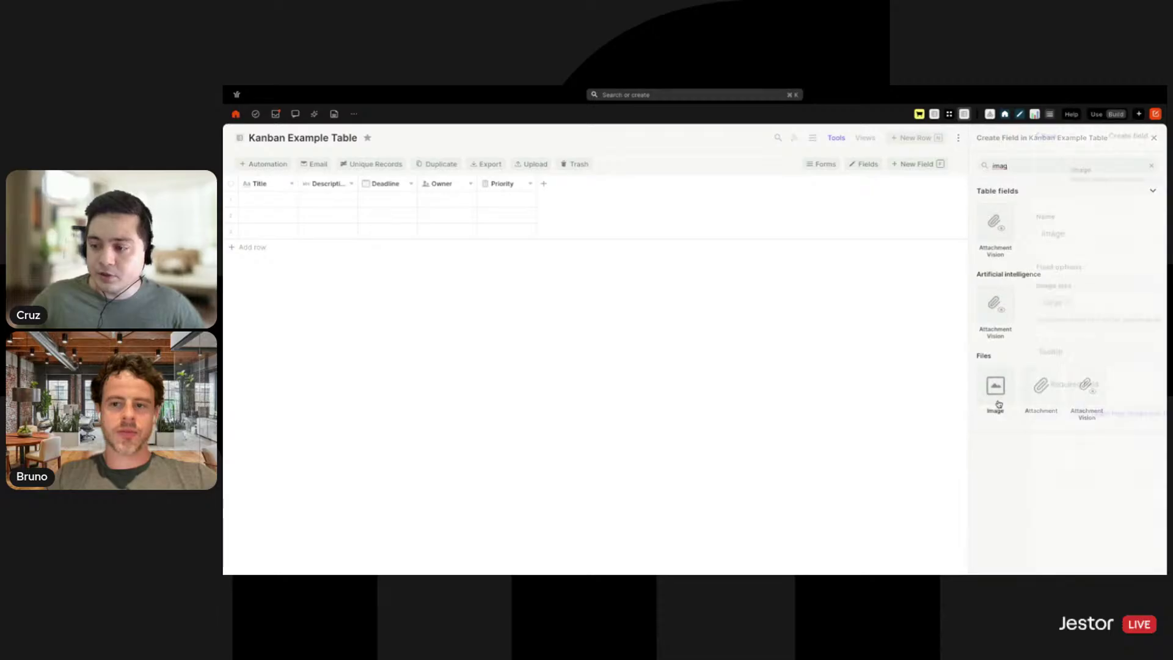
pyautogui.click(996, 403)
pyautogui.doubleClick(1035, 232)
pyautogui.write('Cover')
pyautogui.click(1130, 560)
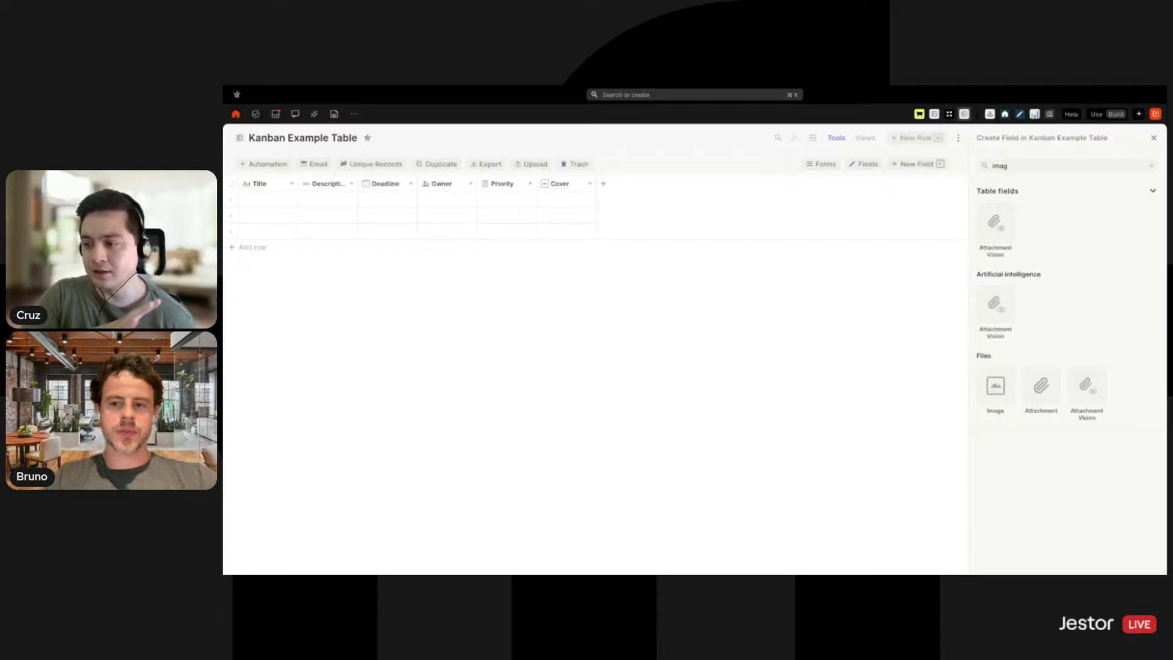
# Search the field types for "opt" and start a Single Option field named "Stages".
pyautogui.doubleClick(1038, 167)
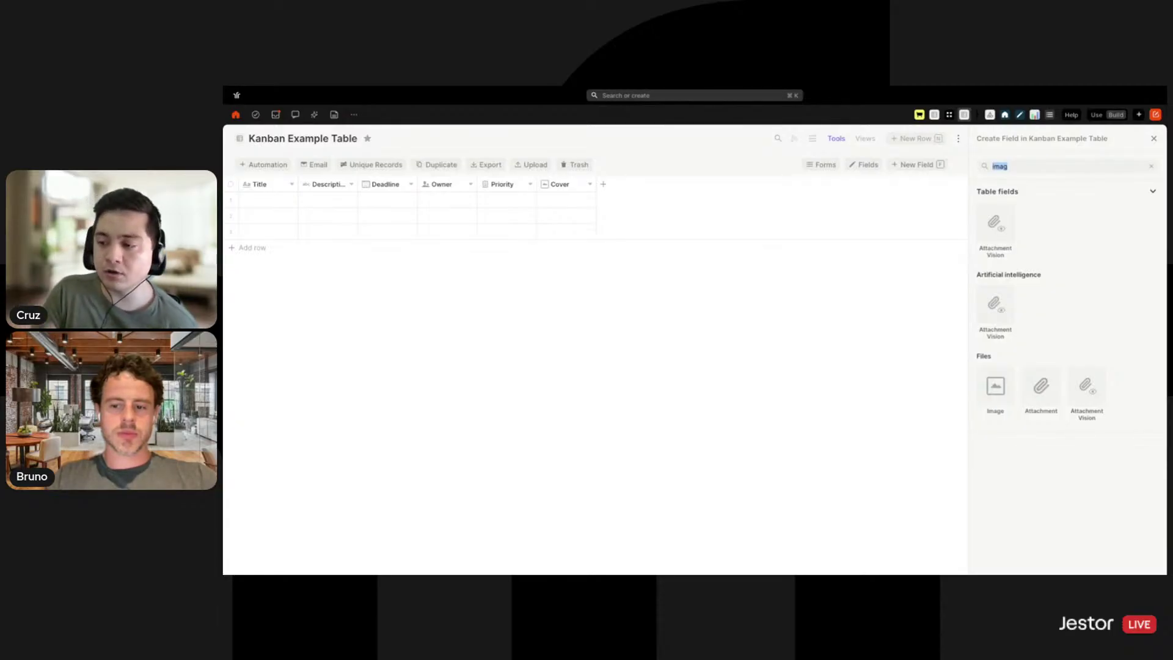
pyautogui.write('opt')
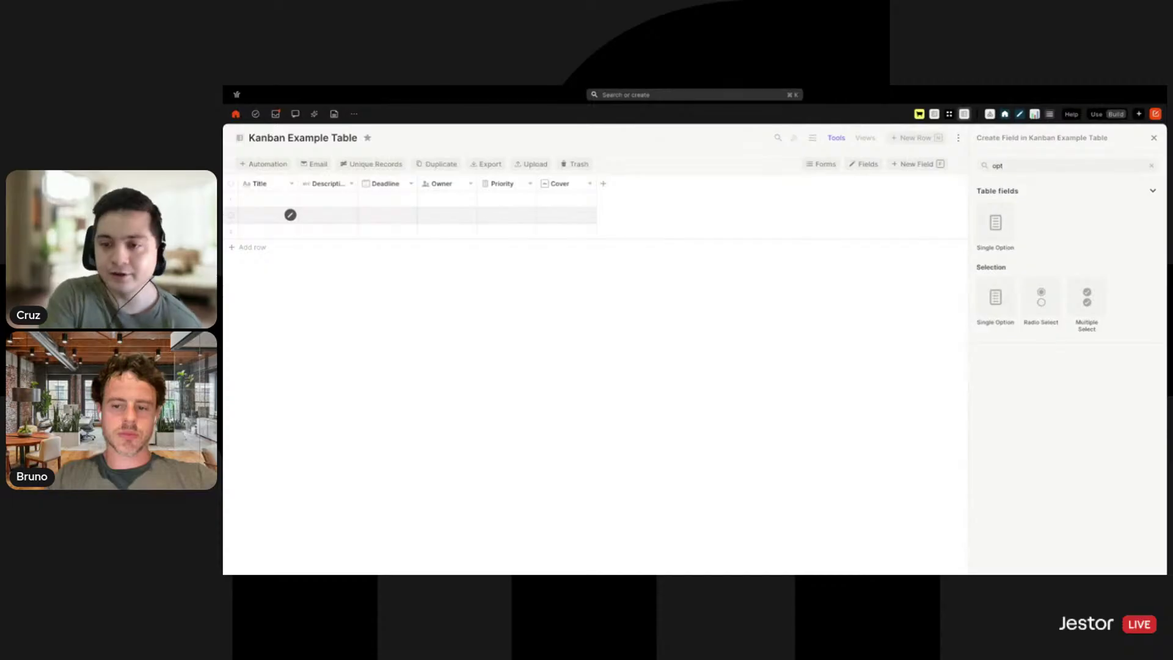
pyautogui.click(1001, 237)
pyautogui.click(1008, 234)
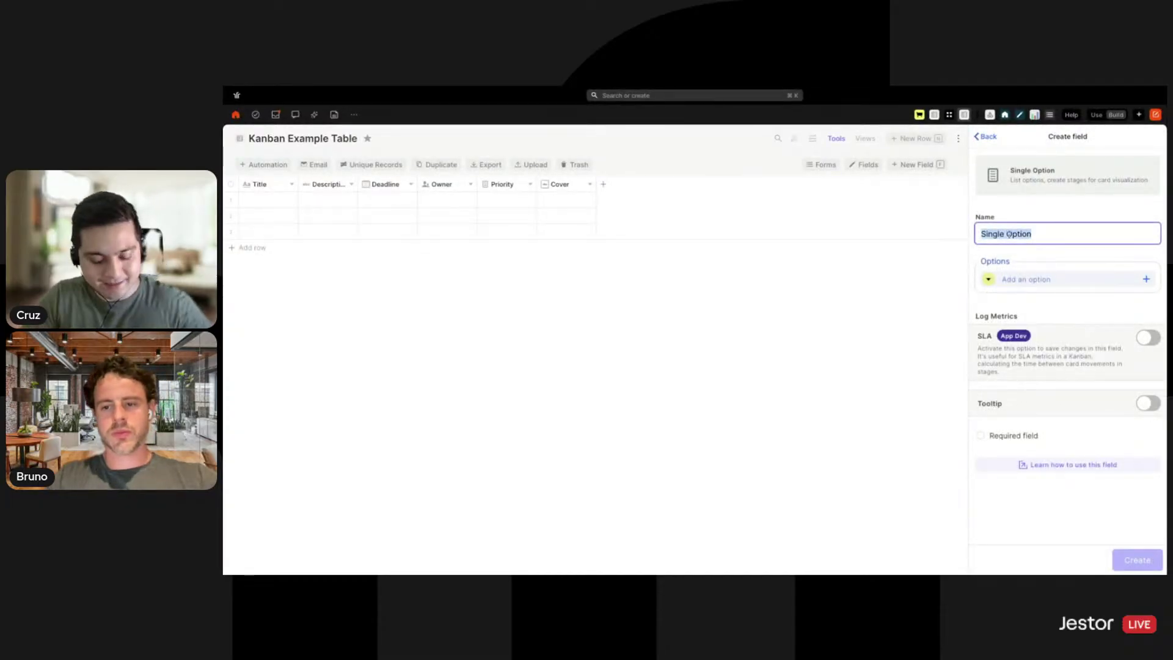
pyautogui.write('Stages')
# Add a "New" option in light blue and shorten the field's name to "Stage".
pyautogui.click(1061, 278)
pyautogui.write('New')
pyautogui.click(988, 279)
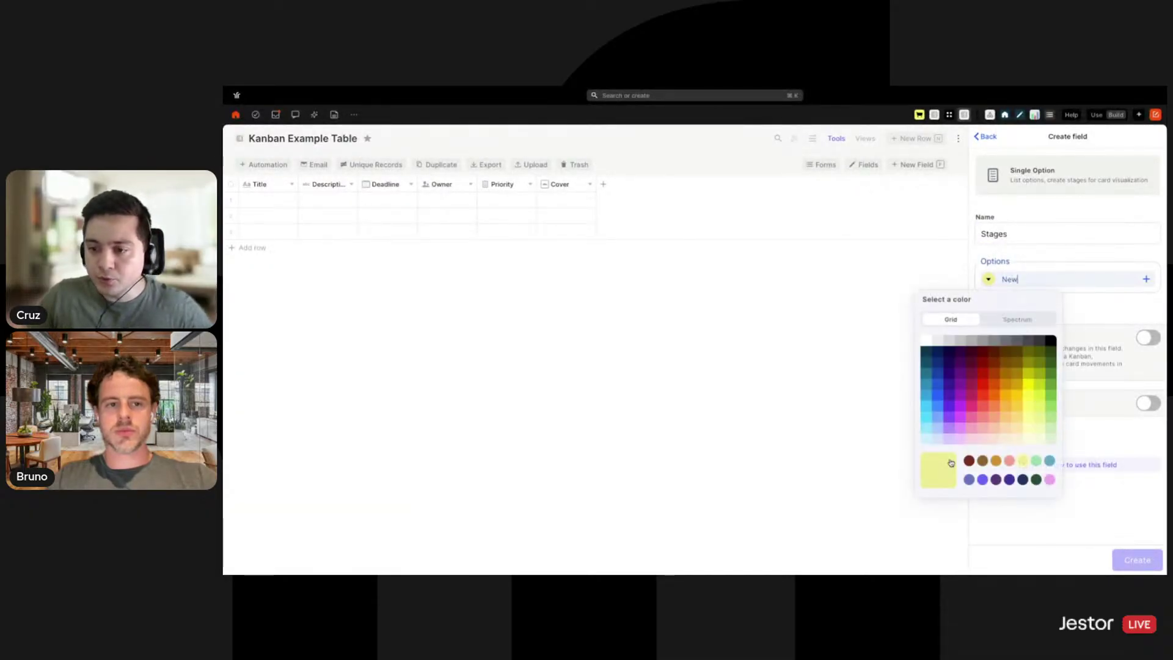
pyautogui.press('Return')
pyautogui.click(1054, 232)
pyautogui.press('BackSpace')
# Add an "In Progress" option in pale yellow to the Stage field.
pyautogui.click(1036, 297)
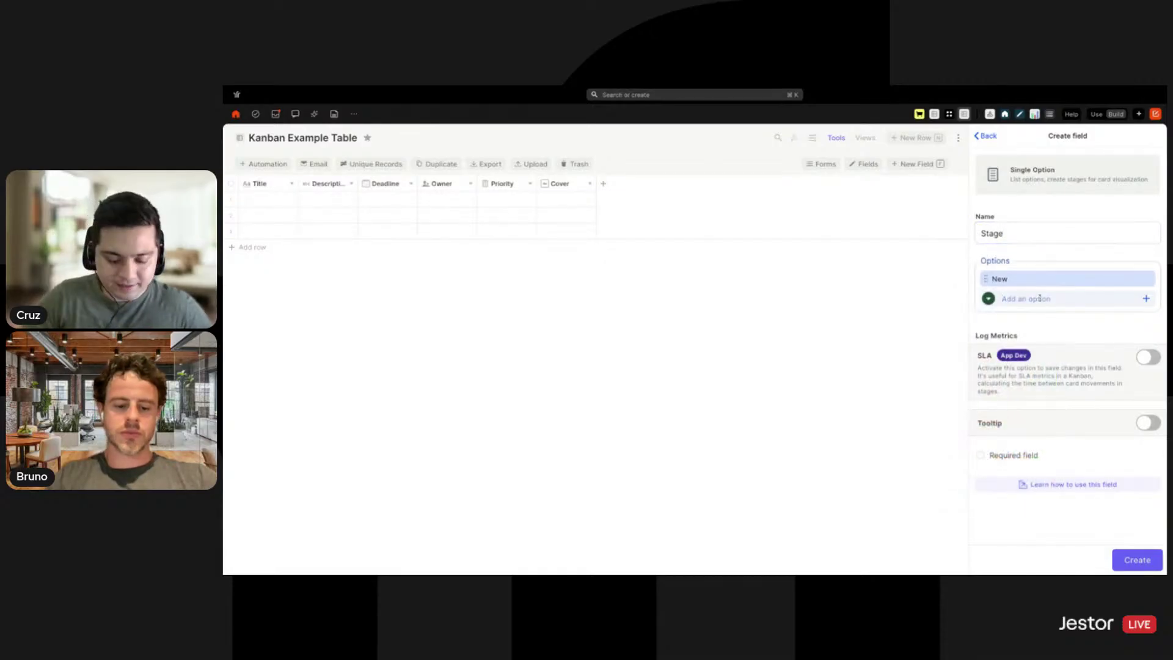
pyautogui.write('In Progress')
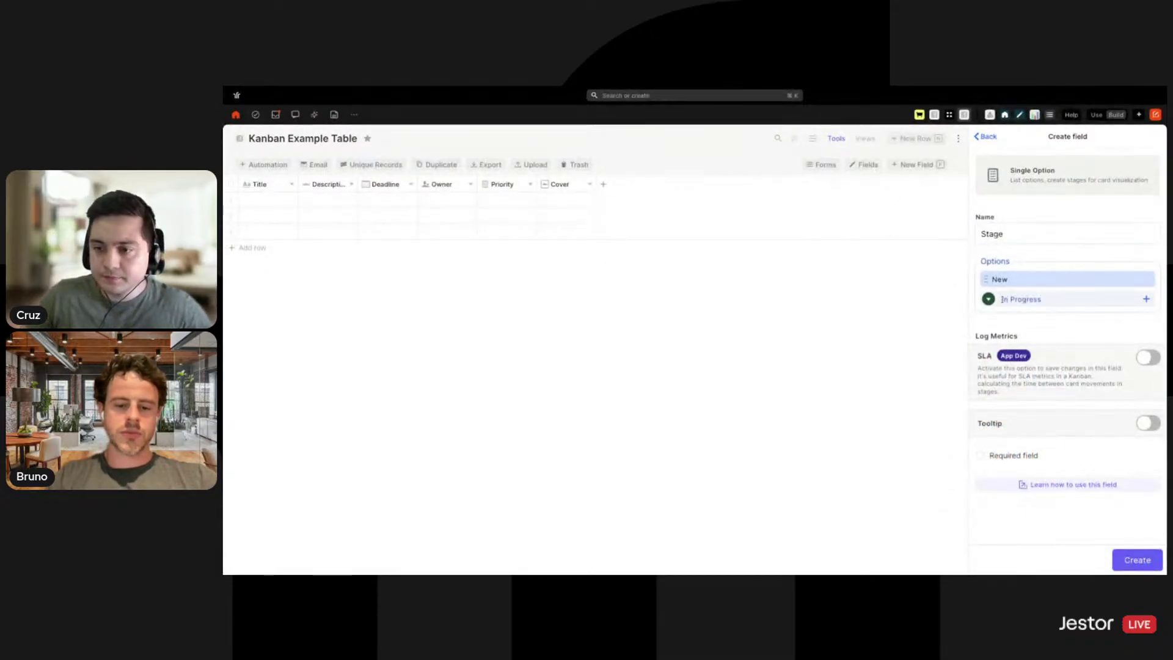
pyautogui.click(990, 299)
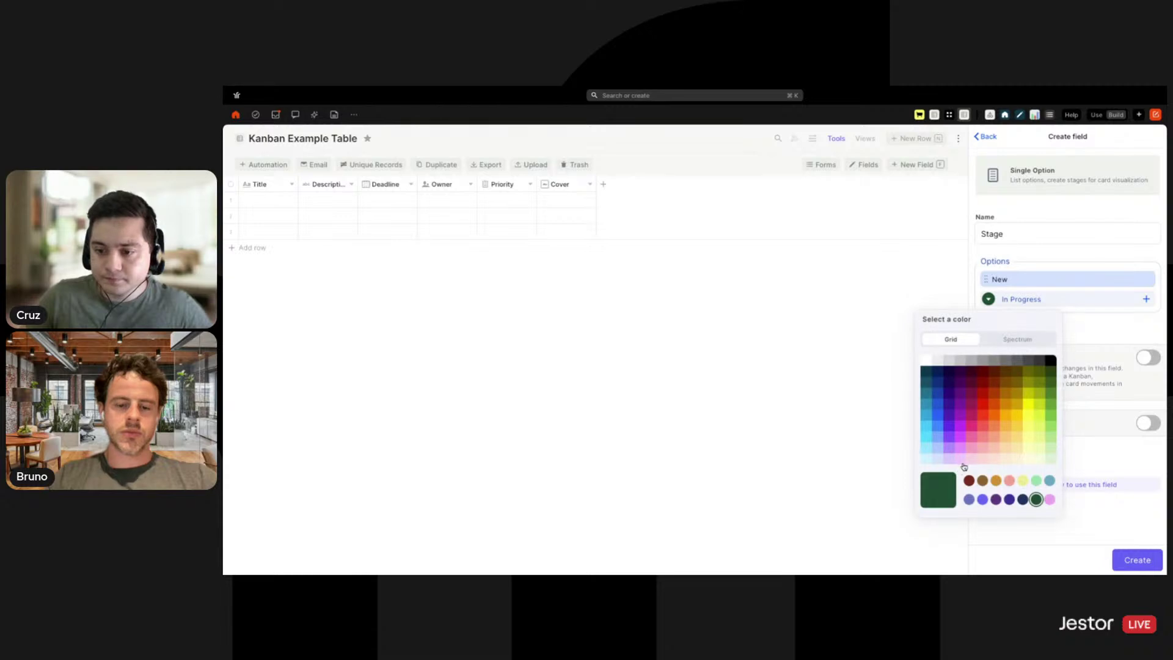
pyautogui.click(1016, 458)
pyautogui.press('Return')
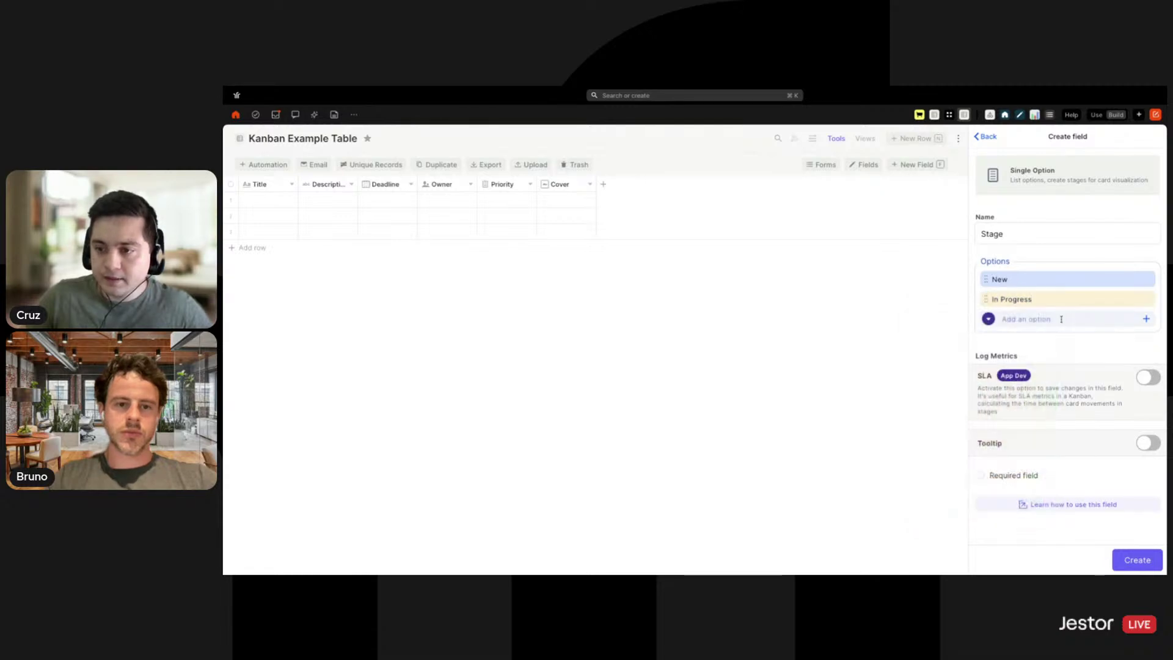
# Add a "Done" option in light green to the Stage field.
pyautogui.write('Done')
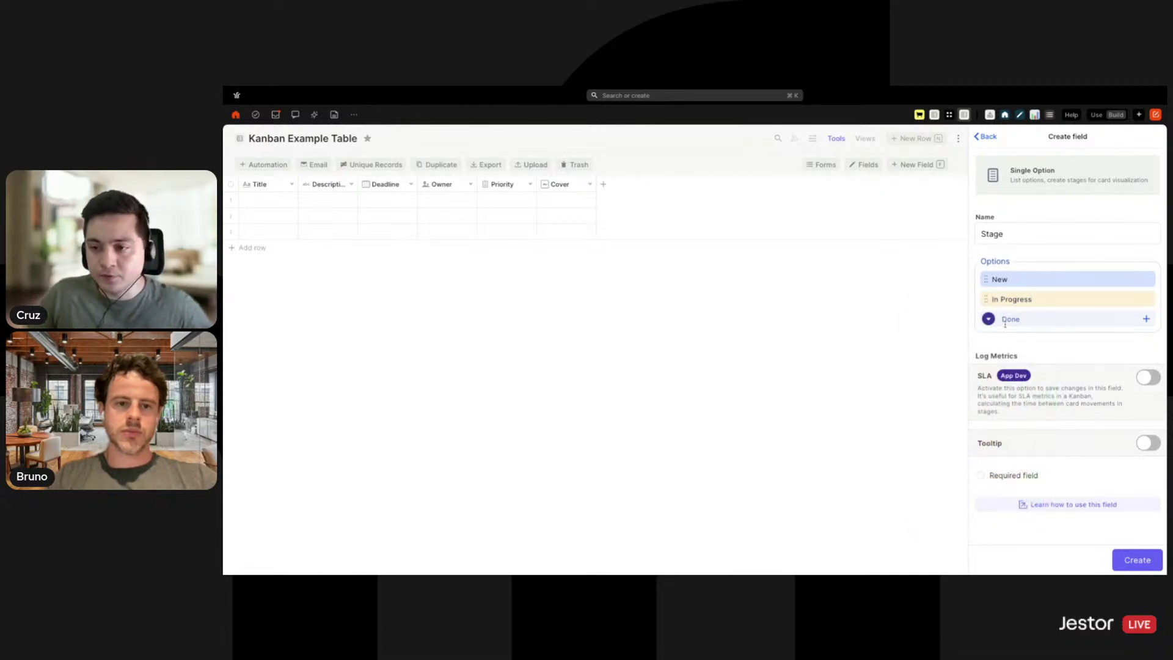
pyautogui.click(990, 320)
pyautogui.click(1049, 476)
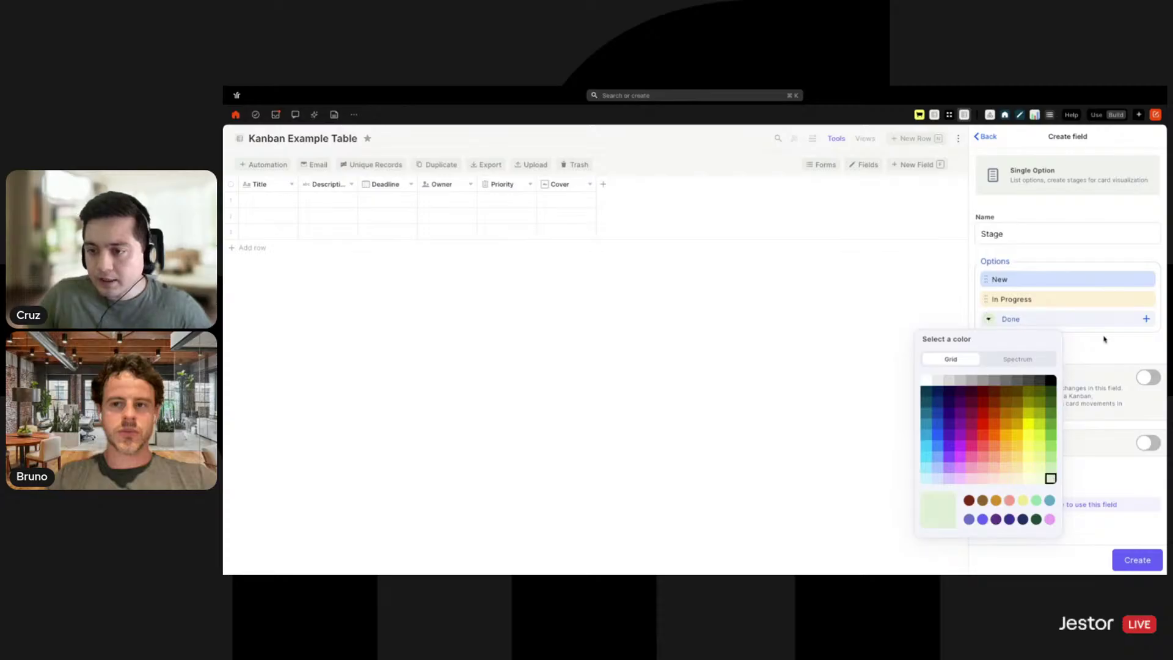
pyautogui.press('Return')
# Add an "Archived" option in light gray to the Stage field and create the field.
pyautogui.write('Archived')
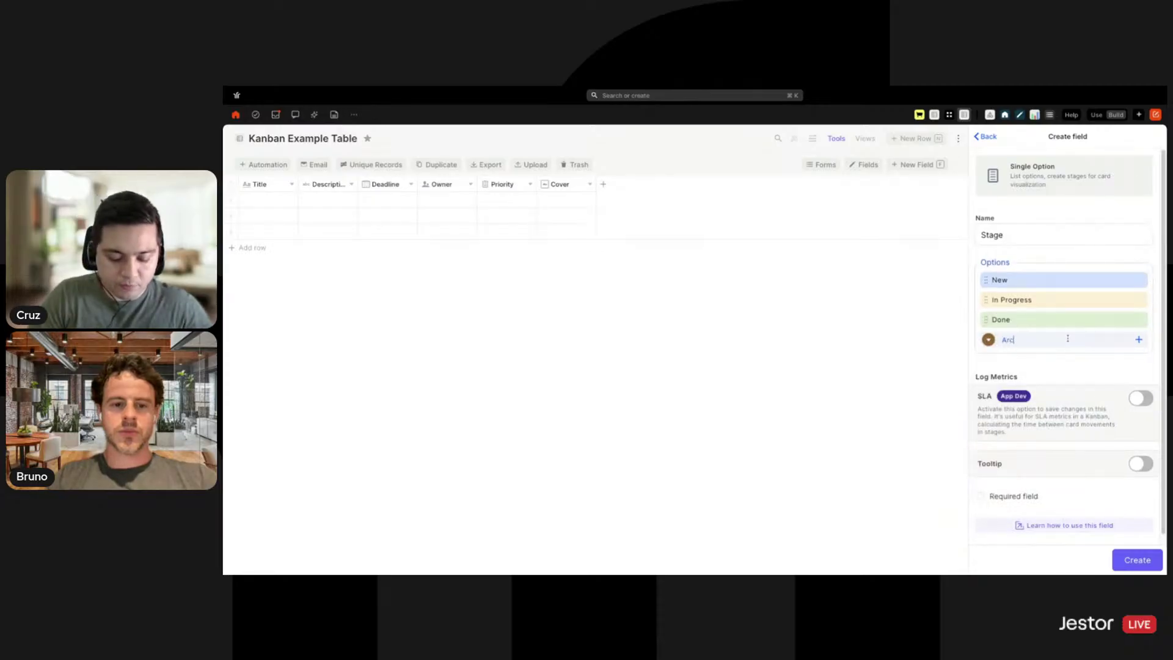
pyautogui.click(988, 341)
pyautogui.click(934, 401)
pyautogui.press('Return')
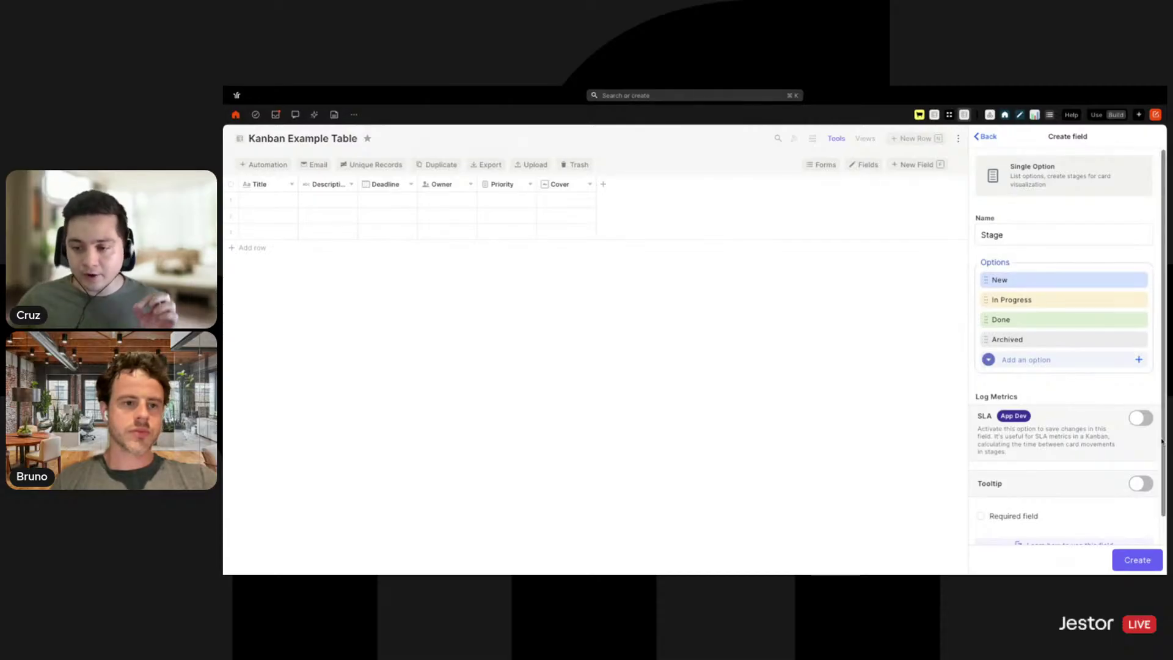
pyautogui.click(1122, 558)
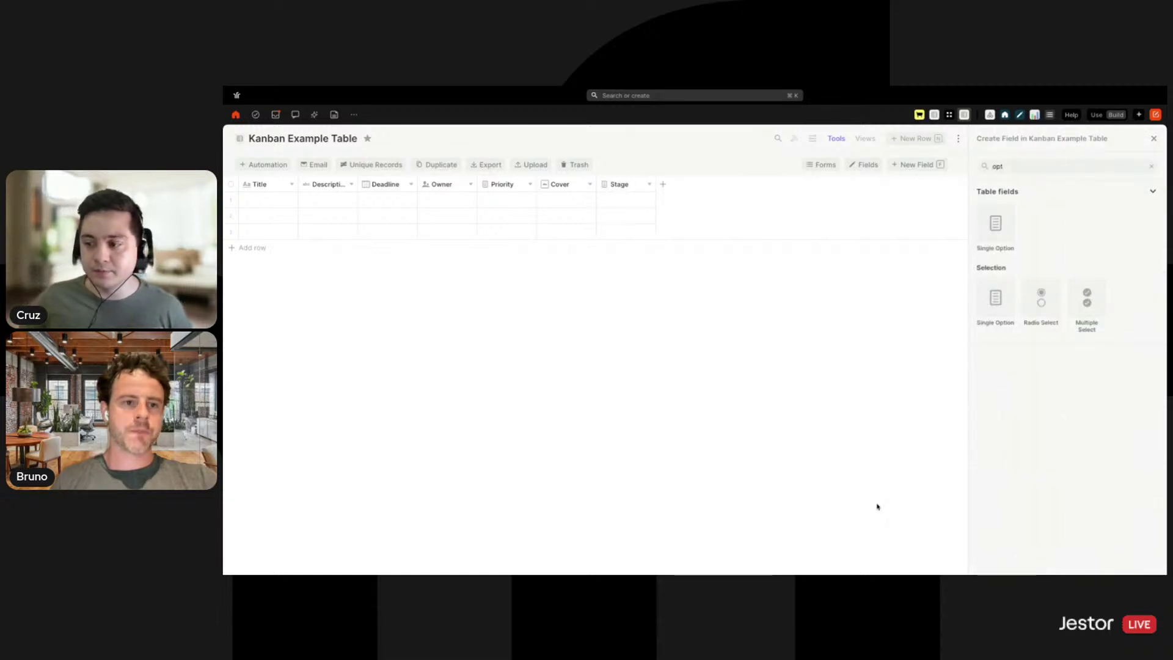
# Delete the first two empty records from the table.
pyautogui.click(231, 215)
pyautogui.click(232, 200)
pyautogui.click(316, 164)
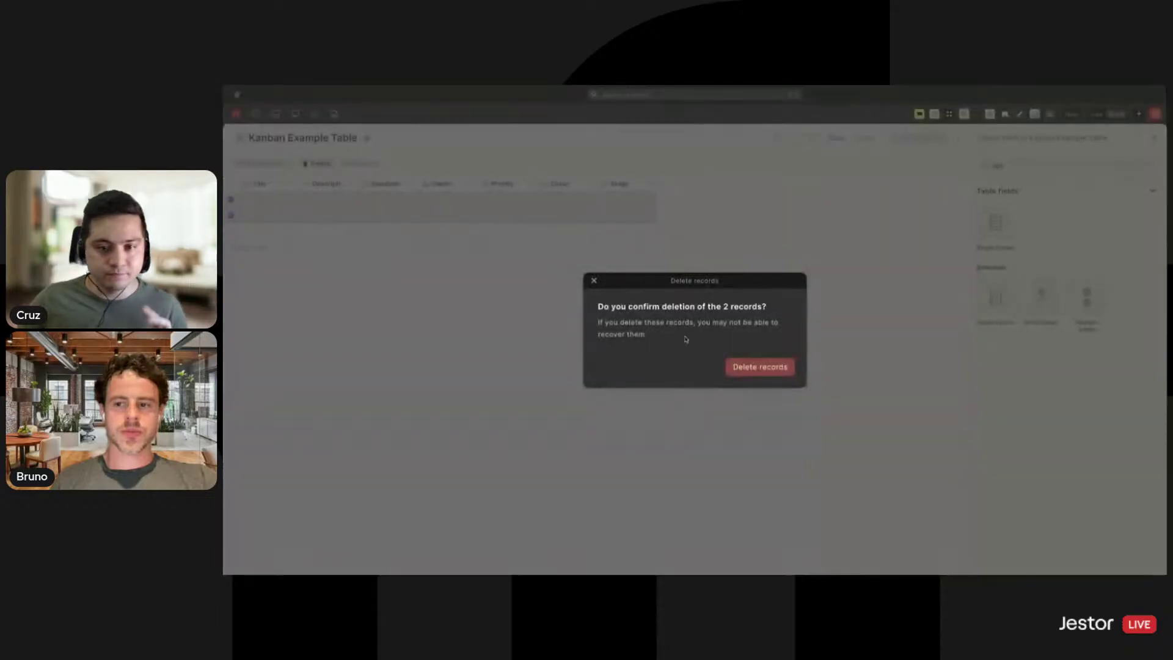
pyautogui.click(757, 375)
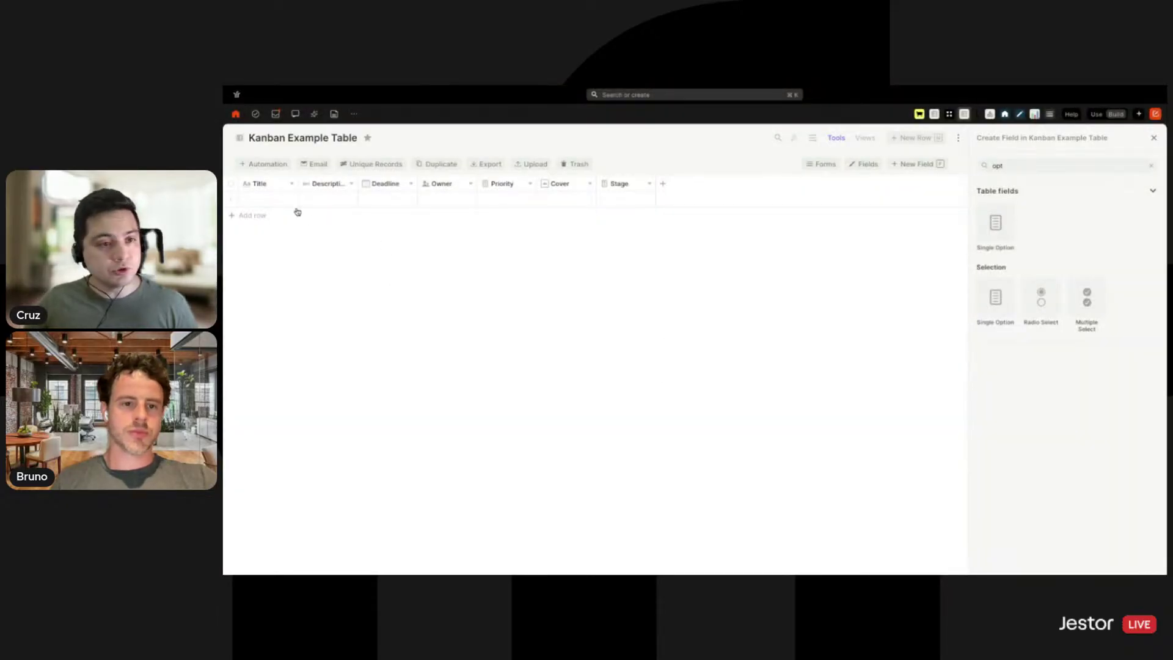
# Title the remaining record "Card #001" and enter the description "This is an example.".
pyautogui.click(273, 206)
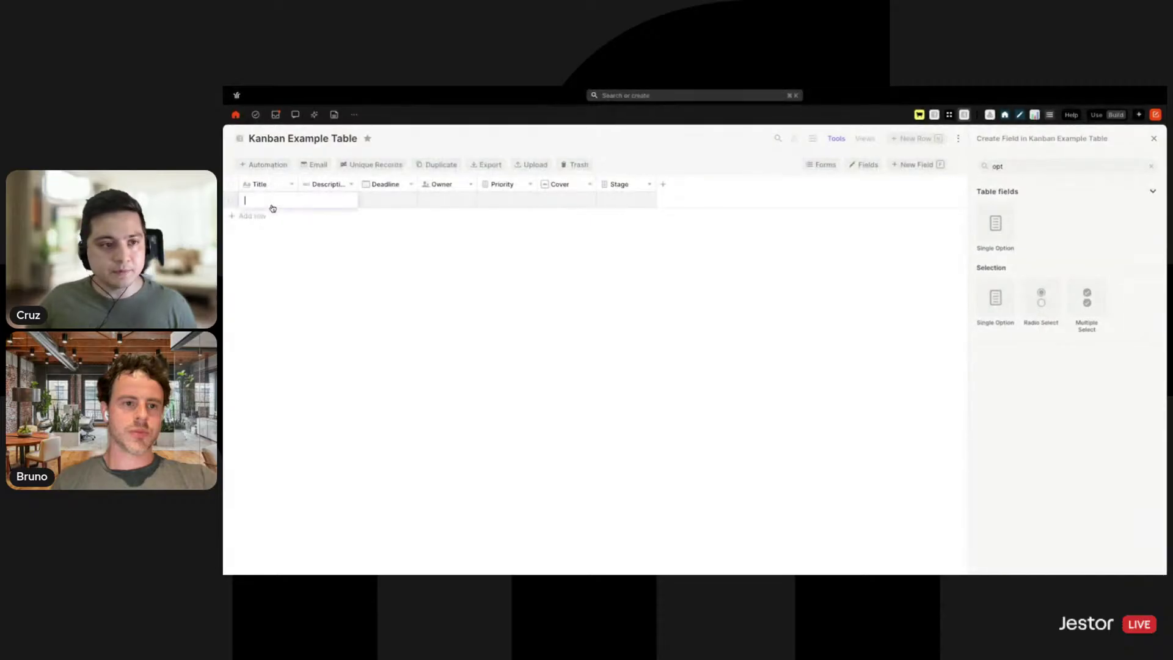
pyautogui.write('Car')
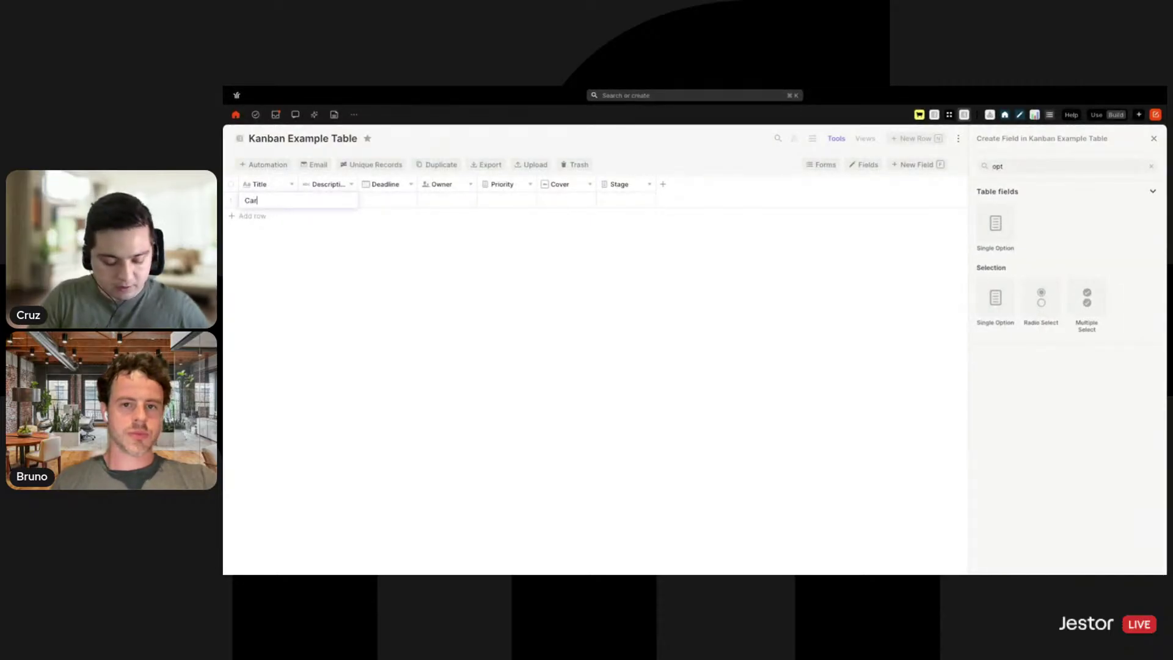
pyautogui.write('d #001')
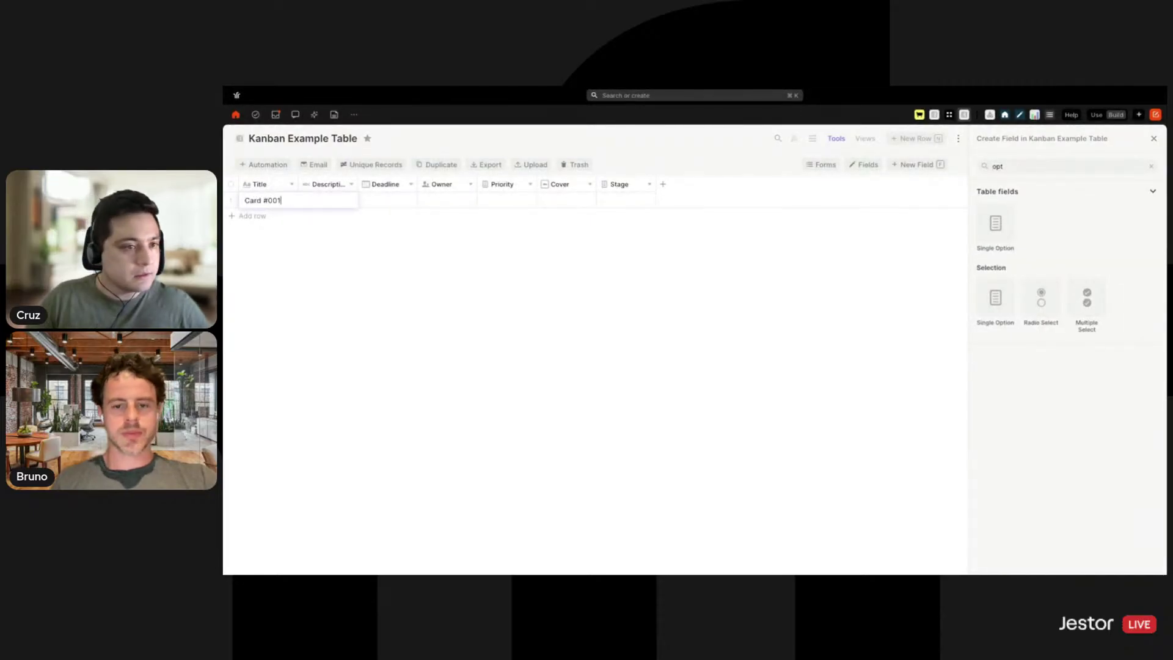
pyautogui.press('Return')
pyautogui.click(343, 202)
pyautogui.write('This is an example.')
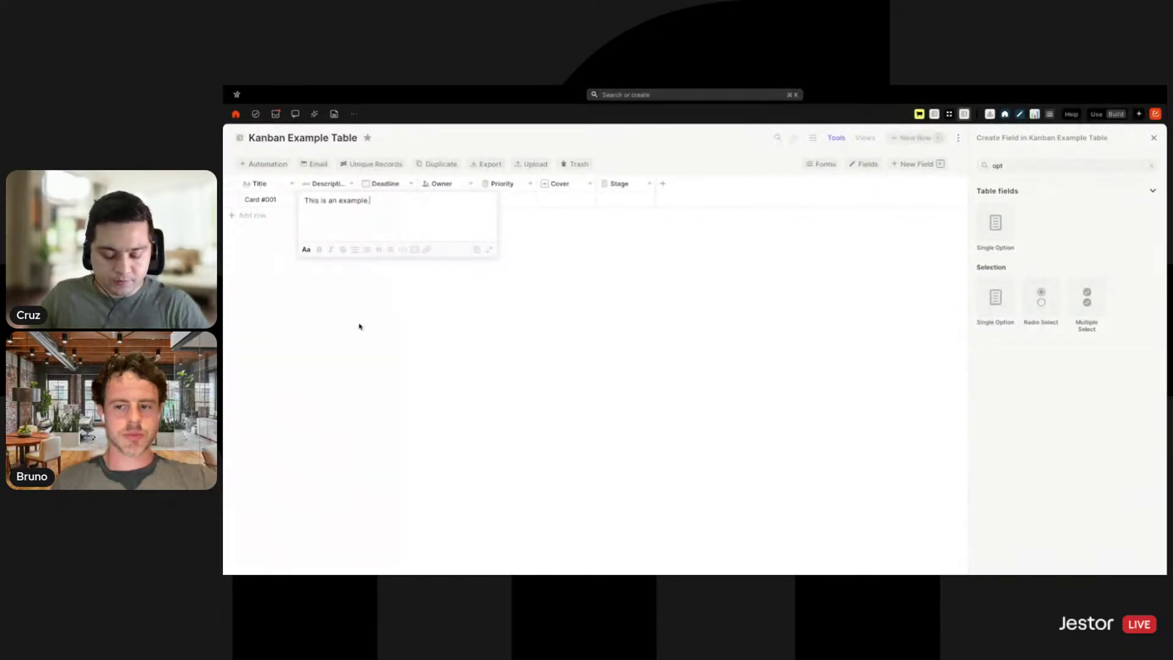
pyautogui.click(366, 339)
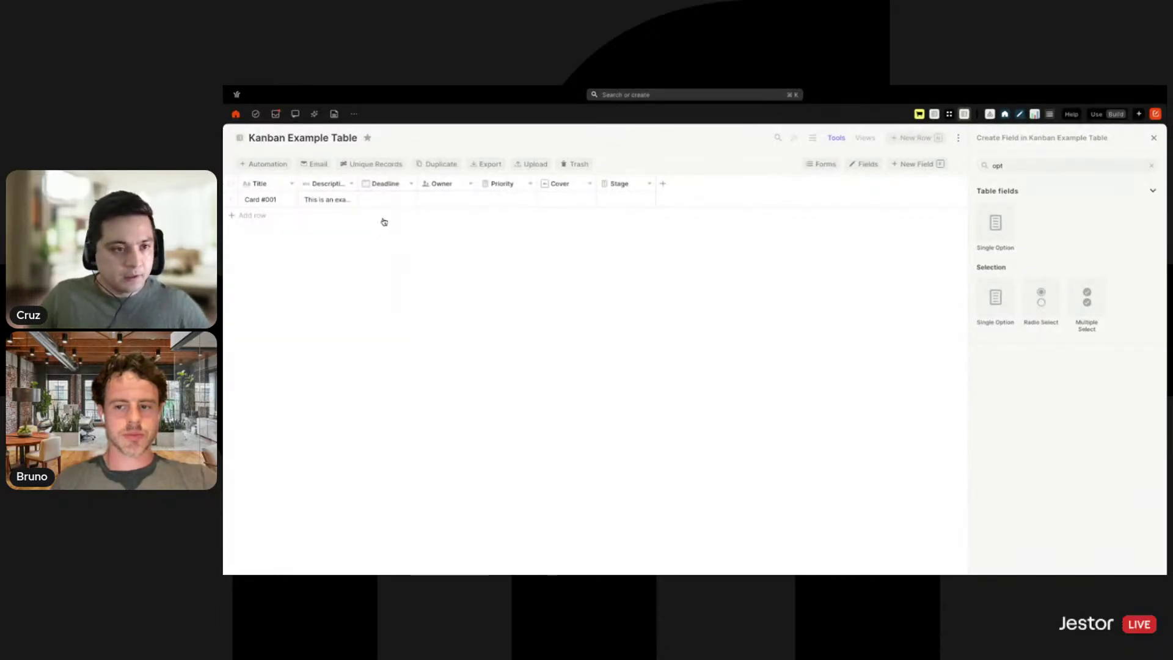
# Set the Card #001 deadline to 09/10/2025 and assign the first listed user as owner.
pyautogui.click(390, 202)
pyautogui.click(433, 278)
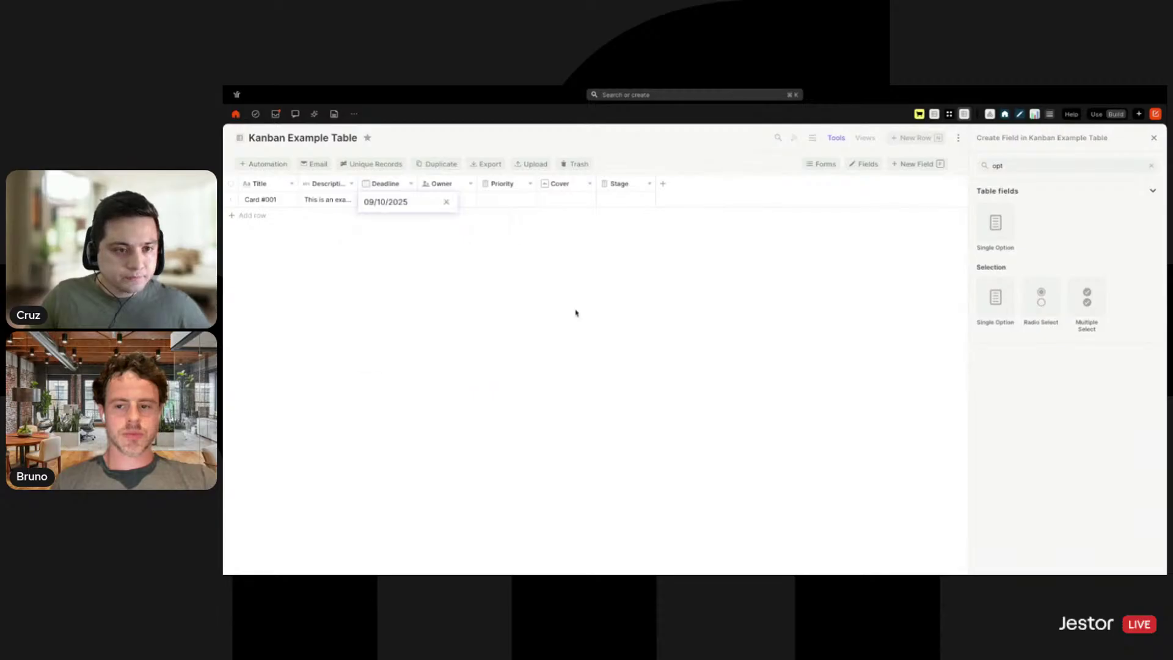
pyautogui.click(445, 201)
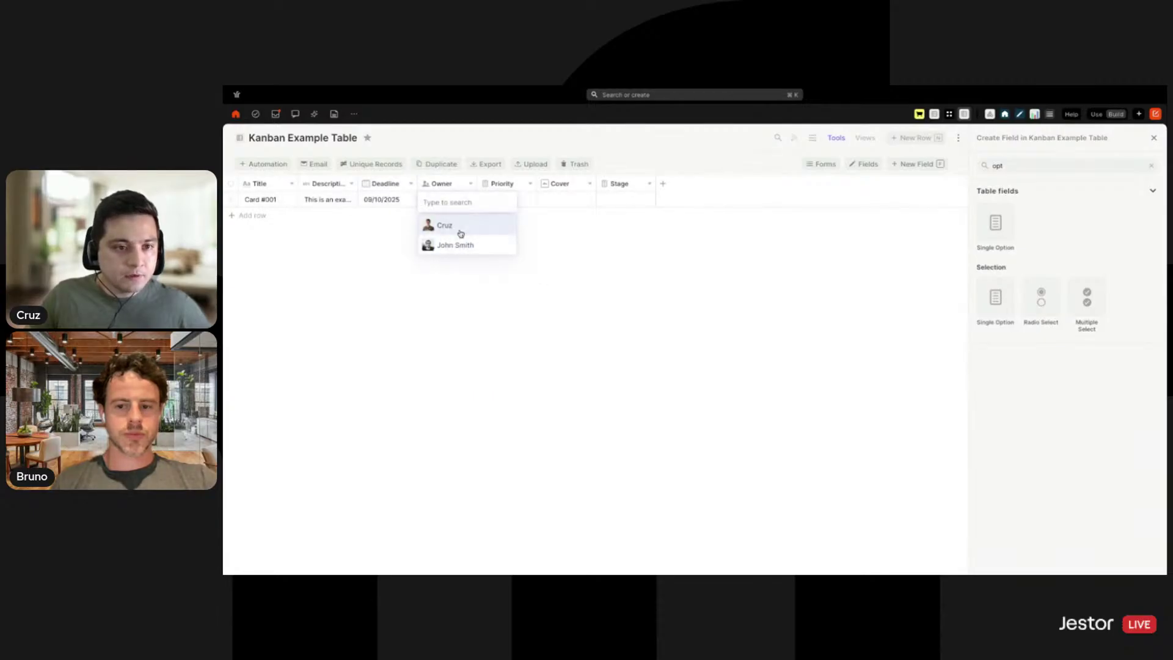
pyautogui.click(457, 225)
pyautogui.click(581, 280)
# Set the Card #001 priority to Medium and its stage to New.
pyautogui.click(502, 202)
pyautogui.click(502, 245)
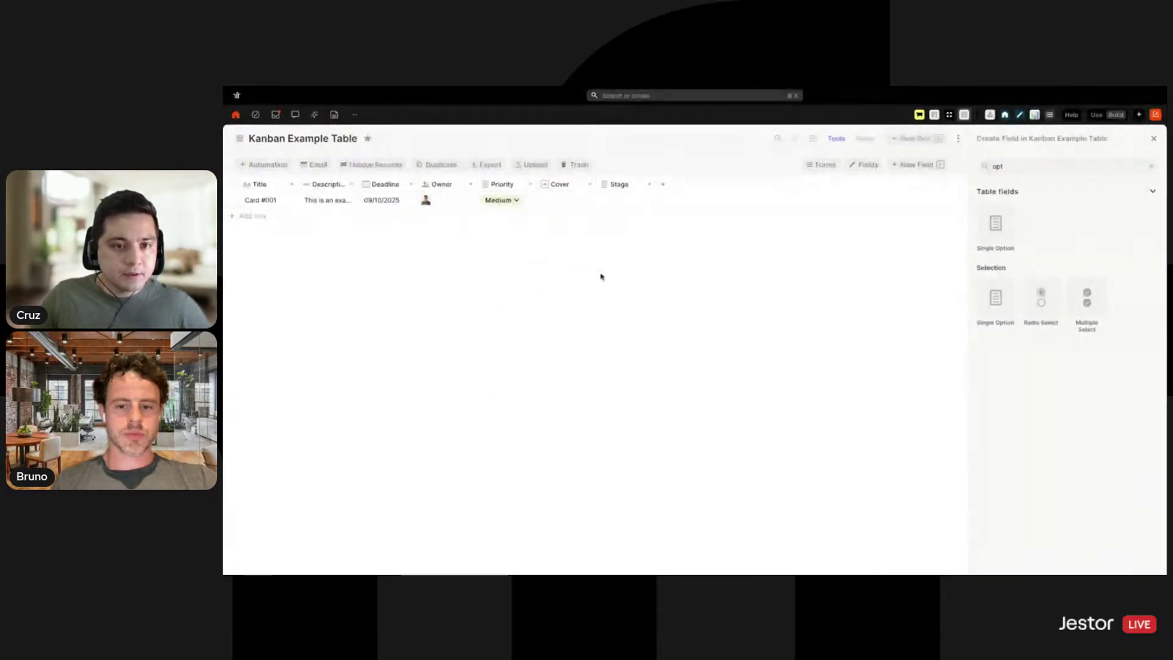
pyautogui.click(620, 200)
pyautogui.click(623, 227)
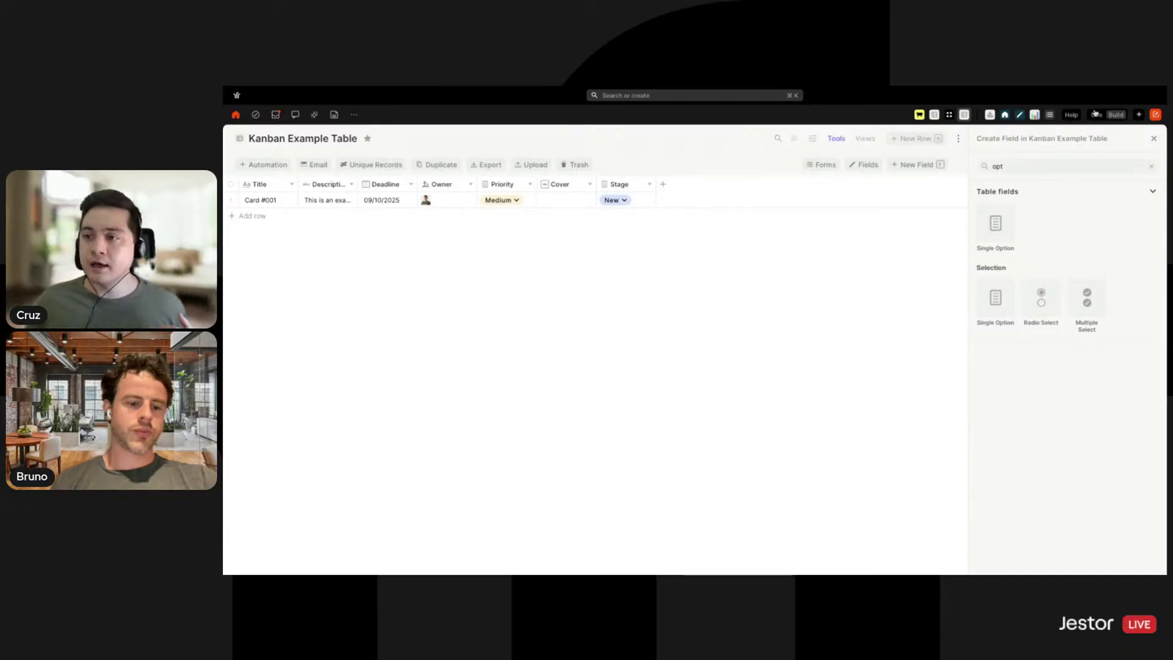
# Check the table's view options, compare Use mode with Build mode, and clear the field search.
pyautogui.click(1155, 115)
pyautogui.click(1109, 177)
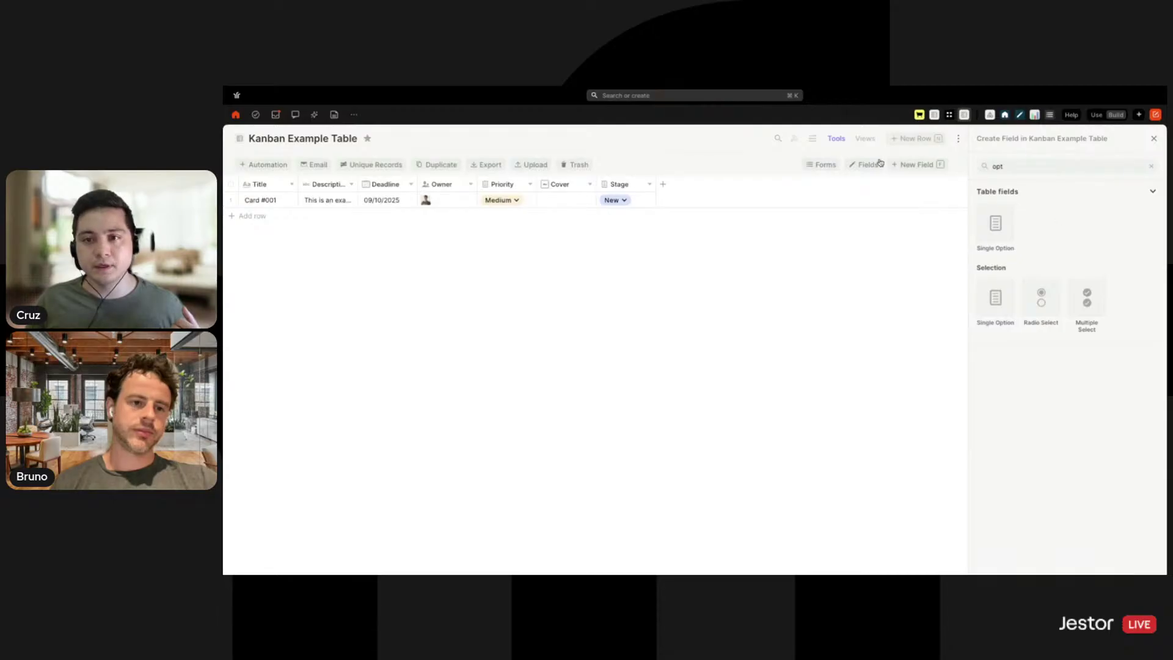
pyautogui.click(866, 141)
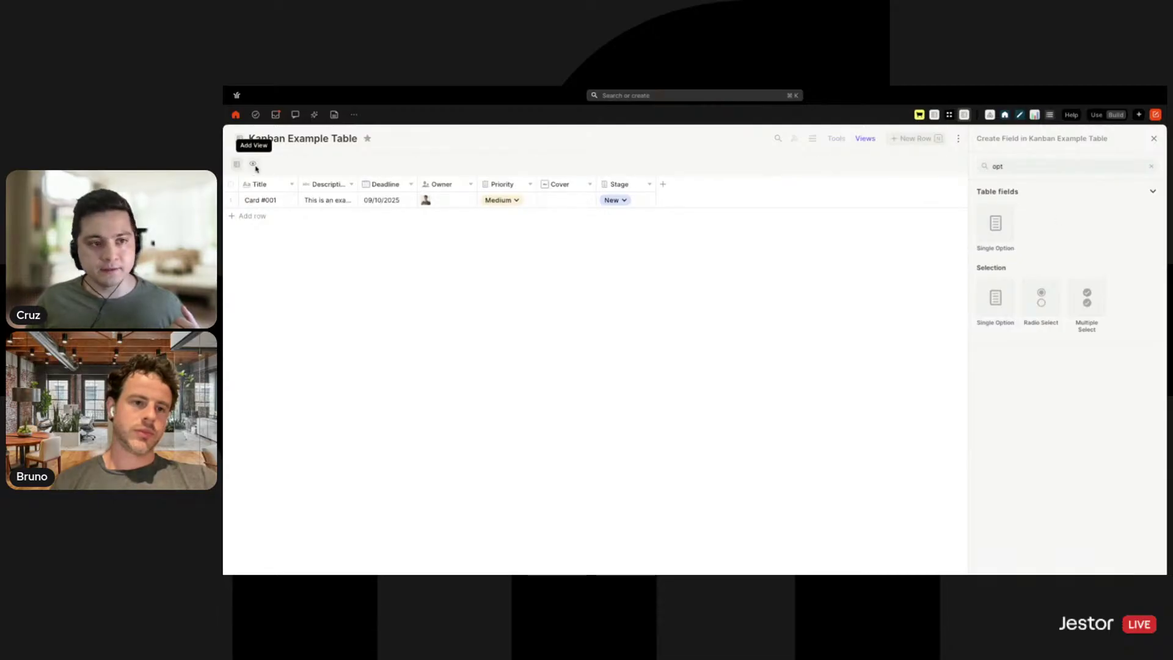
pyautogui.click(1097, 115)
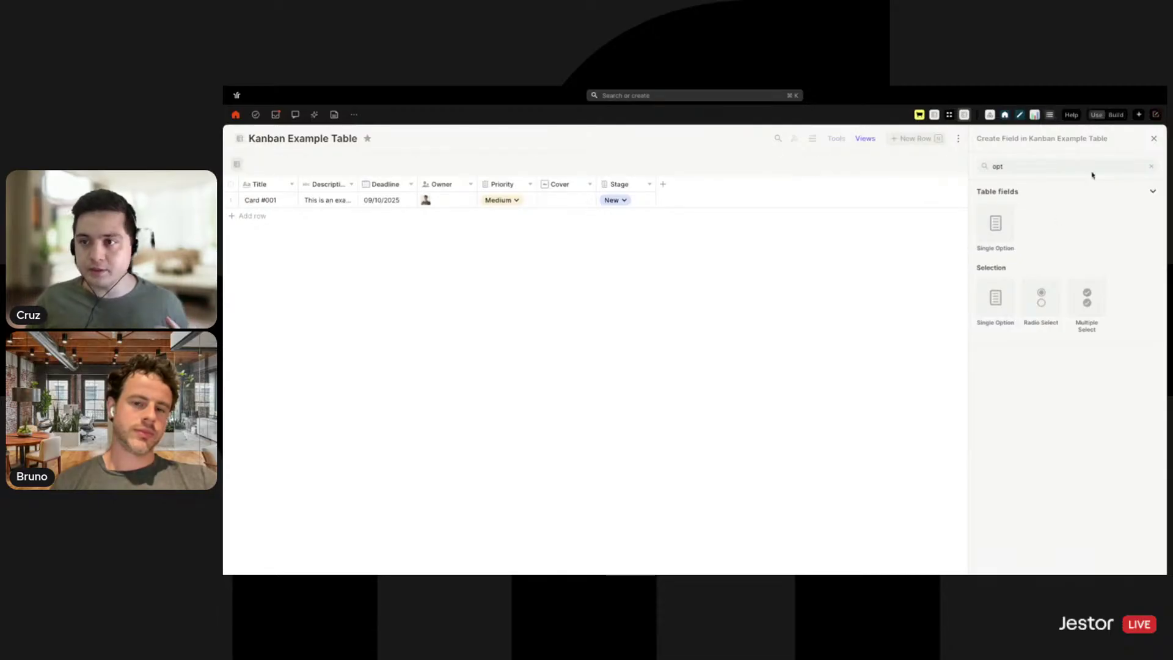
pyautogui.click(1115, 116)
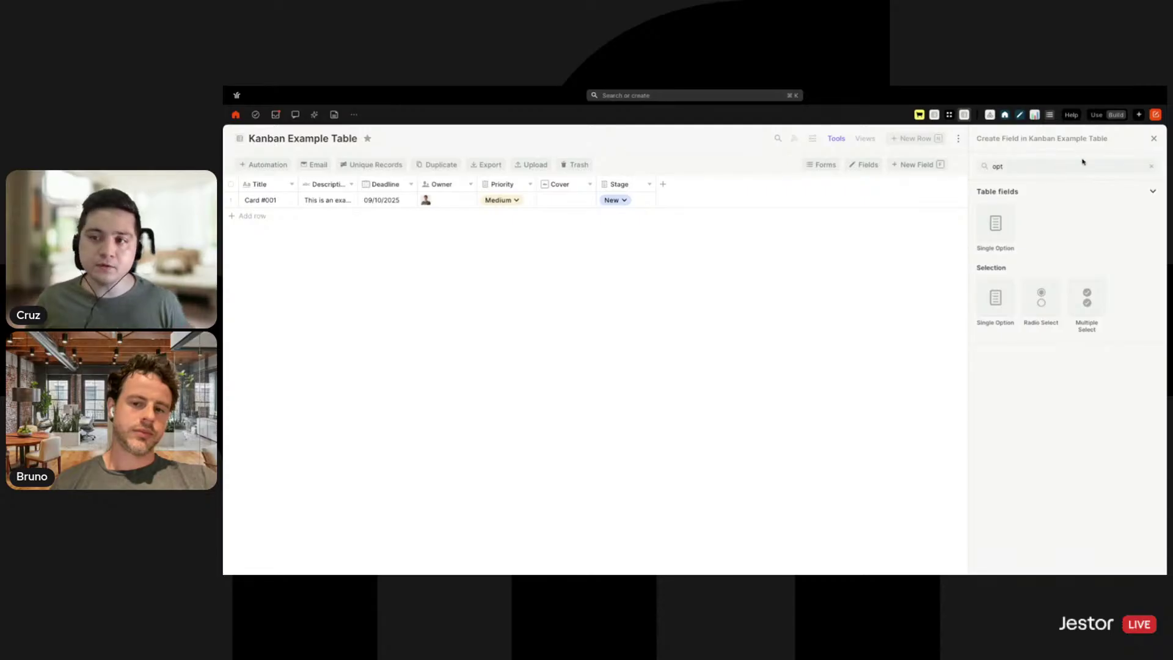
pyautogui.click(1148, 168)
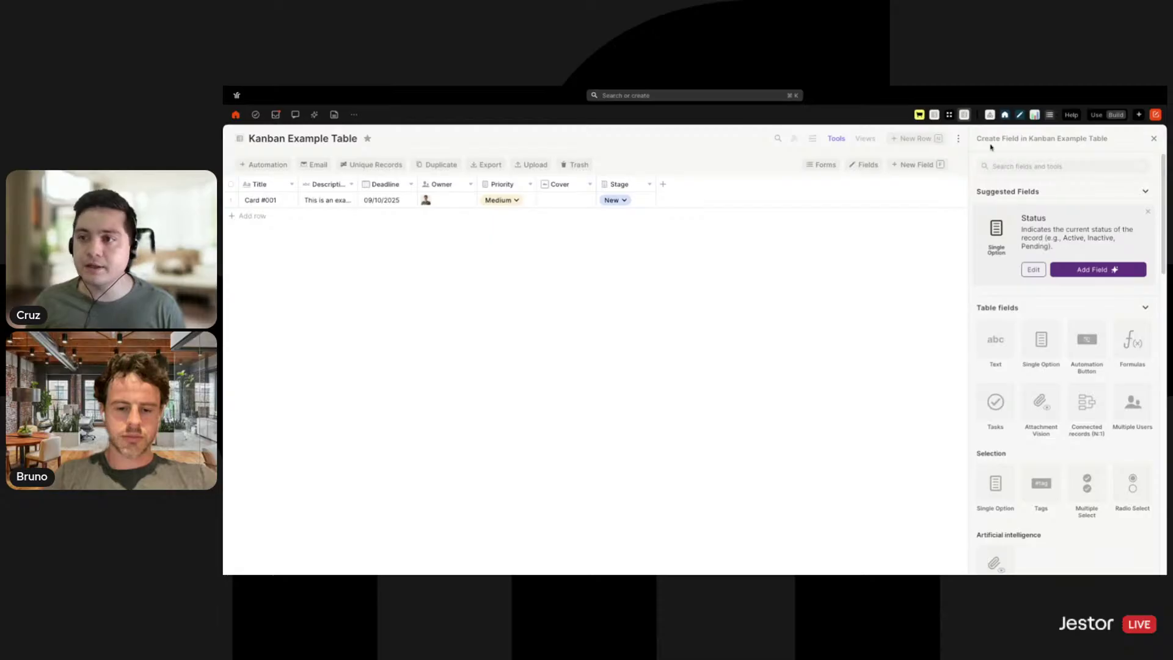
# Create a new blank app and title it "Example Kanban Board".
pyautogui.click(1154, 116)
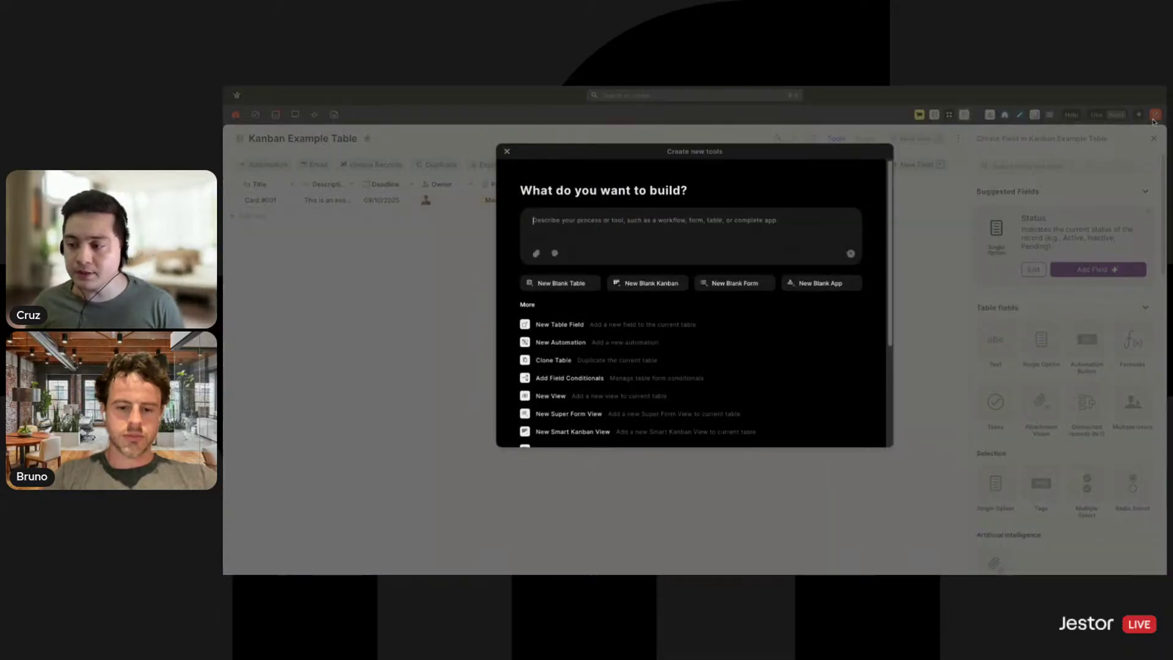
pyautogui.click(840, 286)
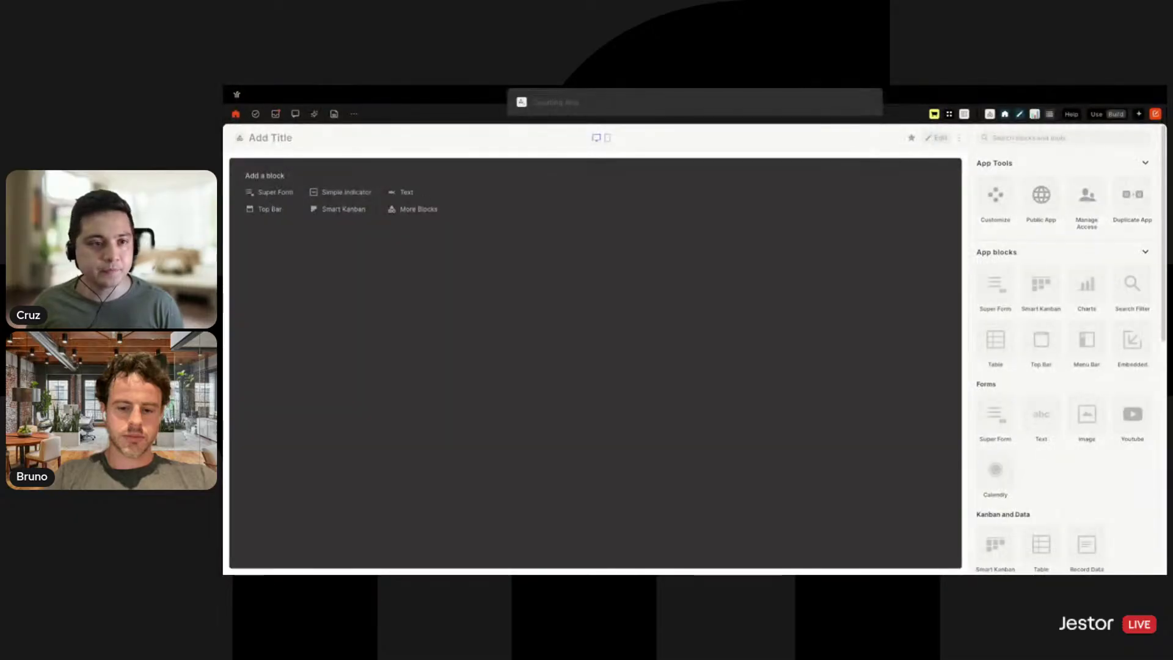
pyautogui.click(272, 138)
pyautogui.write('Example Ka')
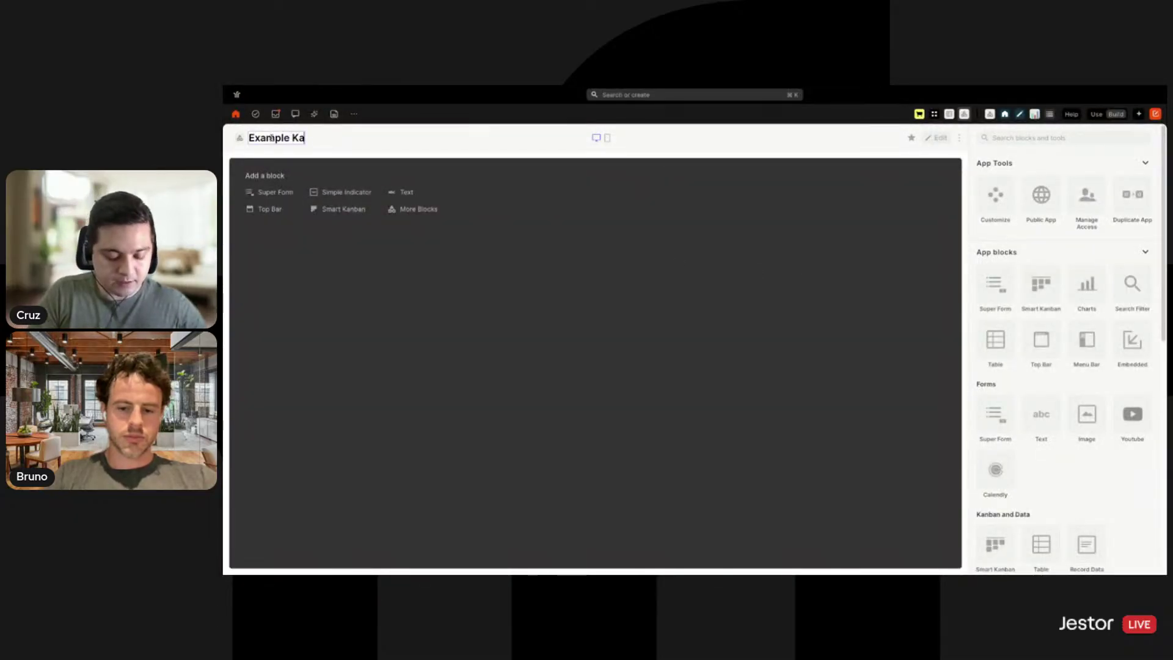
pyautogui.write('nban NE')
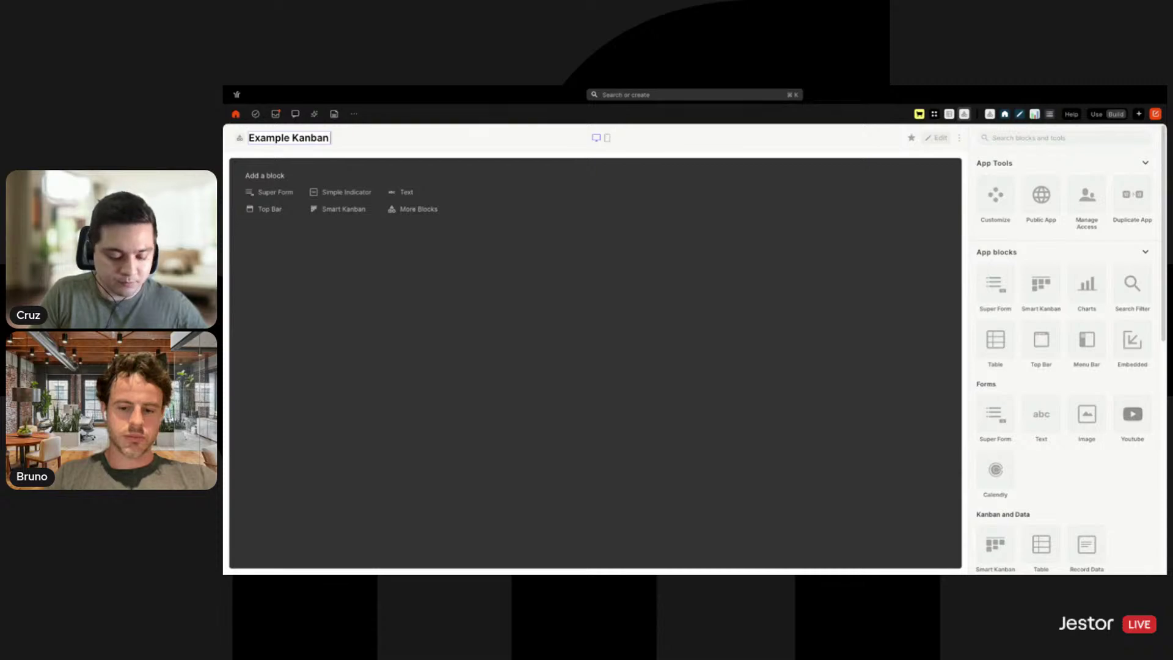
pyautogui.press('BackSpace')
pyautogui.press('BackSpace')
pyautogui.write('Board')
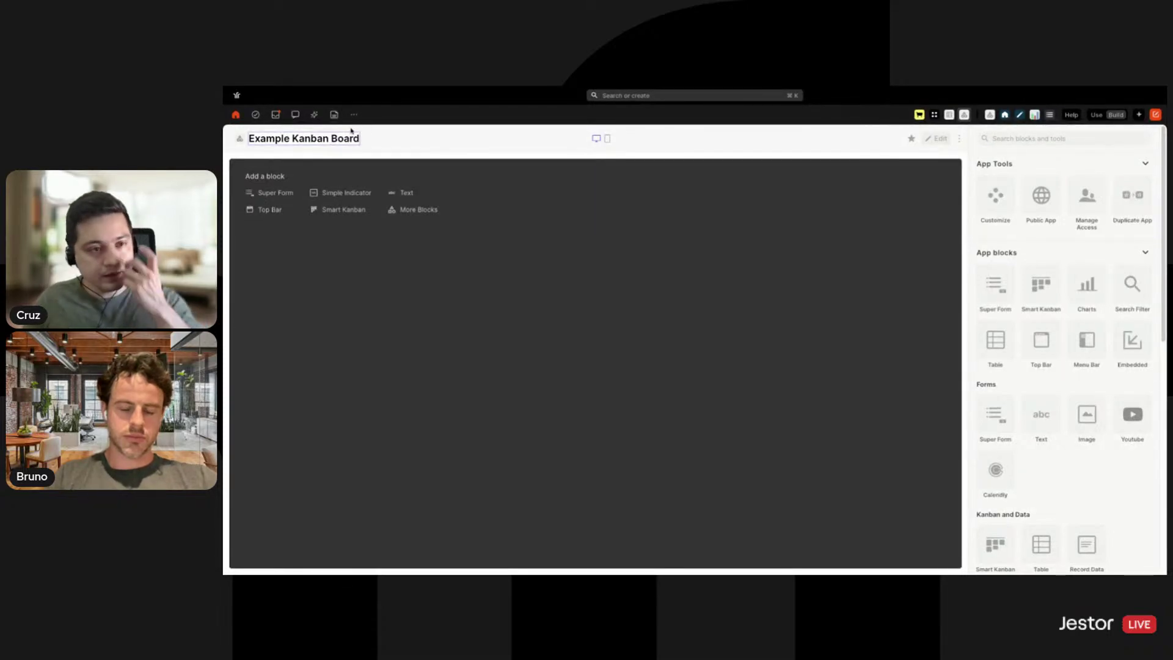
pyautogui.click(402, 138)
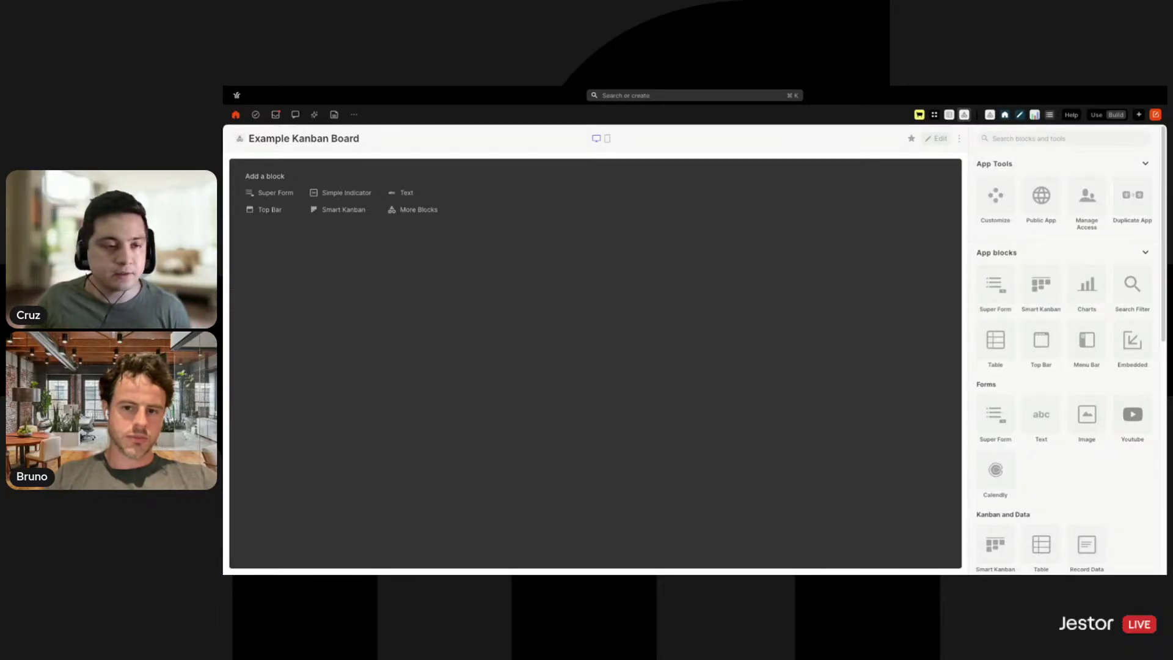
# Set the app's background color to #f8f8f8 and save the customization.
pyautogui.click(992, 208)
pyautogui.click(1098, 312)
pyautogui.doubleClick(1134, 420)
pyautogui.write('f8f8f8')
pyautogui.scroll(-3, 1075, 421)
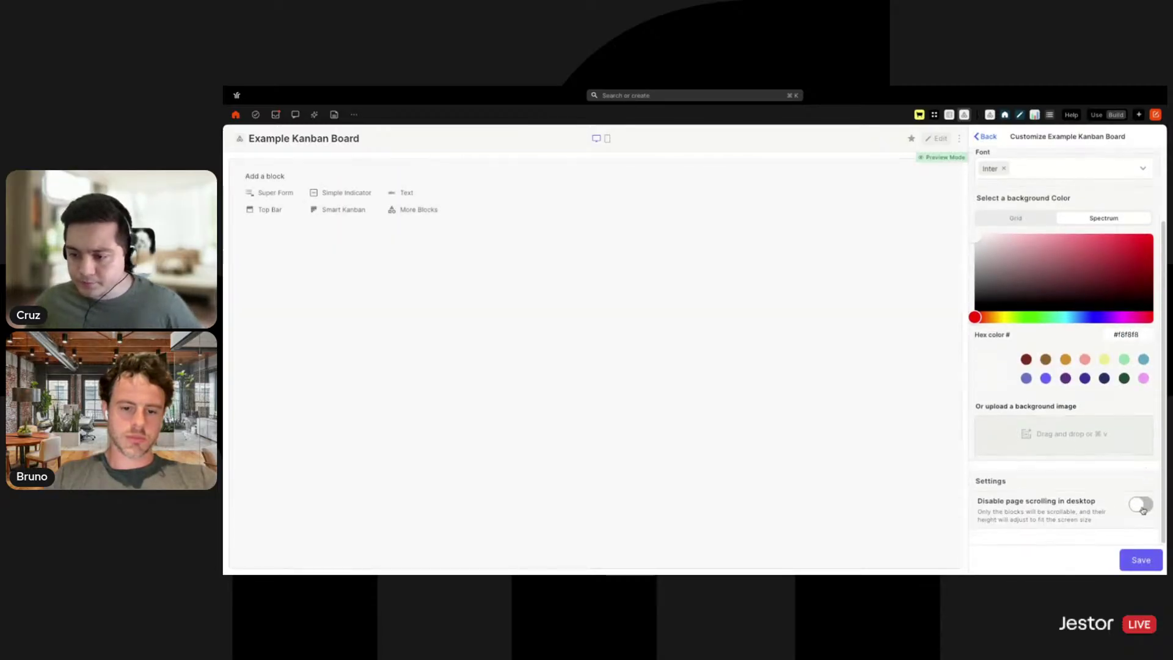
pyautogui.click(1141, 560)
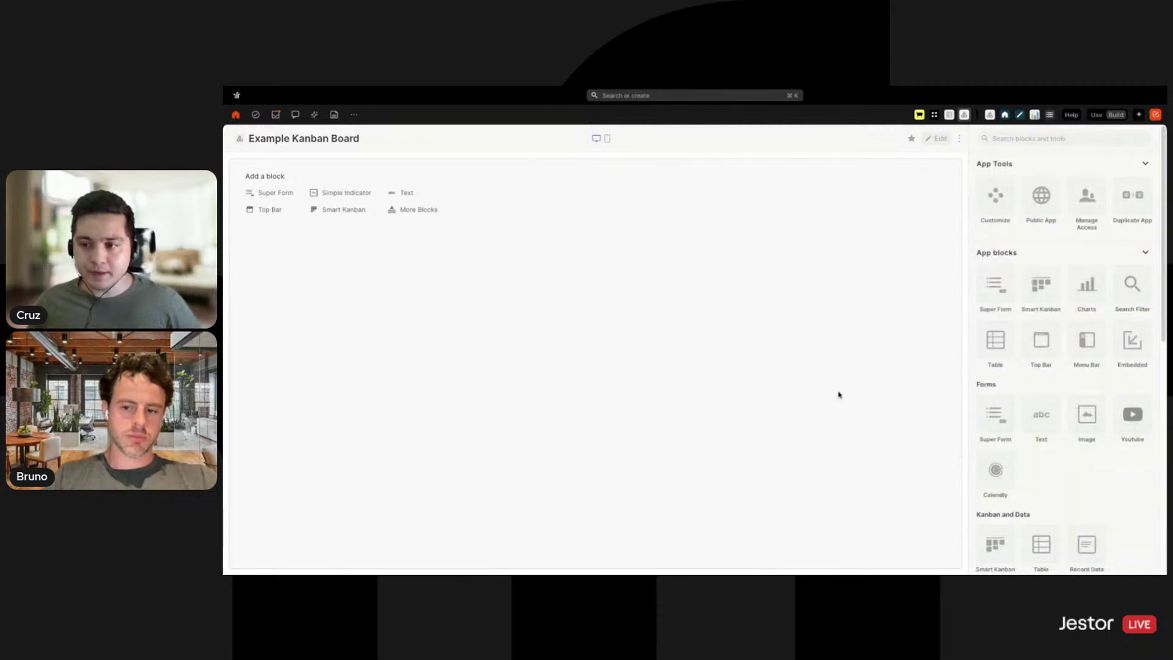
# Add a Smart Kanban block to the app and enlarge it to fill the canvas.
pyautogui.click(1050, 295)
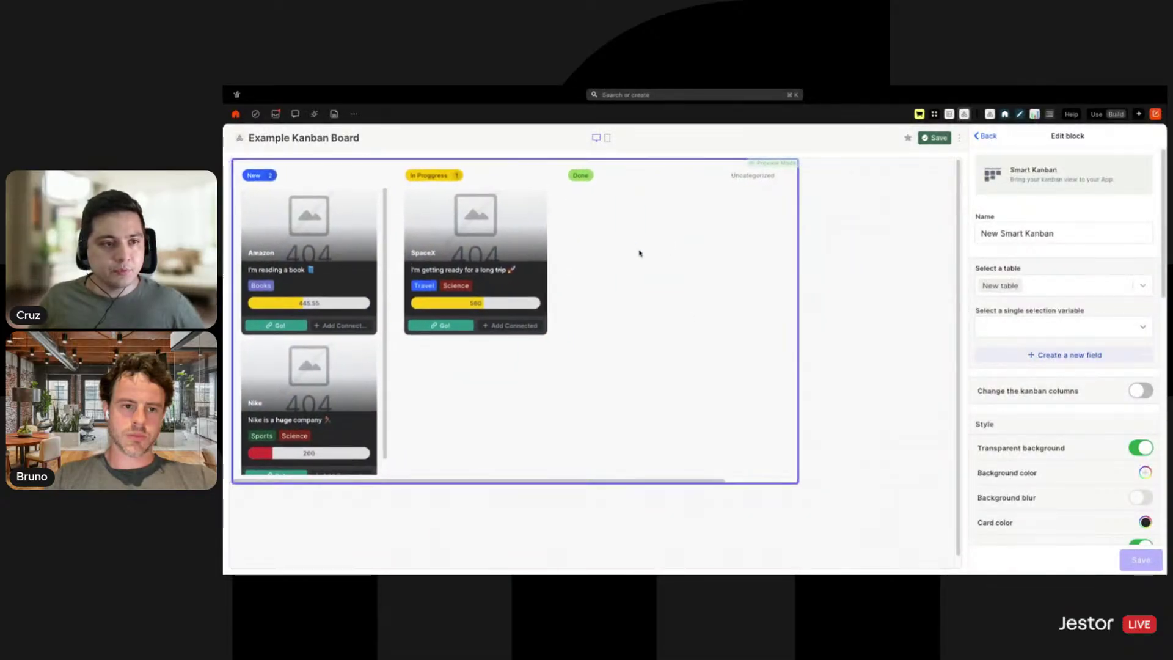
pyautogui.moveTo(793, 482); pyautogui.dragTo(956, 556)
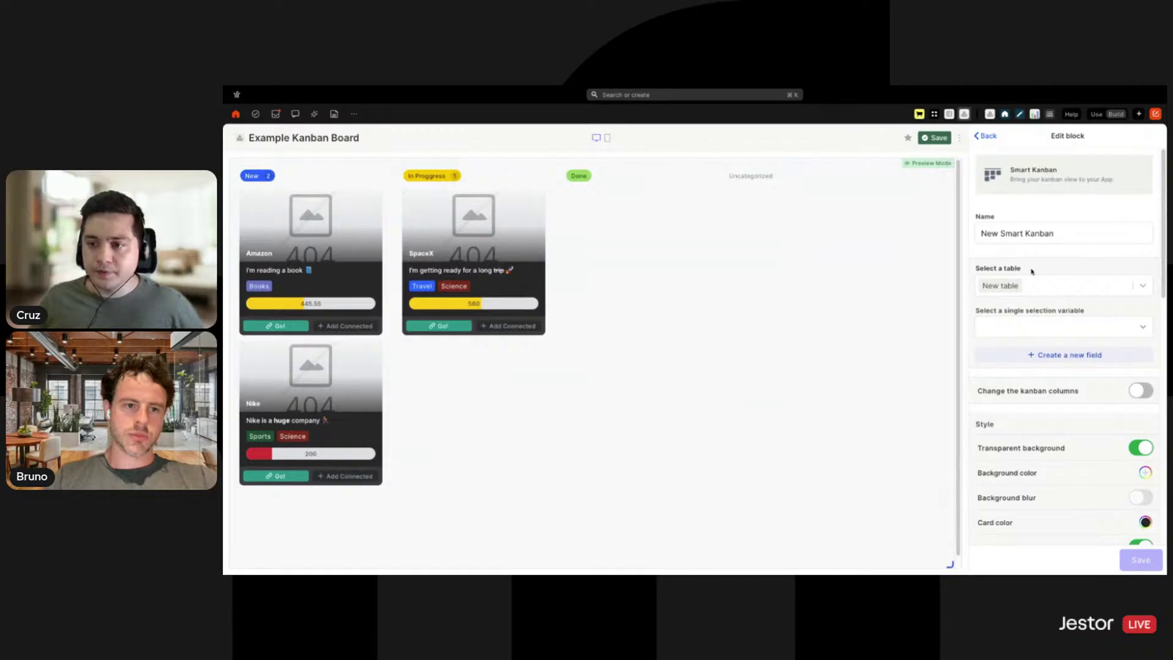
pyautogui.scroll(-10, 1079, 325)
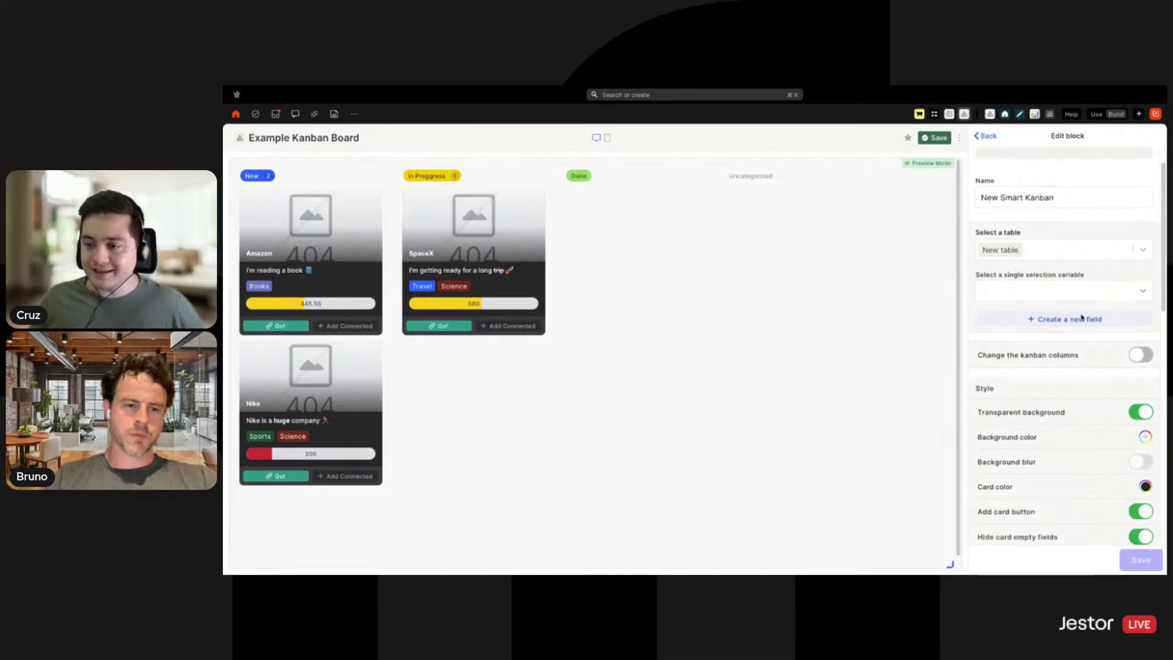
pyautogui.scroll(-3, 1075, 367)
pyautogui.scroll(15, 1063, 342)
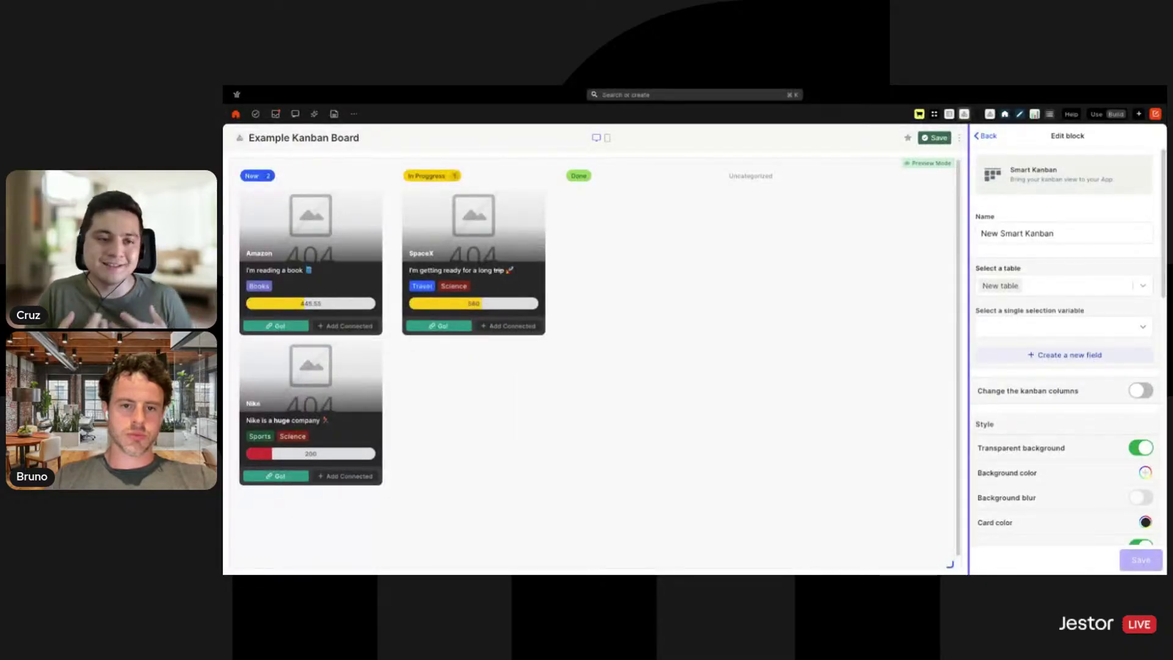
# Link the Smart Kanban block to Kanban Example Table and use Stage as its single selection variable.
pyautogui.click(1050, 285)
pyautogui.write('exampl')
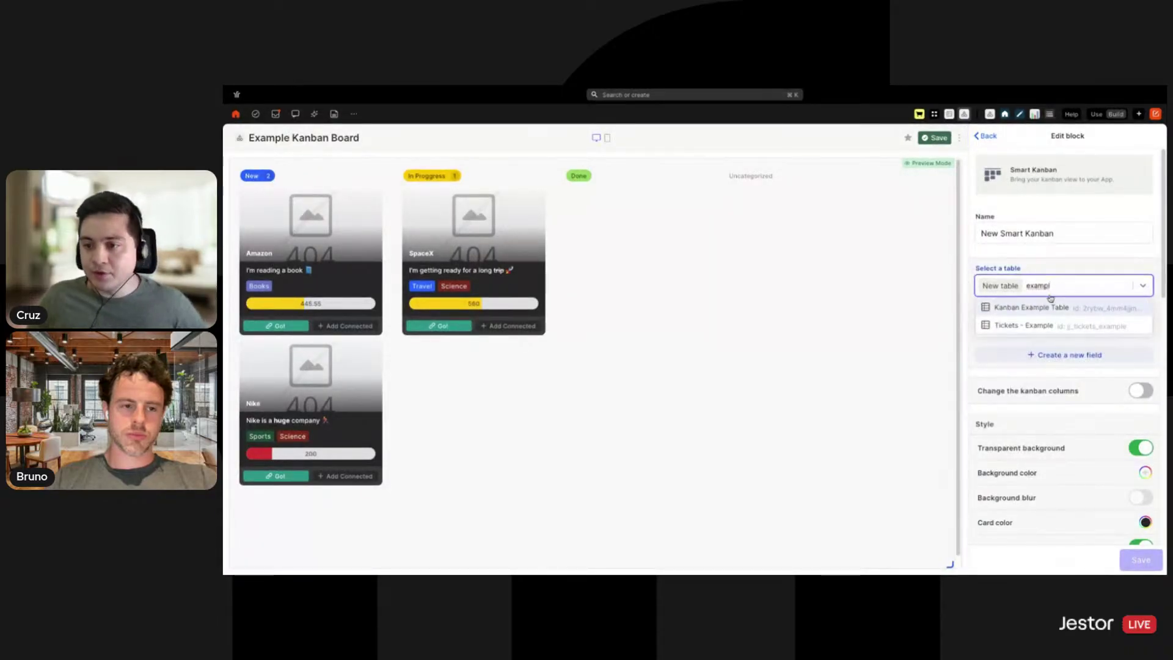
pyautogui.click(1019, 309)
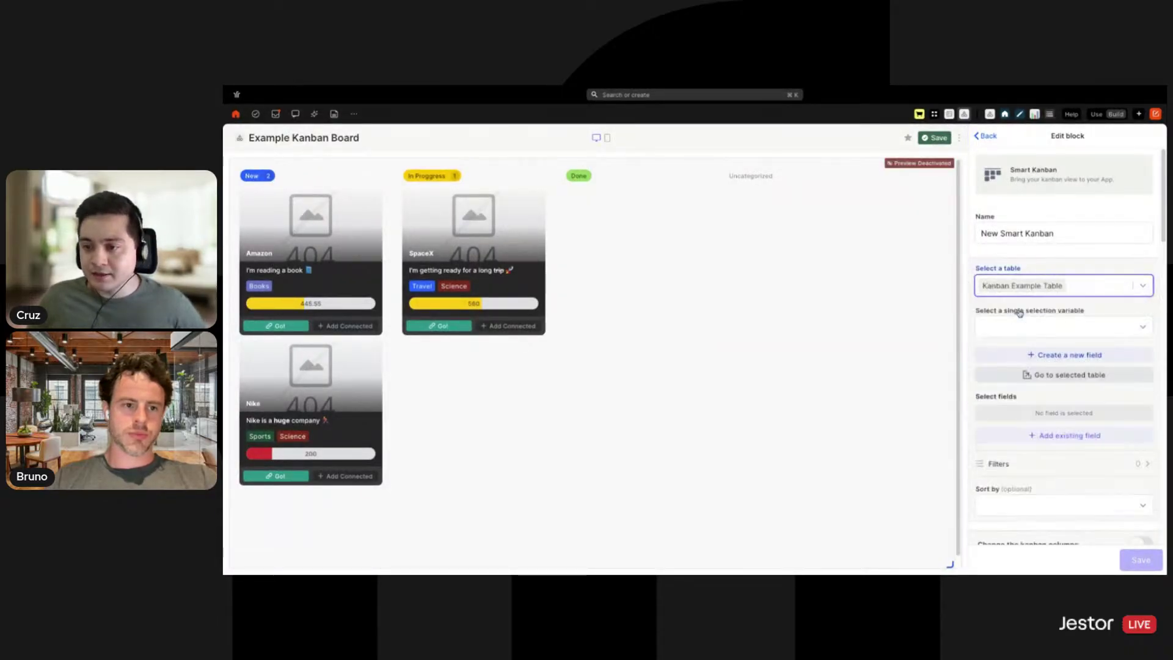
pyautogui.click(1040, 336)
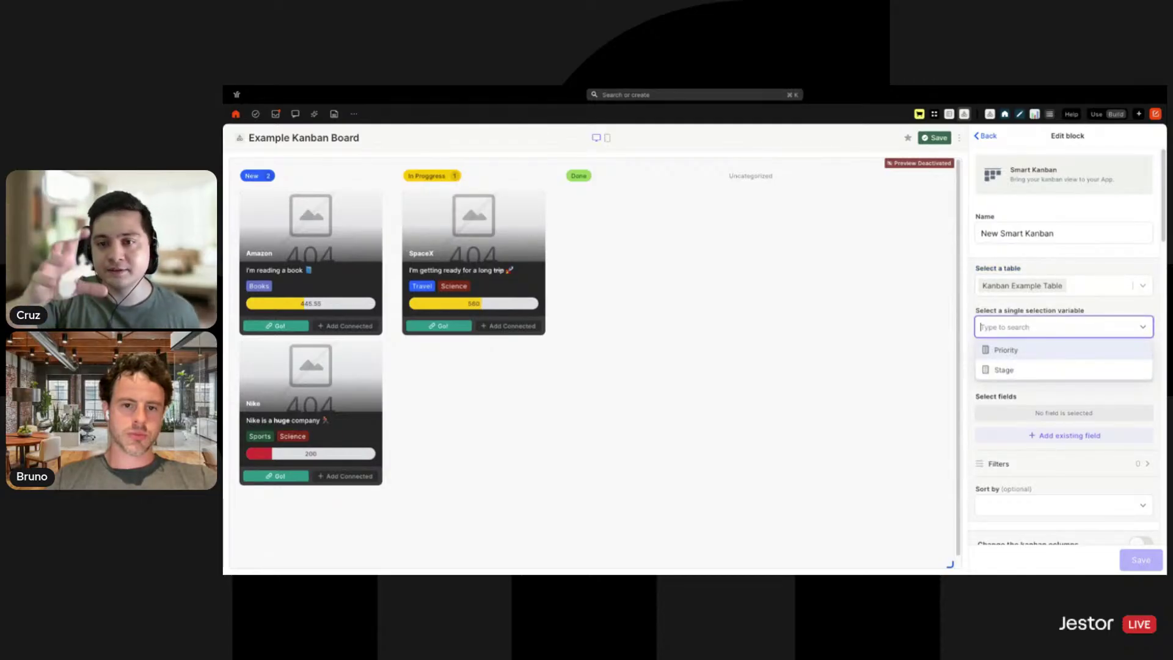
pyautogui.click(1025, 370)
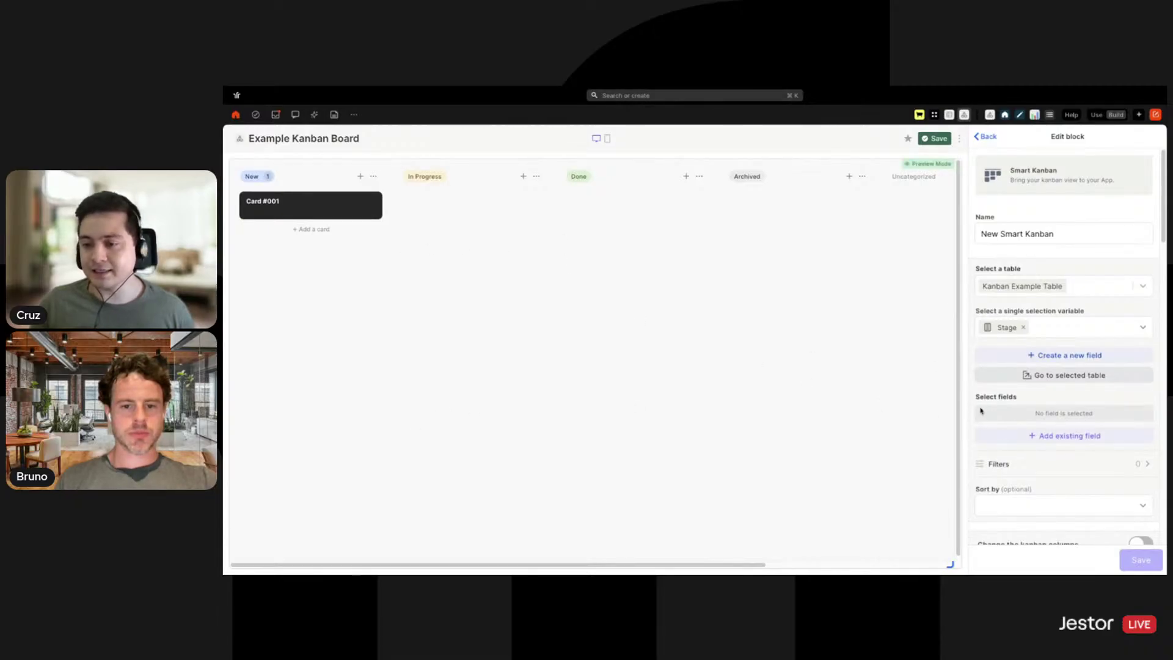
# Show the Owner and Priority fields on the kanban cards.
pyautogui.scroll(-1, 768, 293)
pyautogui.scroll(-3, 1038, 384)
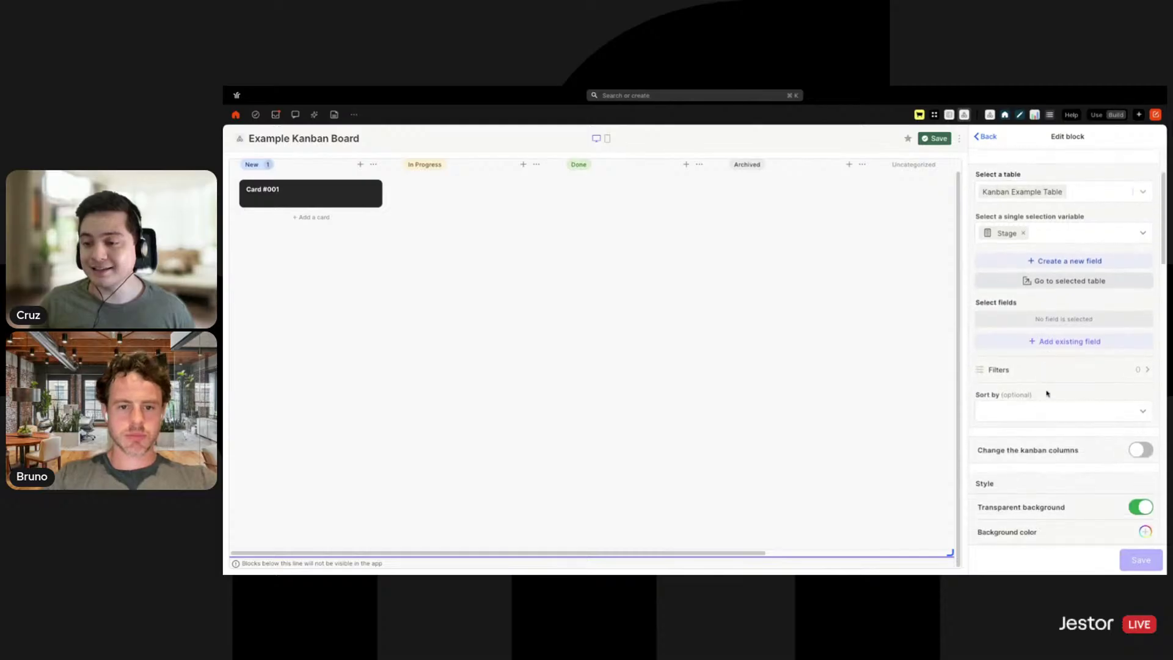
pyautogui.scroll(1, 890, 309)
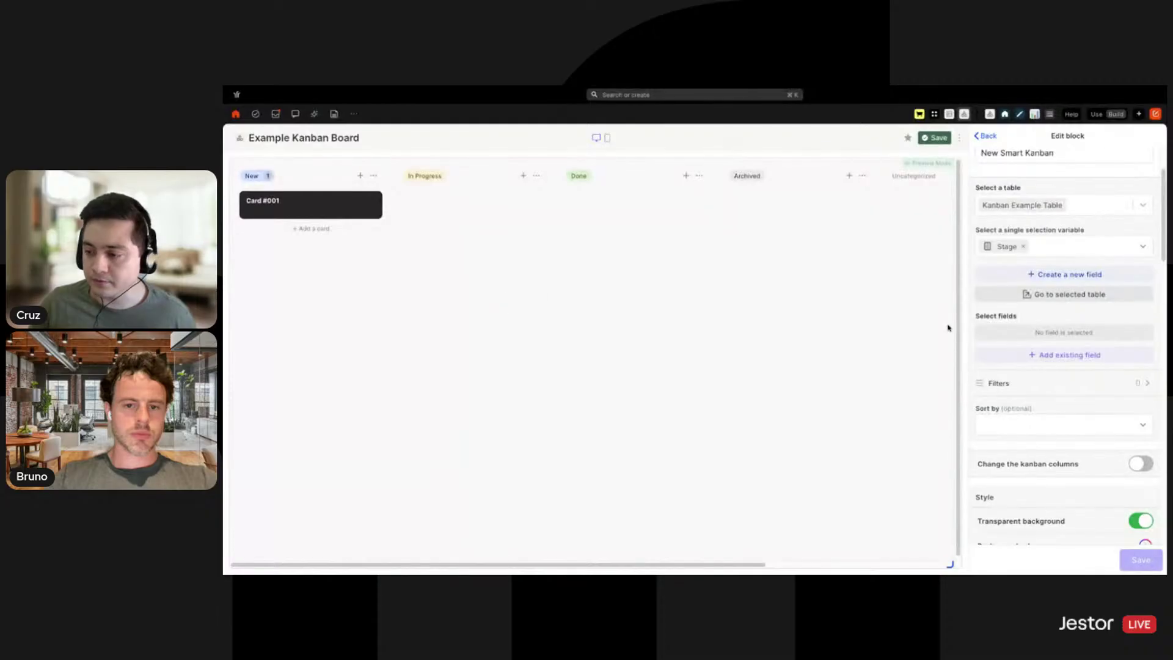
pyautogui.click(1037, 357)
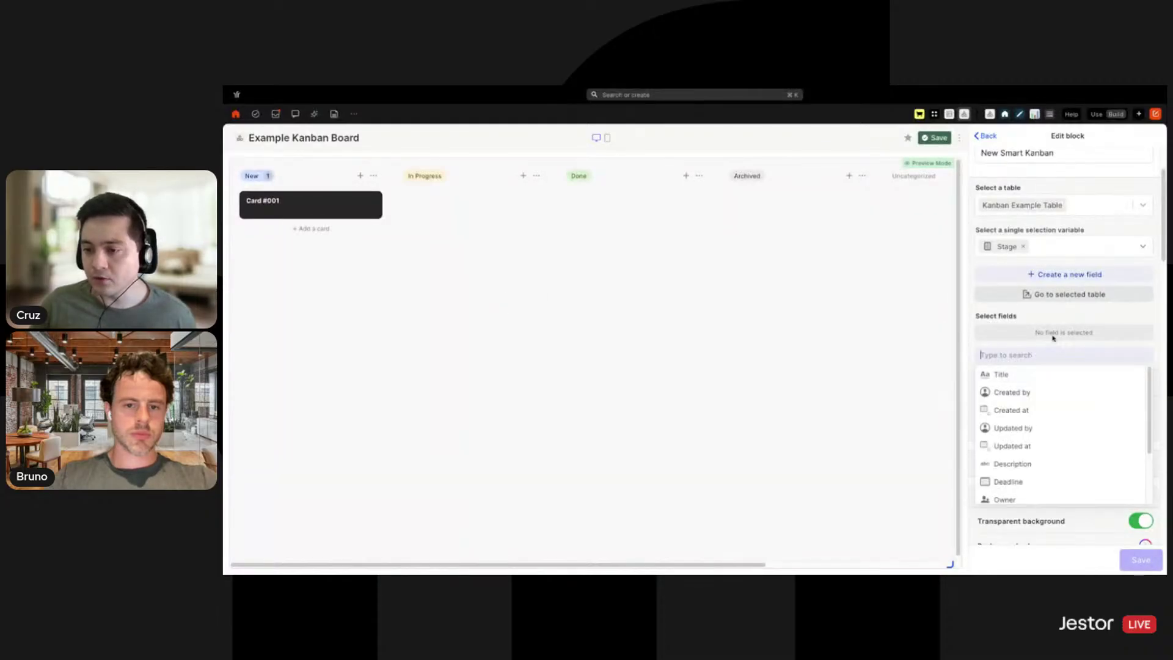
pyautogui.scroll(-1, 1032, 452)
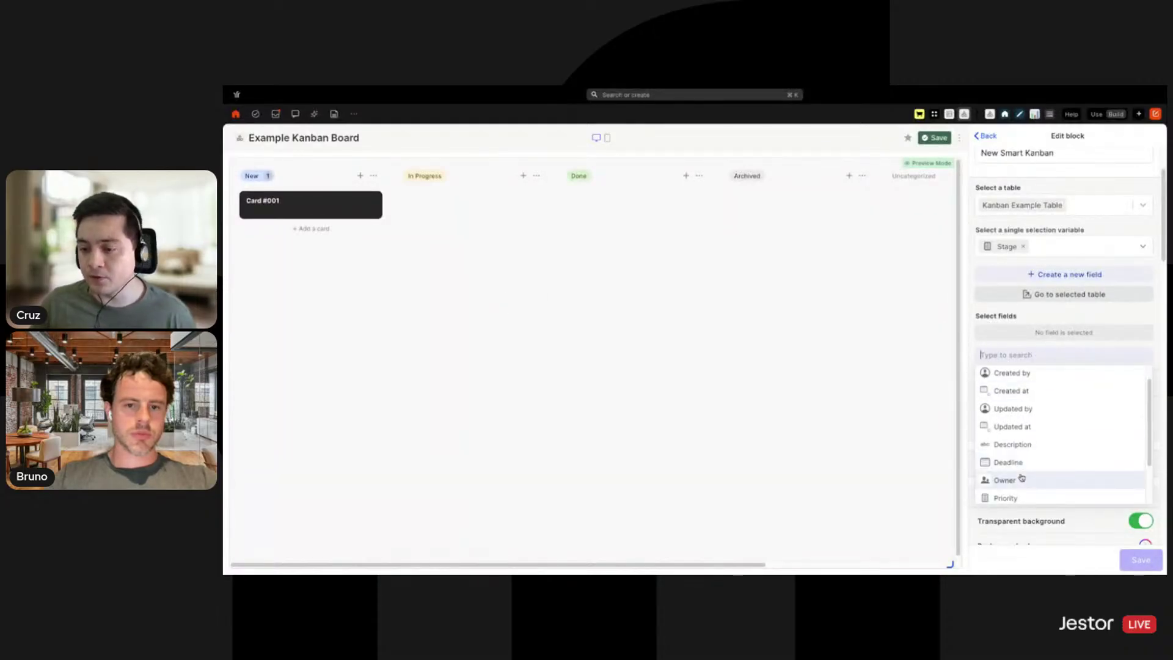
pyautogui.click(1022, 479)
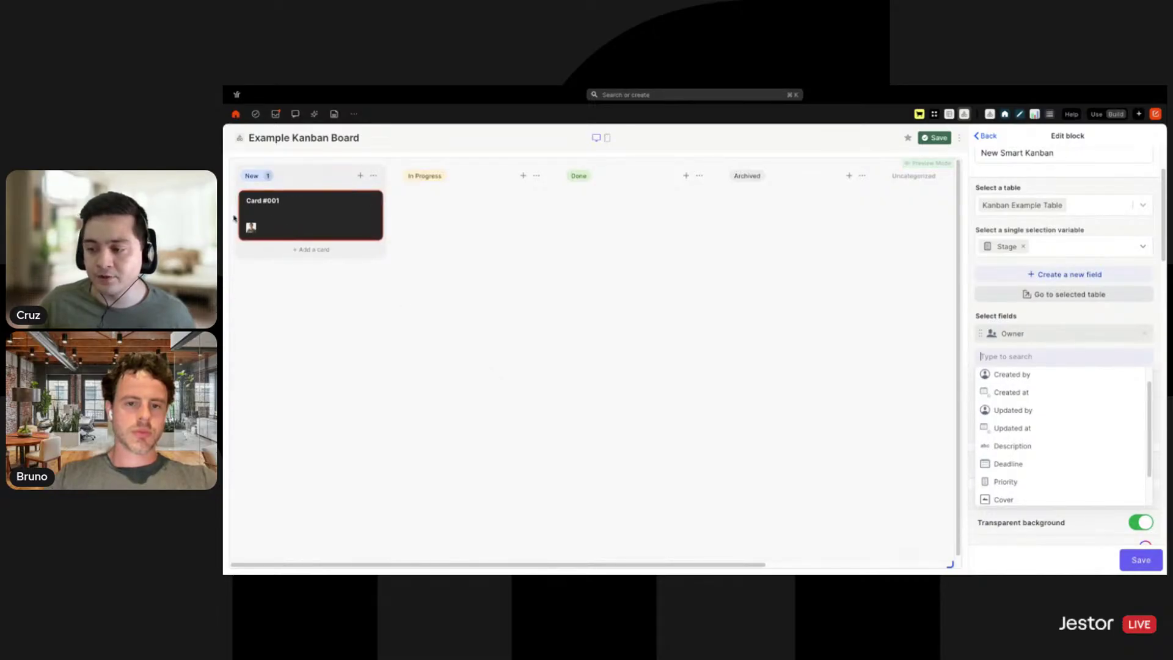
pyautogui.scroll(-2, 1016, 446)
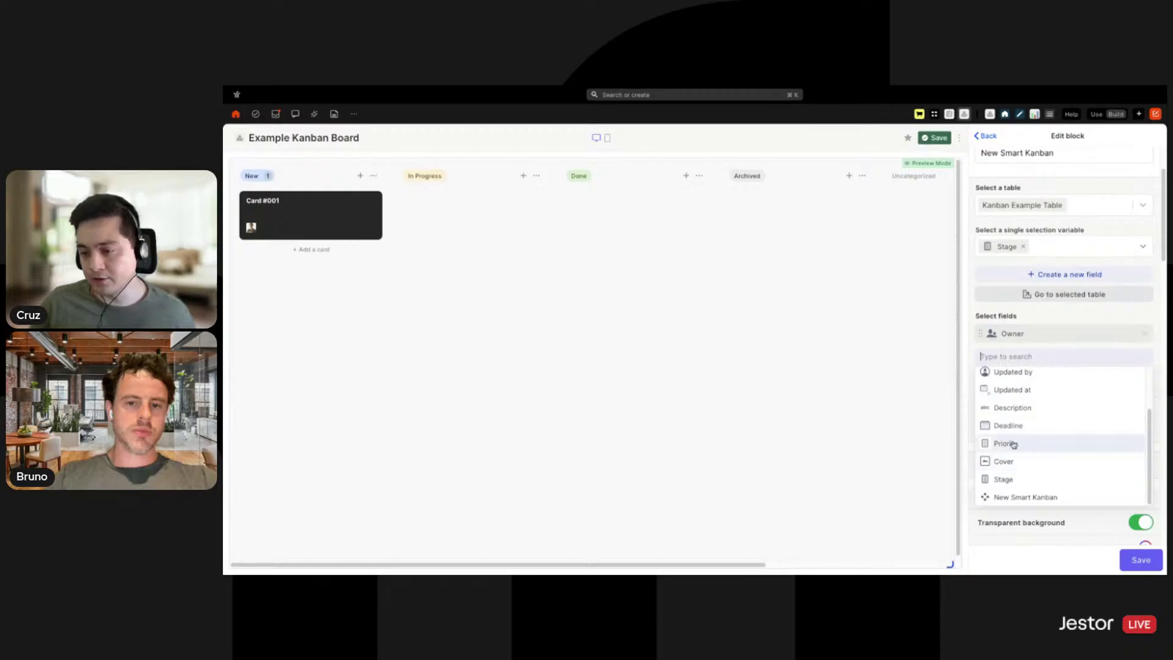
pyautogui.click(1013, 444)
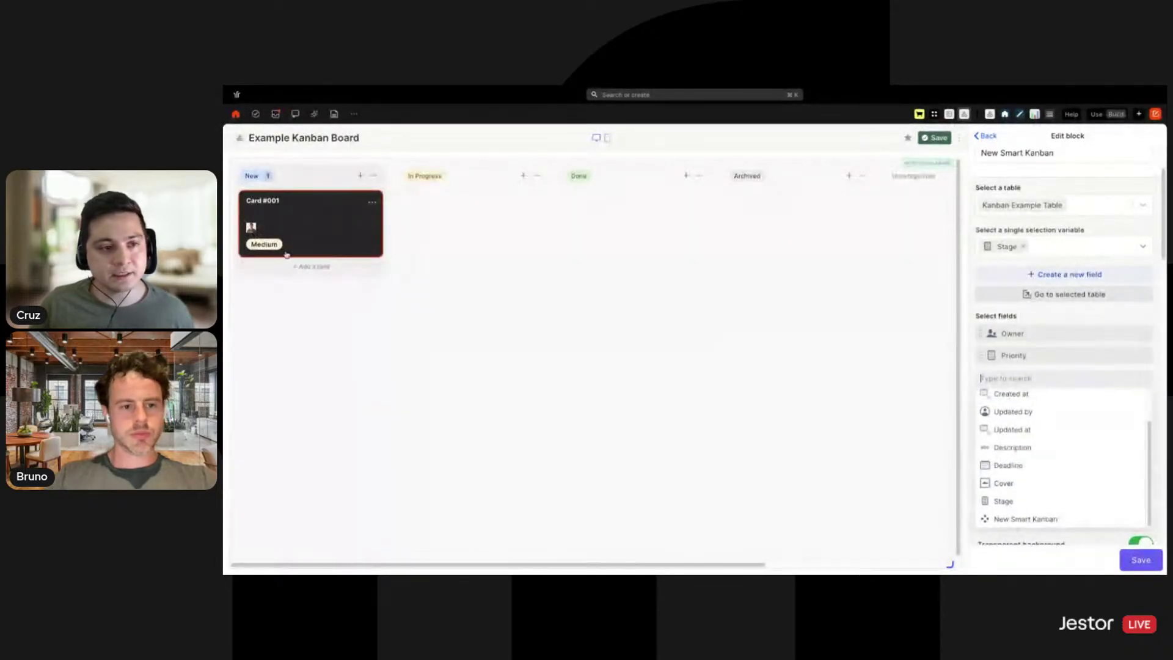
# Move Priority above Owner in the card fields, then add Deadline and place it between them.
pyautogui.moveTo(1036, 354); pyautogui.dragTo(1039, 338)
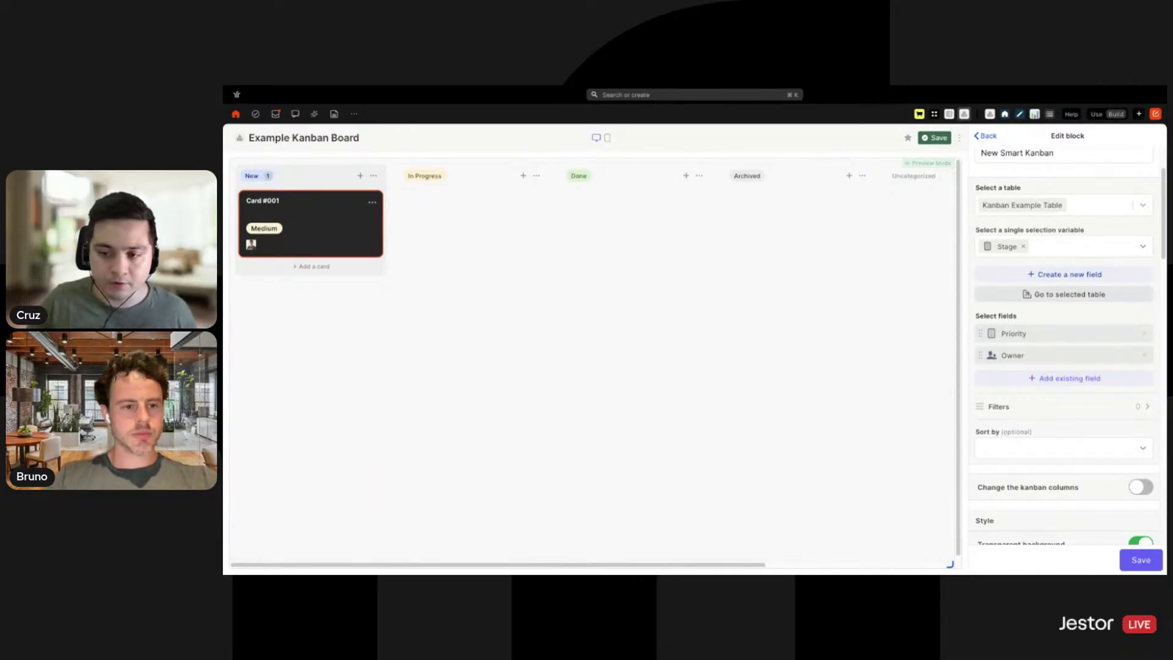
pyautogui.moveTo(1012, 343)
pyautogui.mouseDown()
pyautogui.moveTo(1009, 361)
pyautogui.moveTo(1012, 335)
pyautogui.mouseUp()
pyautogui.click(1032, 379)
pyautogui.scroll(-3, 1068, 448)
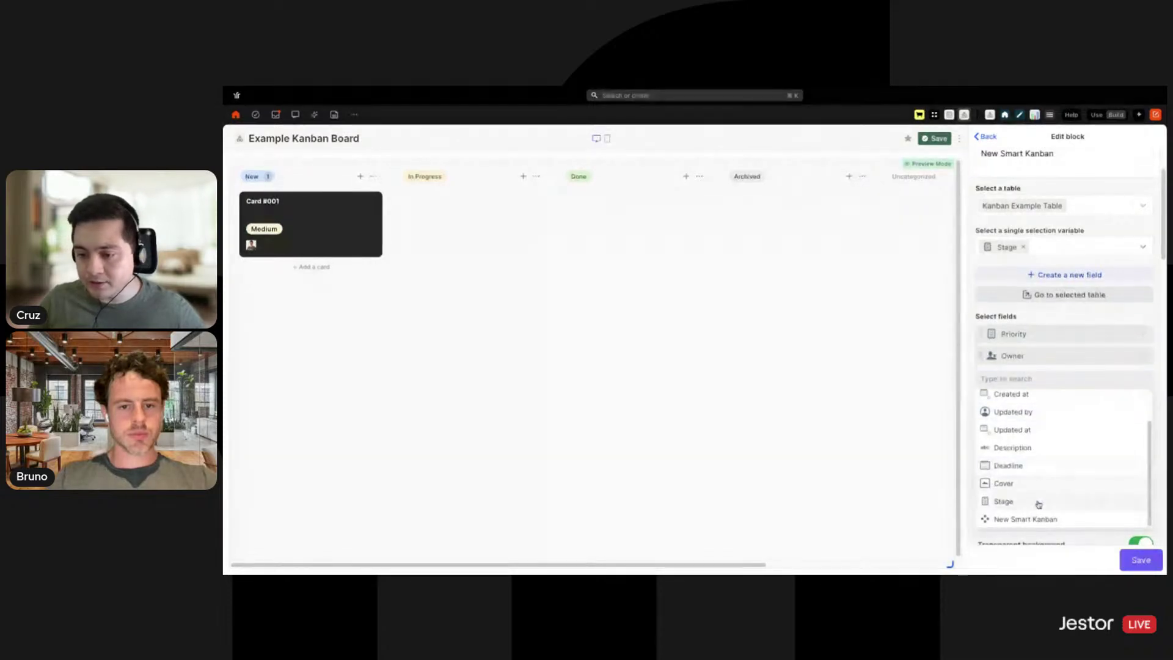
pyautogui.click(1011, 467)
pyautogui.moveTo(1027, 378); pyautogui.dragTo(1026, 353)
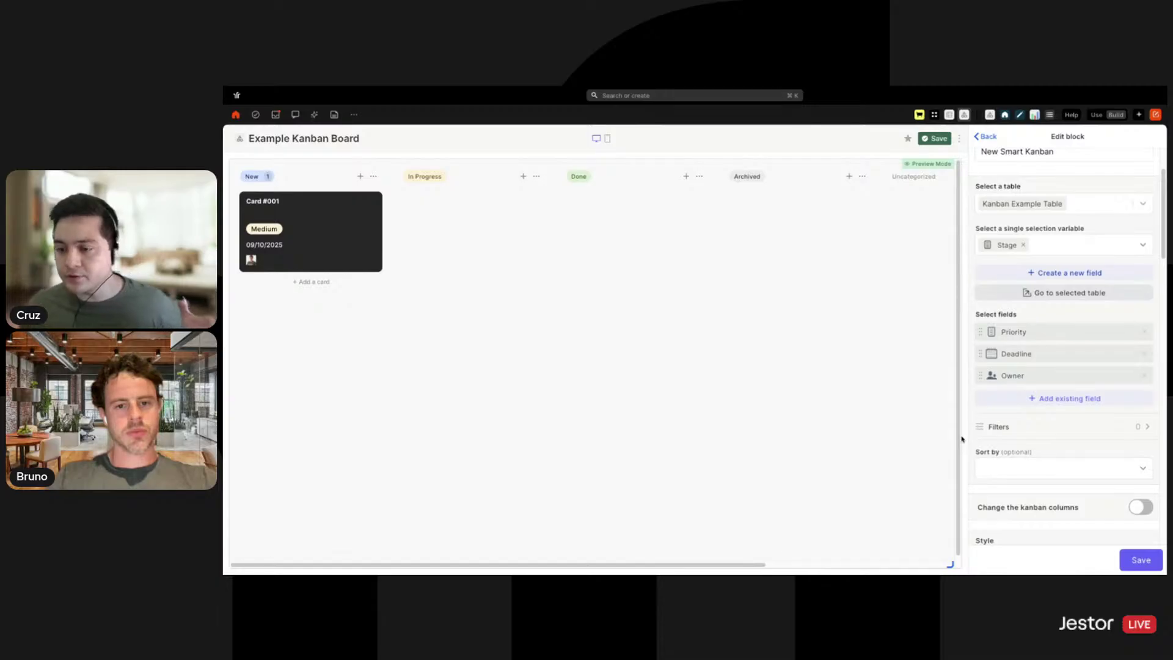
# Filter the kanban to cards whose Priority is any of High and save the filter.
pyautogui.click(992, 427)
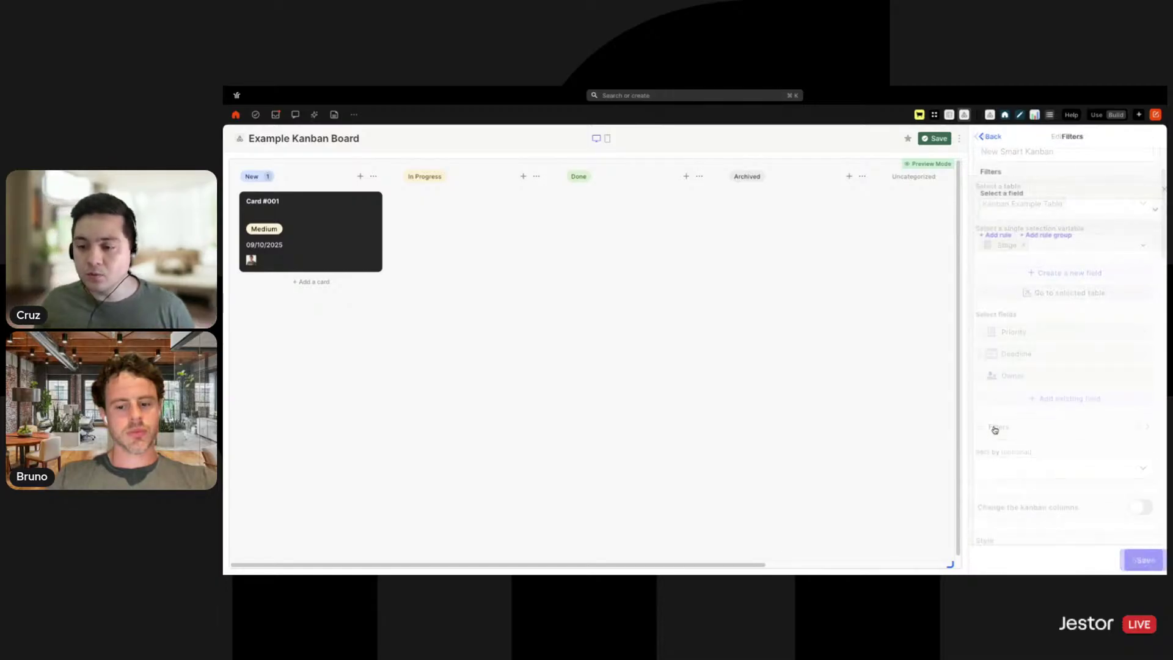
pyautogui.click(1037, 211)
pyautogui.scroll(-3, 1026, 293)
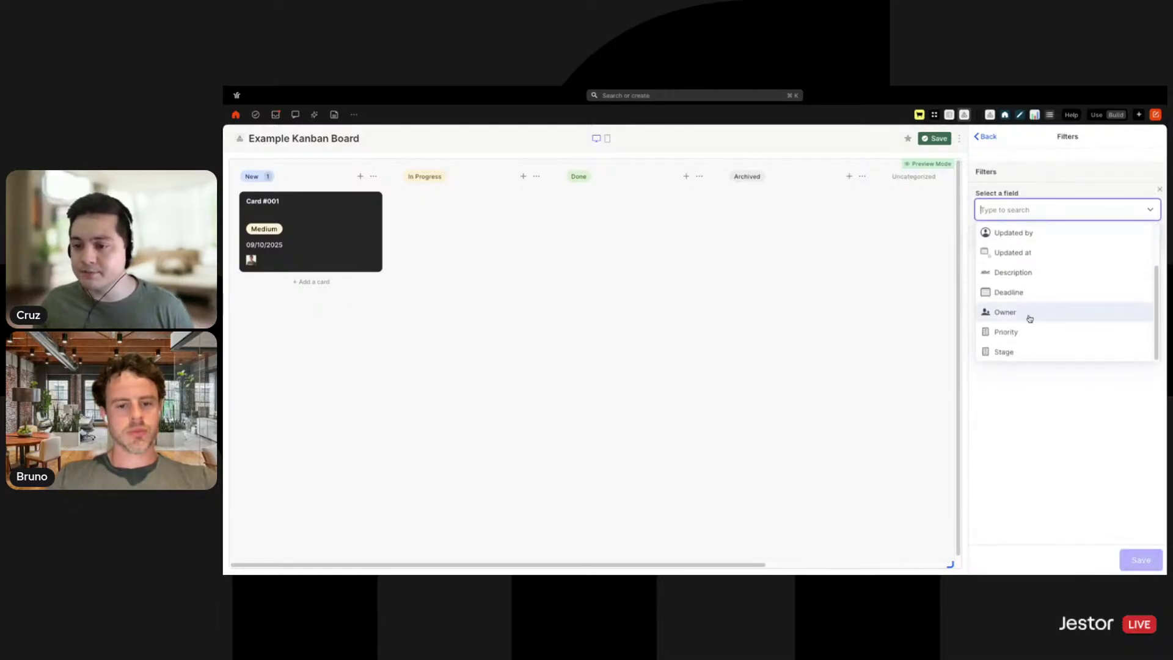
pyautogui.click(1014, 350)
pyautogui.click(1046, 213)
pyautogui.click(1009, 344)
pyautogui.click(1020, 287)
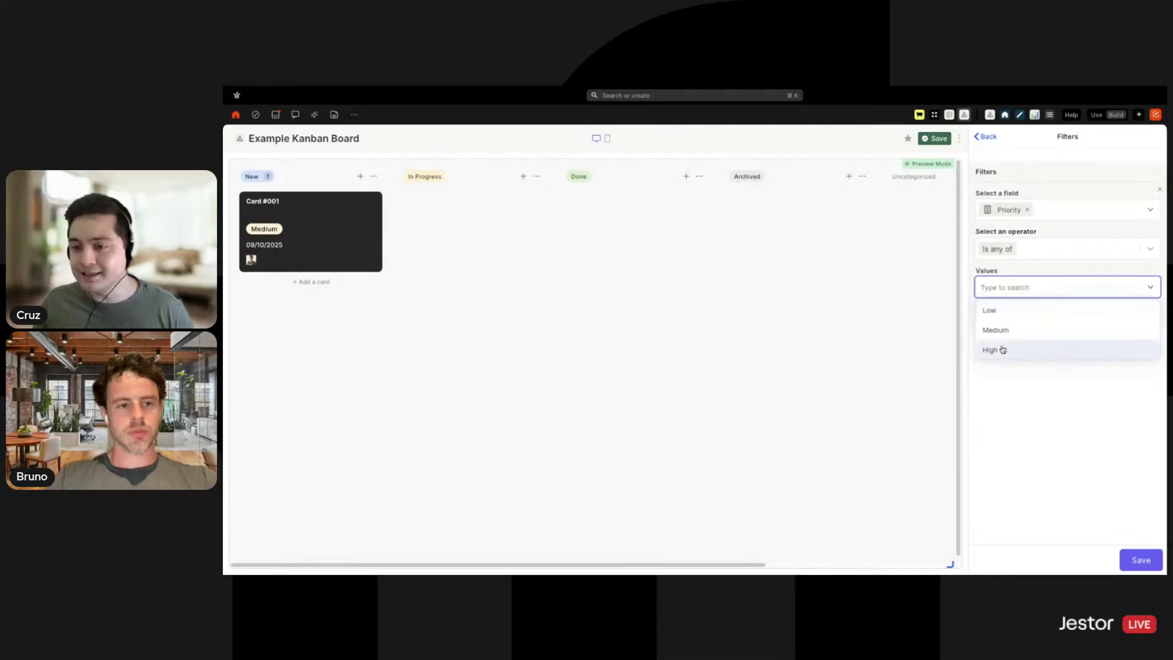
pyautogui.click(1002, 347)
pyautogui.click(1058, 409)
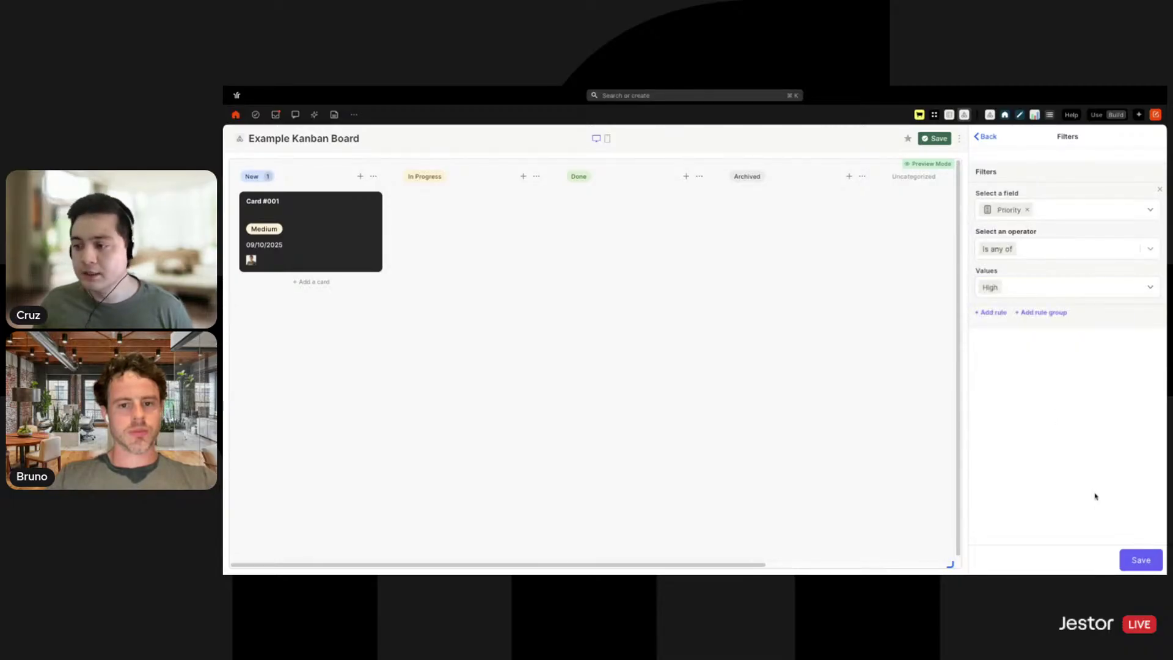
pyautogui.click(1140, 560)
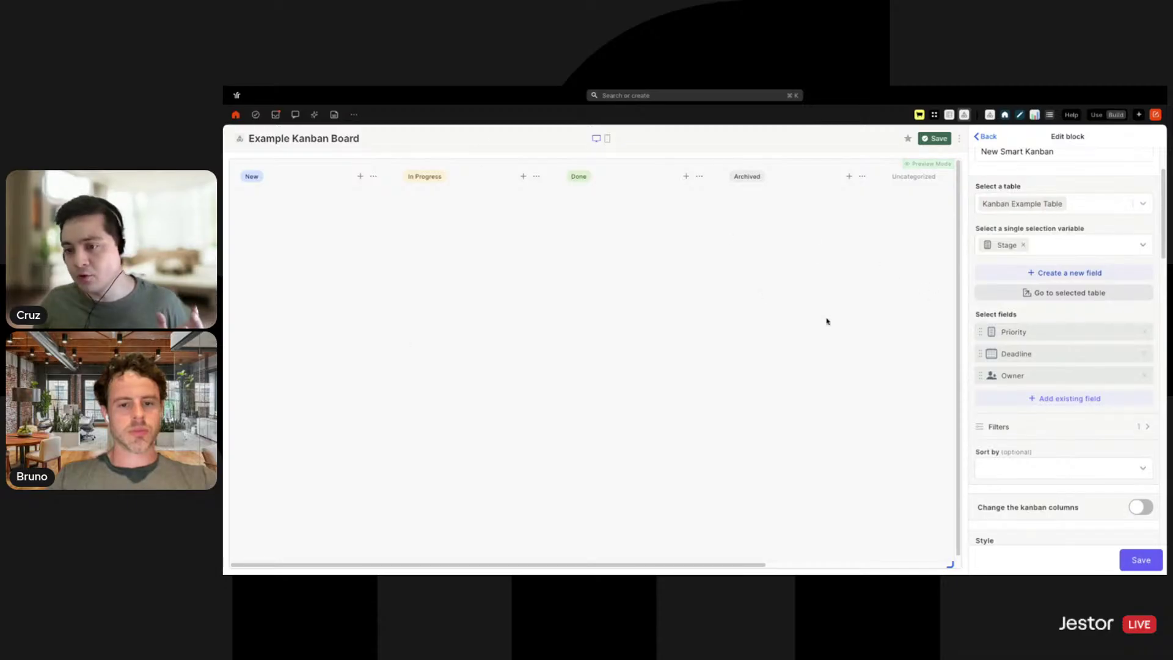
# Remove the Priority filter rule from the kanban and save the change.
pyautogui.click(1066, 429)
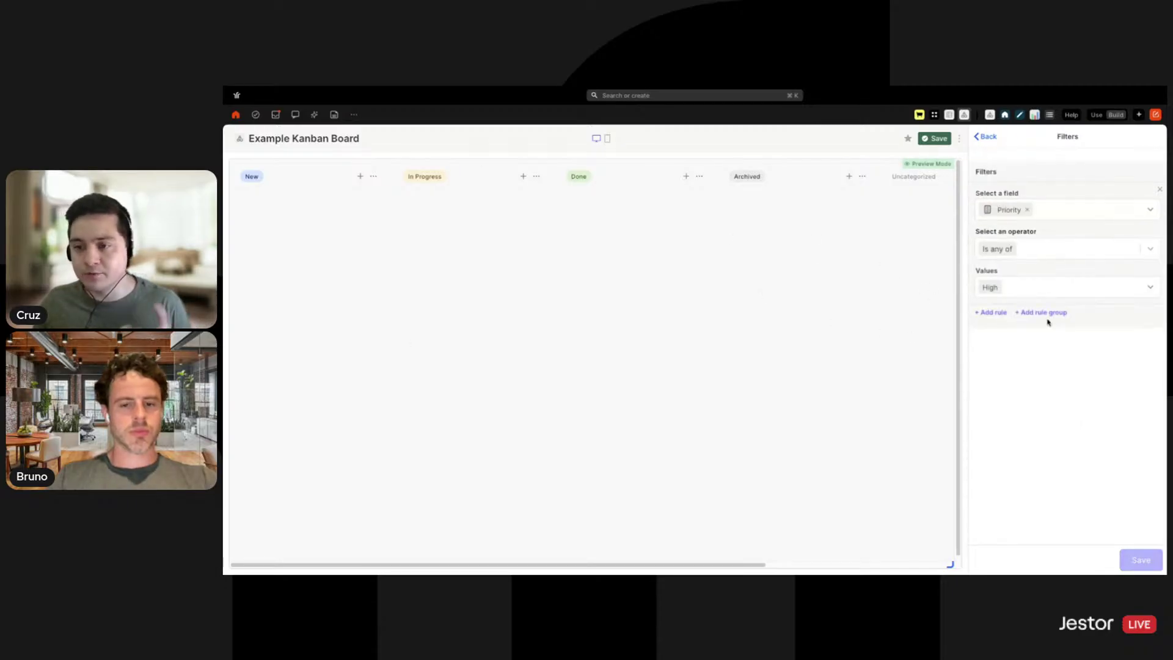
pyautogui.click(1160, 190)
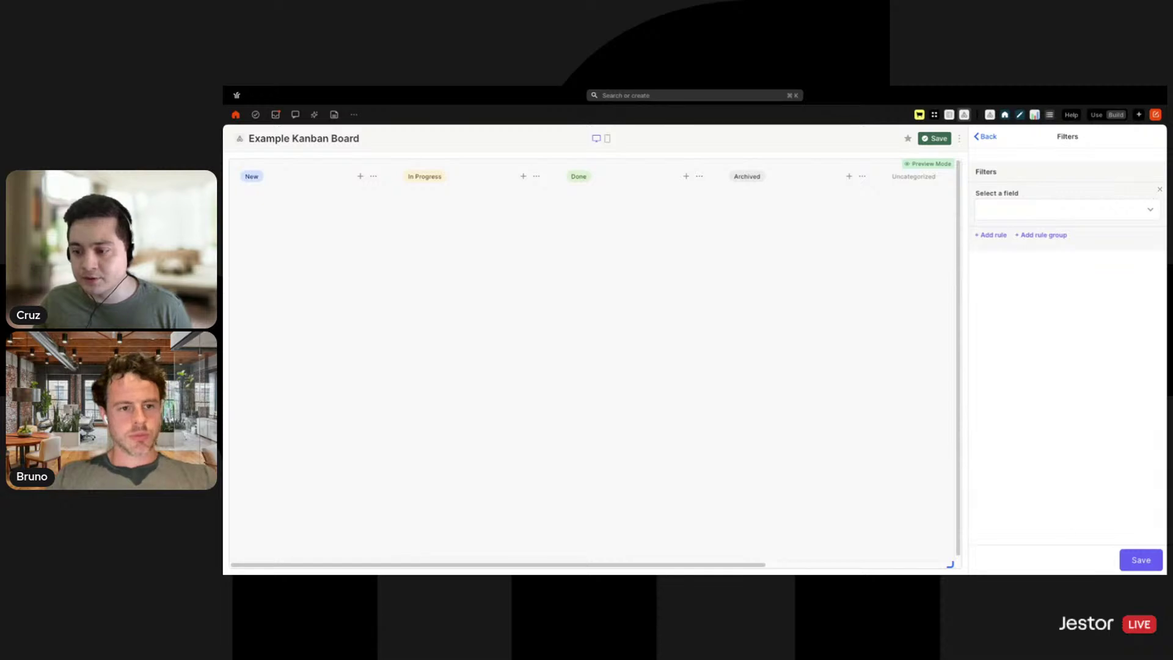
pyautogui.click(1129, 566)
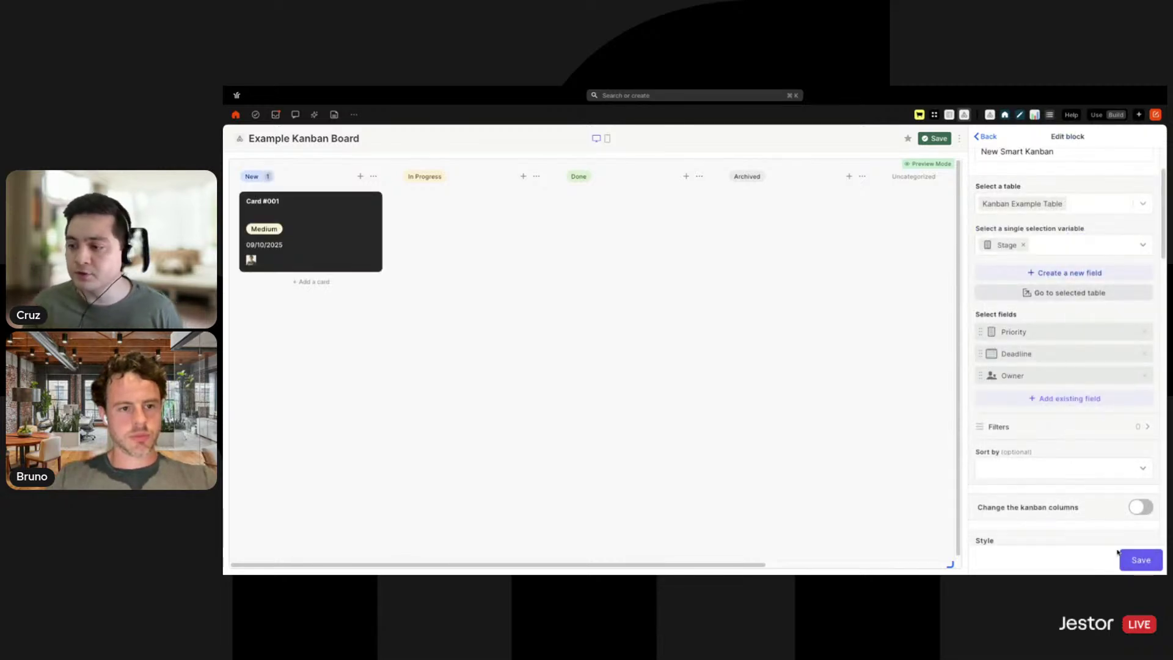
pyautogui.click(1130, 559)
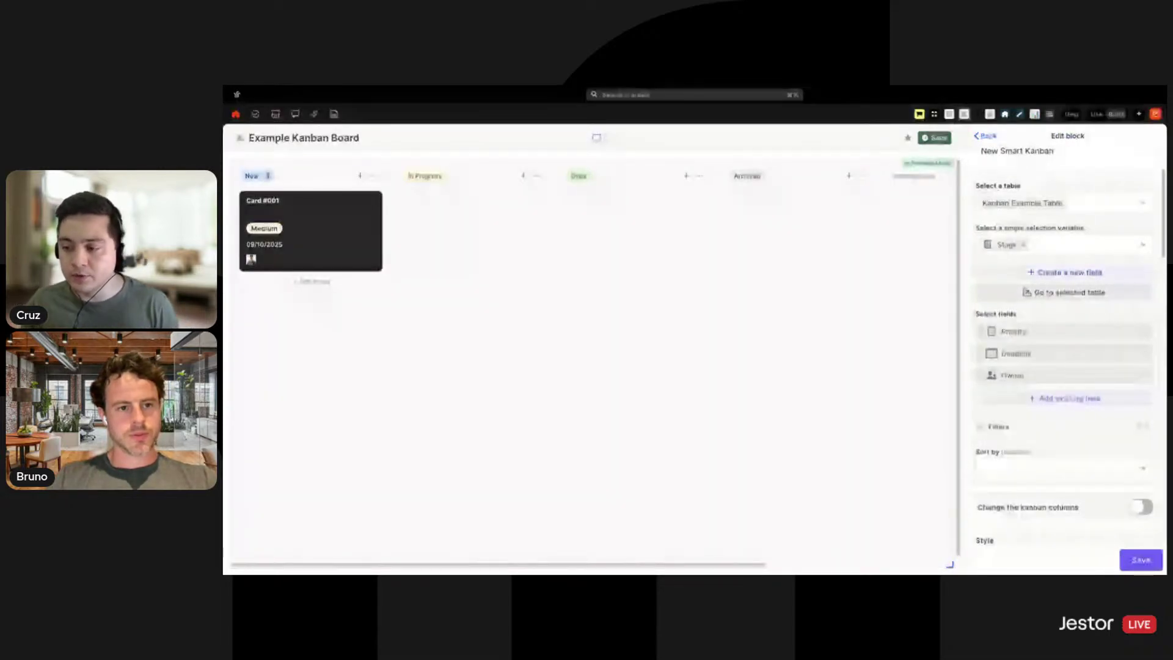
pyautogui.click(1042, 399)
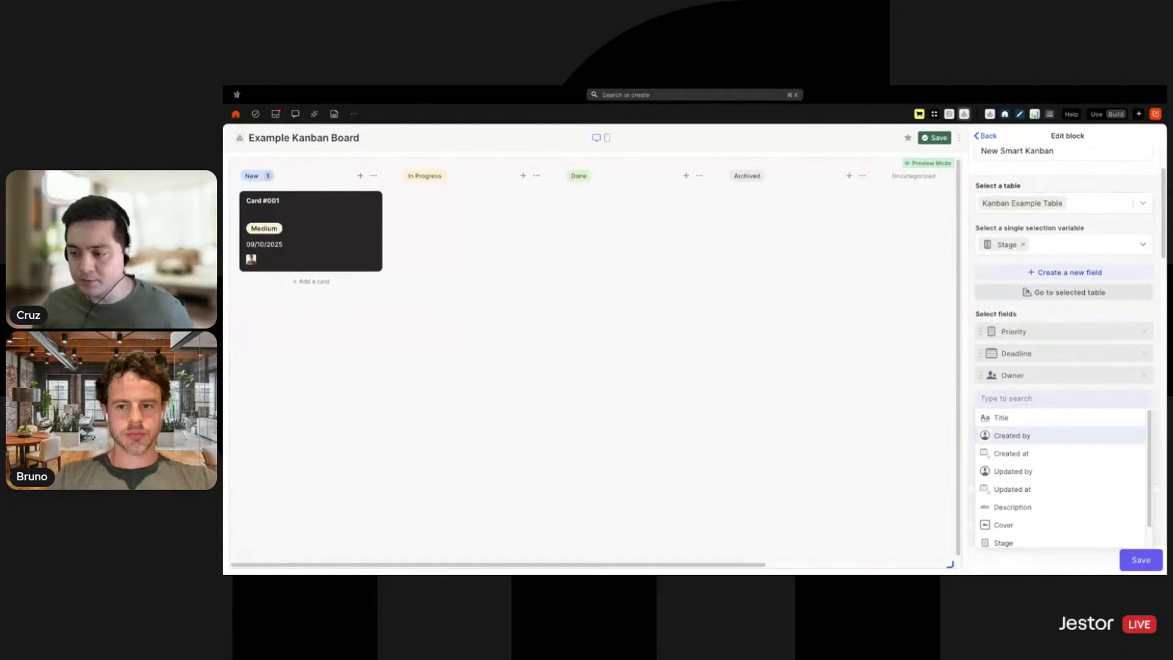
pyautogui.scroll(-1, 1002, 464)
pyautogui.scroll(1, 1020, 486)
pyautogui.scroll(-1, 1026, 464)
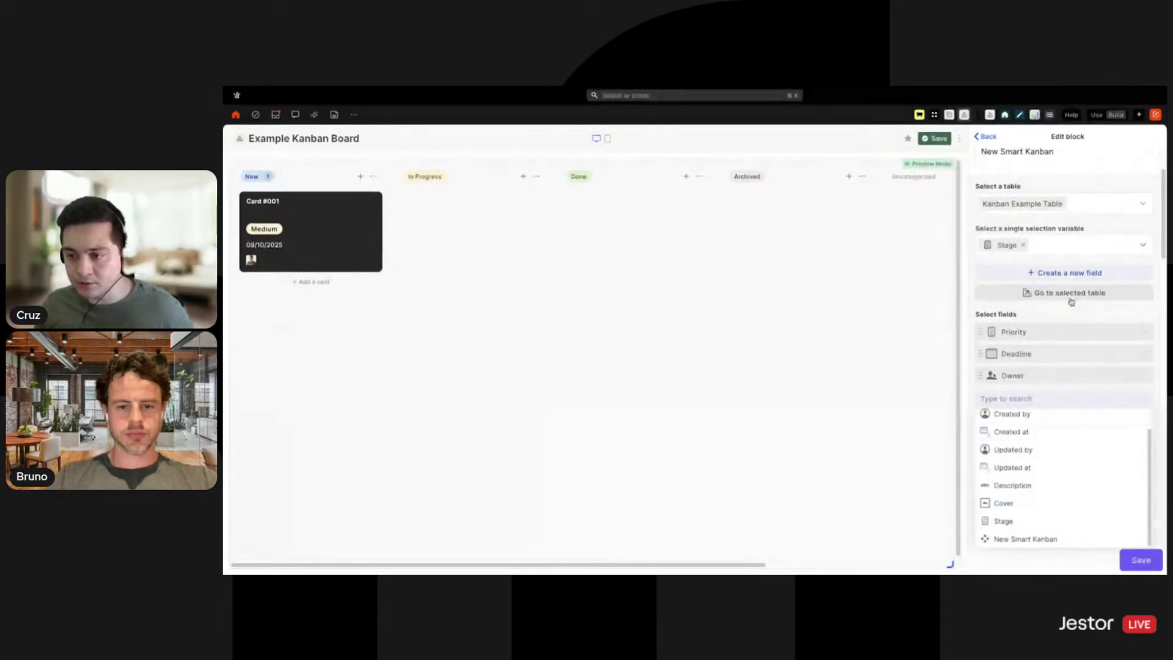
pyautogui.click(1081, 371)
# Define a kanban filter rule where Owner has any of Logged user.
pyautogui.click(1053, 427)
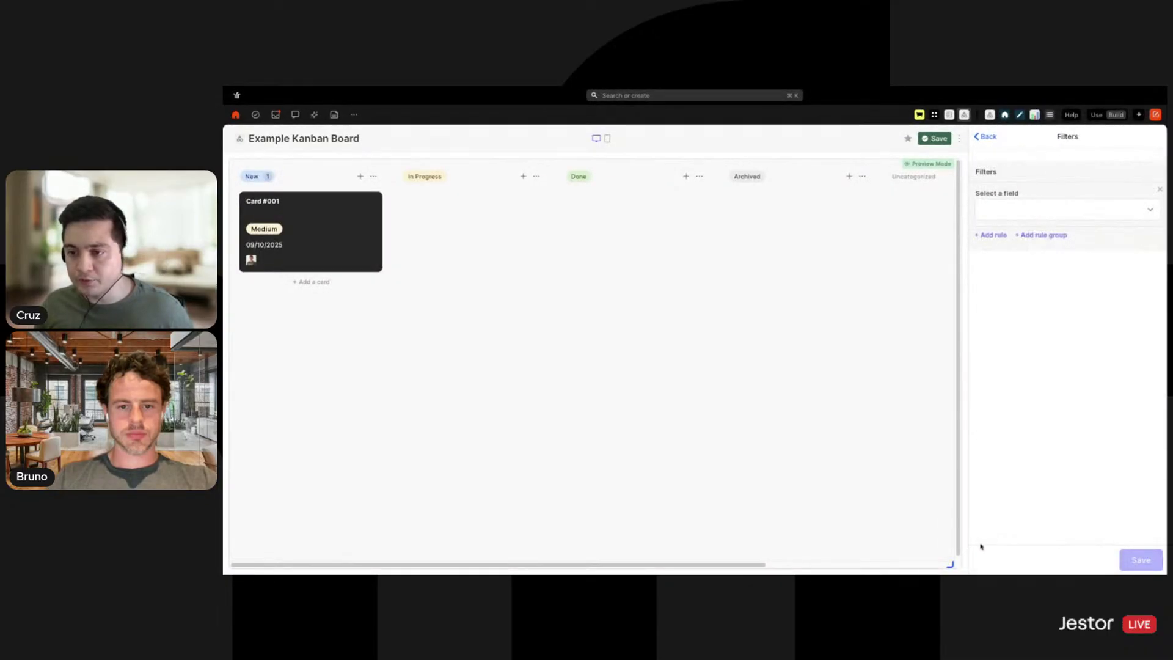
pyautogui.click(1060, 211)
pyautogui.click(1032, 317)
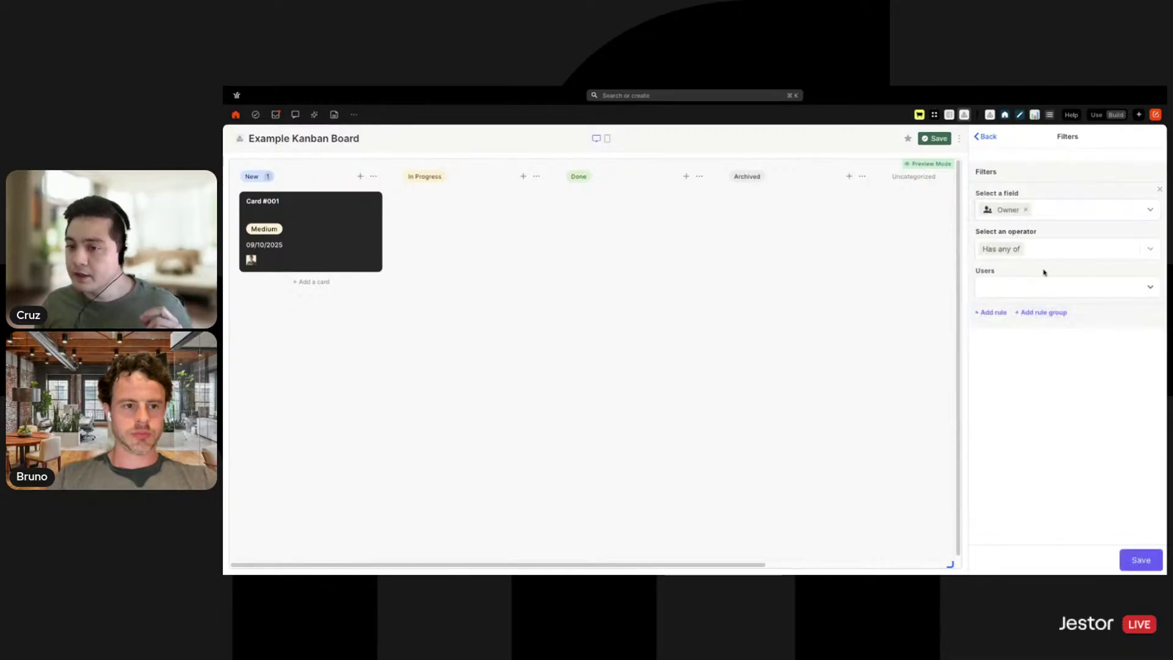
pyautogui.click(1038, 294)
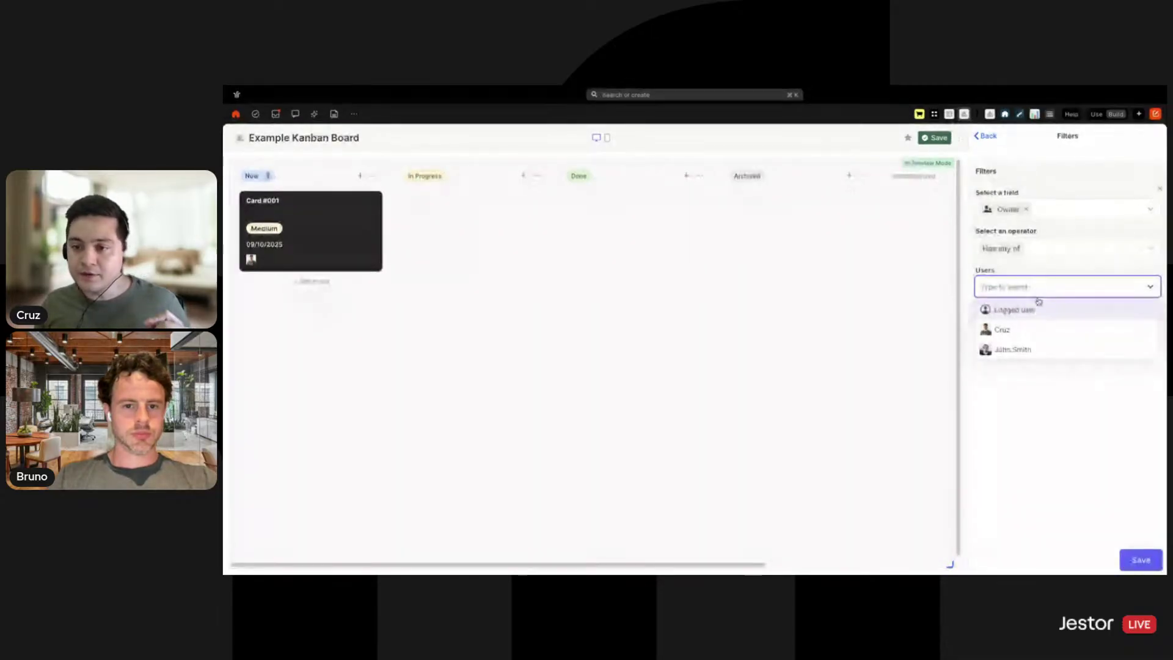
pyautogui.click(1036, 309)
pyautogui.click(1041, 483)
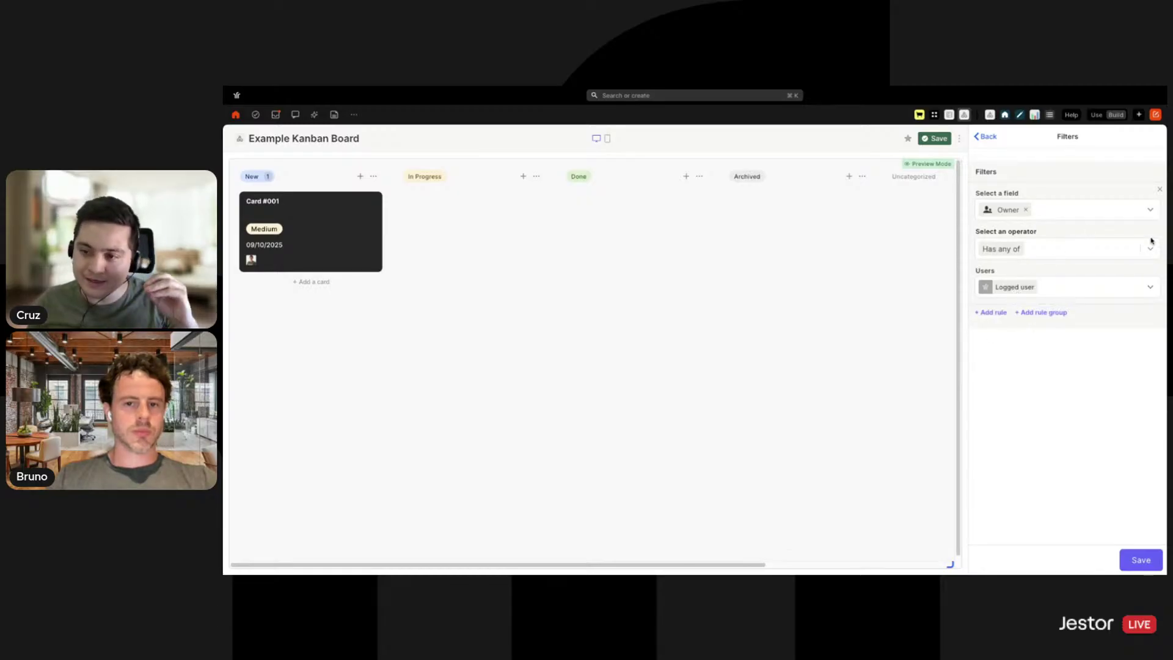
# Discard the Owner filter rule and return to the Smart Kanban block settings.
pyautogui.click(1160, 190)
pyautogui.click(985, 142)
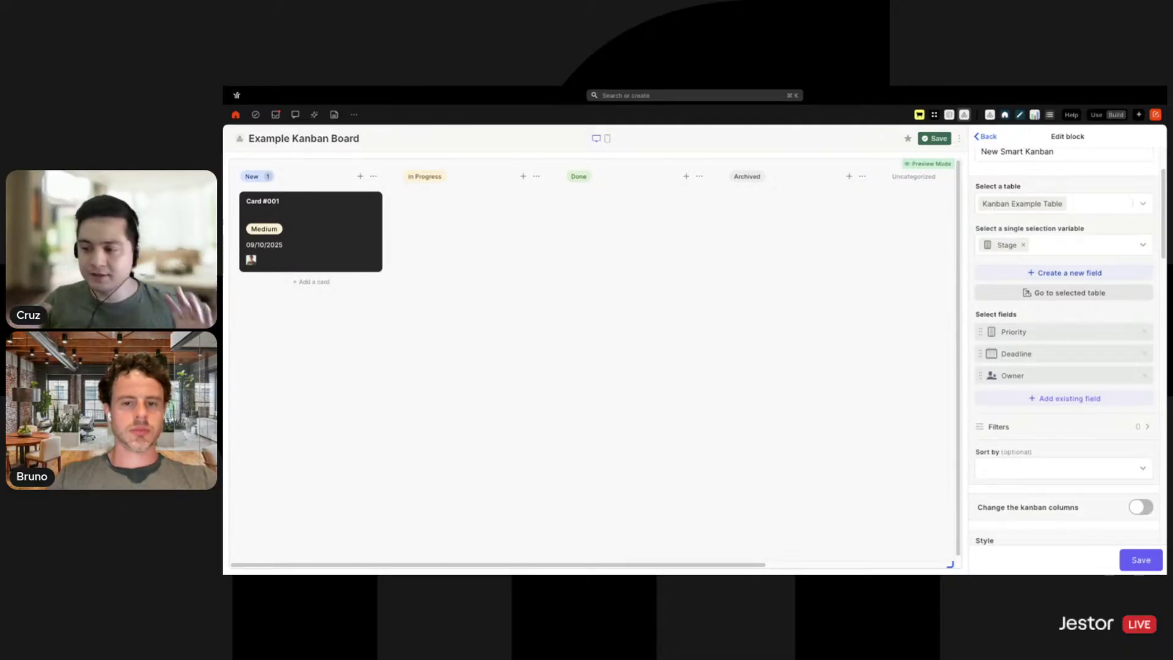
# Sort the kanban cards by Deadline in Ascending (1 → 9) order and save the block.
pyautogui.scroll(-1, 894, 293)
pyautogui.scroll(-1, 1021, 456)
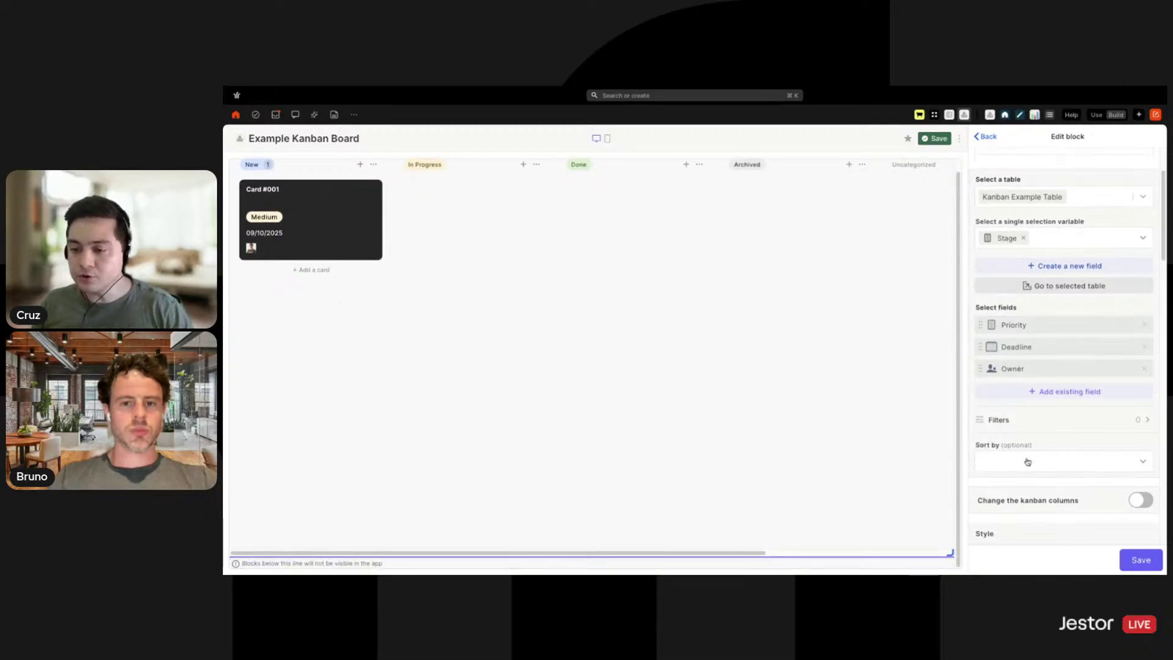
pyautogui.scroll(1, 945, 427)
pyautogui.click(1022, 457)
pyautogui.scroll(-1, 1020, 421)
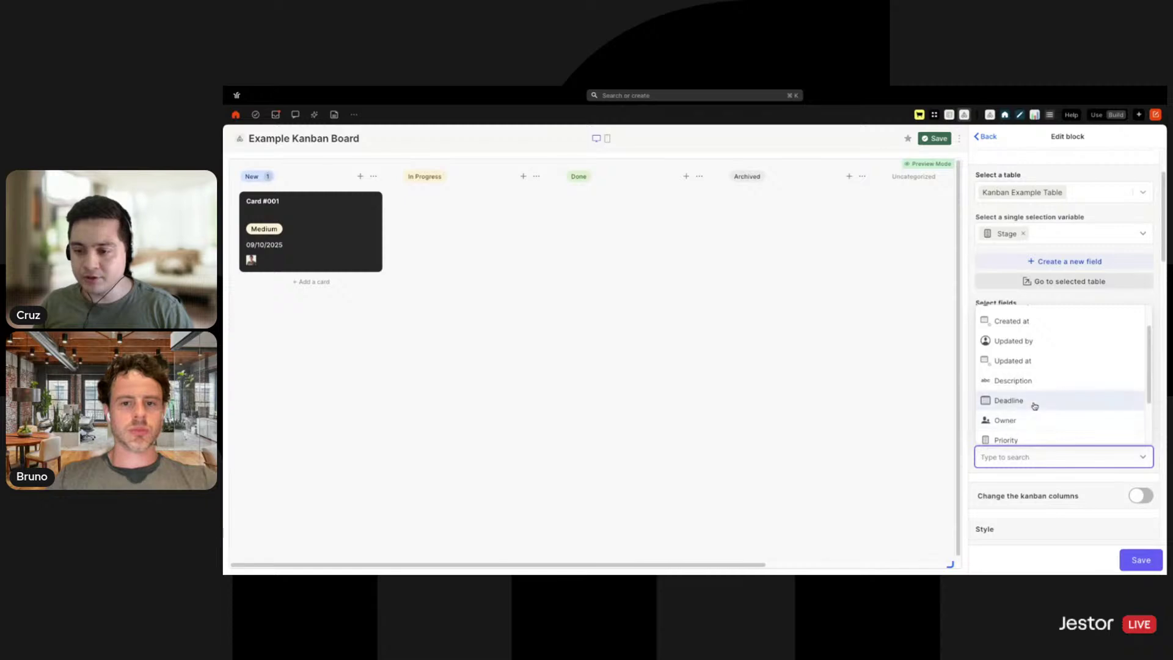
pyautogui.click(1032, 403)
pyautogui.click(1052, 498)
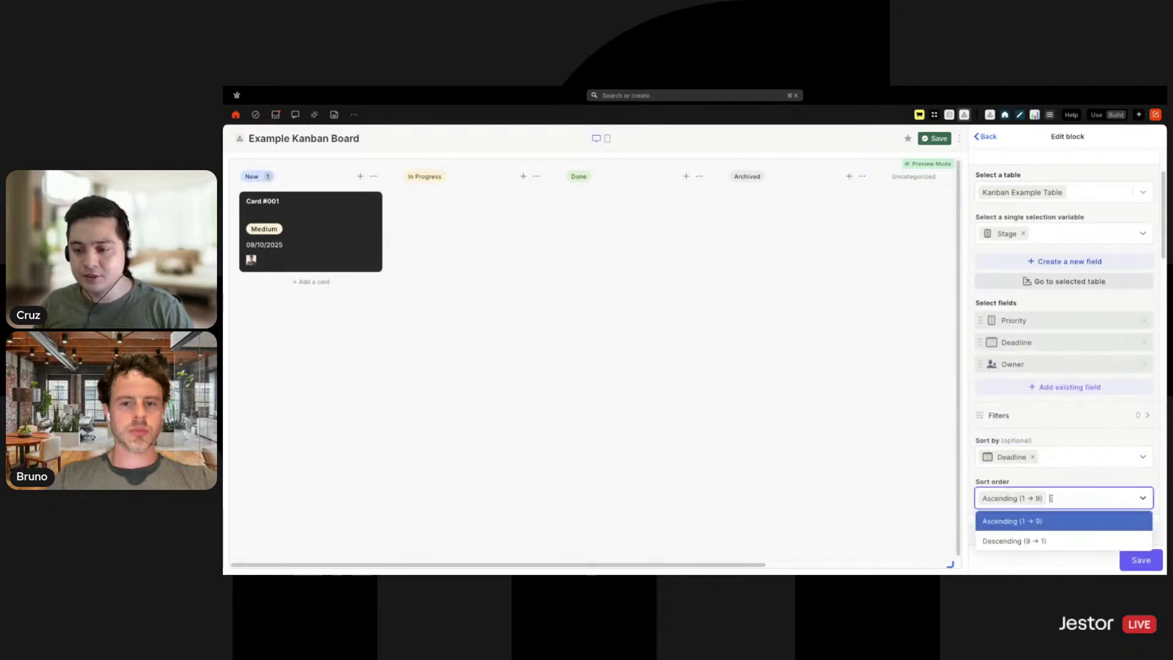
pyautogui.click(1058, 519)
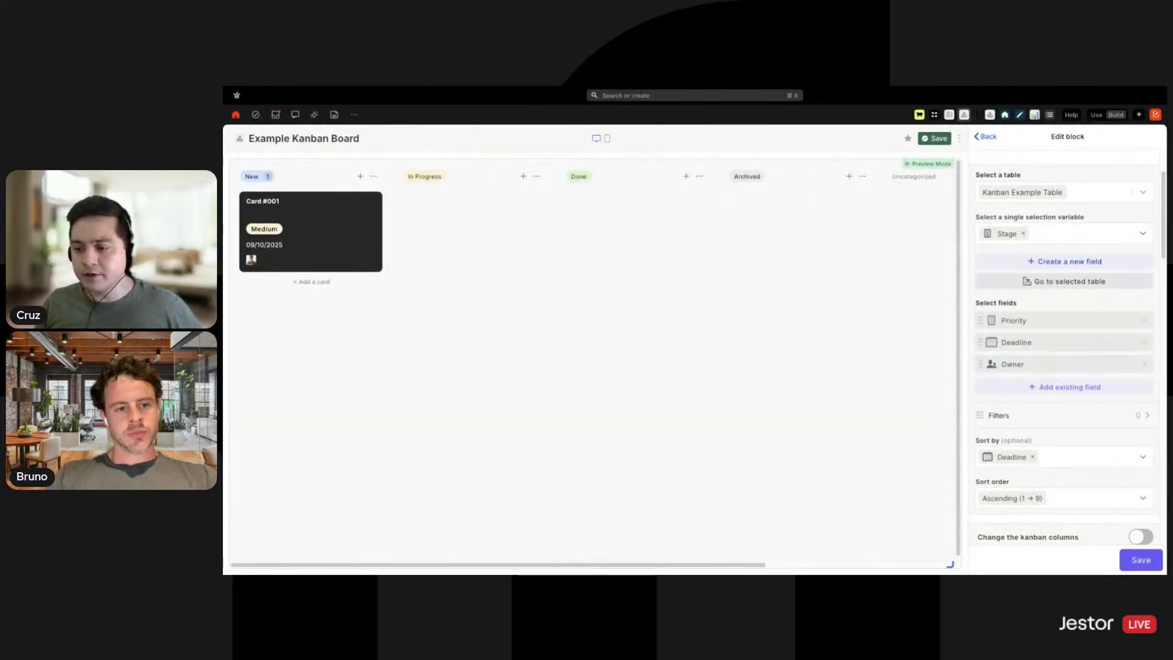
pyautogui.click(1141, 559)
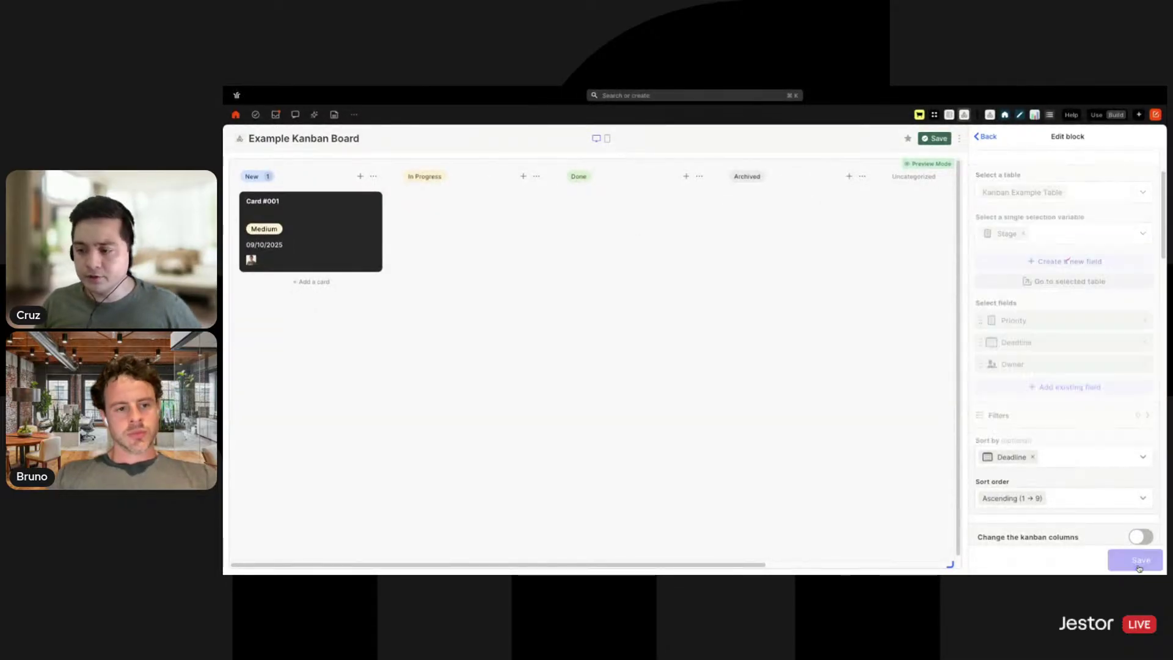
# Save the app, then add a card to the New stage with Priority High, Deadline 09/03/2025 and an owner.
pyautogui.click(935, 138)
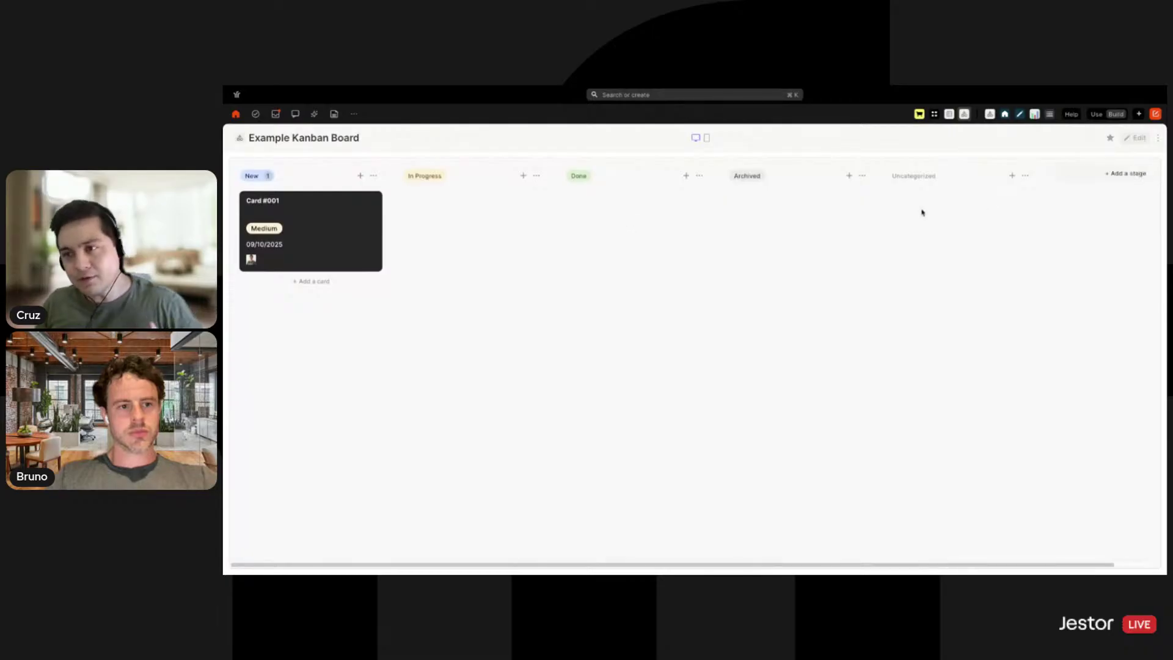
pyautogui.click(360, 176)
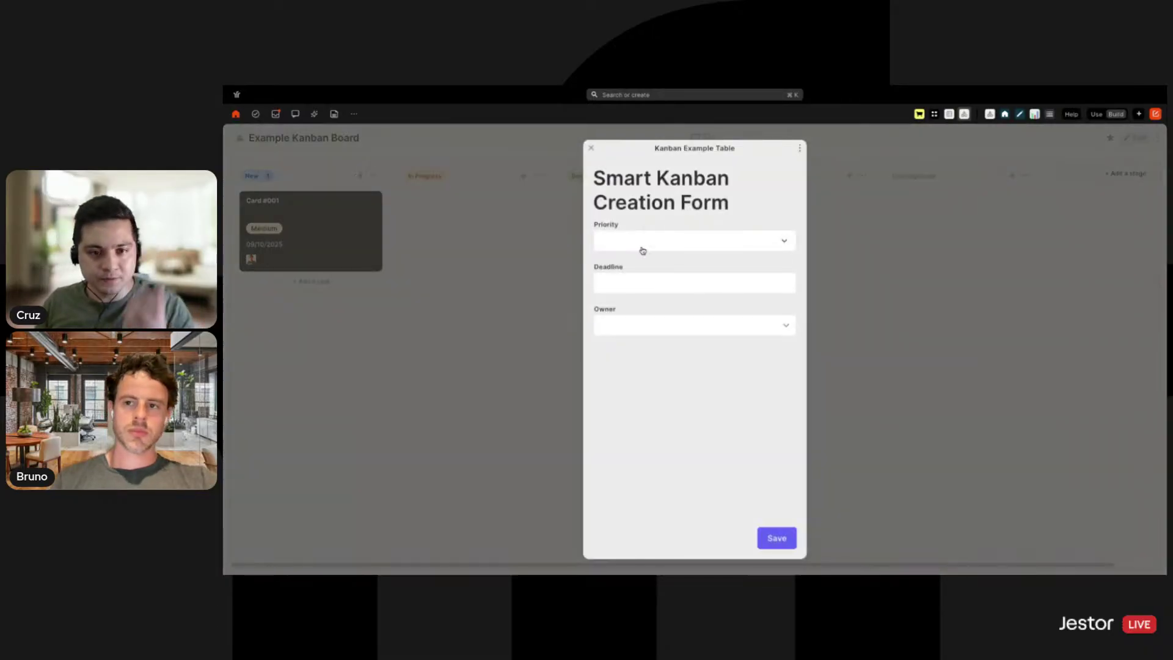
pyautogui.click(538, 246)
pyautogui.click(360, 176)
pyautogui.click(688, 240)
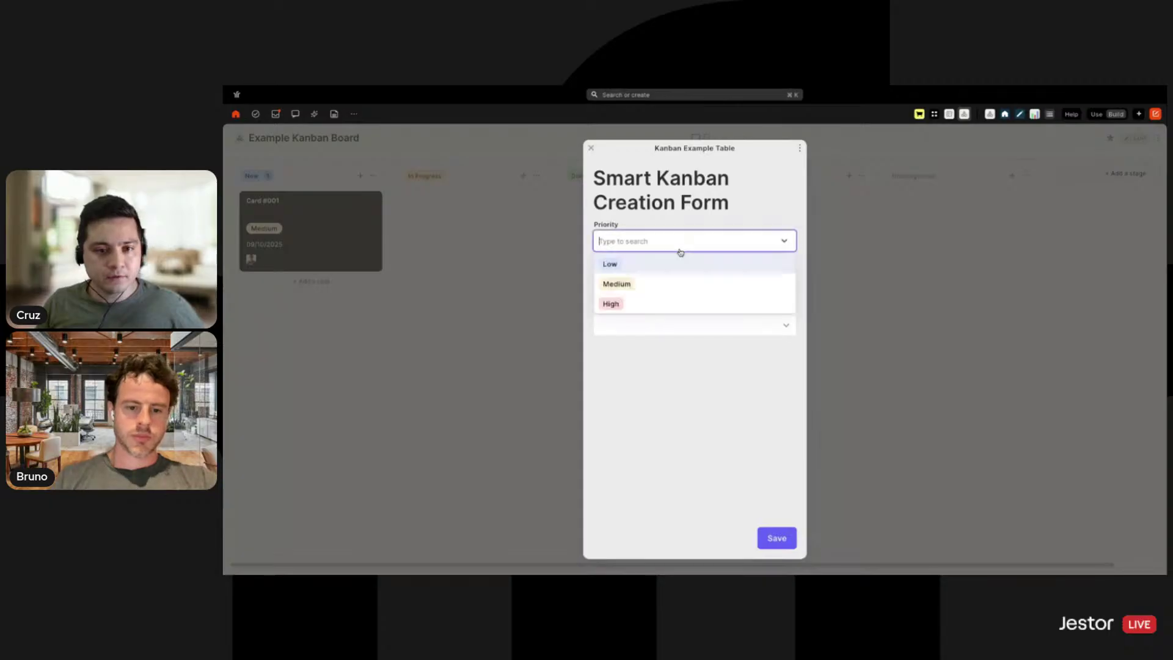
pyautogui.click(623, 305)
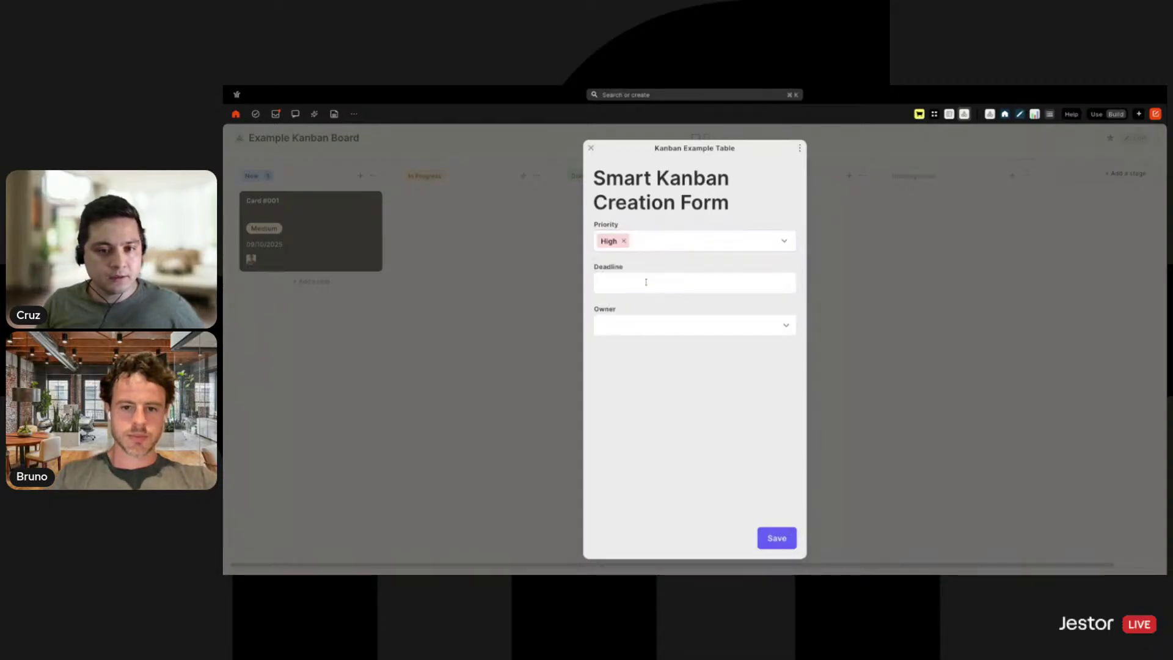
pyautogui.click(644, 283)
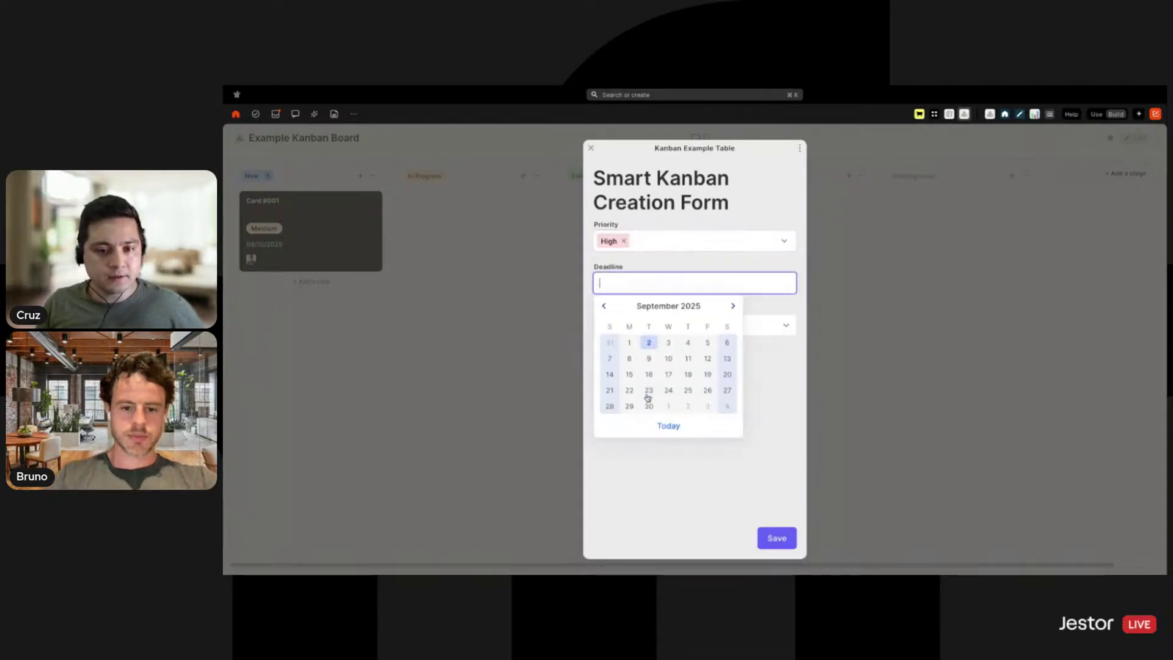
pyautogui.click(668, 343)
pyautogui.click(655, 330)
pyautogui.click(632, 368)
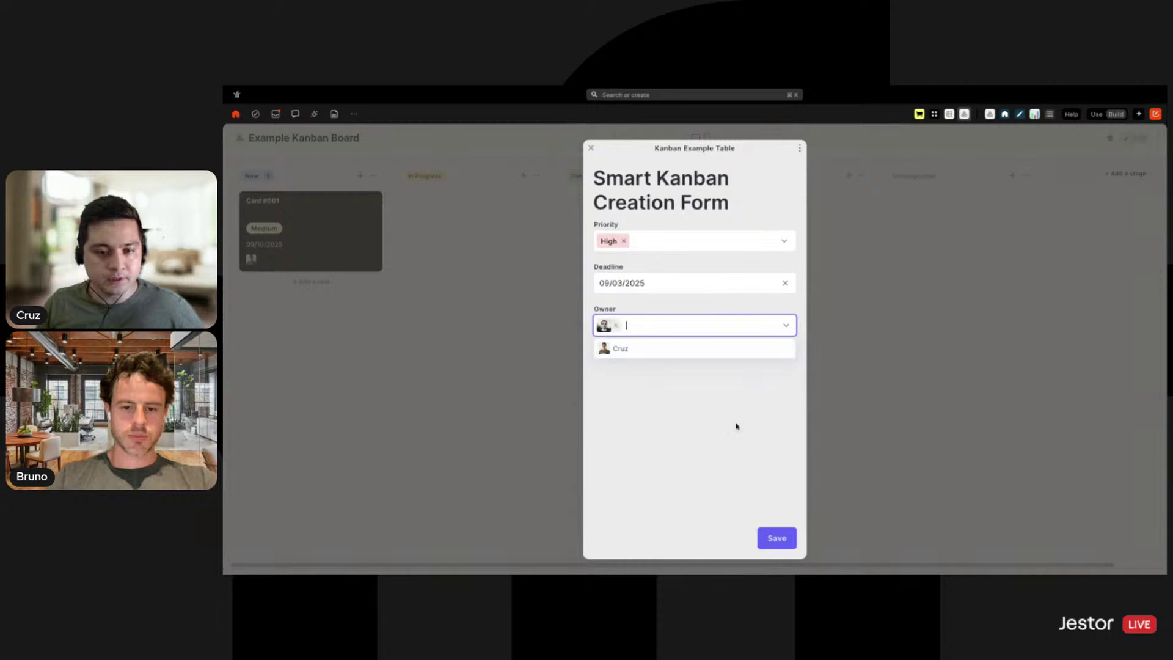
pyautogui.click(775, 536)
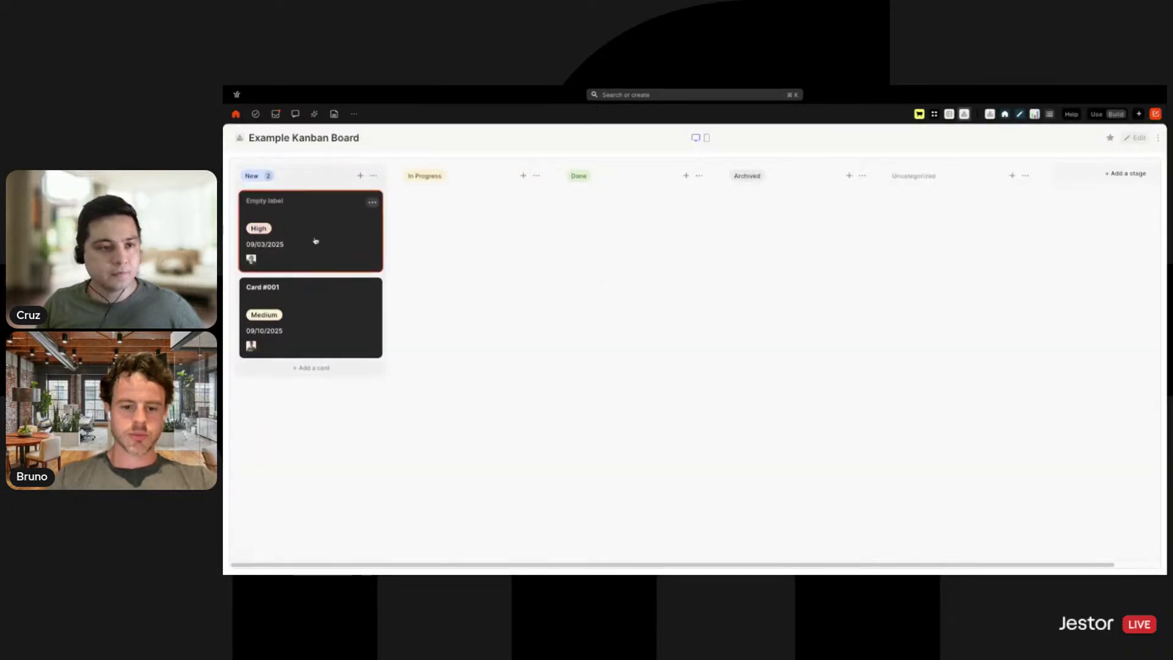
# Put the Example Kanban Board back into edit mode and open the Smart Kanban block's settings.
pyautogui.click(315, 241)
pyautogui.click(1031, 223)
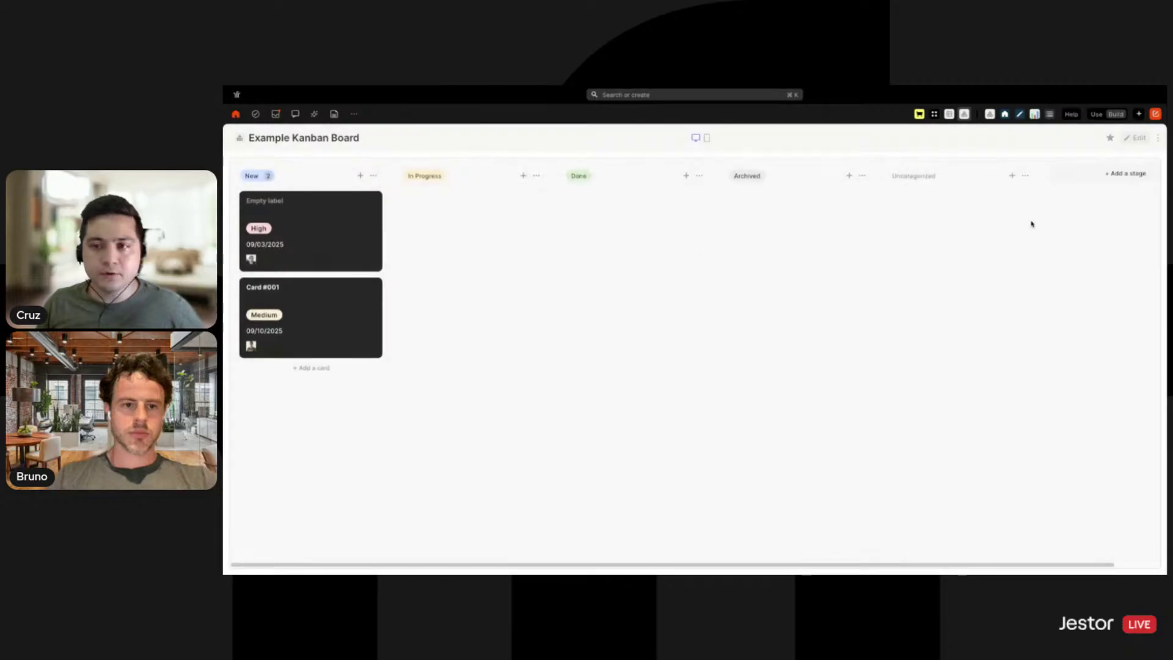
pyautogui.click(1137, 139)
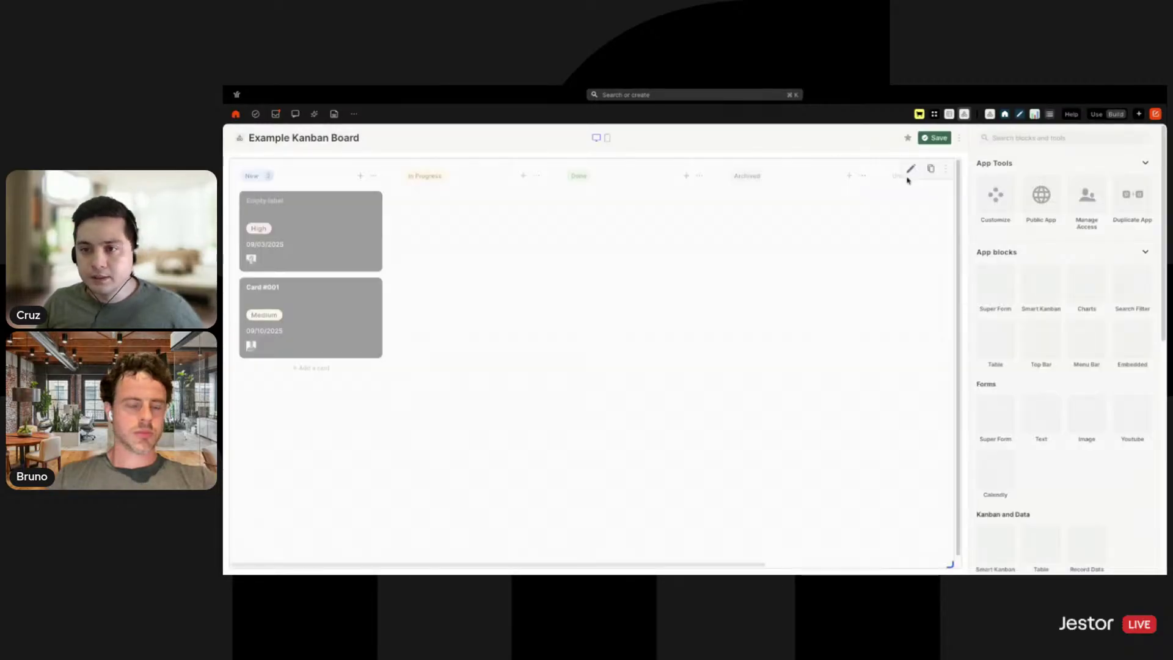
pyautogui.click(911, 168)
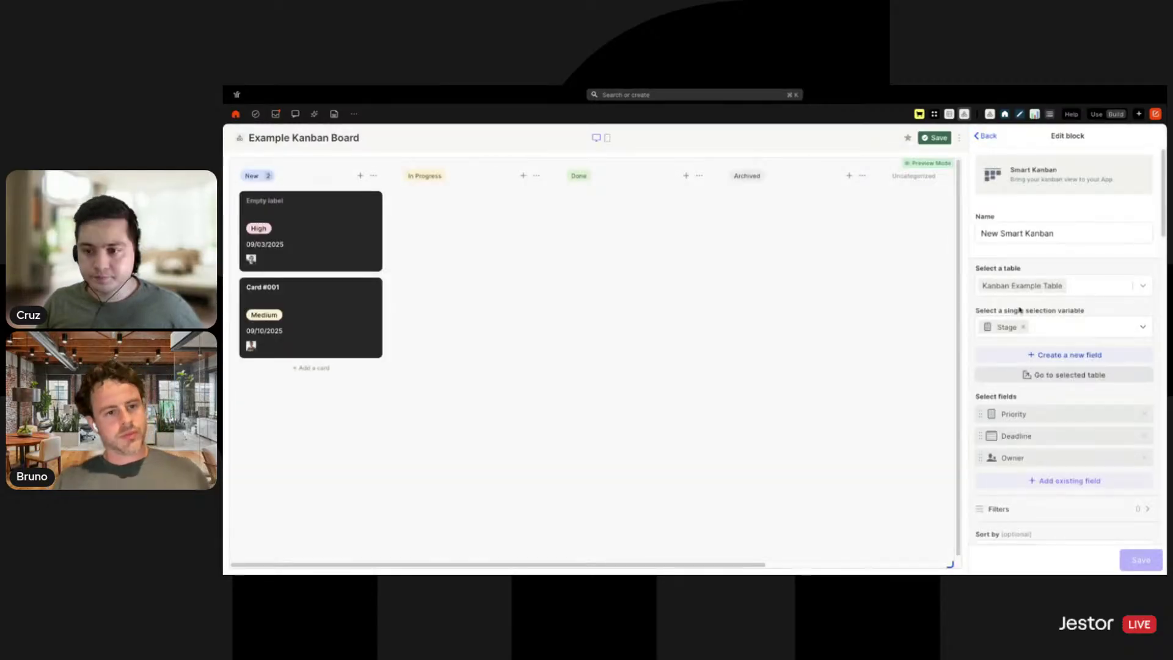
# Set the kanban's sort order to Descending (9 → 1), then clear the Deadline sorting.
pyautogui.scroll(-3, 1079, 399)
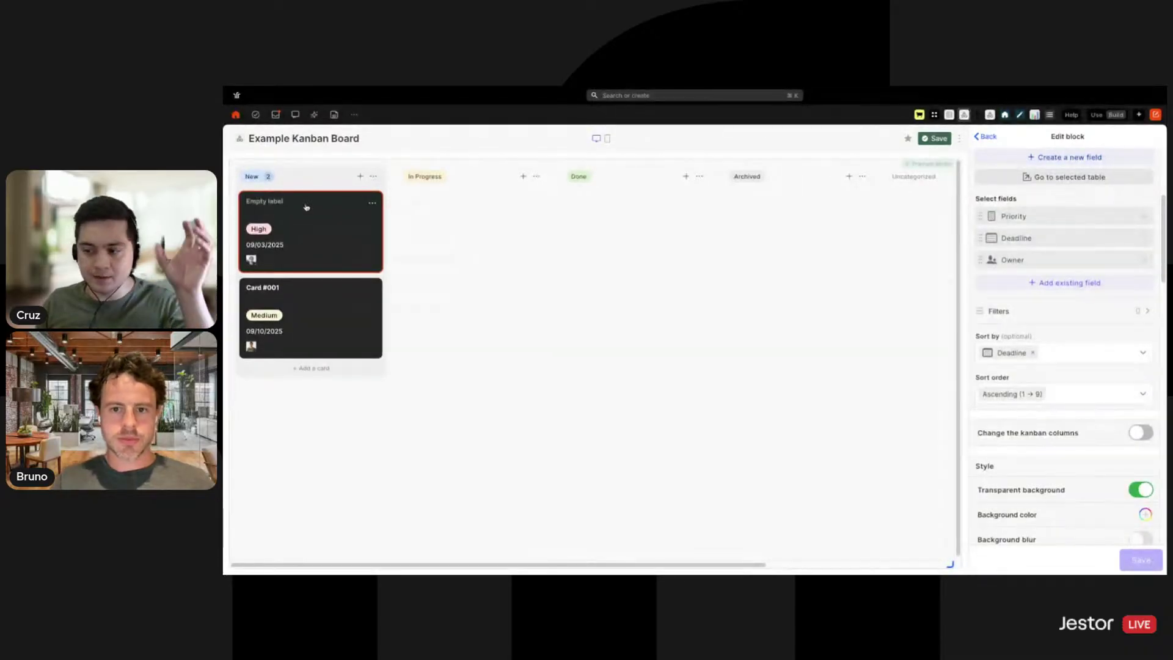
pyautogui.click(1080, 402)
pyautogui.click(1036, 437)
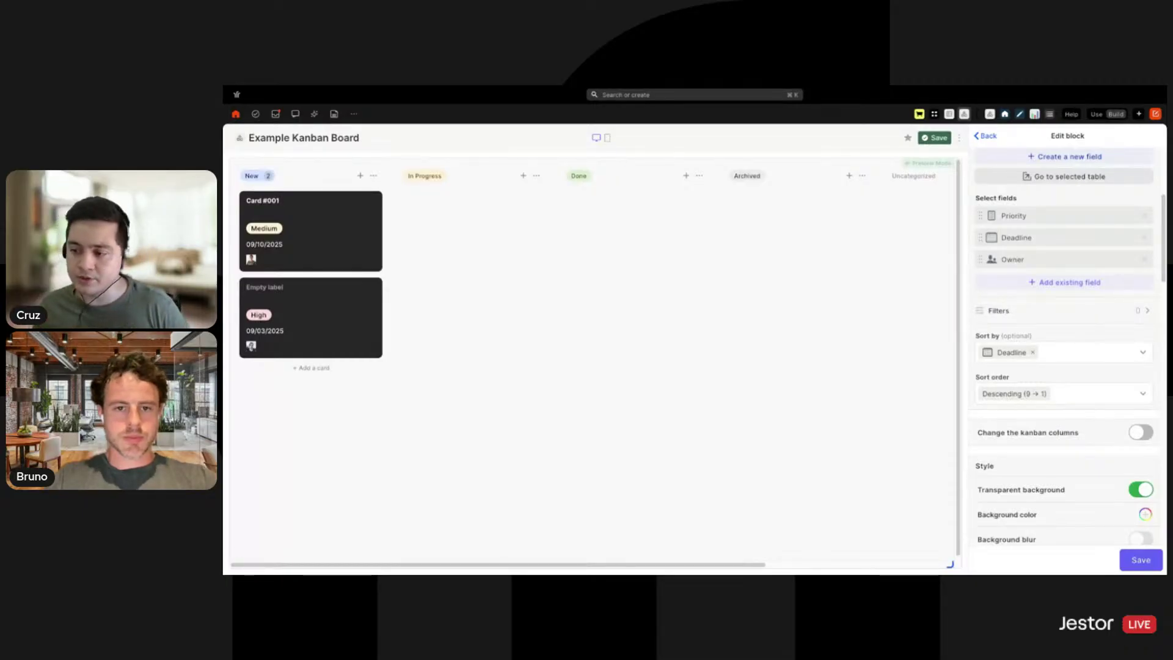
pyautogui.click(1039, 352)
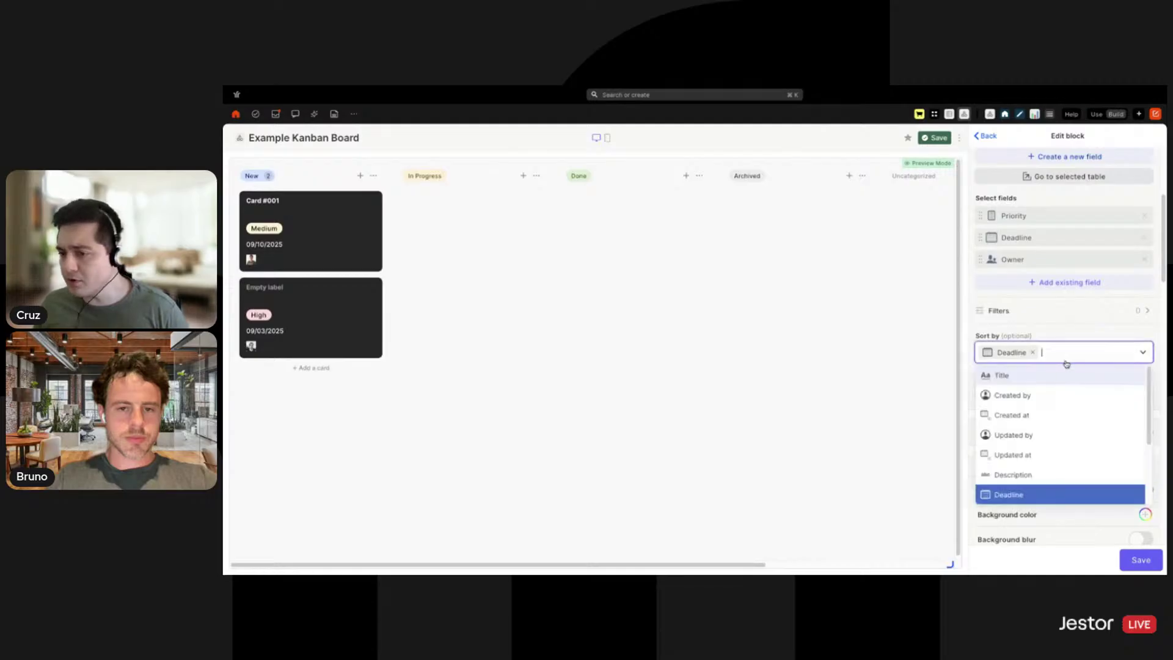
pyautogui.click(1036, 353)
pyautogui.click(1058, 340)
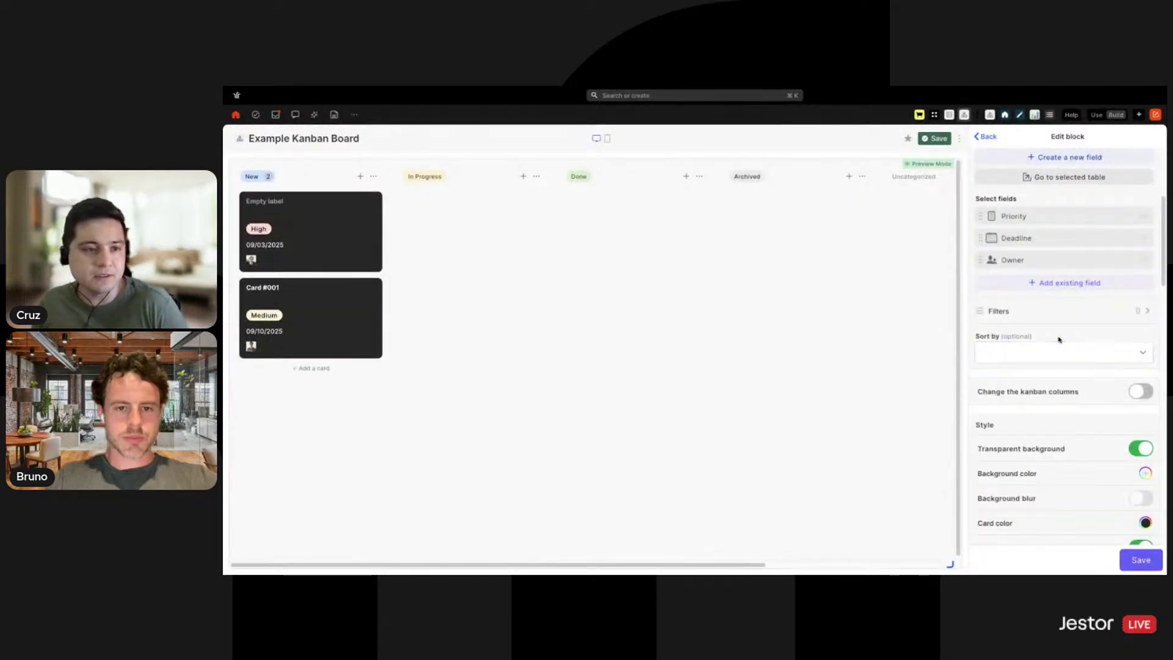
# Filter the kanban to cards whose Owner has any of Logged user and save the filter.
pyautogui.click(1035, 314)
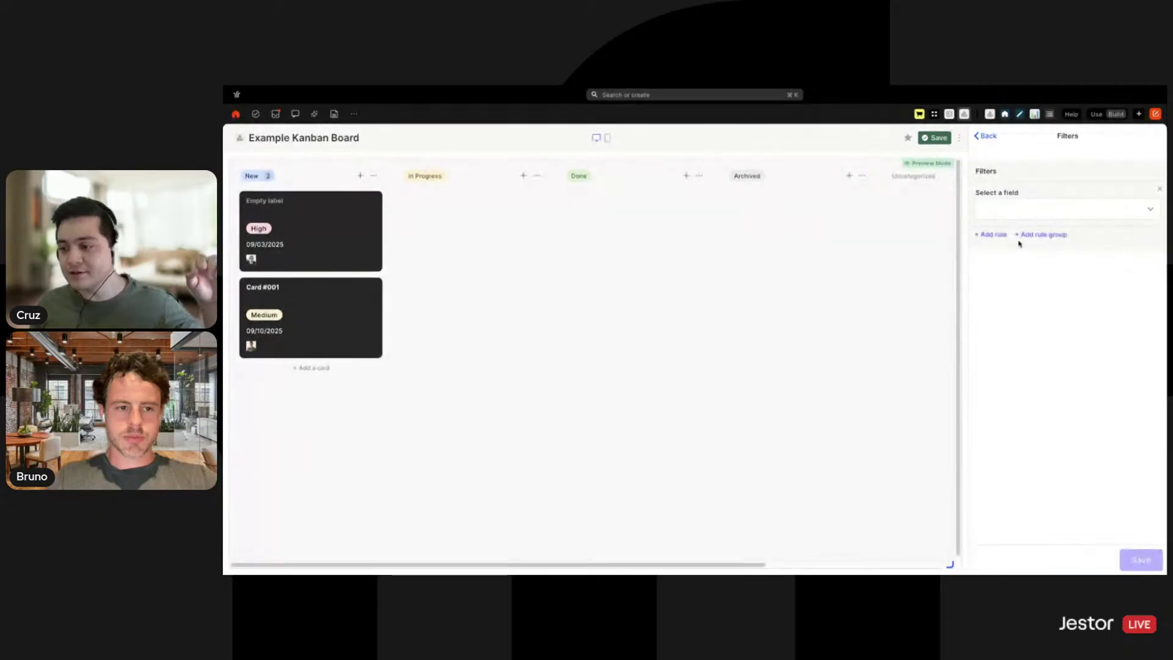
pyautogui.click(1032, 209)
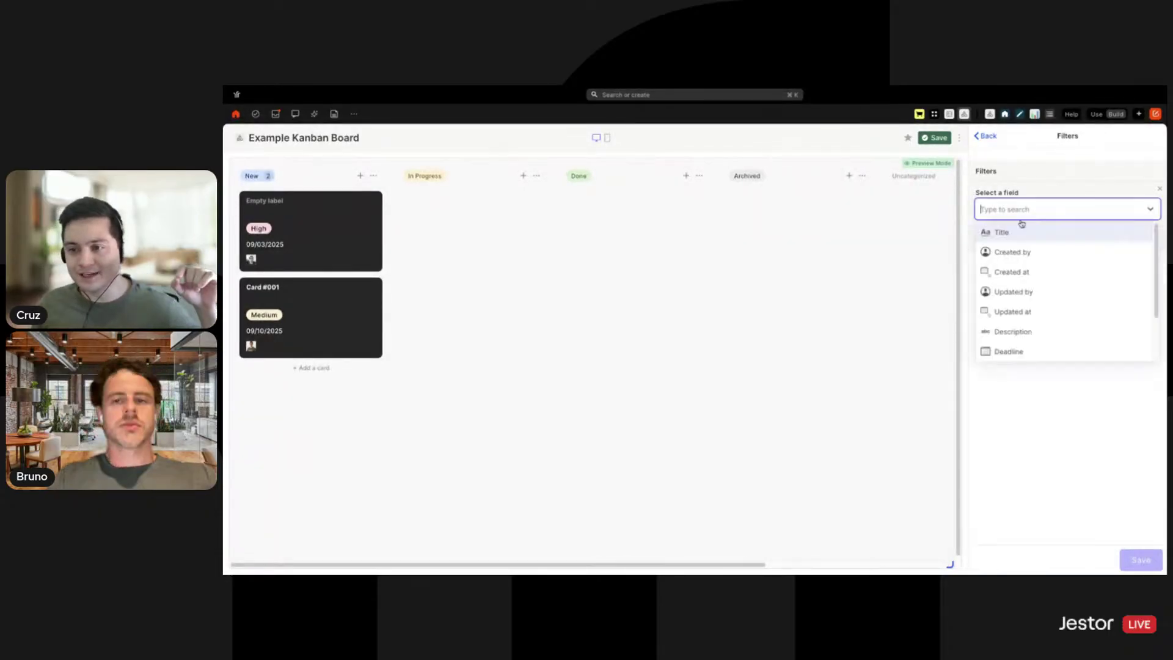
pyautogui.scroll(-3, 1046, 324)
pyautogui.click(1032, 312)
pyautogui.click(1017, 286)
pyautogui.click(1000, 311)
pyautogui.click(1034, 466)
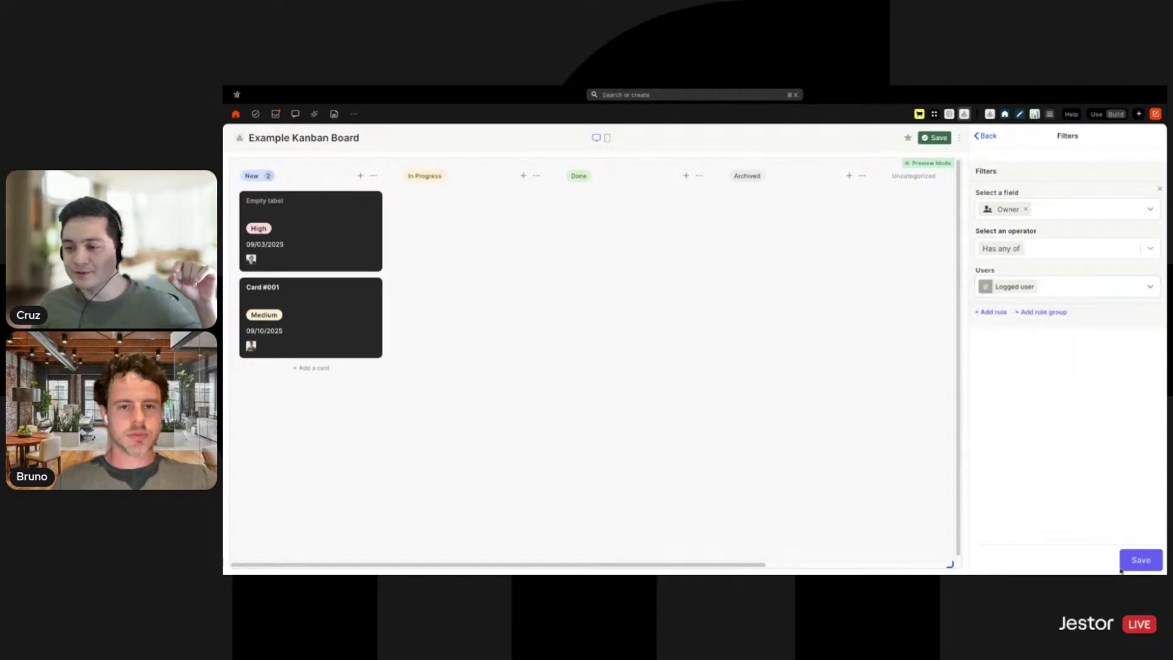
pyautogui.click(1140, 560)
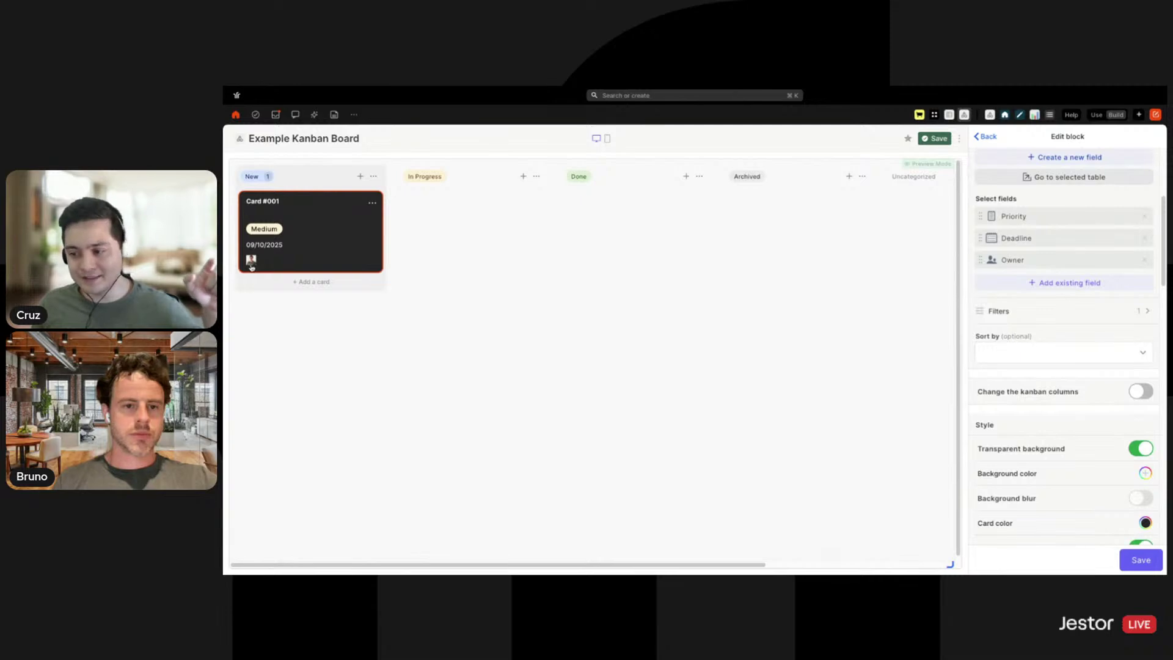
# Remove the Owner filter rule from the kanban and save the filters.
pyautogui.click(1128, 317)
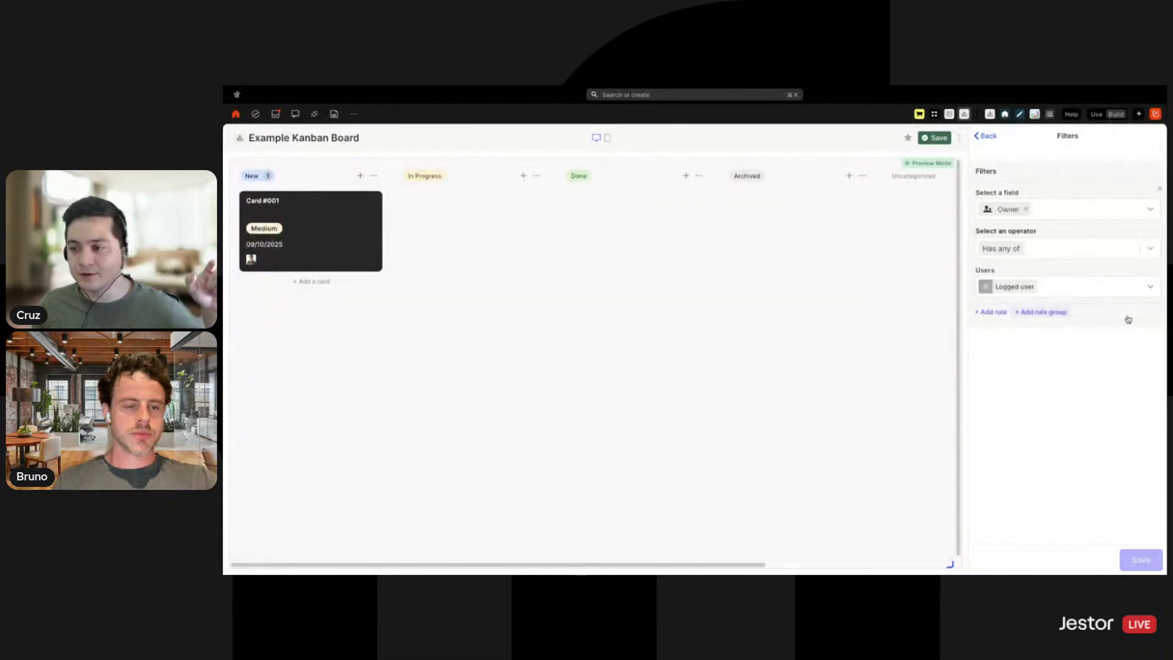
pyautogui.click(1159, 190)
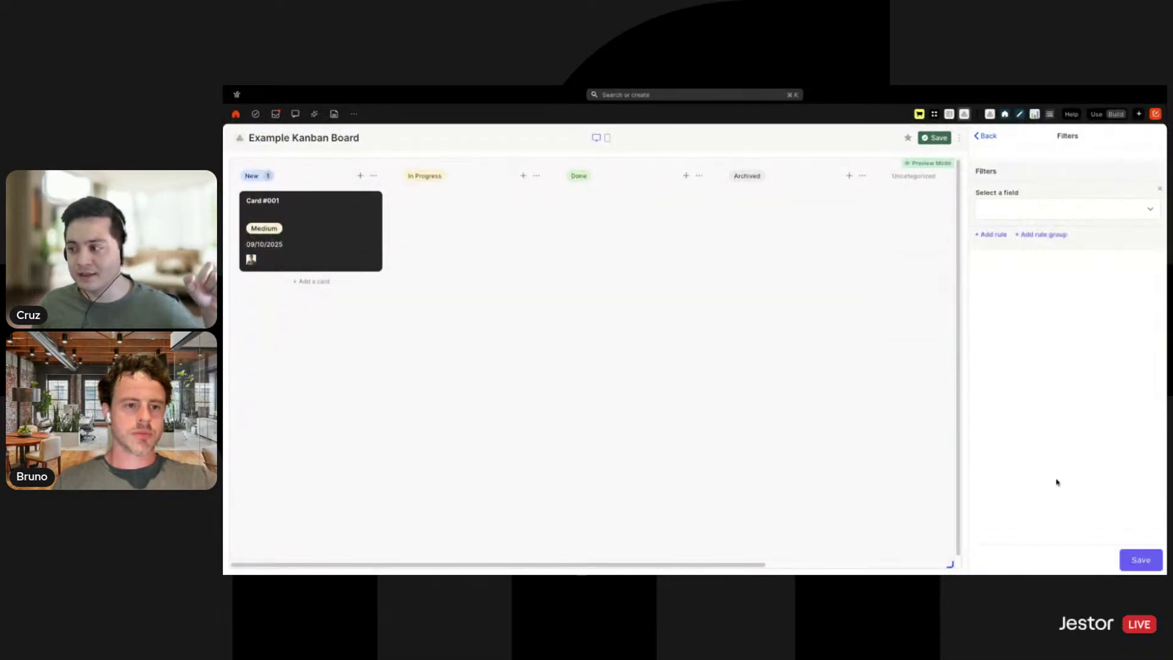
pyautogui.click(1130, 559)
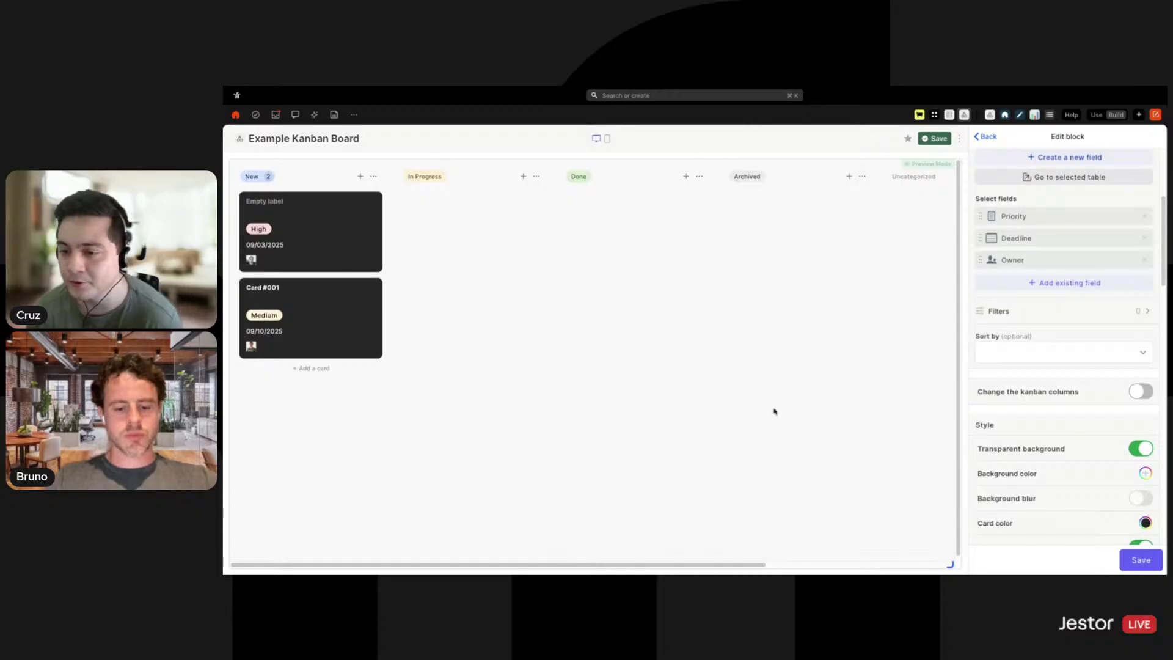
# Enable changing the kanban columns and remove the Archived and Uncategorized columns.
pyautogui.scroll(-1, 1093, 388)
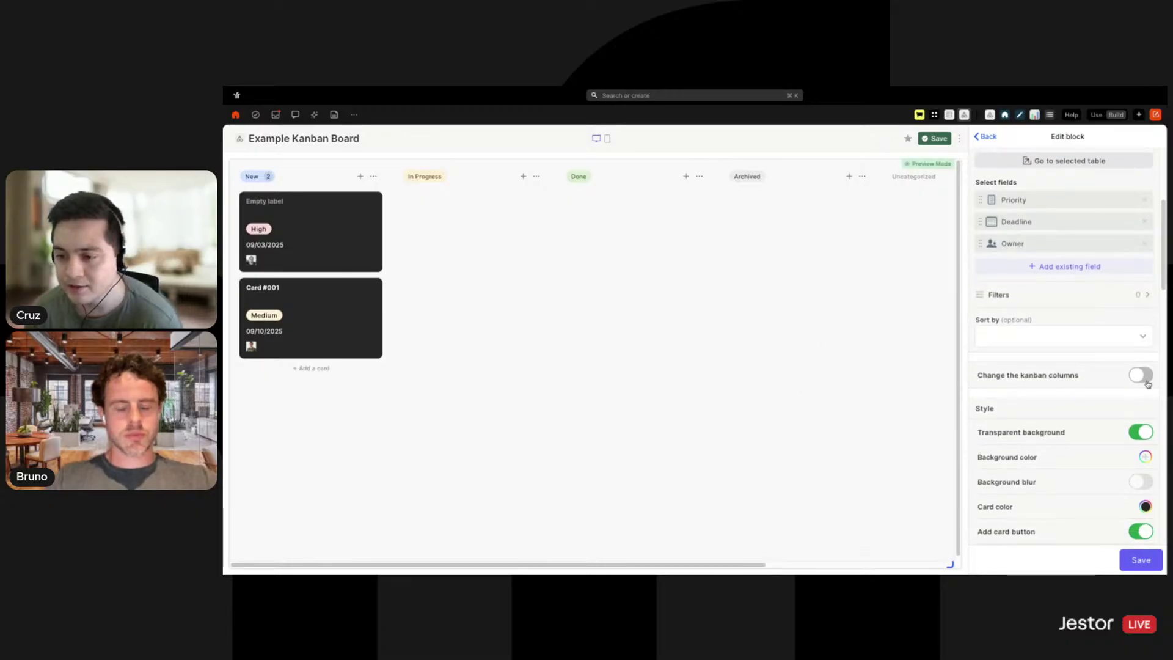
pyautogui.click(1147, 379)
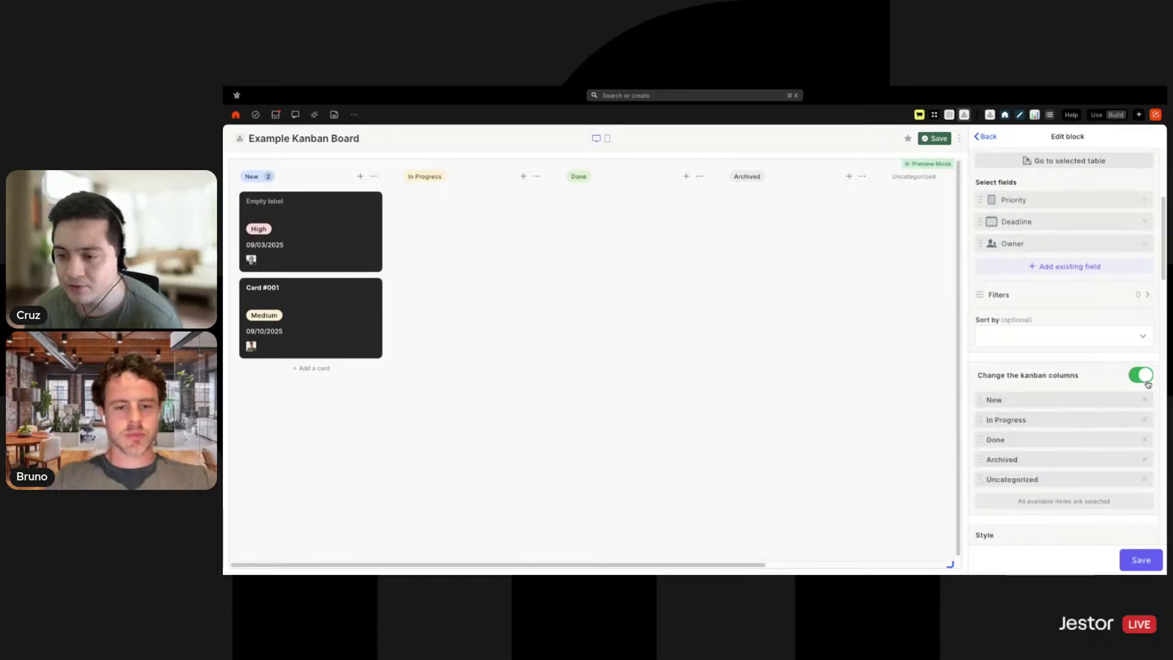
pyautogui.click(1144, 459)
pyautogui.click(1144, 460)
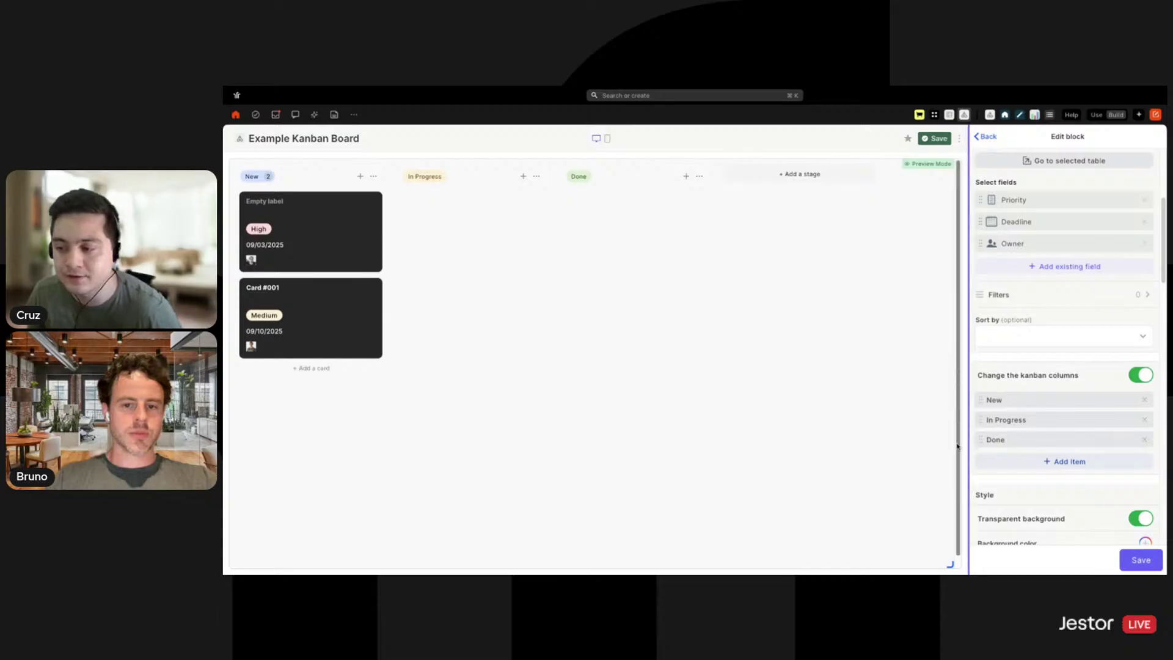
# Add the Archived column back to the kanban, then remove it again.
pyautogui.click(1044, 464)
pyautogui.click(1017, 484)
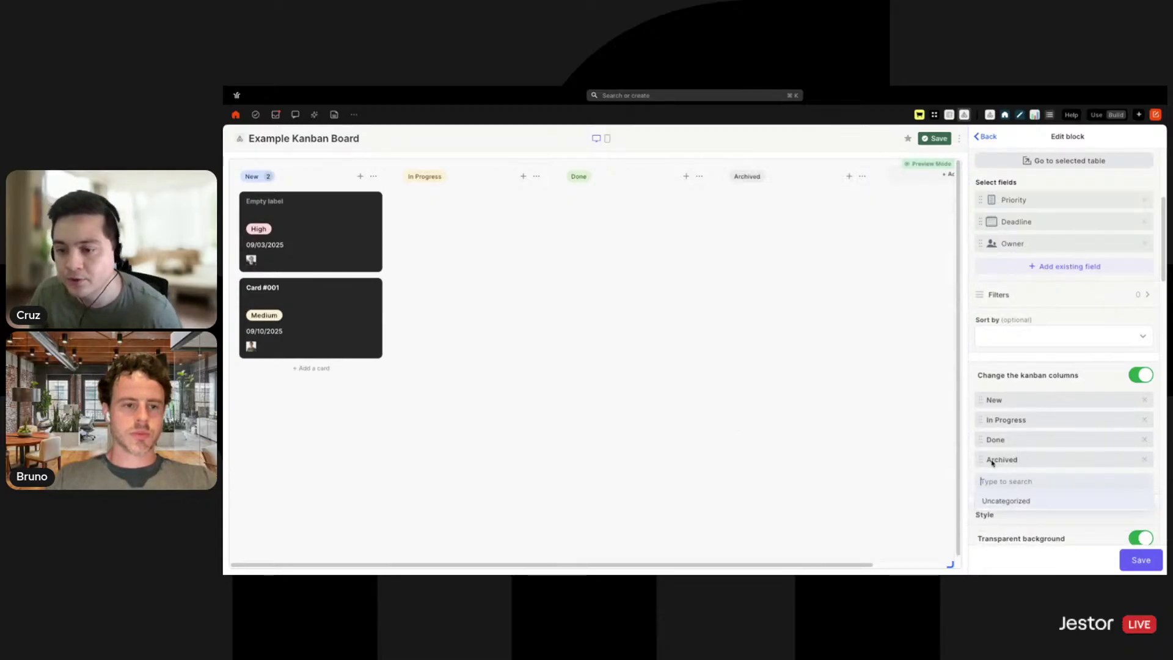
pyautogui.click(1144, 459)
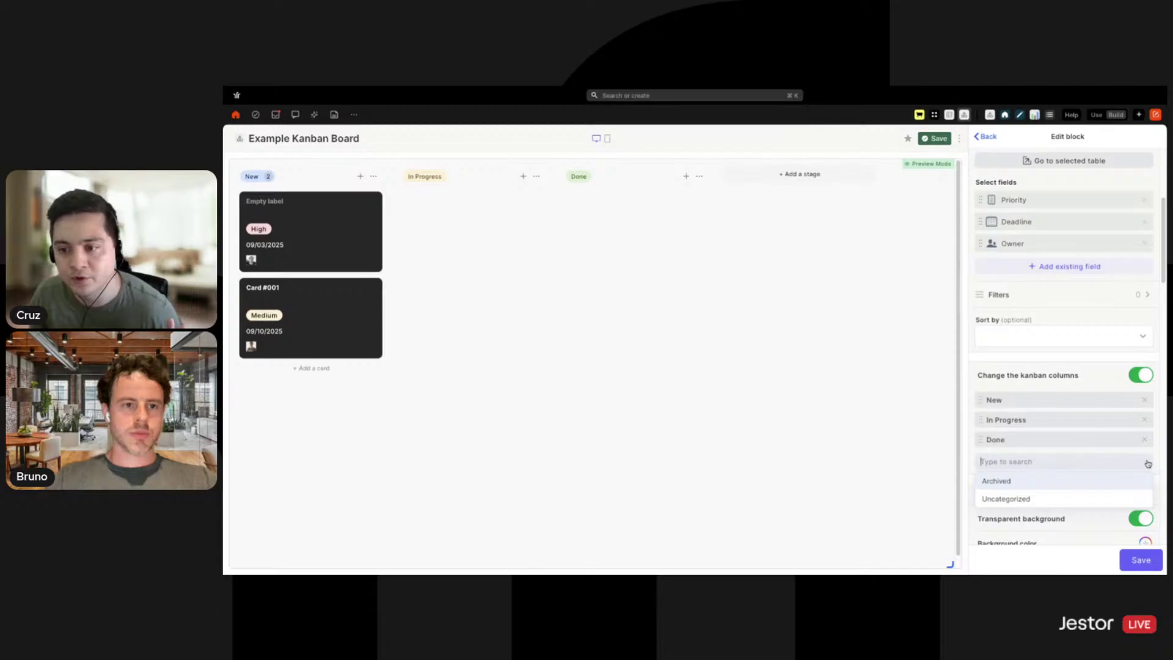
pyautogui.click(1102, 388)
pyautogui.moveTo(1006, 421)
pyautogui.mouseDown()
pyautogui.moveTo(1005, 441)
pyautogui.moveTo(996, 411)
pyautogui.moveTo(1012, 403)
pyautogui.moveTo(1006, 423)
pyautogui.mouseUp()
# Toggle the kanban block's Transparent background option off and back on.
pyautogui.scroll(-2, 1065, 360)
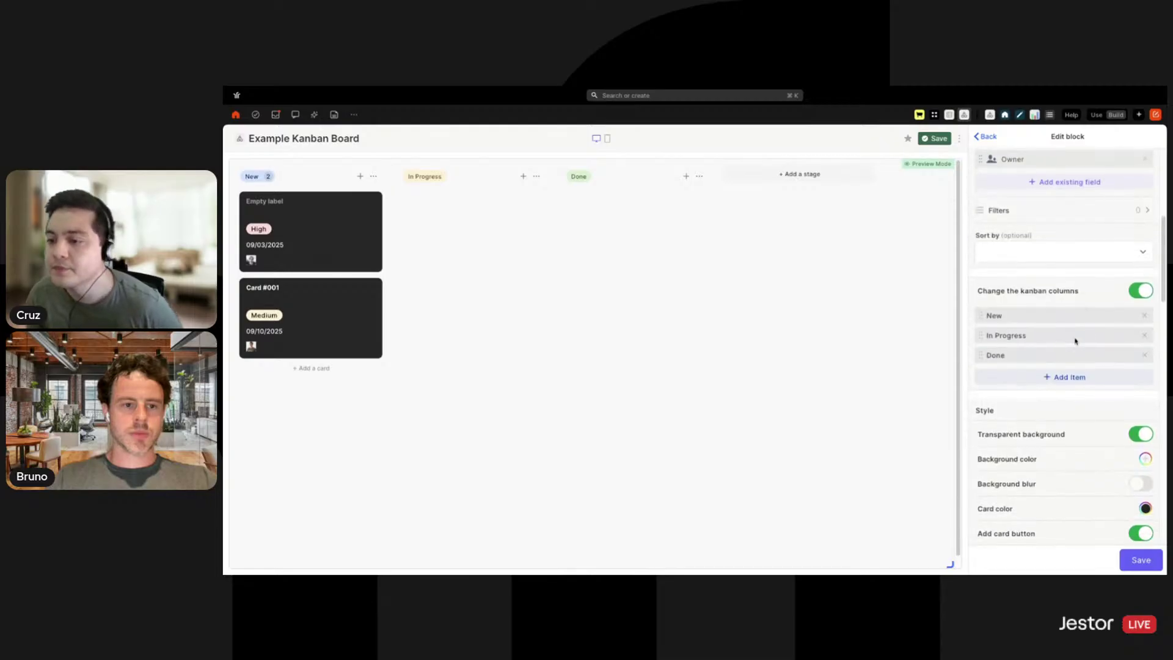
pyautogui.scroll(-1, 932, 259)
pyautogui.scroll(-2, 1002, 301)
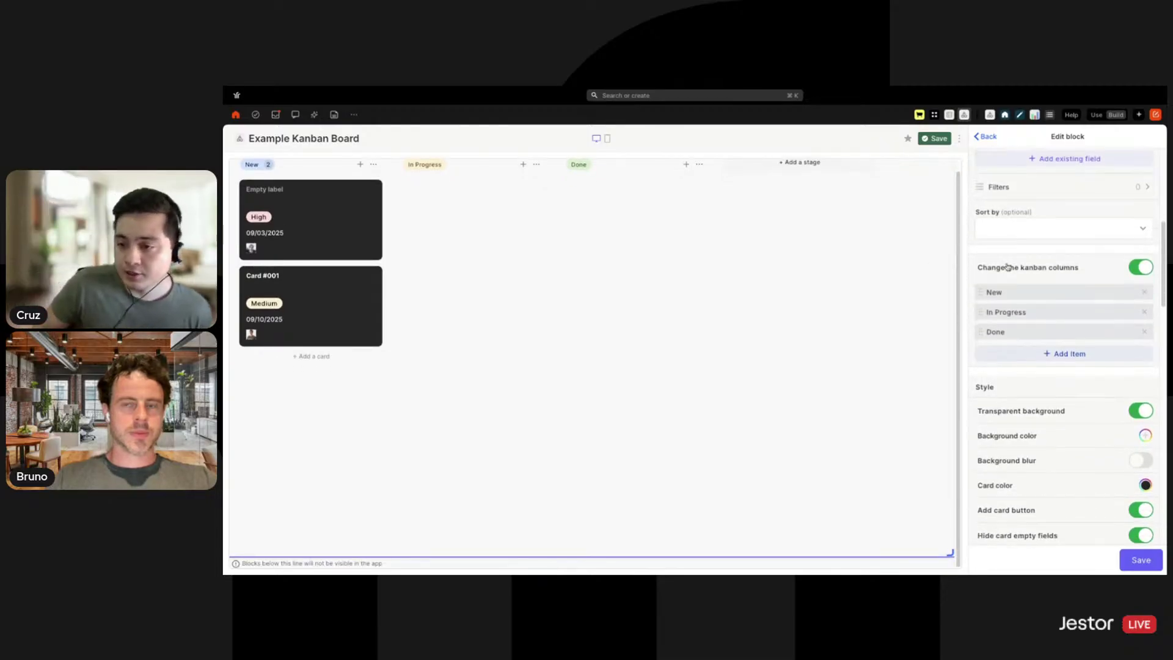
pyautogui.scroll(-1, 1066, 305)
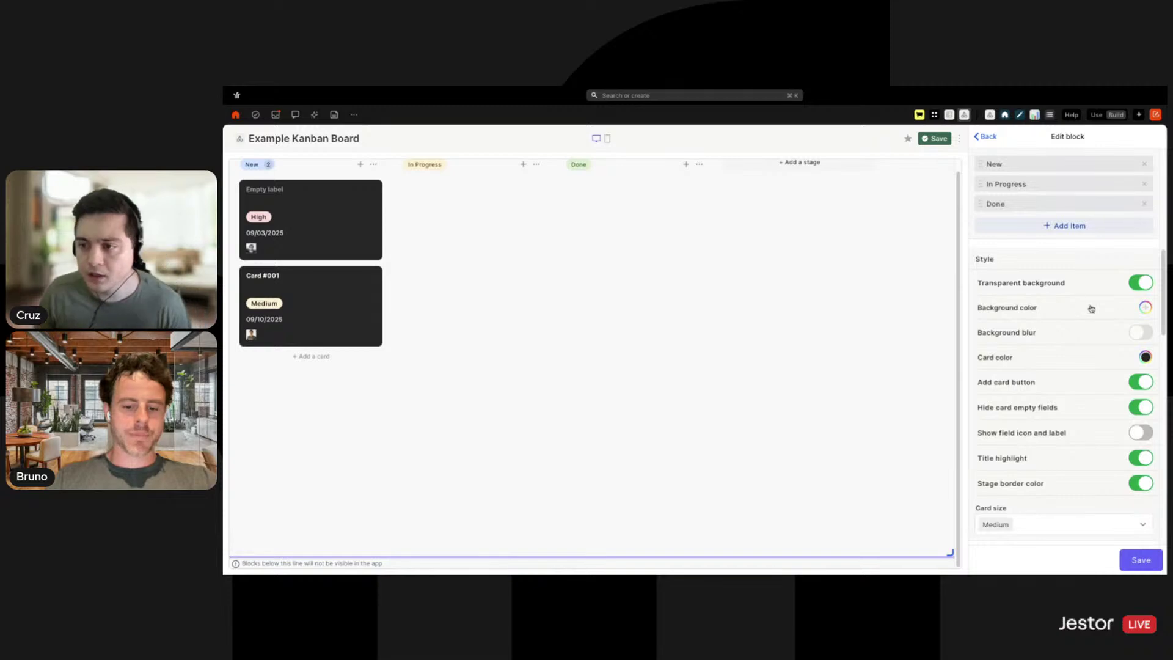
pyautogui.click(1137, 287)
pyautogui.click(1137, 291)
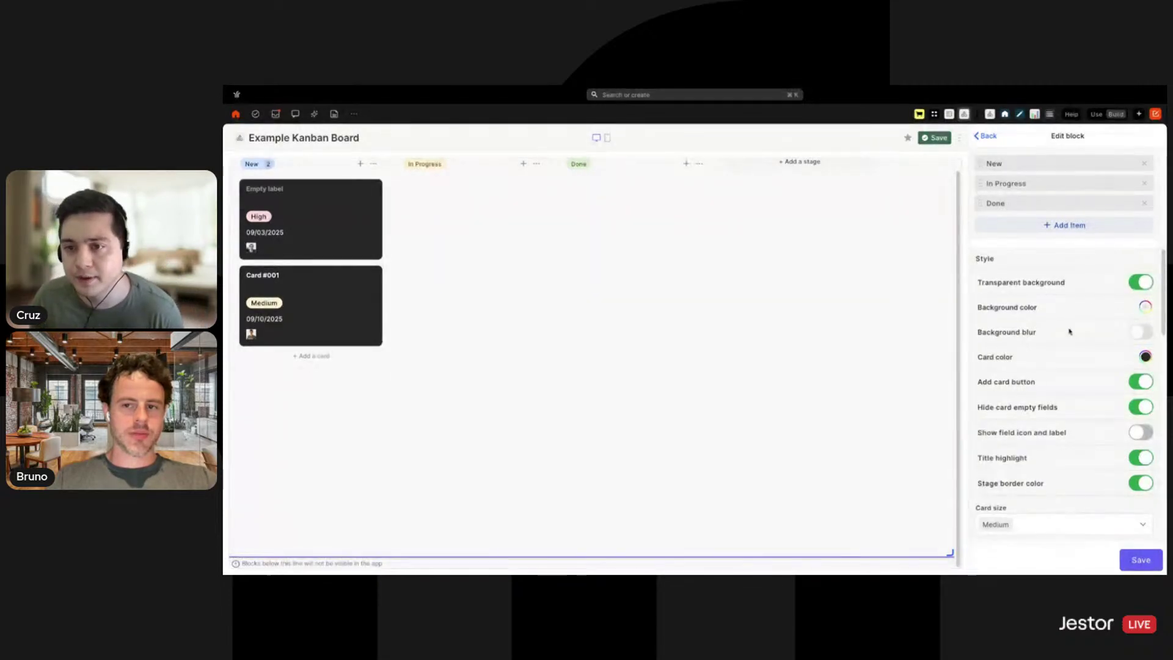
pyautogui.click(1141, 284)
pyautogui.click(1142, 285)
pyautogui.click(1142, 286)
pyautogui.click(1141, 285)
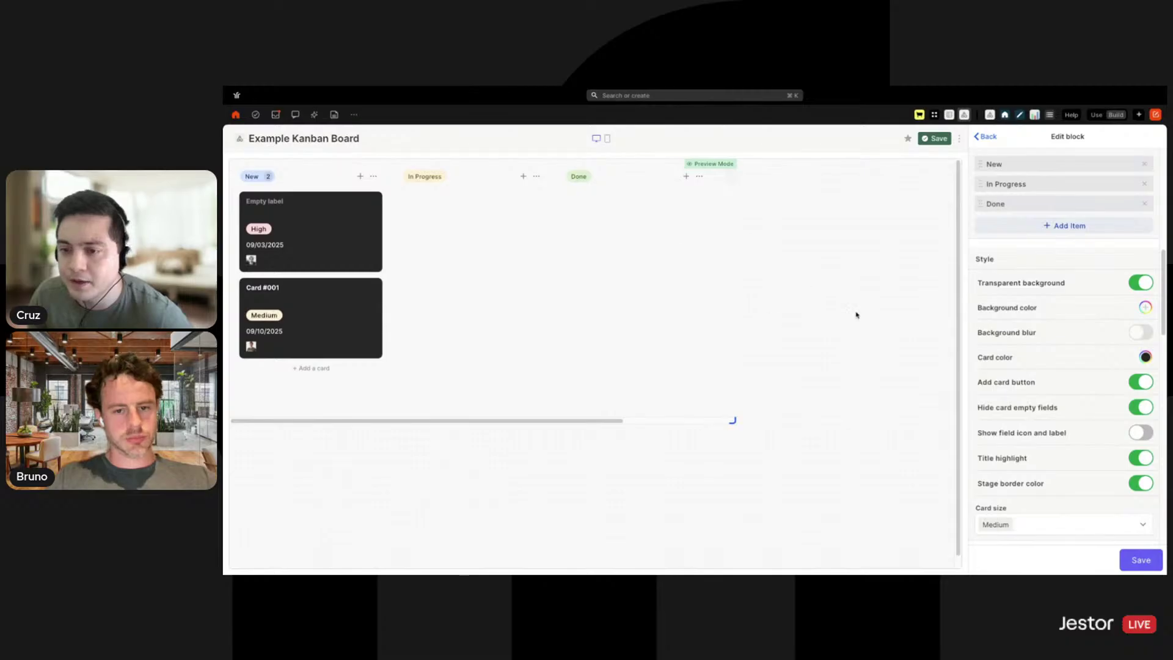
# Turn off the kanban's transparent background, set its background color to teal blue and save the color.
pyautogui.click(1140, 282)
pyautogui.click(1146, 308)
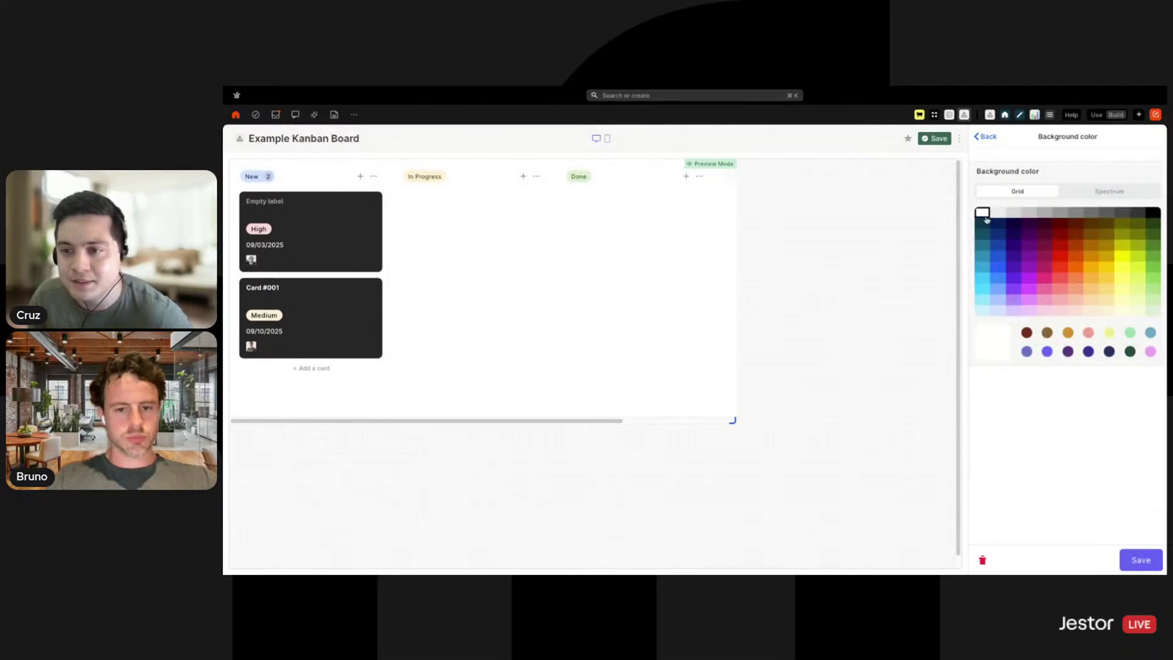
pyautogui.click(997, 255)
pyautogui.click(981, 244)
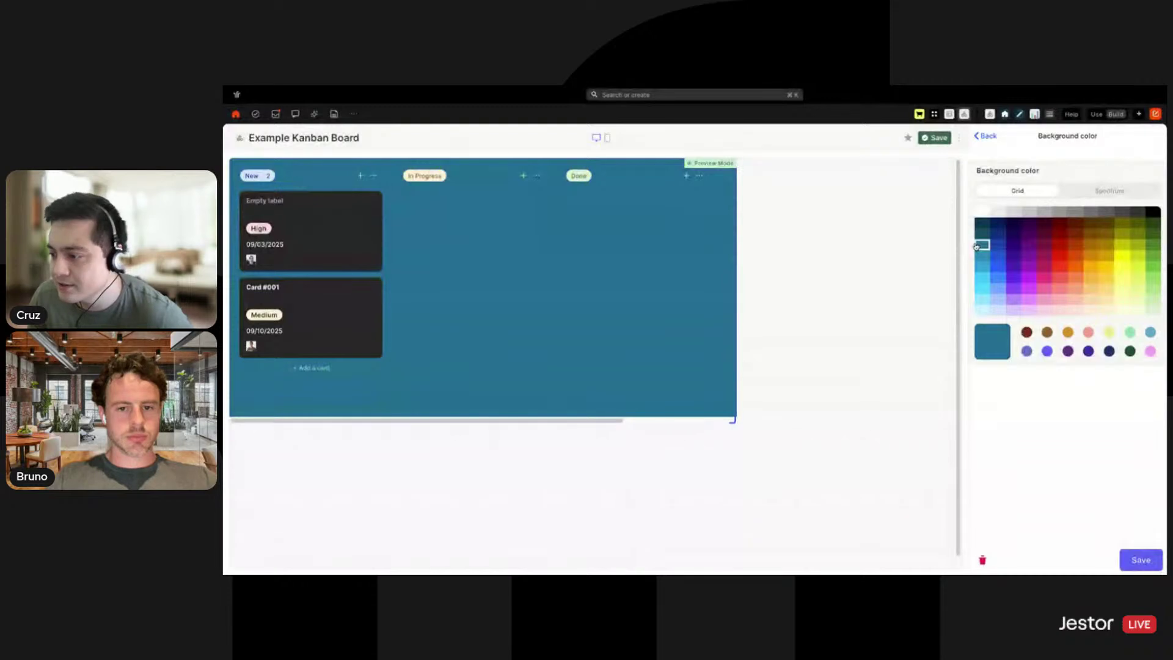
pyautogui.click(1133, 564)
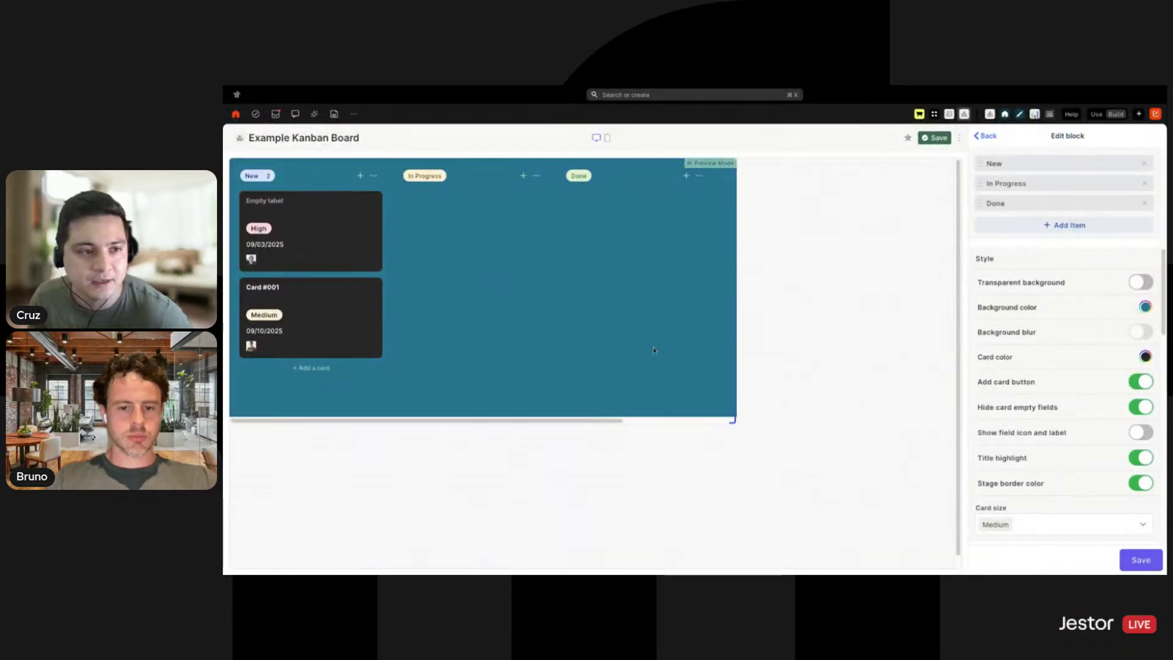
# Turn the kanban's transparent background back on and reposition and widen the block to fill the canvas width.
pyautogui.moveTo(686, 334); pyautogui.dragTo(791, 364)
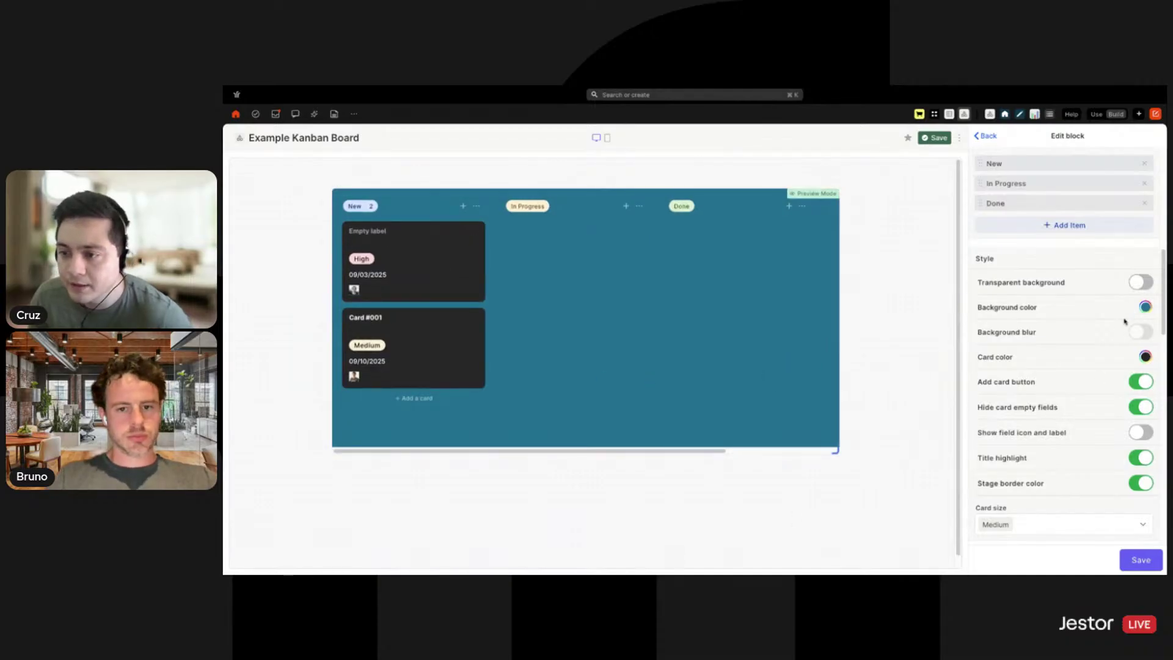
pyautogui.click(1139, 286)
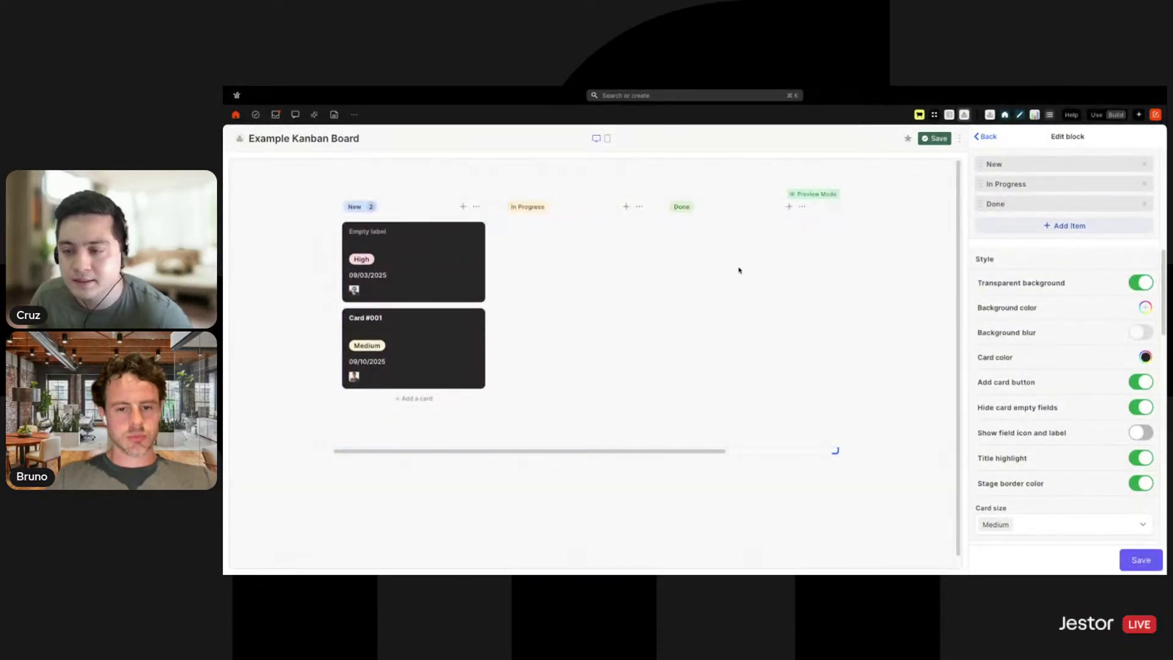
pyautogui.moveTo(737, 379); pyautogui.dragTo(950, 451)
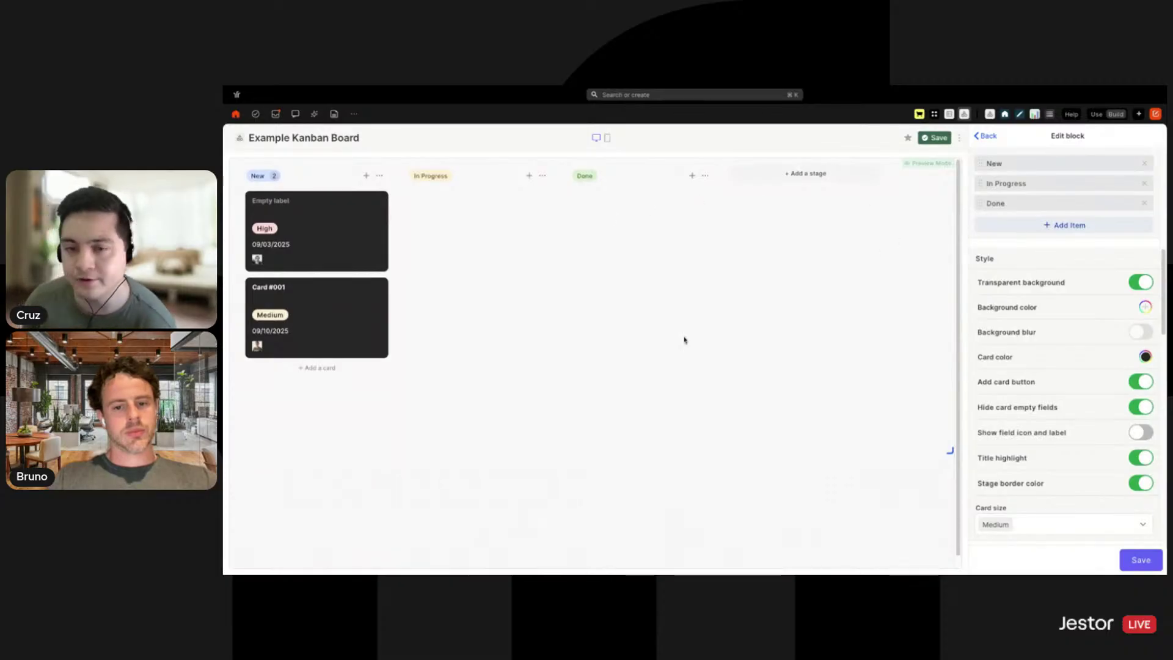
# Try a yellow card color on the kanban, then set the card color to white and save it.
pyautogui.moveTo(1131, 340)
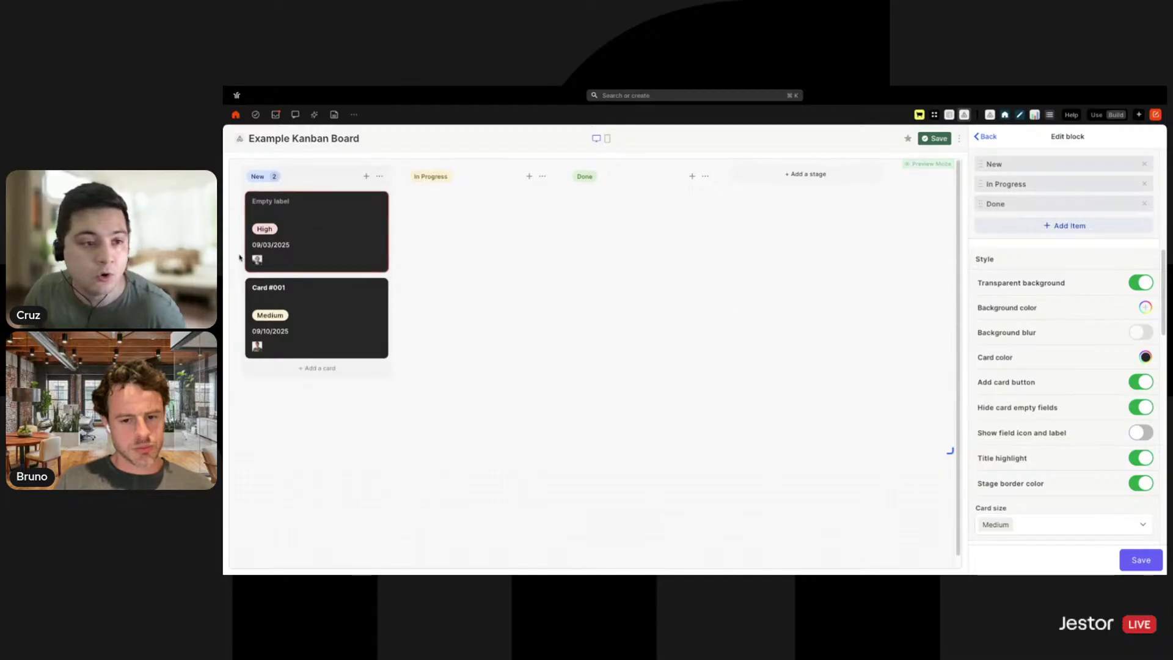
pyautogui.click(1146, 357)
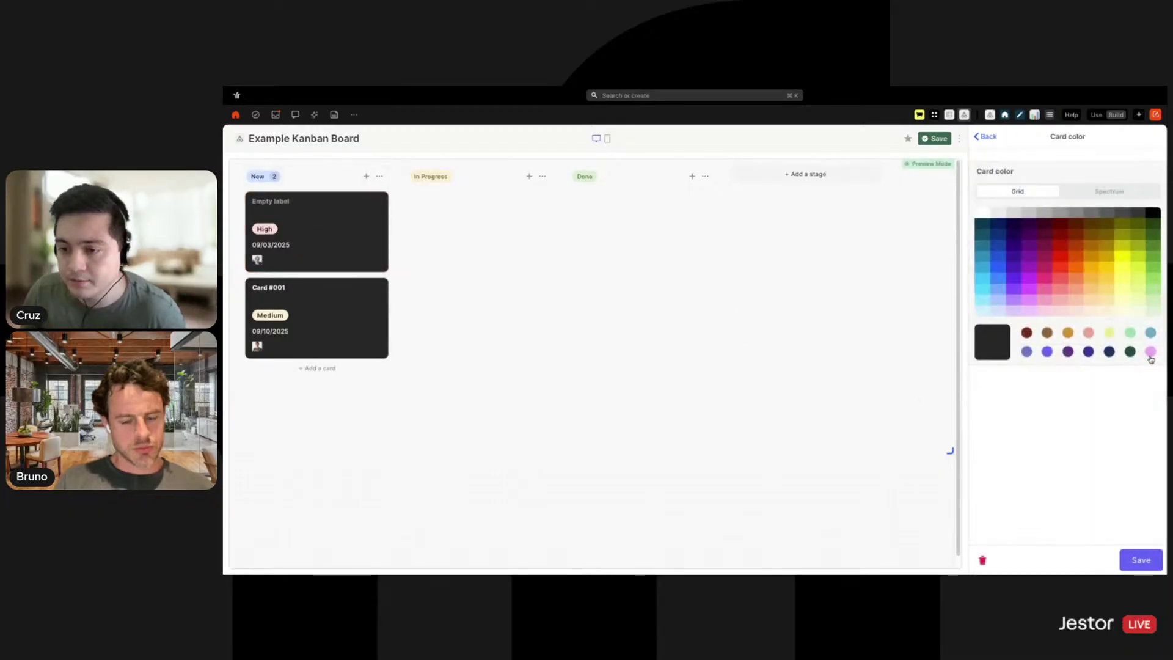
pyautogui.click(994, 215)
pyautogui.click(1068, 279)
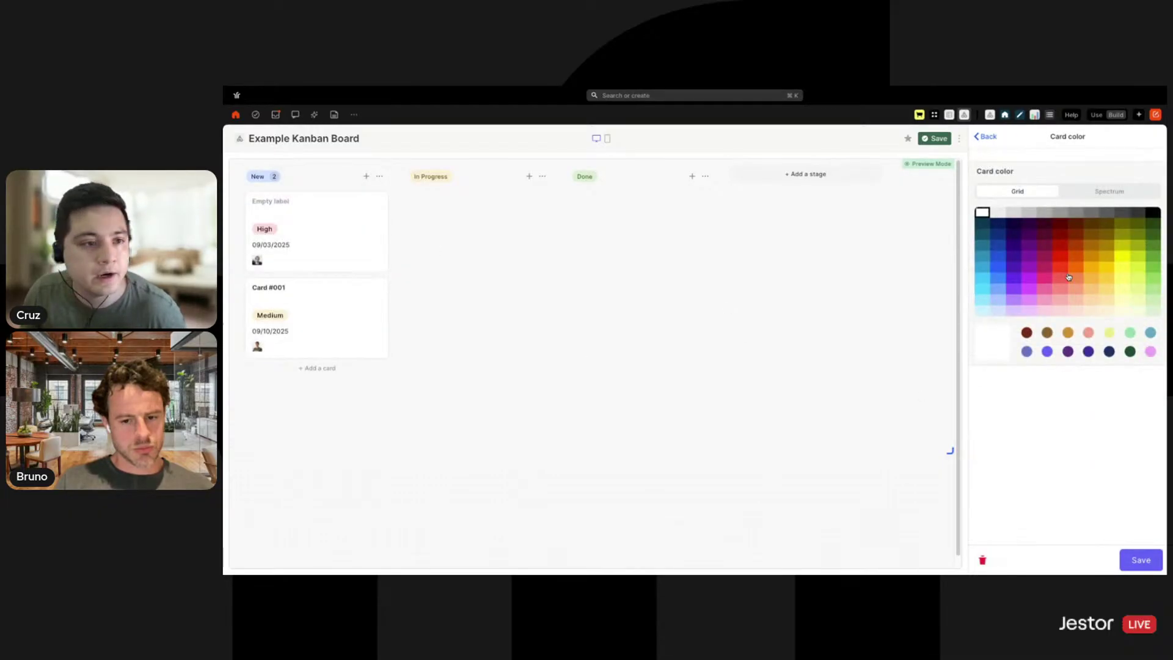
pyautogui.click(1121, 245)
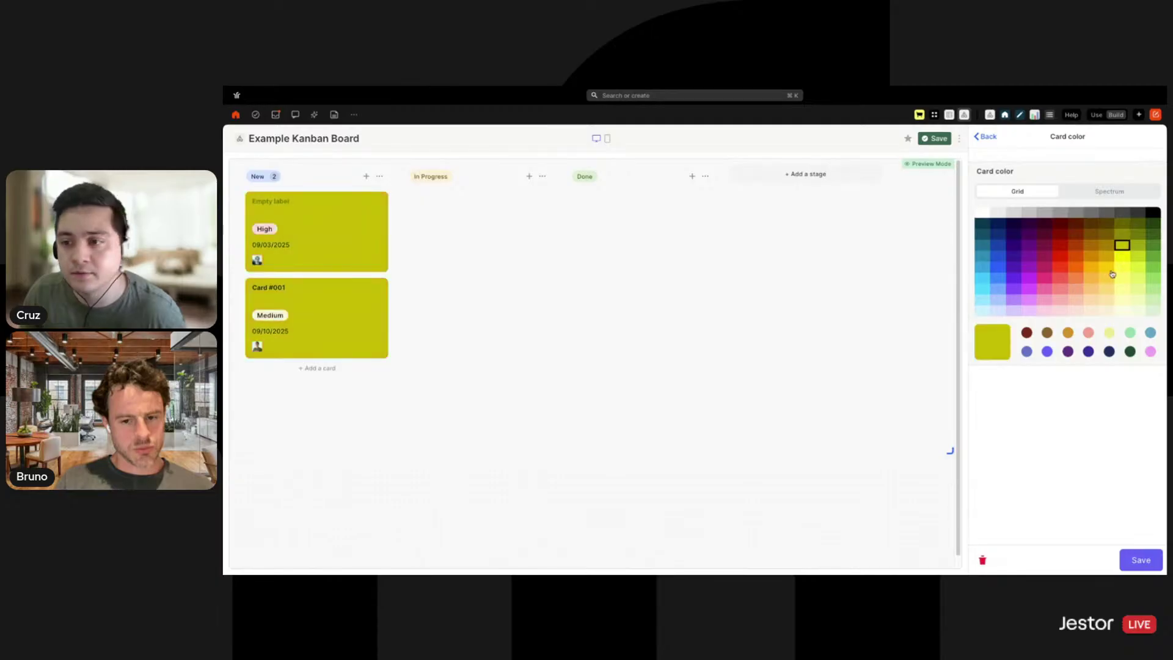
pyautogui.click(982, 214)
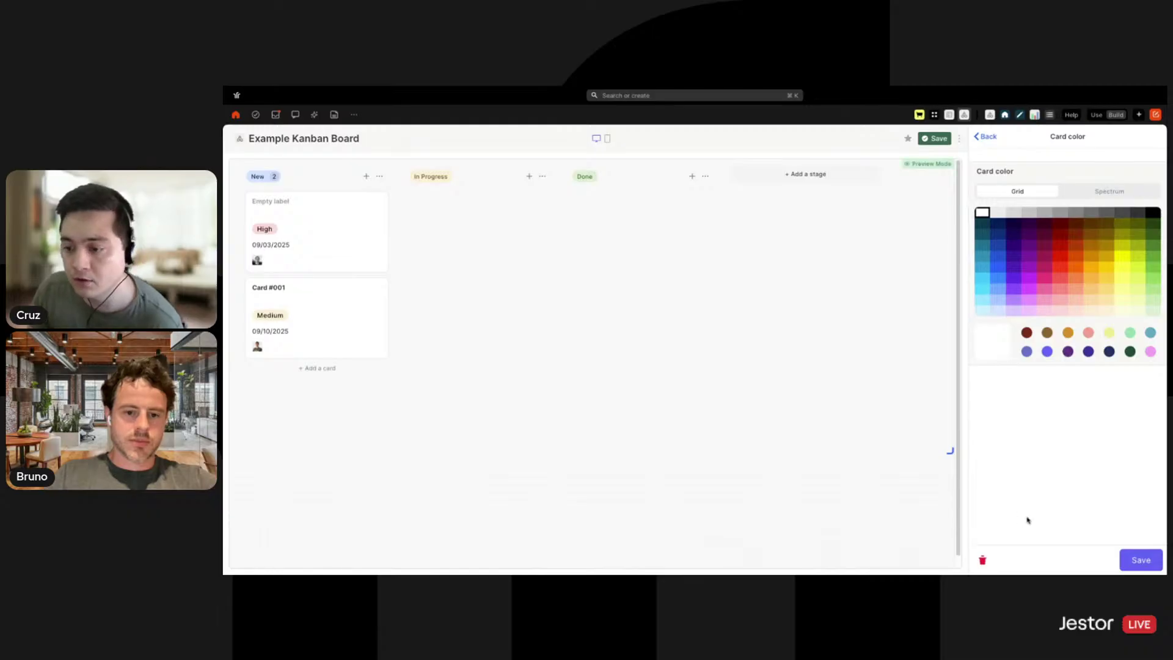
pyautogui.click(1138, 559)
# Turn off the kanban's Add card button option and save both the block and the app.
pyautogui.scroll(-1, 1064, 396)
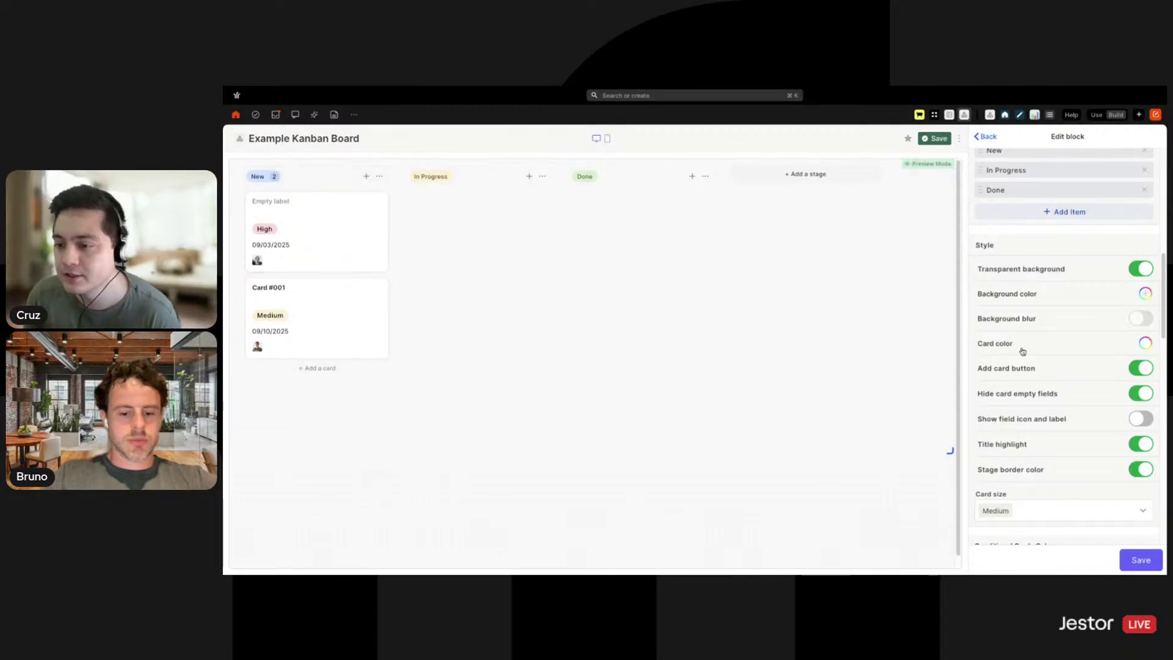
pyautogui.click(1139, 369)
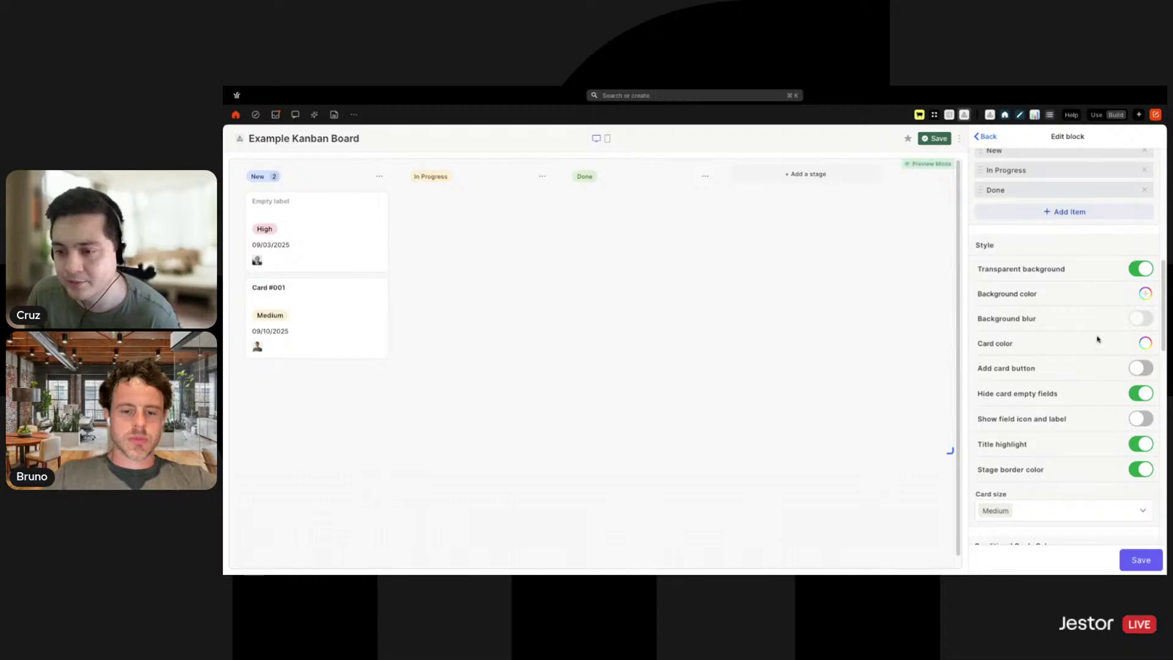
pyautogui.click(1141, 368)
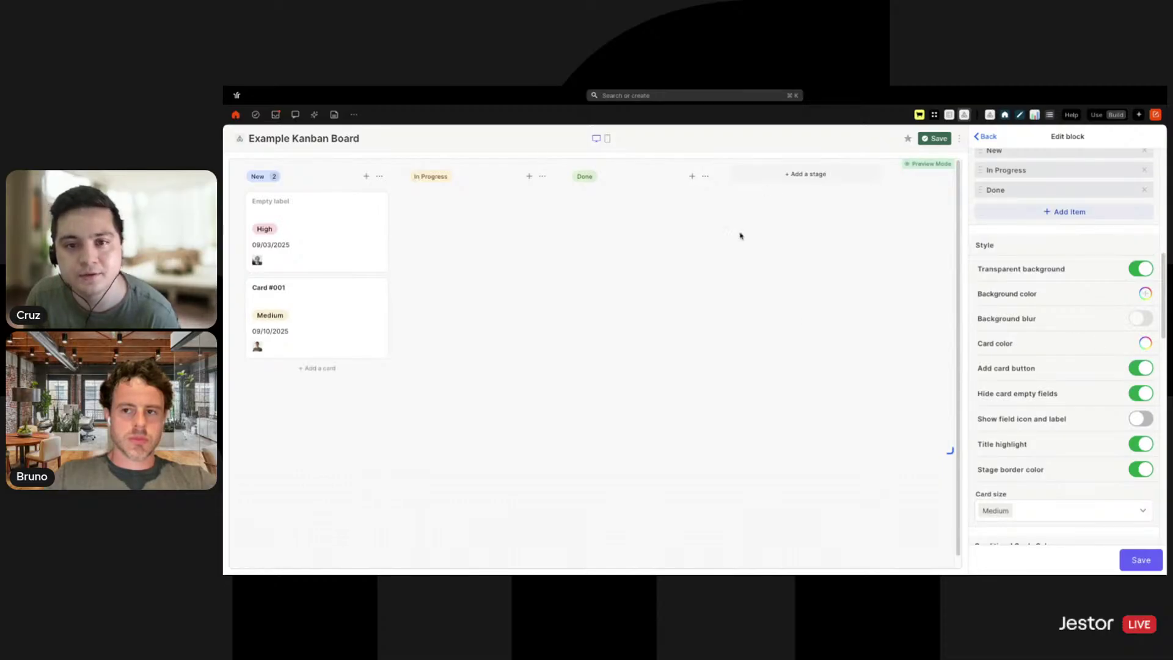
pyautogui.click(1136, 370)
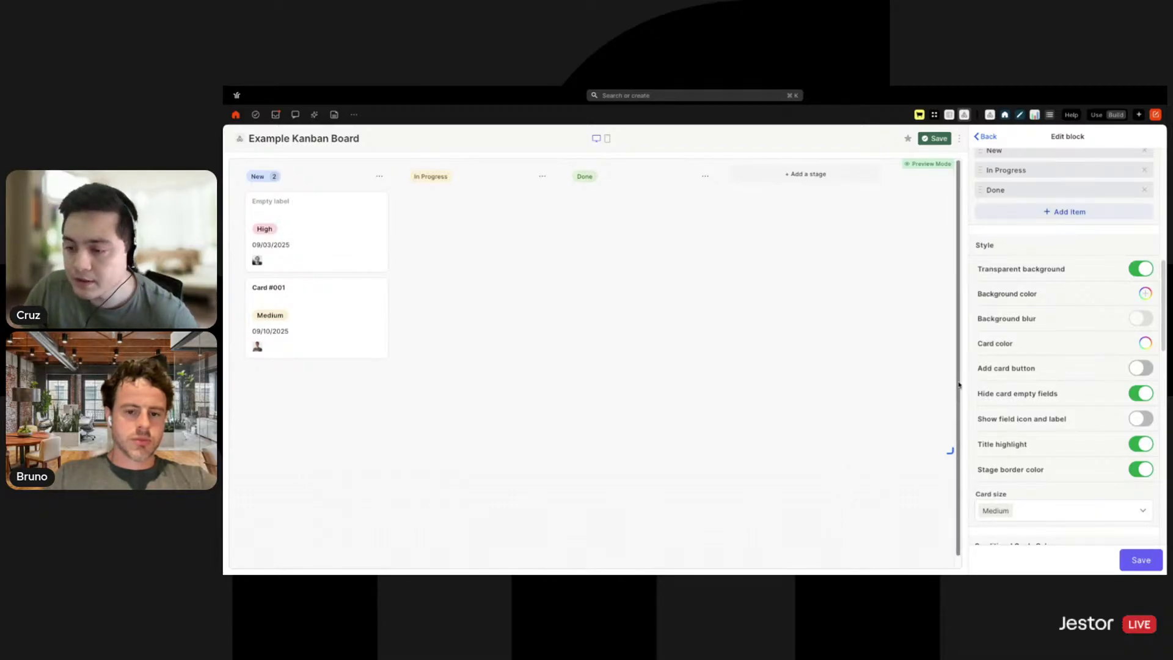
pyautogui.scroll(-1, 956, 382)
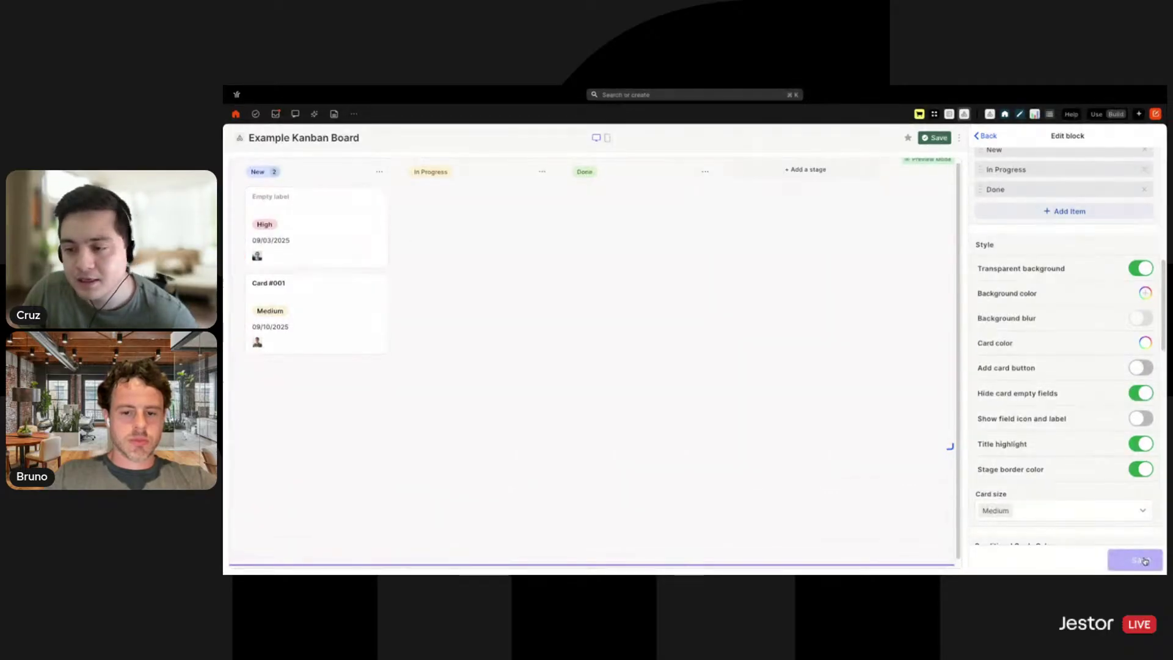
pyautogui.click(928, 139)
# Clear the Deadline of the High-priority card without a label in the New column and close the card.
pyautogui.click(358, 243)
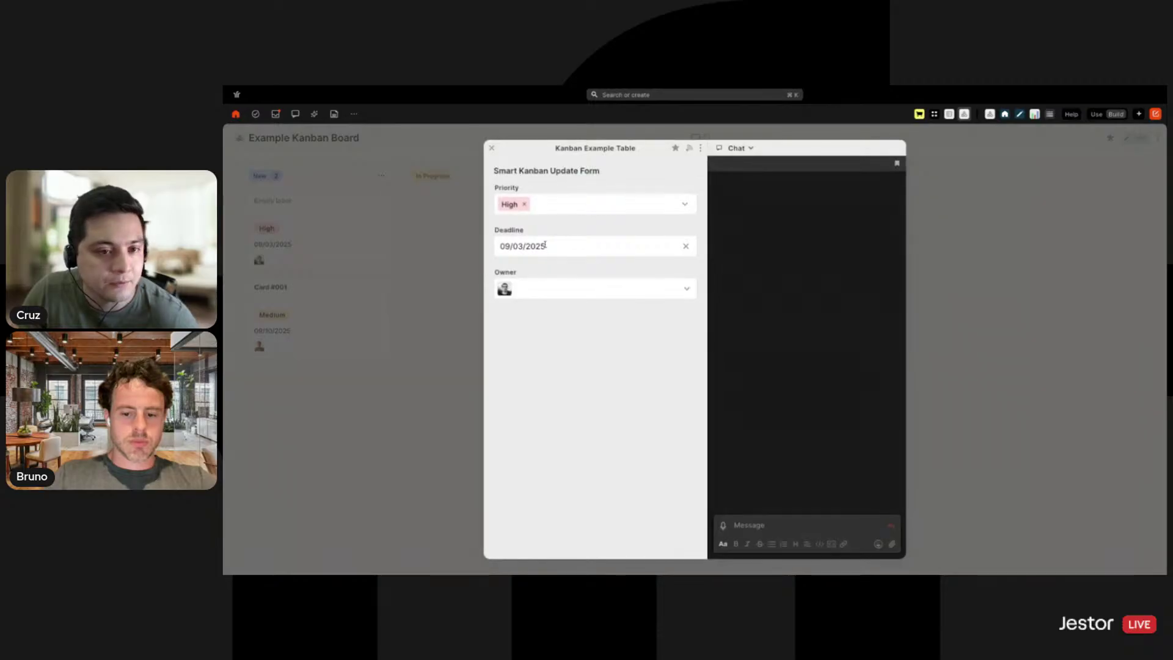
pyautogui.click(548, 247)
pyautogui.moveTo(500, 246); pyautogui.dragTo(646, 261)
pyautogui.press('BackSpace')
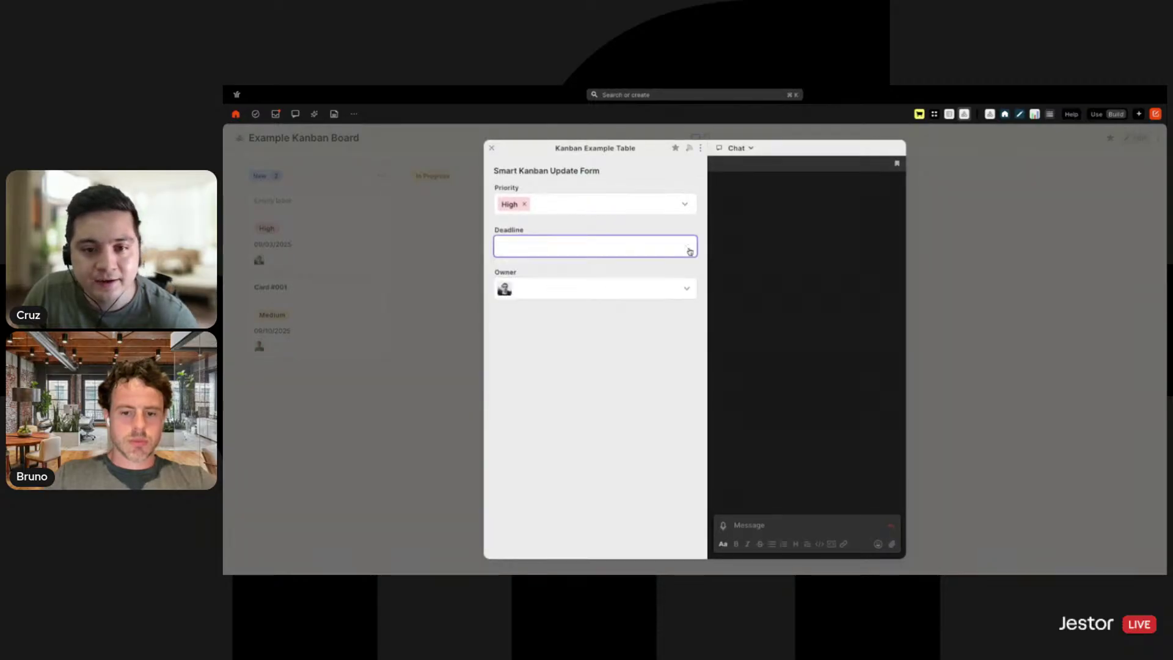
pyautogui.click(609, 484)
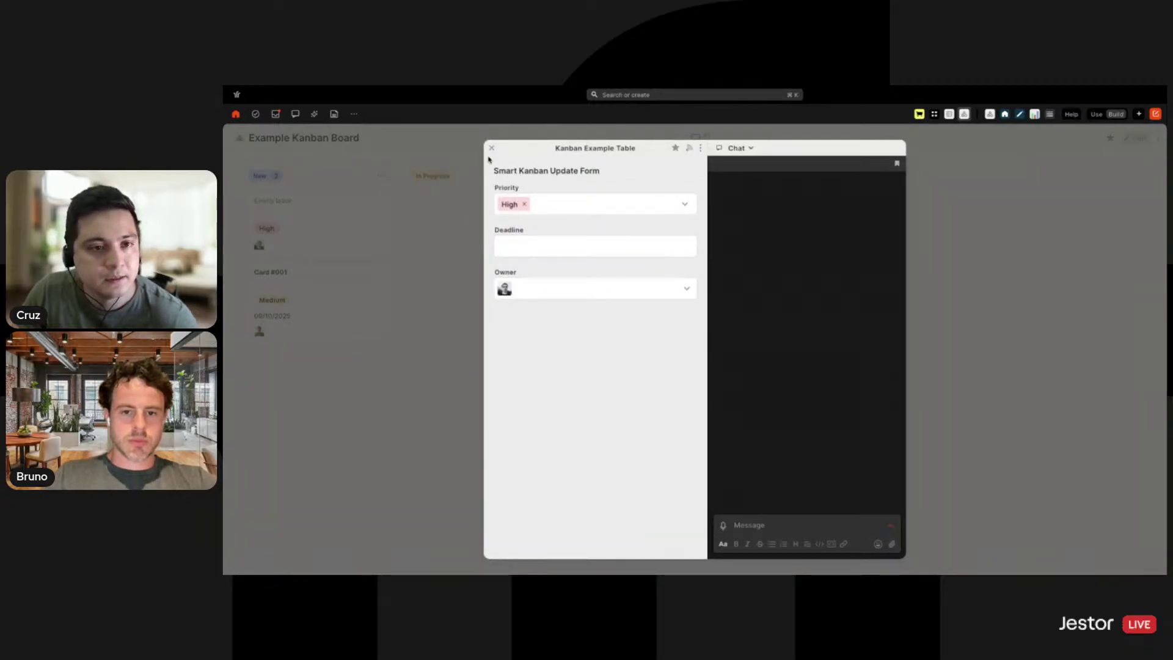
pyautogui.click(490, 149)
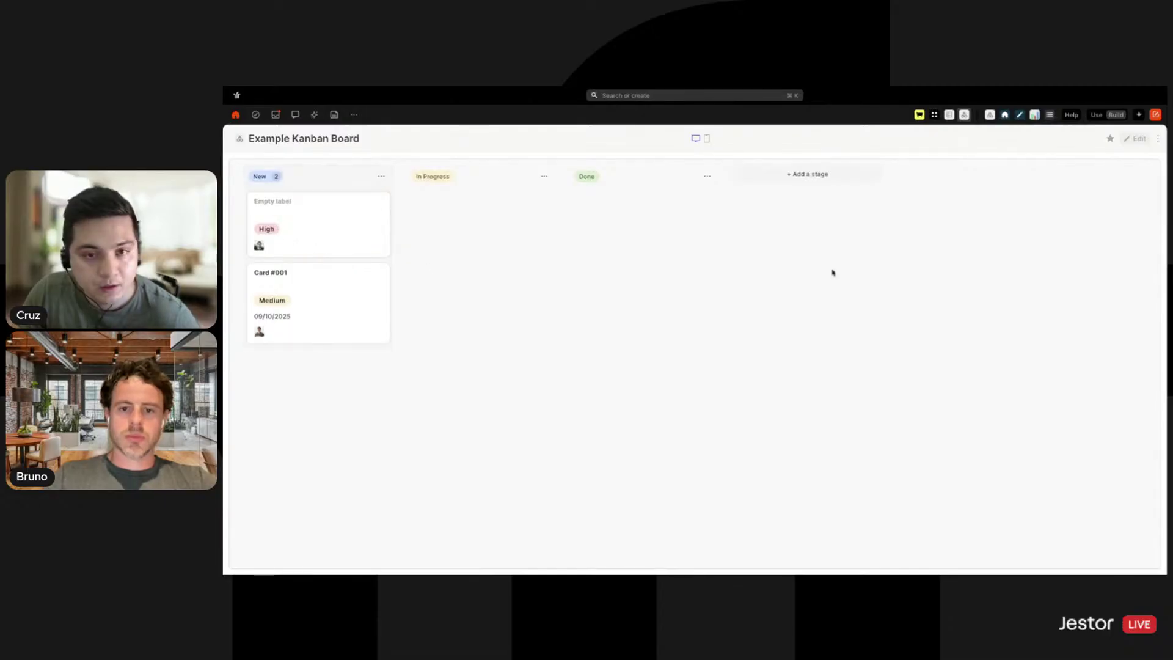
# Open the kanban block for editing again and switch Hide card empty fields off and back on.
pyautogui.click(1135, 140)
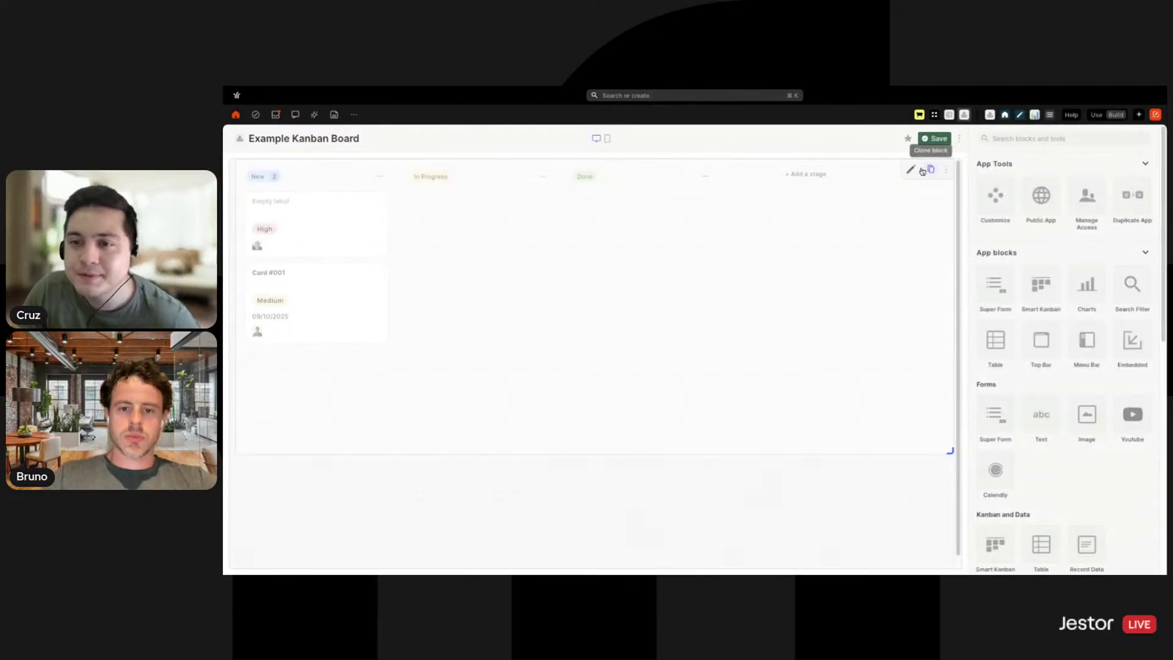
pyautogui.click(913, 170)
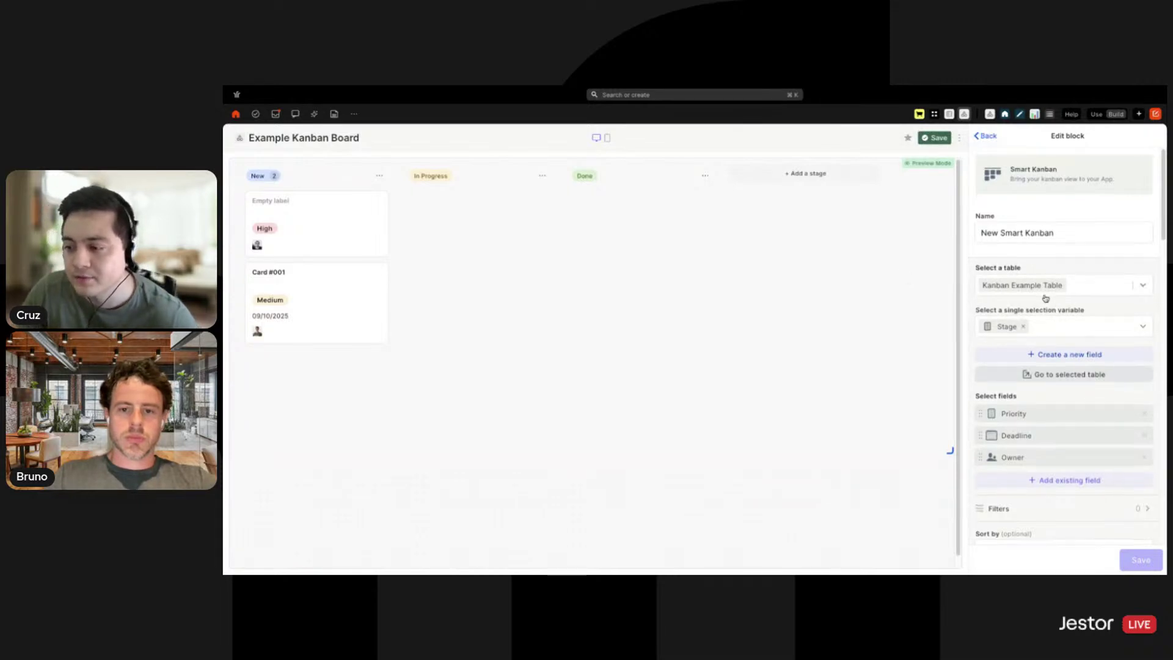
pyautogui.scroll(-6, 1044, 299)
pyautogui.scroll(-3, 1044, 297)
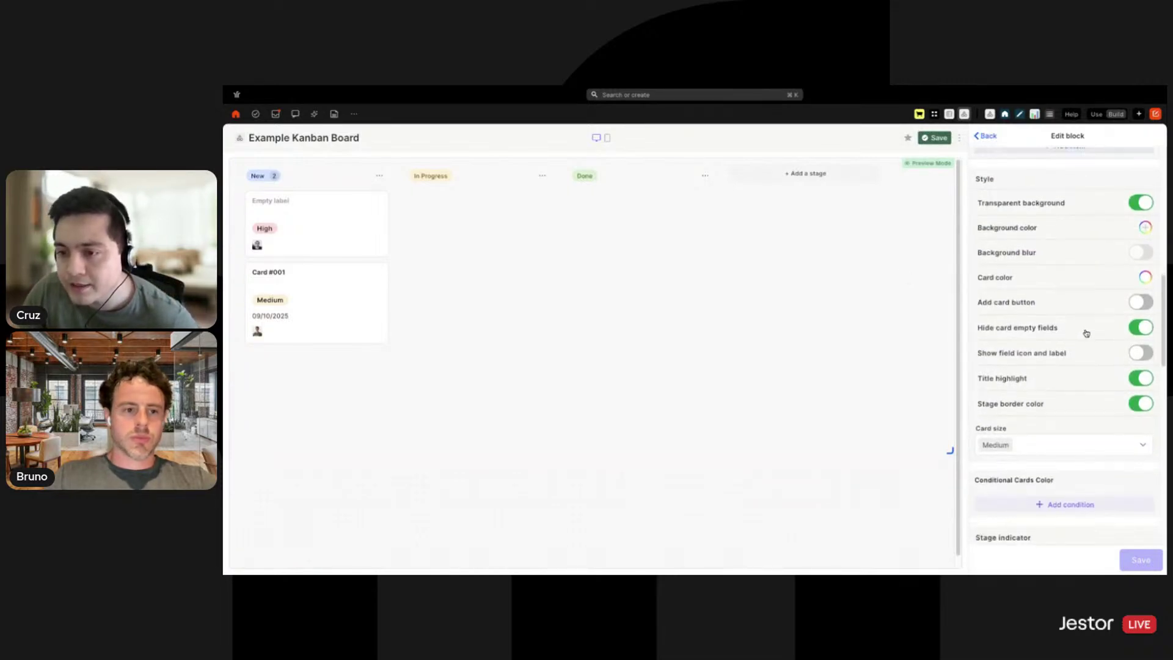
pyautogui.click(1134, 330)
pyautogui.click(1133, 334)
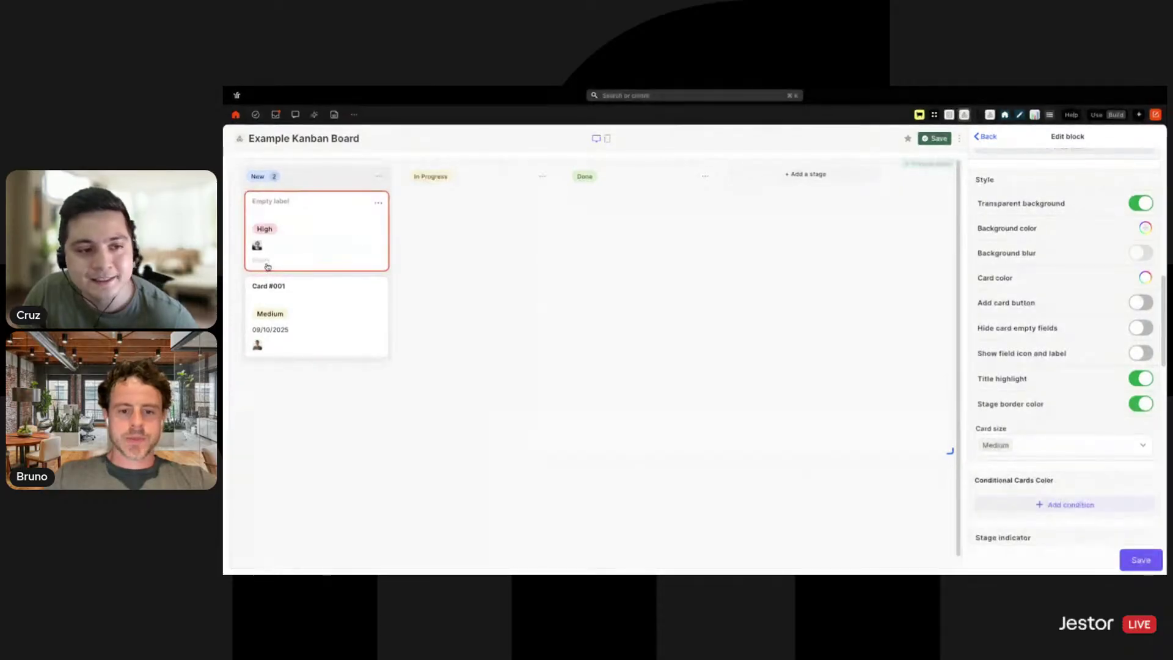
pyautogui.moveTo(259, 265)
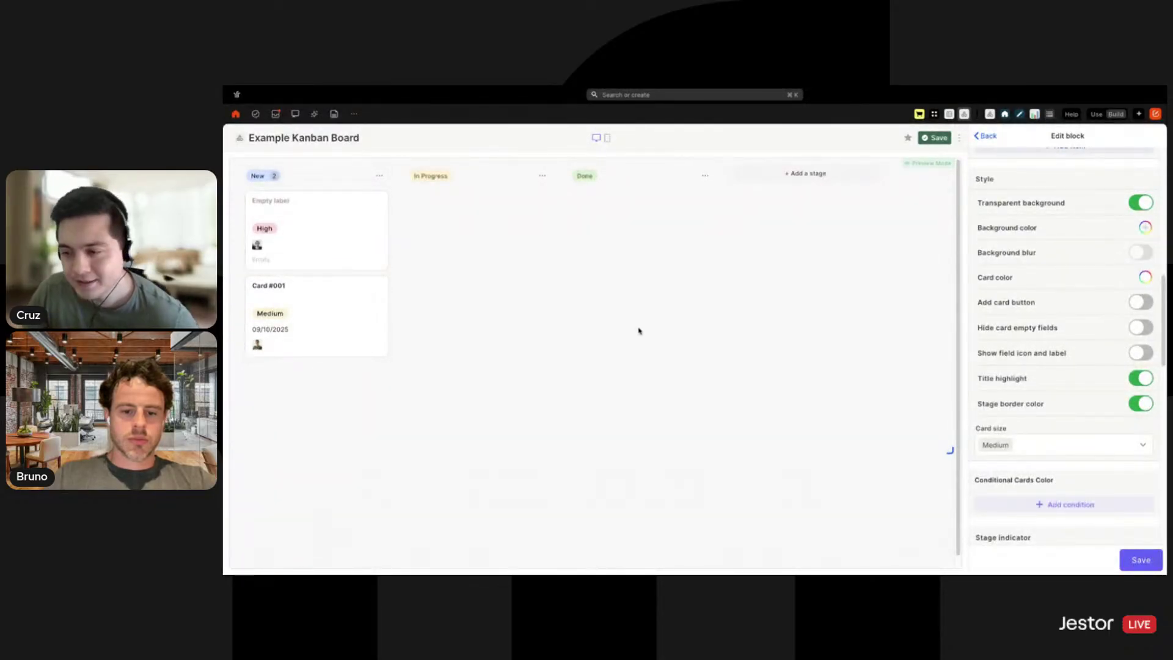
pyautogui.click(1142, 331)
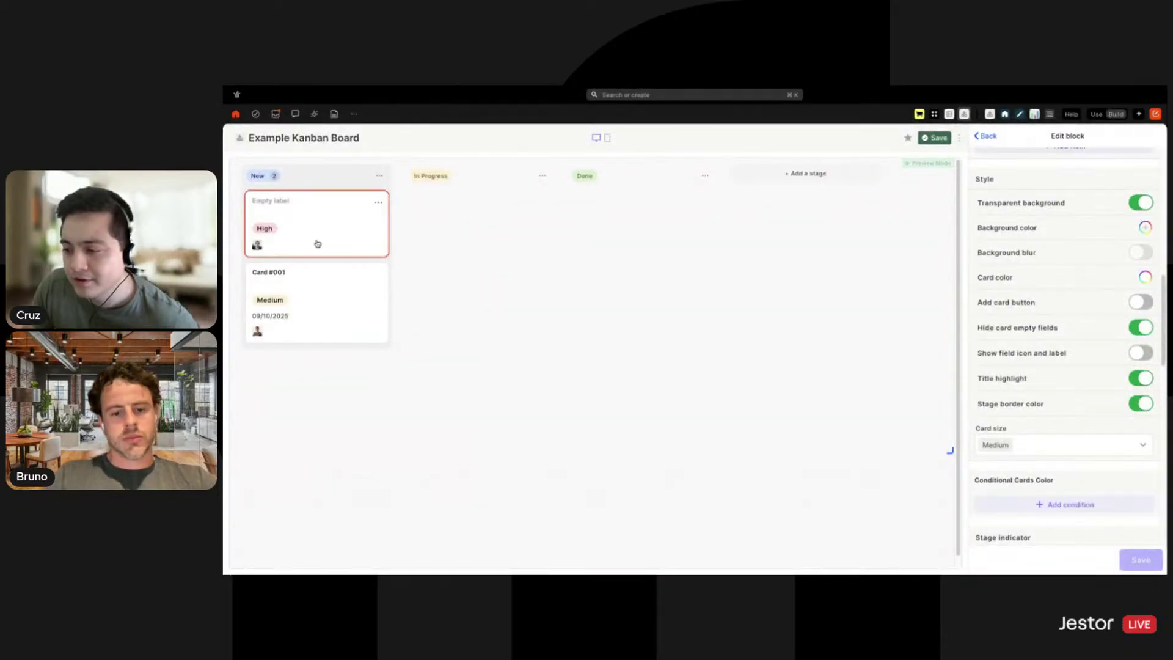
# Try the card display with empty fields shown, restore Hide card empty fields, and enable Show field icon and label.
pyautogui.click(1141, 331)
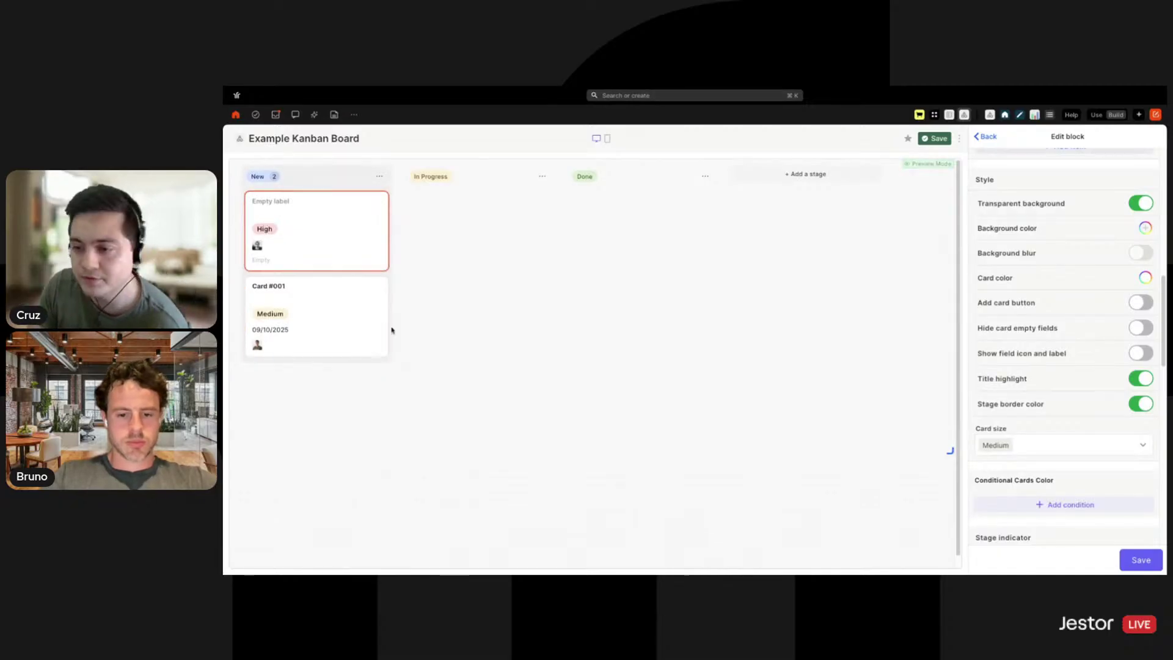
pyautogui.click(1137, 353)
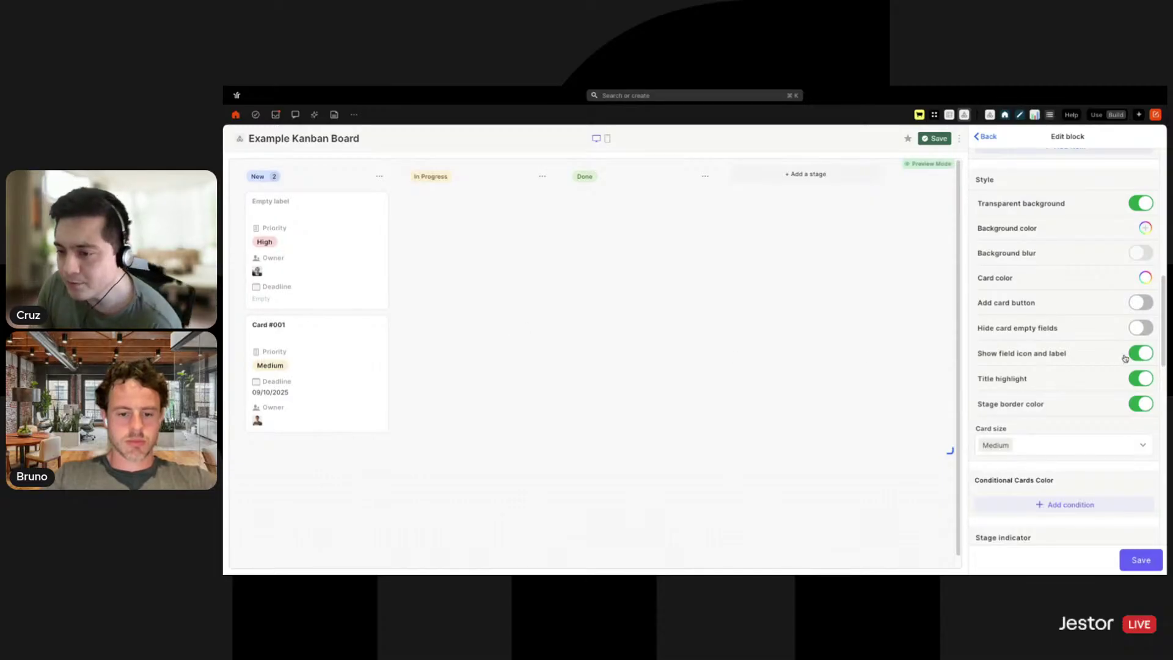
pyautogui.click(1137, 354)
pyautogui.click(1138, 330)
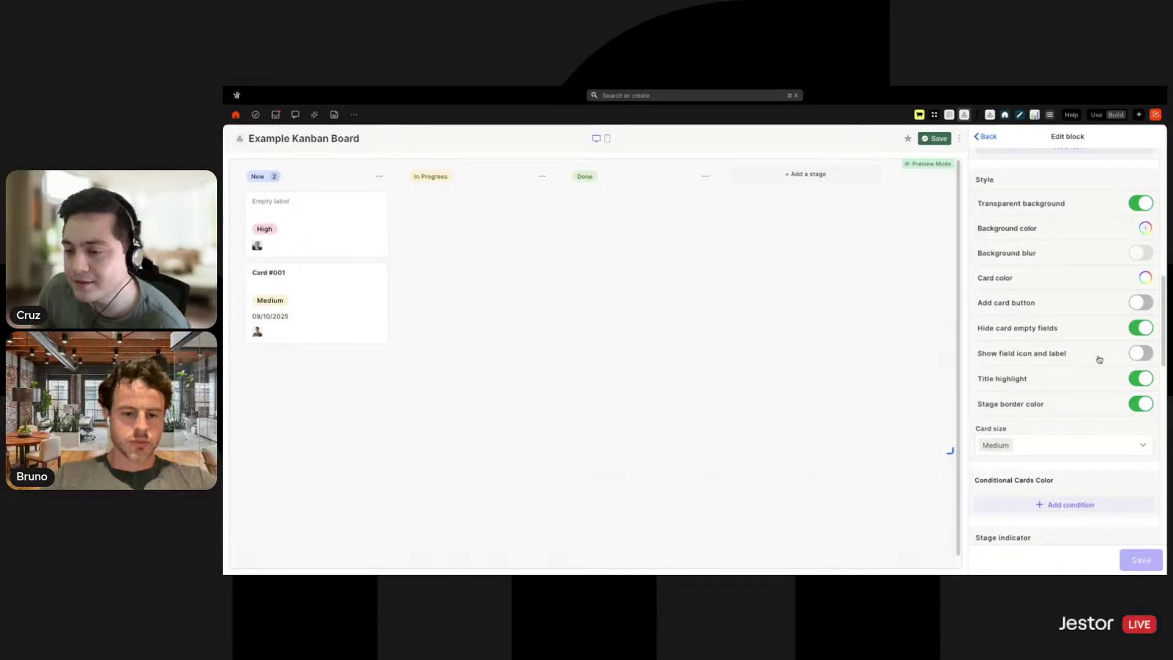
pyautogui.click(1139, 359)
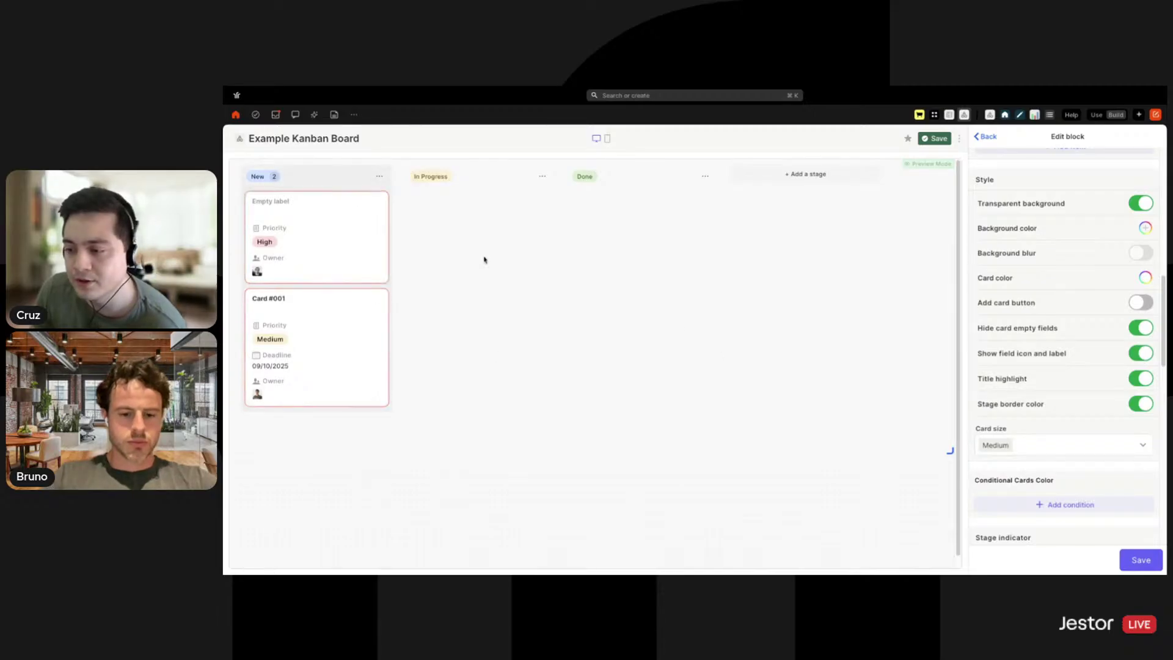
# Turn off Show field icon and label, save the app, and switch it to Use mode.
pyautogui.click(1139, 353)
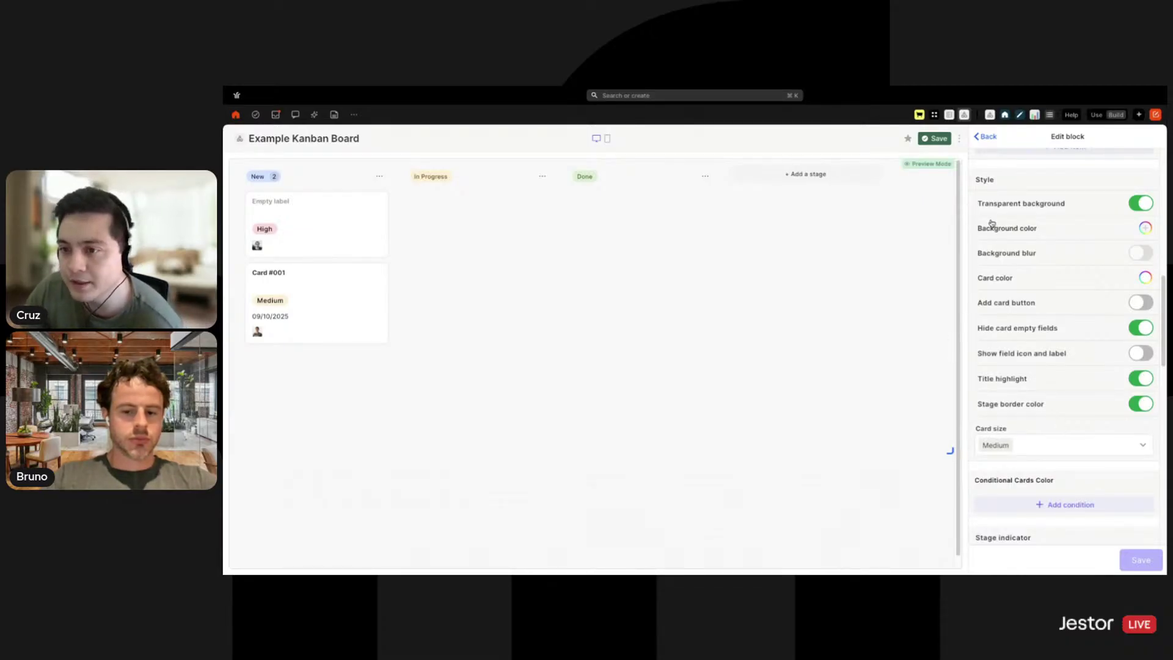
pyautogui.click(933, 139)
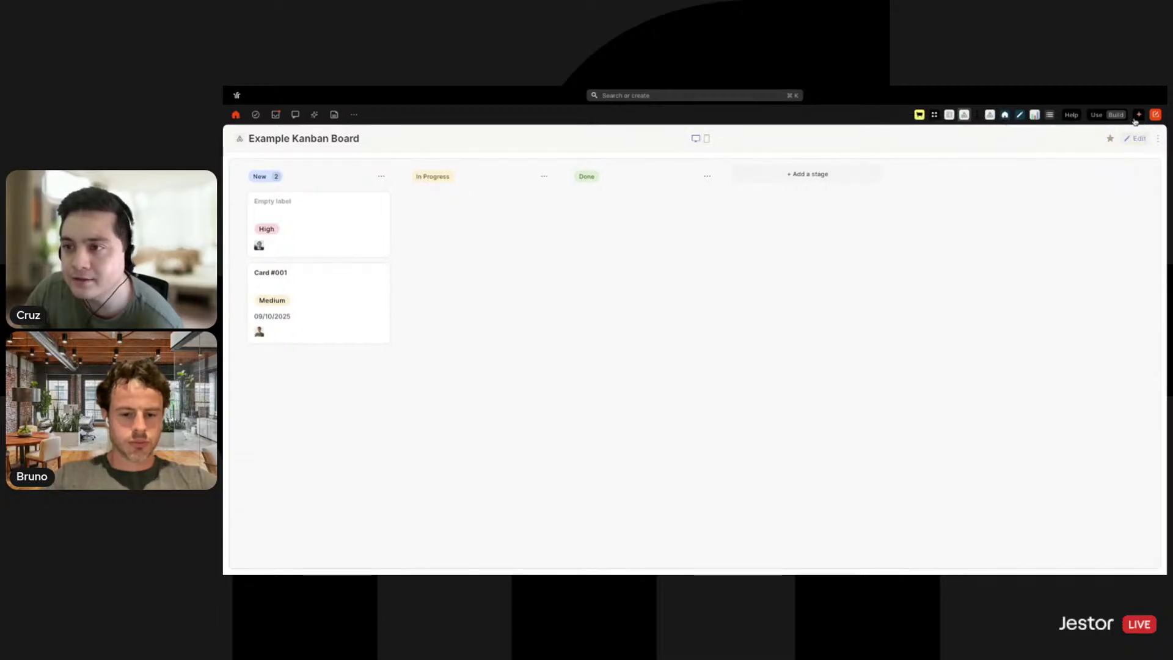
pyautogui.click(1096, 115)
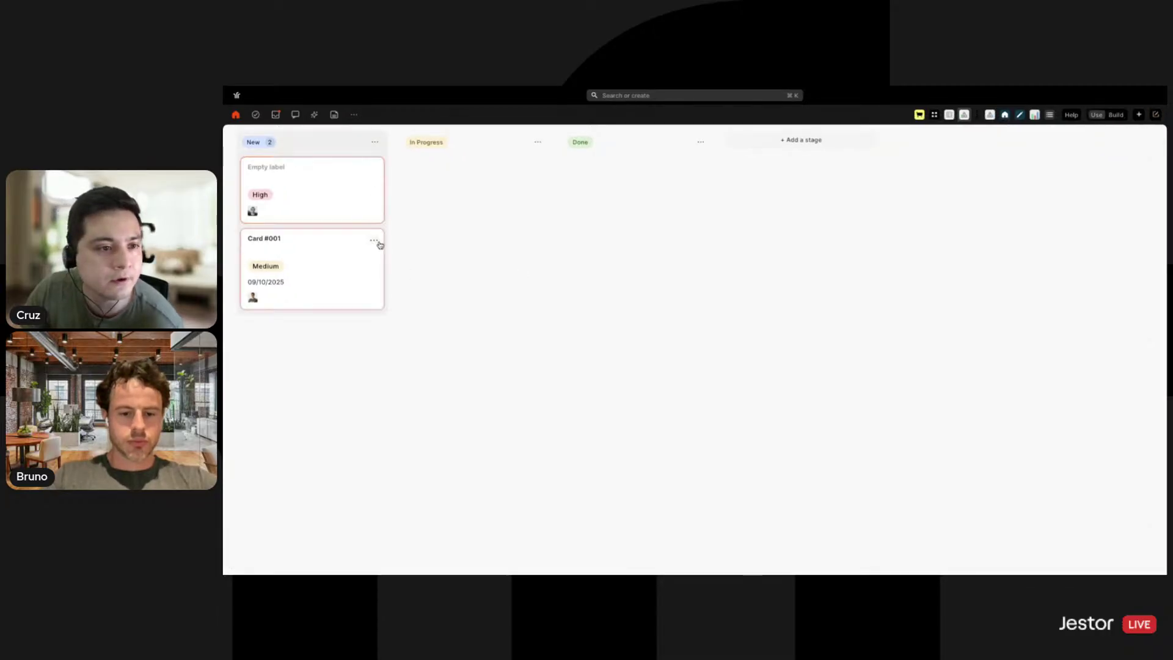
# Give Card #001 in the New column a dark green title color.
pyautogui.click(378, 244)
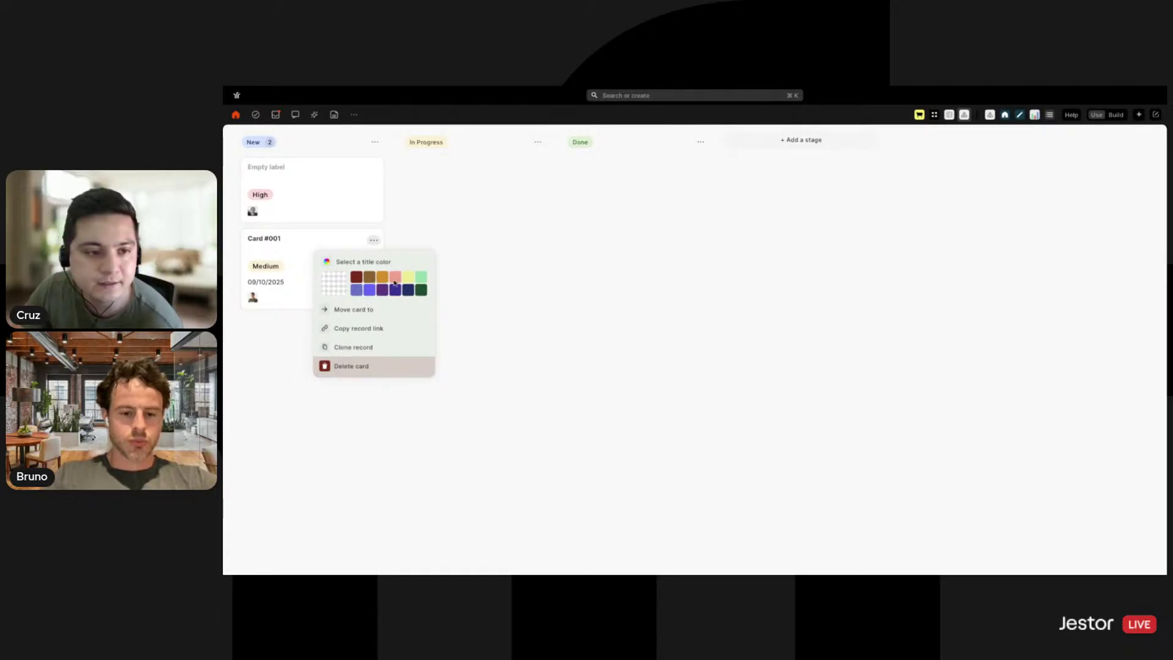
pyautogui.click(421, 290)
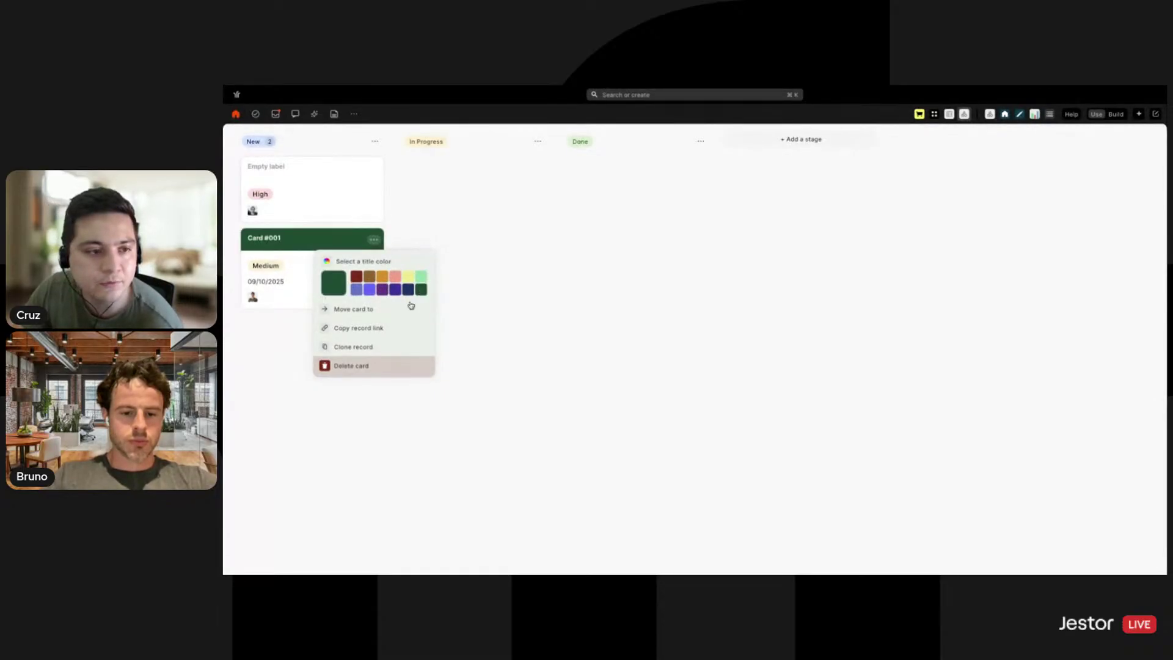
pyautogui.click(557, 296)
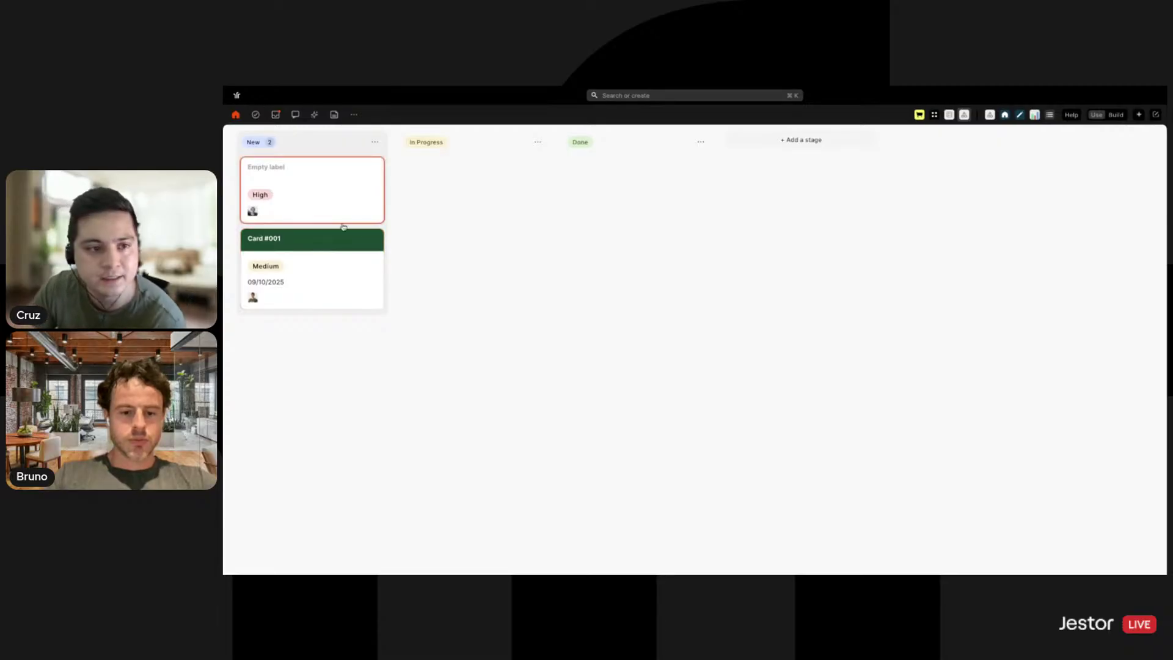
# Return to Build mode, open the kanban block for editing, and review its Style options.
pyautogui.click(1116, 114)
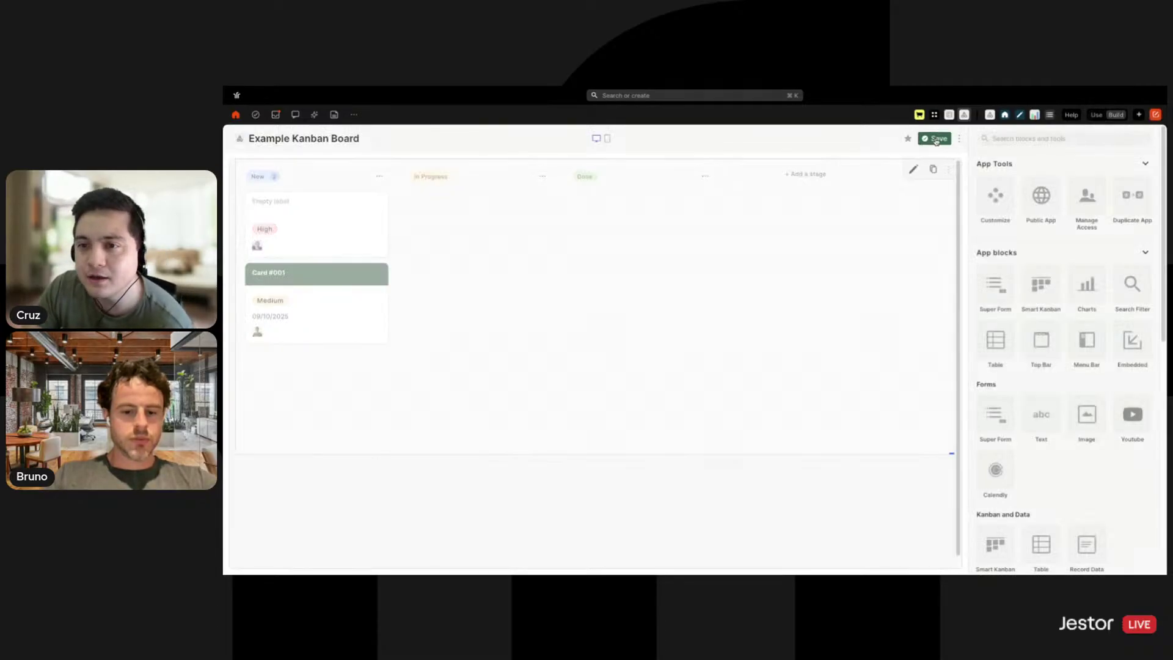
pyautogui.click(911, 171)
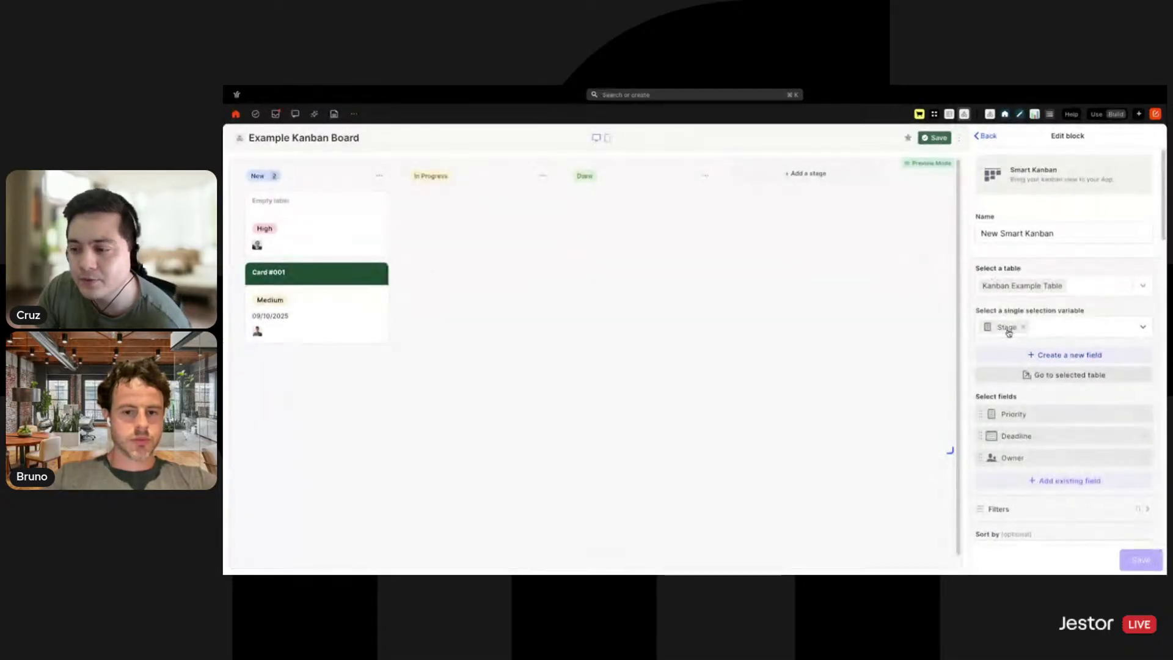
pyautogui.scroll(-10, 1008, 333)
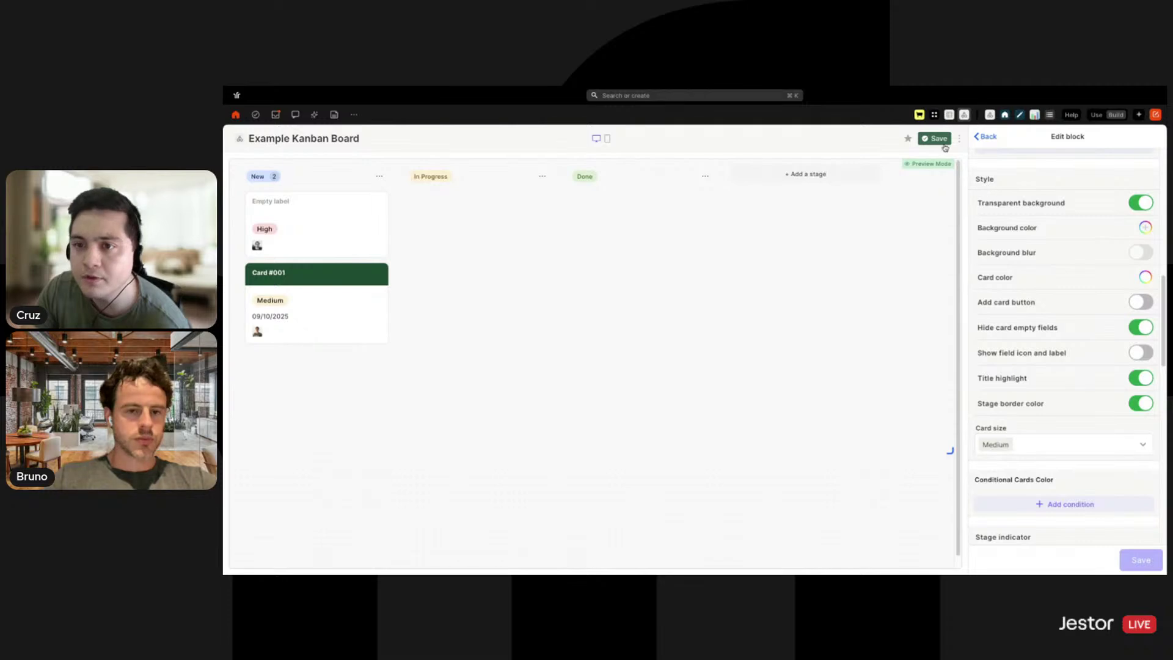
# Switch to Use mode and color the Done column, trying dark green before choosing light green.
pyautogui.click(1096, 115)
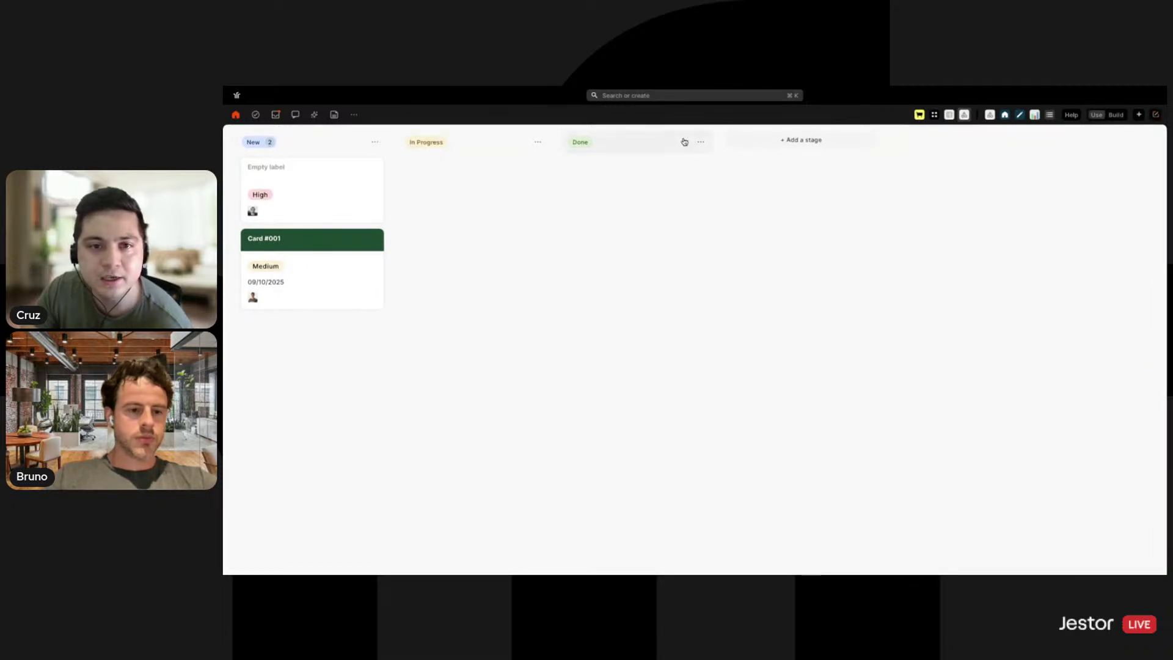
pyautogui.click(700, 143)
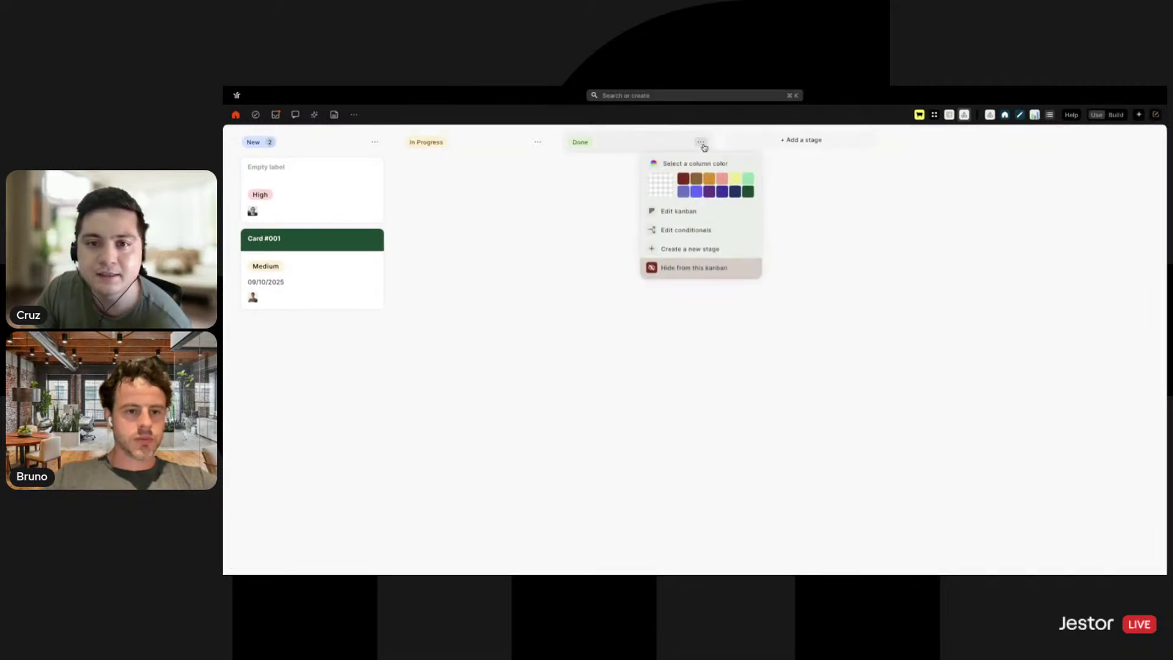
pyautogui.click(750, 193)
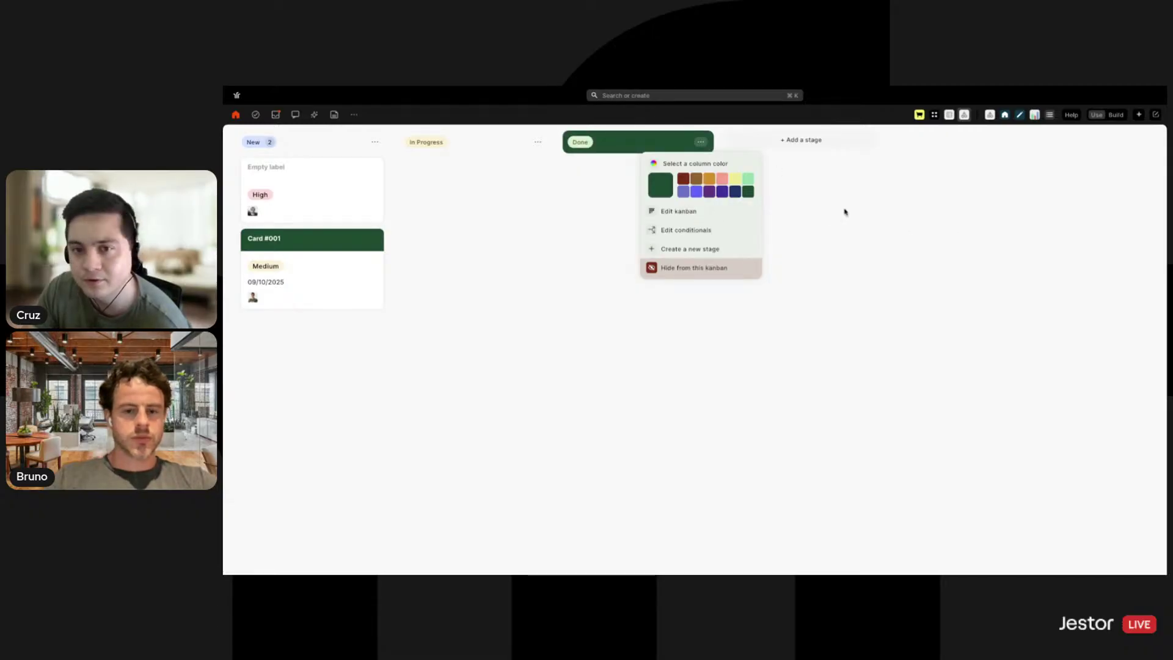
pyautogui.click(748, 185)
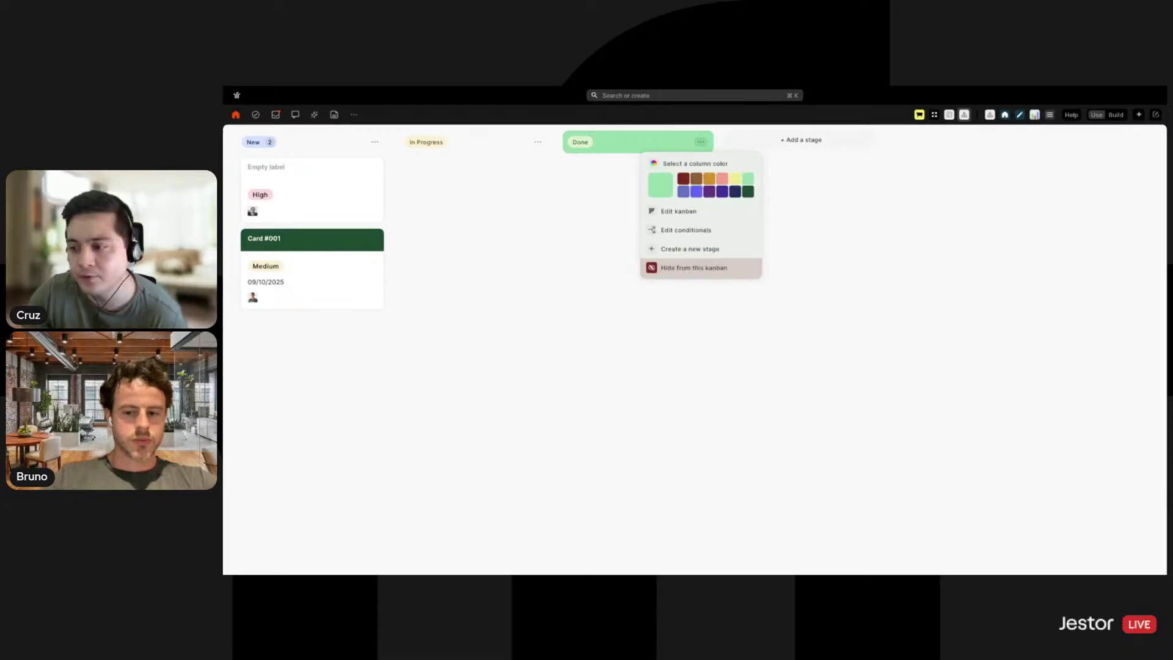
pyautogui.press('Escape')
# Try moving both cards from New to Done and back to New, and place Card #001 in Done again.
pyautogui.moveTo(343, 277); pyautogui.dragTo(657, 241)
pyautogui.moveTo(325, 214); pyautogui.dragTo(633, 275)
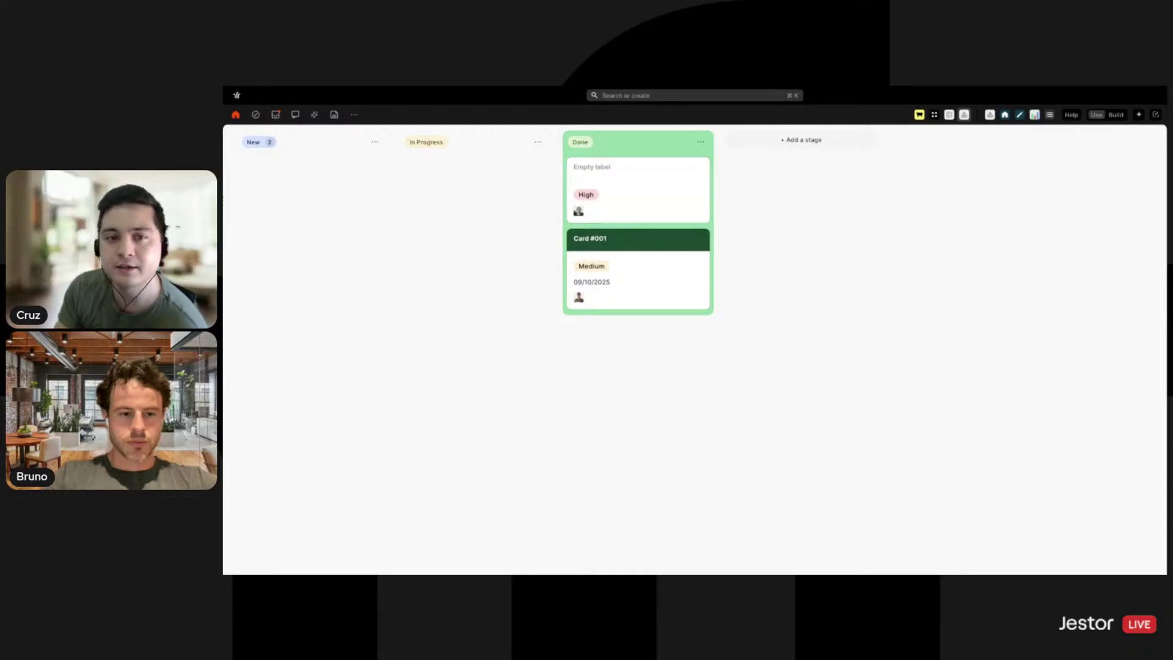
pyautogui.moveTo(666, 202); pyautogui.dragTo(362, 225)
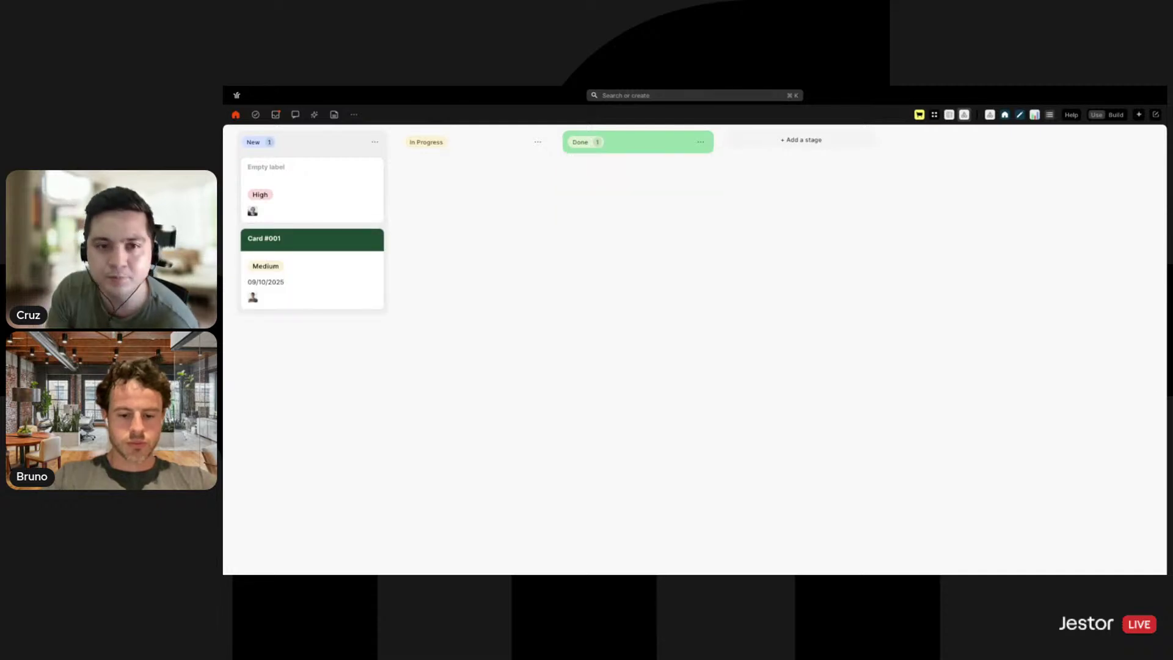
pyautogui.moveTo(347, 282); pyautogui.dragTo(672, 202)
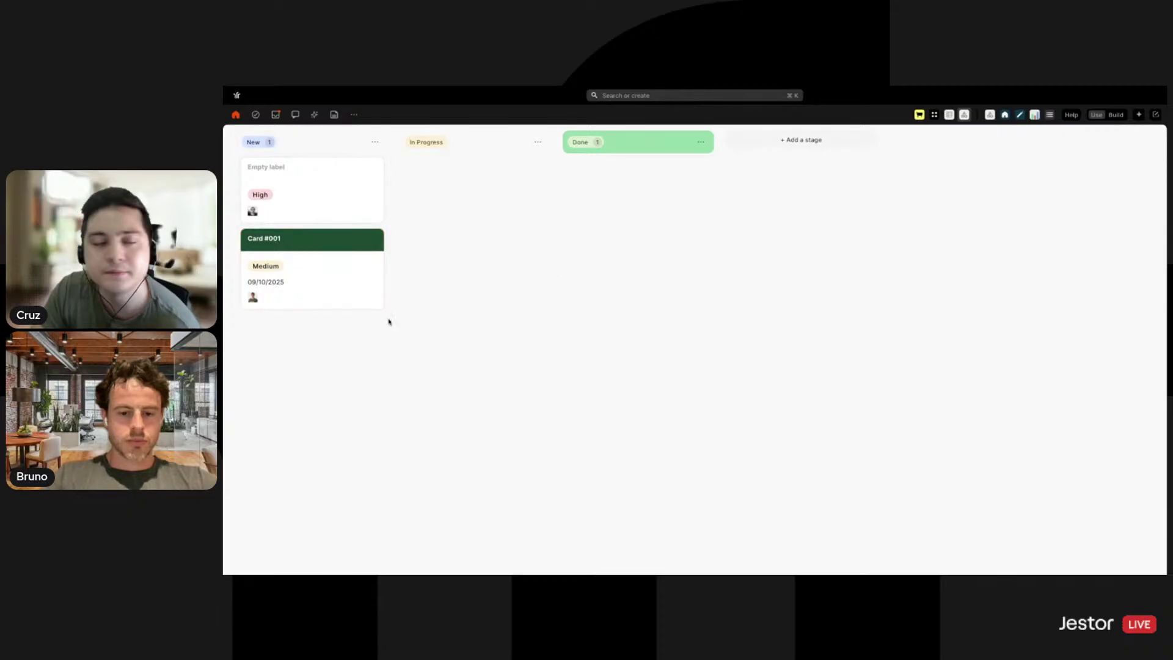
pyautogui.moveTo(347, 273); pyautogui.dragTo(636, 226)
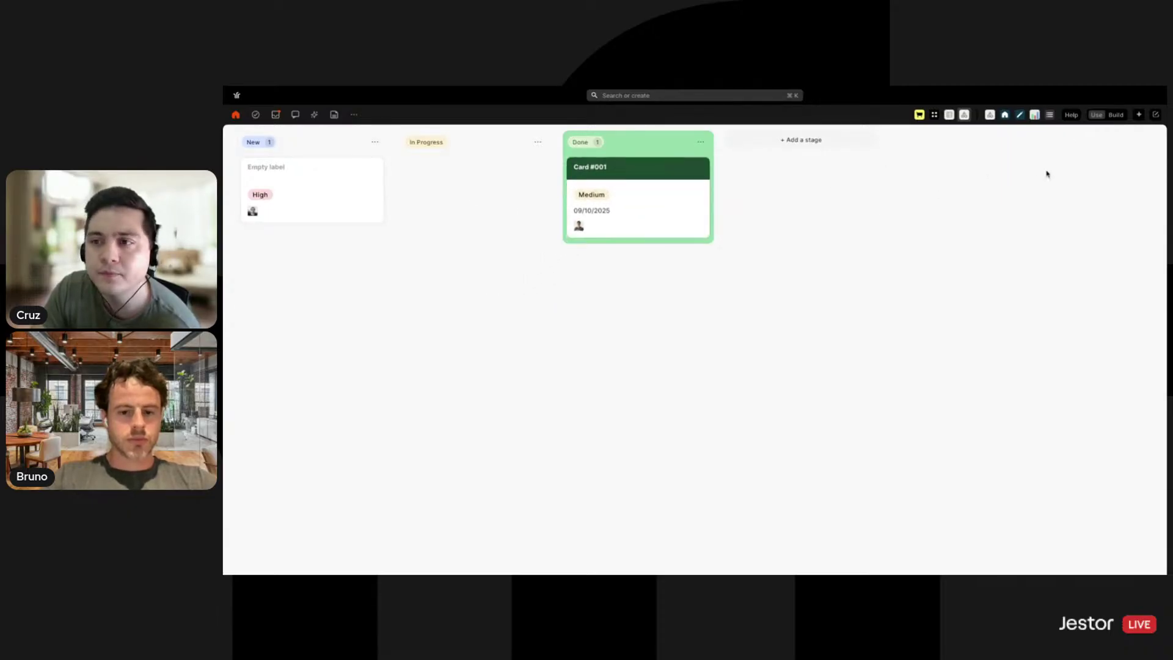
# Reopen the kanban block for editing in Build mode and set its Card size to Small.
pyautogui.click(1111, 116)
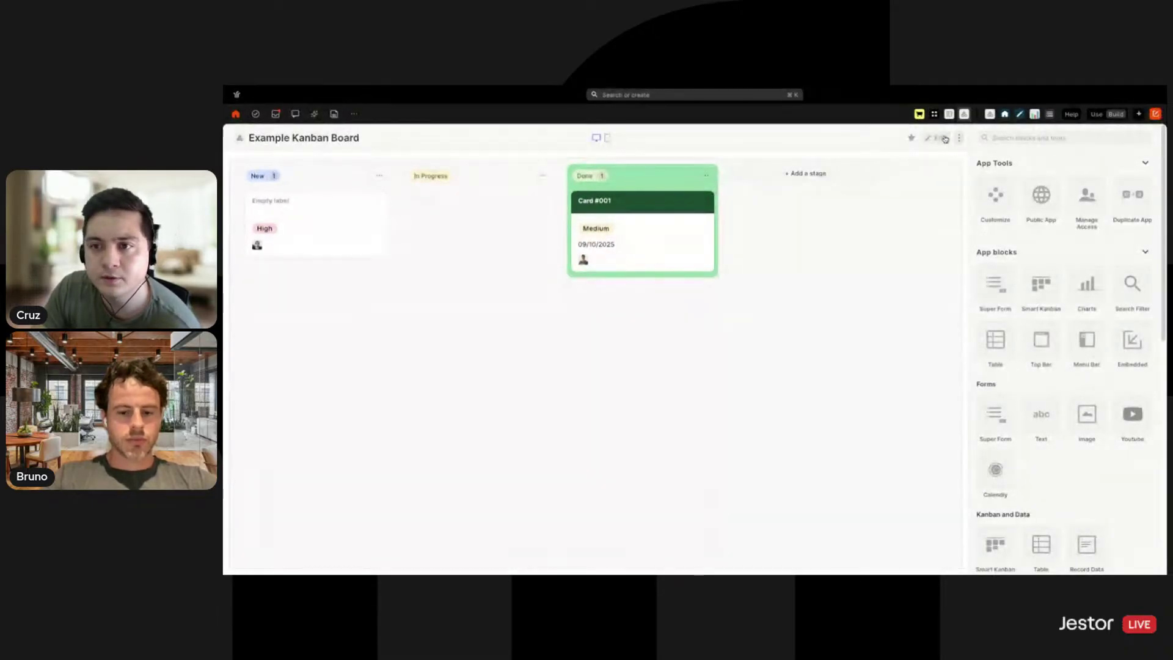
pyautogui.click(940, 139)
pyautogui.click(911, 170)
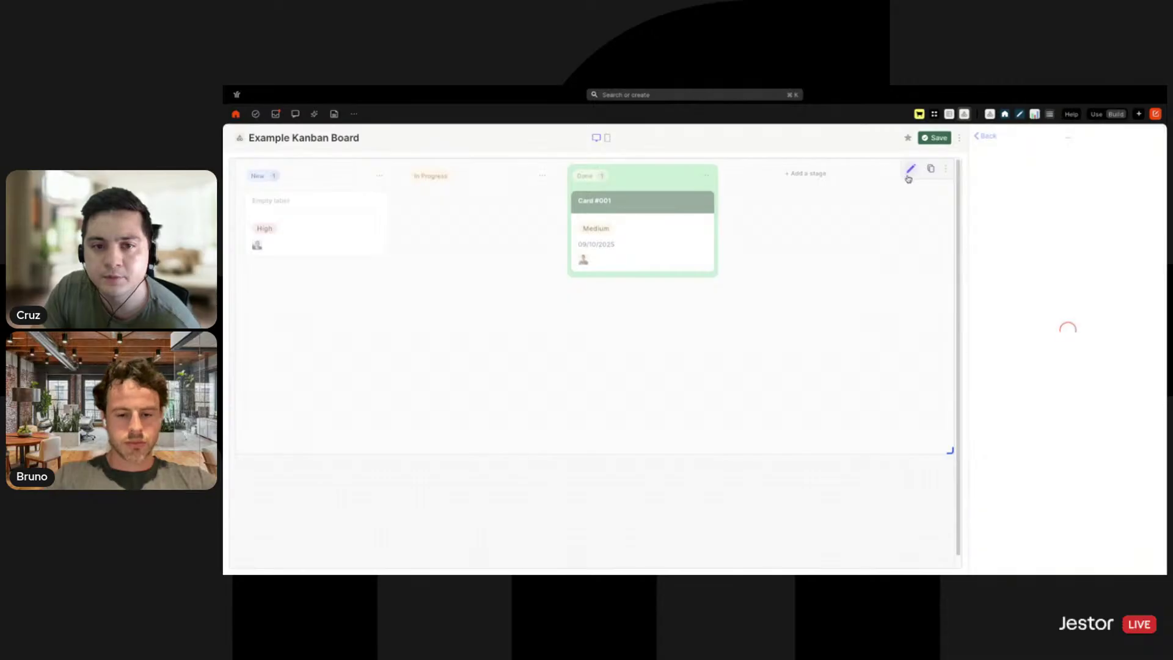
pyautogui.scroll(-15, 1111, 303)
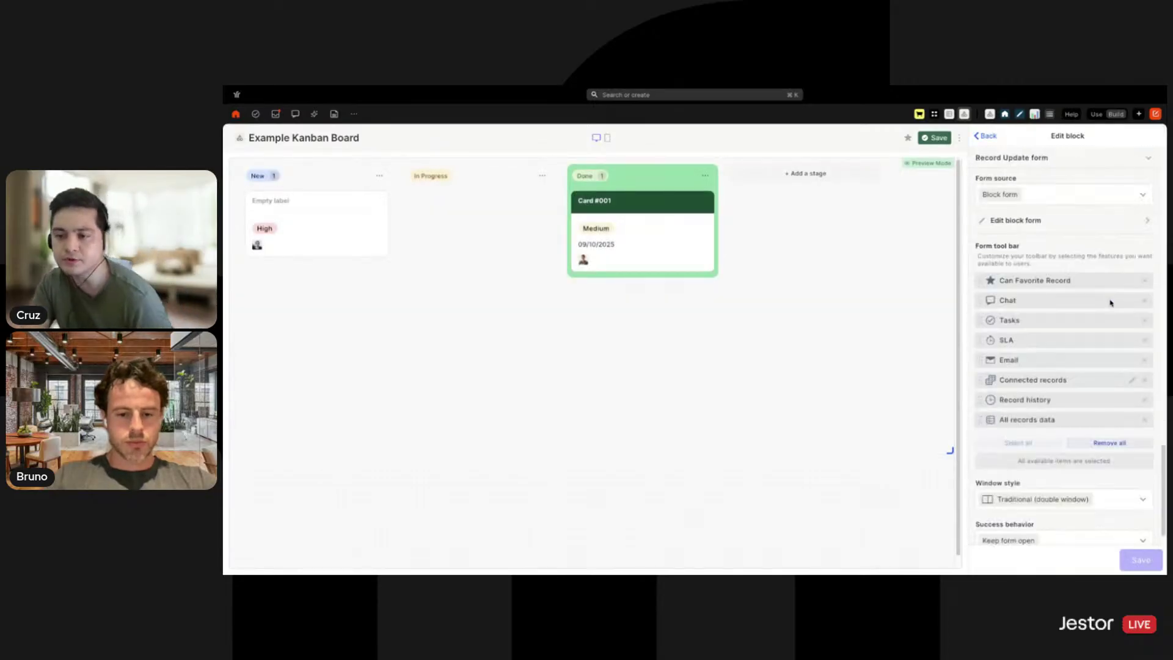
pyautogui.scroll(5, 1111, 303)
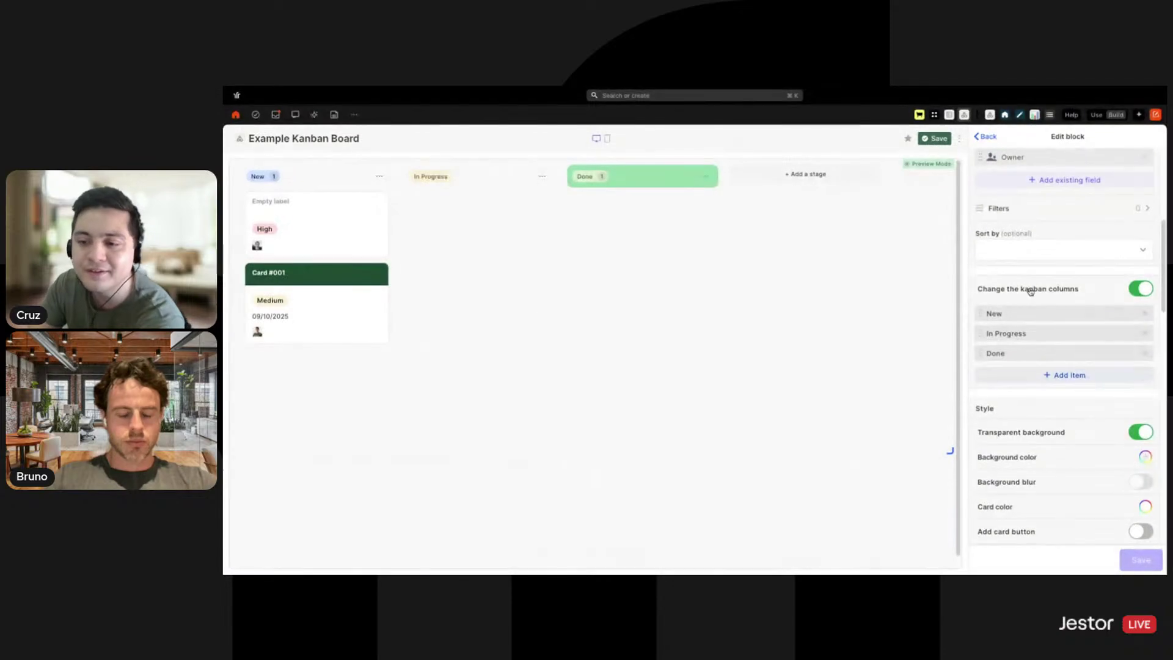
pyautogui.scroll(-8, 1031, 291)
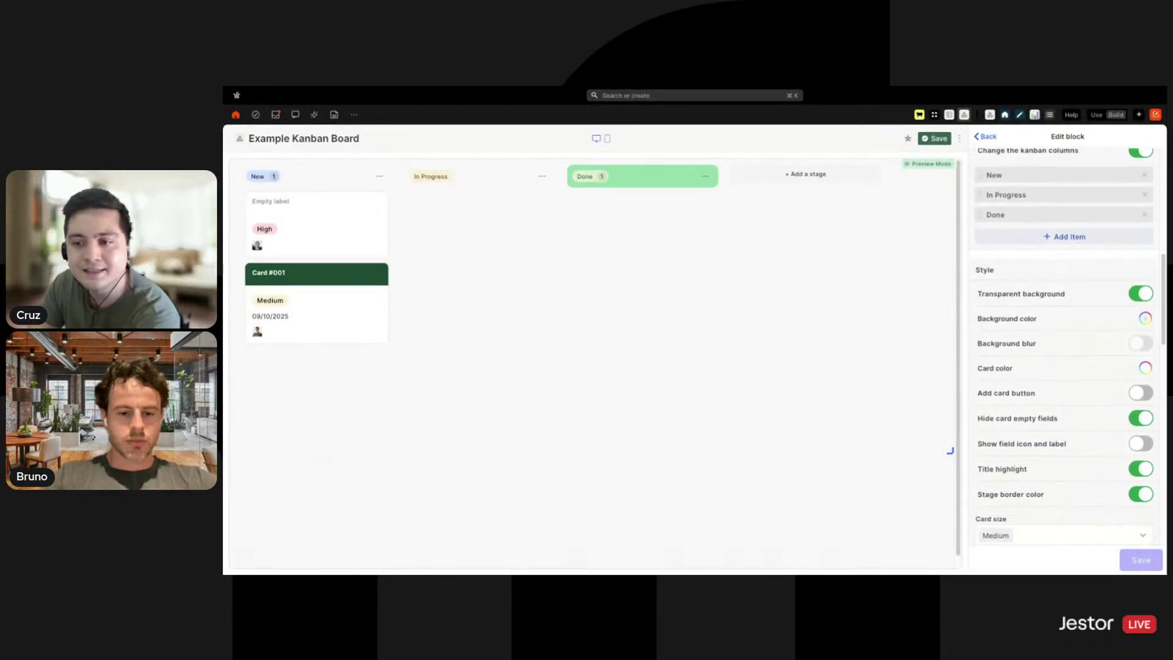
pyautogui.scroll(1, 1076, 316)
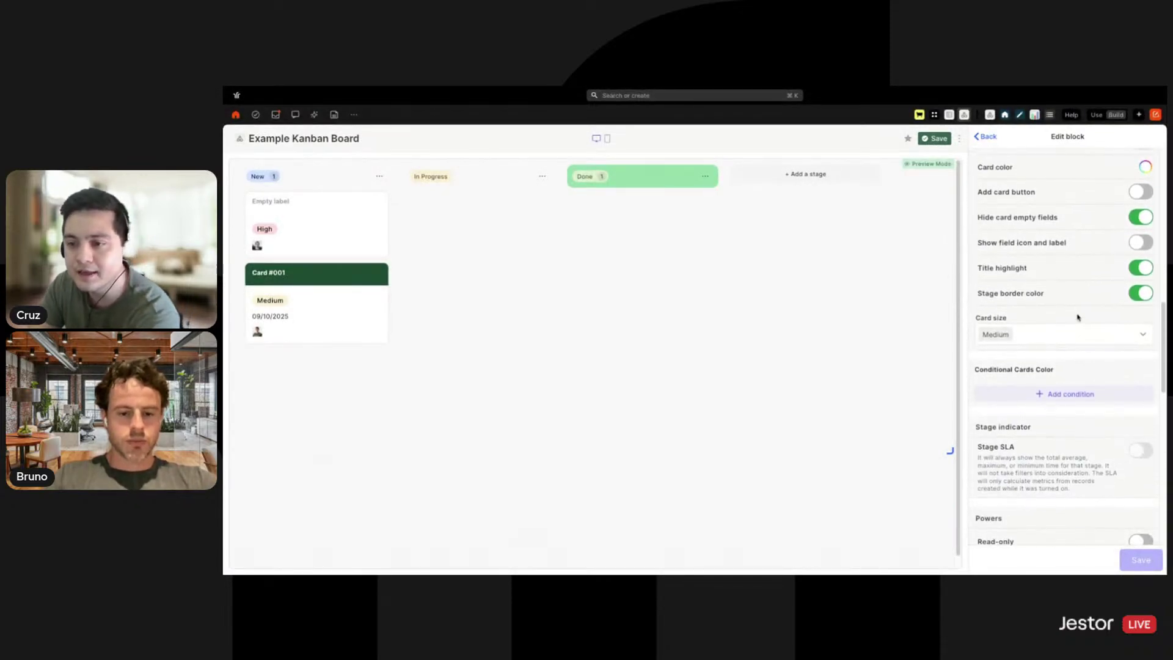
pyautogui.click(1030, 335)
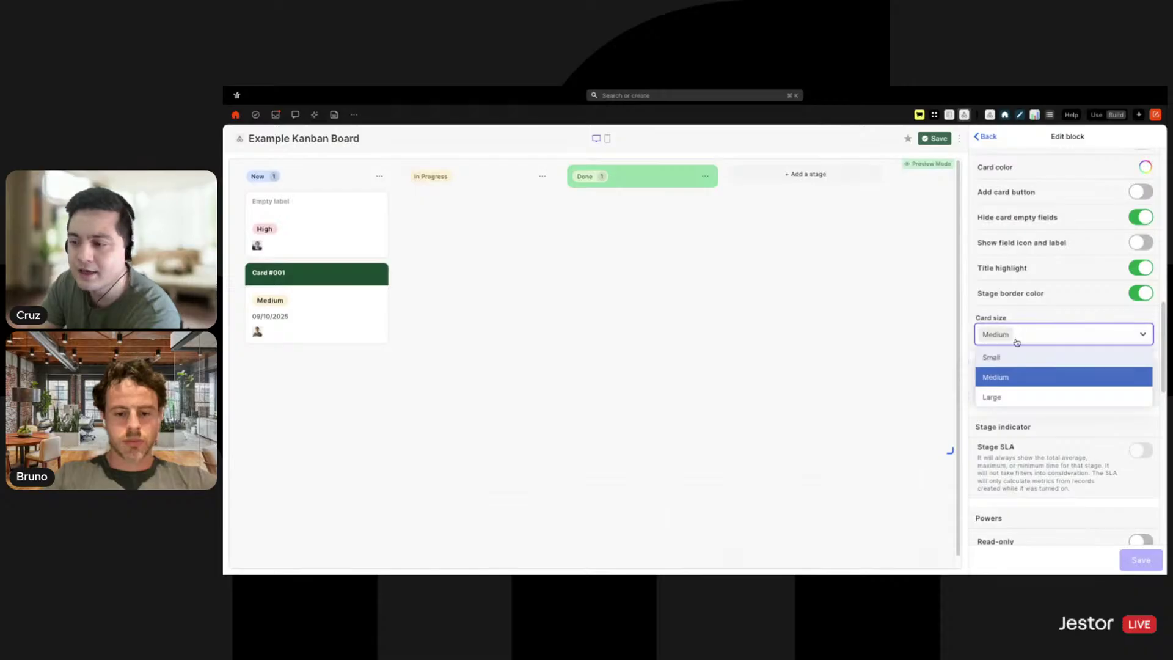
pyautogui.click(1018, 363)
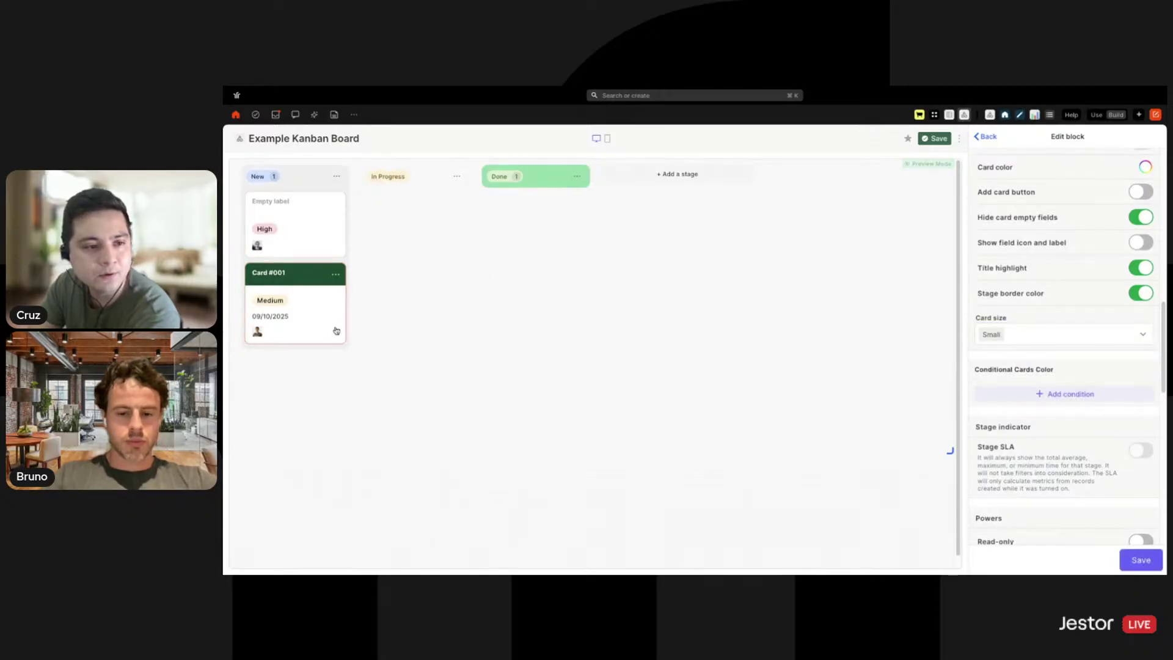
# Try the Large and Small card sizes on the kanban and restore Card size to Medium.
pyautogui.click(1056, 333)
pyautogui.click(993, 394)
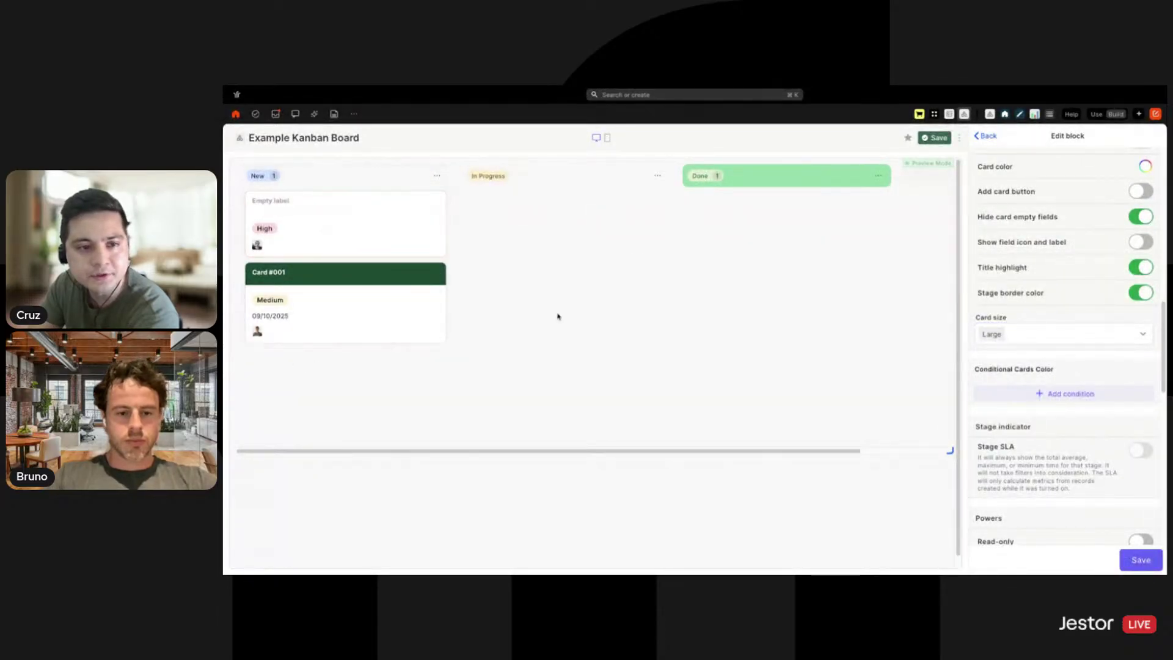
pyautogui.click(1080, 334)
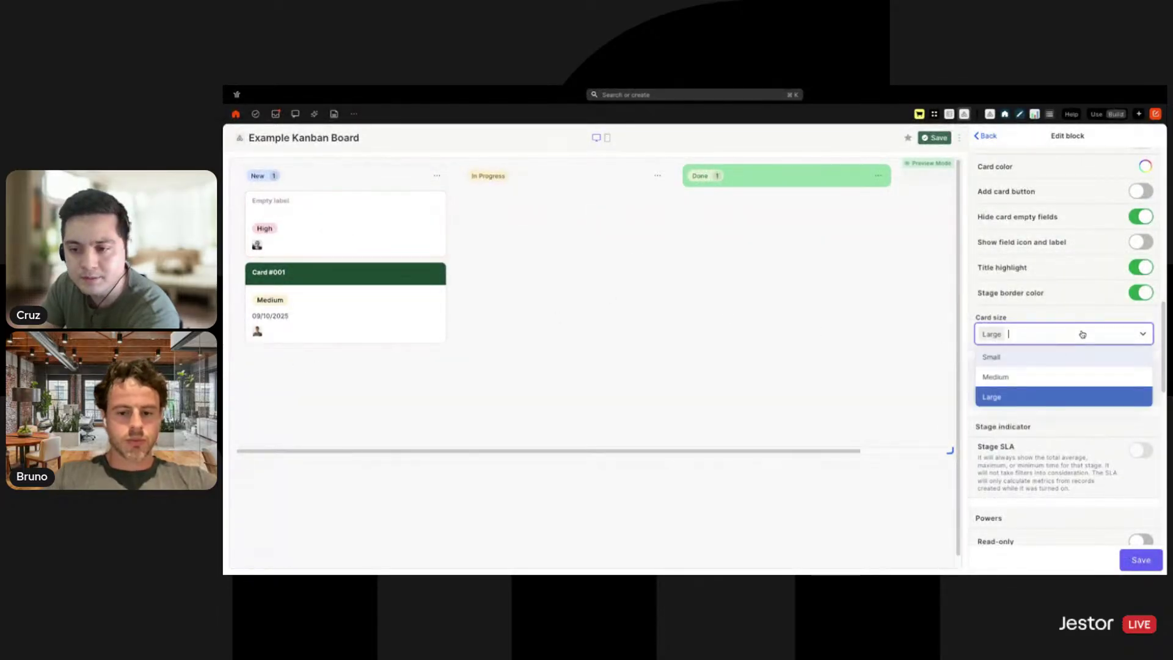
pyautogui.click(1025, 359)
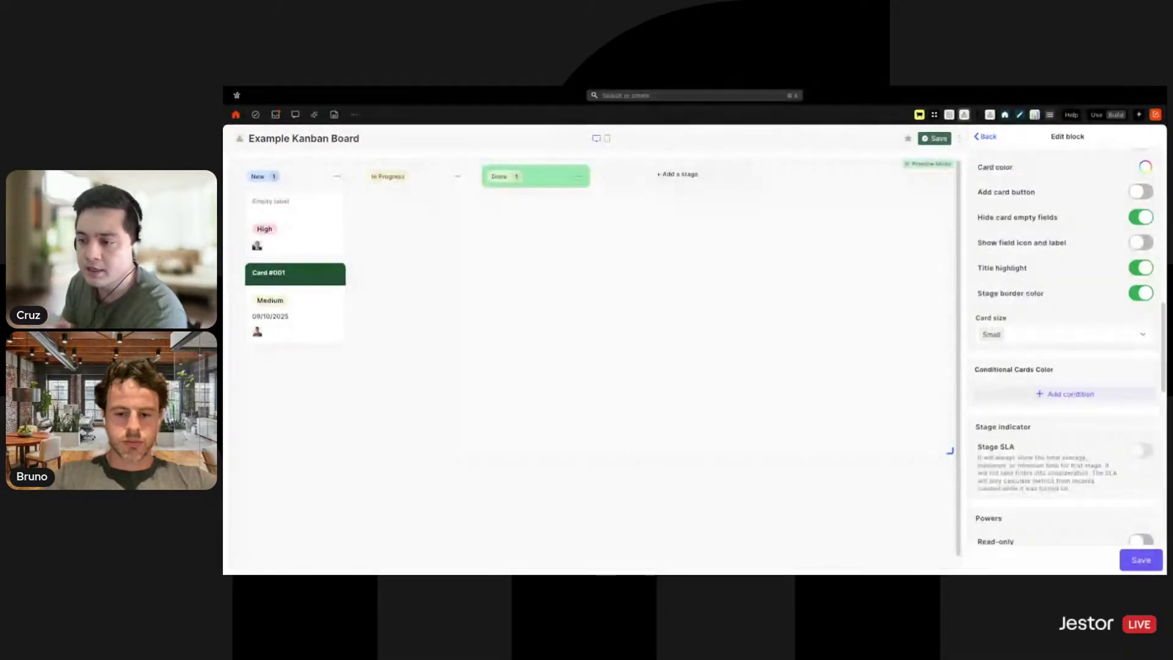
pyautogui.click(1046, 343)
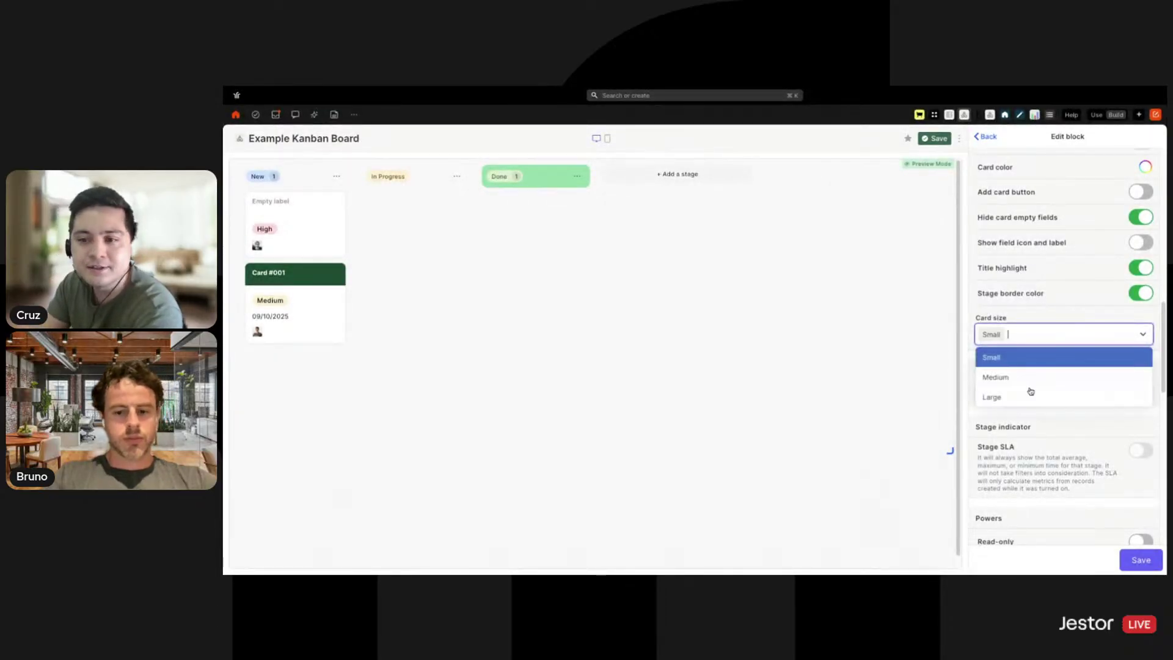
pyautogui.click(996, 378)
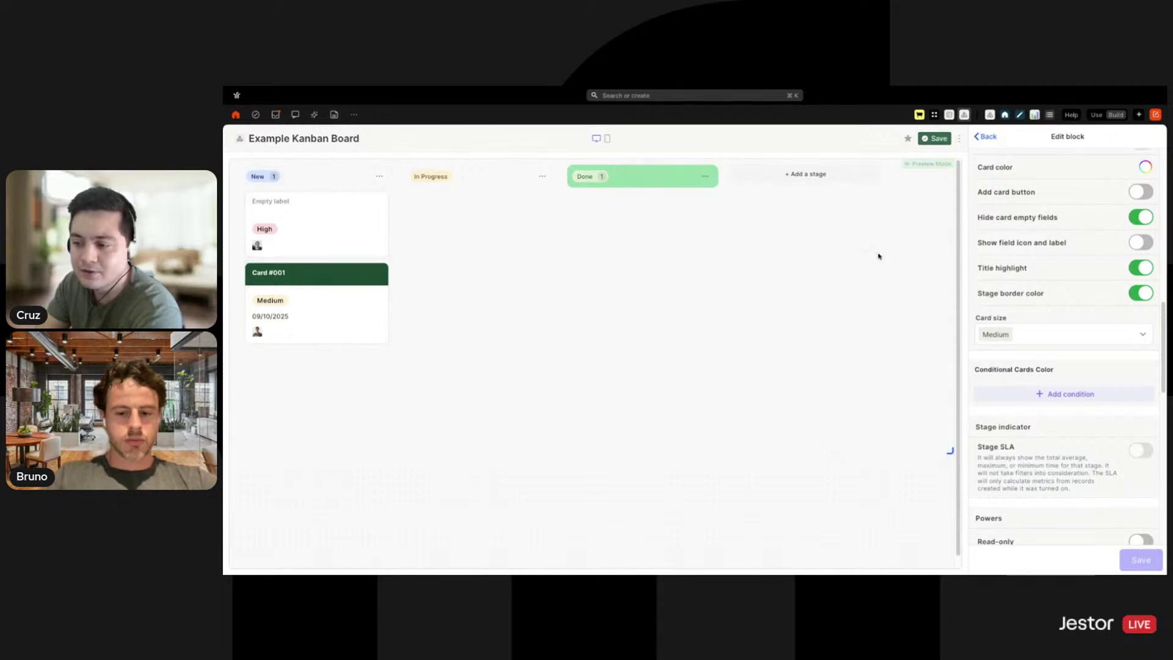
# Compare the Small, Large and Medium card sizes once more and set Card size to Small.
pyautogui.click(1097, 334)
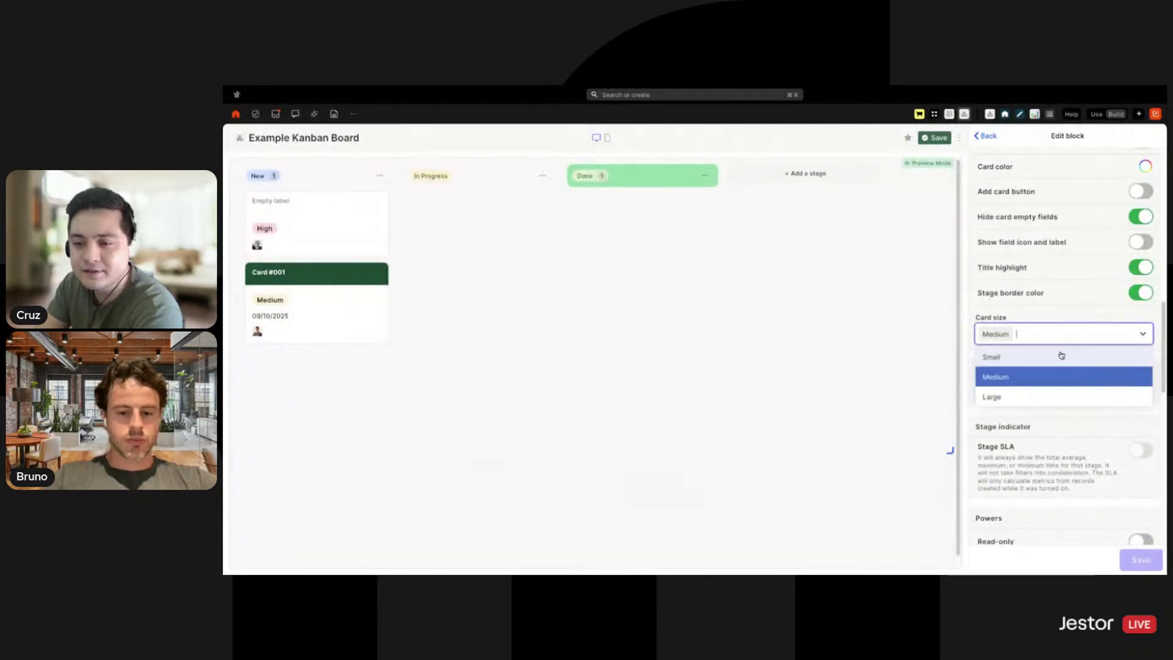
pyautogui.click(1060, 355)
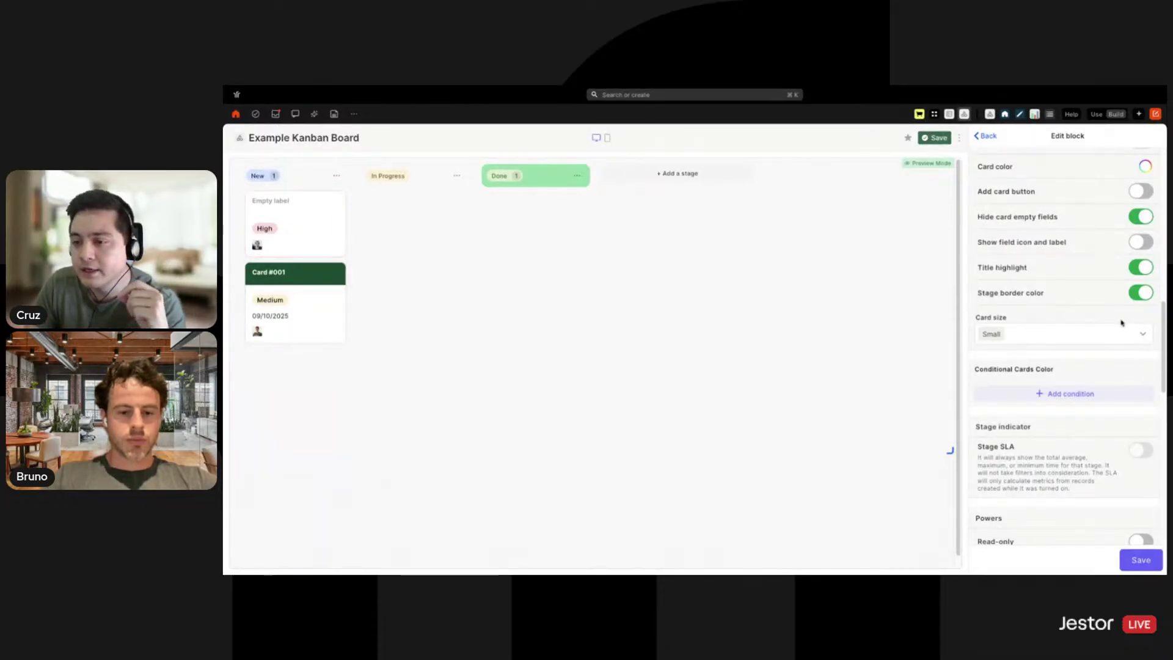
pyautogui.click(1094, 339)
pyautogui.click(1006, 397)
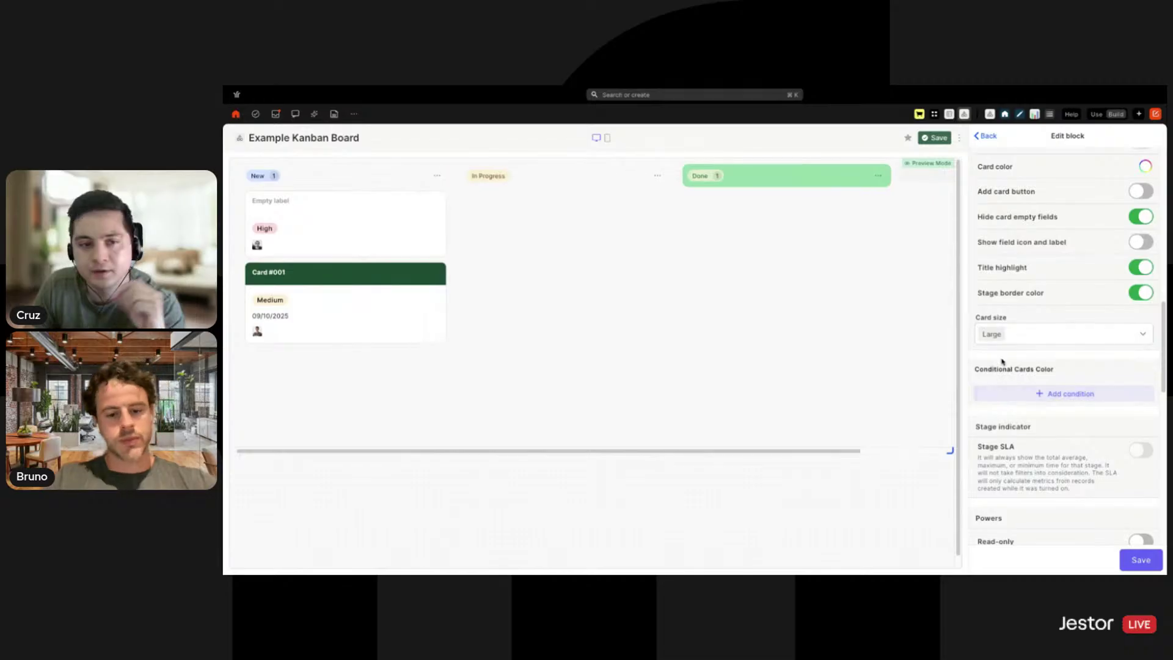
pyautogui.click(1094, 333)
pyautogui.click(1038, 374)
pyautogui.click(1037, 344)
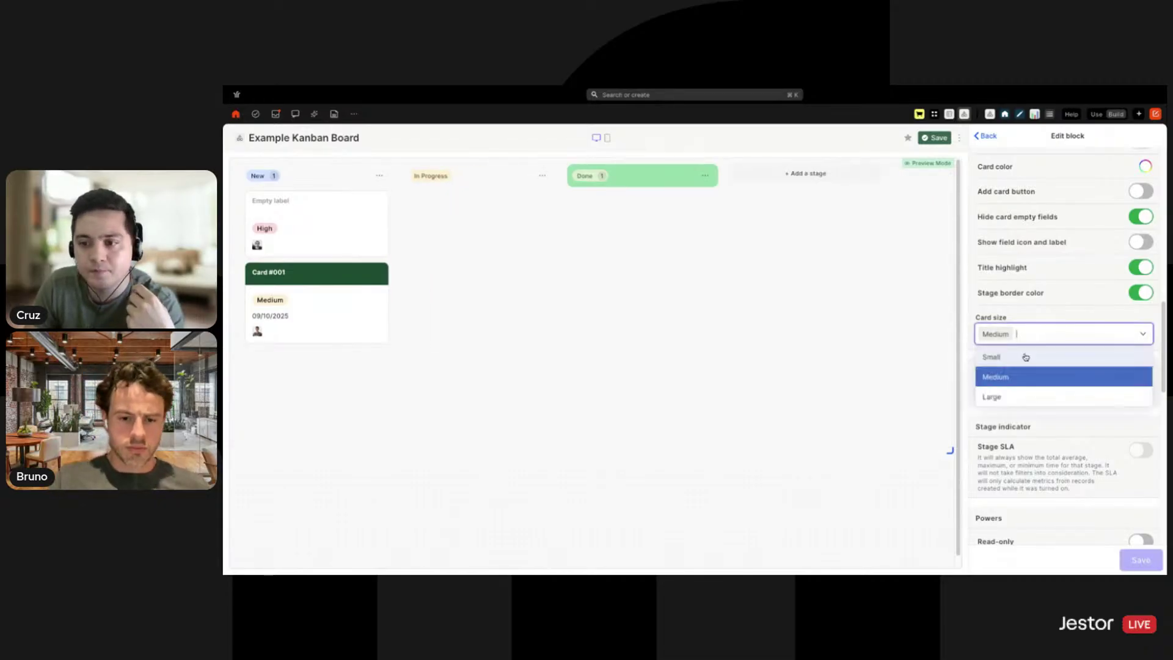
pyautogui.click(1024, 354)
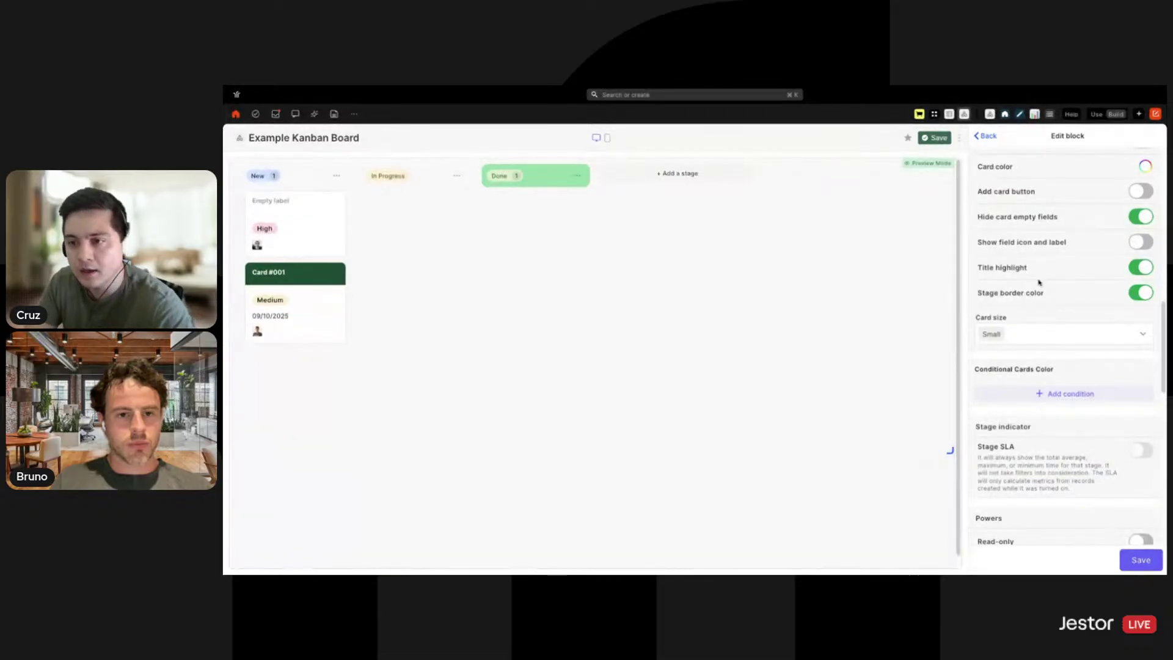
# Add a conditional card color to the kanban block and set its color to light green.
pyautogui.scroll(3, 1038, 278)
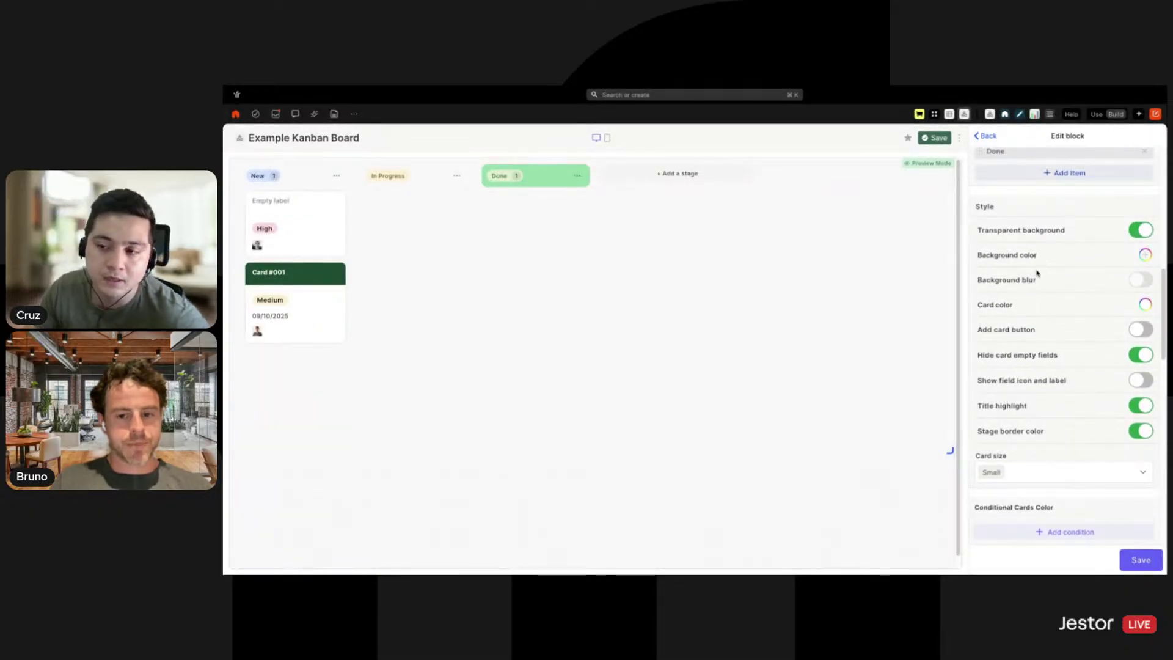
pyautogui.scroll(-5, 1039, 271)
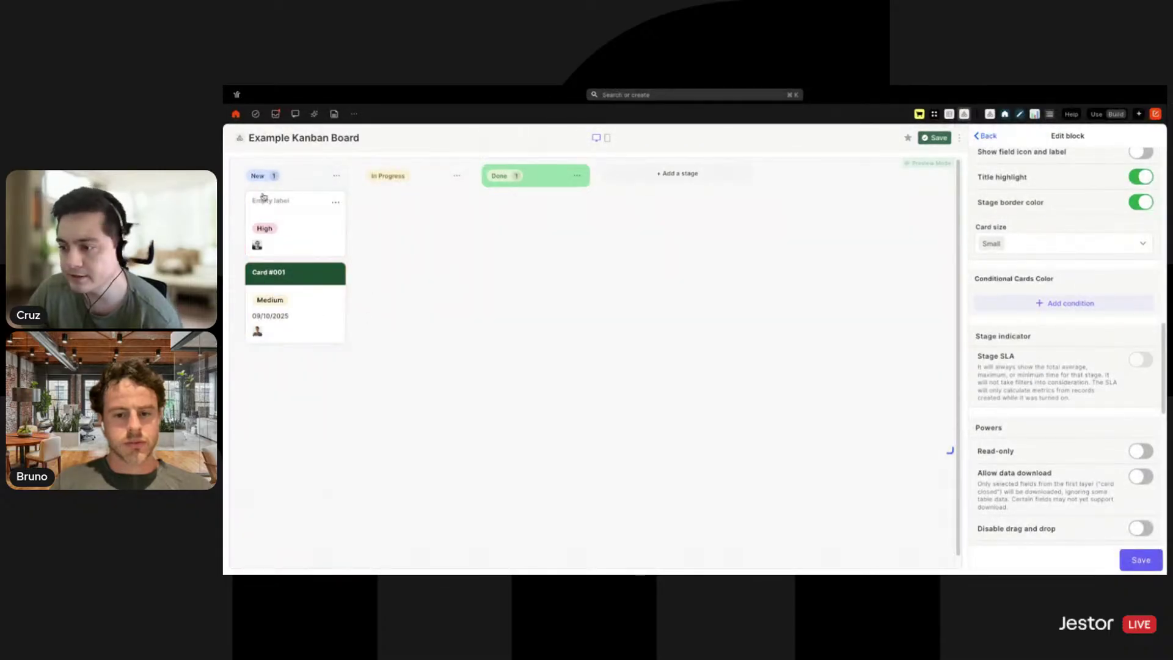
pyautogui.click(1079, 305)
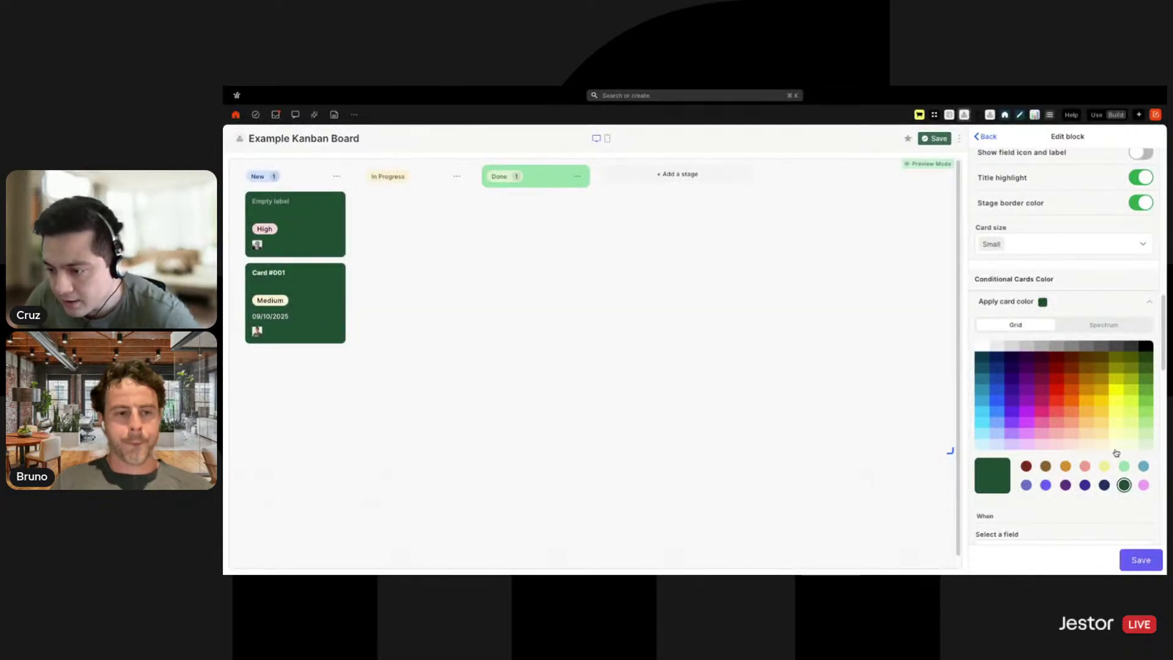
pyautogui.click(1146, 448)
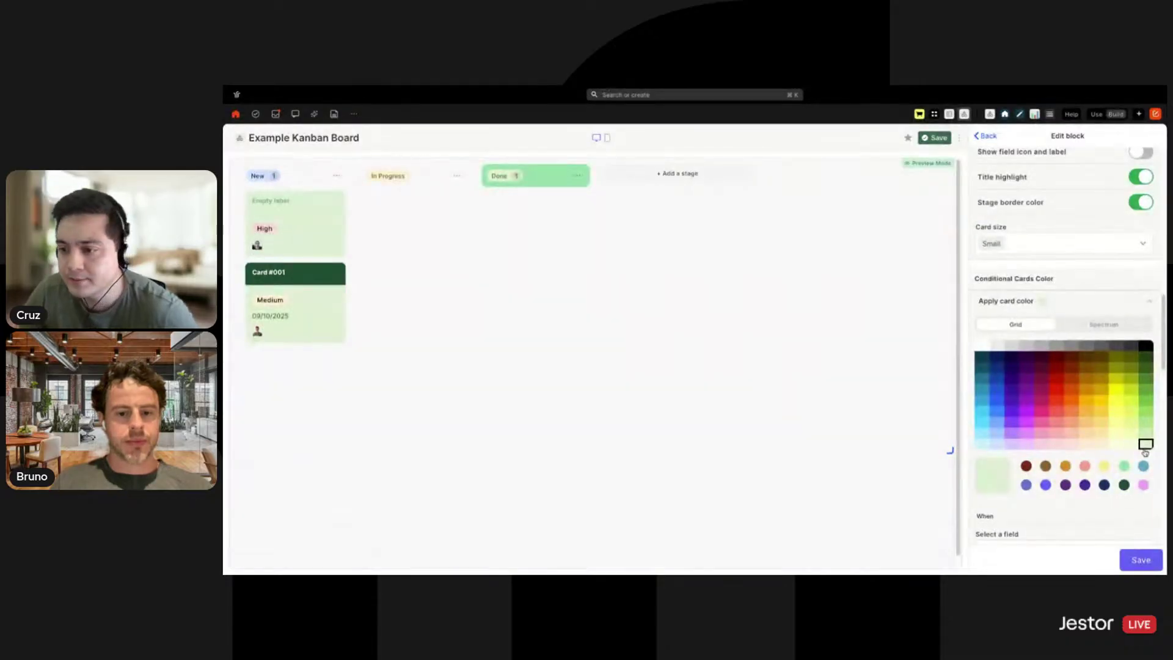
# Set the card color condition's rule to Owner, Has any of, Logged user.
pyautogui.scroll(-3, 1093, 362)
pyautogui.scroll(1, 1081, 357)
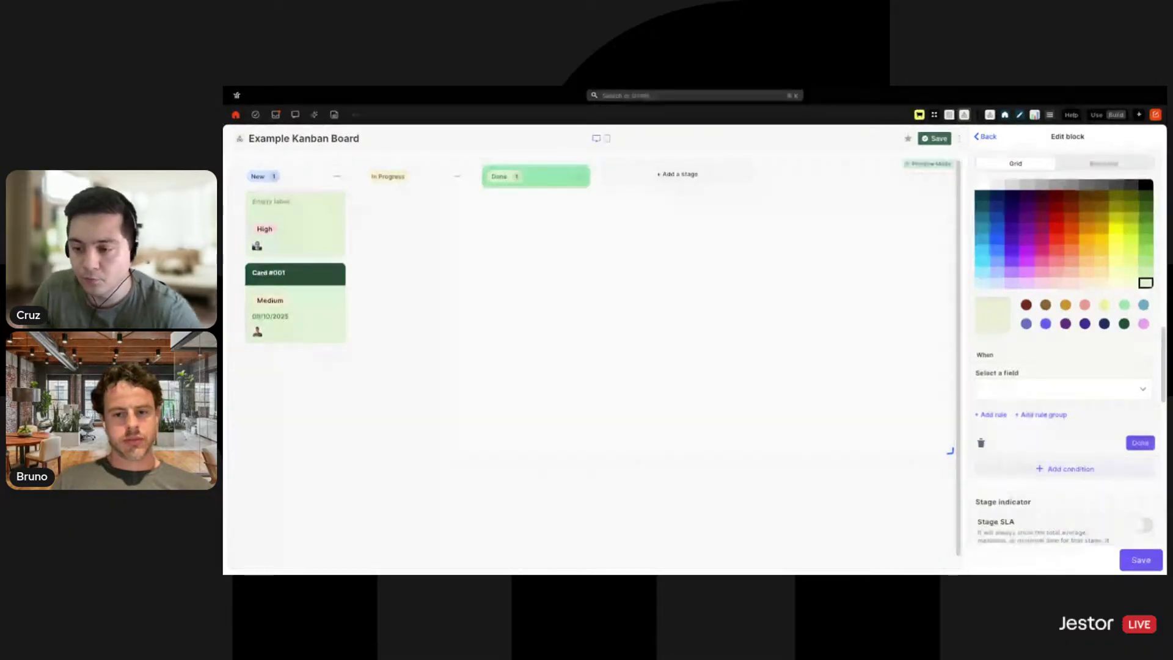
pyautogui.click(1090, 394)
pyautogui.scroll(-2, 1047, 415)
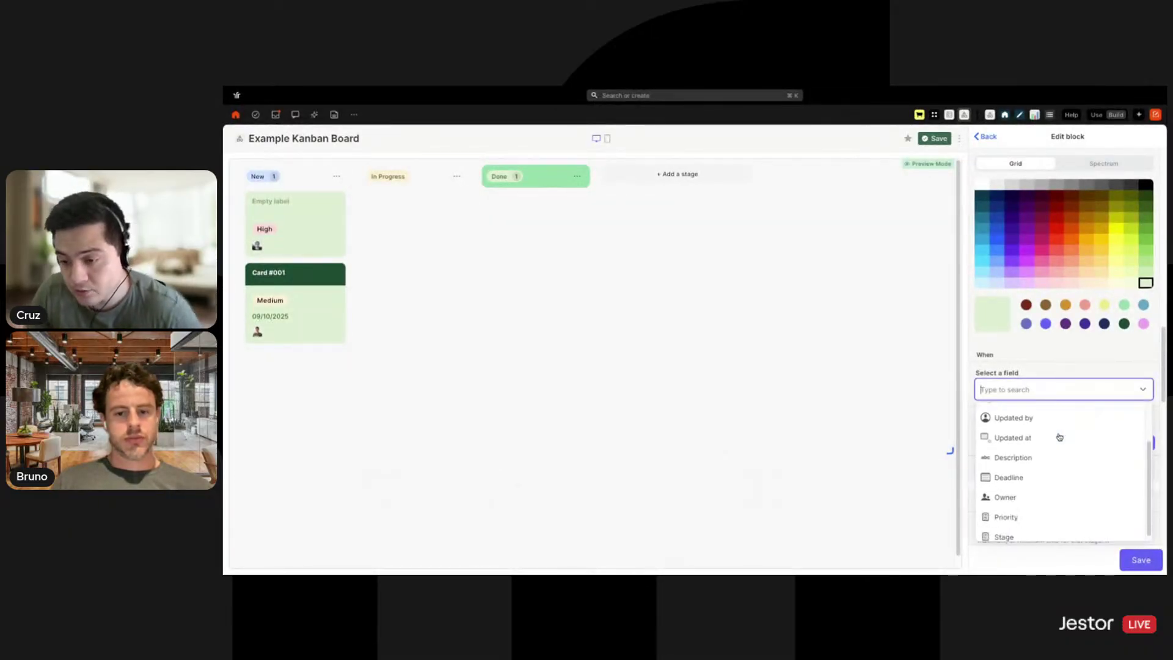
pyautogui.click(1039, 494)
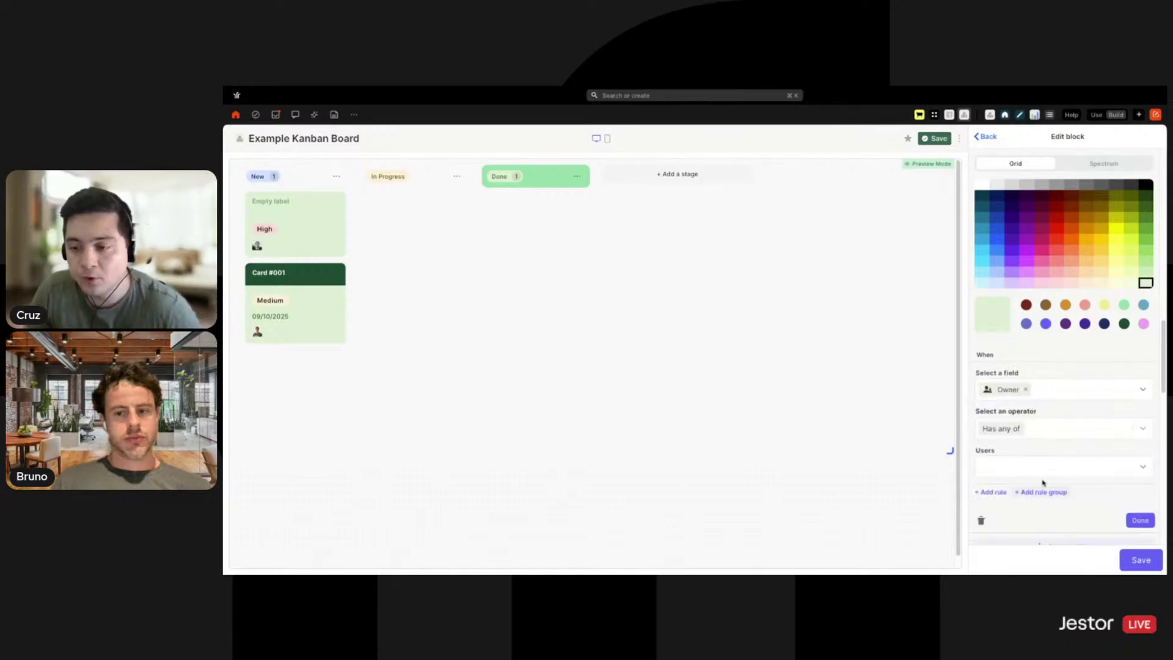
pyautogui.click(1025, 464)
pyautogui.click(1006, 487)
pyautogui.click(1076, 450)
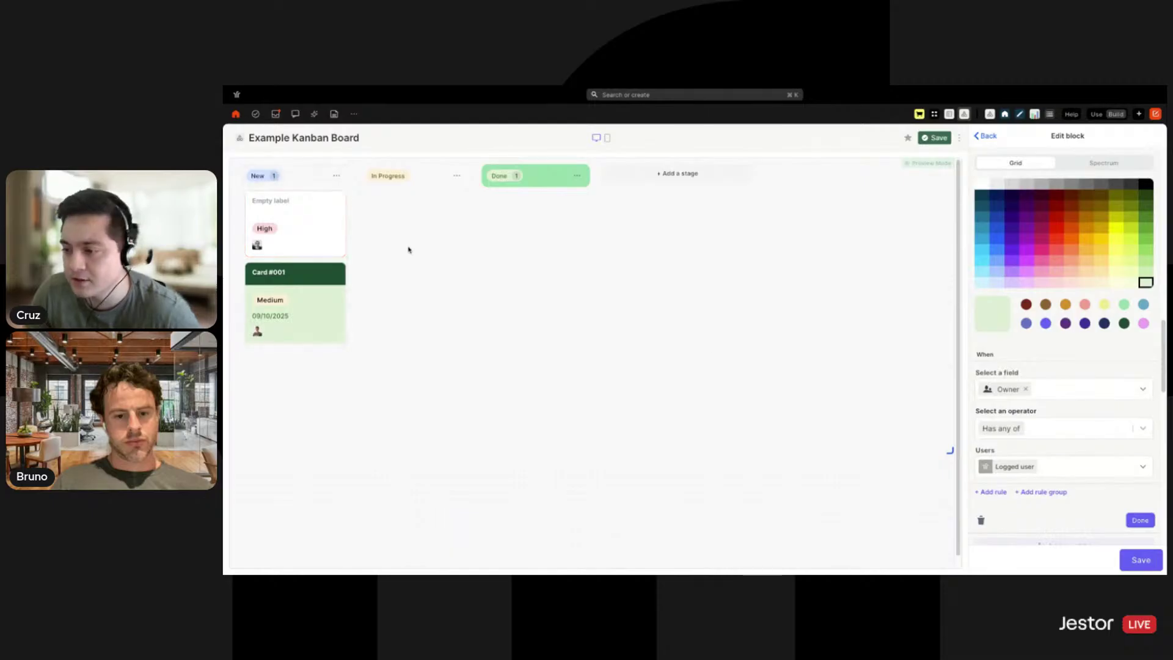
# Change the condition's color to light pink and its rule to Deadline, Is before, Today, saving the block.
pyautogui.scroll(-1, 1045, 441)
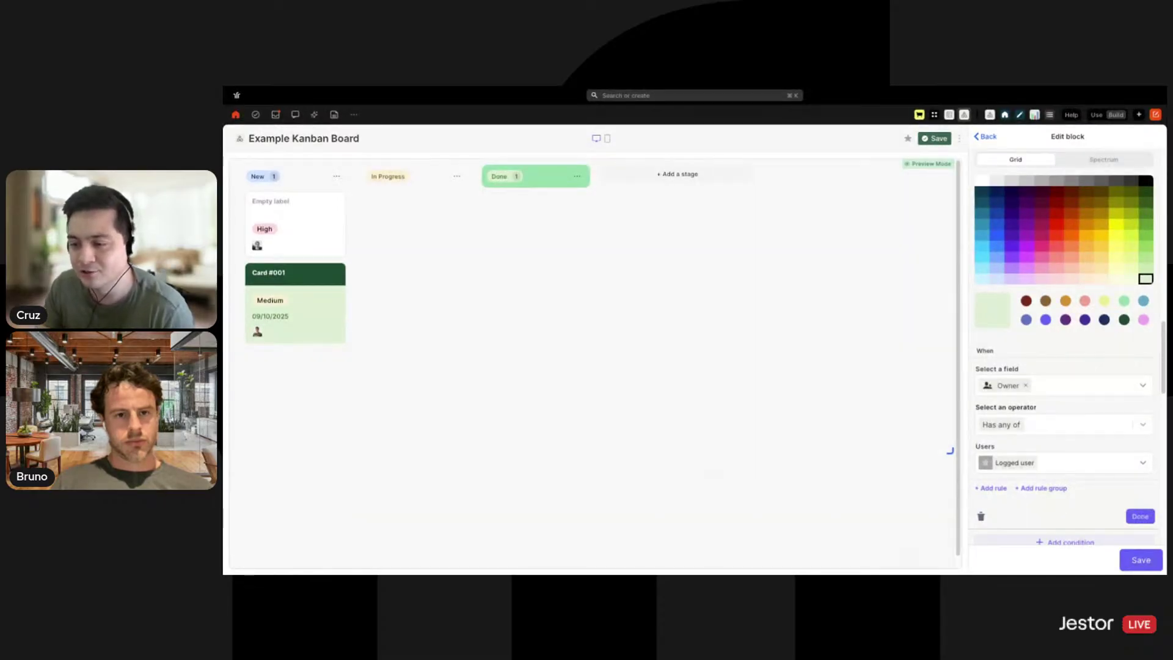
pyautogui.click(1056, 278)
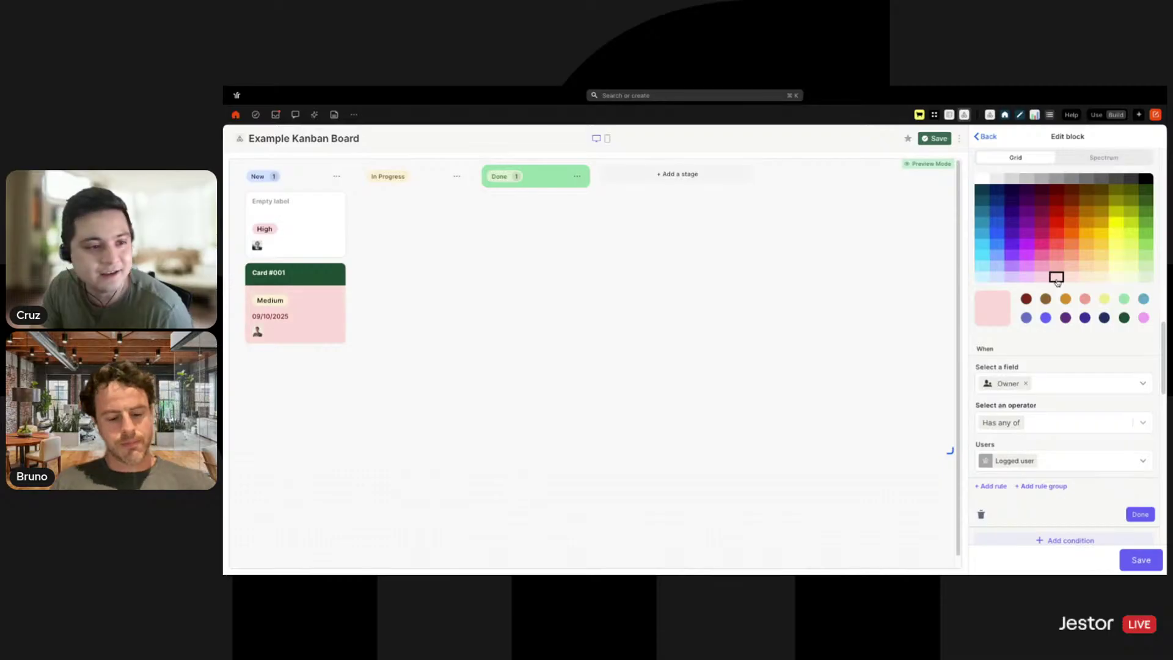
pyautogui.click(1056, 391)
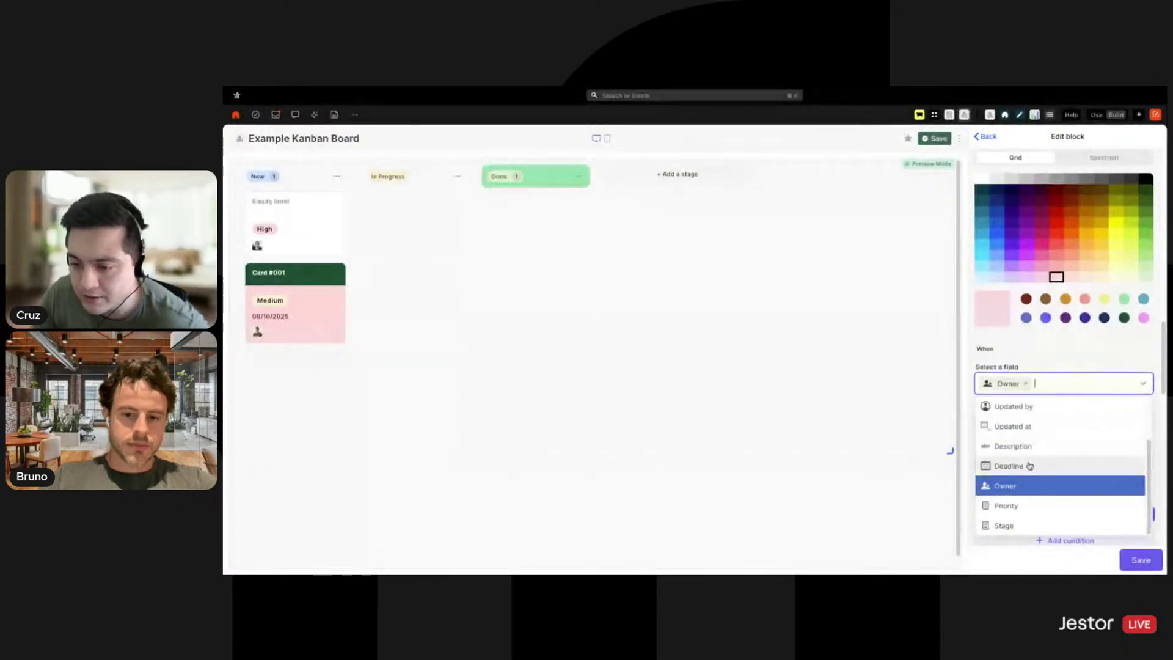
pyautogui.click(1029, 464)
pyautogui.click(1035, 427)
pyautogui.click(1019, 505)
pyautogui.click(1035, 468)
pyautogui.click(998, 370)
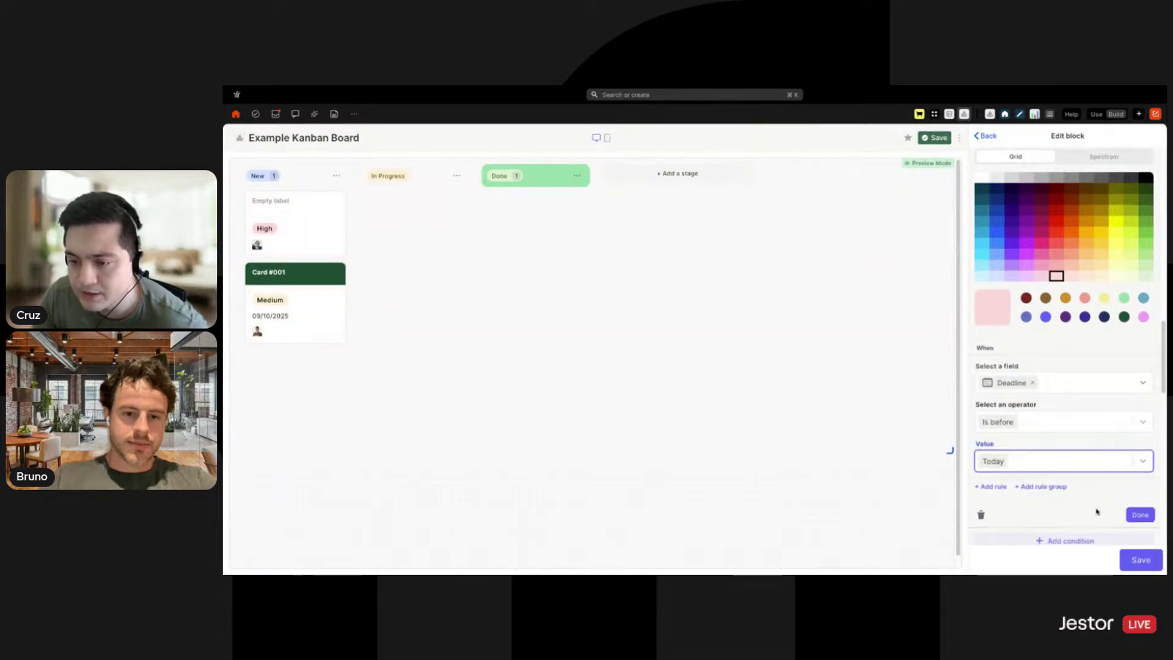
pyautogui.click(1127, 560)
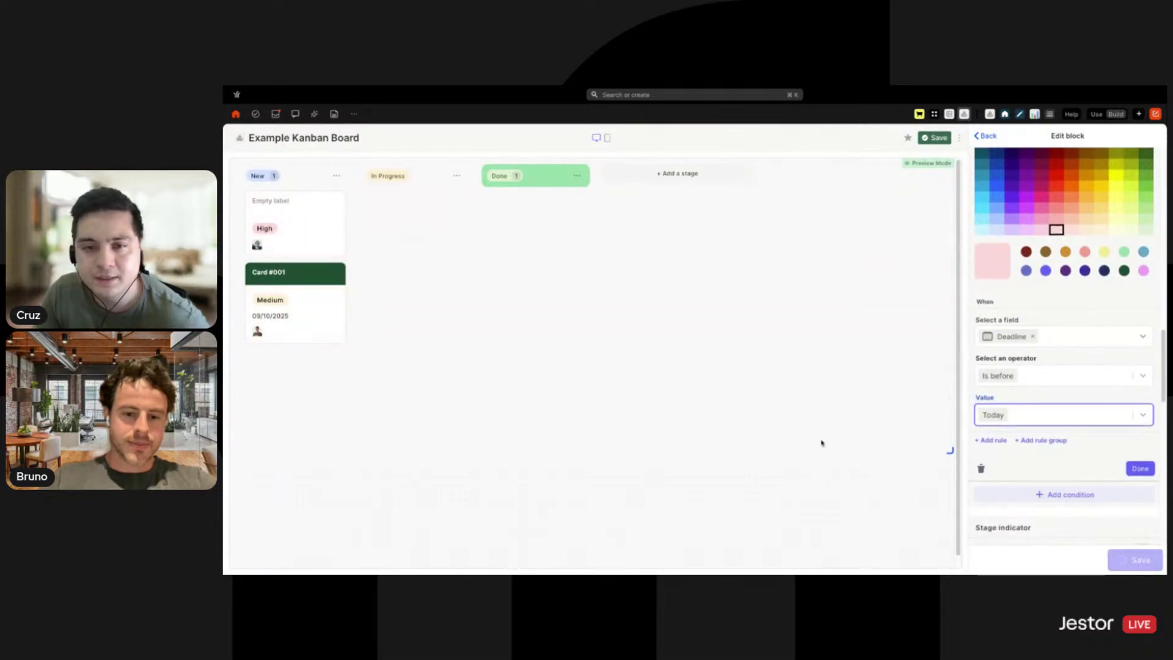
# Set the Deadline of Card #001 to 09/01/2025 in its record and return to the board.
pyautogui.click(314, 286)
pyautogui.click(554, 245)
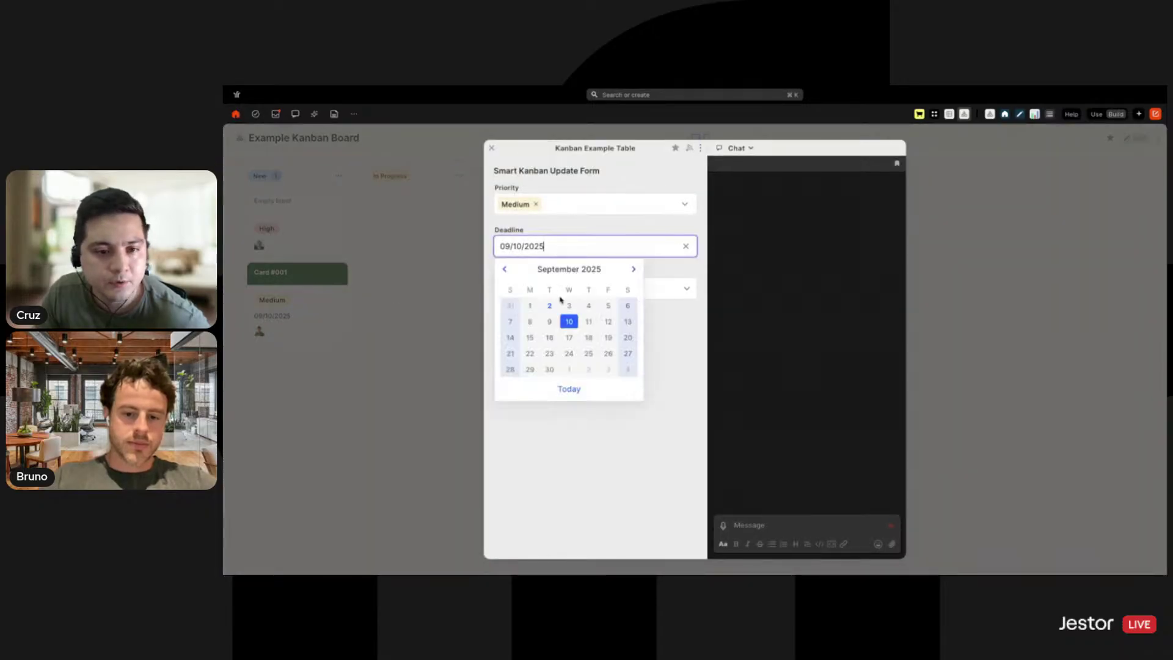
pyautogui.click(529, 306)
pyautogui.click(688, 541)
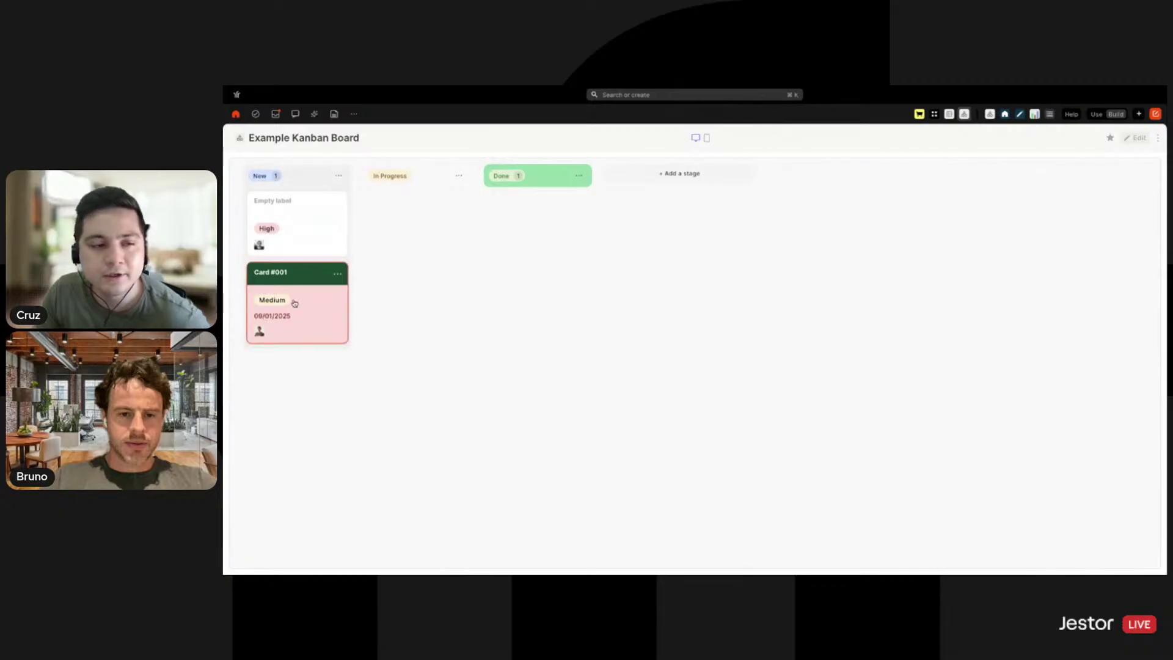
# Try moving Card #001 from New to Done, and open and close its record.
pyautogui.moveTo(319, 328); pyautogui.dragTo(538, 238)
pyautogui.click(552, 252)
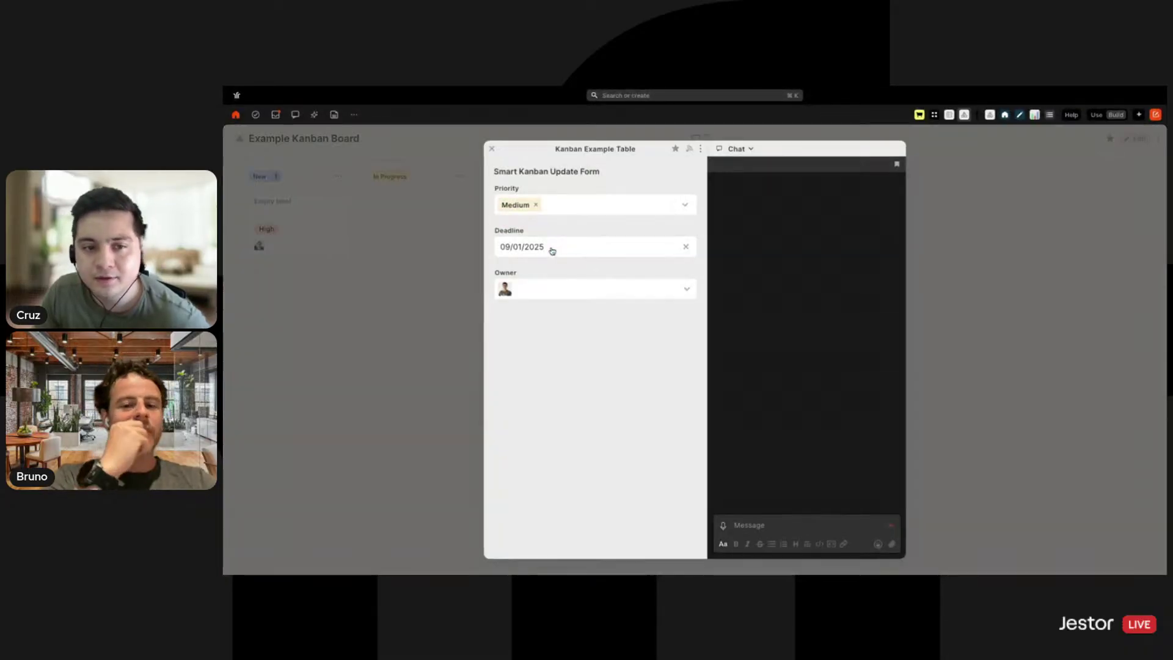
pyautogui.click(1007, 230)
# Reopen the kanban block's card color condition for editing and add a second rule joined with And.
pyautogui.click(1135, 139)
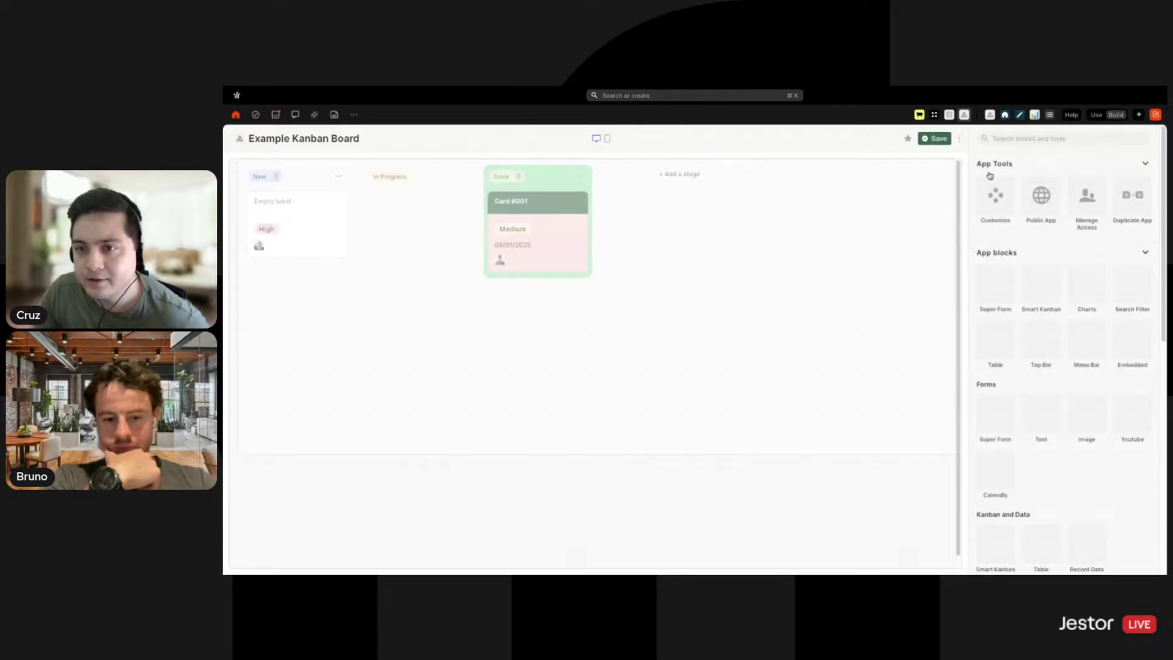
pyautogui.click(865, 268)
pyautogui.scroll(-12, 1064, 371)
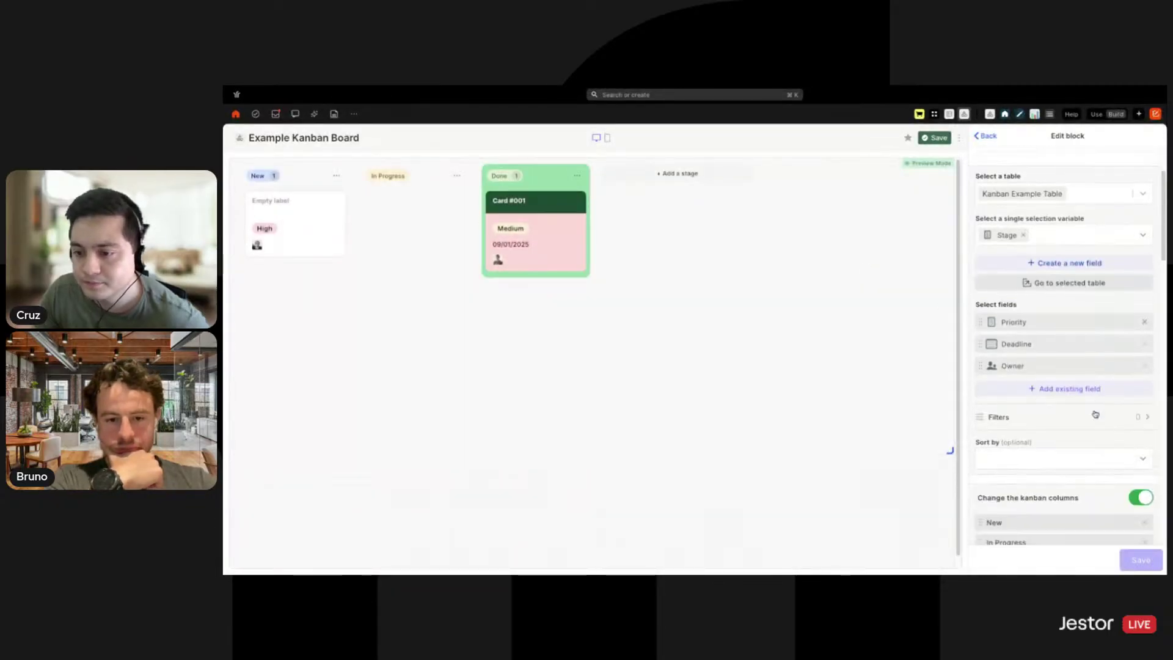
pyautogui.click(1074, 304)
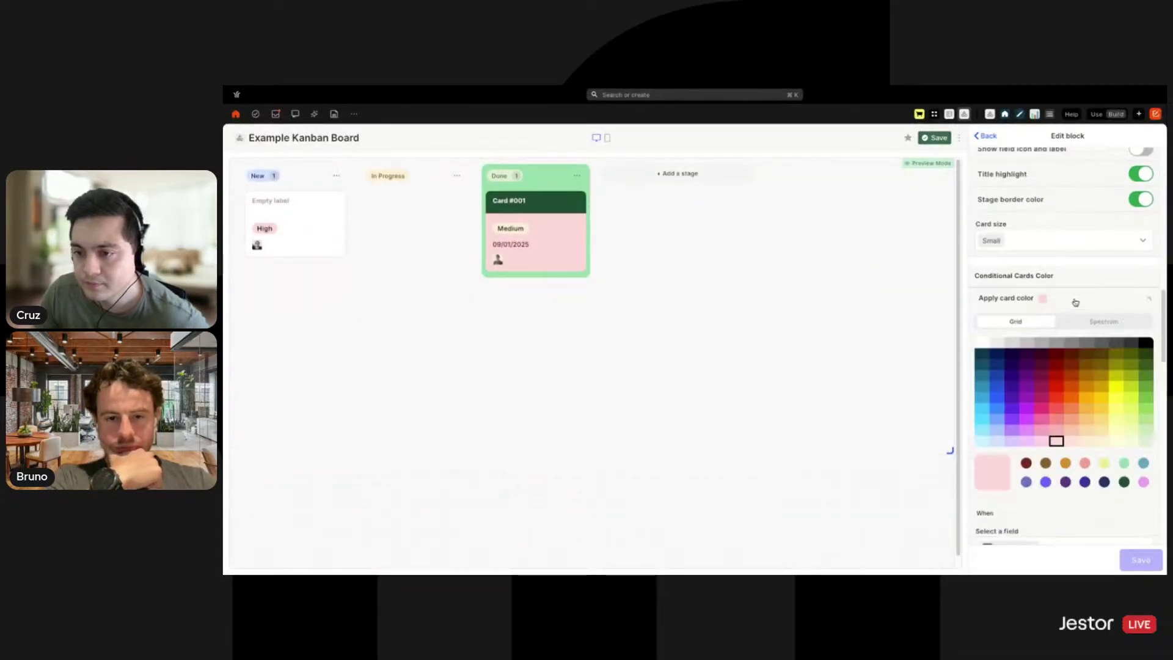
pyautogui.scroll(-3, 1051, 366)
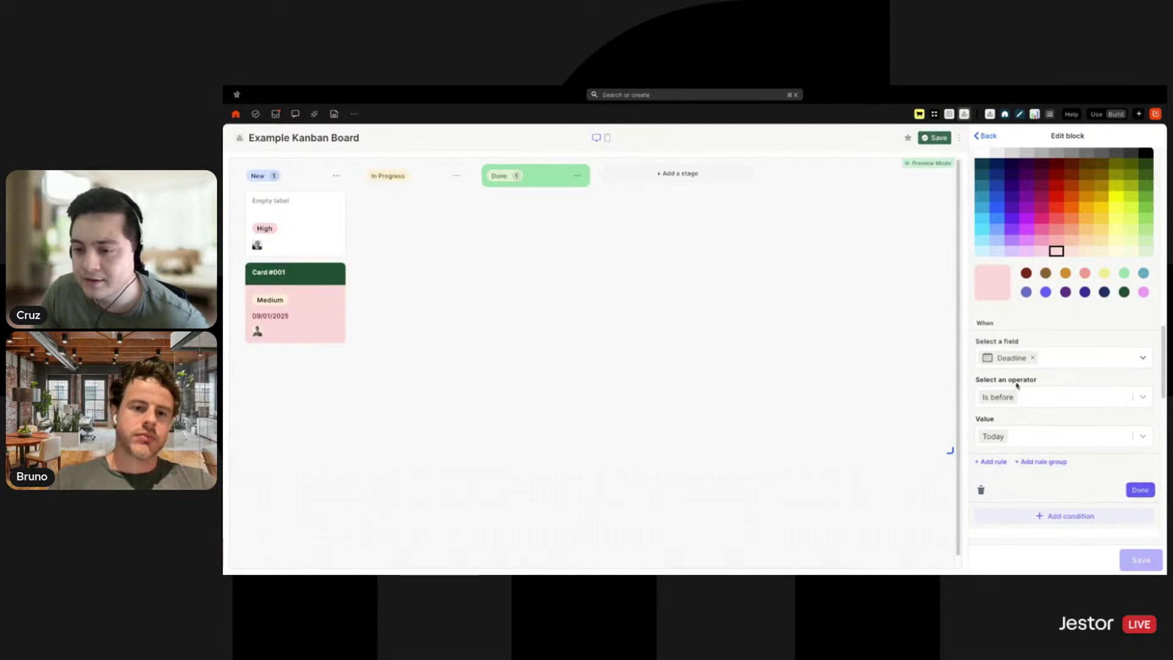
pyautogui.click(992, 461)
pyautogui.scroll(-1, 1005, 445)
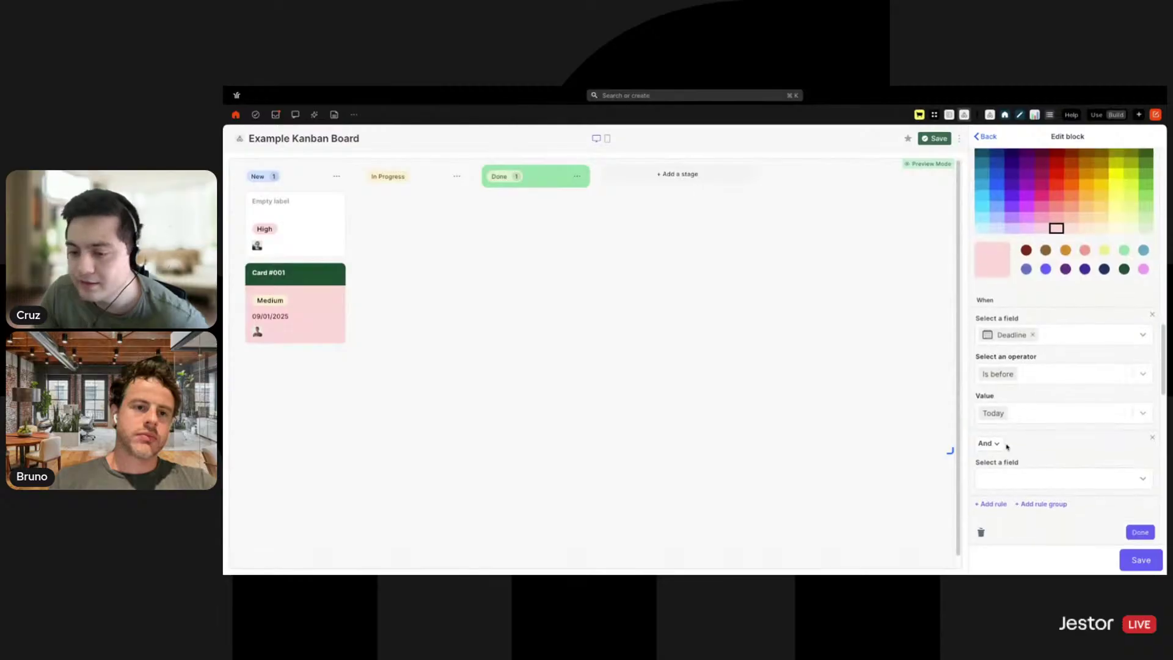
# Set the condition's second rule to Stage, Is none of, Done, and save the block.
pyautogui.scroll(-1, 1054, 412)
pyautogui.click(1039, 446)
pyautogui.scroll(-3, 1014, 421)
pyautogui.click(1003, 423)
pyautogui.click(1038, 485)
pyautogui.click(1005, 523)
pyautogui.scroll(-1, 1043, 482)
pyautogui.scroll(-1, 1043, 482)
pyautogui.click(1039, 441)
pyautogui.click(1032, 506)
pyautogui.click(1141, 562)
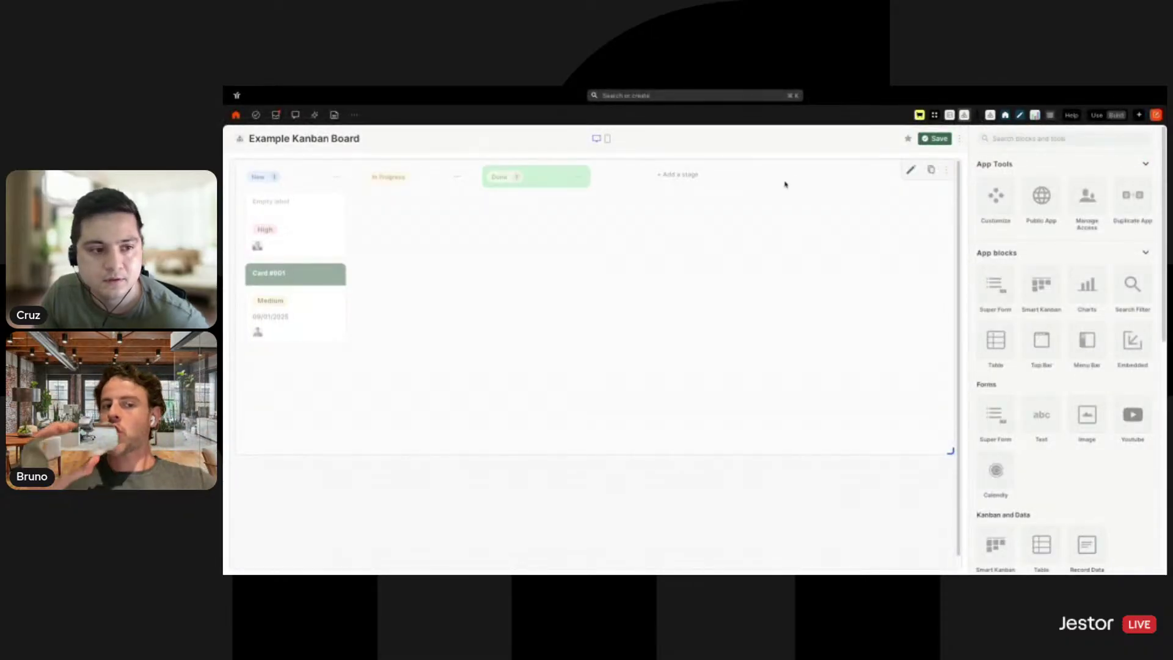
# Save the app and test the color rules by placing Card #001 in Done and opening and closing its record.
pyautogui.click(935, 138)
pyautogui.moveTo(301, 306); pyautogui.dragTo(343, 336)
pyautogui.click(568, 241)
pyautogui.press('Escape')
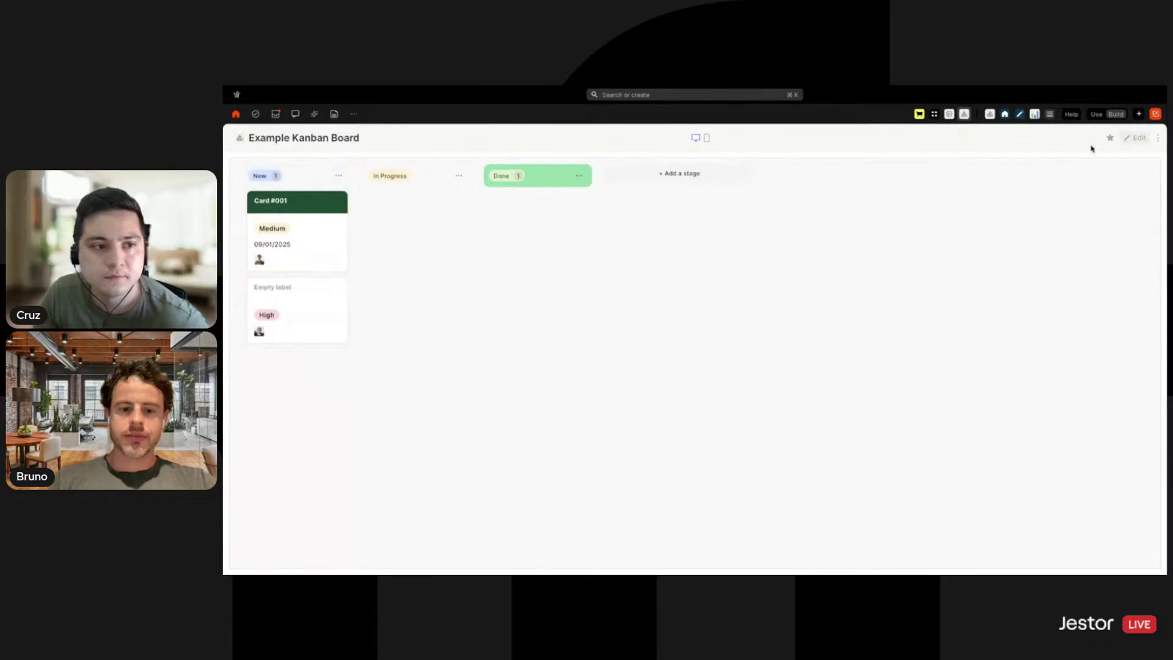
# Look over the kanban block's settings in edit mode and save the app again.
pyautogui.click(1136, 138)
pyautogui.click(907, 169)
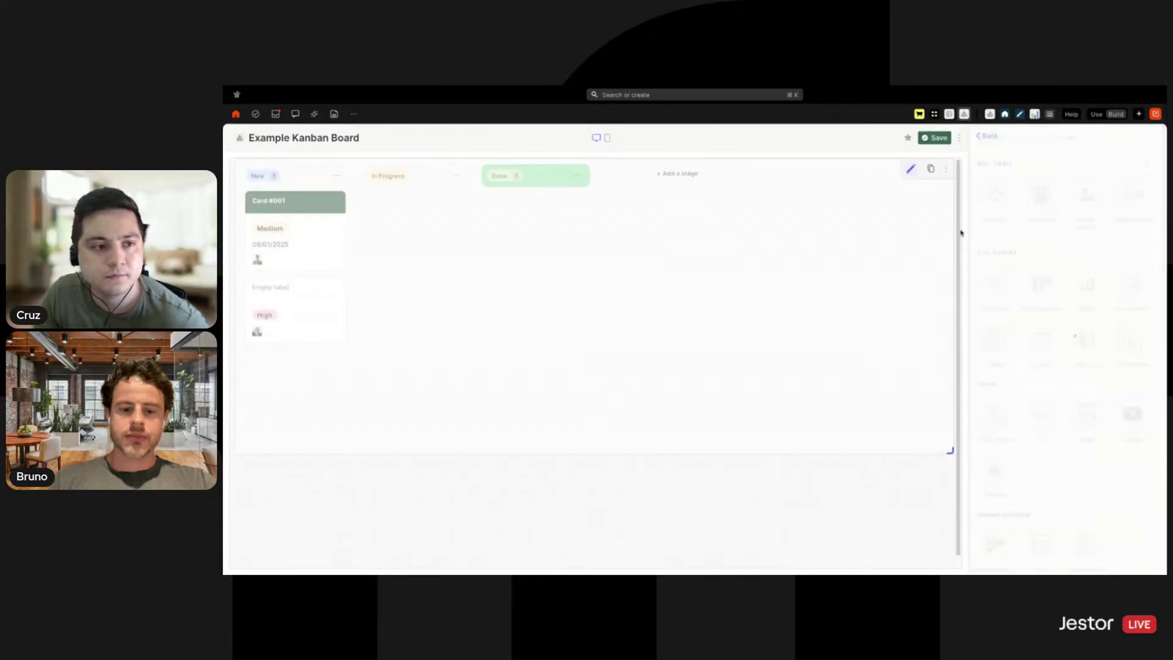
pyautogui.scroll(-1, 1082, 432)
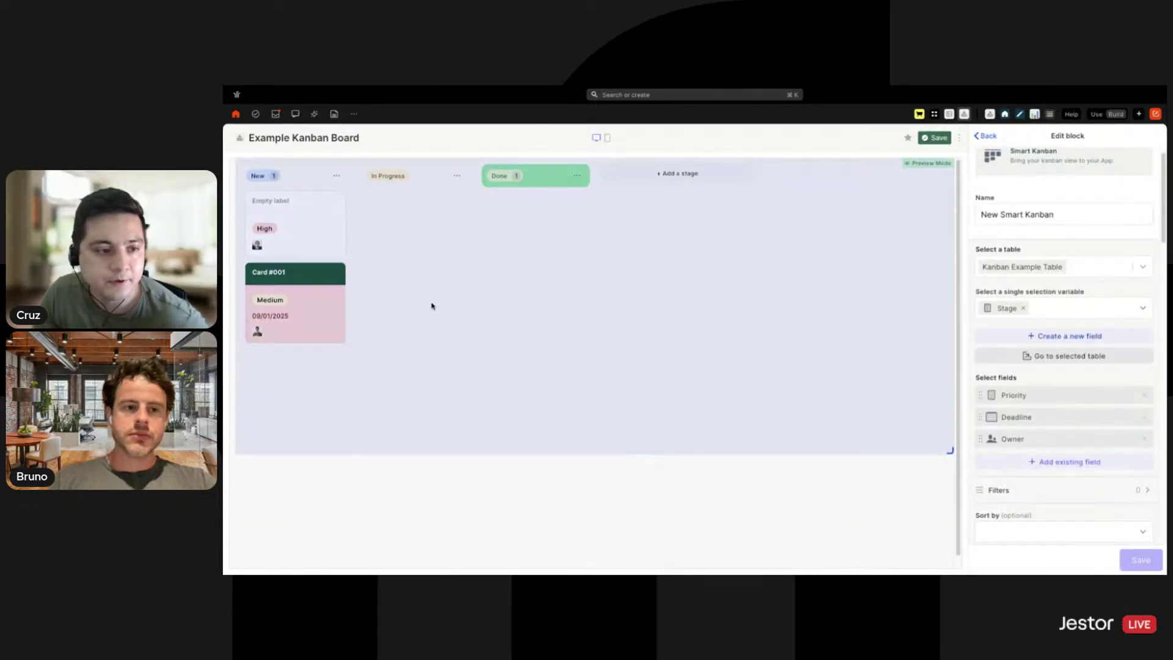
pyautogui.click(935, 138)
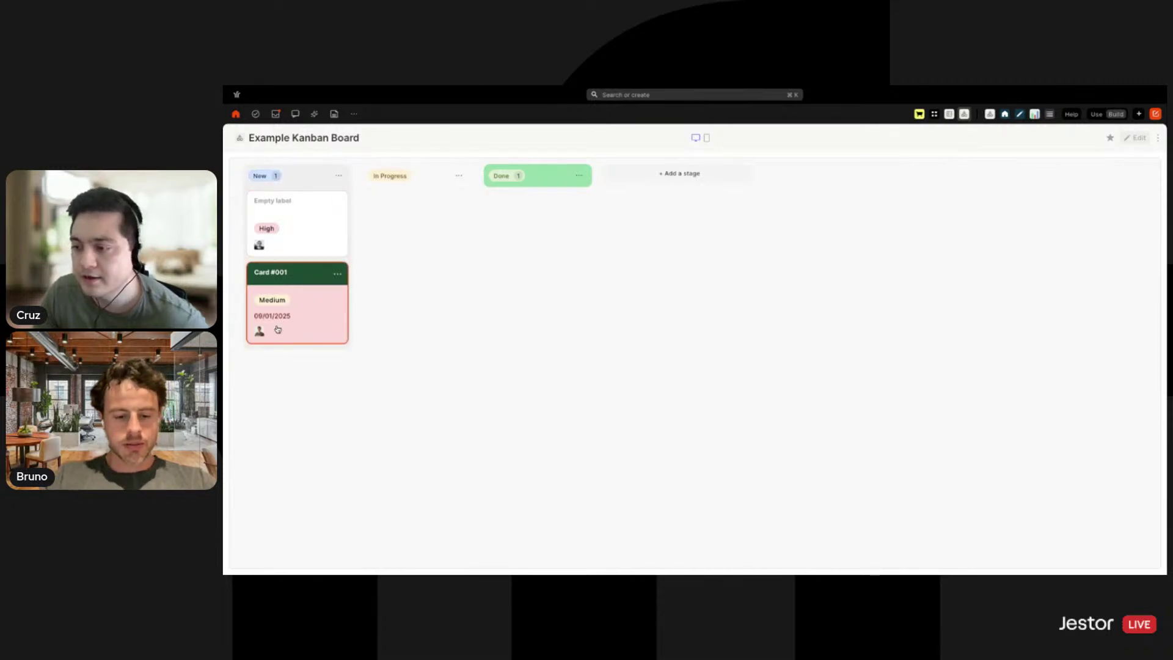
# Retest the color rules by moving Card #001 to Done, and open and close its record.
pyautogui.moveTo(286, 316); pyautogui.dragTo(531, 244)
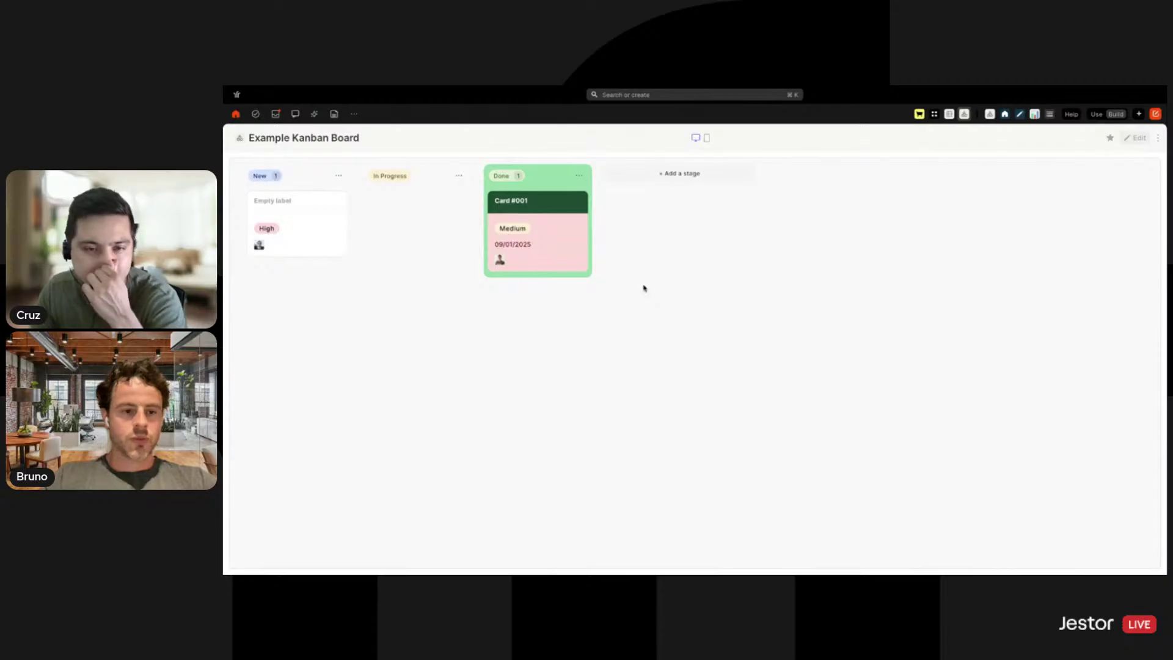
pyautogui.click(545, 245)
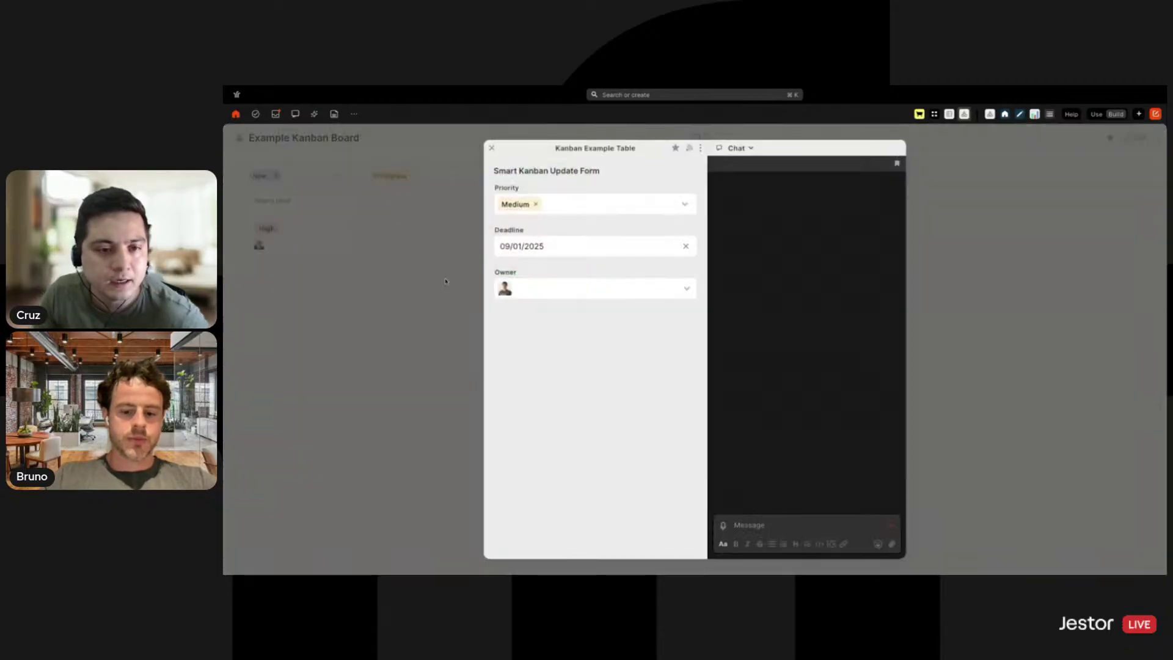
pyautogui.click(1057, 196)
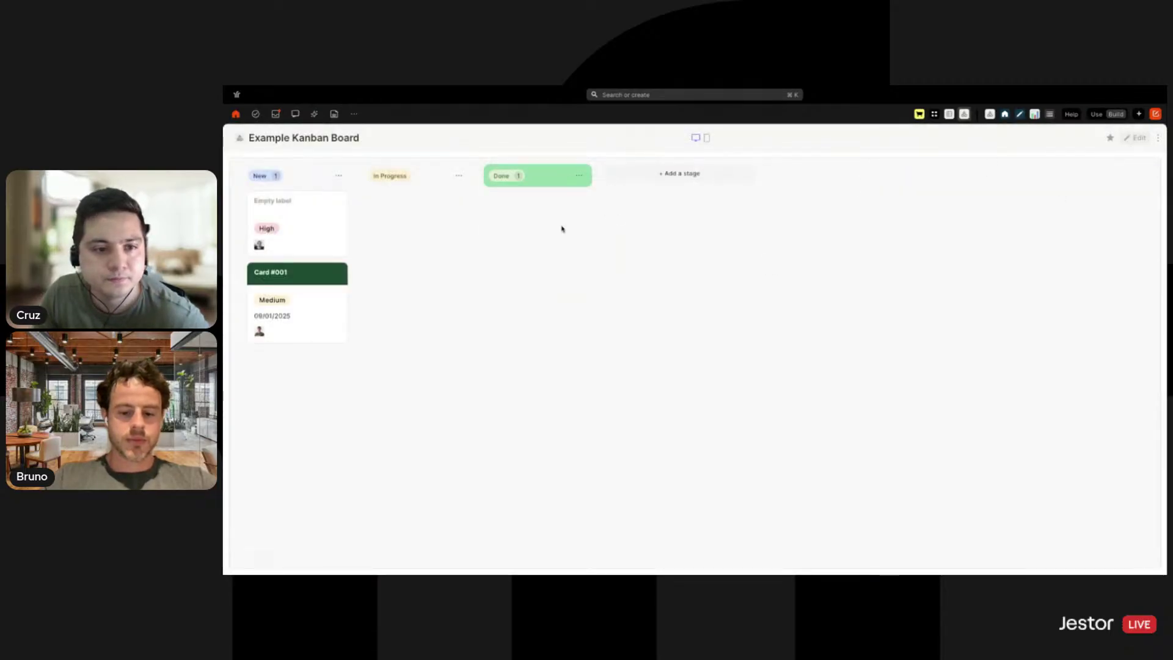
# Reopen the kanban block's card color condition and remove its Deadline rule.
pyautogui.click(1130, 138)
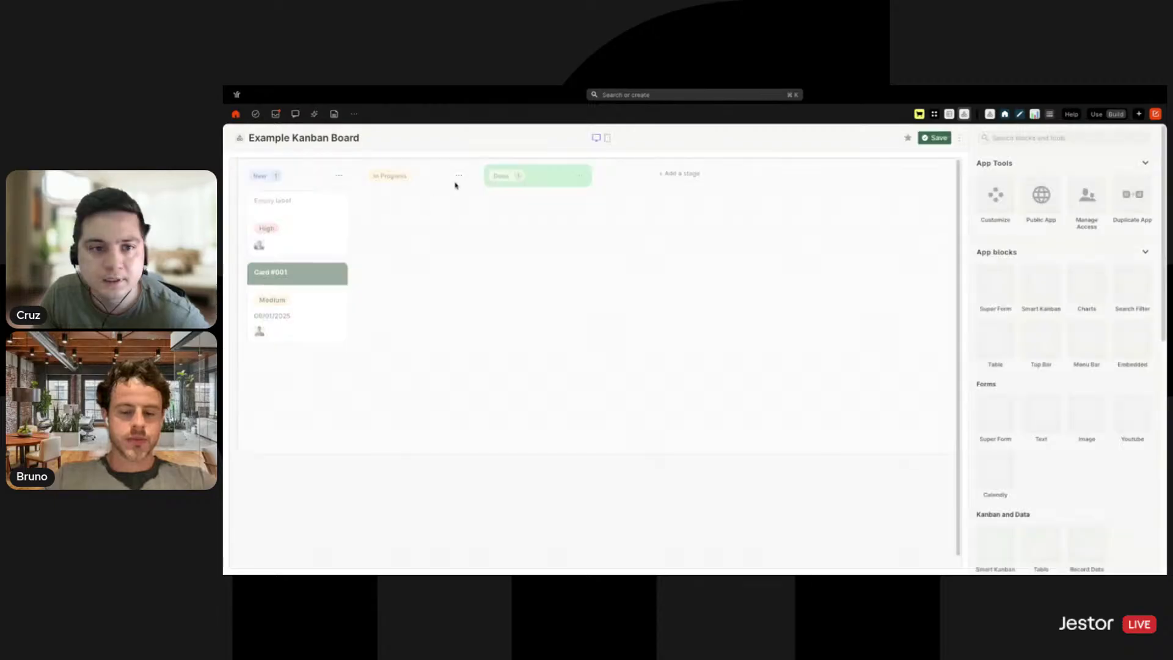
pyautogui.click(911, 170)
pyautogui.scroll(-6, 1123, 321)
pyautogui.scroll(-5, 1123, 322)
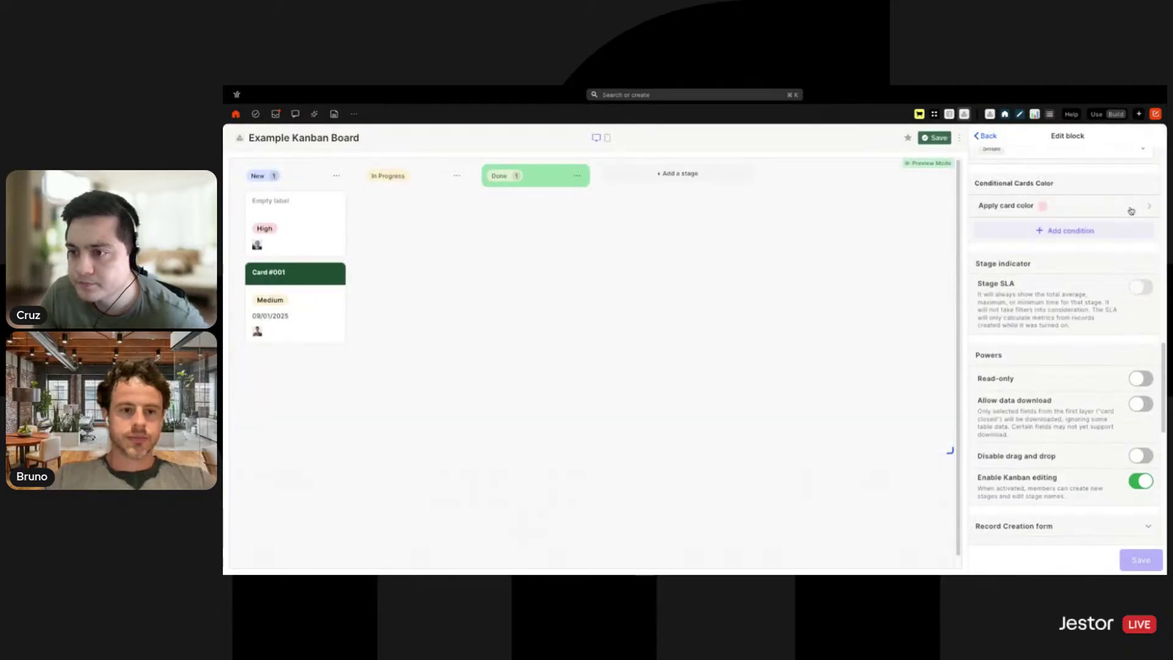
pyautogui.click(1131, 212)
pyautogui.click(1152, 438)
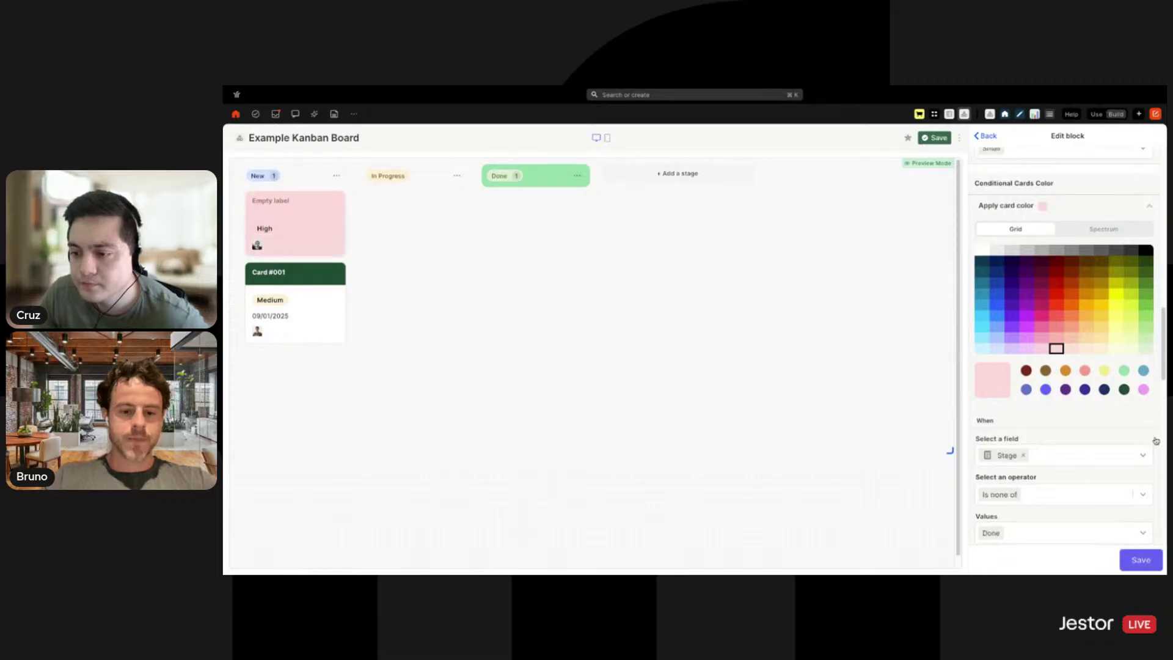
# Delete the light pink card color condition from the kanban block.
pyautogui.scroll(-3, 1152, 442)
pyautogui.scroll(5, 1133, 284)
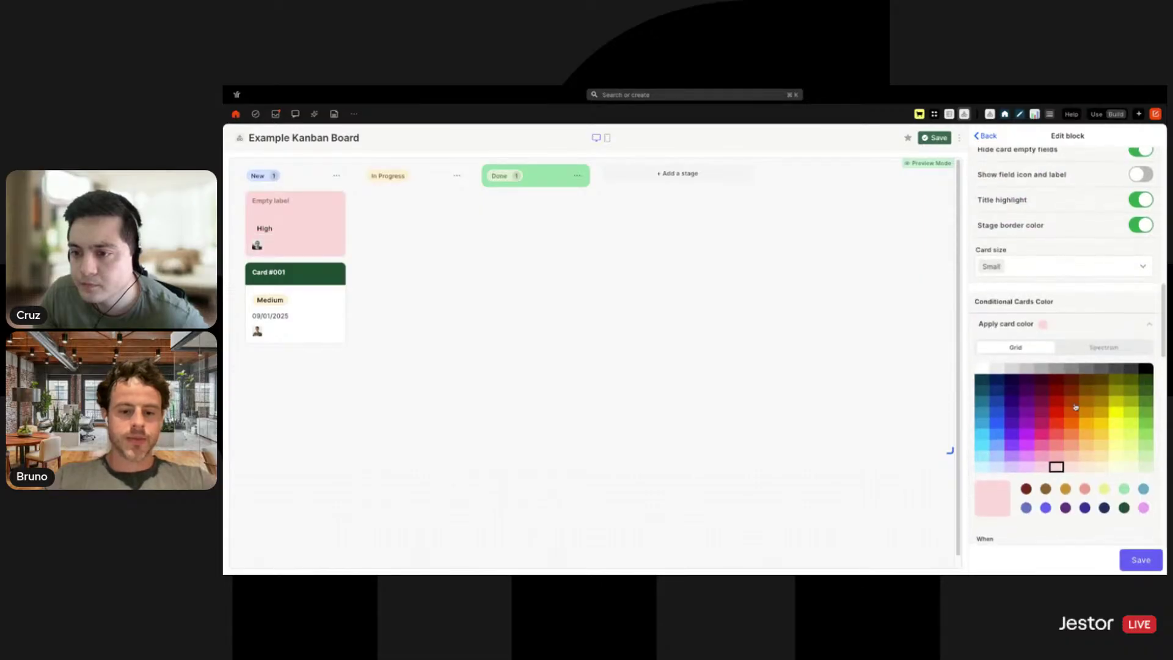
pyautogui.scroll(-3, 1134, 284)
pyautogui.click(982, 509)
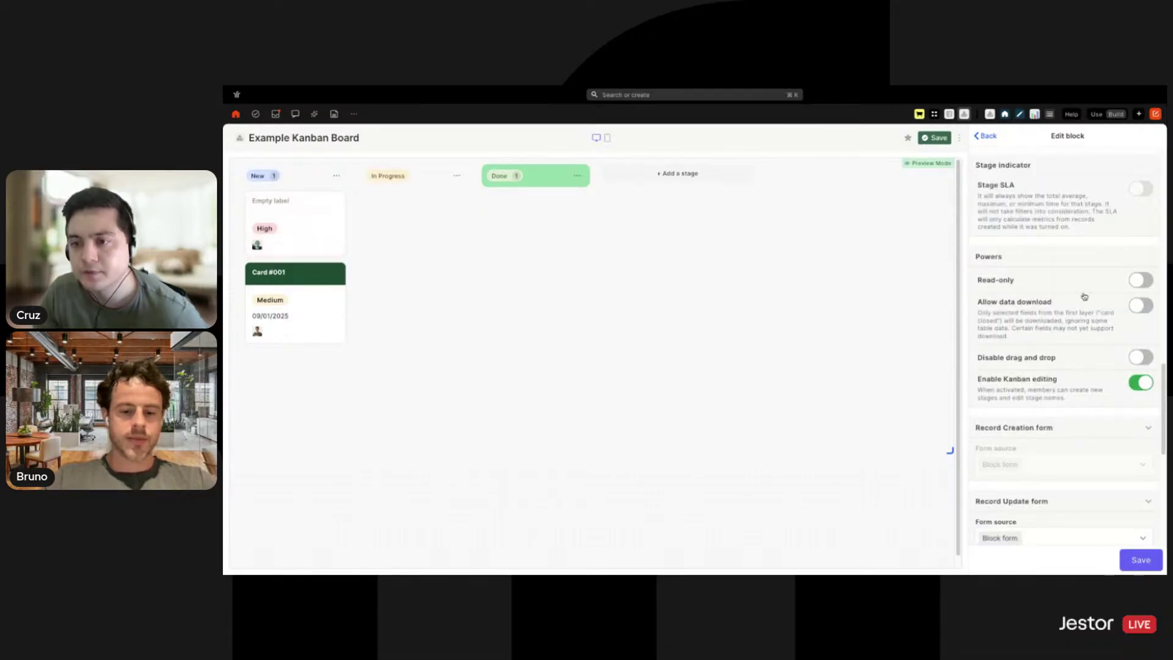
pyautogui.scroll(3, 1075, 302)
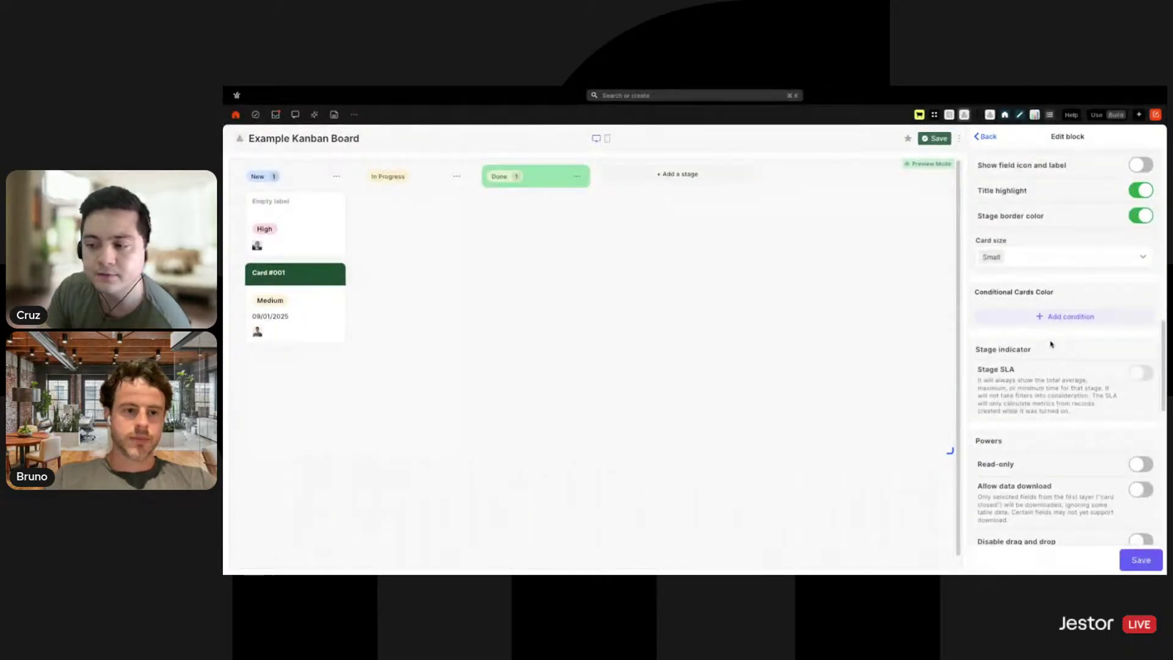
# Try the Read-only power on the kanban block and switch it off again.
pyautogui.scroll(-2, 1038, 318)
pyautogui.scroll(-1, 910, 307)
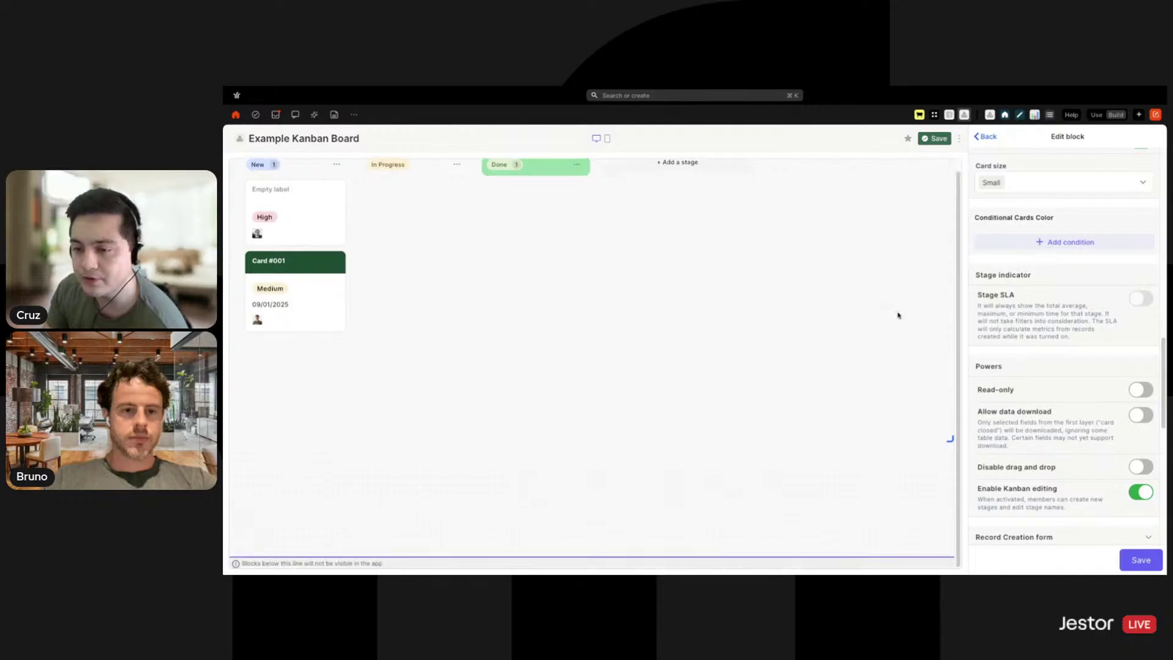
pyautogui.scroll(-2, 1037, 408)
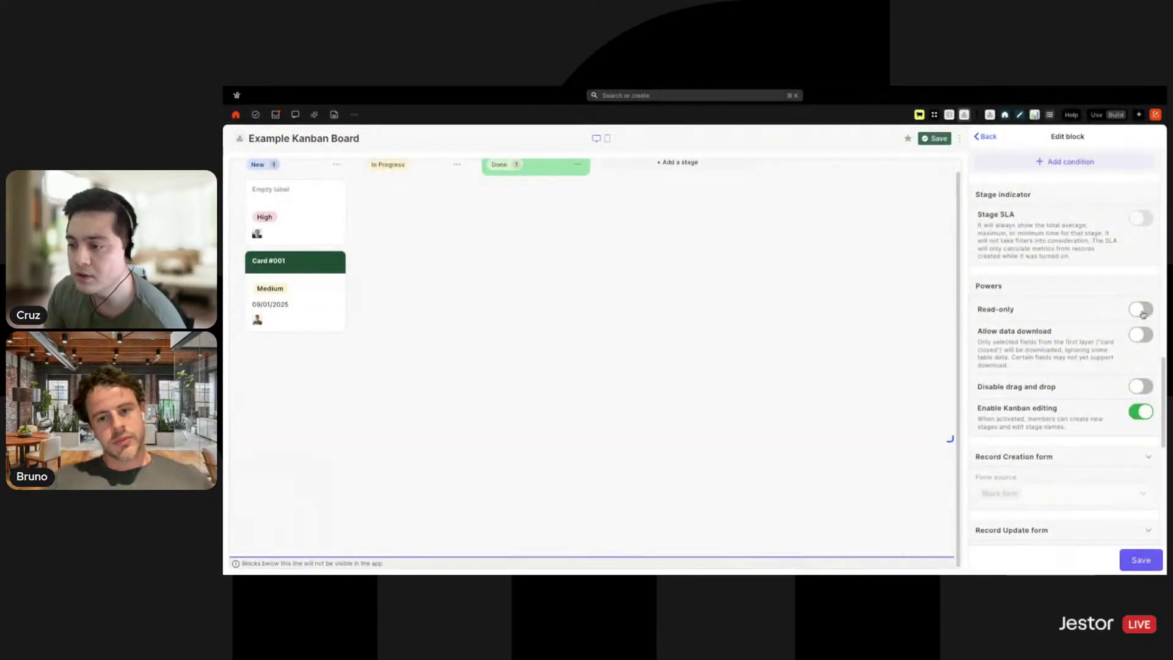
pyautogui.click(1141, 310)
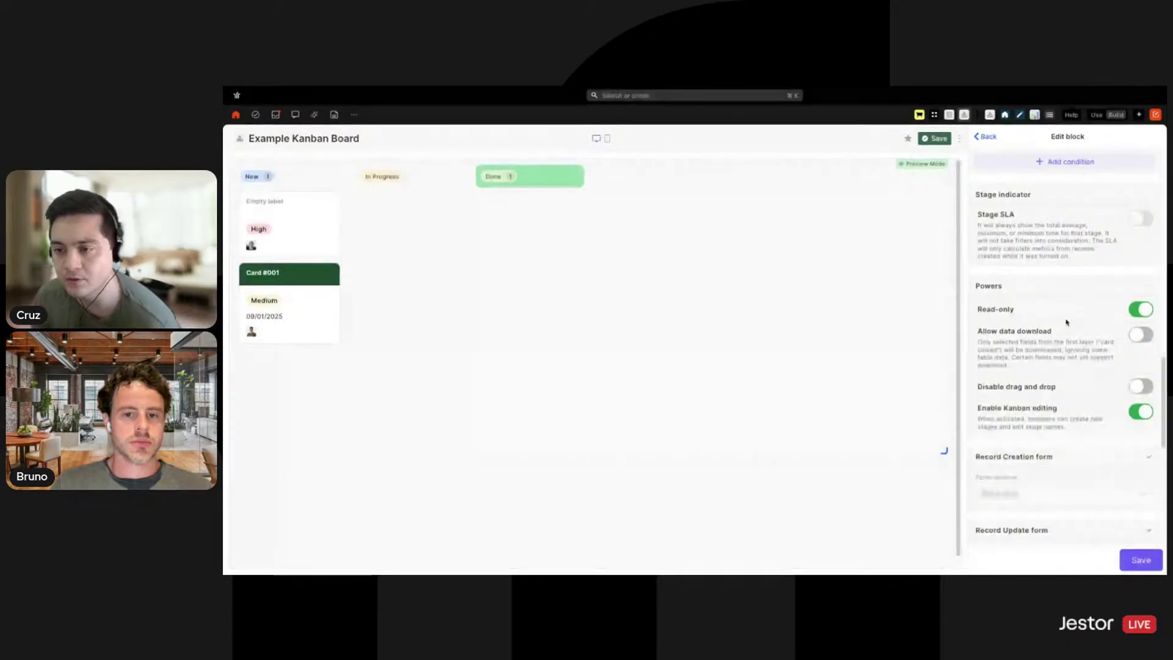
pyautogui.click(1138, 312)
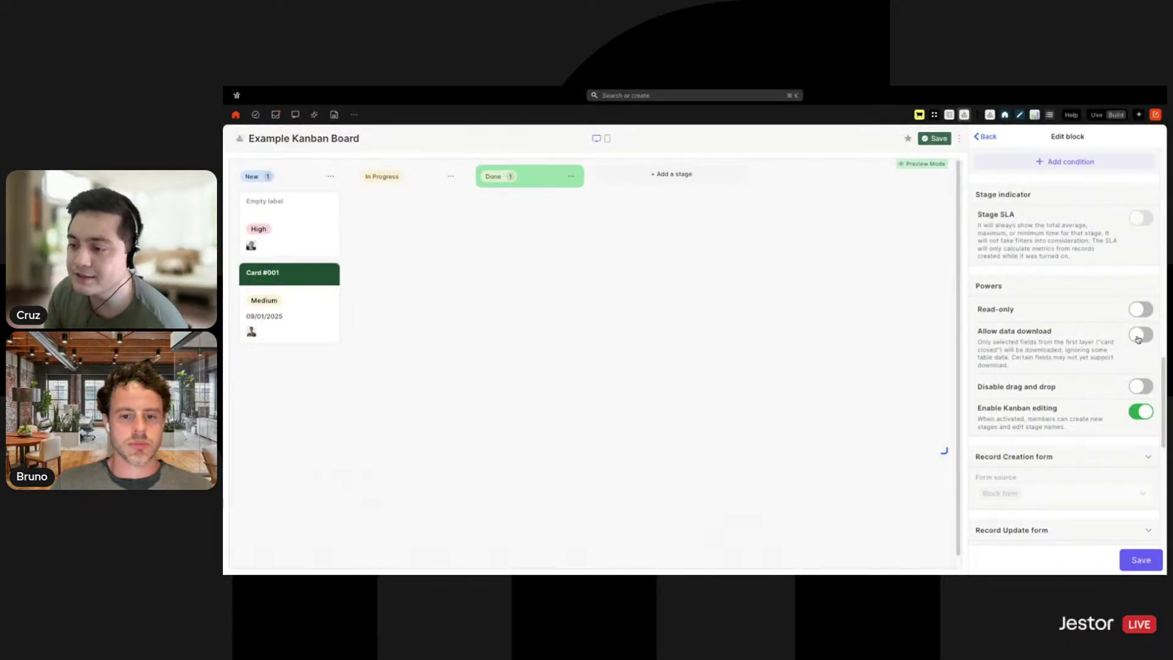
# Stay in the editor despite the unsaved block changes, save them with the app, and view the board in use mode.
pyautogui.click(940, 146)
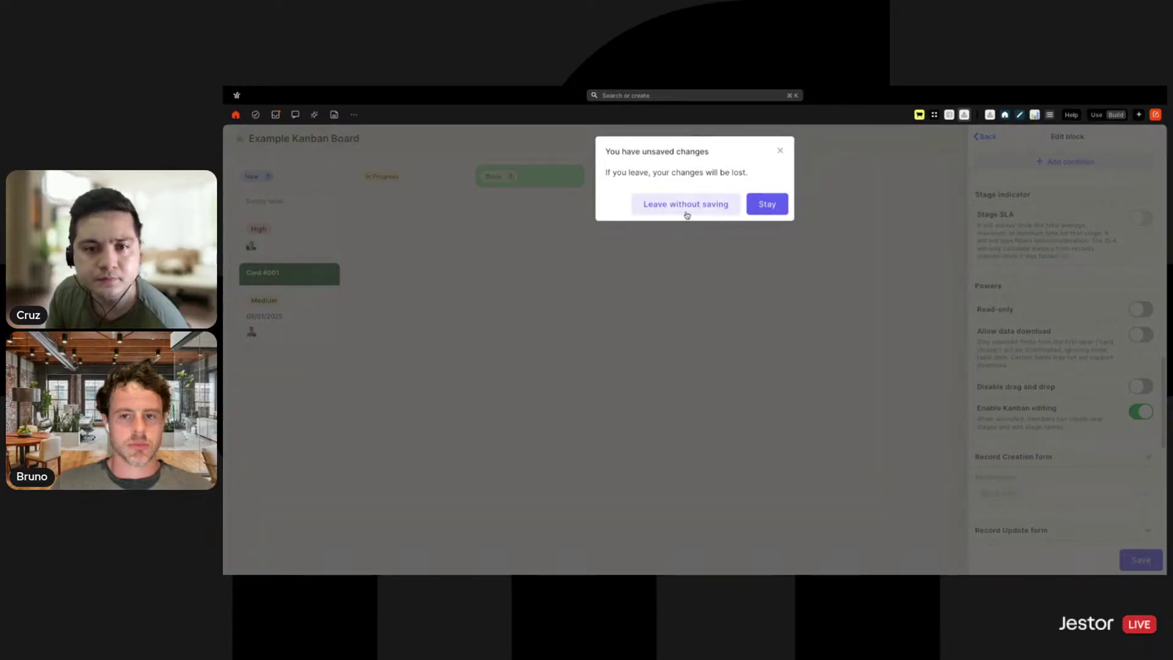
pyautogui.click(770, 209)
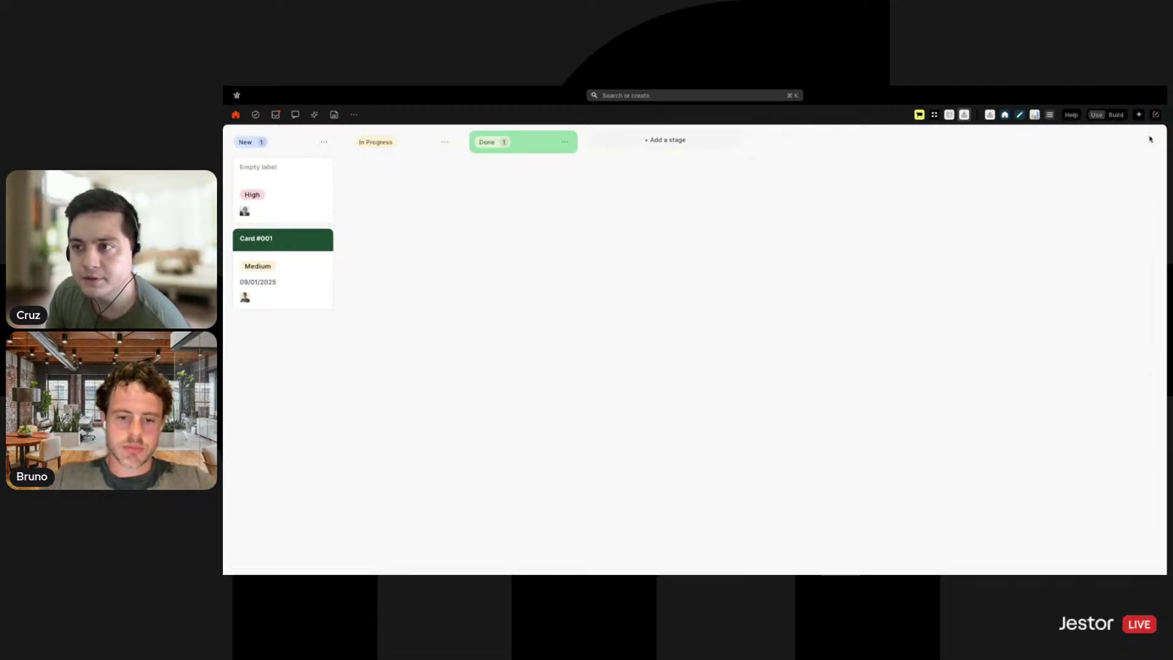
# Reopen the kanban block's settings in build mode and try Allow data download, switching it off again.
pyautogui.click(1116, 114)
pyautogui.click(938, 138)
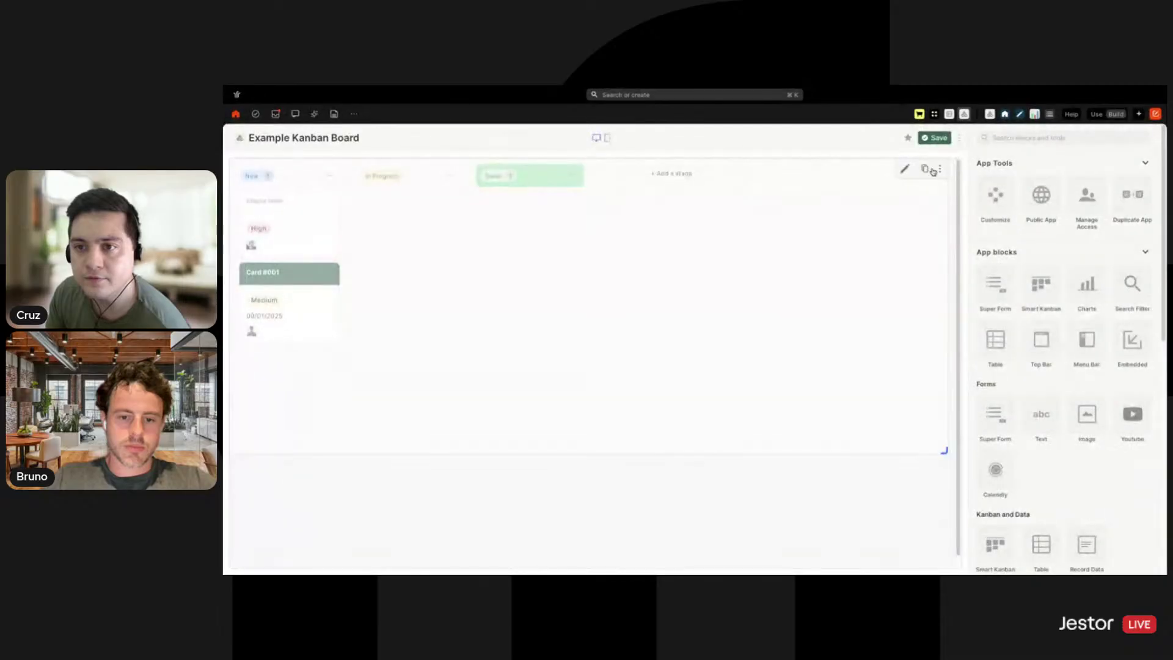
pyautogui.click(904, 174)
pyautogui.scroll(-10, 1051, 313)
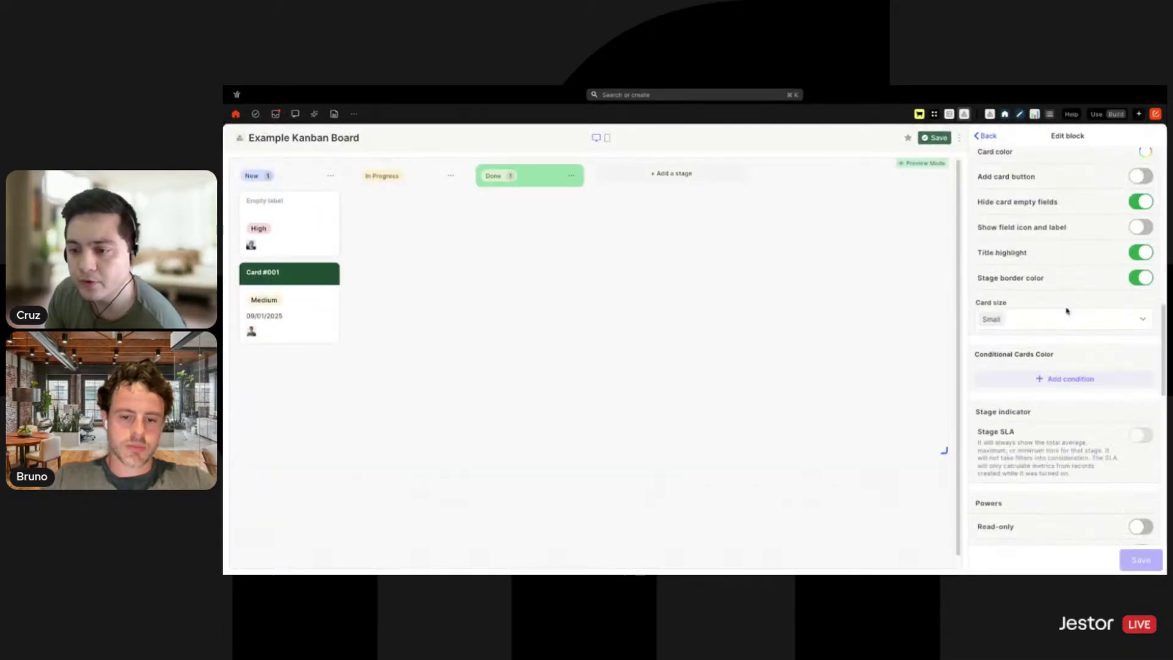
pyautogui.click(1147, 389)
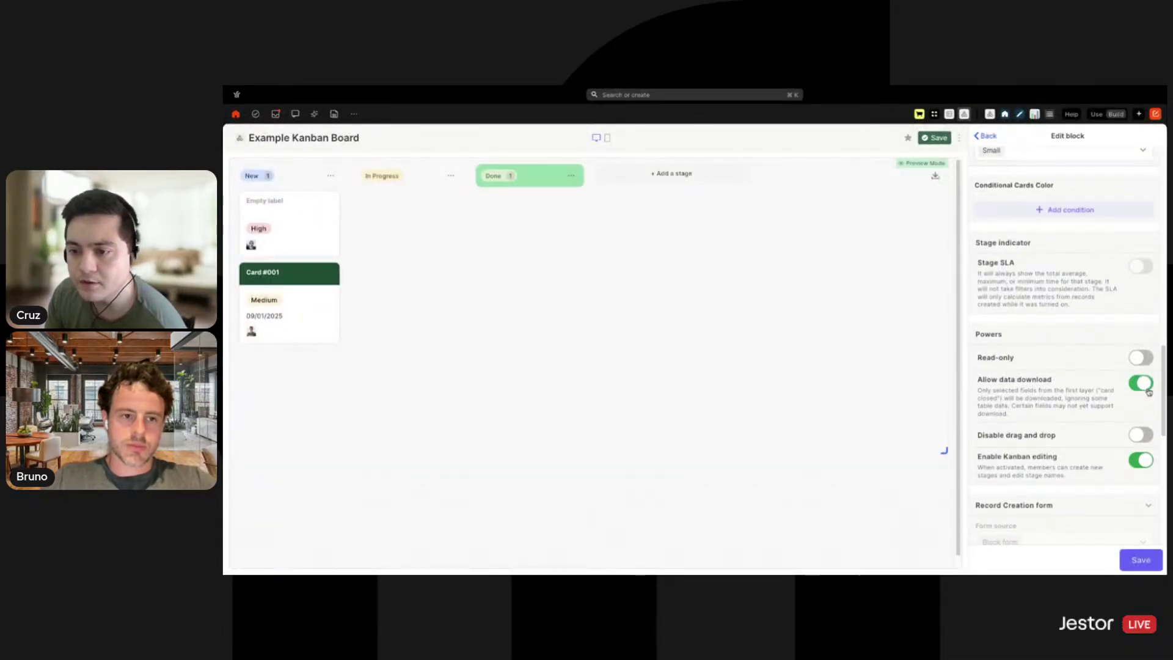
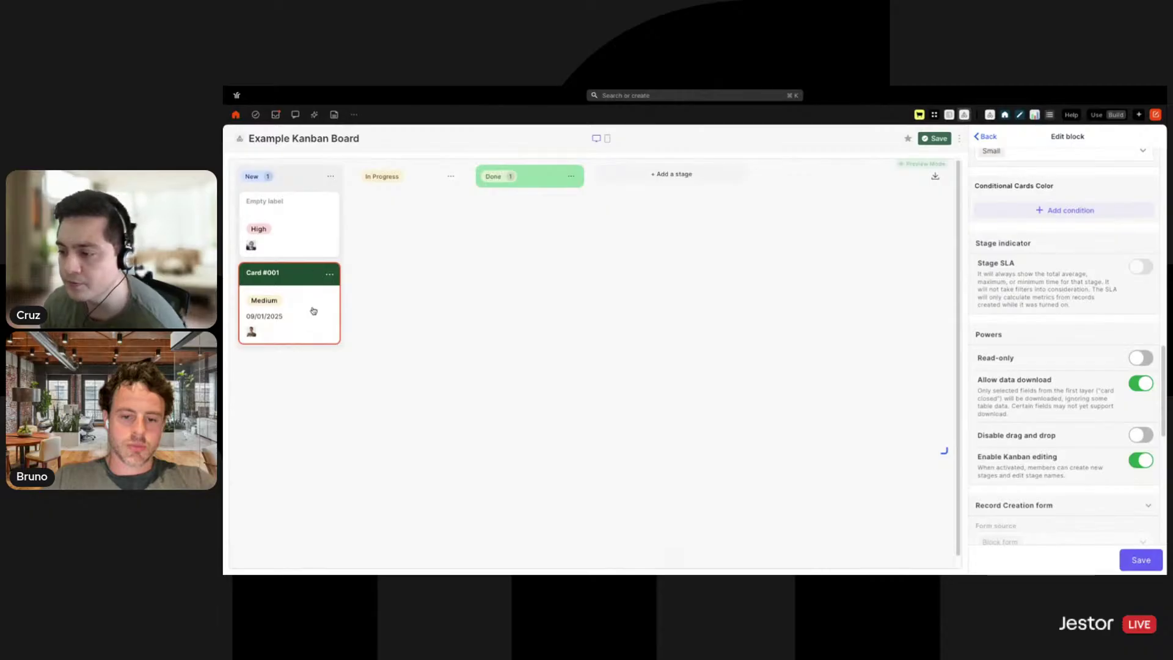
pyautogui.click(1137, 383)
pyautogui.scroll(-1, 1138, 404)
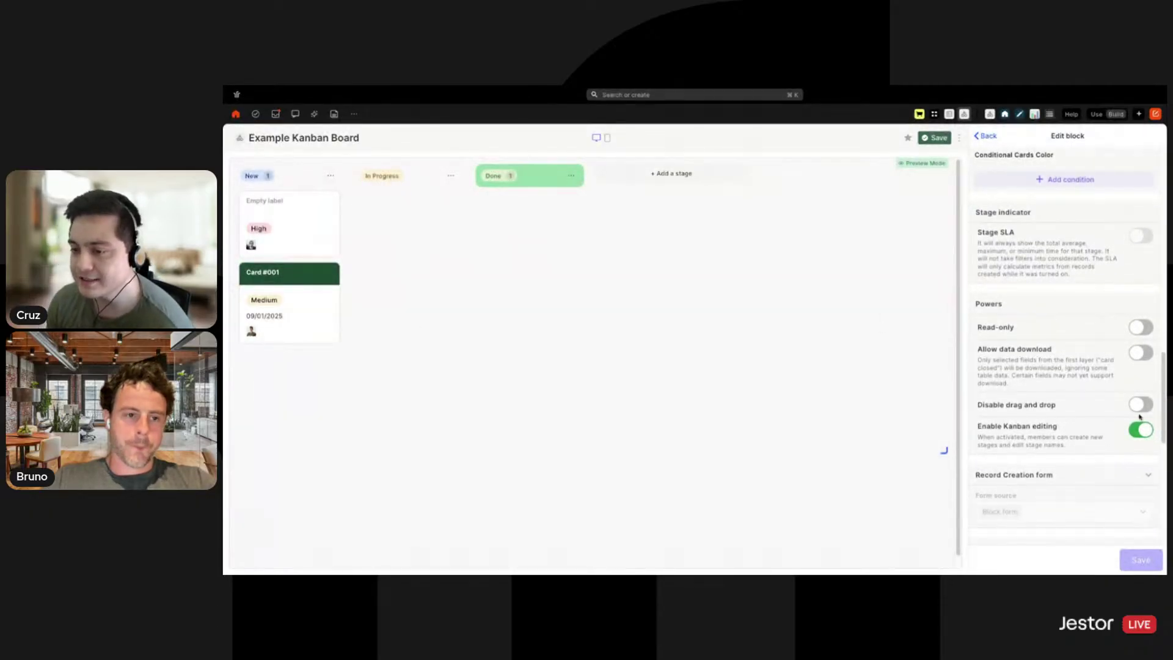
# Save the app and test dragging a card on the board in use mode.
pyautogui.click(935, 138)
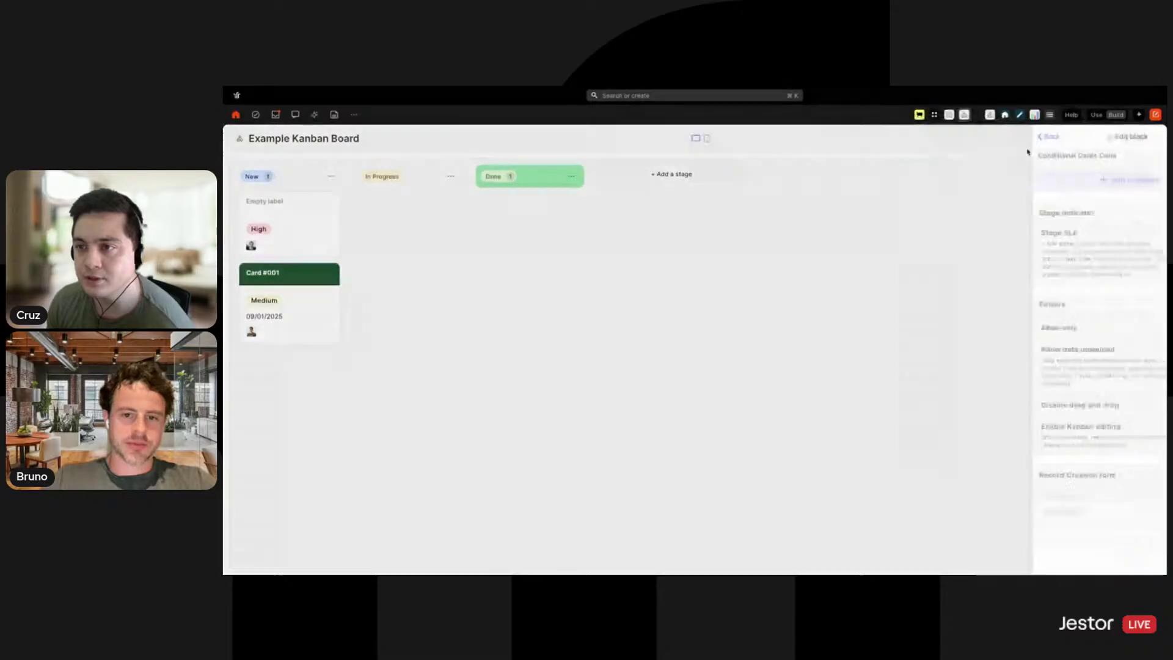
pyautogui.click(1096, 115)
pyautogui.moveTo(263, 249); pyautogui.dragTo(308, 290)
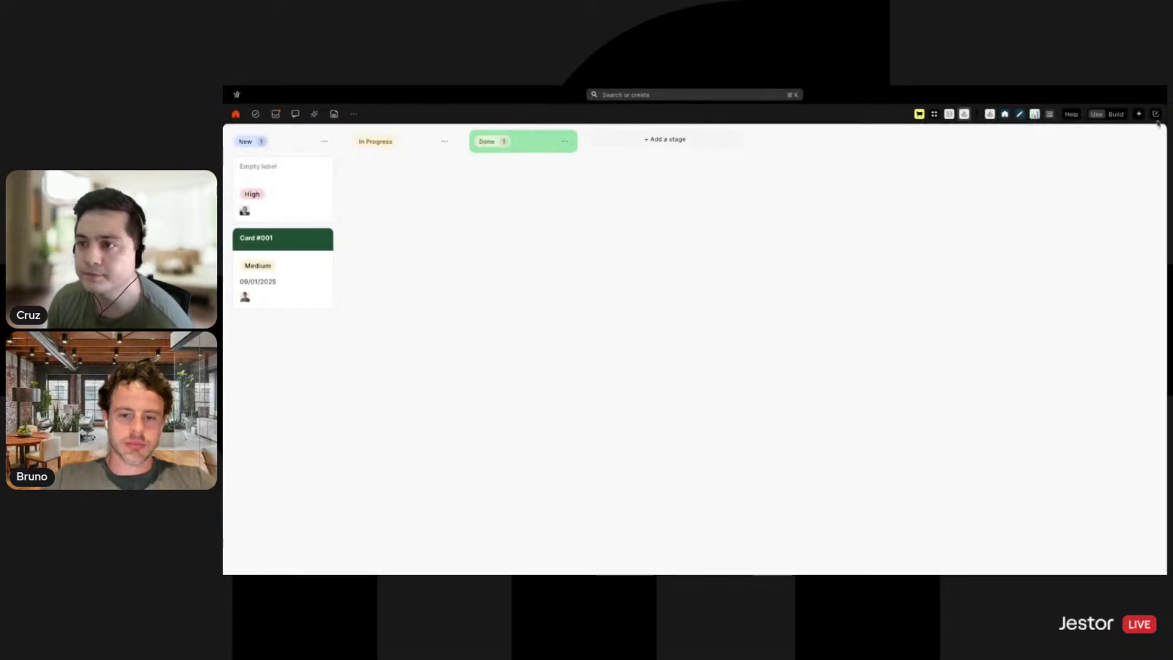
# Turn on Disable drag and drop in the kanban block's Powers and save the block.
pyautogui.click(1123, 114)
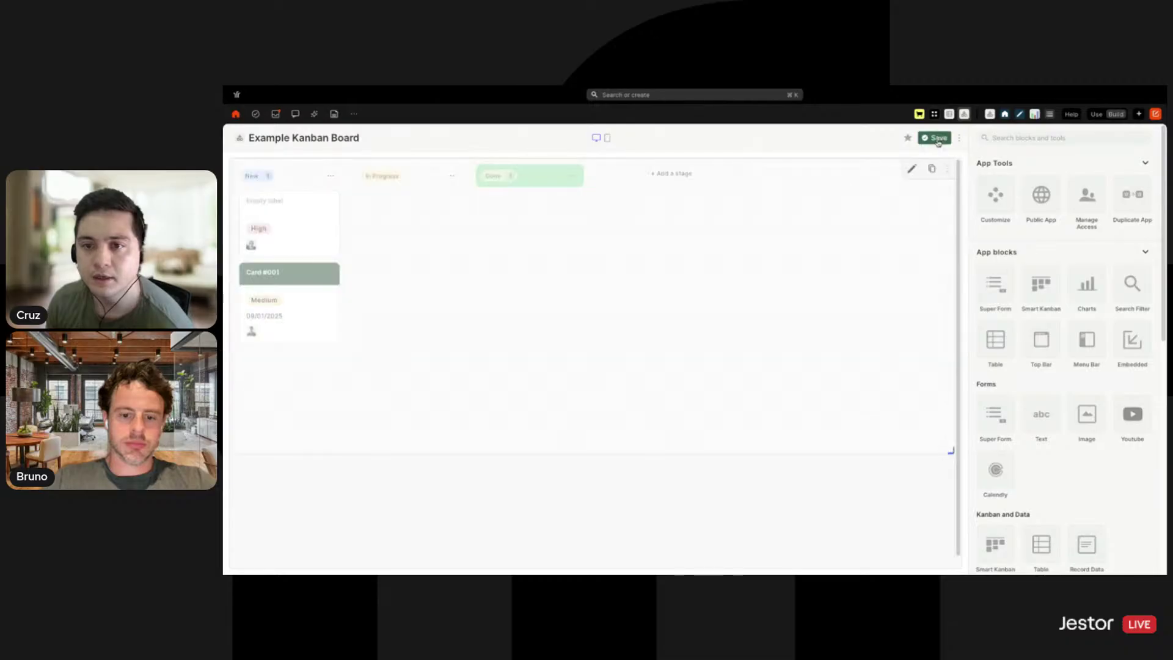
pyautogui.click(905, 169)
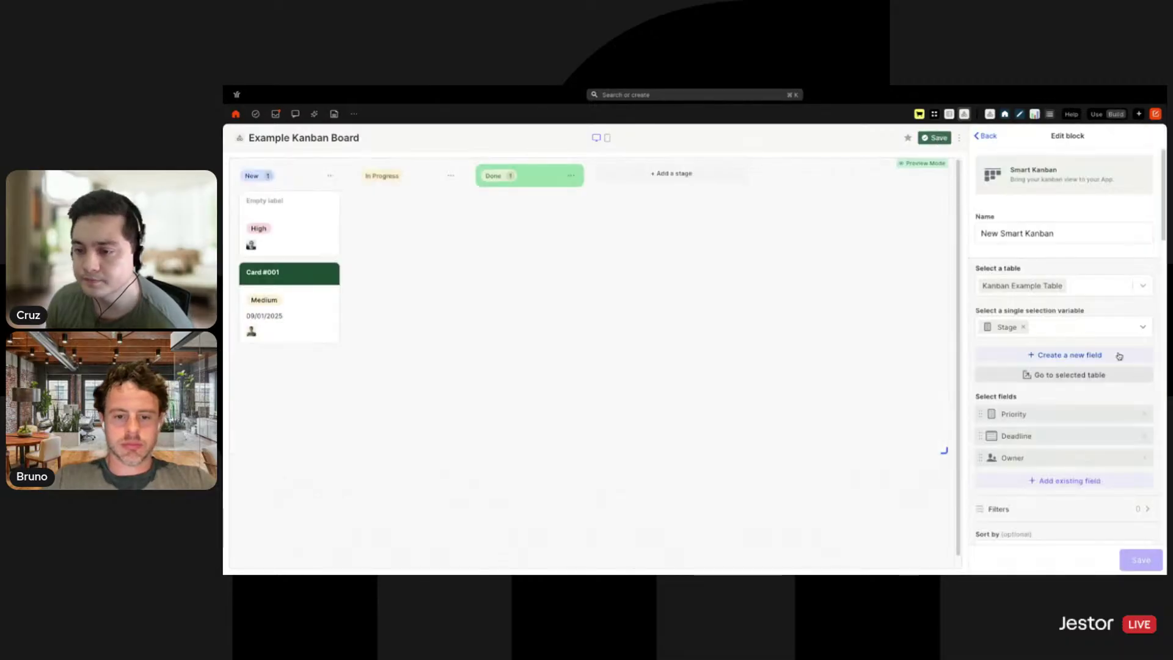
pyautogui.scroll(-5, 1088, 350)
pyautogui.scroll(-10, 1093, 367)
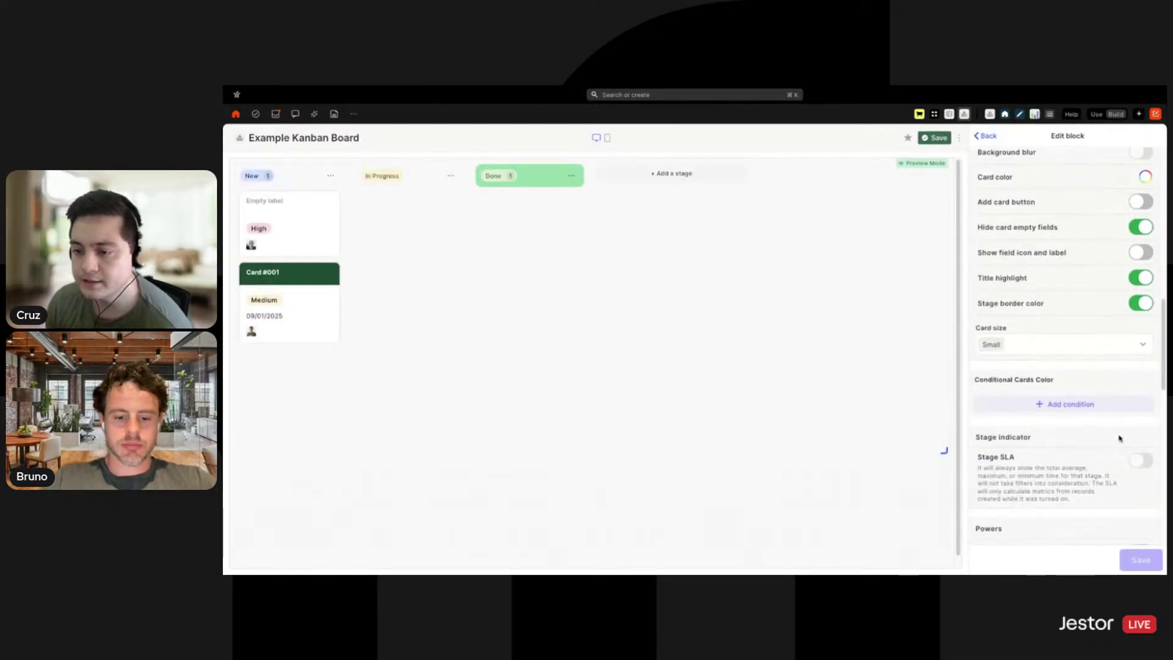
pyautogui.click(1139, 447)
pyautogui.scroll(-1, 1139, 489)
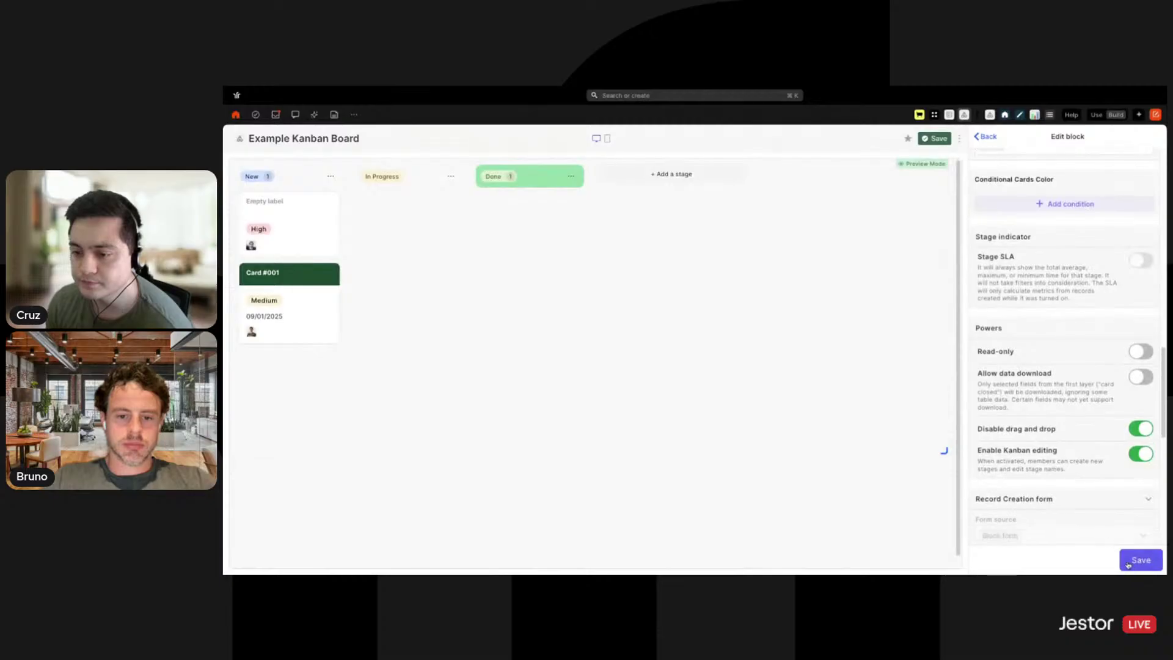
pyautogui.click(1140, 564)
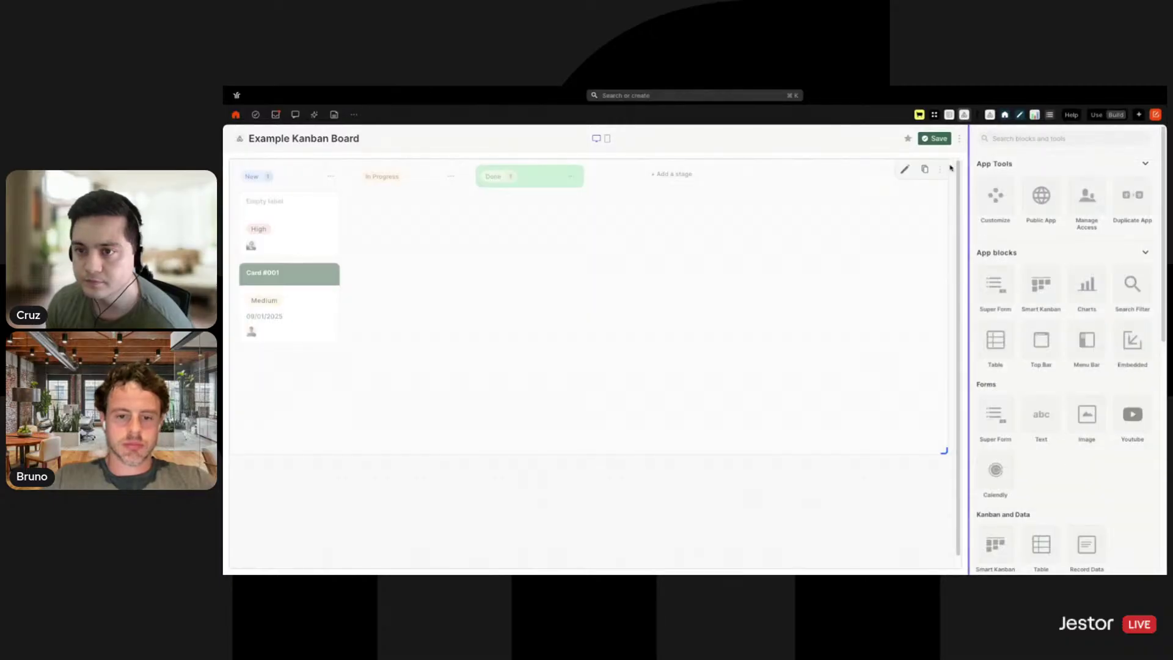
# Save the app and check card dragging on the board in use mode.
pyautogui.click(936, 140)
pyautogui.click(1096, 114)
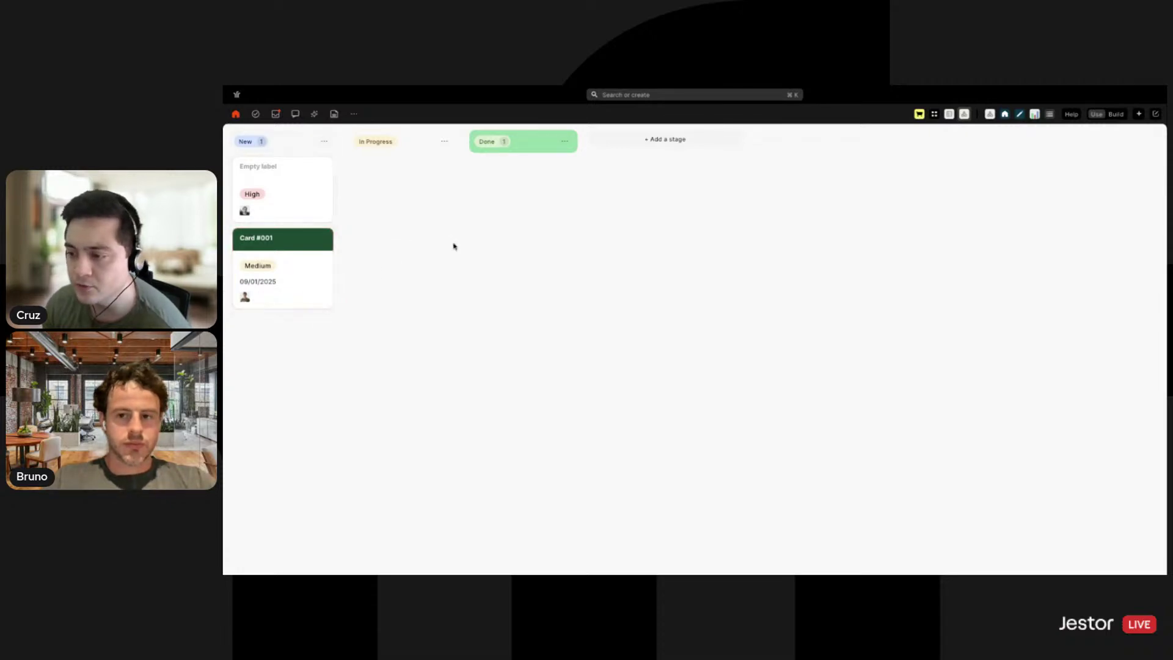
# Review the kanban block's Powers and record form settings in build mode, and leave the block editor.
pyautogui.click(1116, 114)
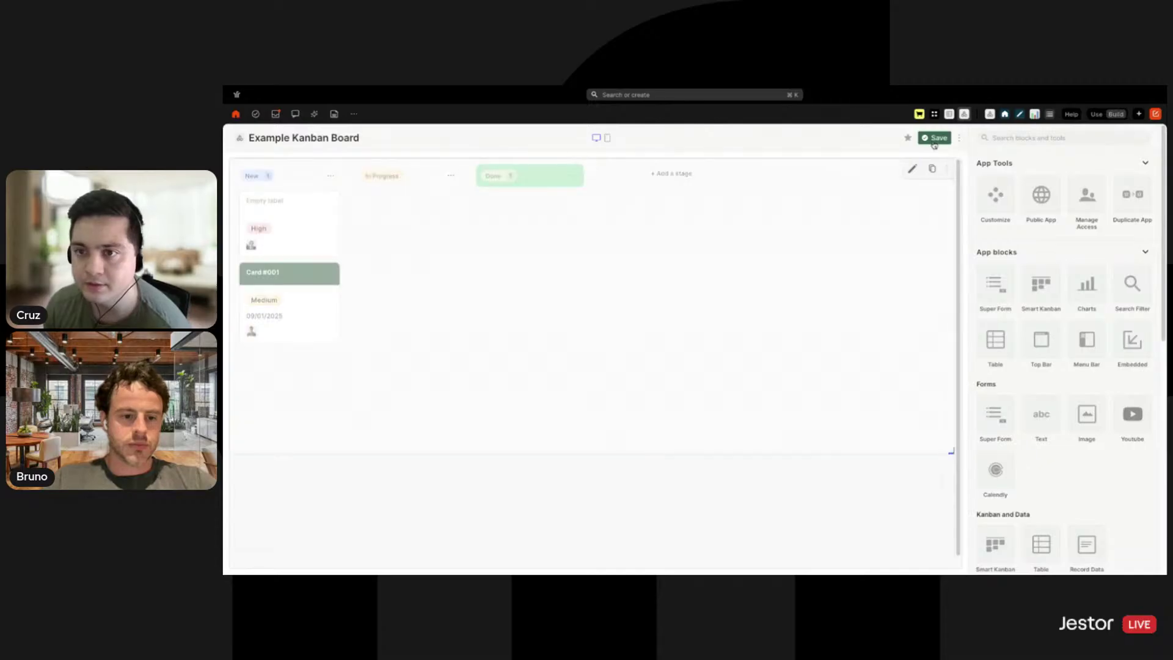
pyautogui.click(905, 170)
pyautogui.click(1068, 134)
pyautogui.scroll(-2, 1035, 284)
pyautogui.scroll(-8, 1035, 283)
pyautogui.scroll(4, 1068, 357)
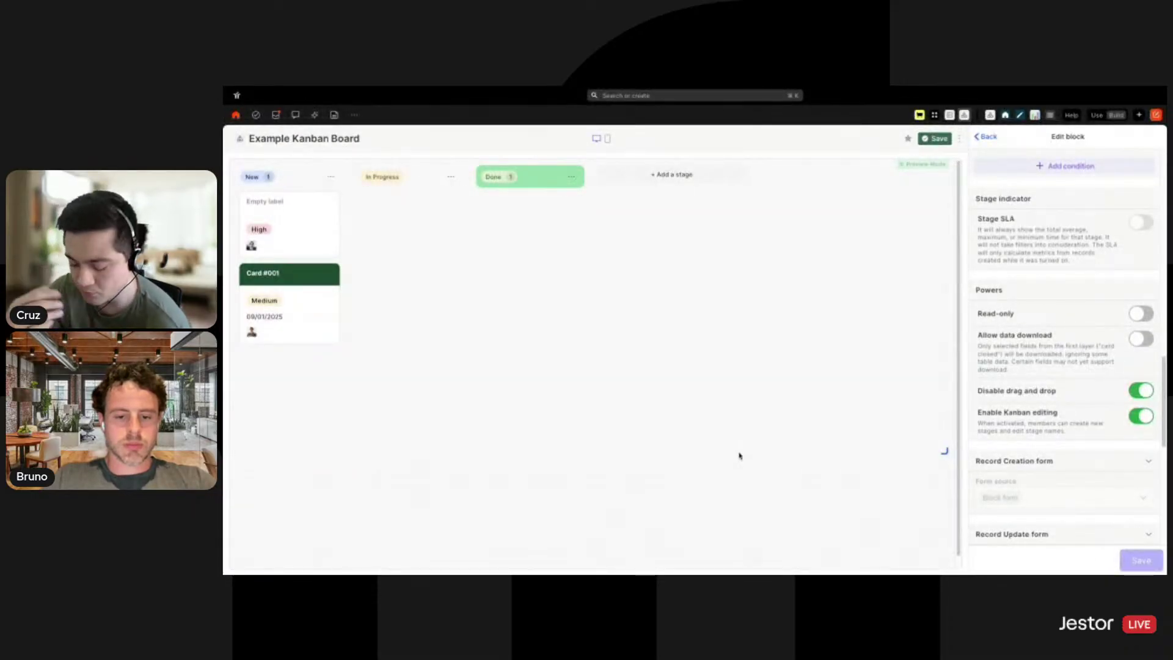
pyautogui.click(991, 140)
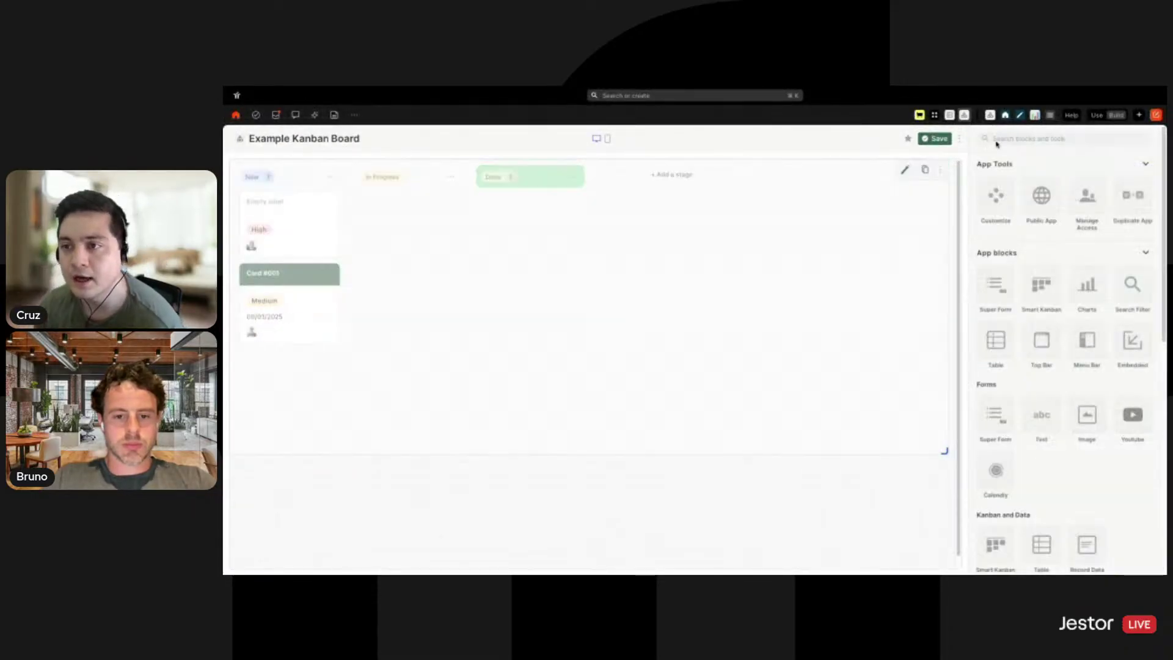
# View the kanban board in use mode and inspect the In Progress stage's name and options.
pyautogui.click(1096, 115)
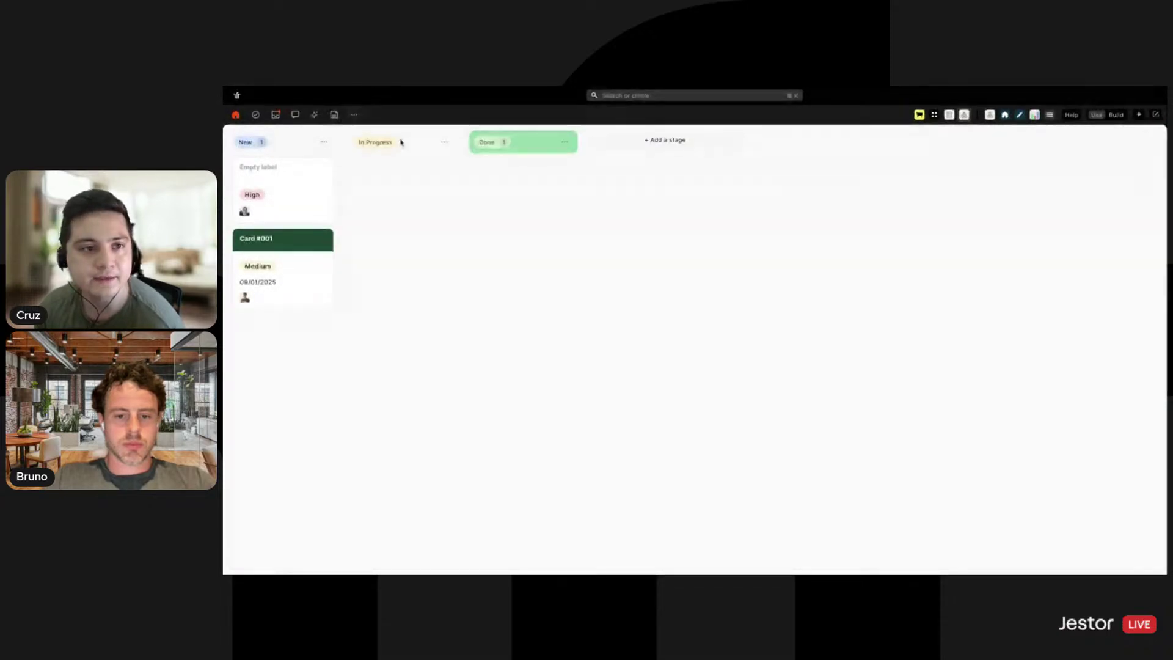
pyautogui.click(444, 142)
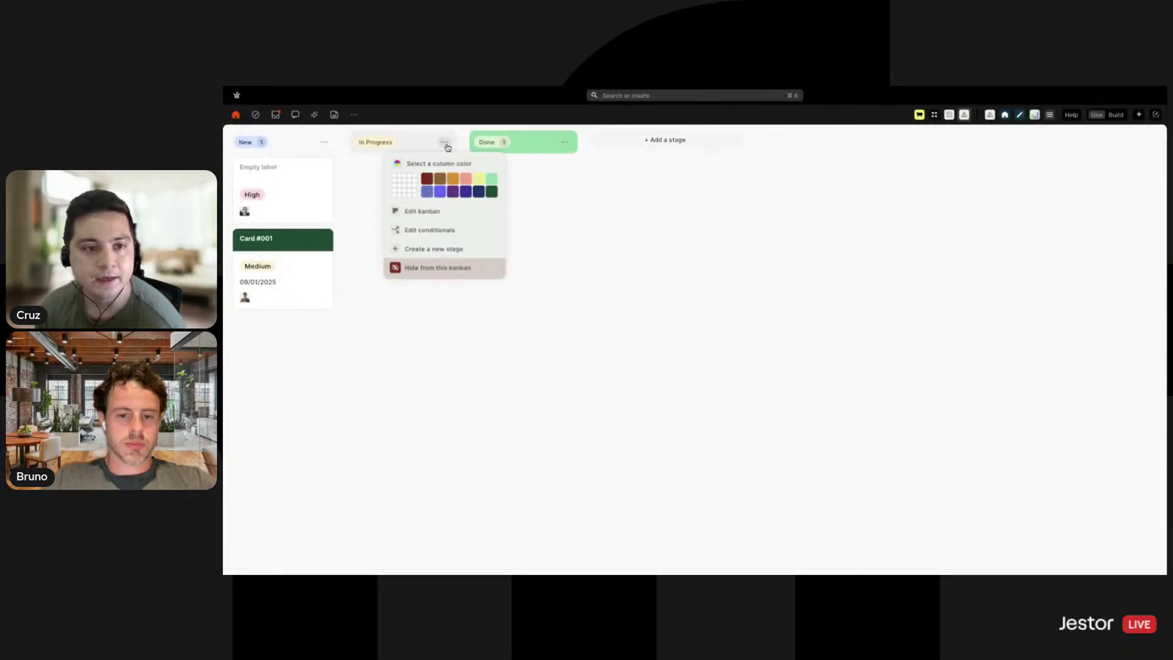
pyautogui.click(405, 147)
pyautogui.click(383, 142)
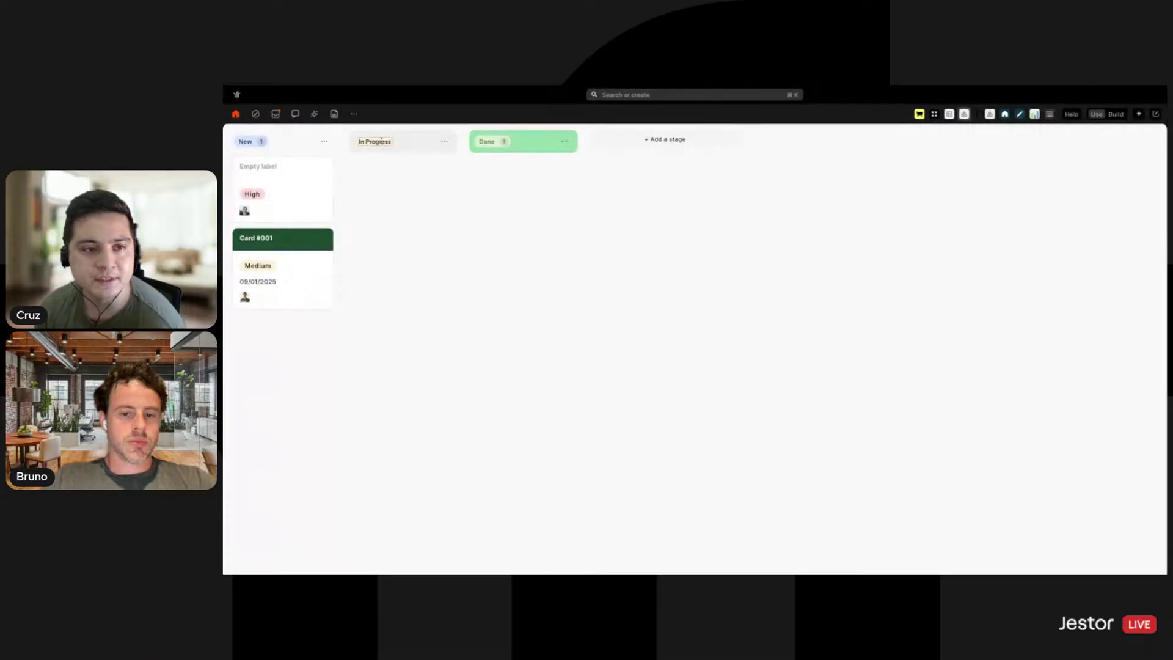
pyautogui.click(443, 145)
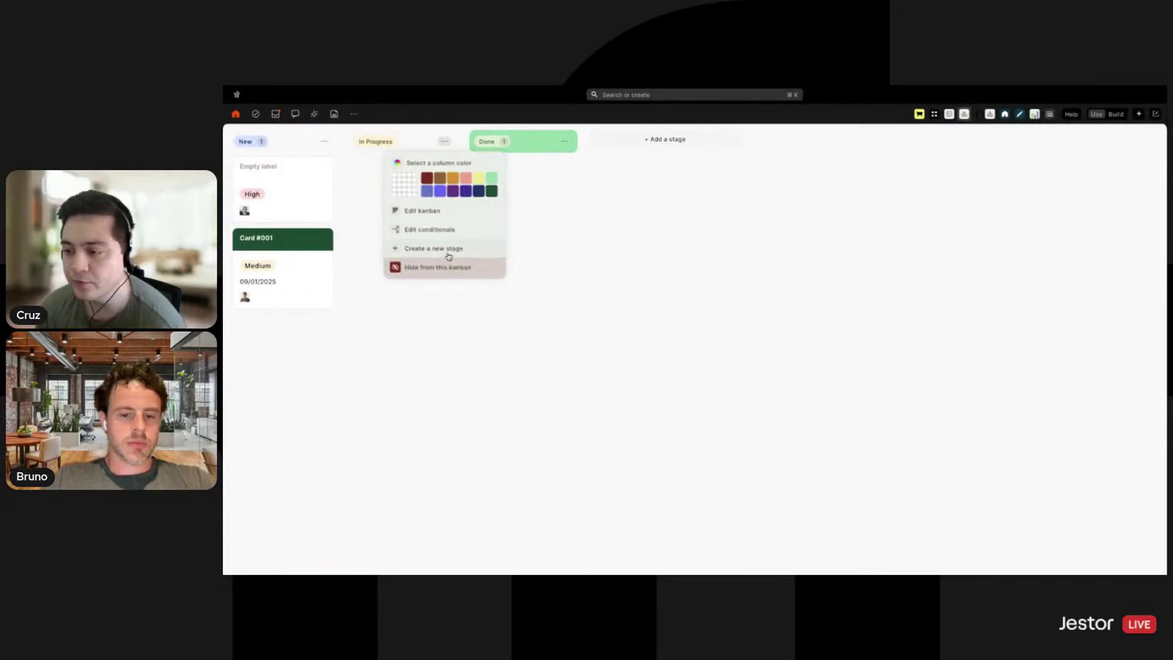
pyautogui.click(752, 313)
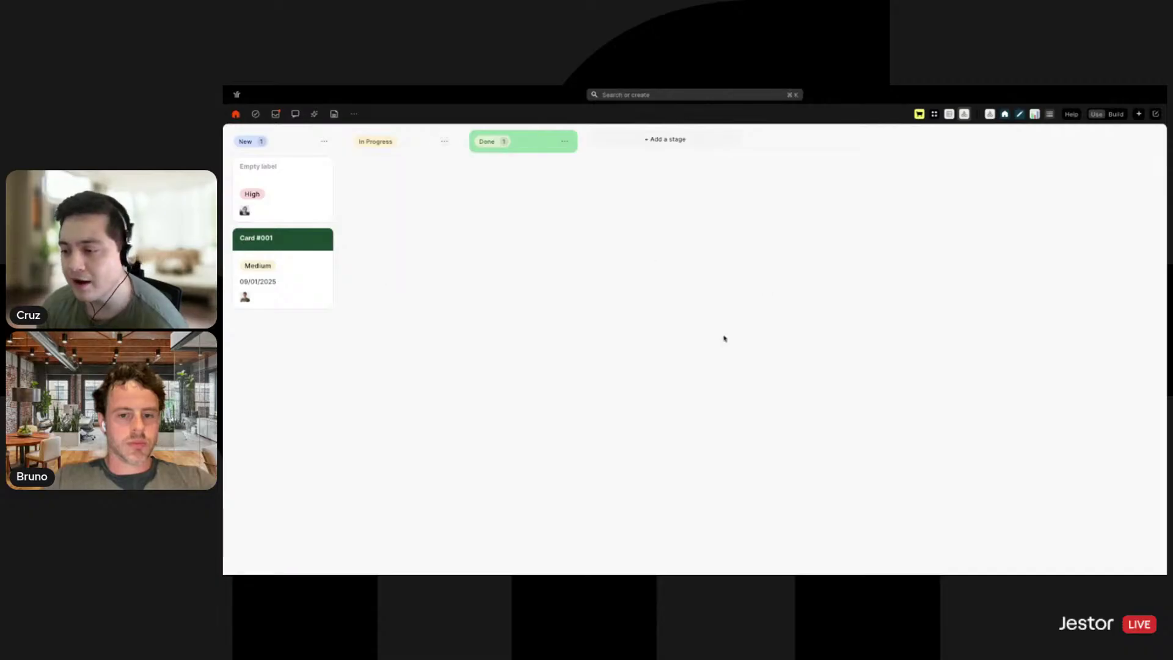
# Return to build mode, open the Smart Kanban block for editing and enlarge it down to the app's visible-area line.
pyautogui.click(1116, 115)
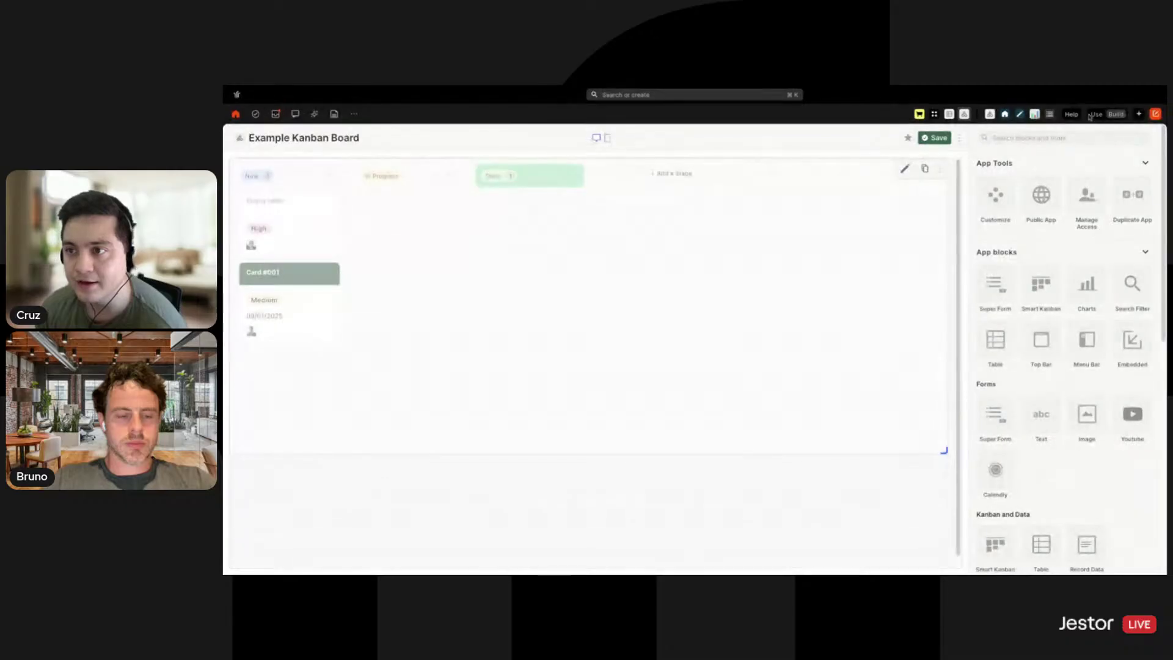
pyautogui.click(905, 168)
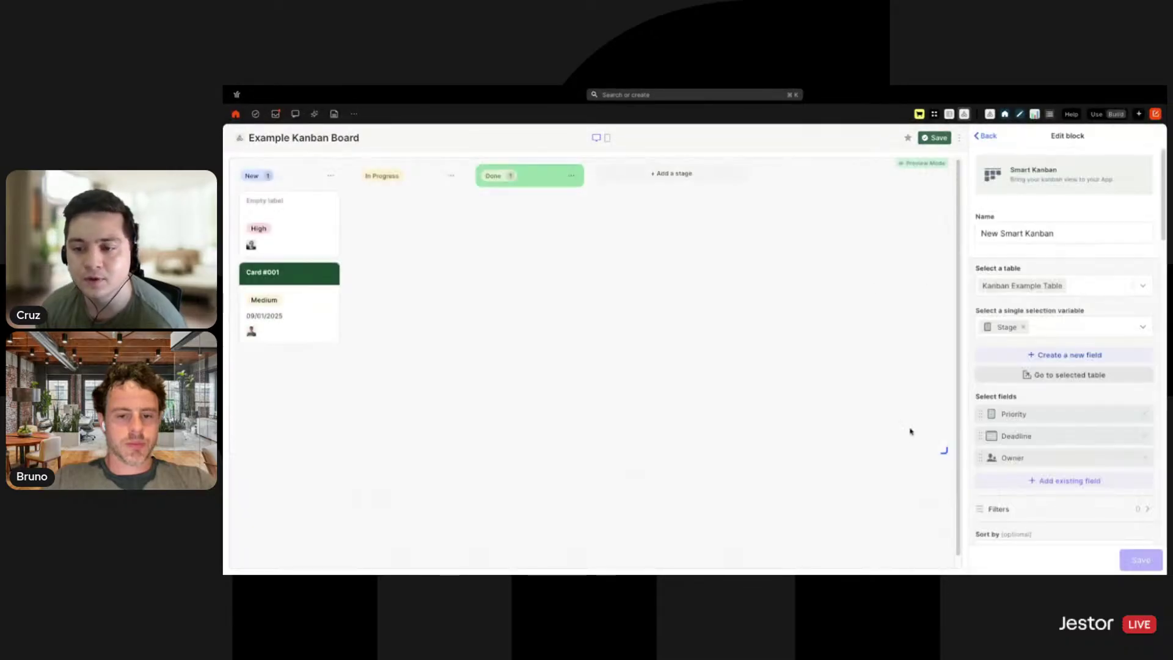
pyautogui.moveTo(947, 454); pyautogui.dragTo(959, 564)
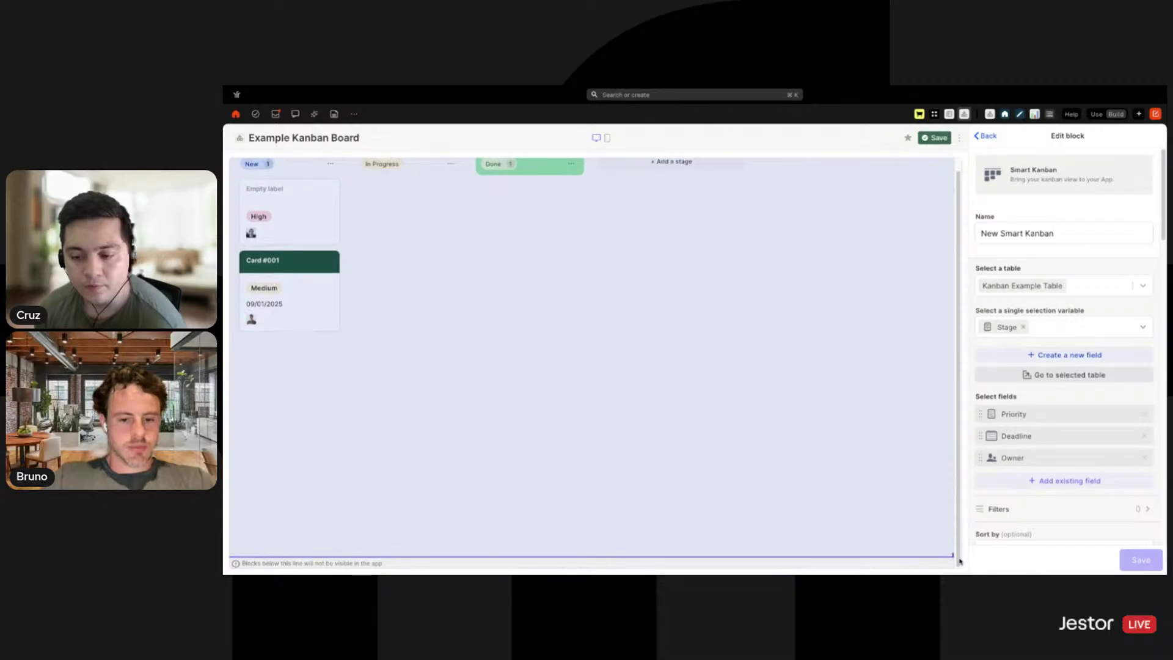
# Add the Cover field to the fields shown on the kanban cards, and save the block and the app.
pyautogui.scroll(-15, 1032, 403)
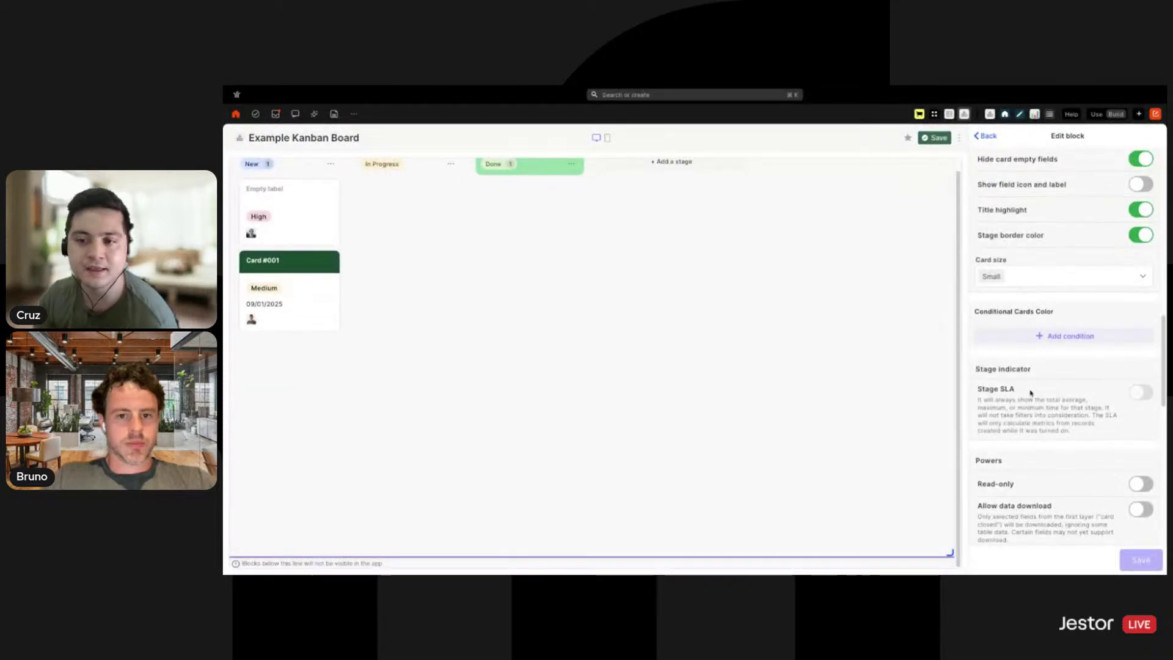
pyautogui.scroll(10, 1070, 391)
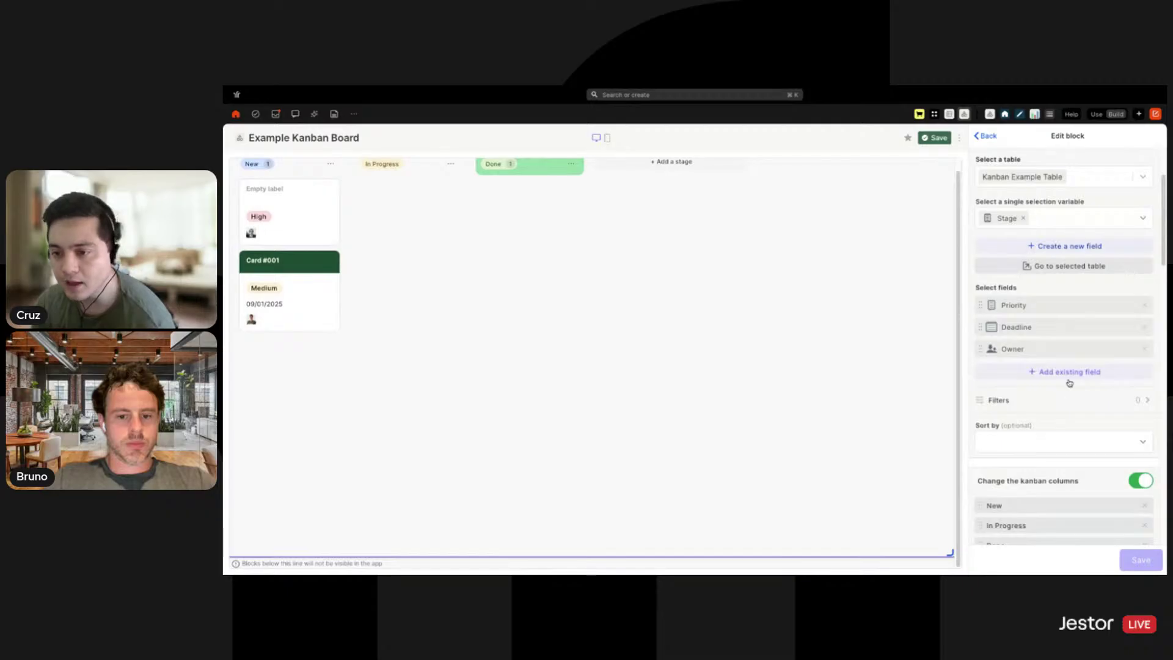
pyautogui.click(1070, 373)
pyautogui.scroll(-2, 1026, 464)
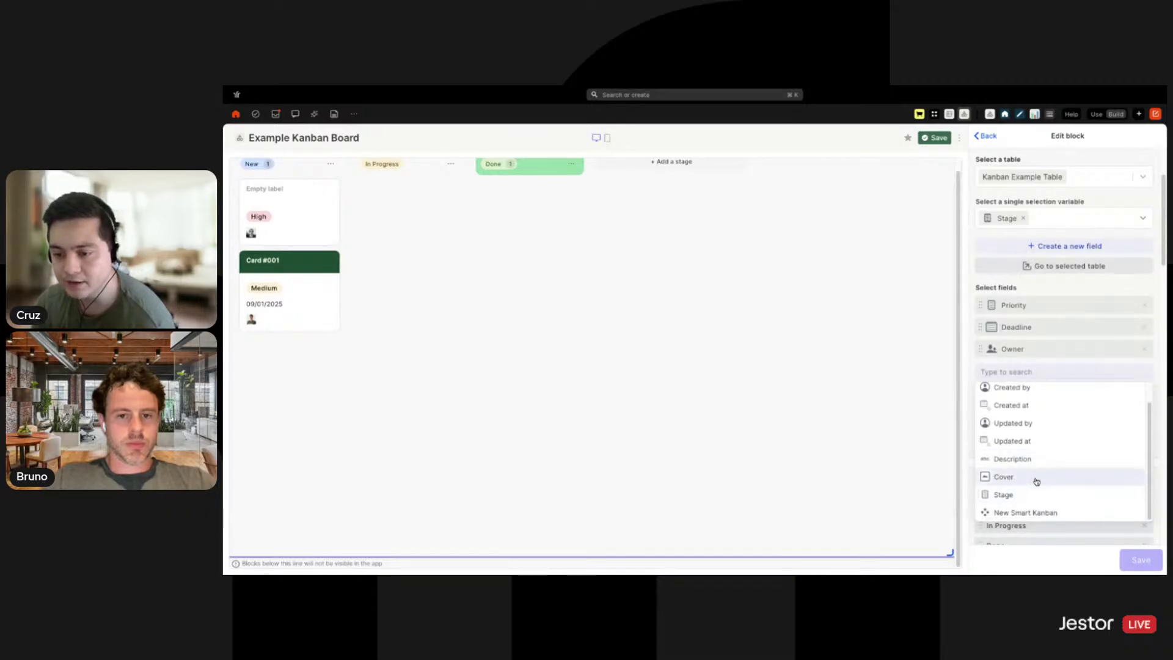
pyautogui.click(1036, 477)
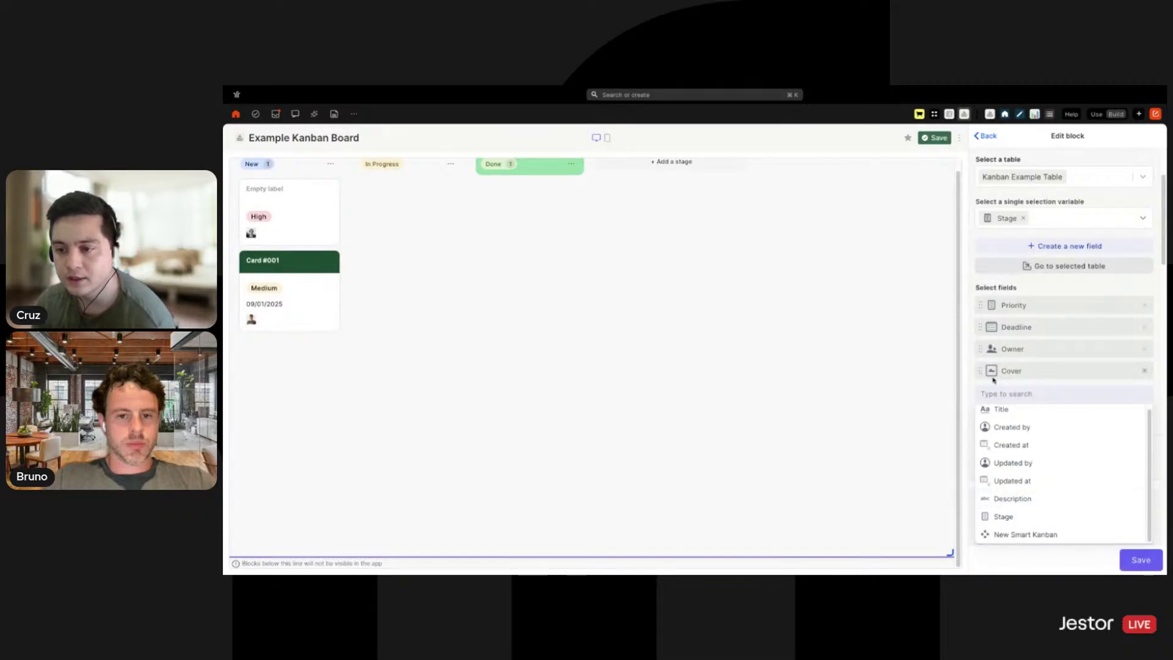
pyautogui.click(1023, 289)
pyautogui.click(1140, 560)
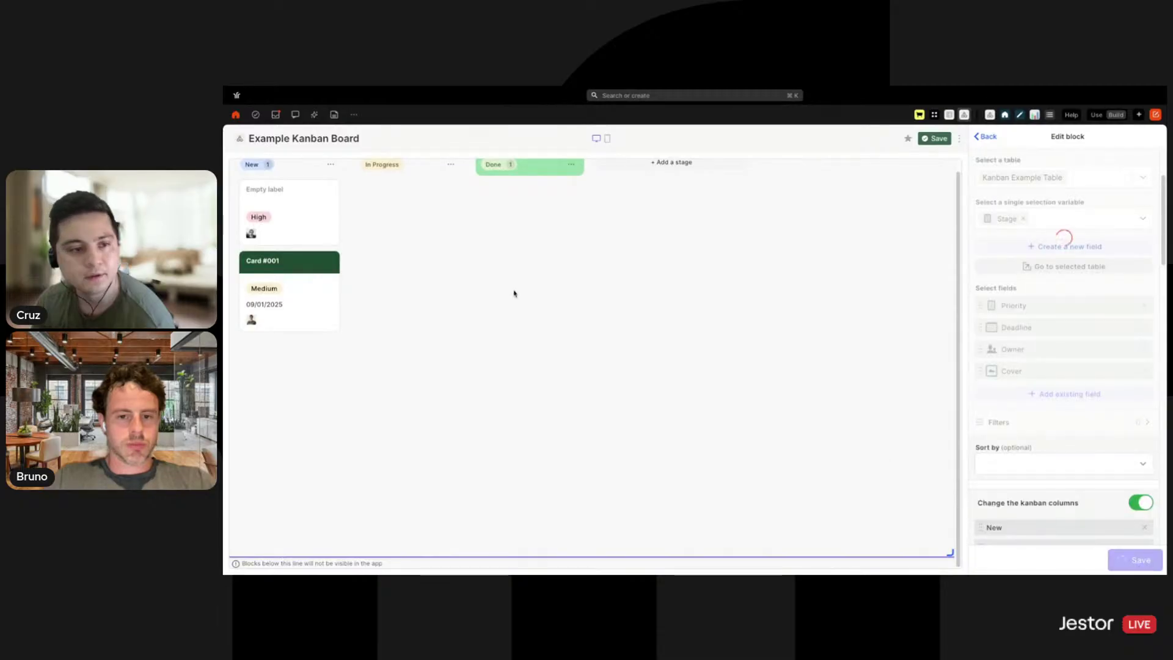
pyautogui.click(934, 139)
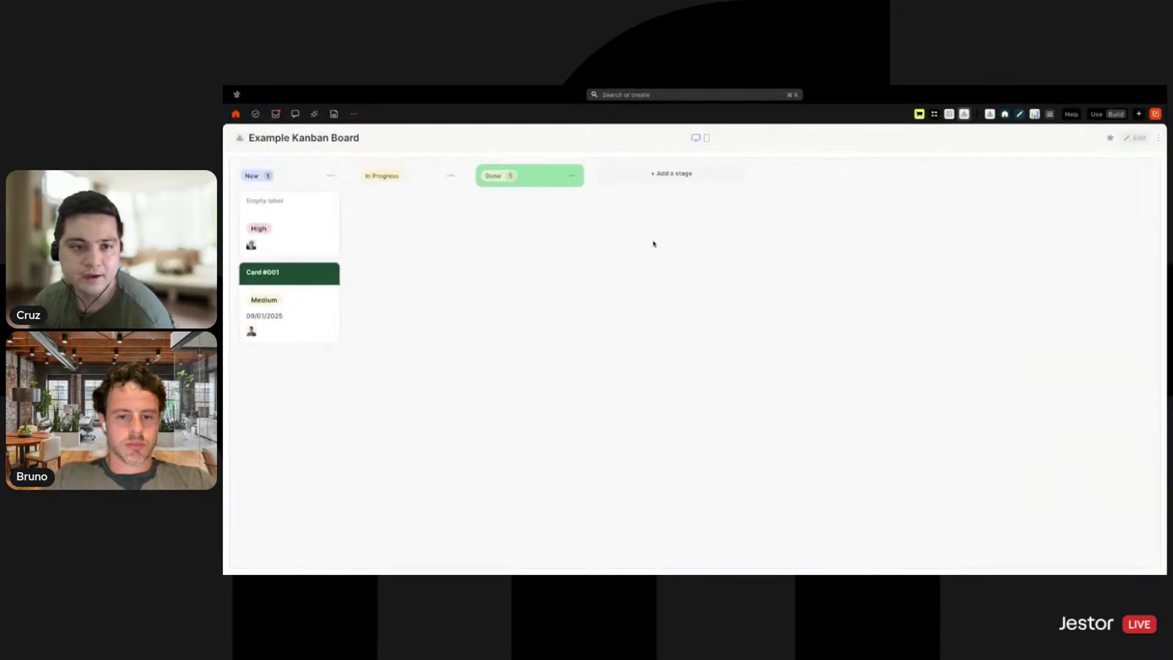
# Check Card #001's form, set the kanban block's Record Update form source to Default table form, and save block and app.
pyautogui.click(298, 320)
pyautogui.click(971, 222)
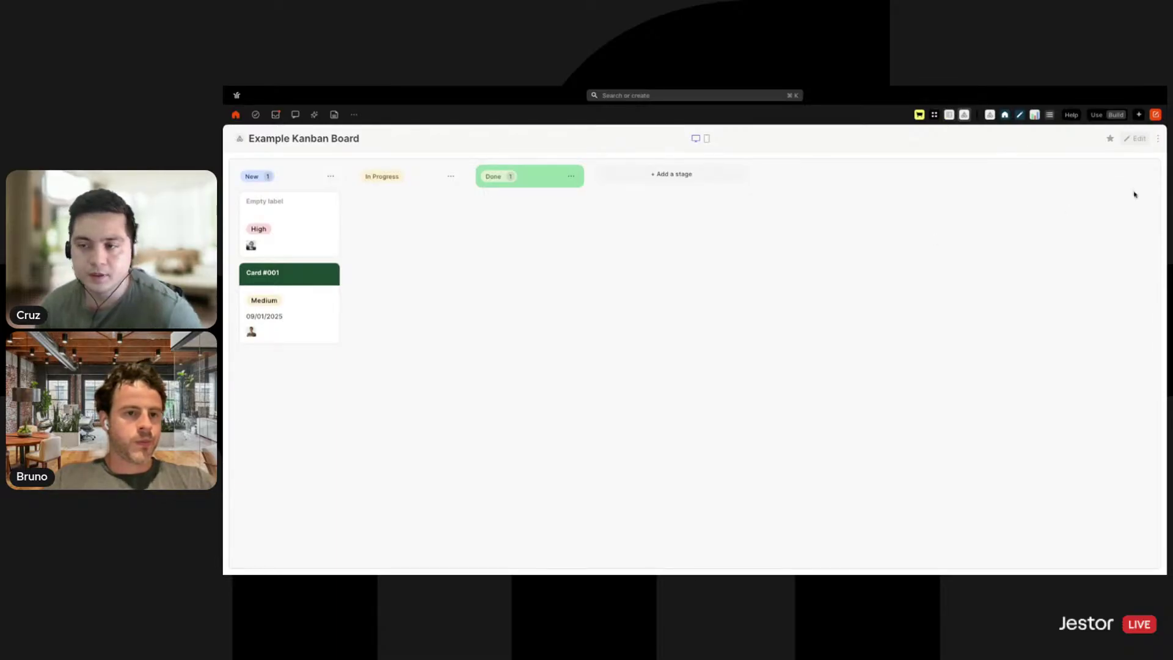
pyautogui.click(1137, 138)
pyautogui.click(908, 174)
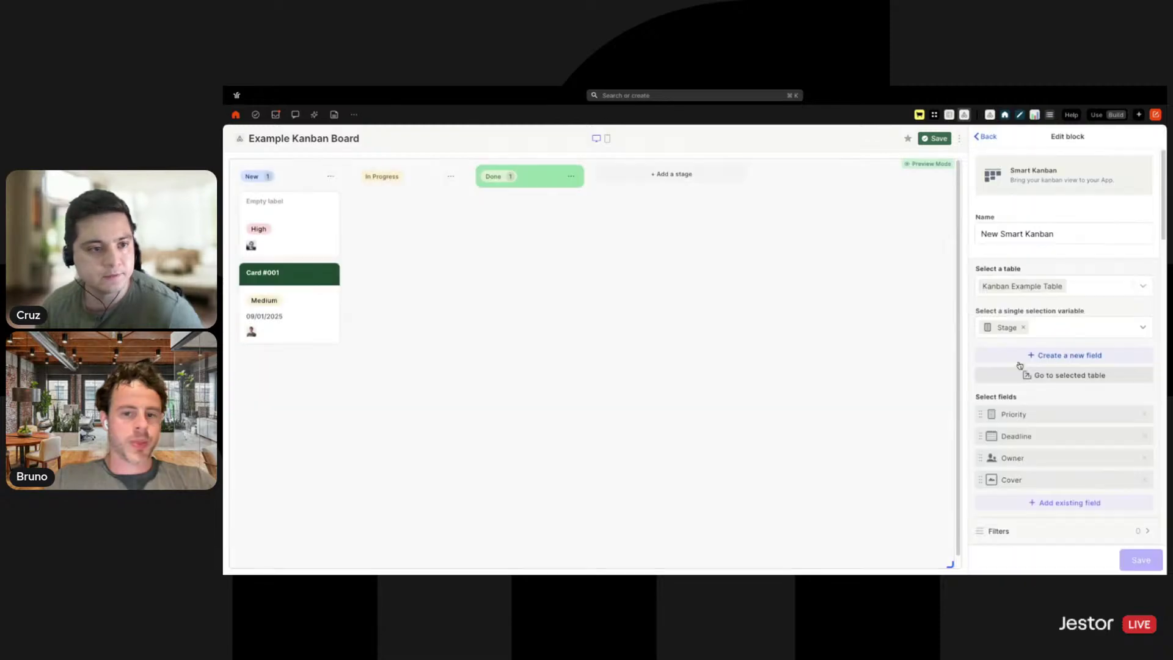
pyautogui.scroll(-10, 1063, 398)
pyautogui.scroll(-1, 1066, 396)
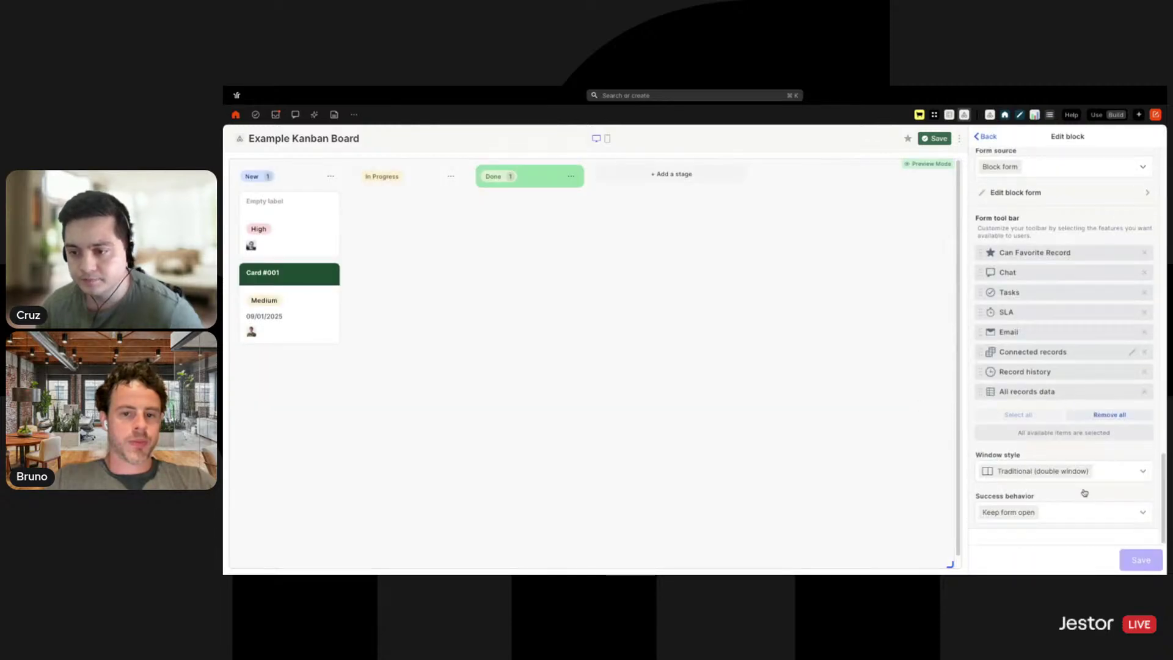
pyautogui.click(1083, 173)
pyautogui.click(1045, 230)
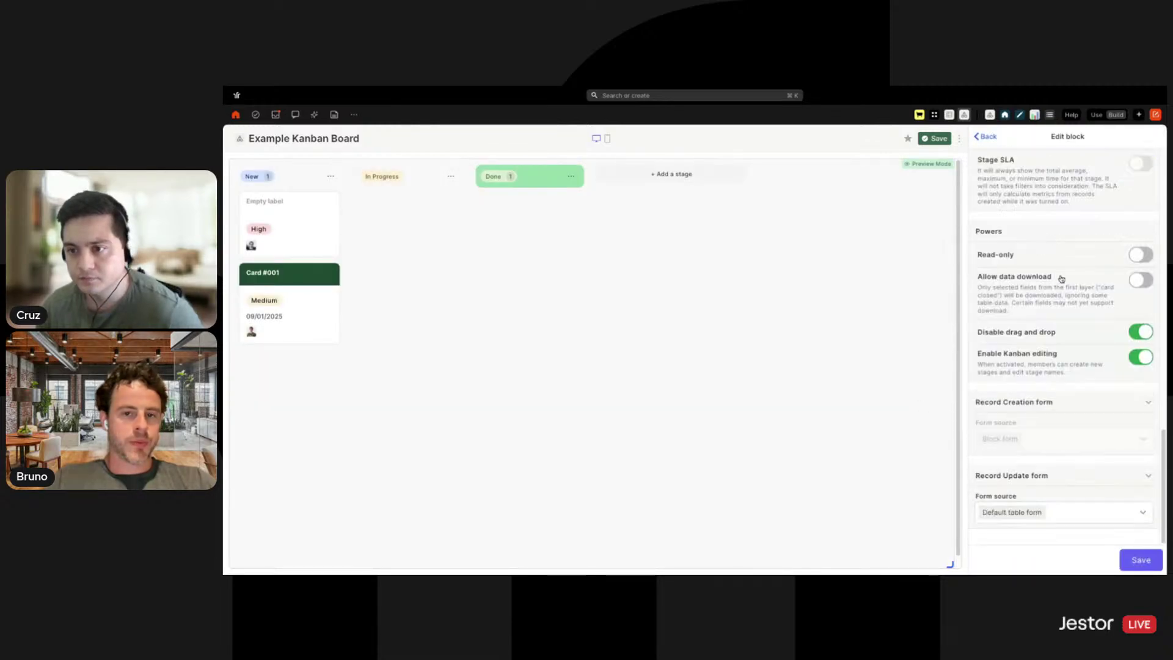
pyautogui.click(1138, 561)
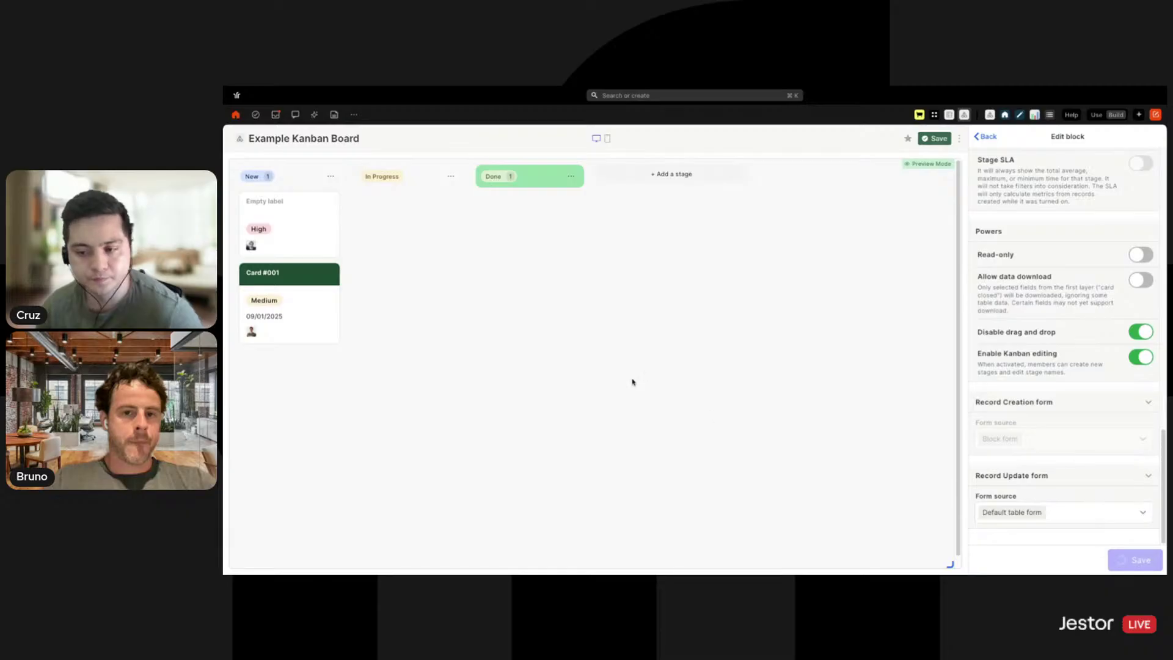
pyautogui.click(935, 138)
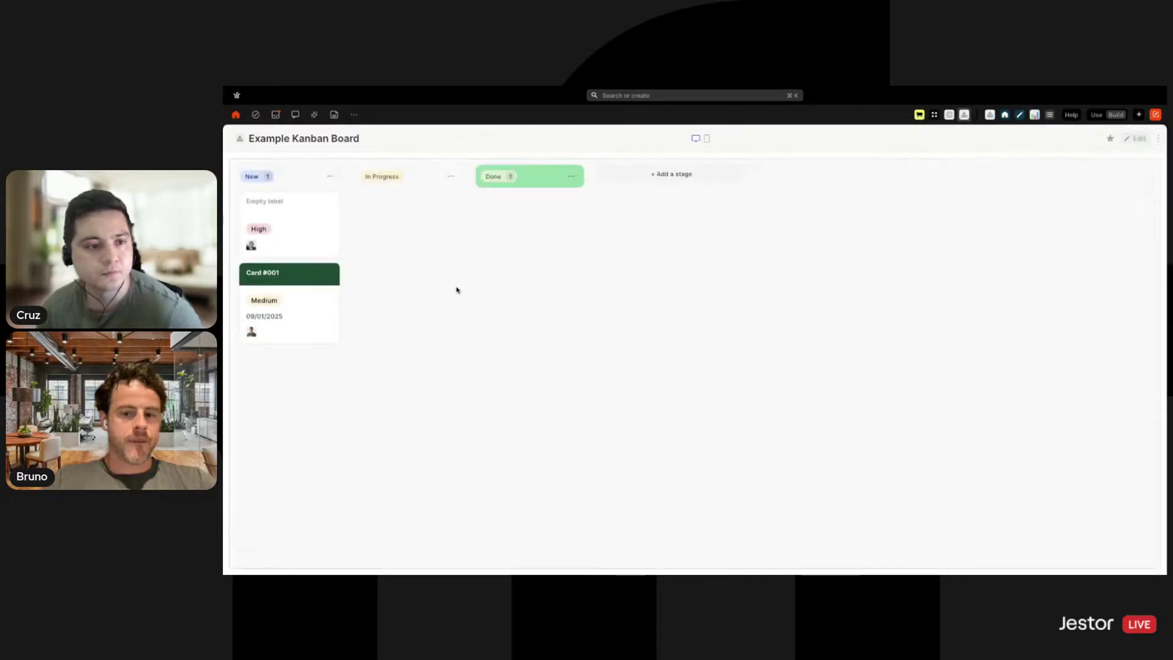
# Upload the mountain landscape image as Card #001's cover, save the record and preview the image from the board.
pyautogui.click(299, 316)
pyautogui.scroll(-1, 416, 391)
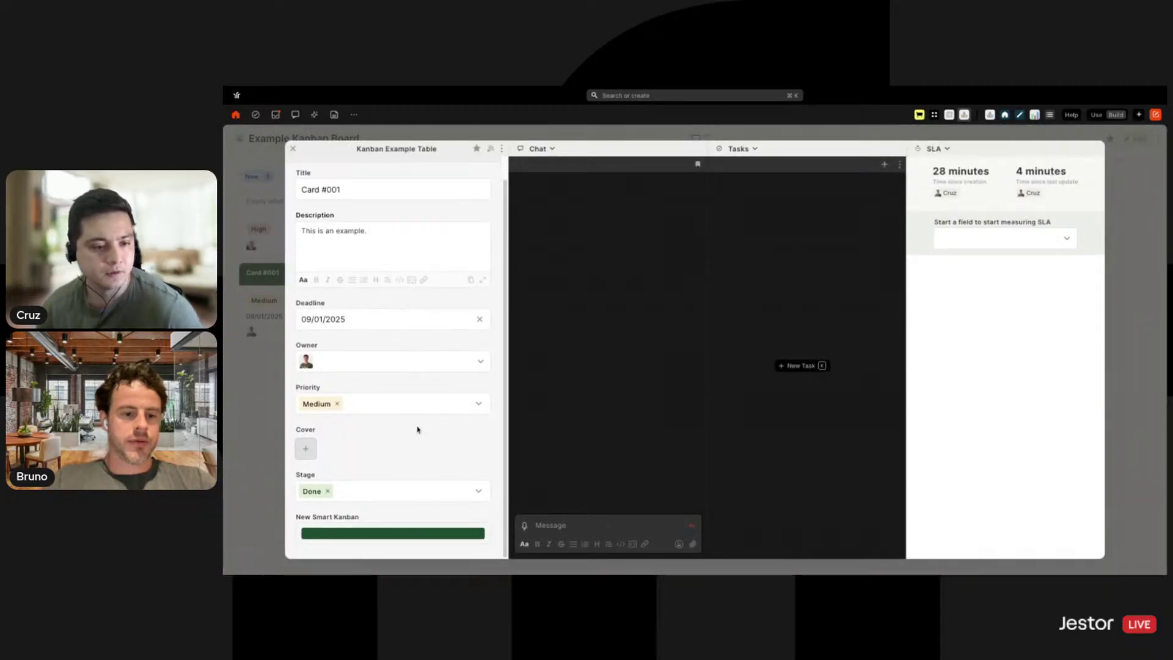
pyautogui.click(307, 449)
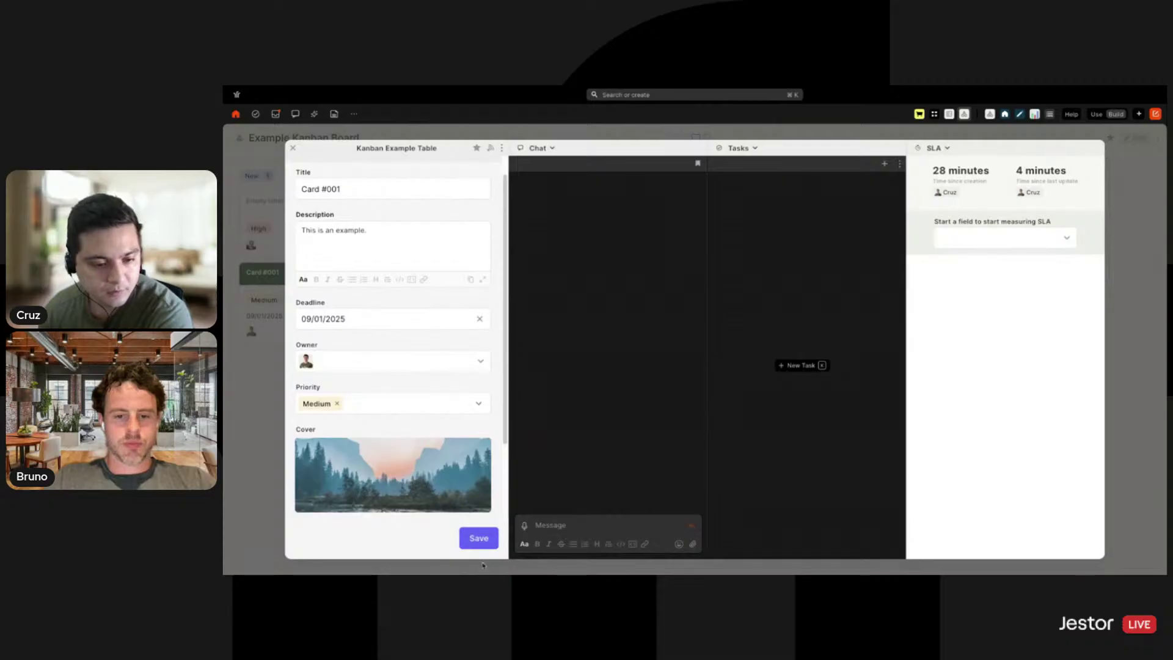
pyautogui.click(467, 538)
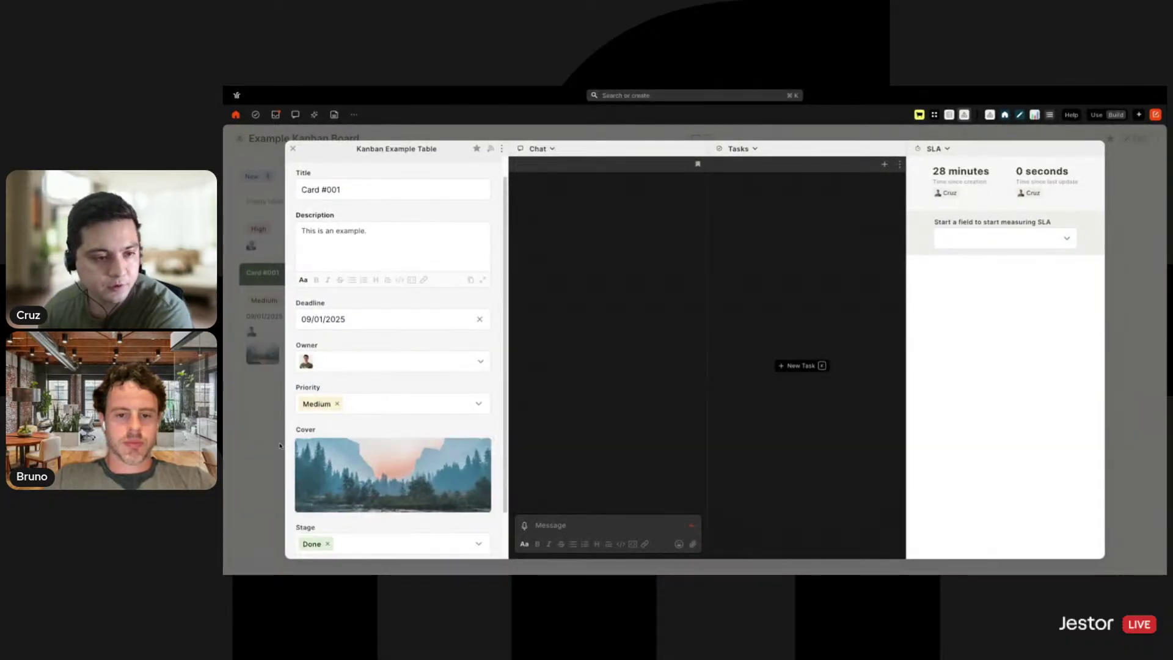
pyautogui.click(280, 445)
pyautogui.click(260, 361)
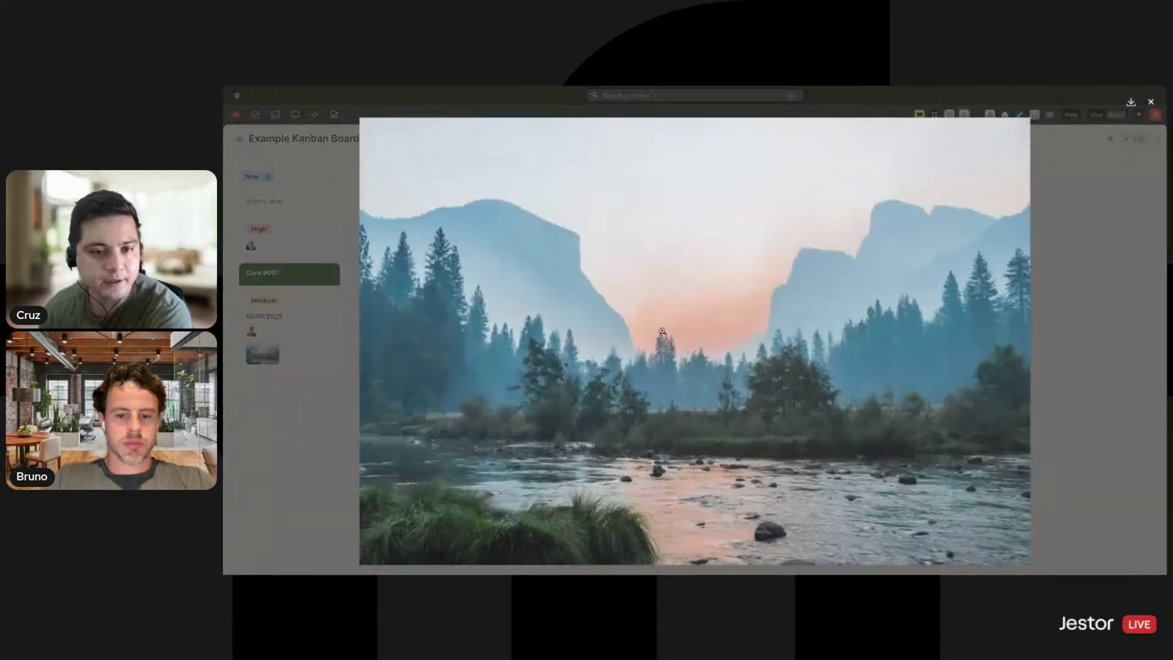
pyautogui.click(350, 457)
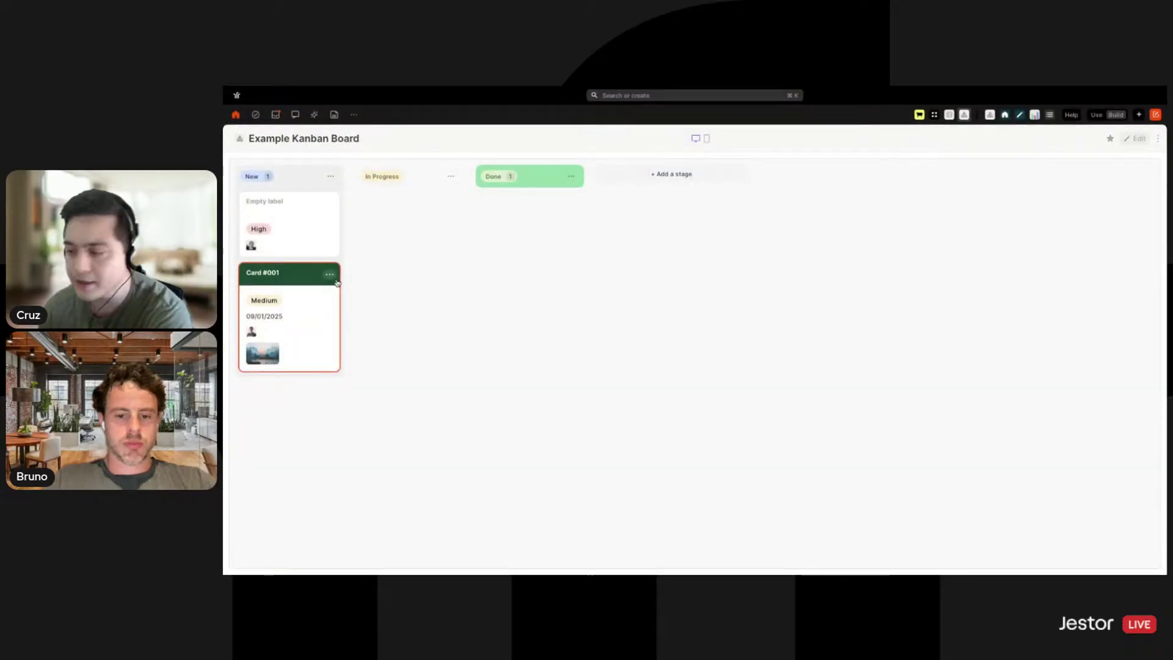
# Edit the Smart Kanban block and move the Cover field to the first place among the card fields.
pyautogui.click(1133, 138)
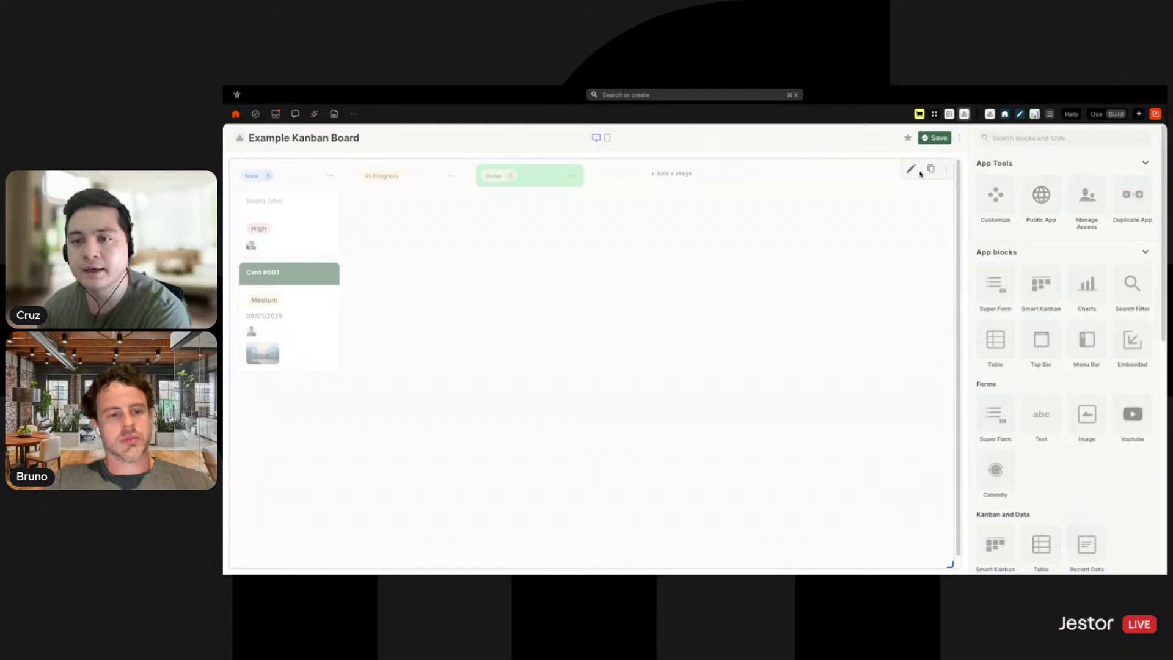
pyautogui.click(910, 168)
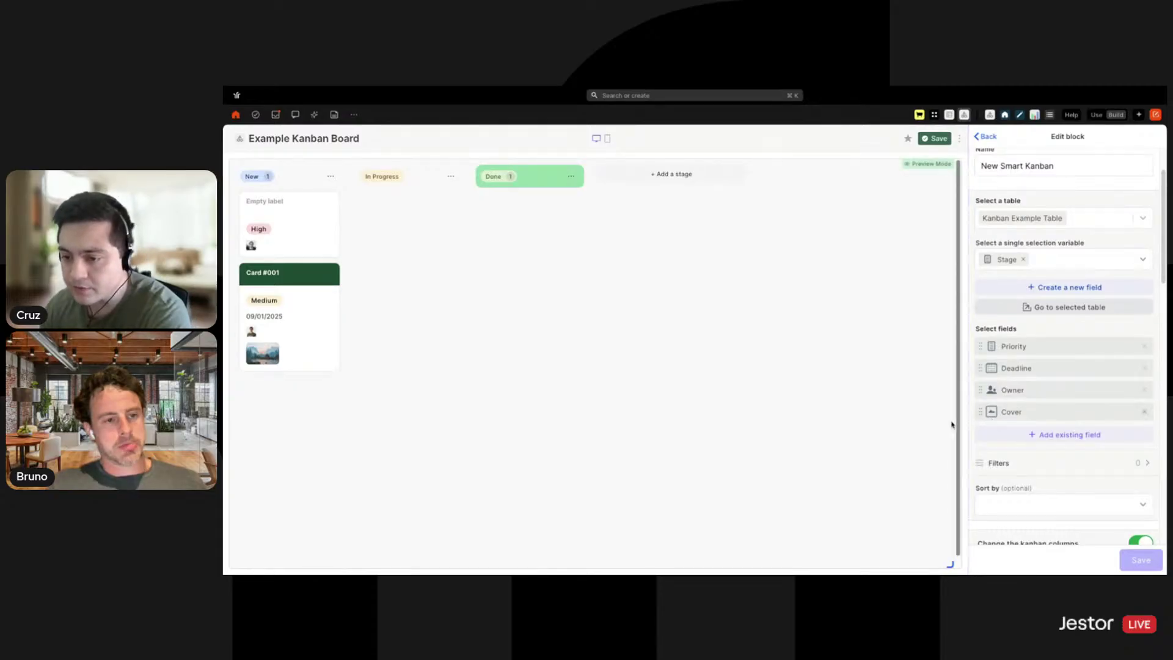
pyautogui.moveTo(1047, 418); pyautogui.dragTo(1053, 354)
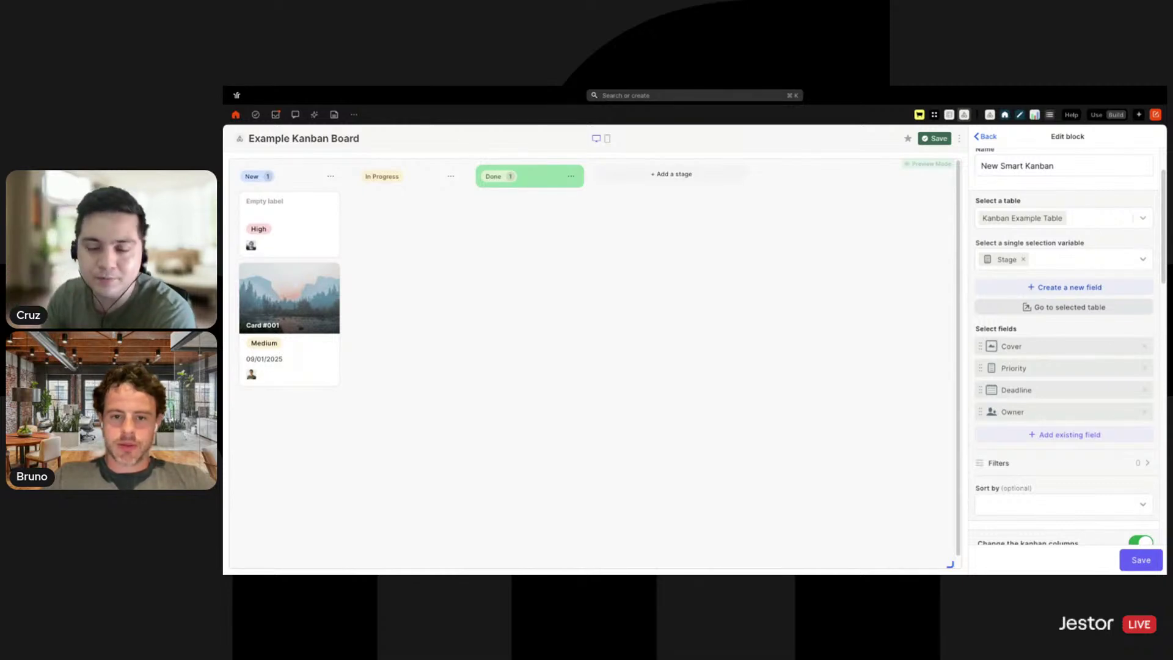
# Remove the Priority, Deadline and Owner fields from the kanban cards, leaving only Cover.
pyautogui.click(1144, 369)
pyautogui.click(1144, 369)
pyautogui.click(1144, 371)
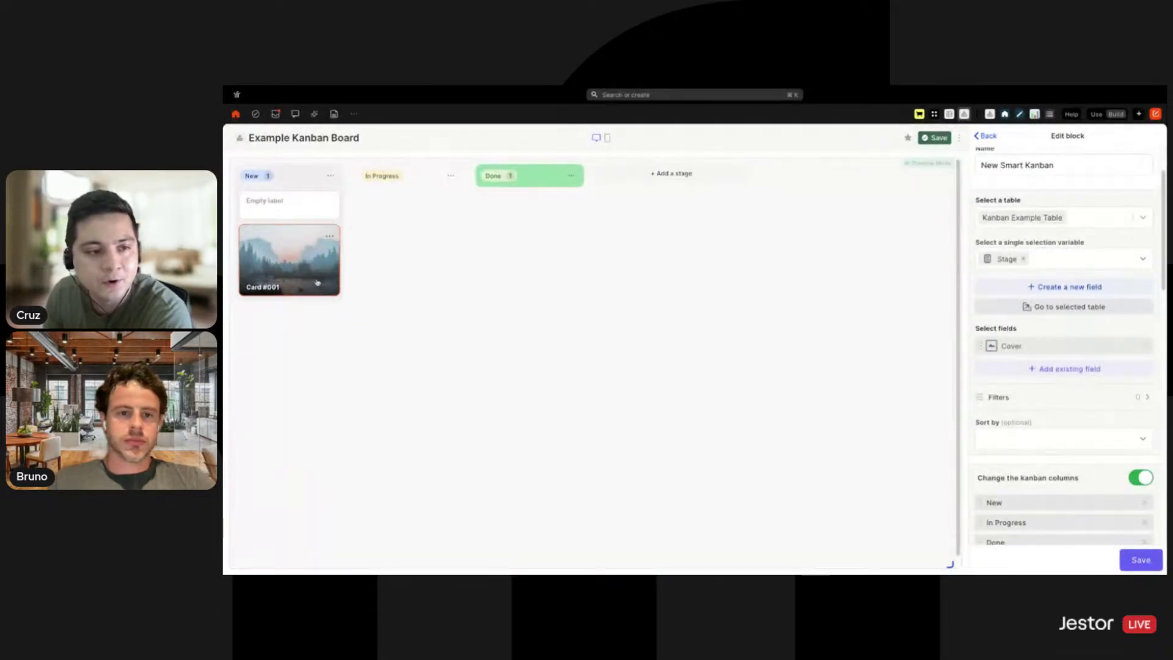
# Add the Priority and Owner fields back below Cover on the kanban cards and save the block.
pyautogui.click(1084, 370)
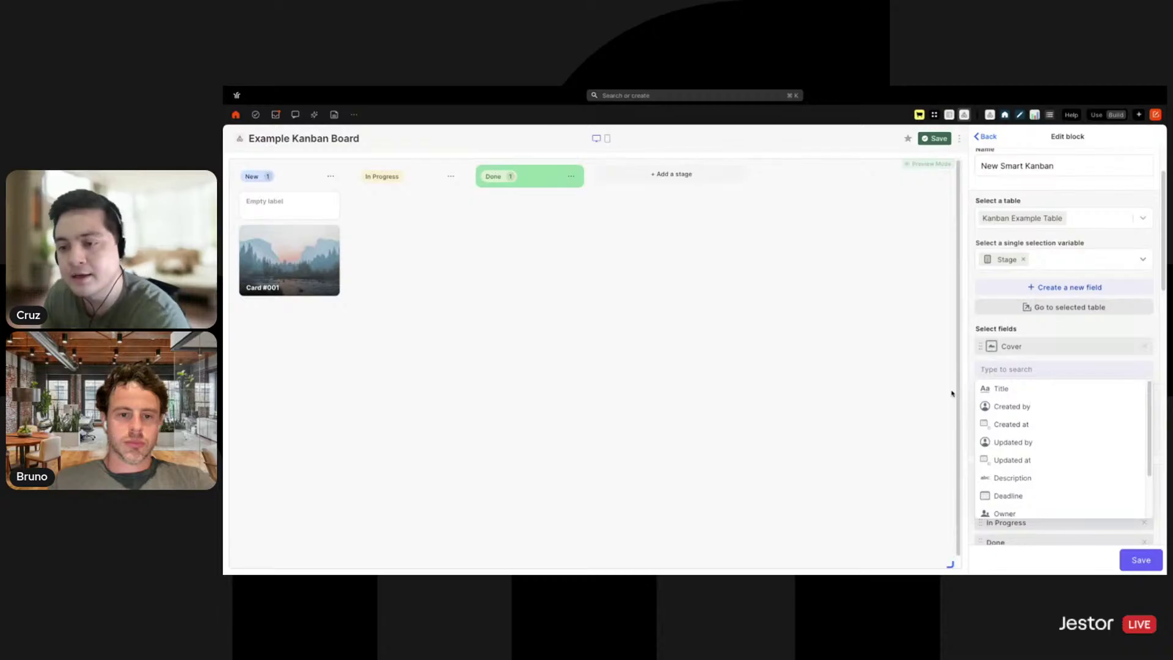
pyautogui.scroll(-2, 1096, 449)
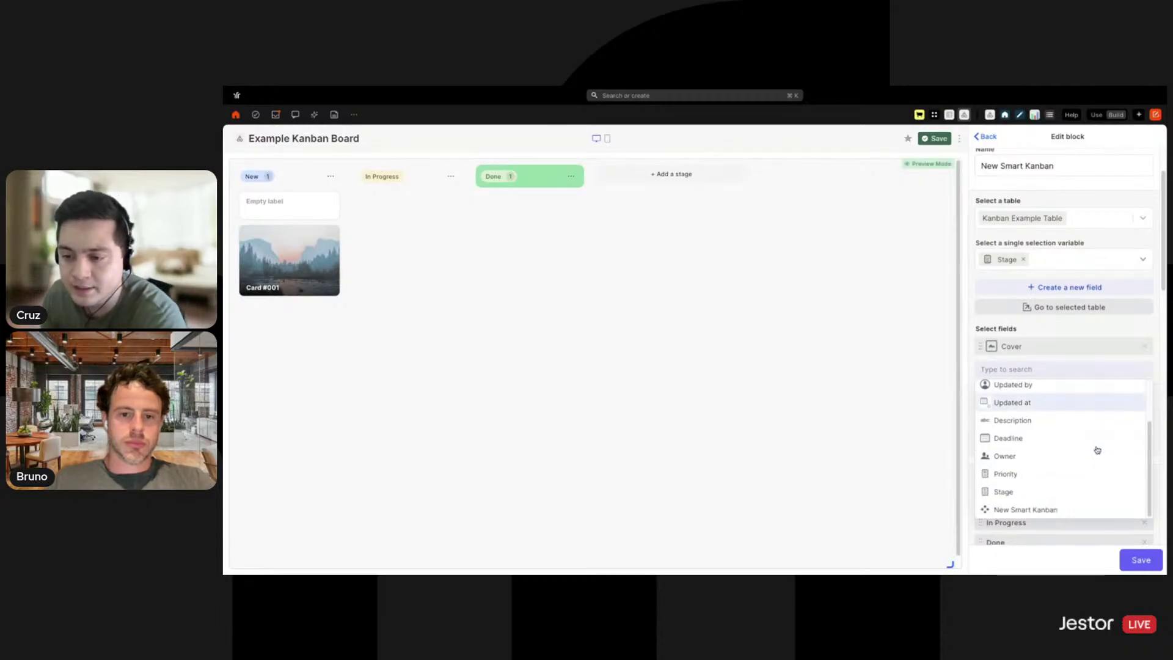
pyautogui.click(1020, 481)
pyautogui.click(1019, 495)
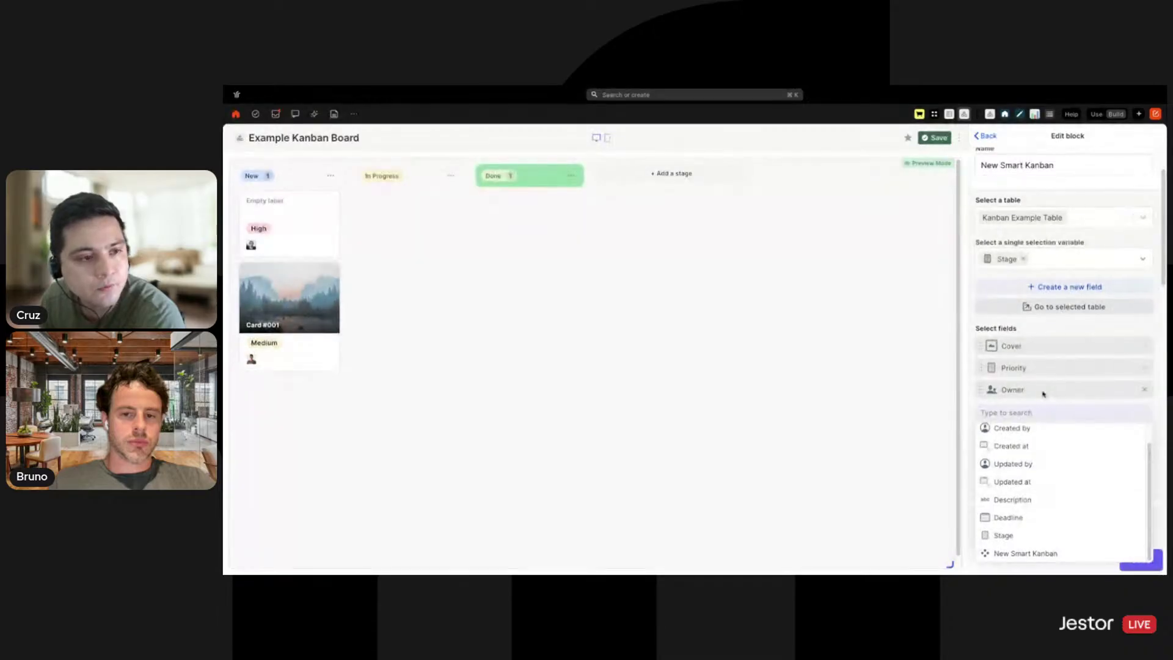
pyautogui.click(1004, 328)
pyautogui.click(1147, 565)
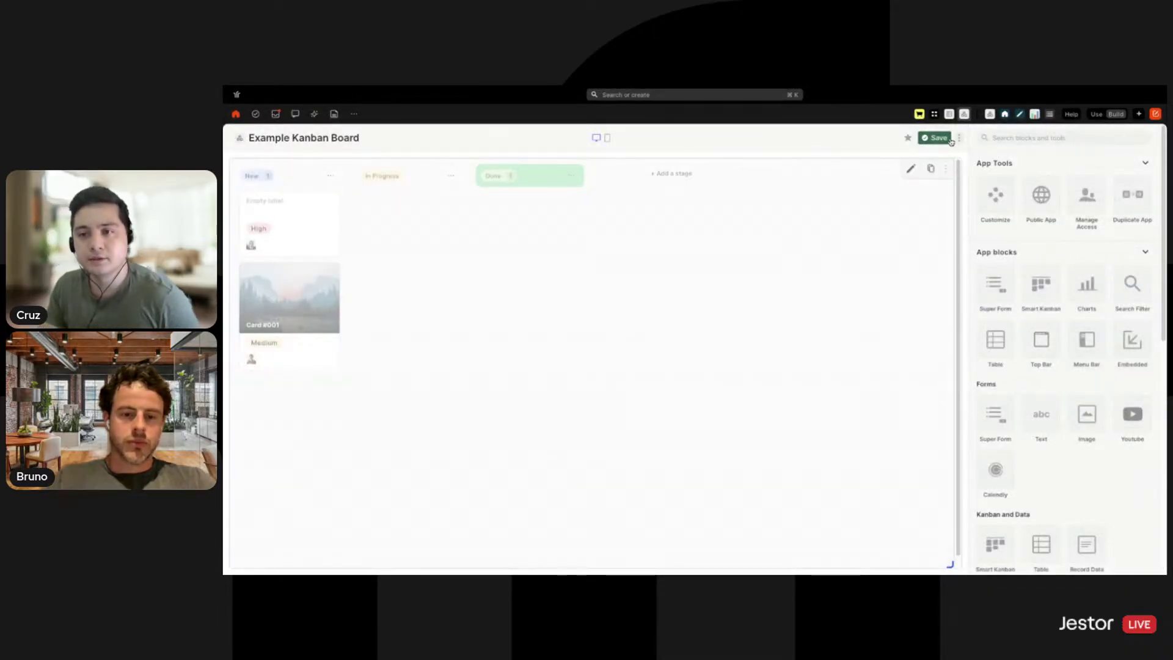
# View the finished kanban board in use mode and open the Kanban Example Table behind it.
pyautogui.click(1098, 115)
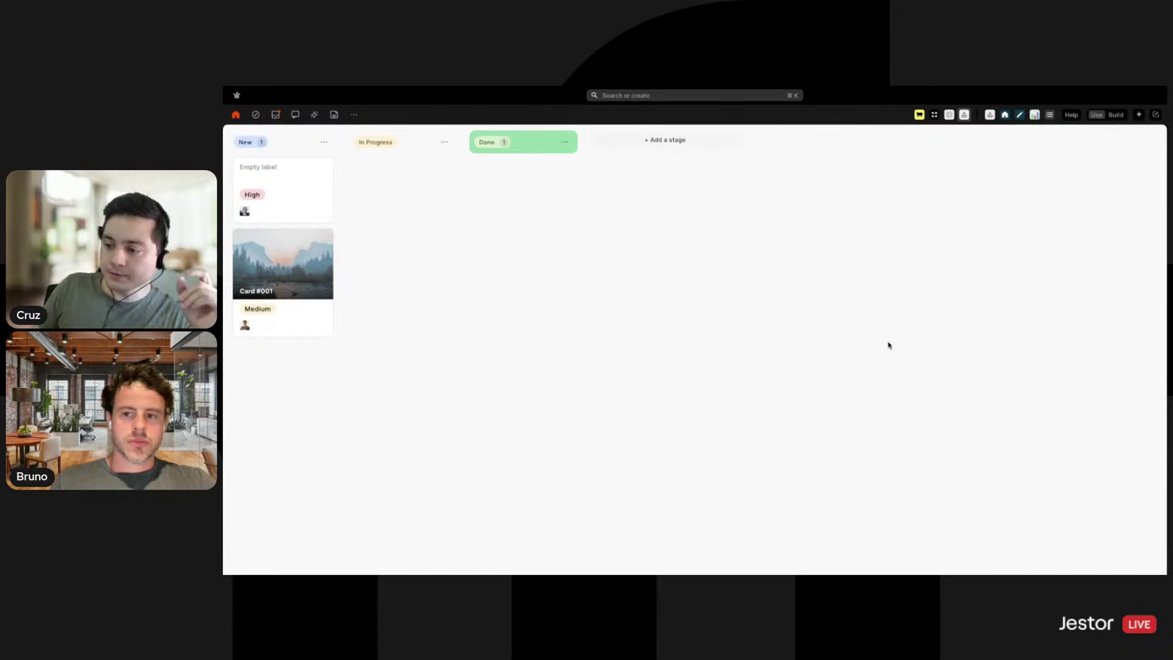
pyautogui.click(951, 116)
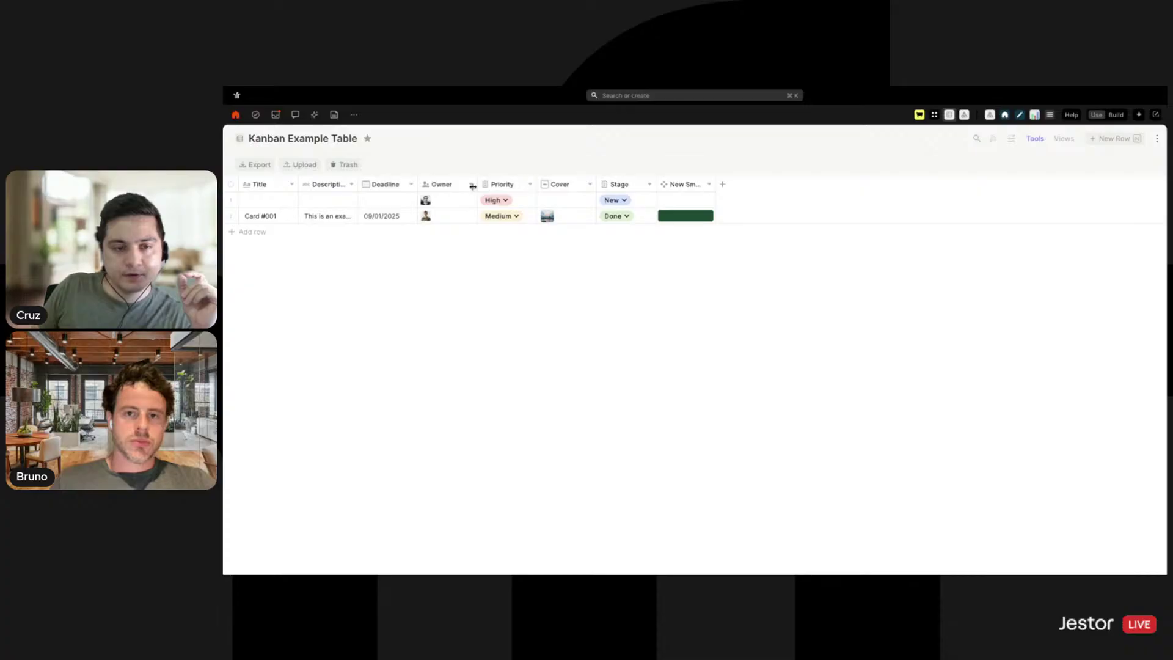
# Open the Stage field's settings in the Kanban Example Table to examine its SLA option, and return to the kanban board.
pyautogui.click(635, 191)
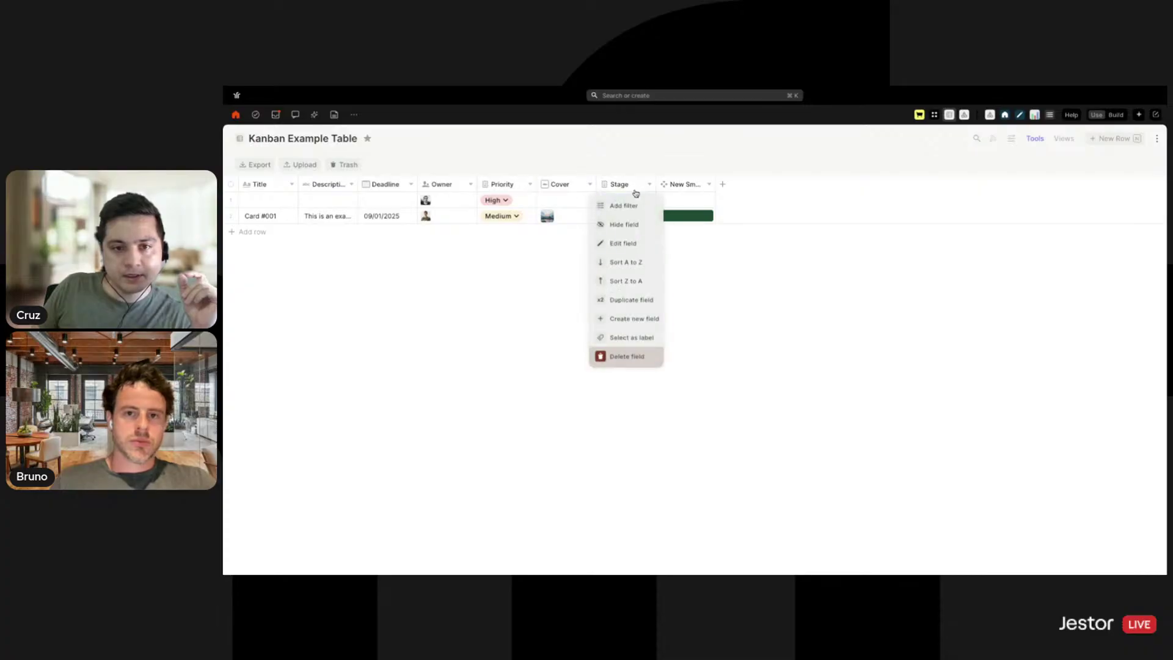
pyautogui.click(634, 244)
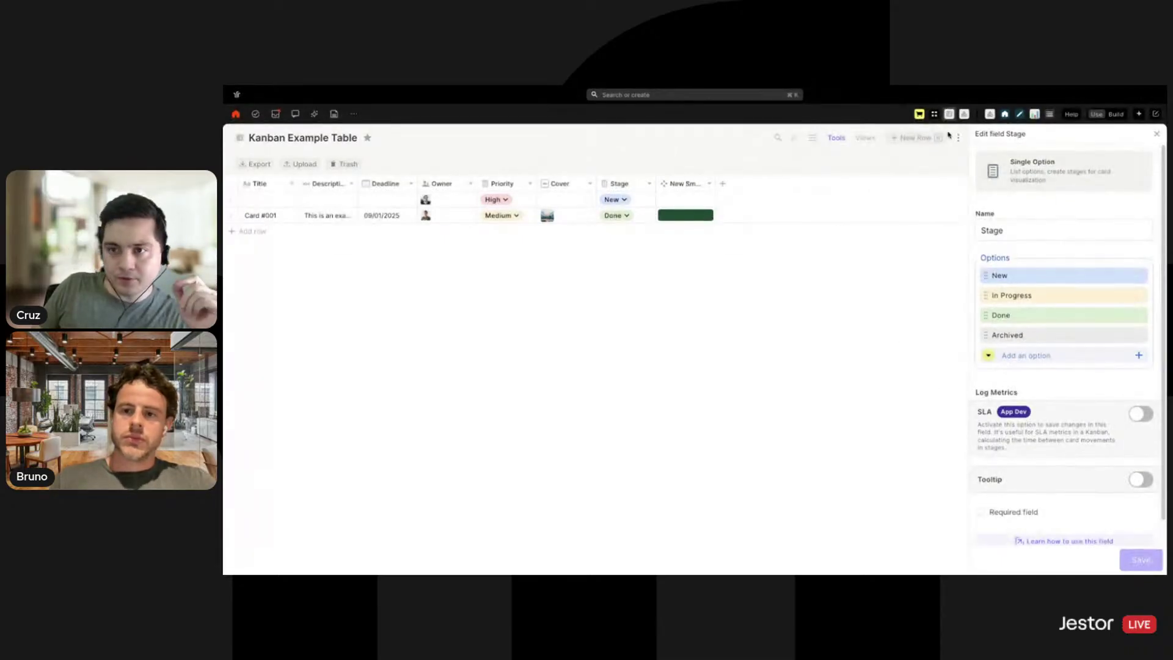
pyautogui.click(963, 114)
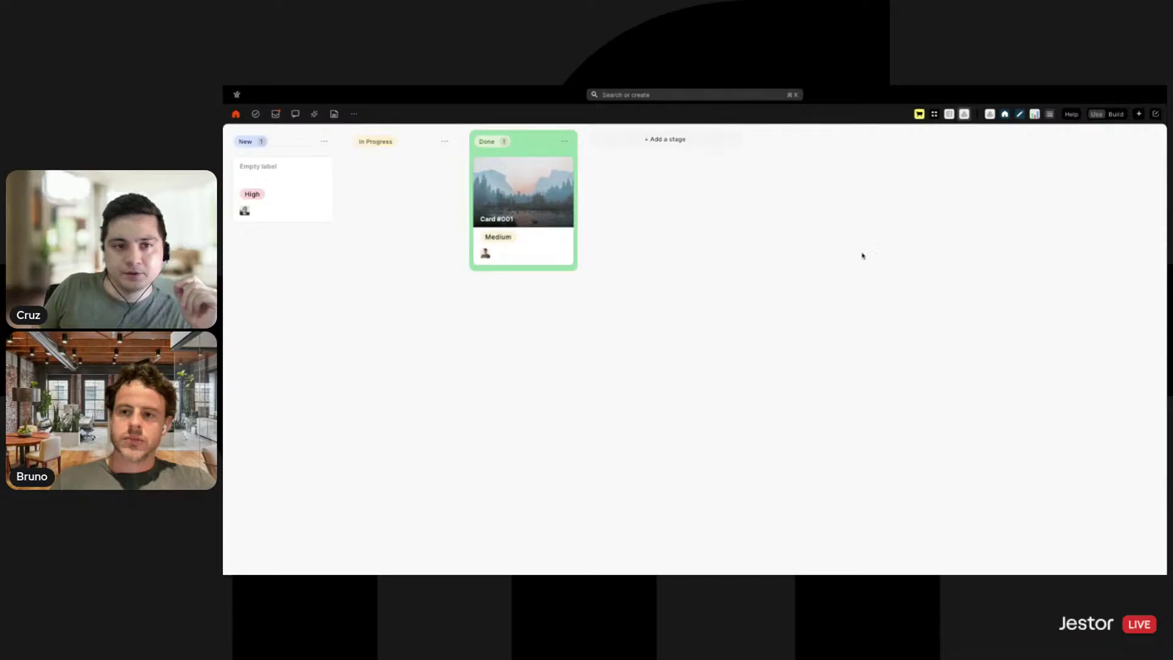
# Open Card #001 and start measuring SLA on the Stage field, then close the card.
pyautogui.click(520, 238)
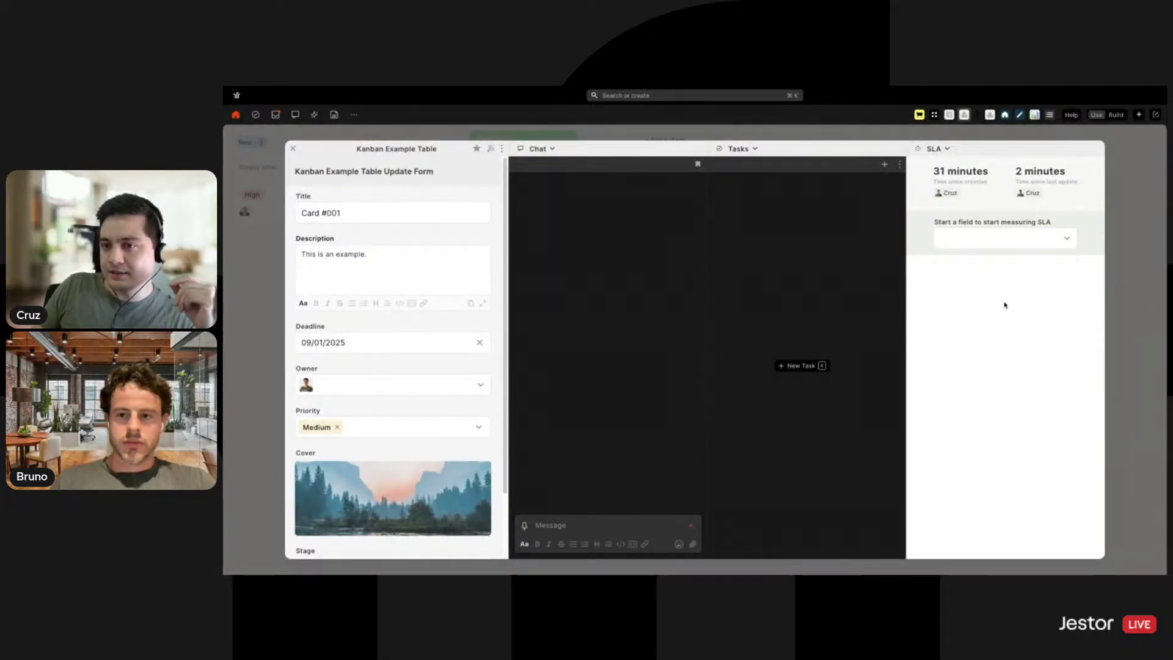
pyautogui.moveTo(971, 190)
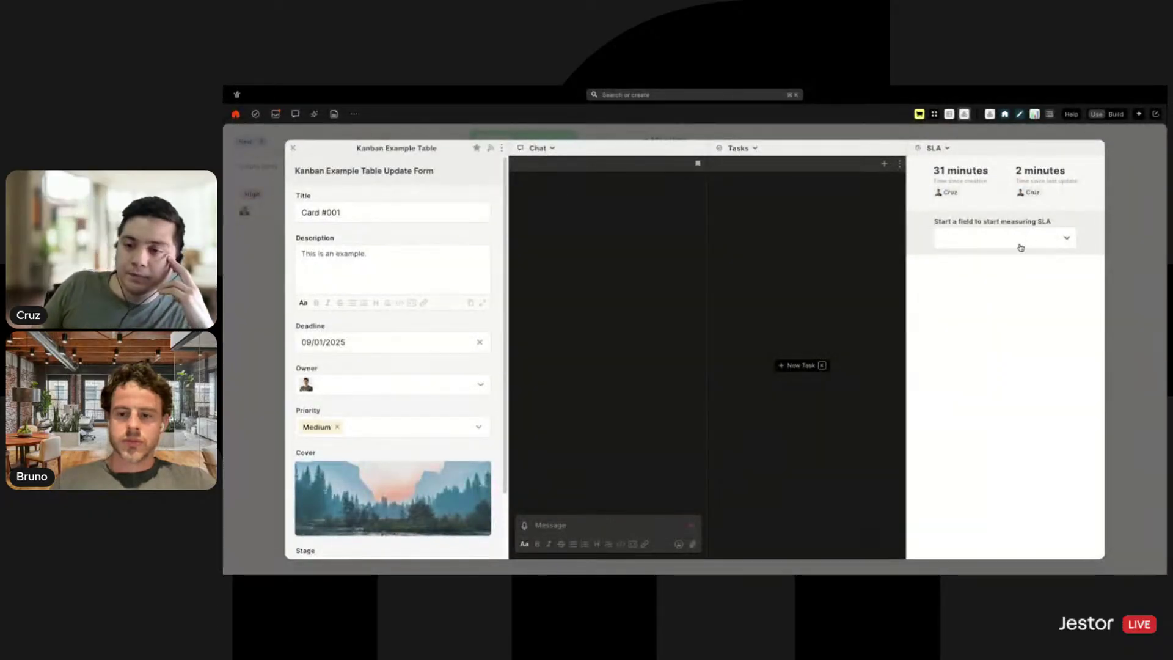
pyautogui.click(960, 246)
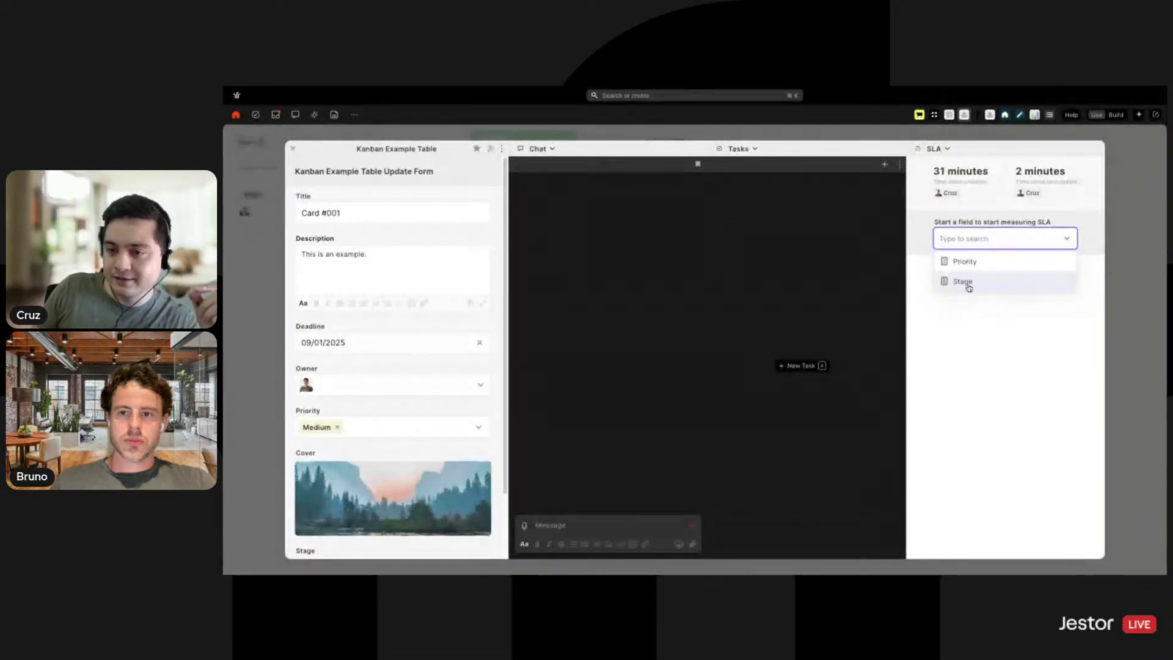
pyautogui.click(968, 283)
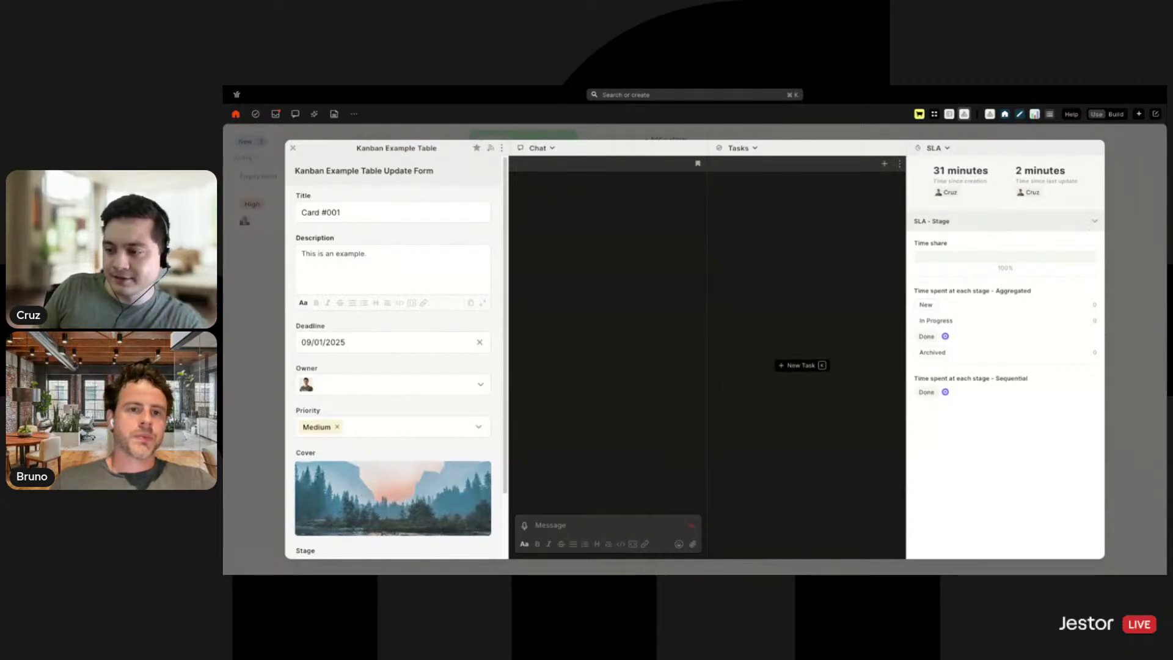
pyautogui.click(1129, 181)
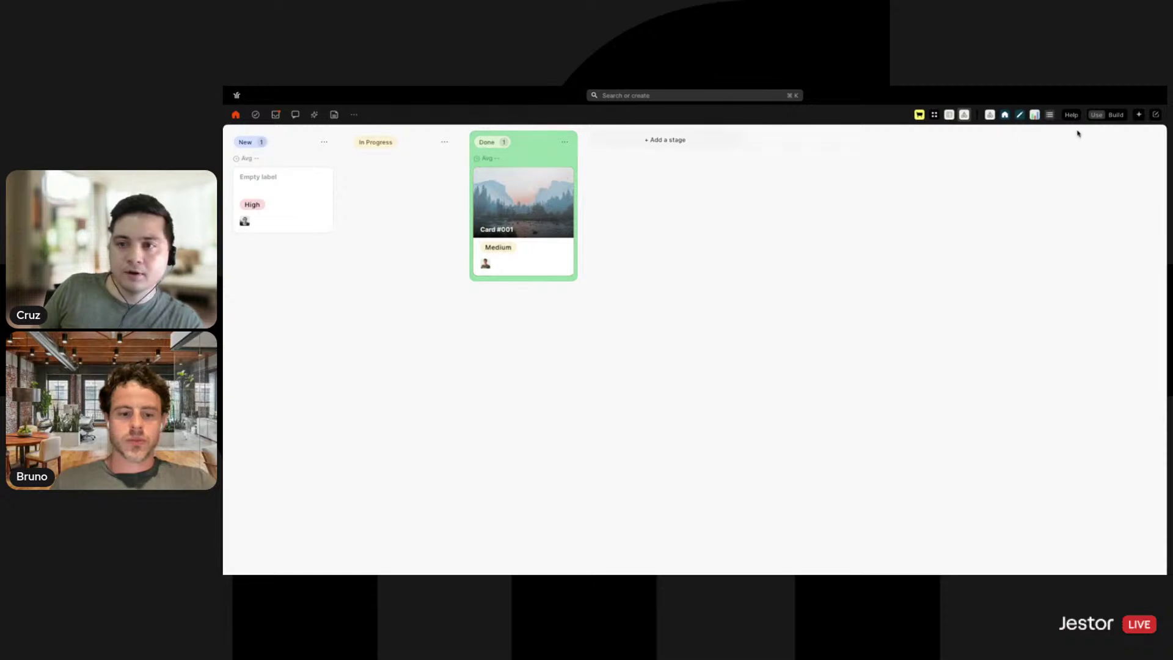
# Set Card #001's Stage to In Progress, save the record and close it.
pyautogui.click(550, 251)
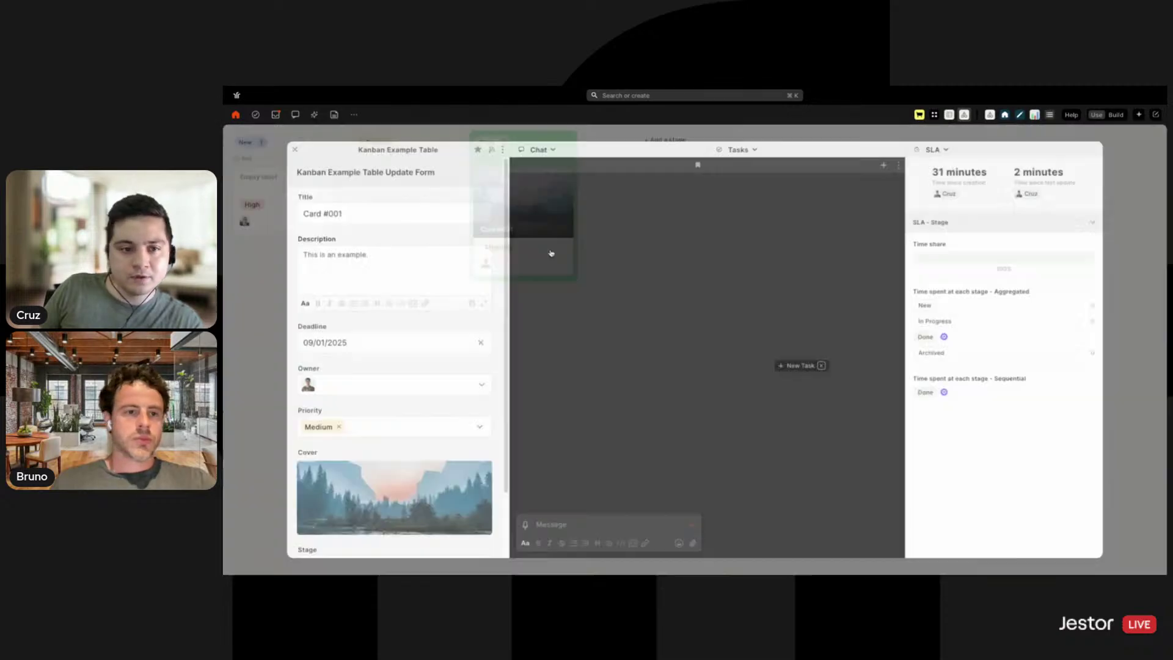
pyautogui.scroll(-1, 392, 515)
pyautogui.click(391, 495)
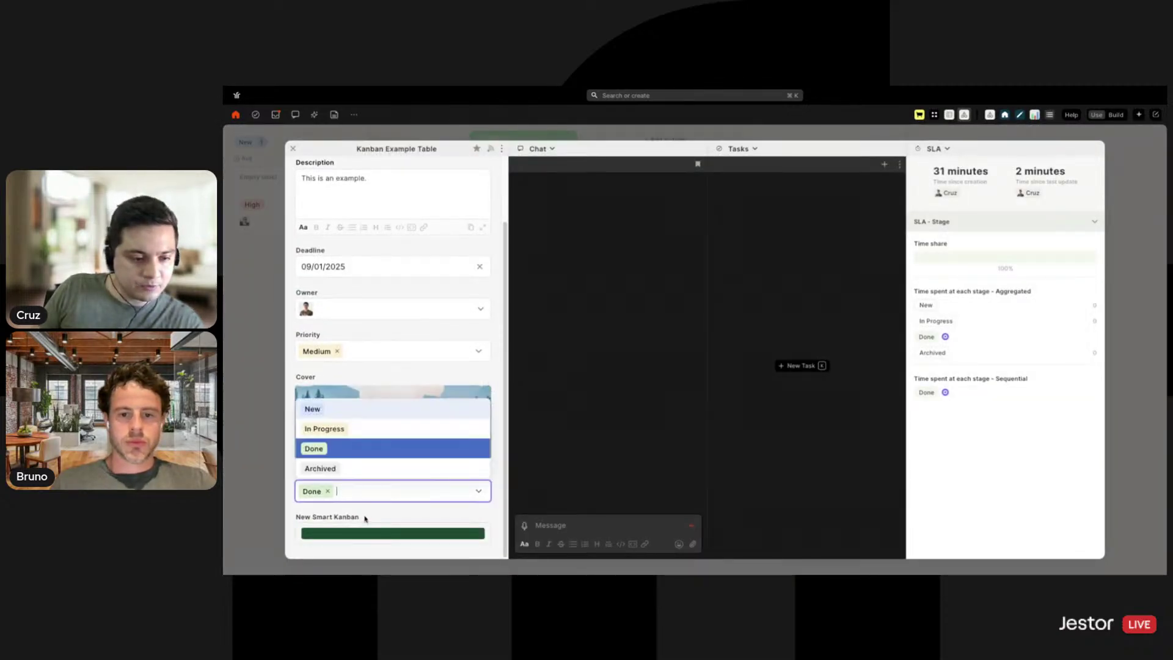
pyautogui.click(358, 429)
pyautogui.click(489, 536)
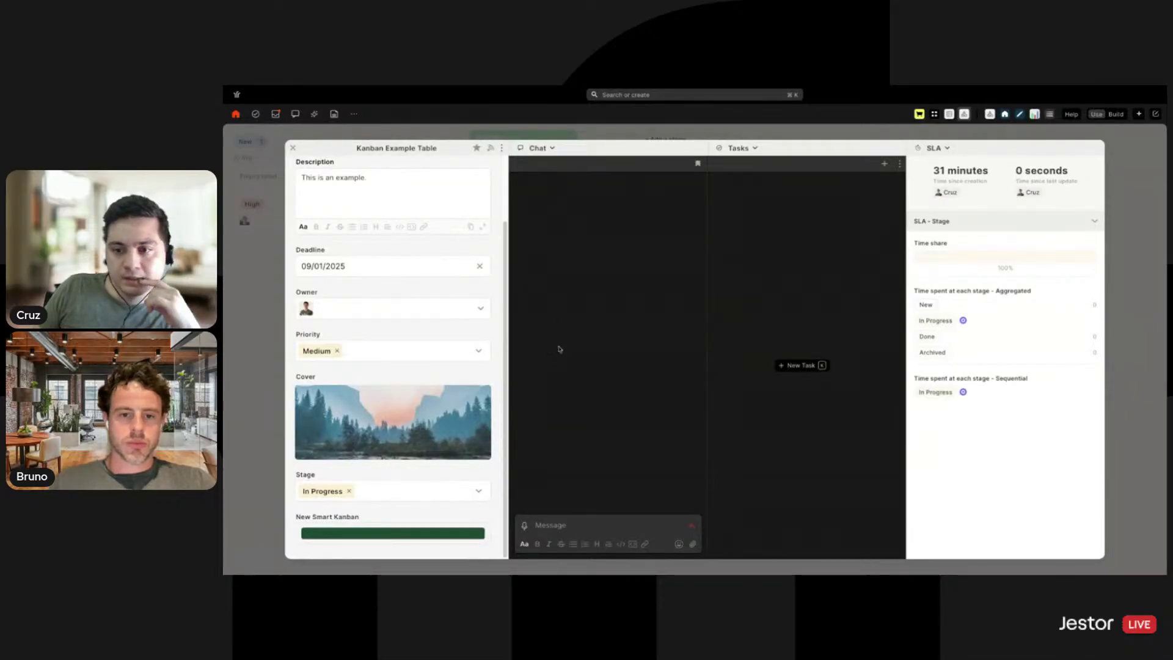
pyautogui.click(264, 408)
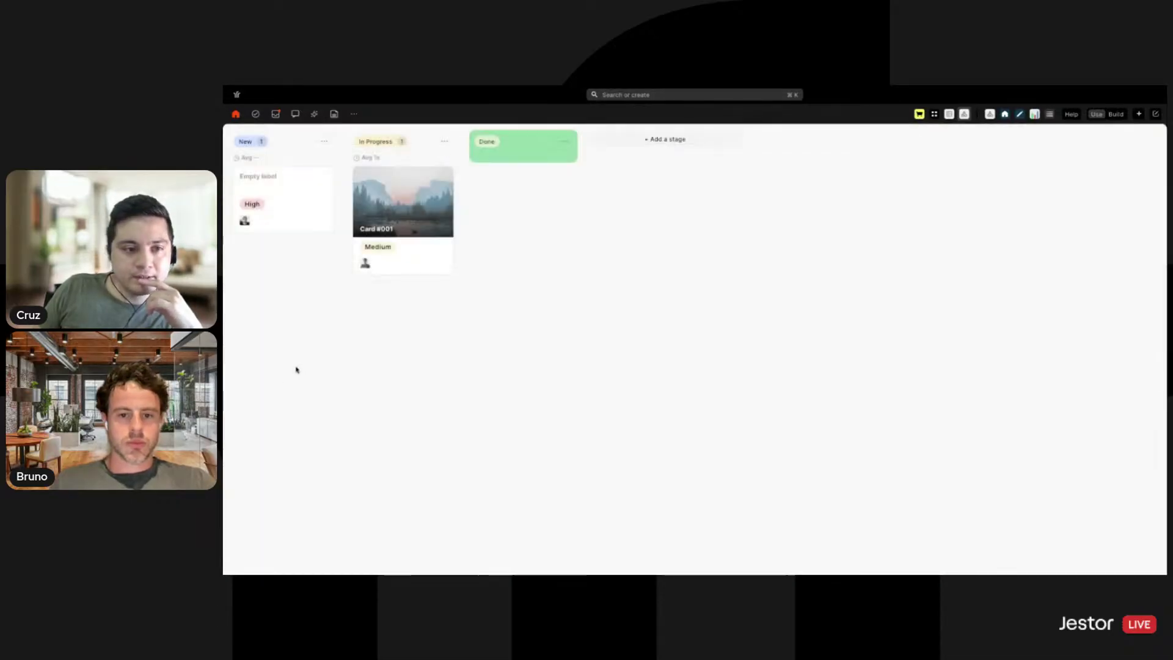
# Check Card #001's SLA data, set its Stage to New, and save and close the record.
pyautogui.click(392, 259)
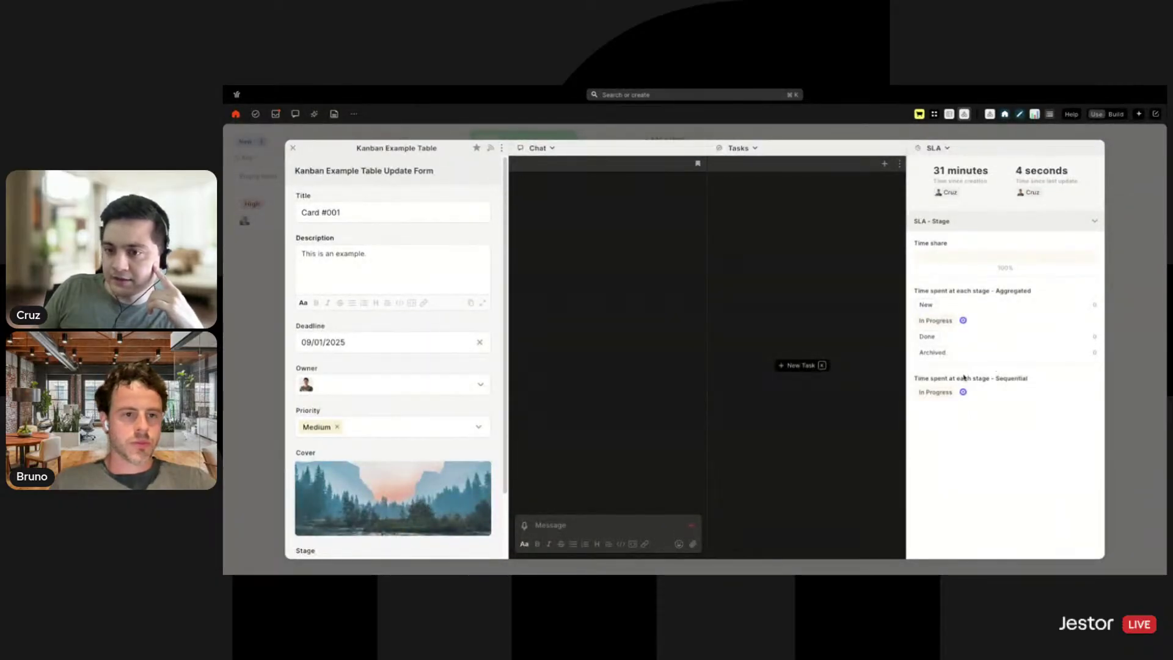
pyautogui.click(1144, 254)
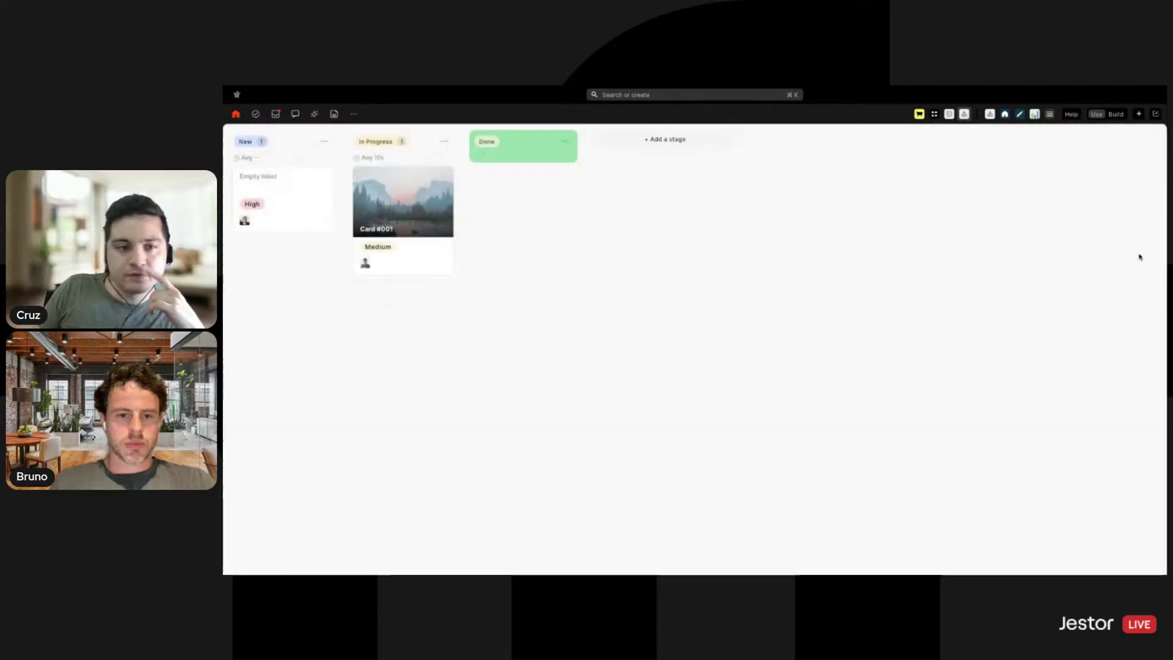
pyautogui.click(427, 269)
pyautogui.scroll(-2, 393, 497)
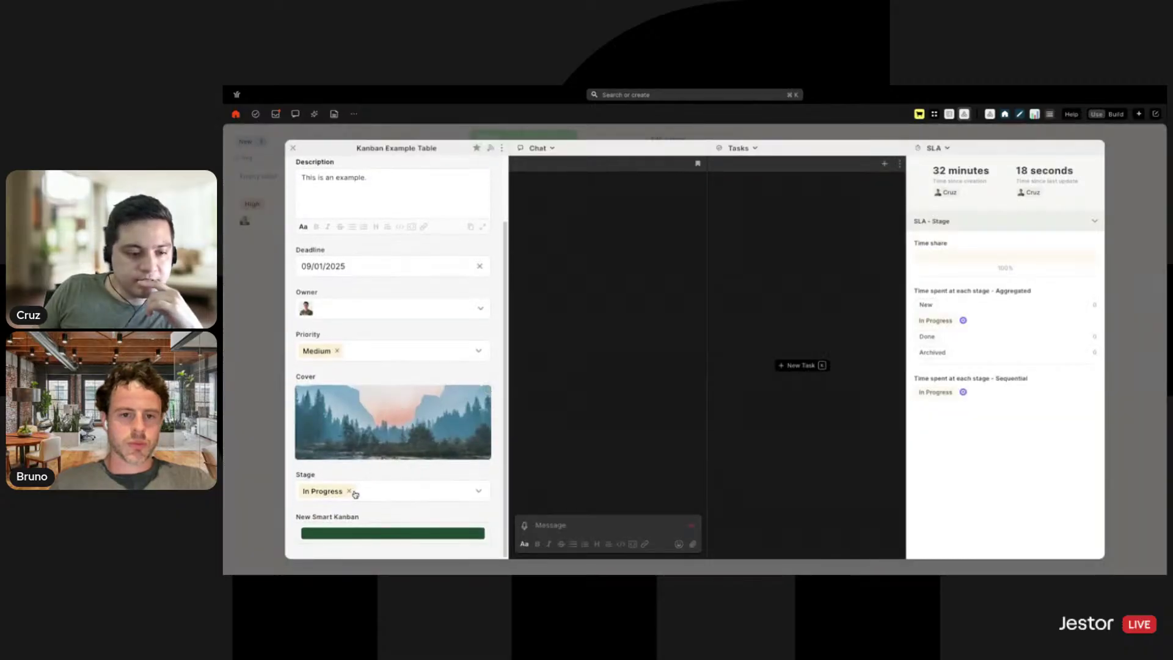
pyautogui.click(392, 498)
pyautogui.click(315, 410)
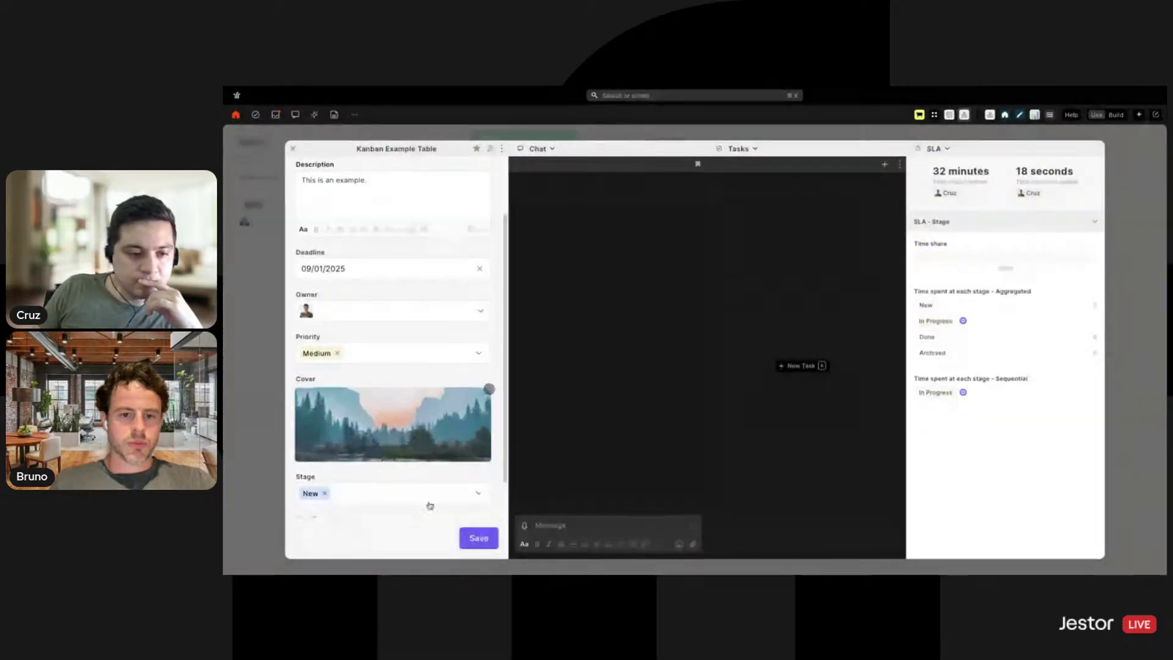
pyautogui.click(480, 539)
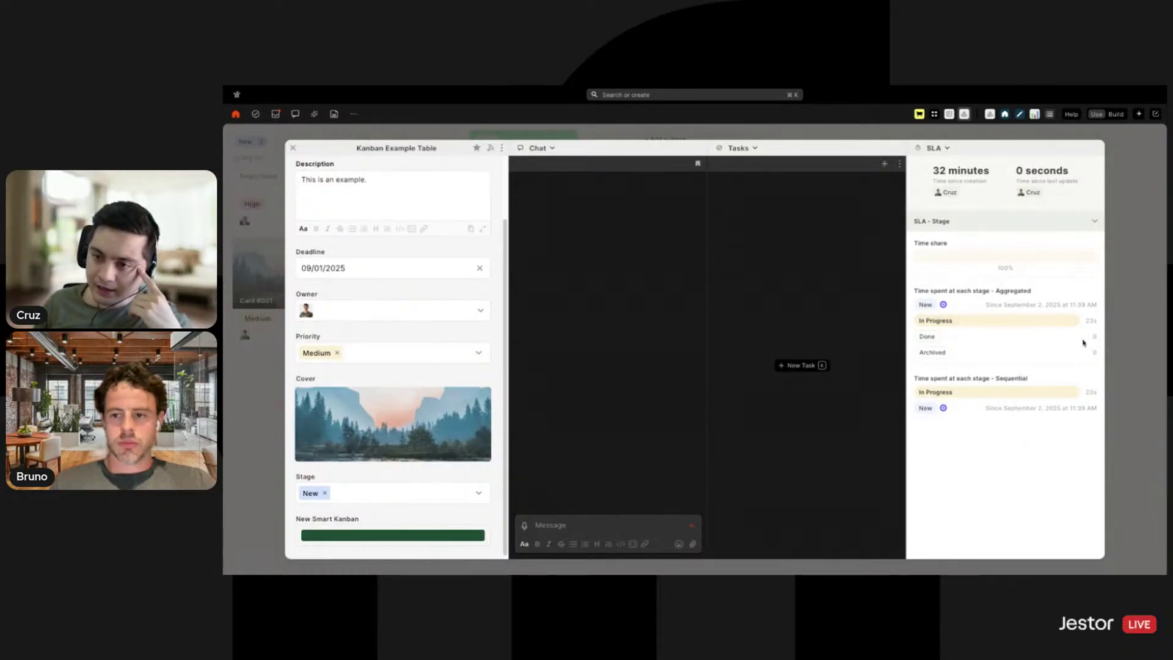
pyautogui.press('Escape')
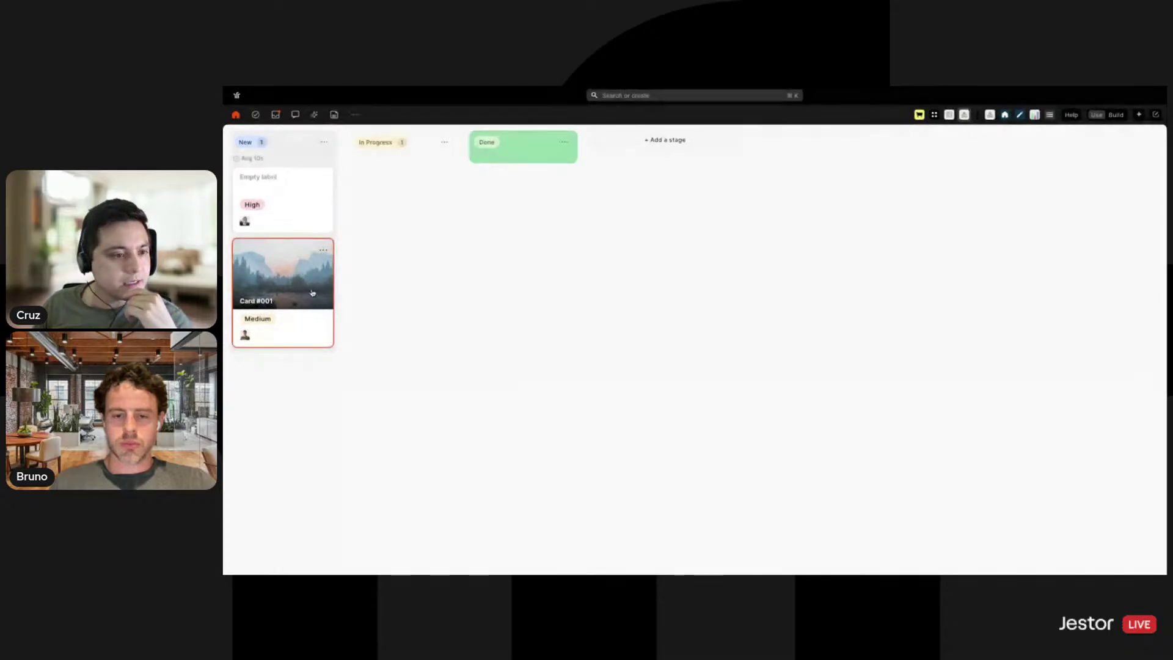
# Set Card #001's Stage to Done, save it and review the time spent at each stage.
pyautogui.click(293, 312)
pyautogui.scroll(-2, 389, 439)
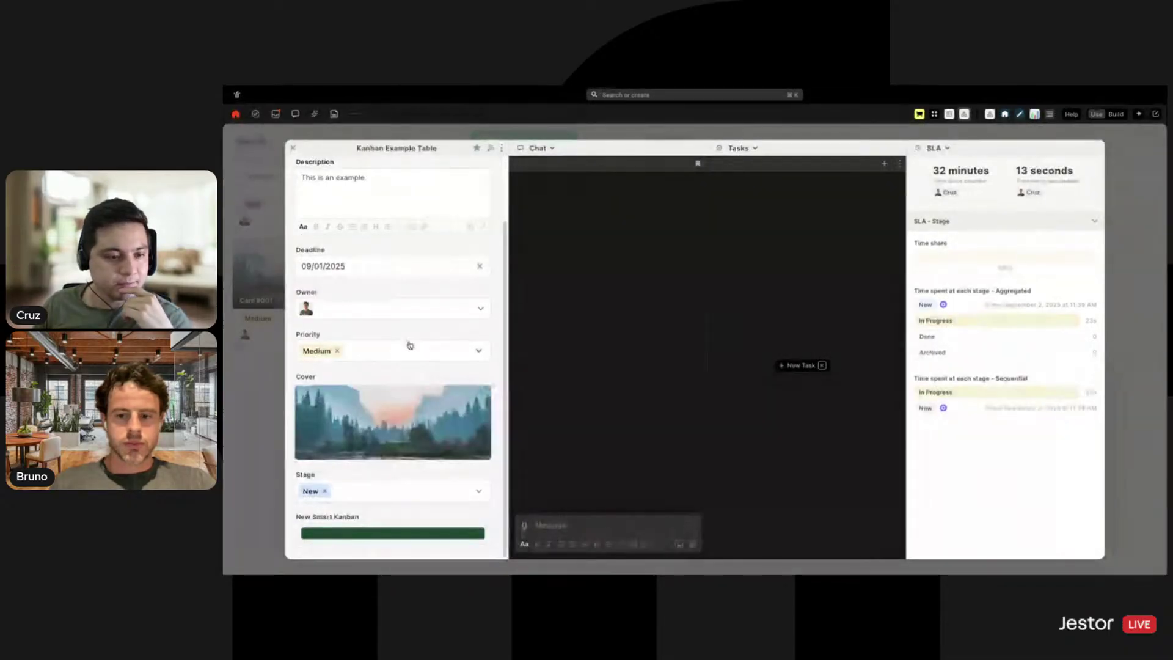
pyautogui.click(357, 494)
pyautogui.click(314, 448)
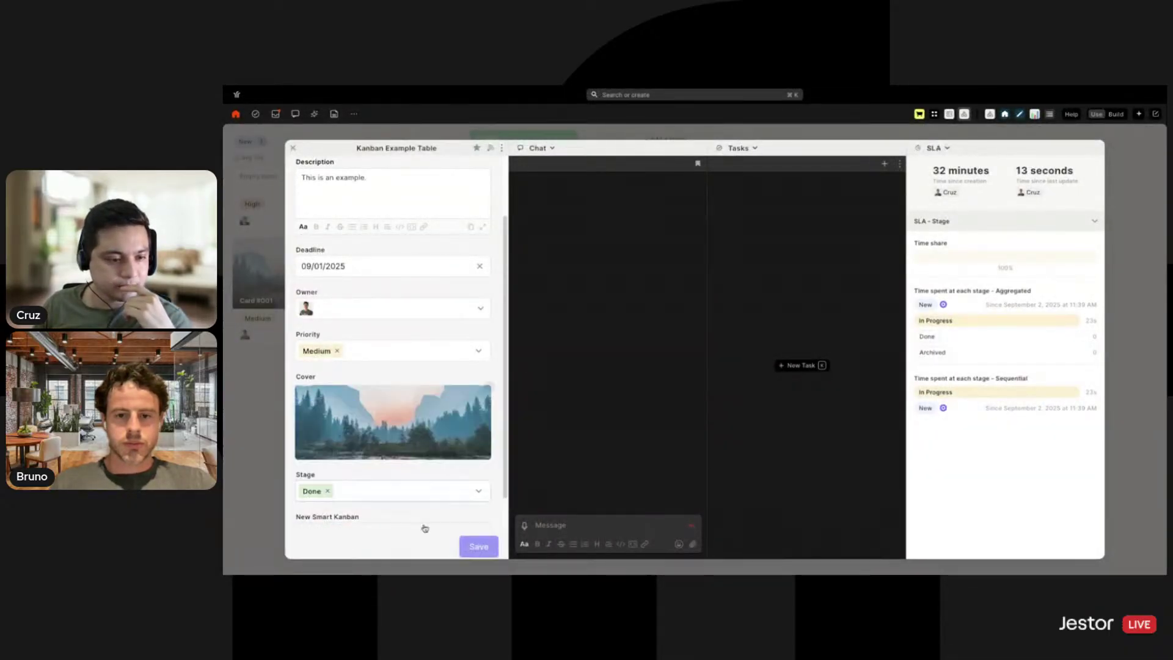
pyautogui.click(479, 537)
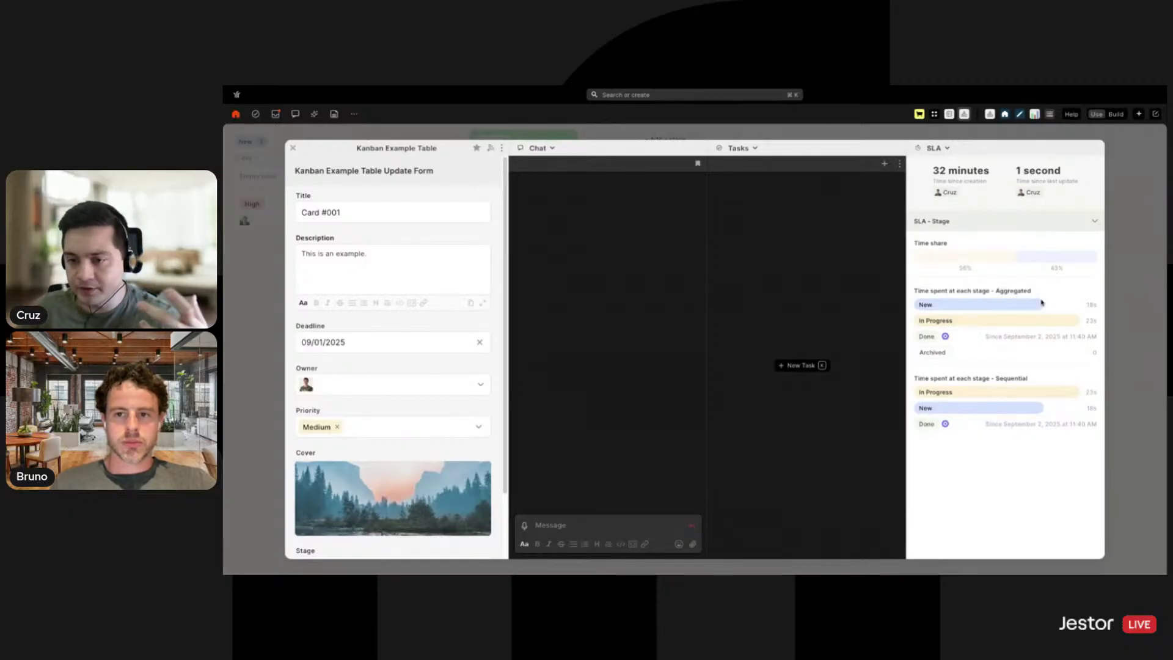
pyautogui.moveTo(1037, 303)
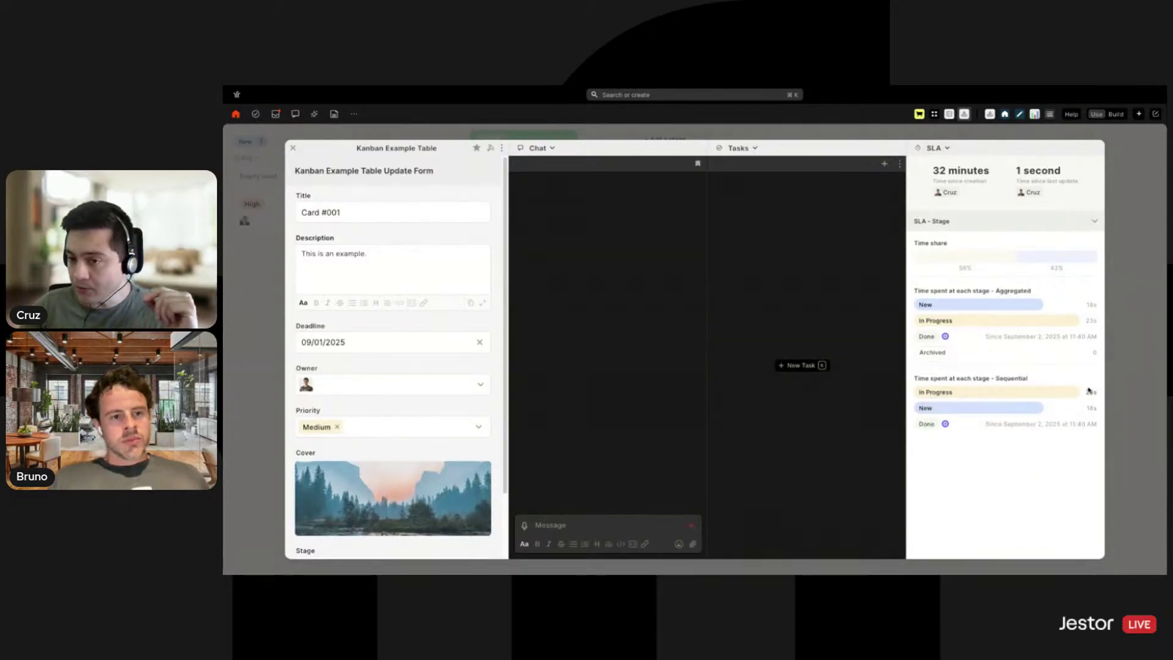
# Keep Card #001's Priority at Medium, set its Stage back to New and save the record.
pyautogui.click(376, 425)
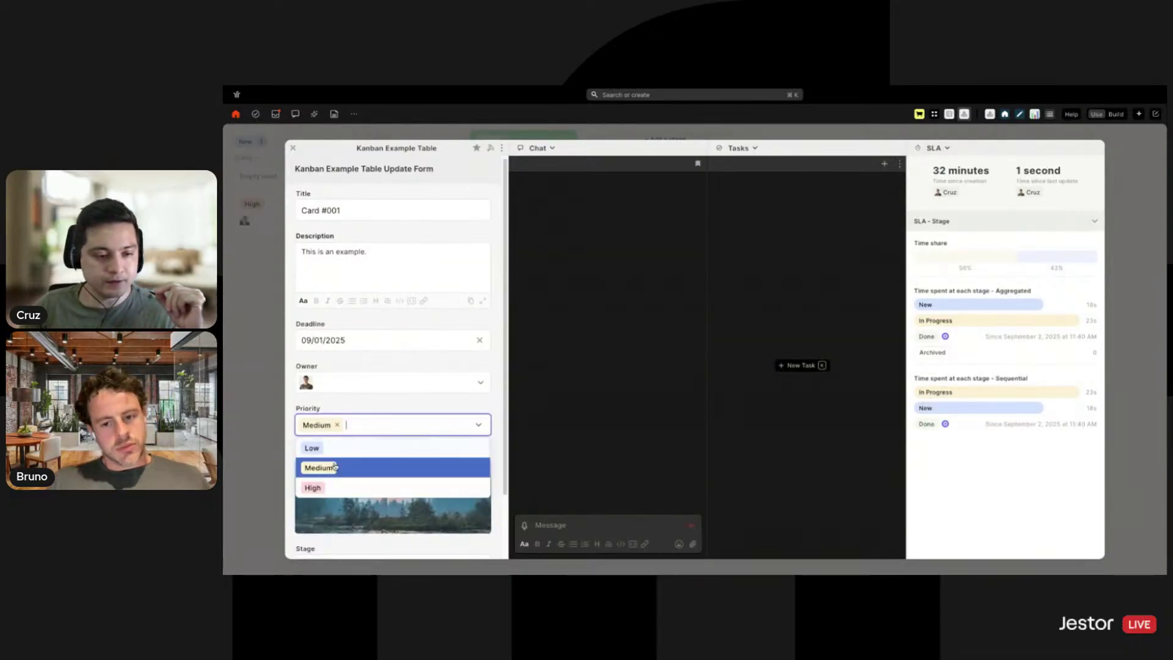
pyautogui.click(335, 467)
pyautogui.scroll(-2, 342, 483)
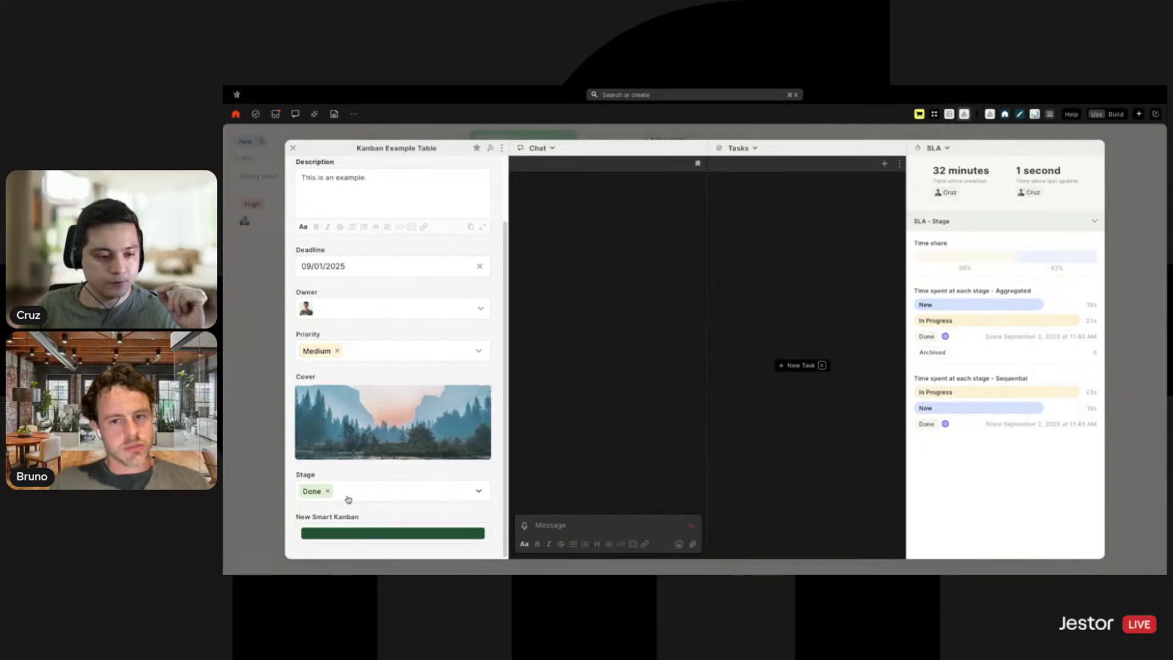
pyautogui.click(348, 500)
pyautogui.click(353, 406)
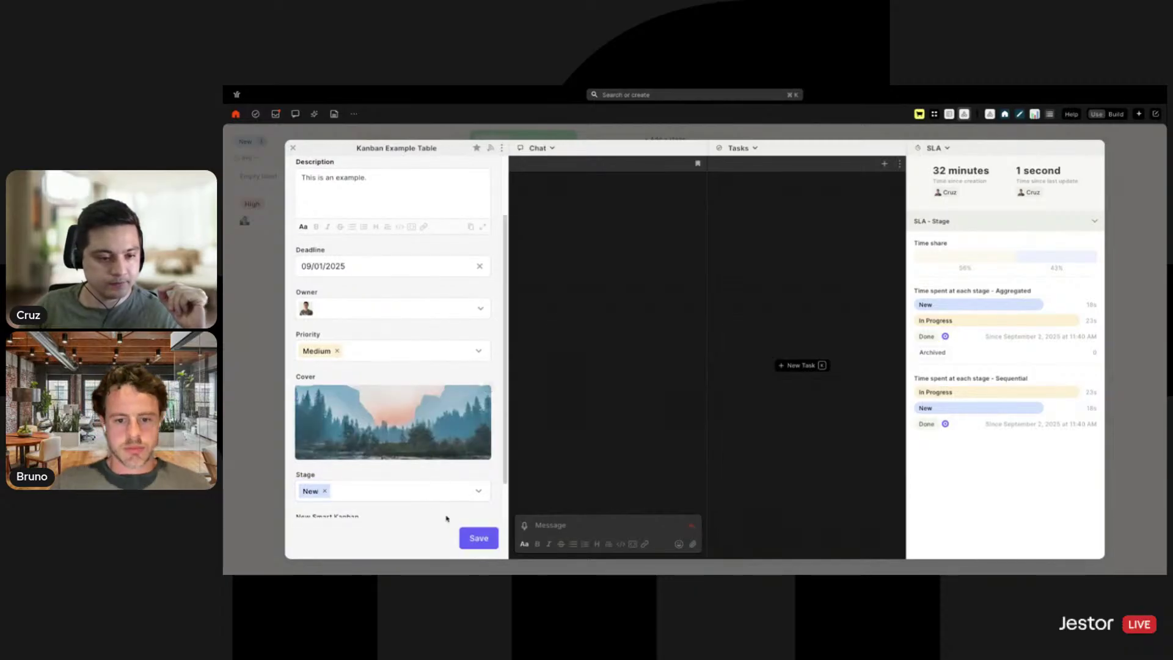
pyautogui.click(478, 548)
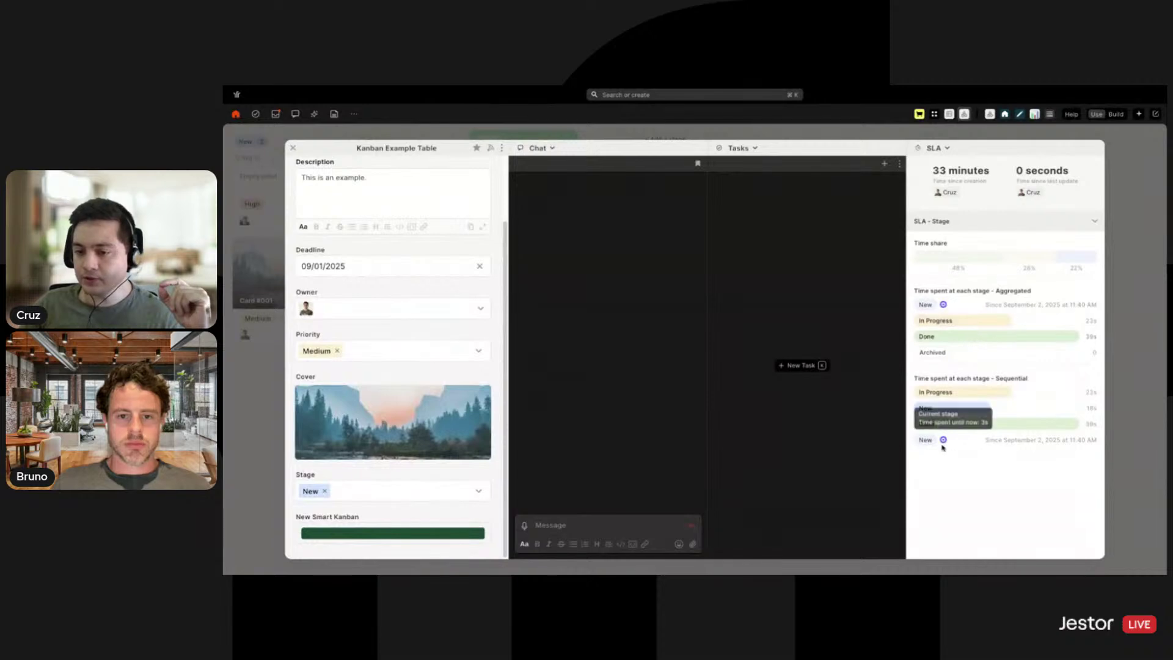
# Examine Card #001's sequential and aggregated stage times and time share, collapse and expand the SLA - Stage section, and close the card.
pyautogui.moveTo(958, 431)
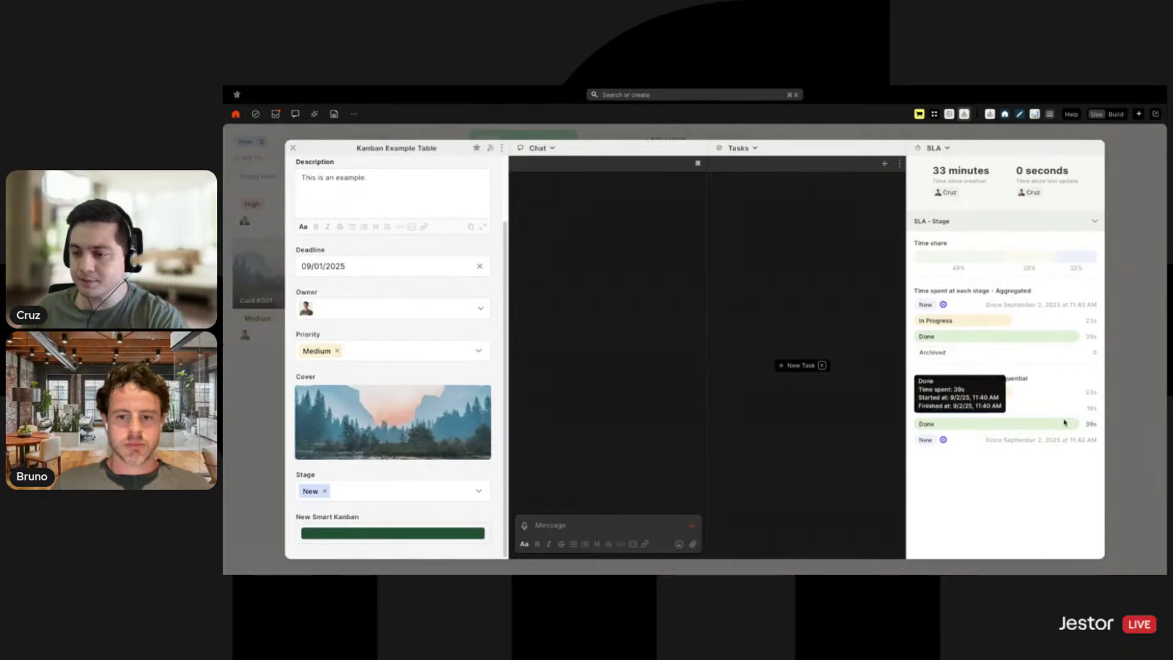
pyautogui.moveTo(997, 405)
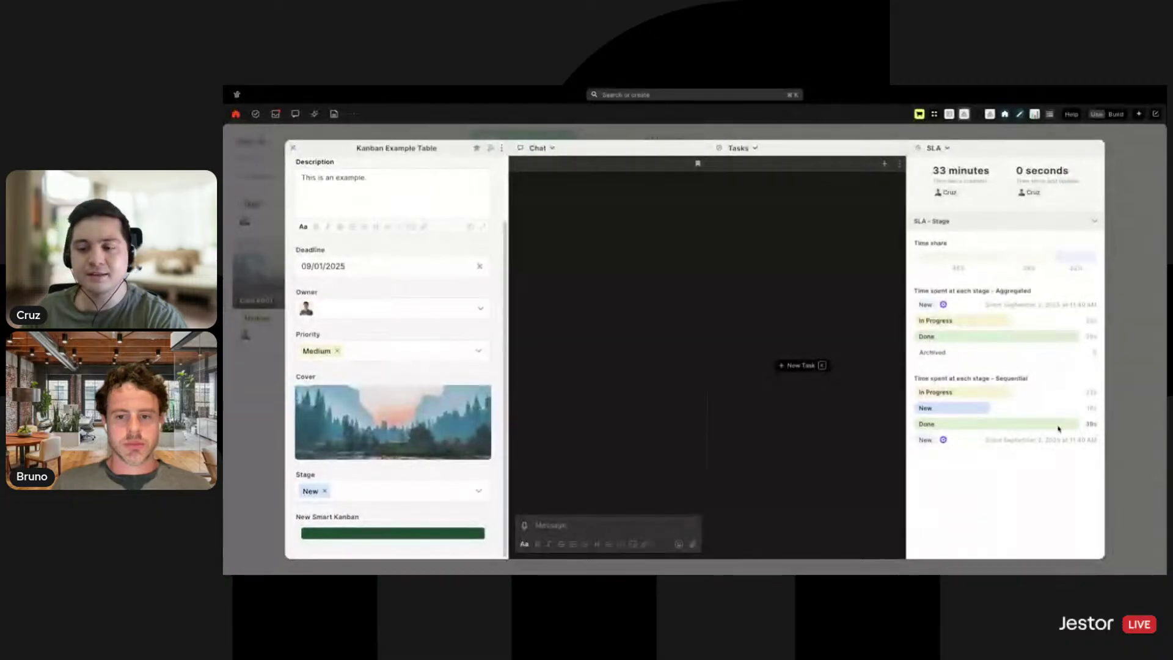
pyautogui.moveTo(944, 305)
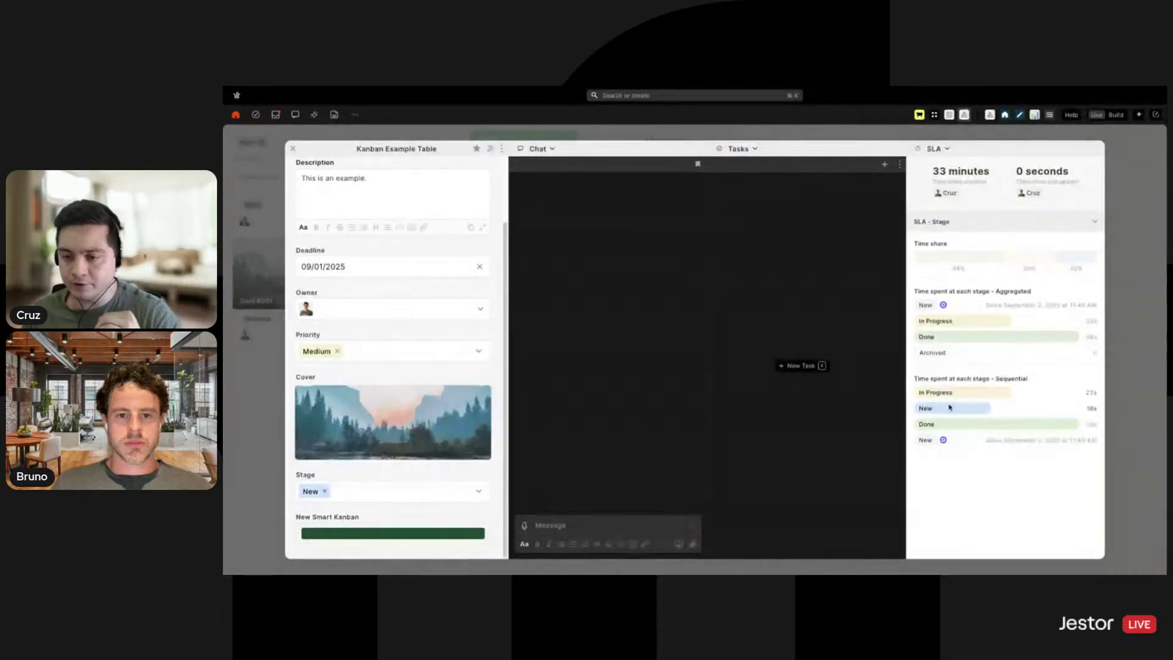
pyautogui.moveTo(950, 407)
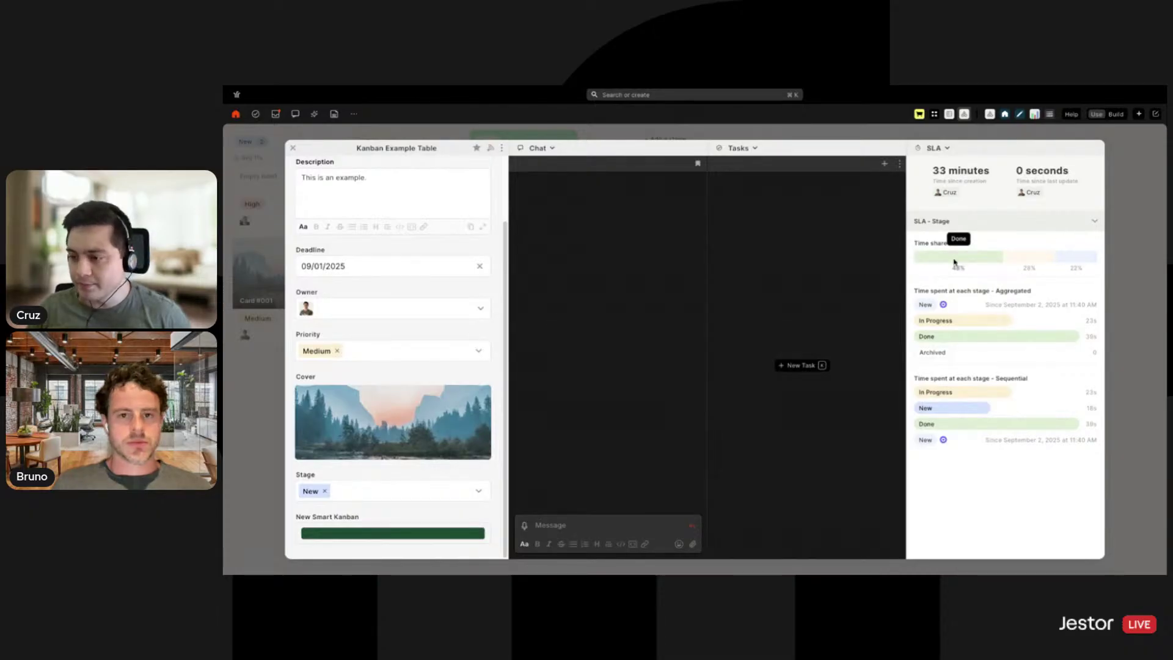
pyautogui.click(1092, 222)
pyautogui.click(1092, 222)
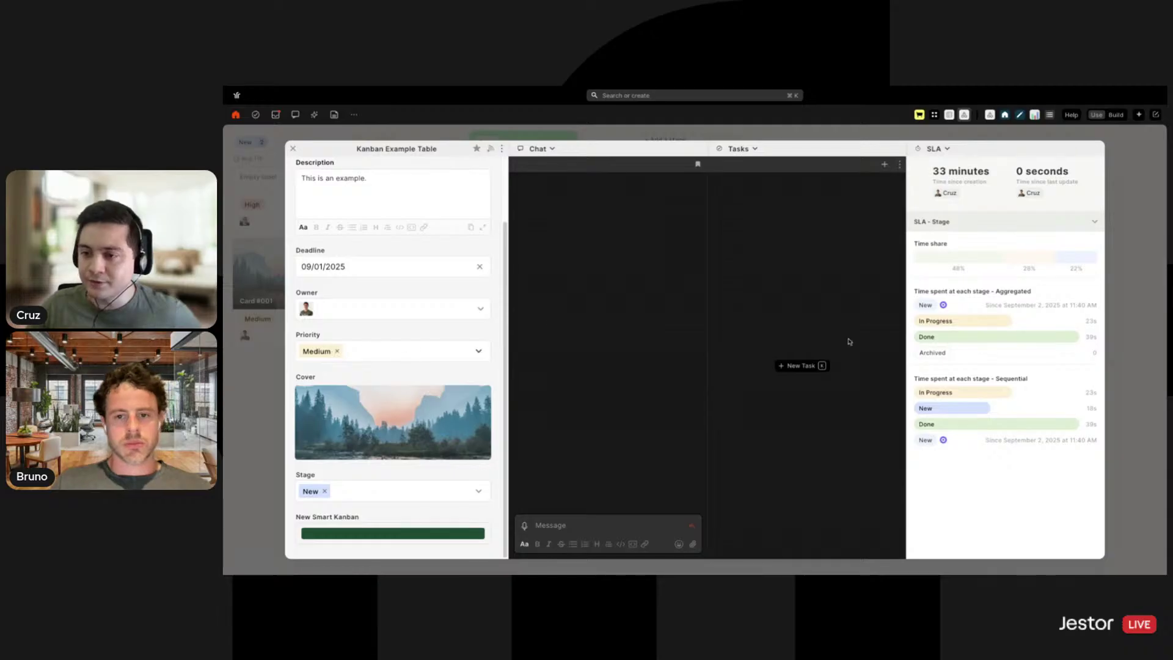
pyautogui.click(1092, 221)
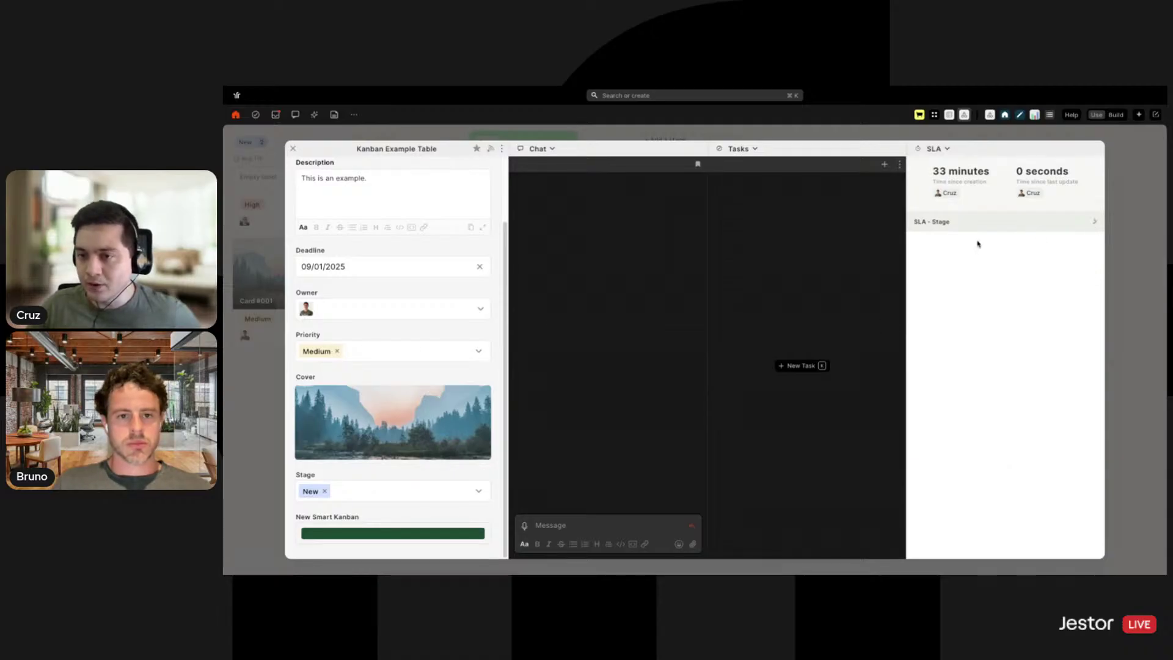
pyautogui.click(1090, 228)
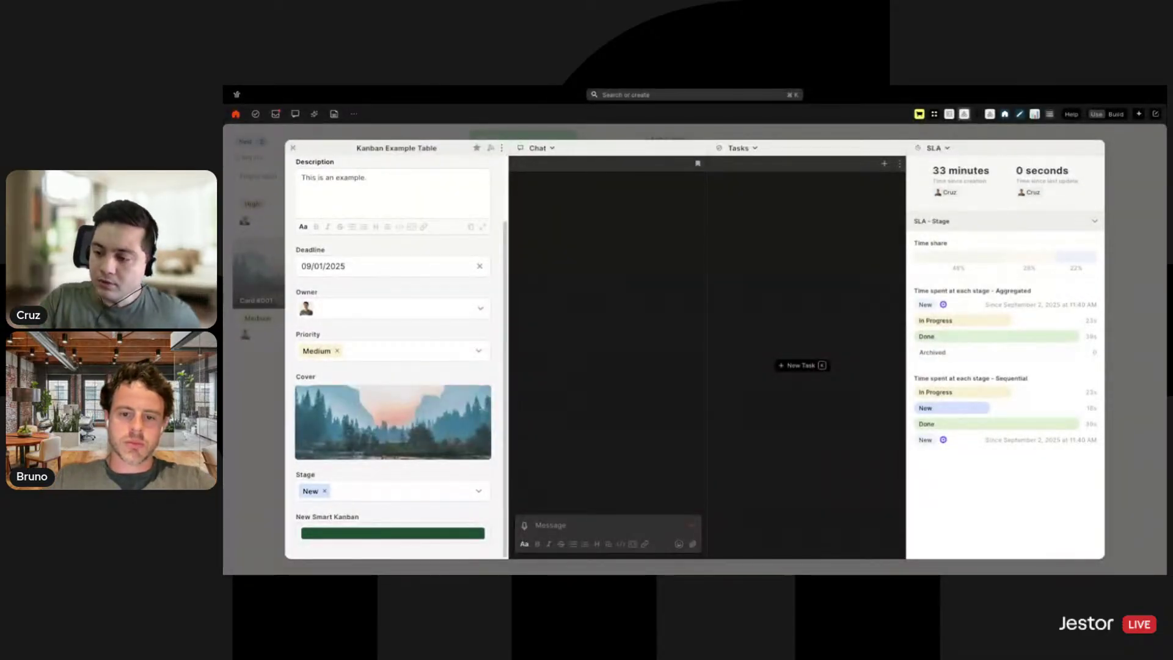
pyautogui.click(1109, 217)
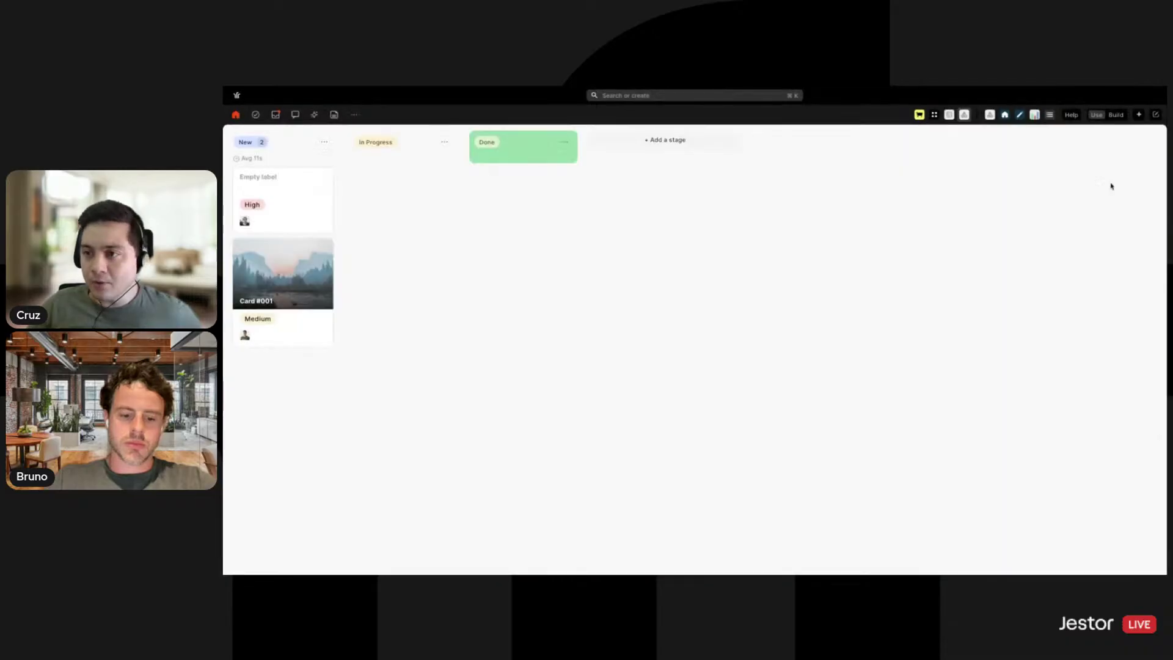
# Review the Smart Kanban block's Stage SLA setting without changing it, return to use mode and check the New stage's average time details.
pyautogui.click(1115, 114)
pyautogui.click(935, 140)
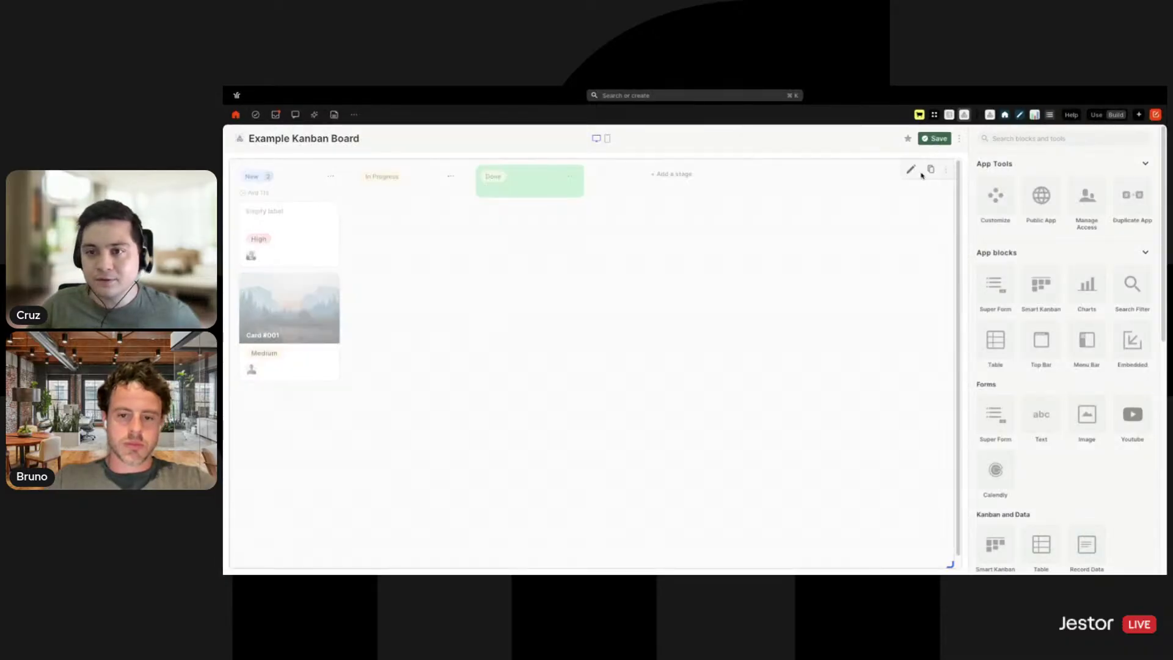
pyautogui.click(909, 173)
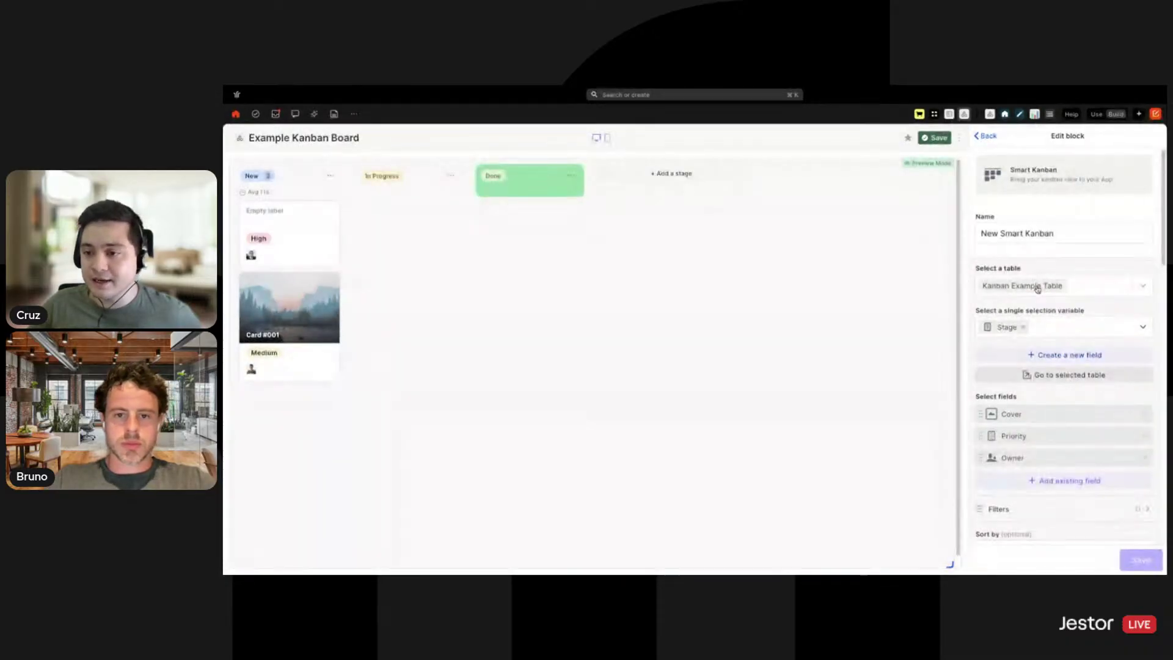
pyautogui.scroll(-15, 1038, 275)
pyautogui.scroll(-1, 1032, 376)
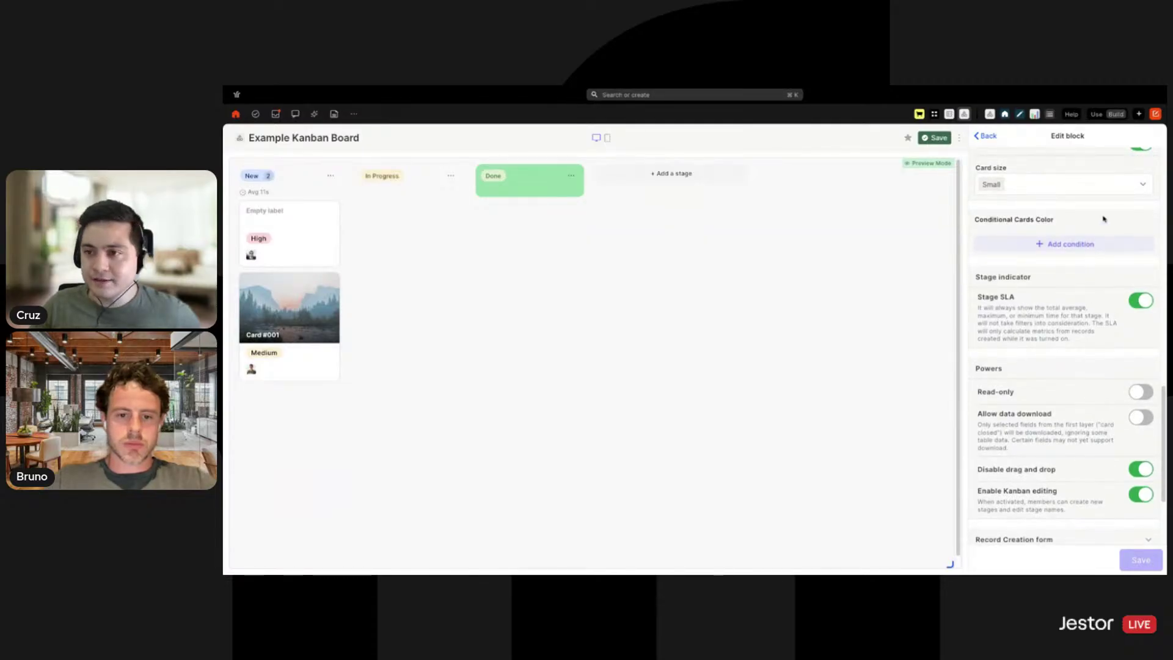
pyautogui.click(984, 137)
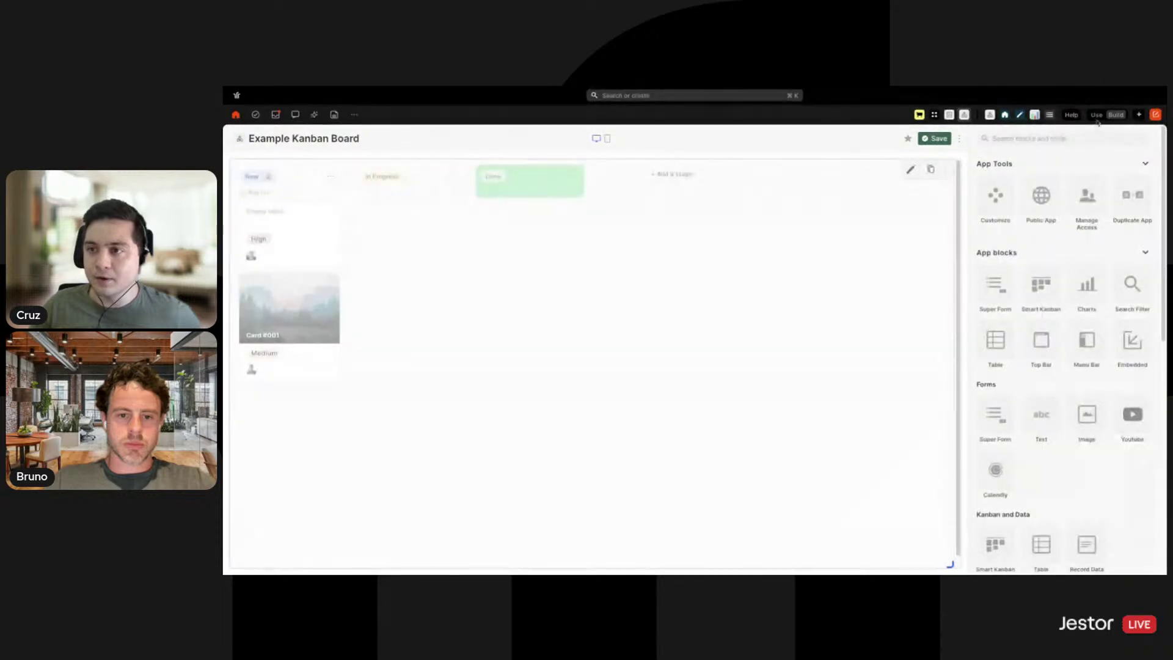
pyautogui.click(1097, 115)
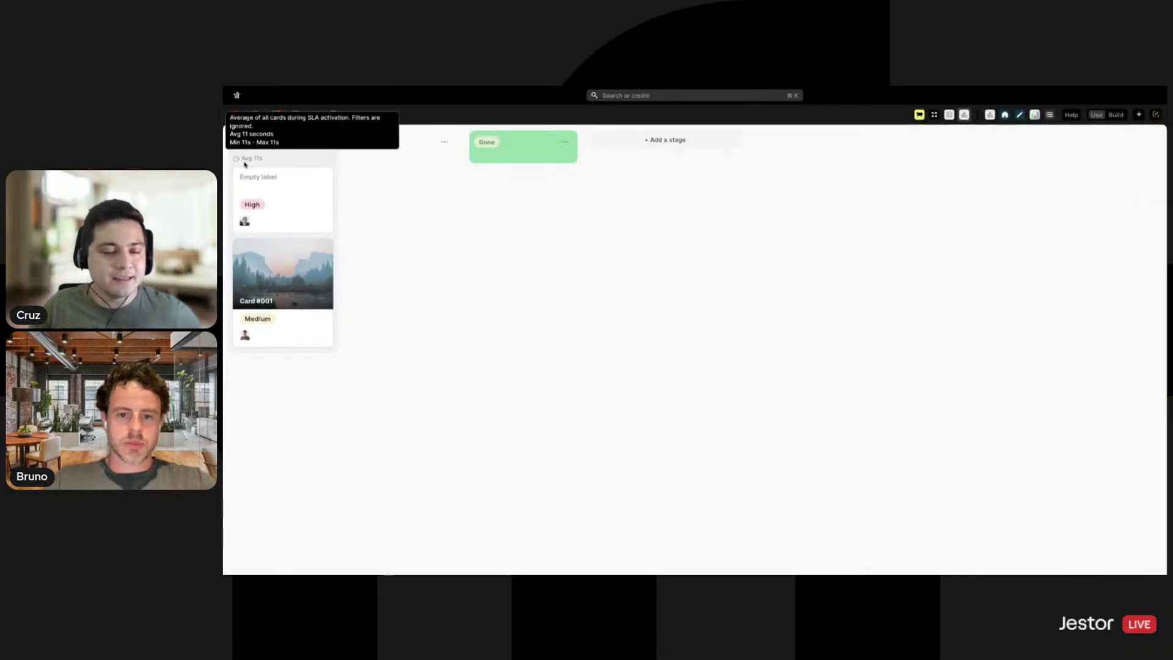
pyautogui.moveTo(242, 162)
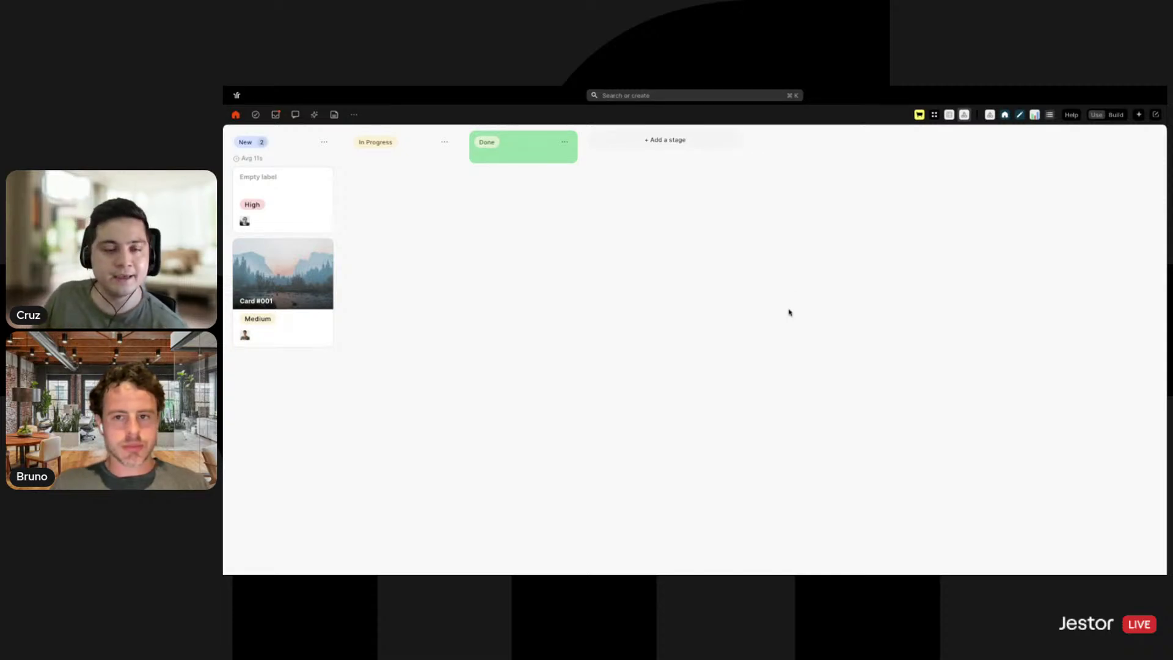
# Review Card #001's update form down to its Stage and New Smart Kanban fields, and close the card.
pyautogui.click(295, 278)
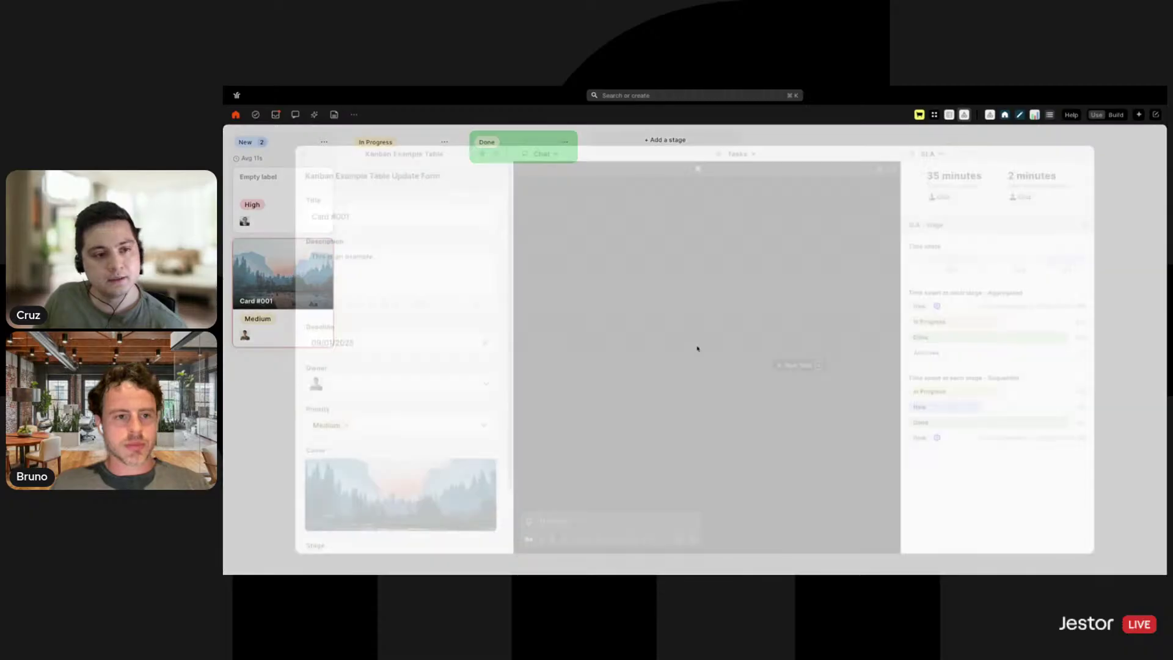
pyautogui.click(1135, 214)
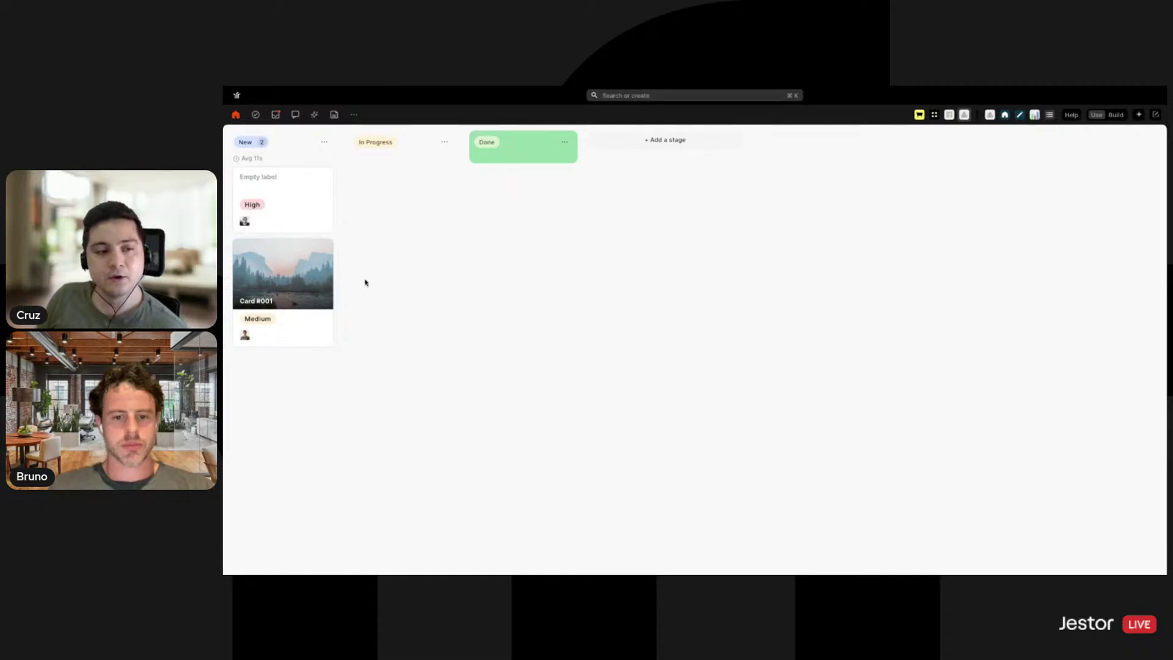
pyautogui.click(283, 287)
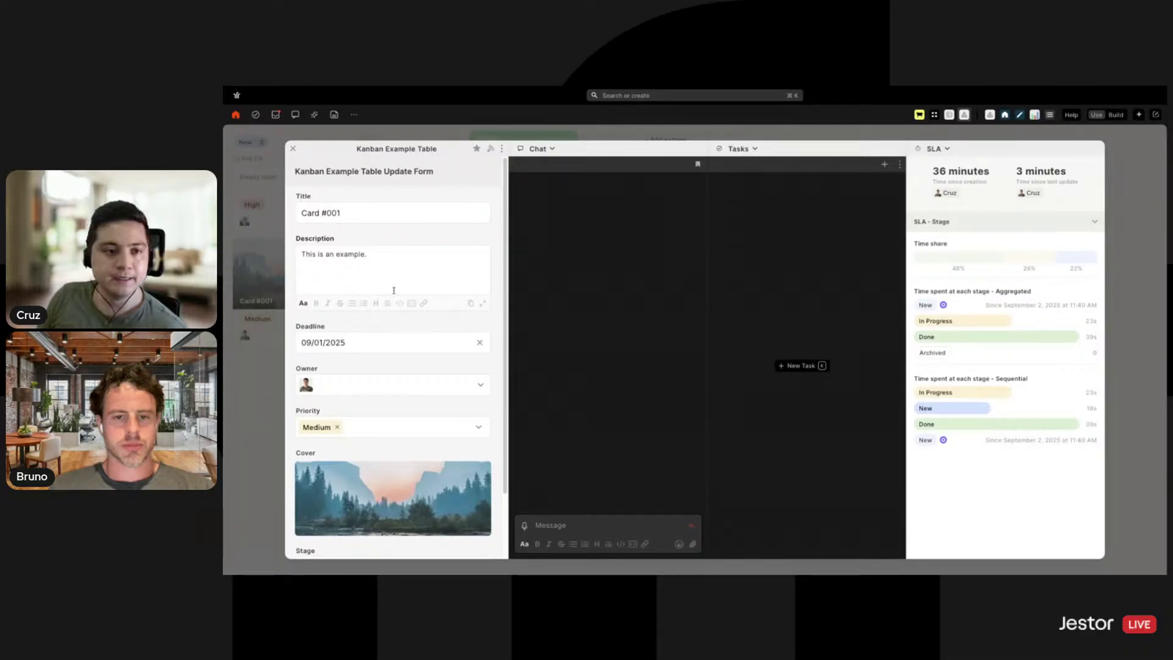
pyautogui.scroll(-2, 410, 201)
pyautogui.scroll(2, 419, 317)
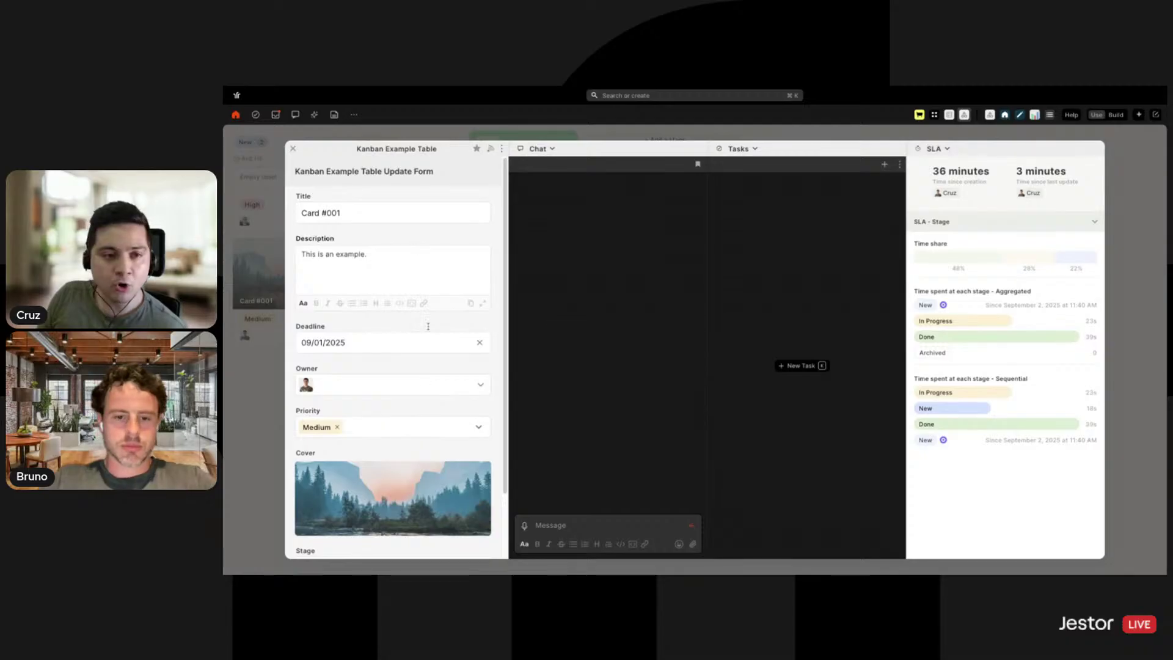
pyautogui.scroll(-2, 452, 173)
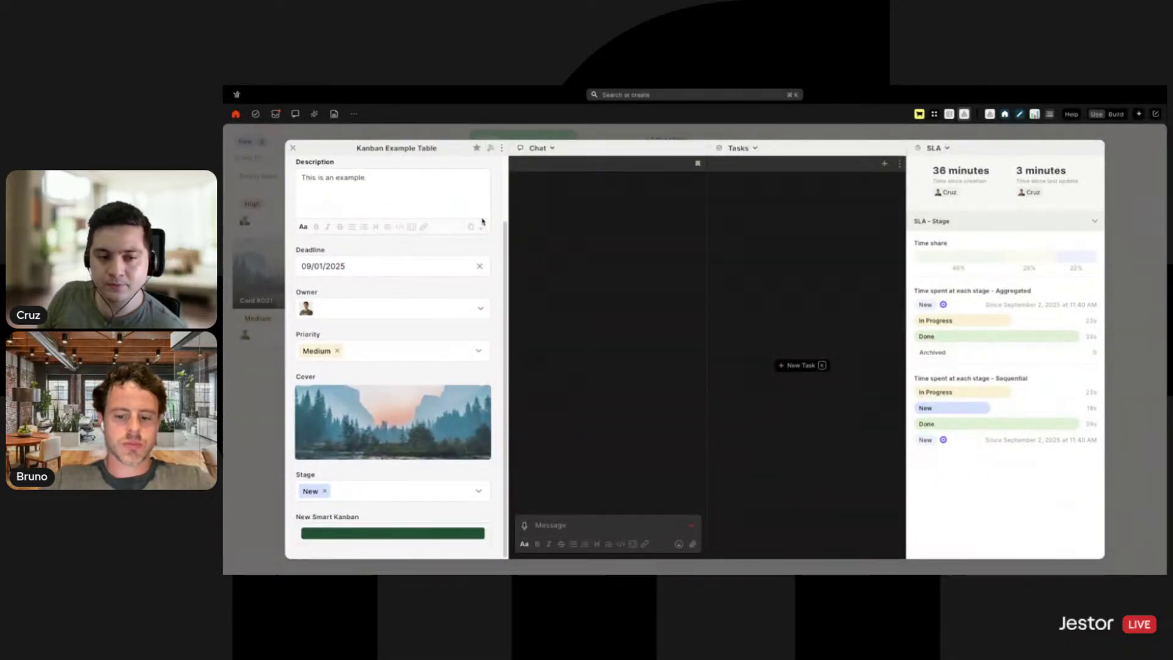
pyautogui.click(1120, 204)
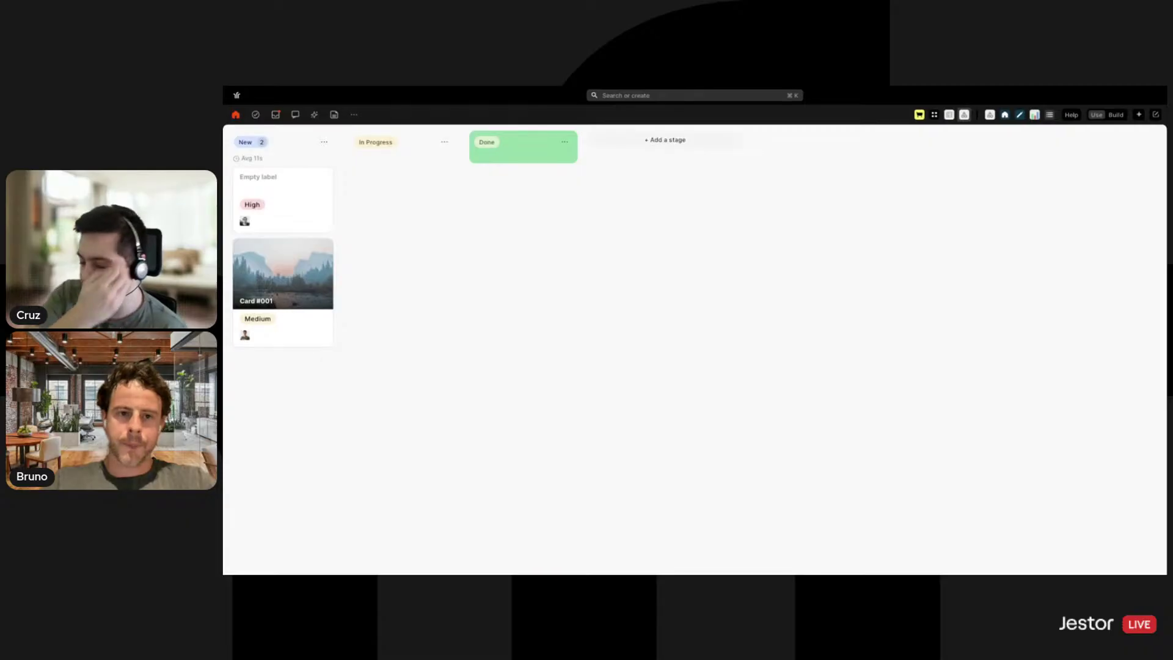
# Turn on the add card button in the Example Kanban Board's Smart Kanban block.
pyautogui.click(1155, 115)
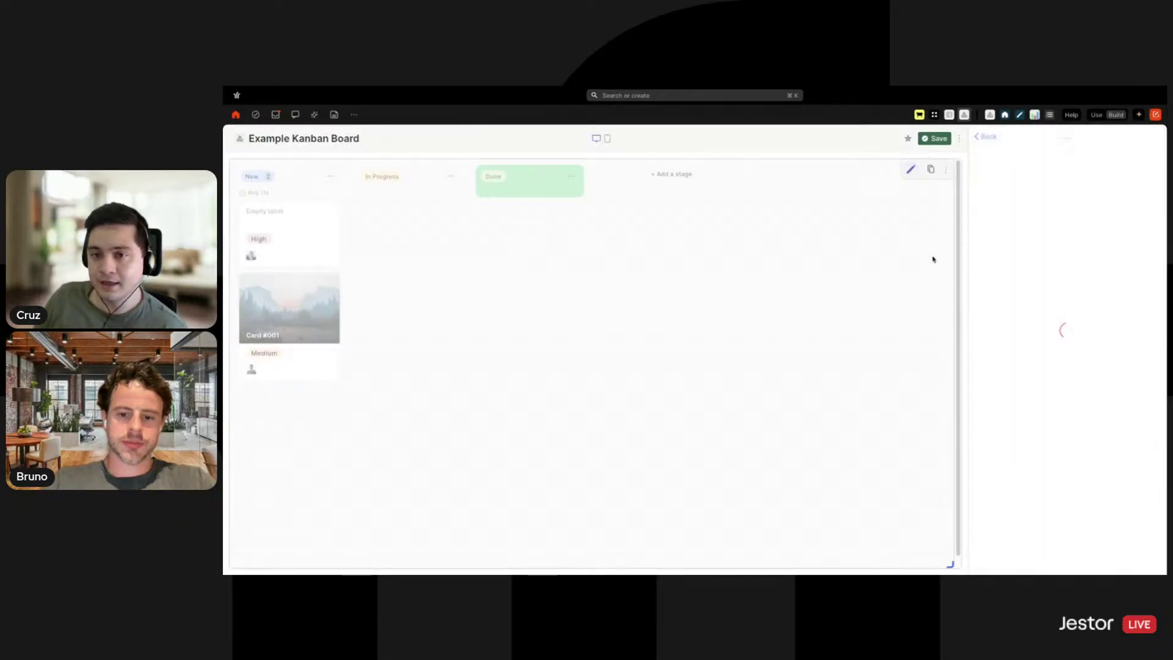
pyautogui.scroll(-10, 1069, 265)
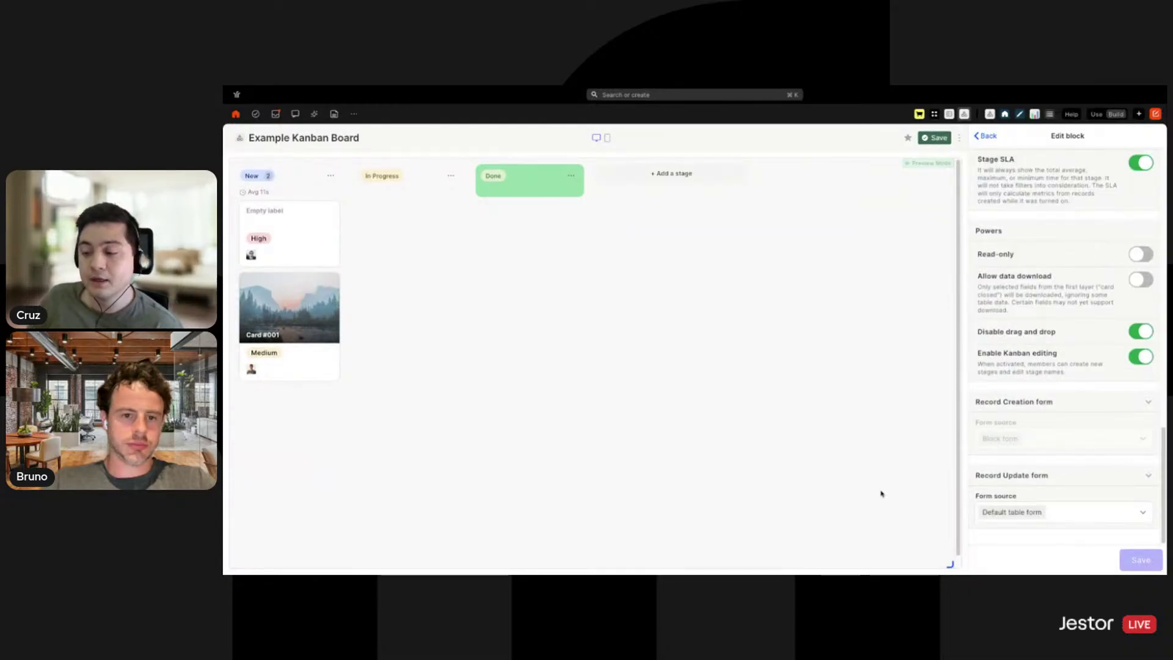
pyautogui.moveTo(1066, 399)
pyautogui.scroll(6, 1055, 461)
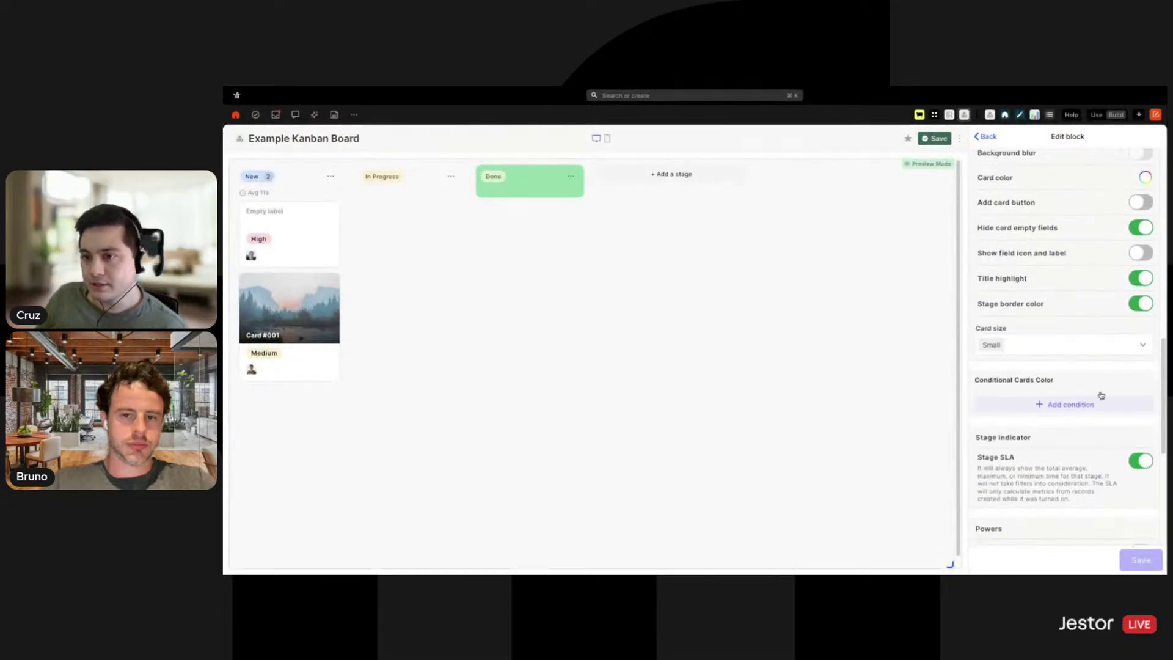
pyautogui.click(1141, 202)
pyautogui.scroll(-5, 1127, 235)
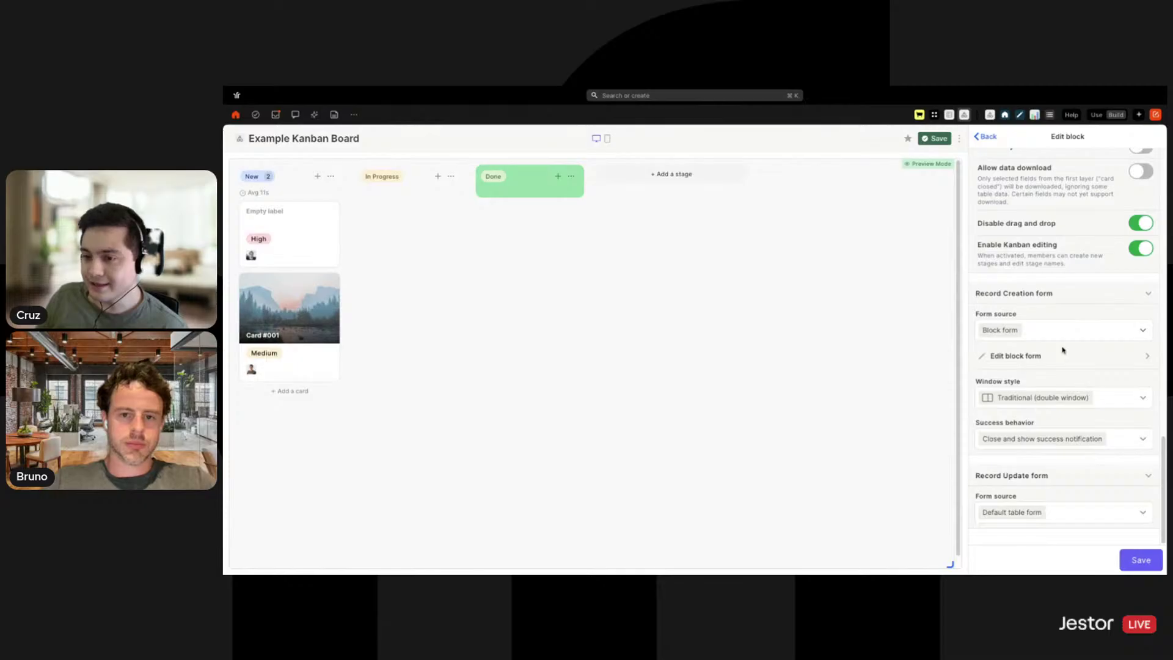
# Set the record creation form's source to Default table form, check the alternative form sources, and save the block.
pyautogui.click(1072, 330)
pyautogui.click(1029, 386)
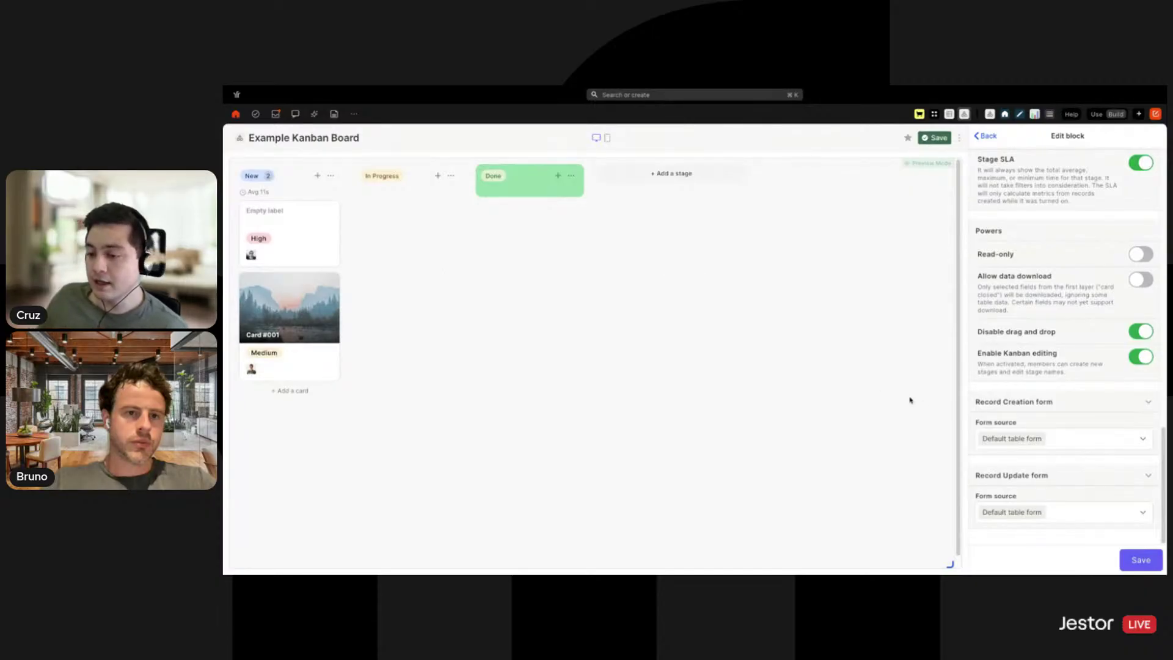
pyautogui.click(1057, 439)
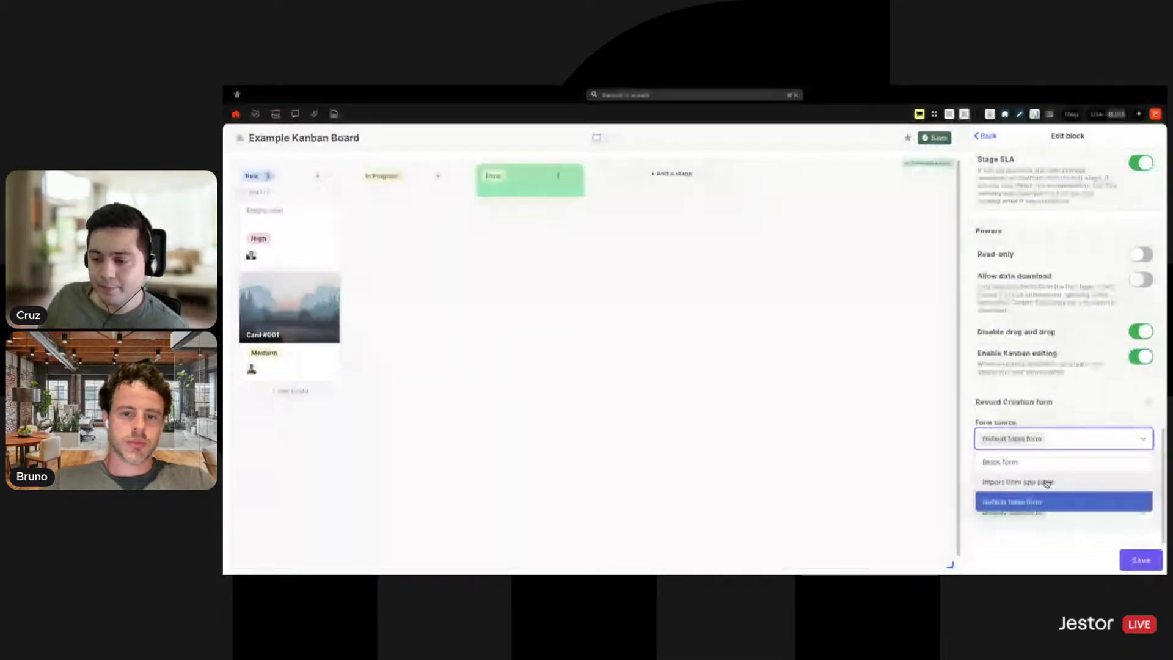
pyautogui.click(1046, 553)
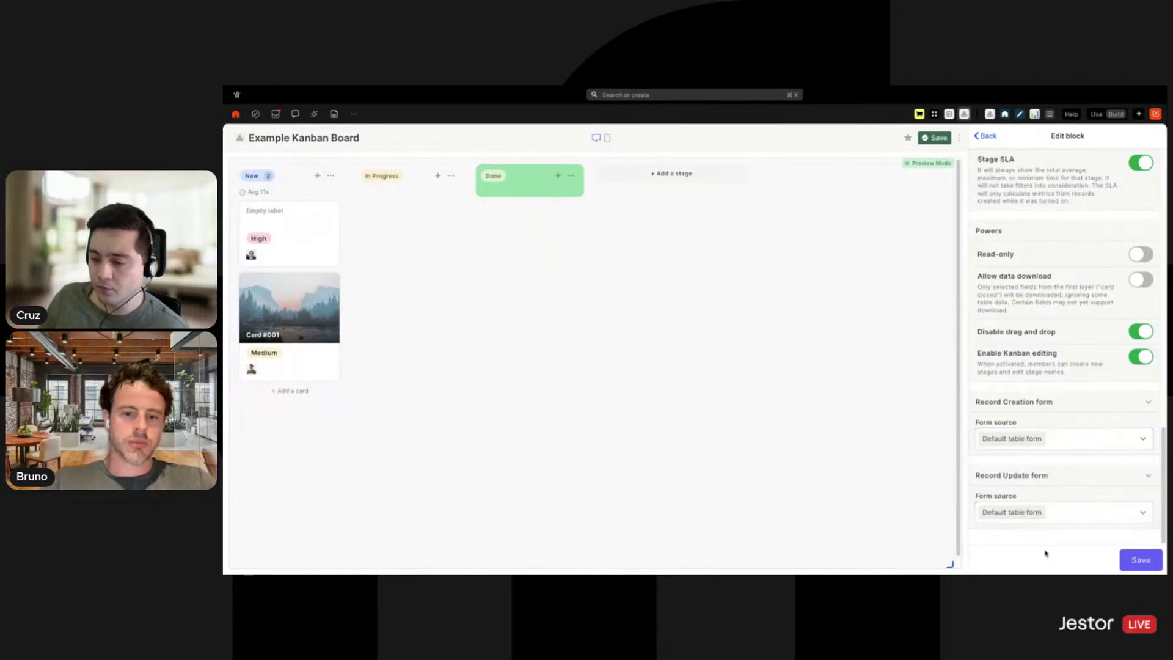
pyautogui.click(1141, 559)
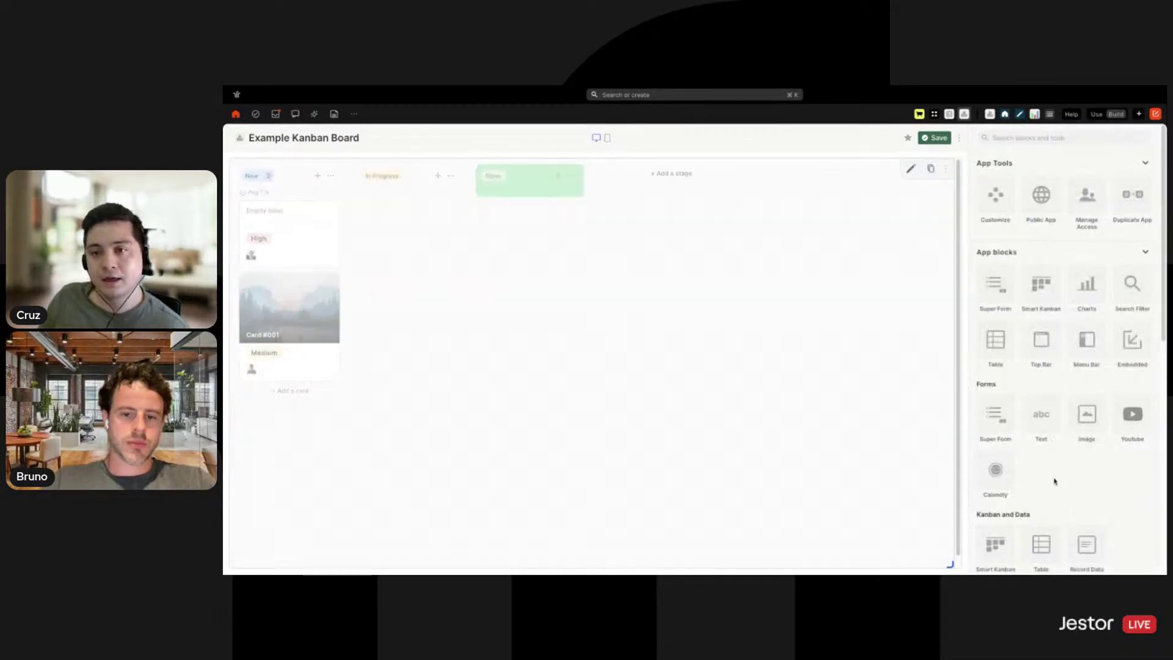
# Return the board to use mode, view Card #001's default update form and close it.
pyautogui.click(1095, 114)
pyautogui.click(290, 290)
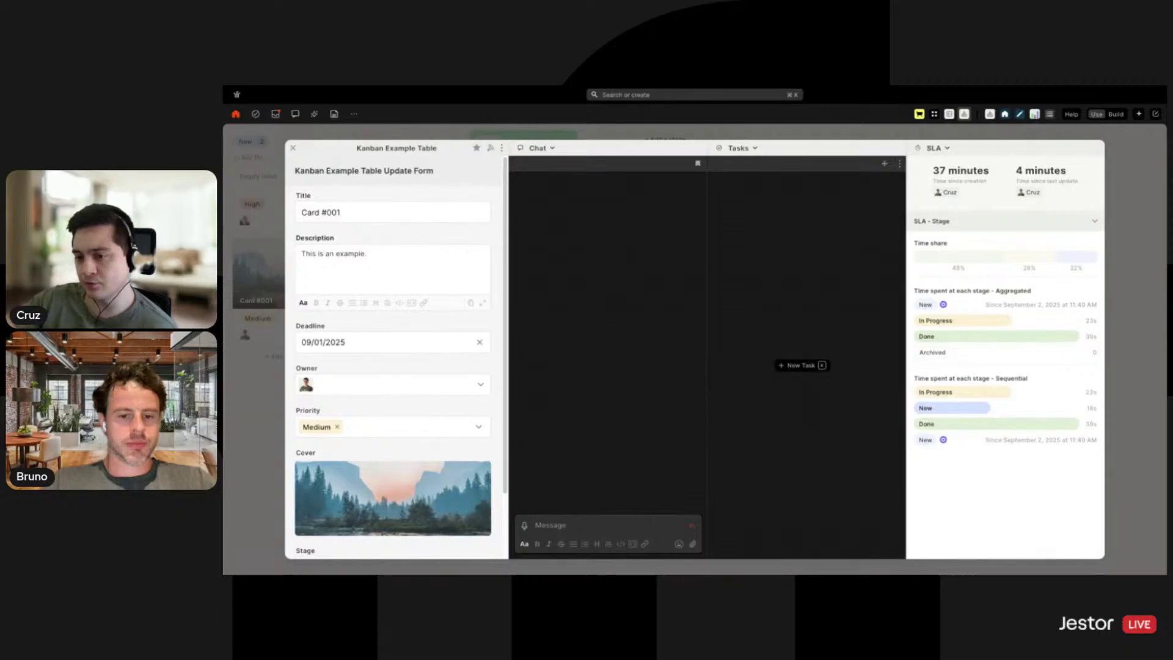
pyautogui.click(274, 335)
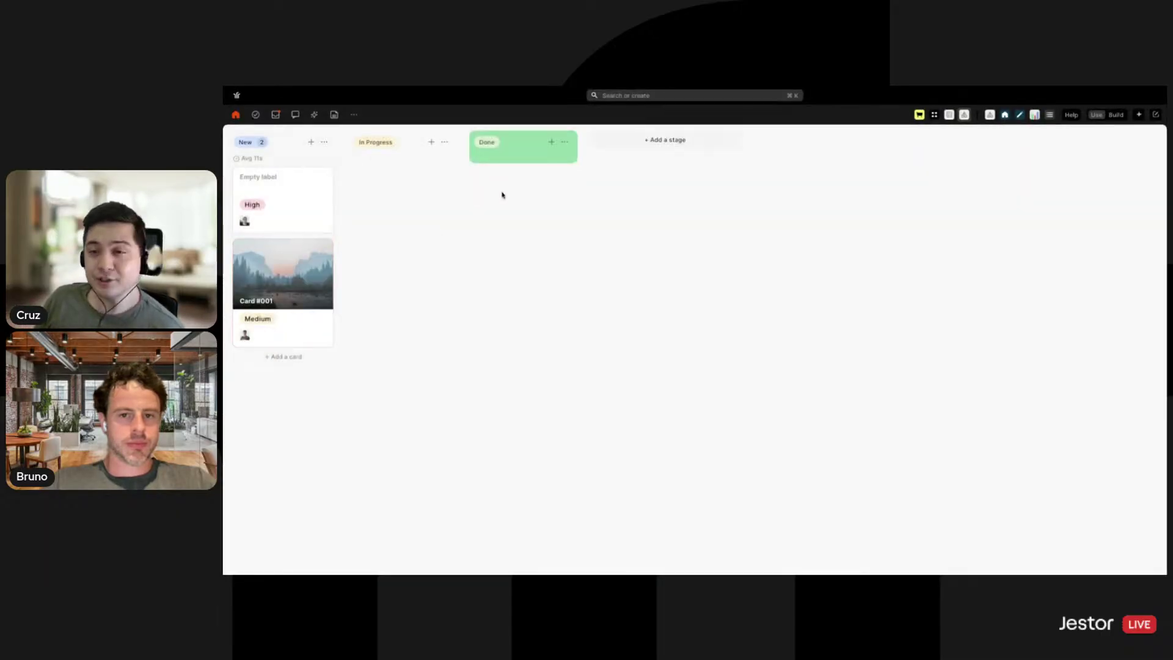
# Open the Kanban Example Table in build mode, review its custom update form's fields and tools, and close the form settings.
pyautogui.click(948, 114)
pyautogui.click(1116, 114)
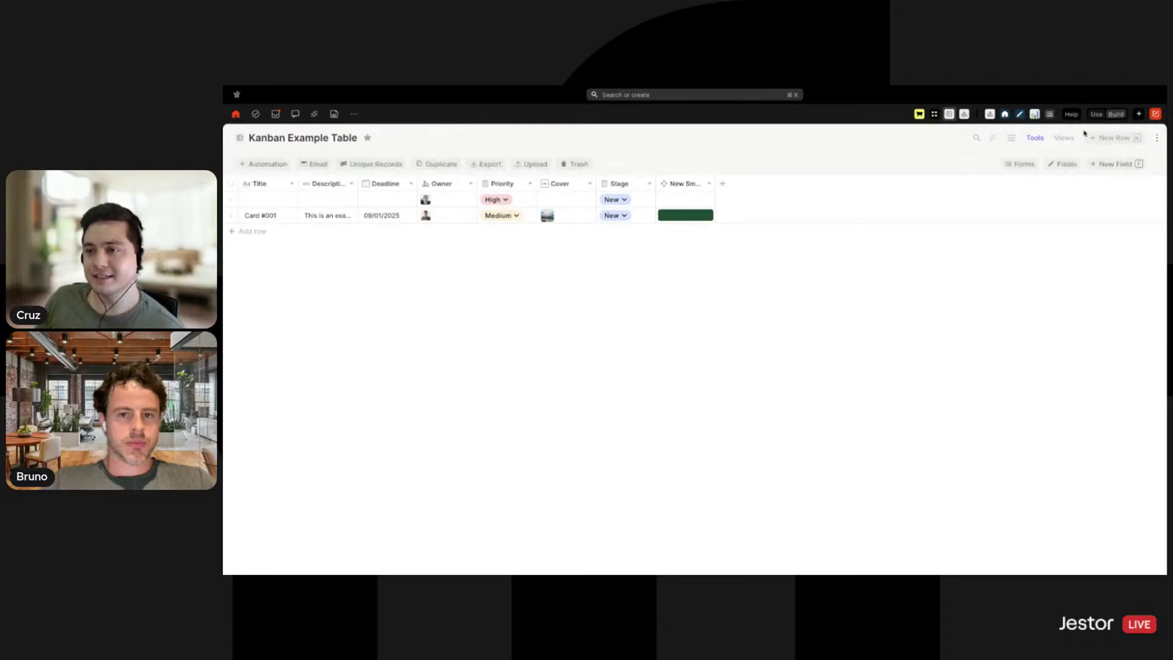
pyautogui.click(1021, 169)
pyautogui.click(1063, 217)
pyautogui.click(1040, 232)
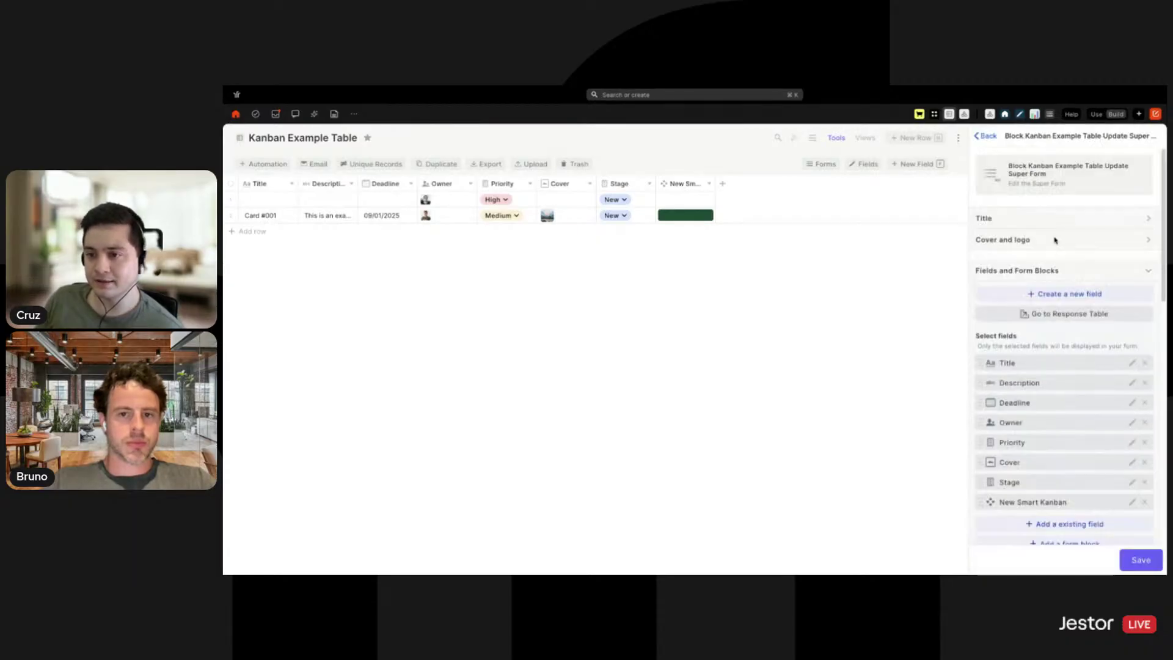
pyautogui.scroll(-3, 1017, 453)
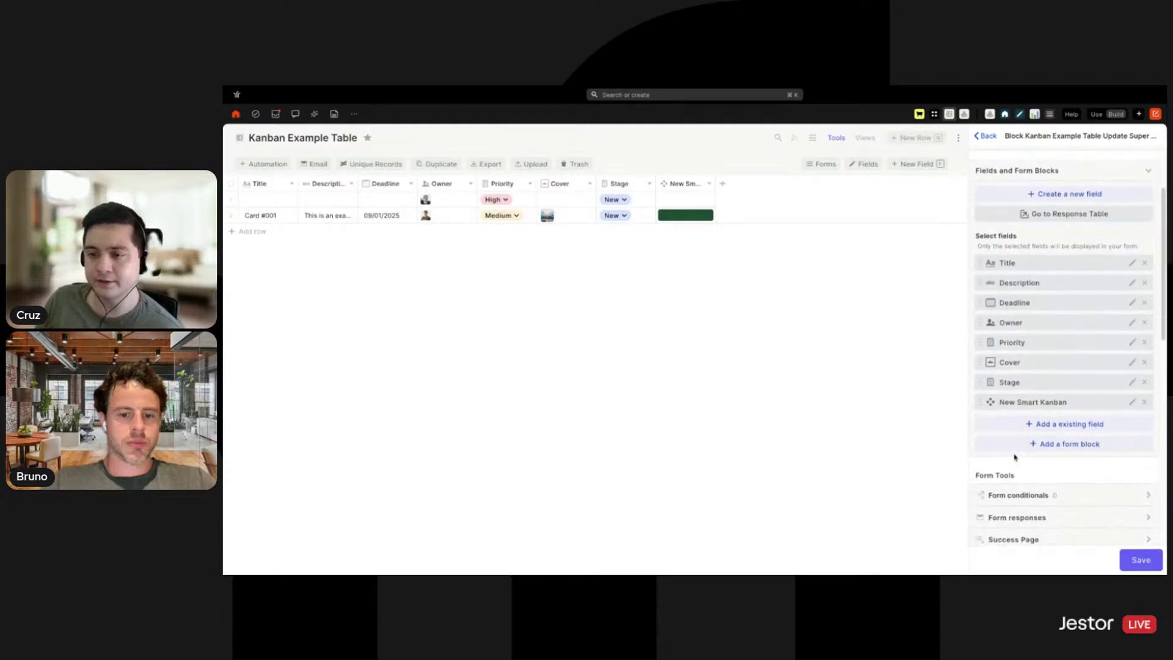
pyautogui.scroll(3, 1017, 296)
pyautogui.click(983, 136)
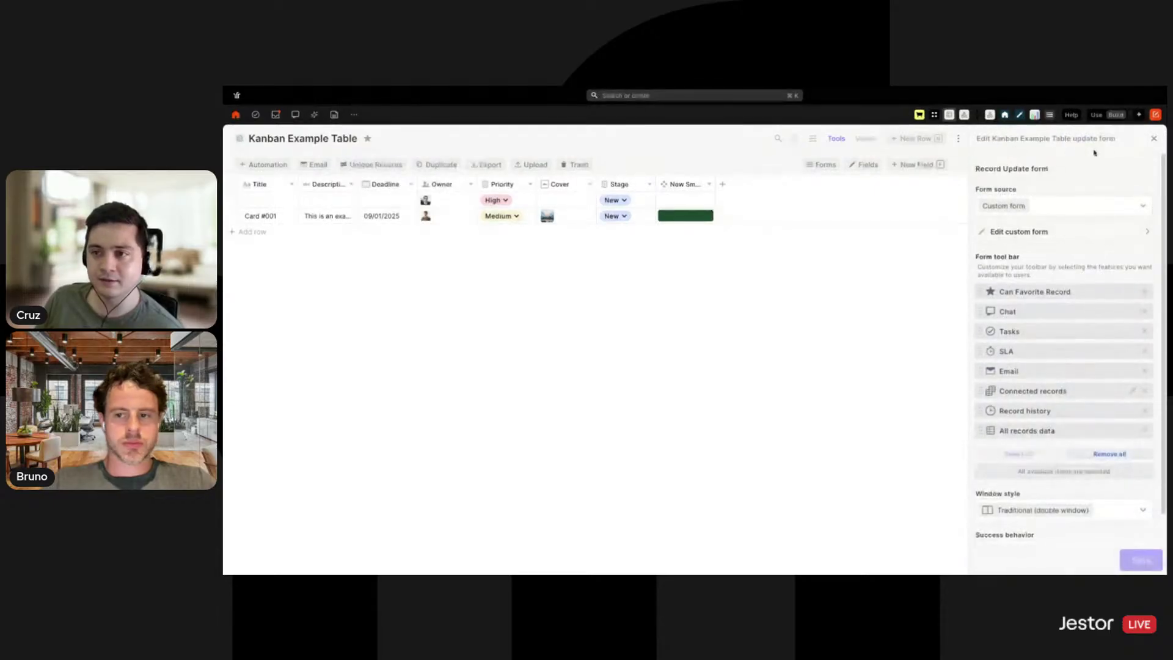
pyautogui.click(1153, 141)
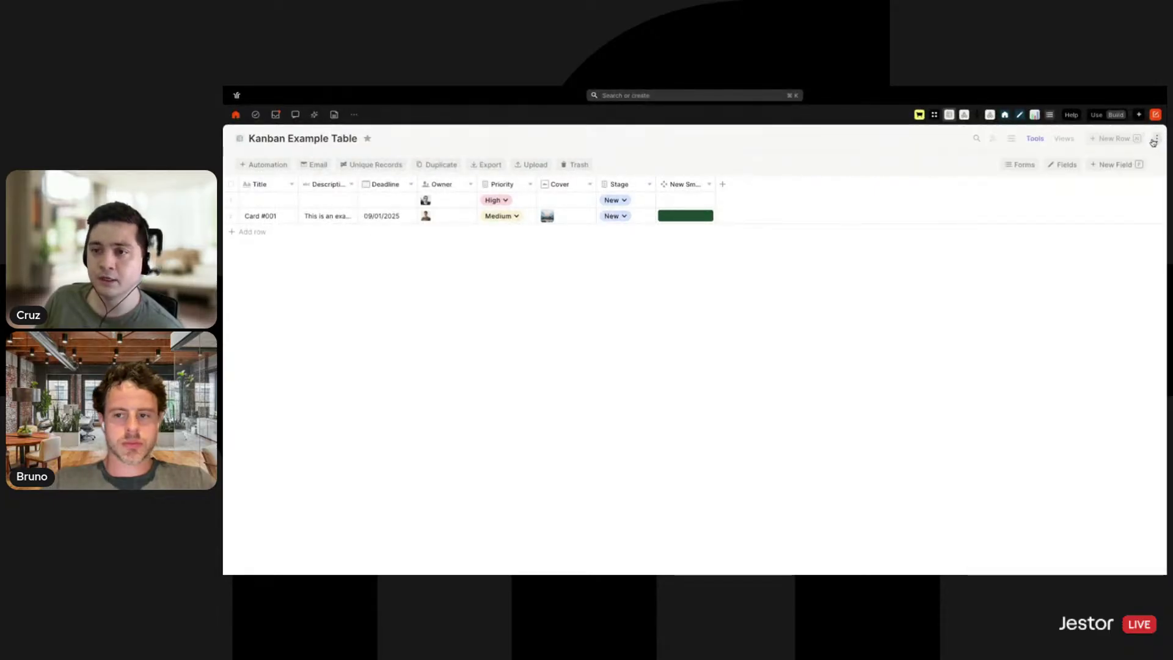
# Check the table's new row form without adding a record, and view Card #001's update form from the table.
pyautogui.click(1109, 139)
pyautogui.click(976, 339)
pyautogui.click(290, 215)
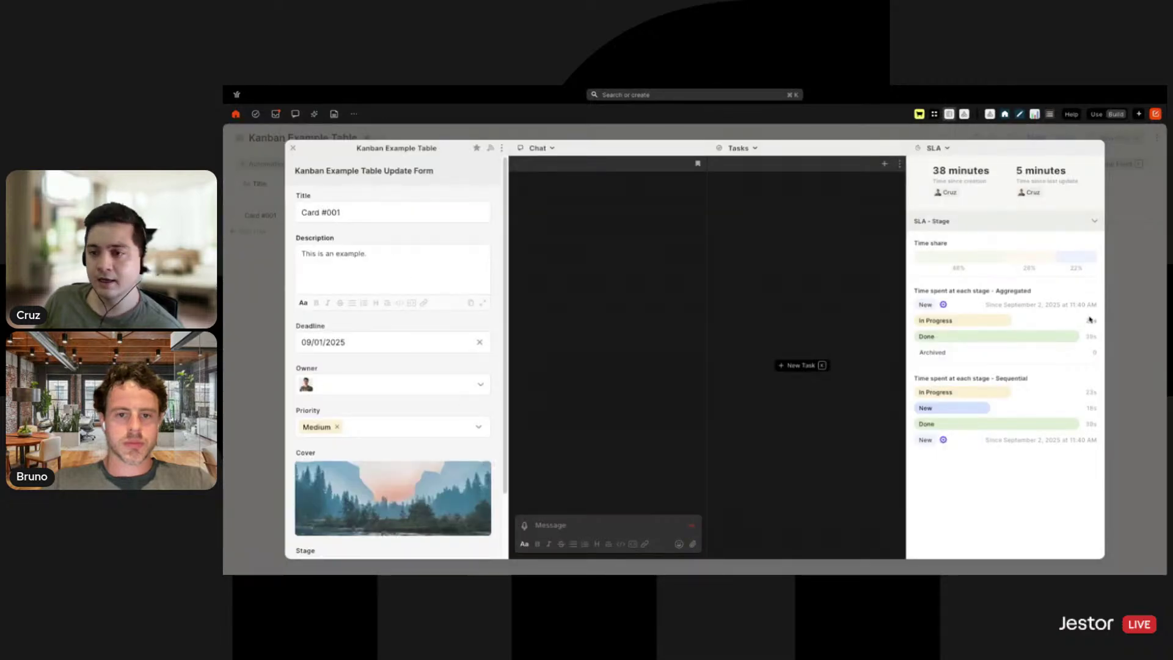
pyautogui.click(1154, 284)
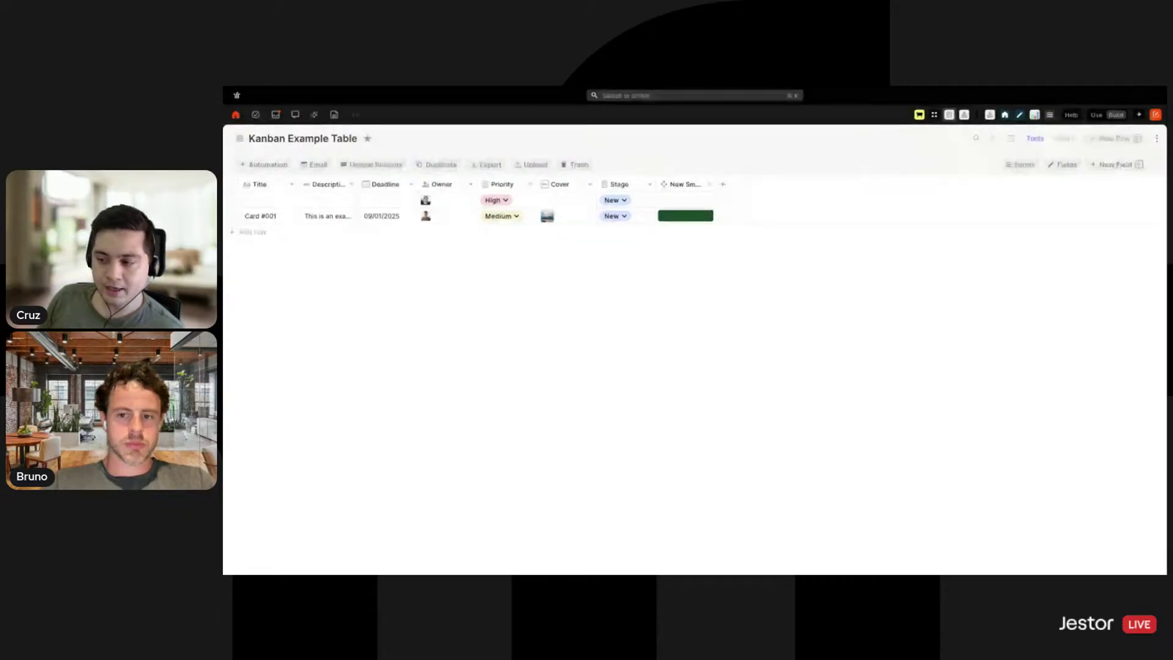
# Switch to the SMB Home Page in use mode and view the Recruiting Form SMB page.
pyautogui.click(1003, 115)
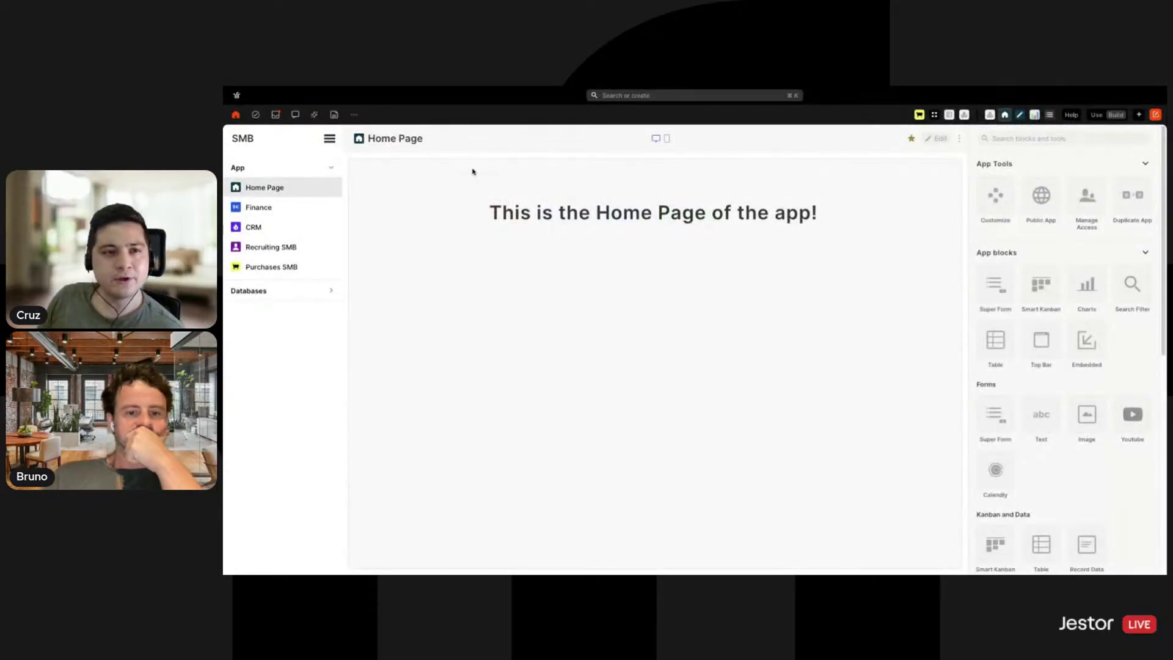
pyautogui.click(1096, 115)
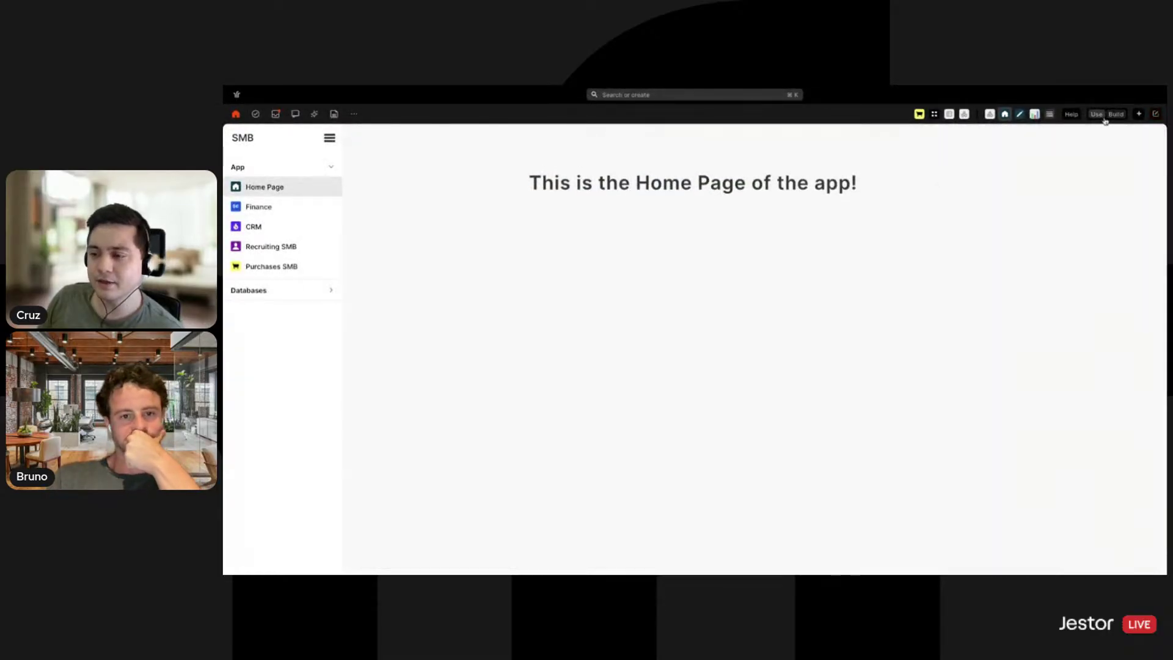
pyautogui.click(274, 247)
pyautogui.click(488, 138)
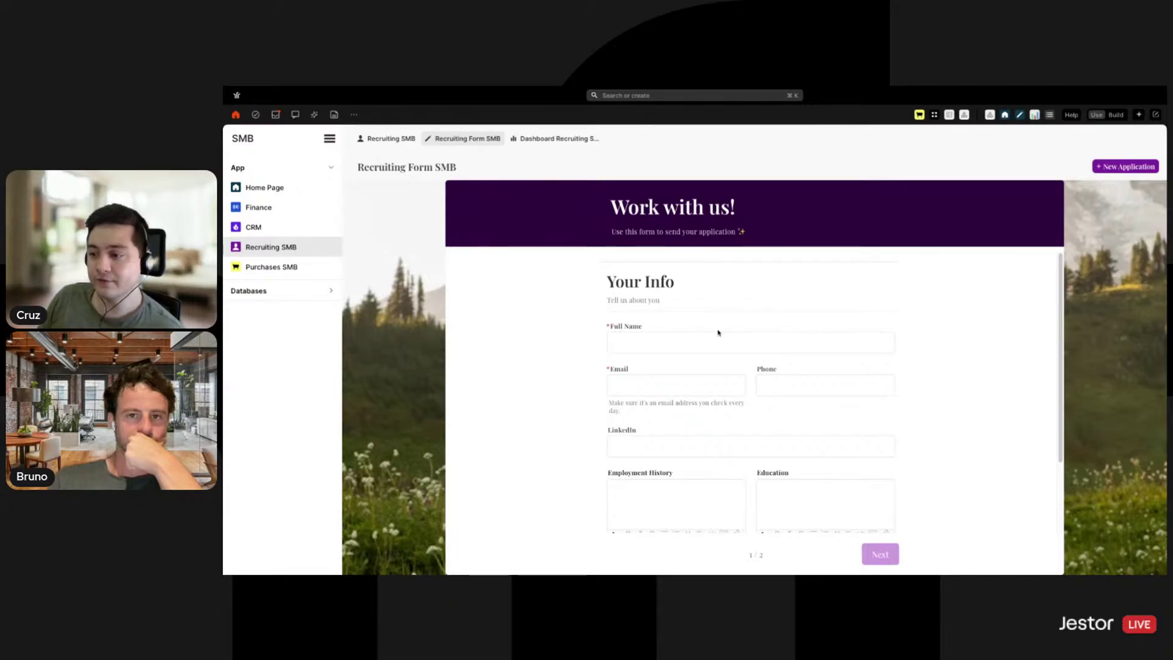
# Return to the Recruiting SMB board, look through its new application form and close it without submitting.
pyautogui.click(406, 144)
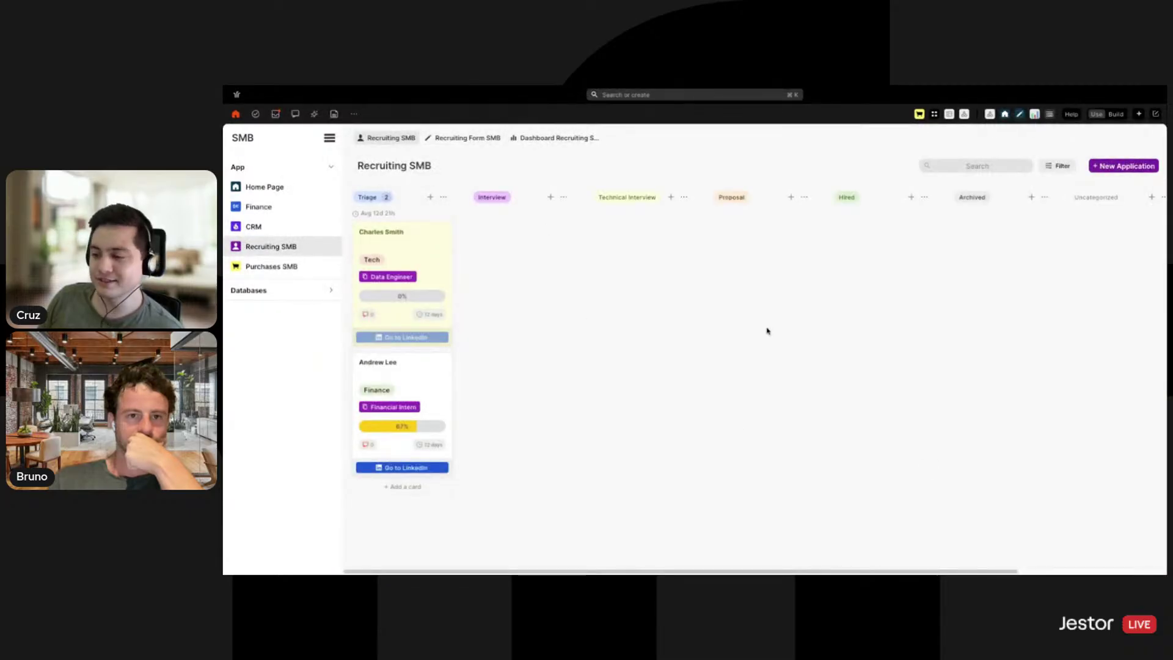
pyautogui.click(1132, 171)
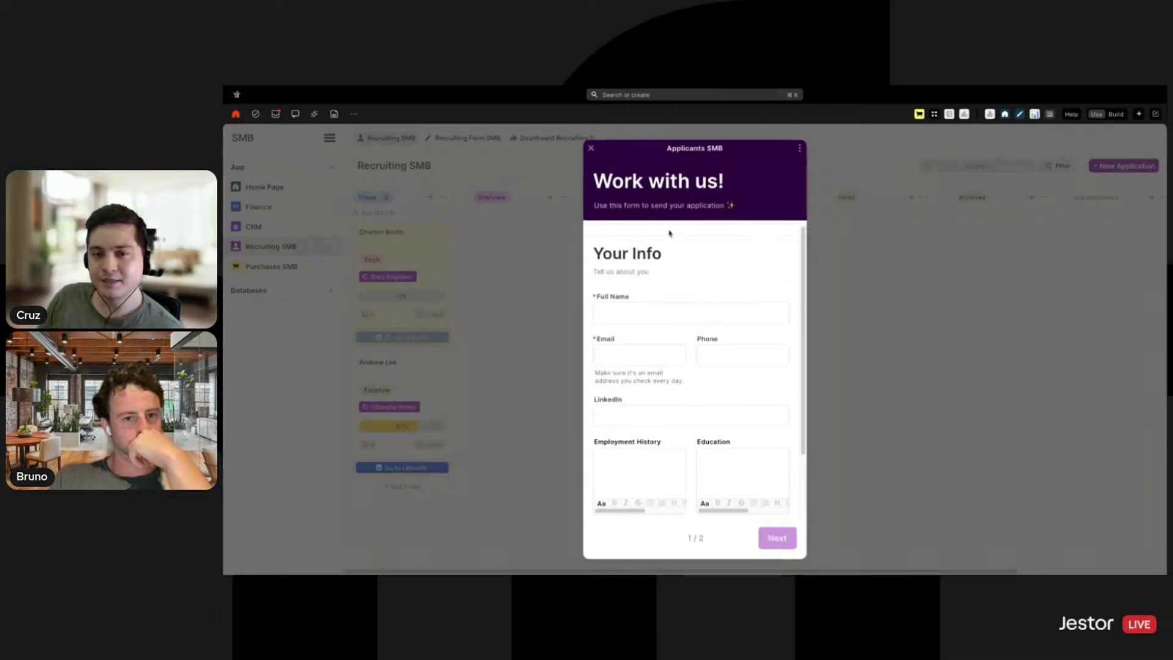
pyautogui.scroll(-2, 689, 417)
pyautogui.click(896, 278)
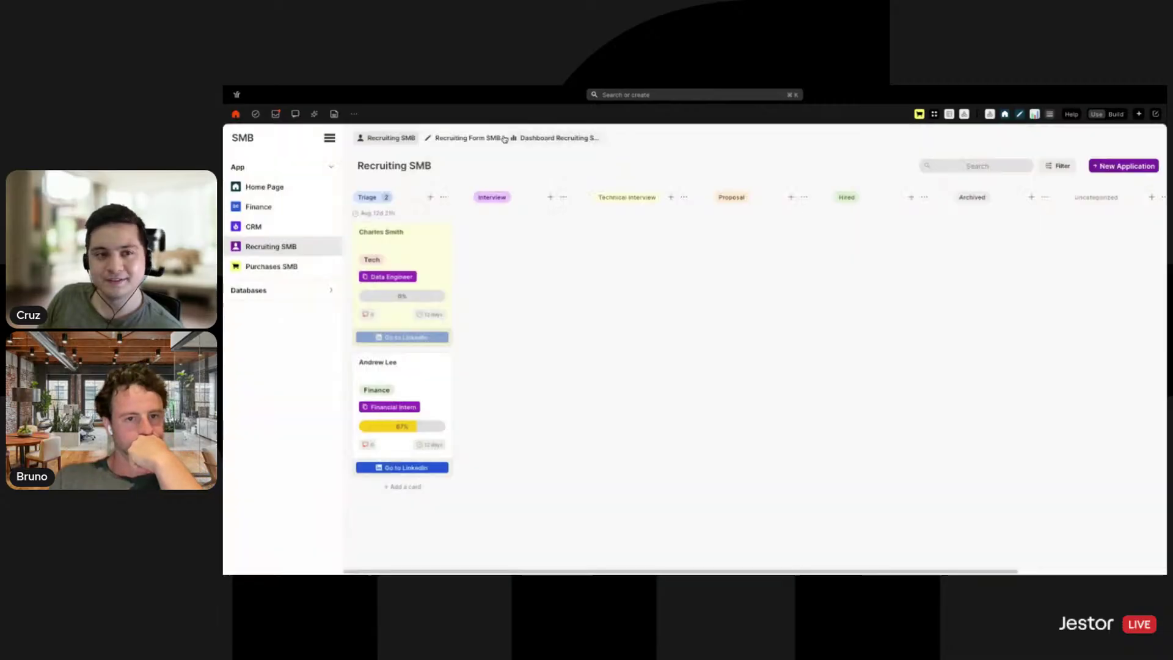
# View the Recruiting Form SMB page and the new application form again, without submitting an application.
pyautogui.click(468, 138)
pyautogui.click(398, 140)
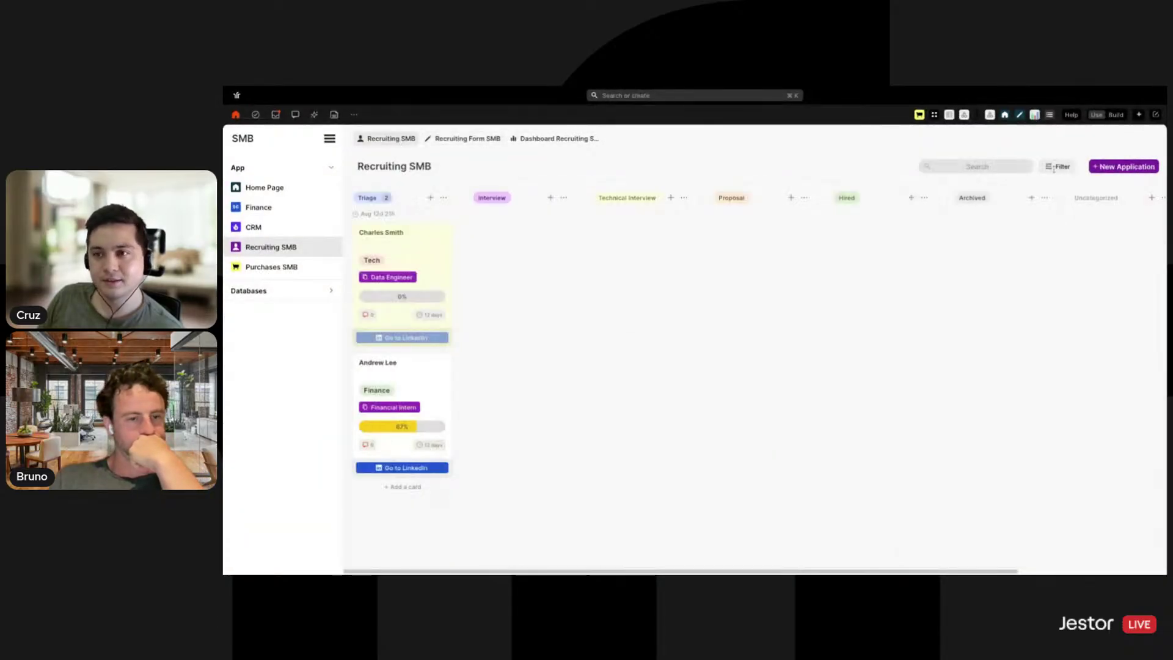
pyautogui.click(1121, 169)
pyautogui.click(933, 369)
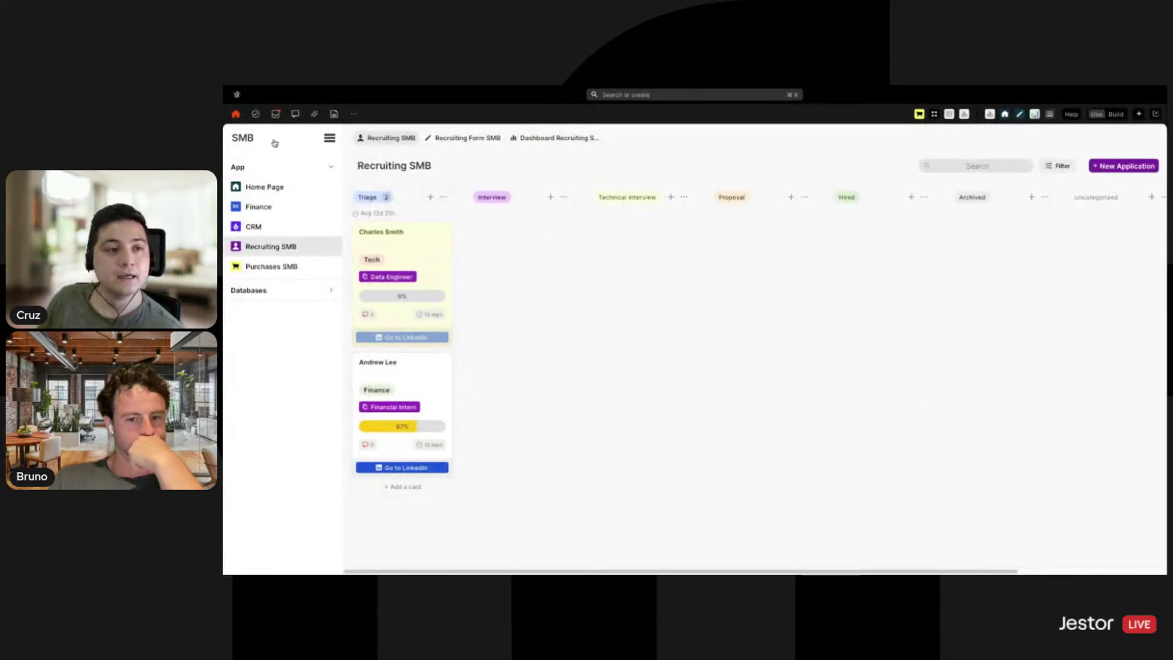
# Open the Example Kanban Board in build mode and bring up its Smart Kanban block's record form settings.
pyautogui.click(965, 116)
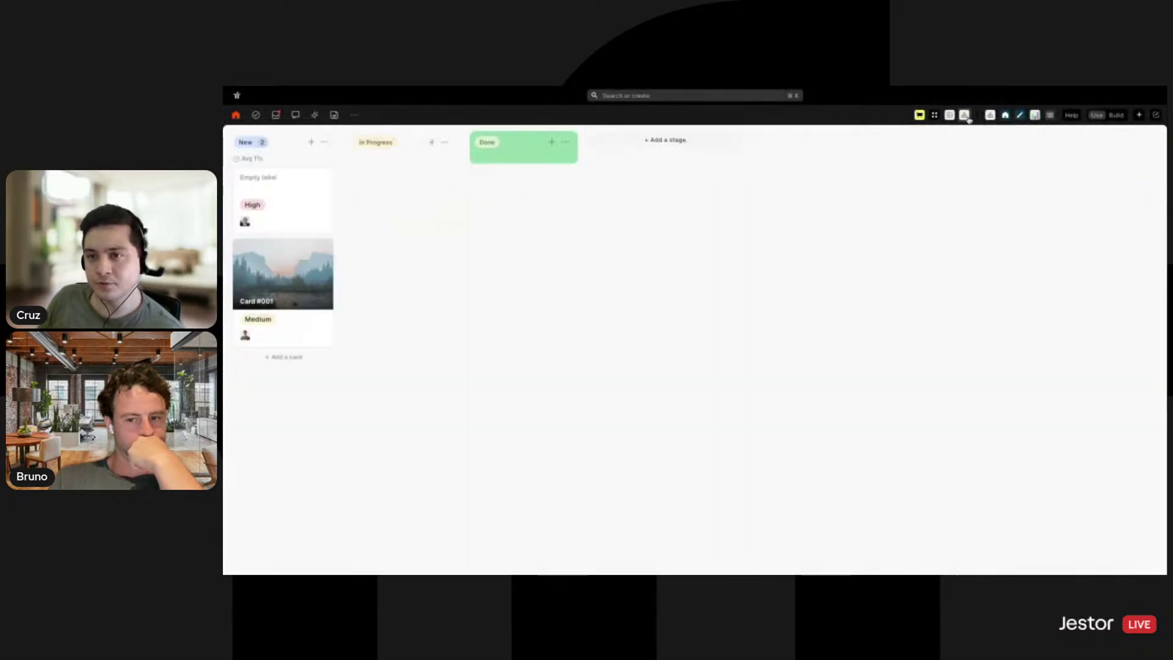
pyautogui.click(1116, 115)
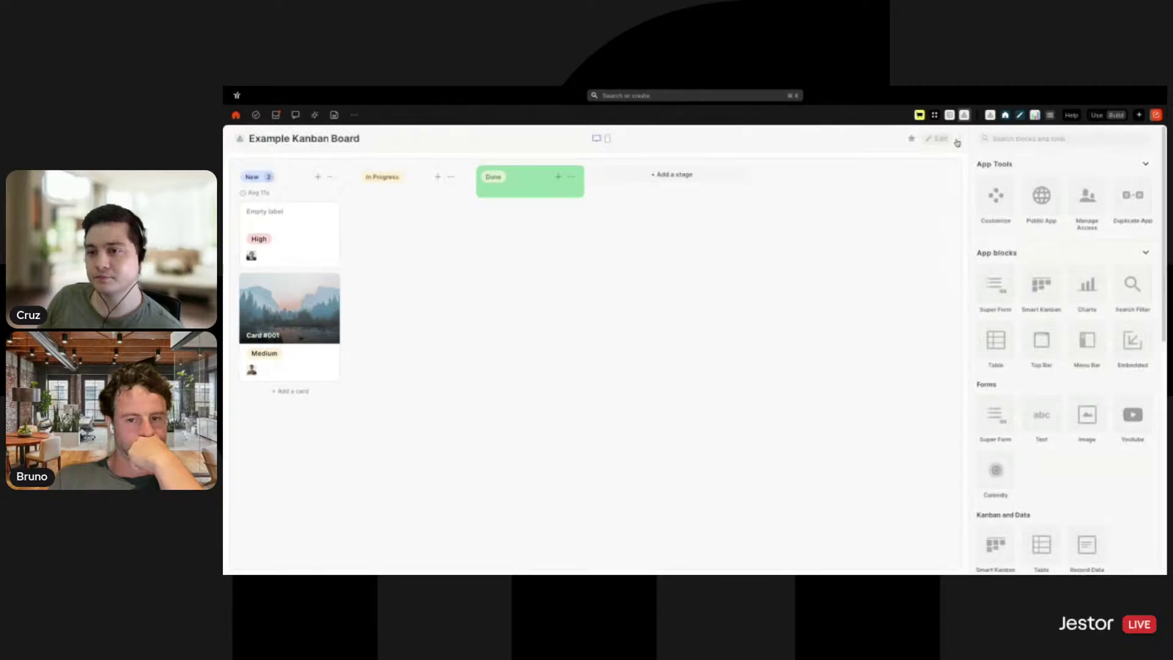
pyautogui.click(910, 174)
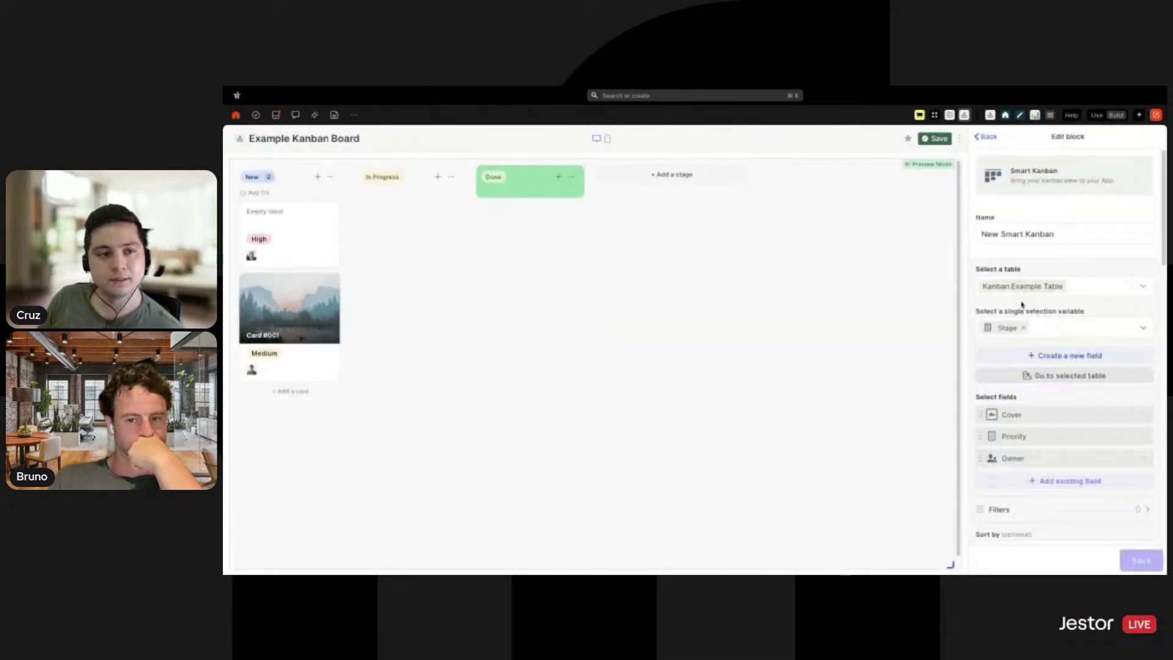
pyautogui.scroll(-10, 1047, 283)
pyautogui.scroll(-5, 1075, 353)
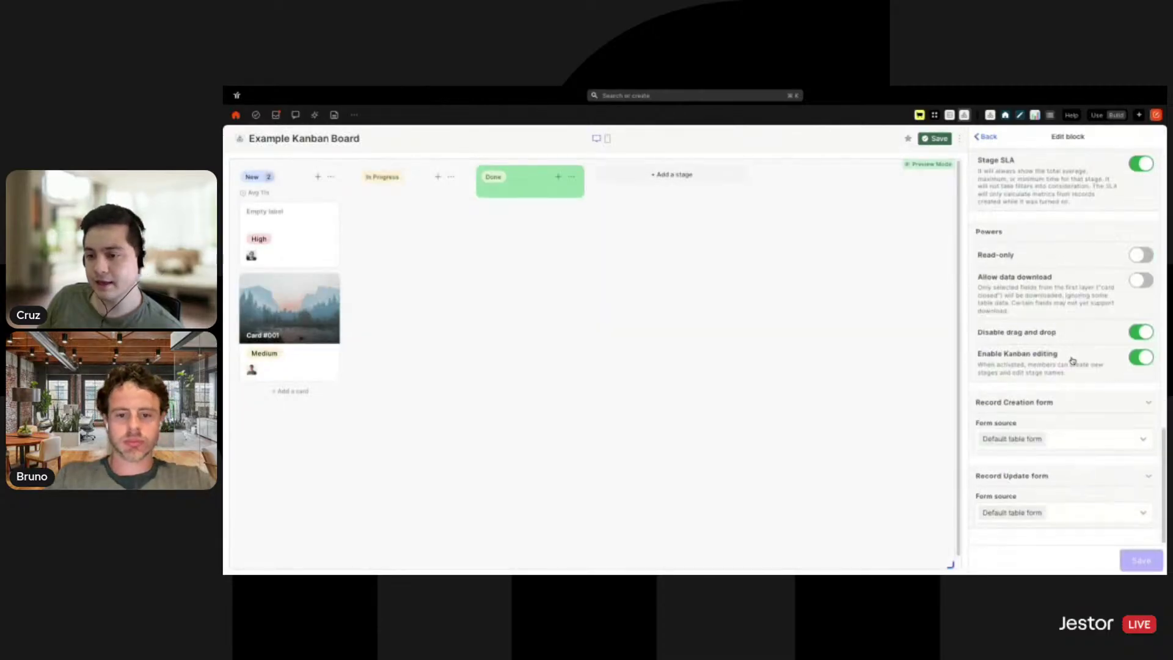
# Try Block form as the record creation form's source and switch it back to Default table form.
pyautogui.click(1073, 439)
pyautogui.click(1030, 468)
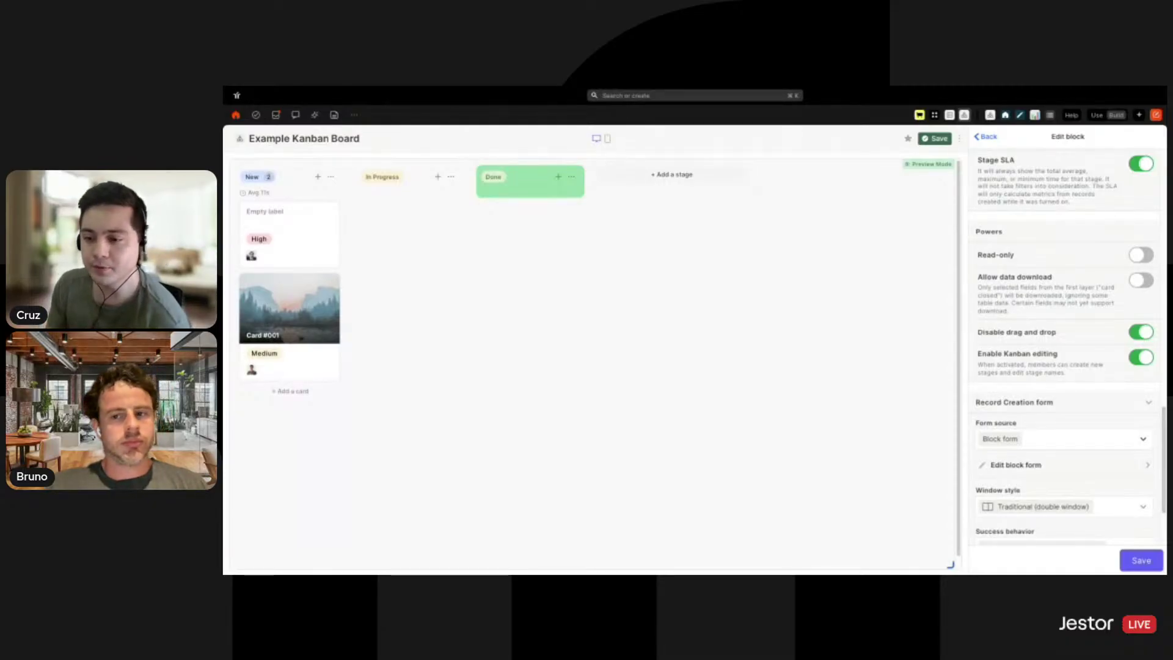
pyautogui.click(1041, 441)
pyautogui.click(1005, 502)
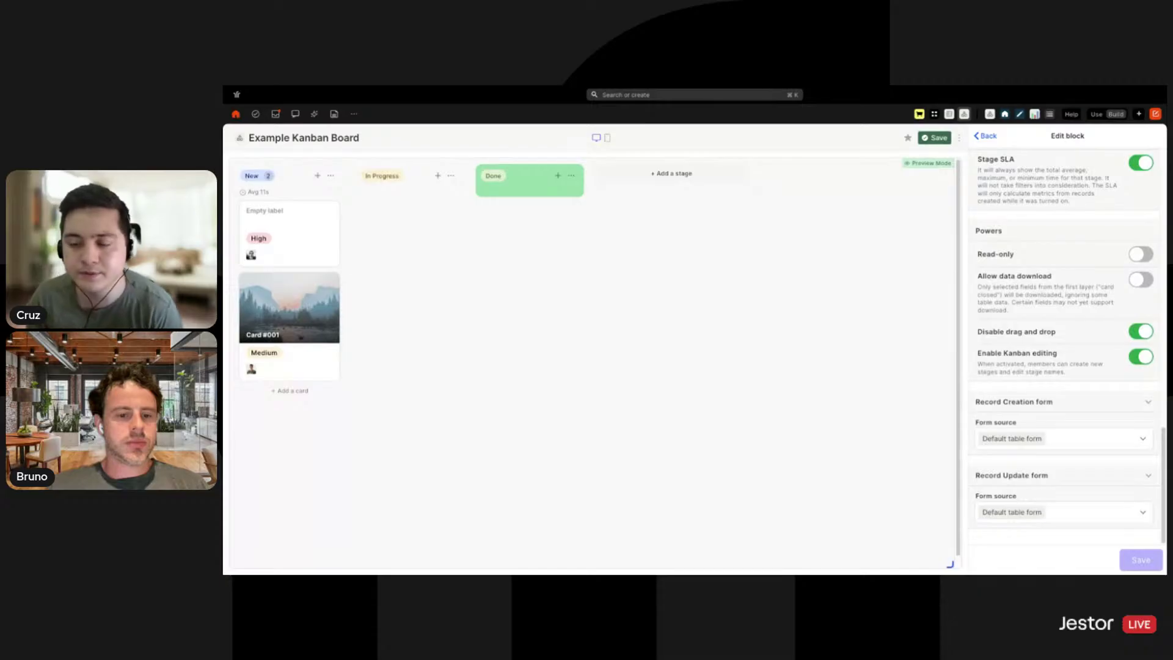
# Set the record creation form's source to Block form and bring its window options into view.
pyautogui.click(1073, 448)
pyautogui.click(996, 461)
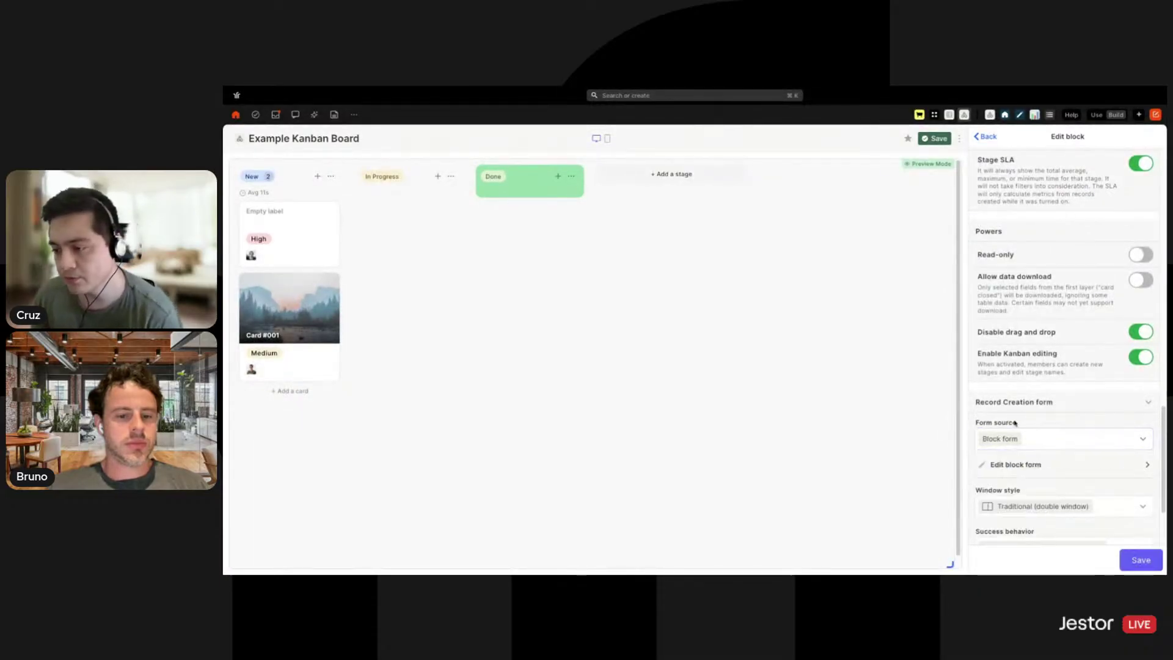
pyautogui.scroll(-2, 1029, 396)
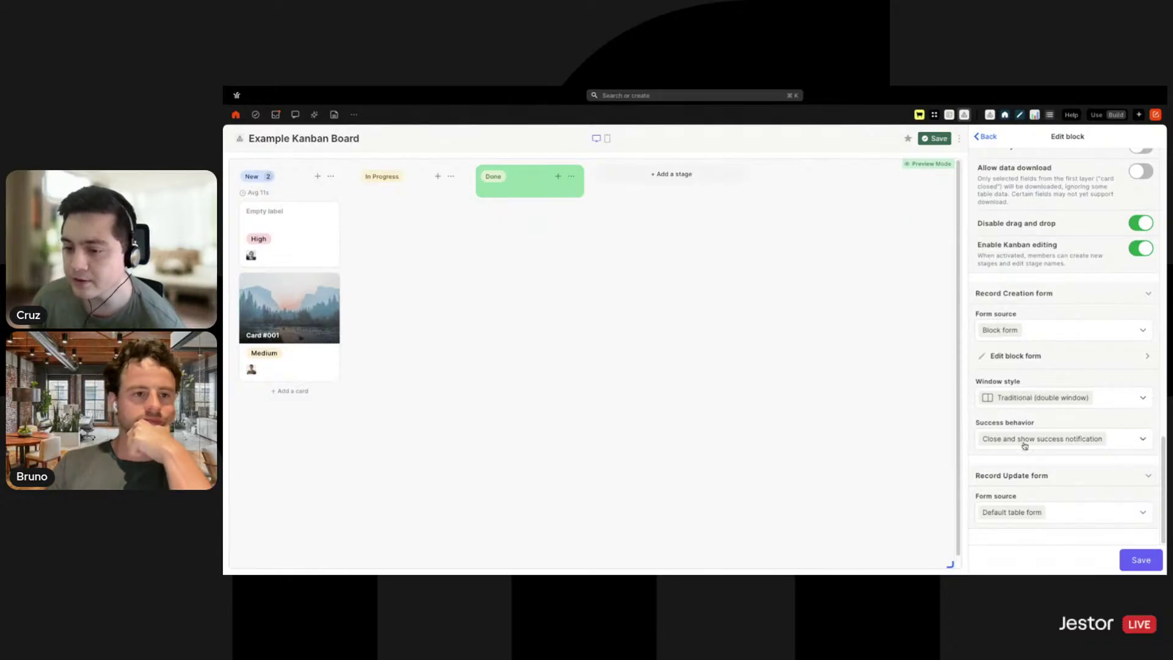
# Set the creation form's window style to Right side window, save the block and preview the form from the New stage.
pyautogui.click(1109, 400)
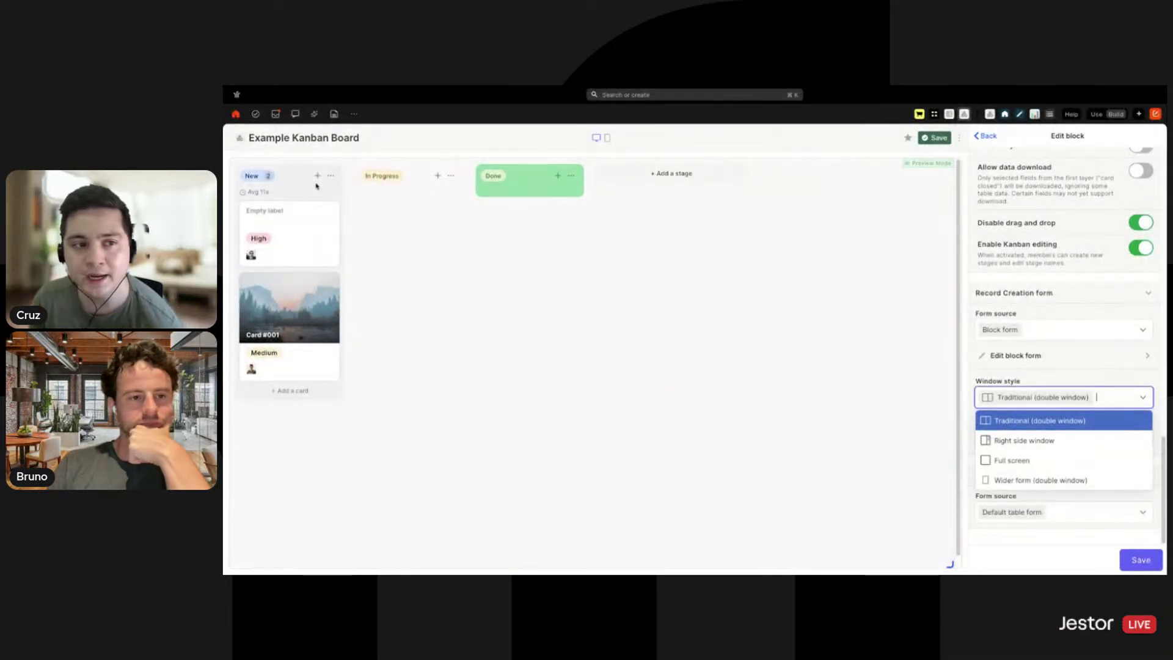
pyautogui.click(1018, 441)
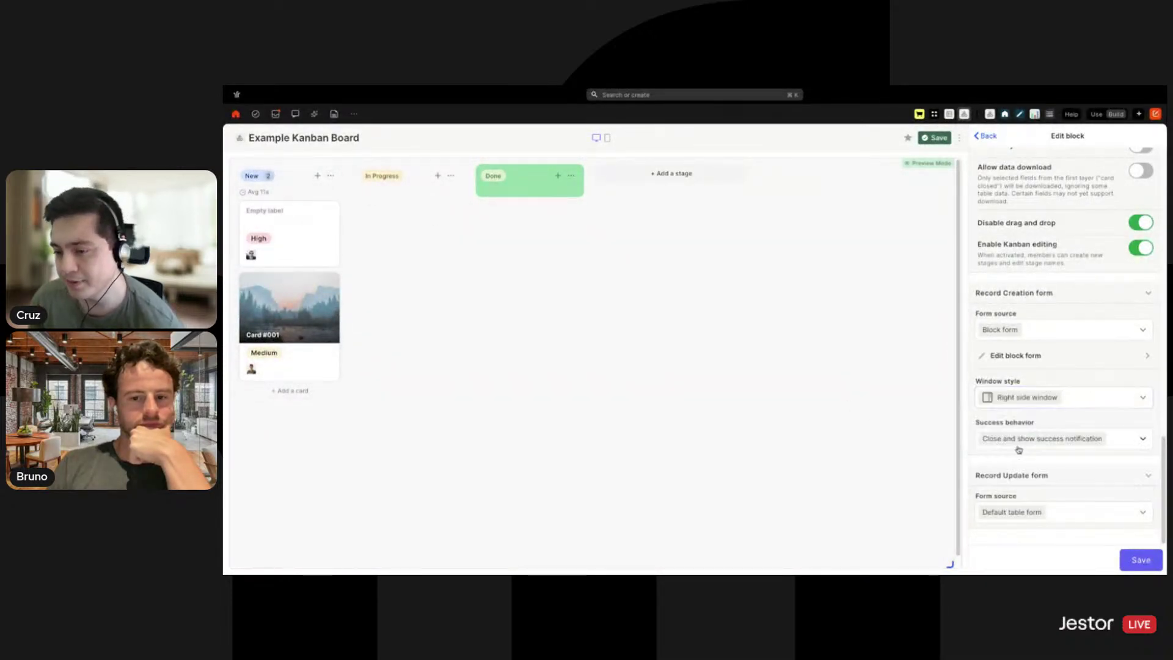
pyautogui.click(1148, 565)
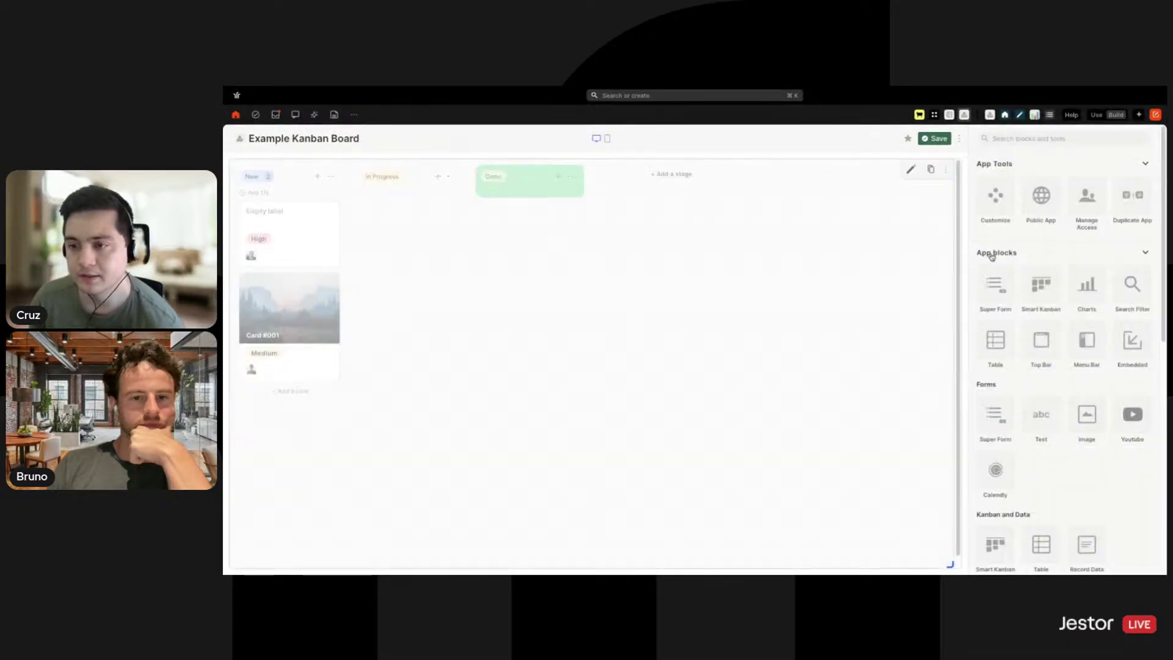
pyautogui.click(317, 175)
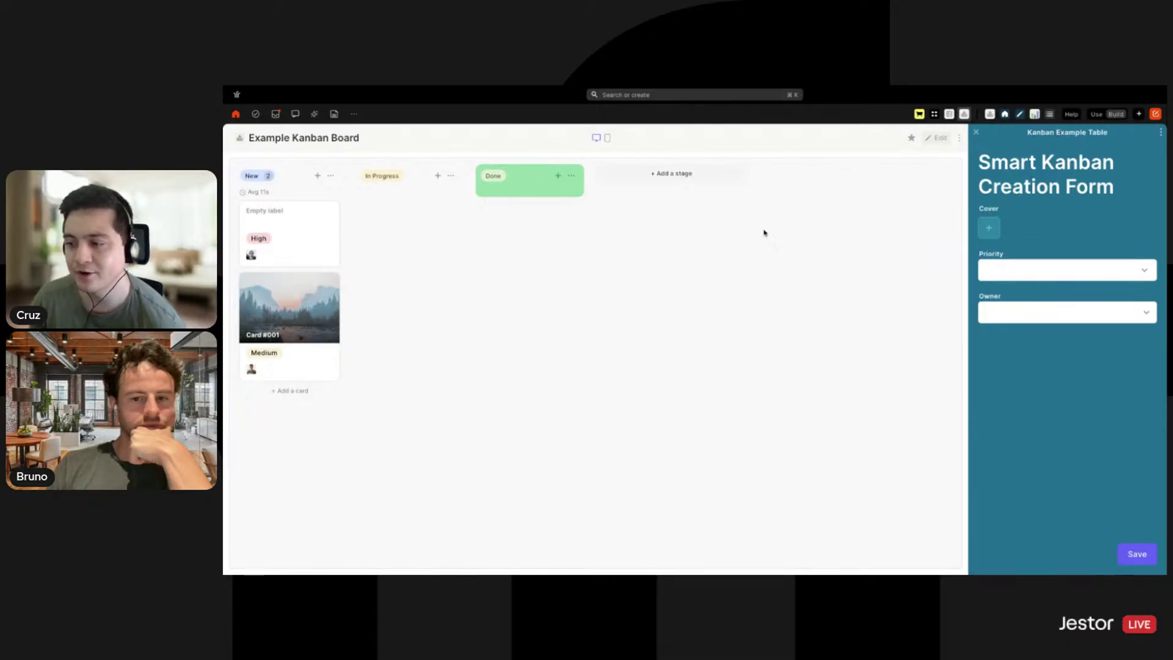
pyautogui.click(975, 132)
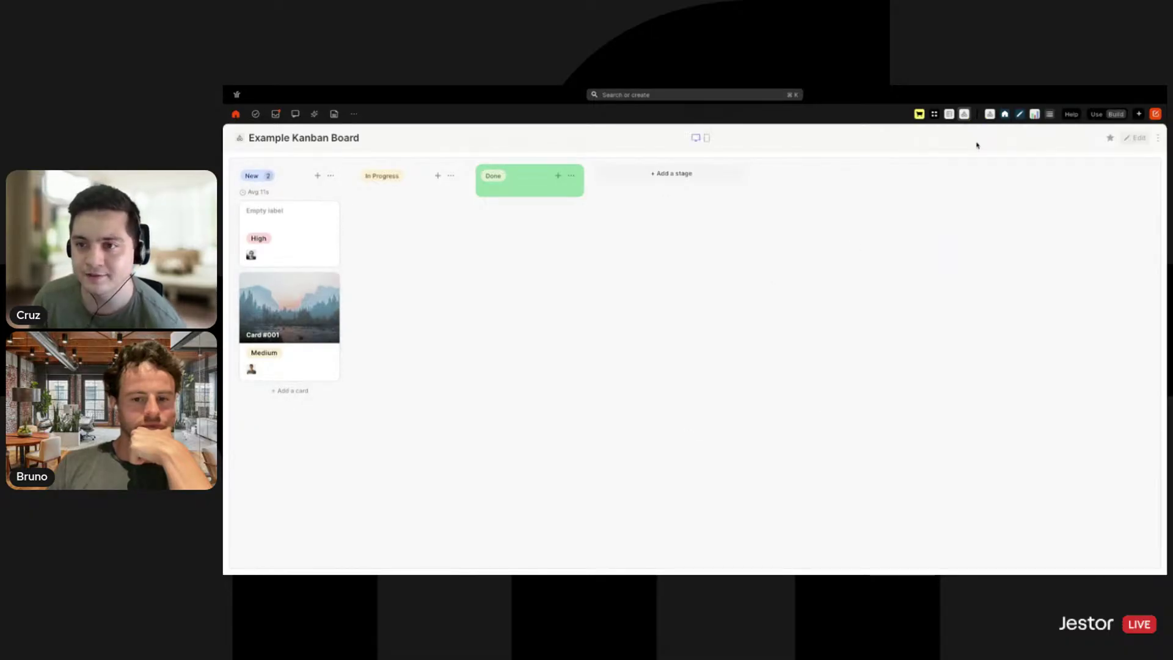
# Reopen the Smart Kanban block settings, change the creation form's window style to Full screen and save.
pyautogui.click(1135, 137)
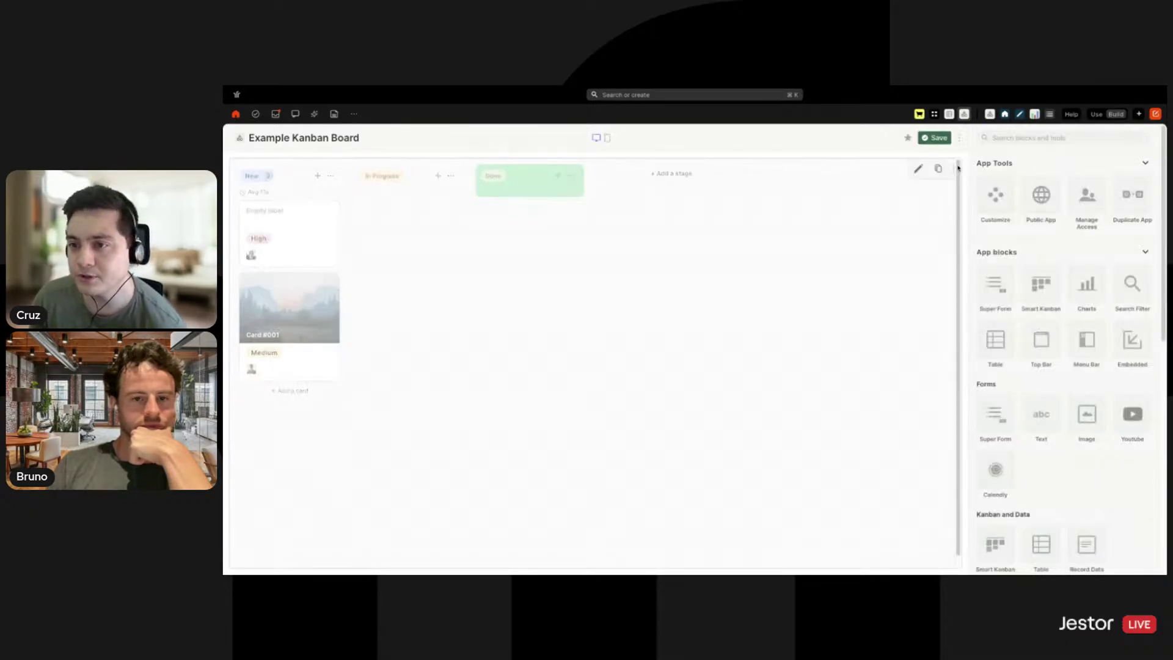
pyautogui.click(910, 169)
pyautogui.scroll(-5, 1094, 403)
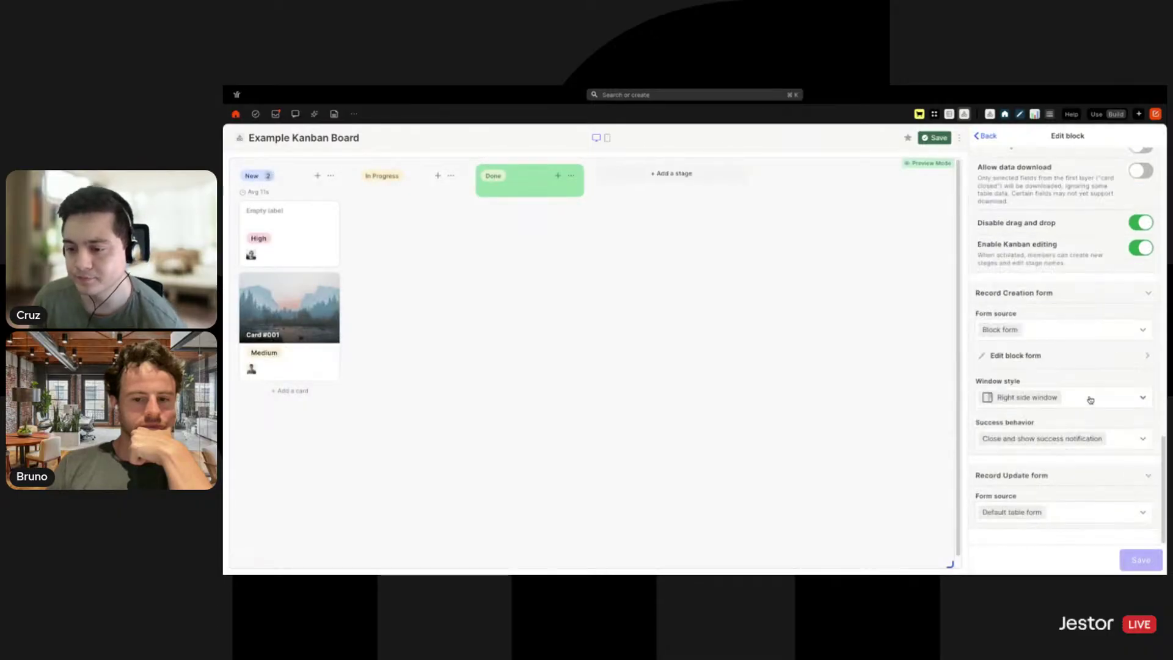
pyautogui.click(1058, 403)
pyautogui.click(1026, 460)
pyautogui.click(1134, 560)
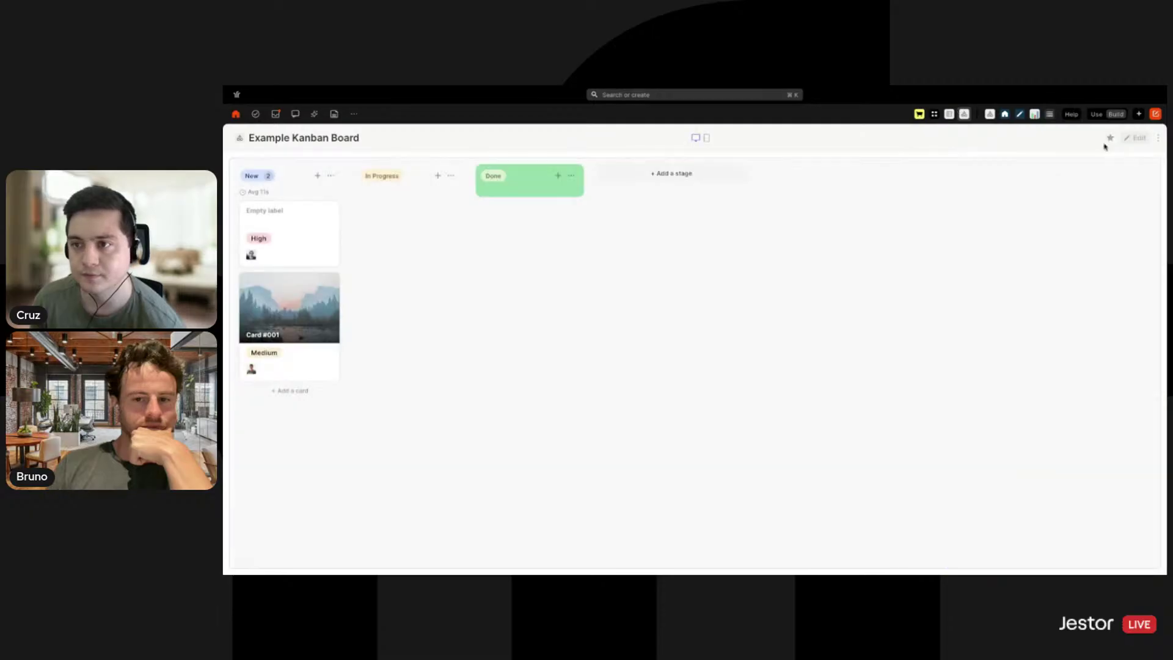
# Preview the full-screen creation form from the New stage in use mode and close it without saving.
pyautogui.click(1096, 114)
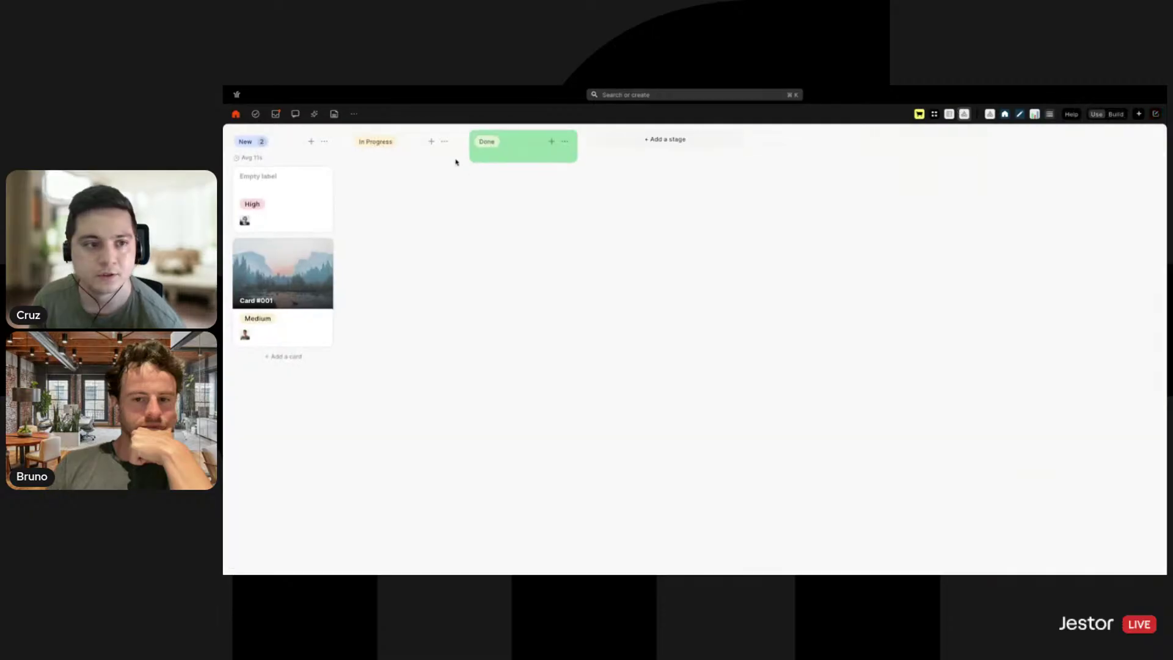
pyautogui.click(311, 144)
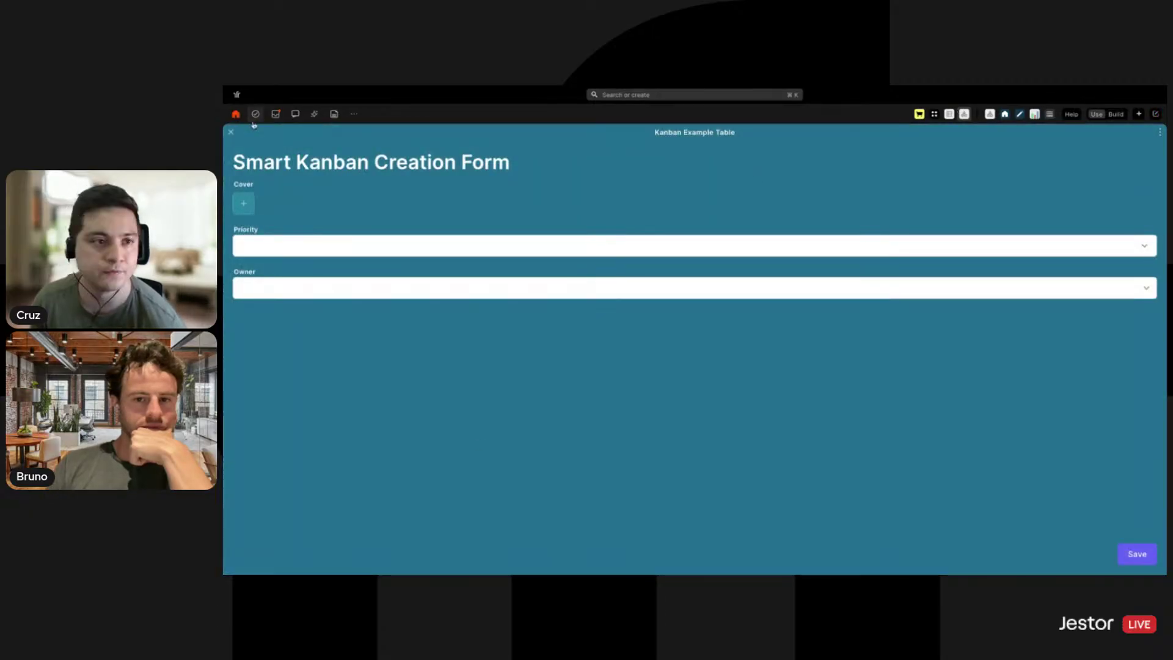
pyautogui.click(232, 133)
# Return to build mode, set the creation form's window style to Right side window and check the success behavior options.
pyautogui.click(1116, 114)
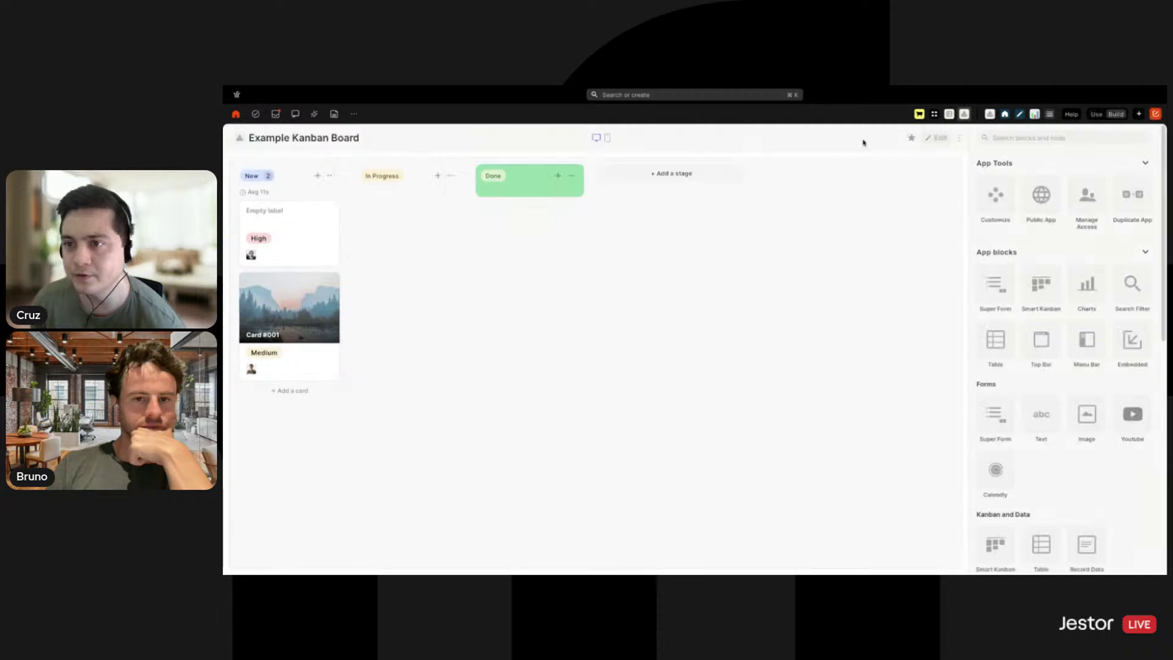
pyautogui.click(936, 138)
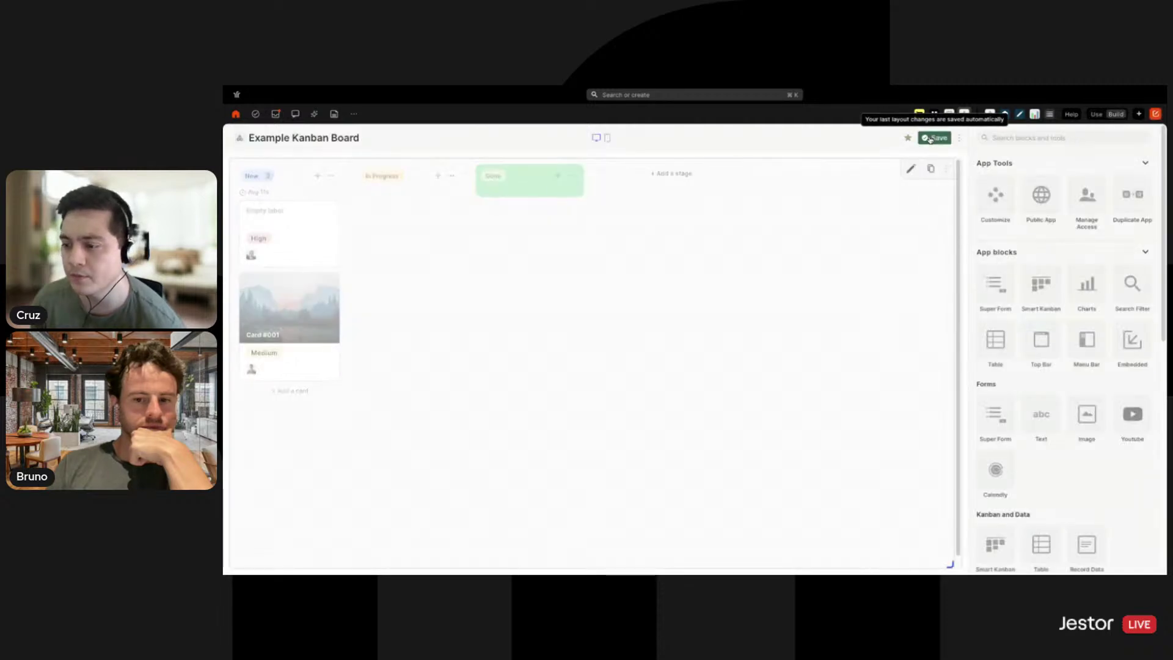
pyautogui.click(910, 170)
pyautogui.scroll(-10, 1068, 345)
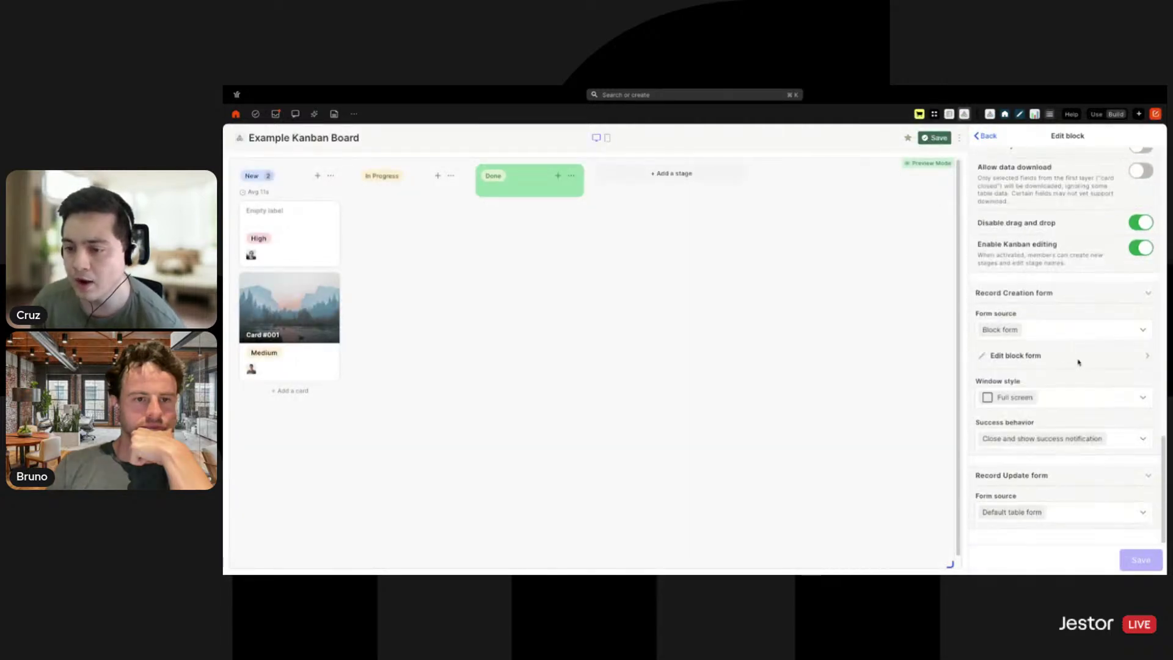
pyautogui.click(1093, 398)
pyautogui.click(998, 439)
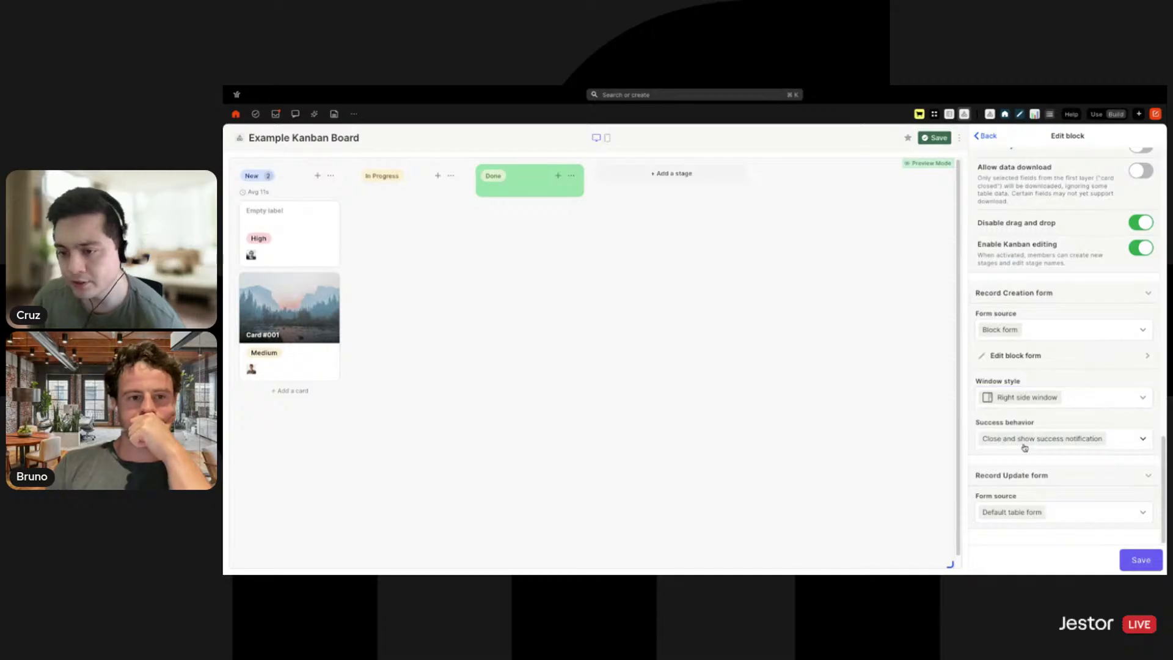
pyautogui.click(1124, 443)
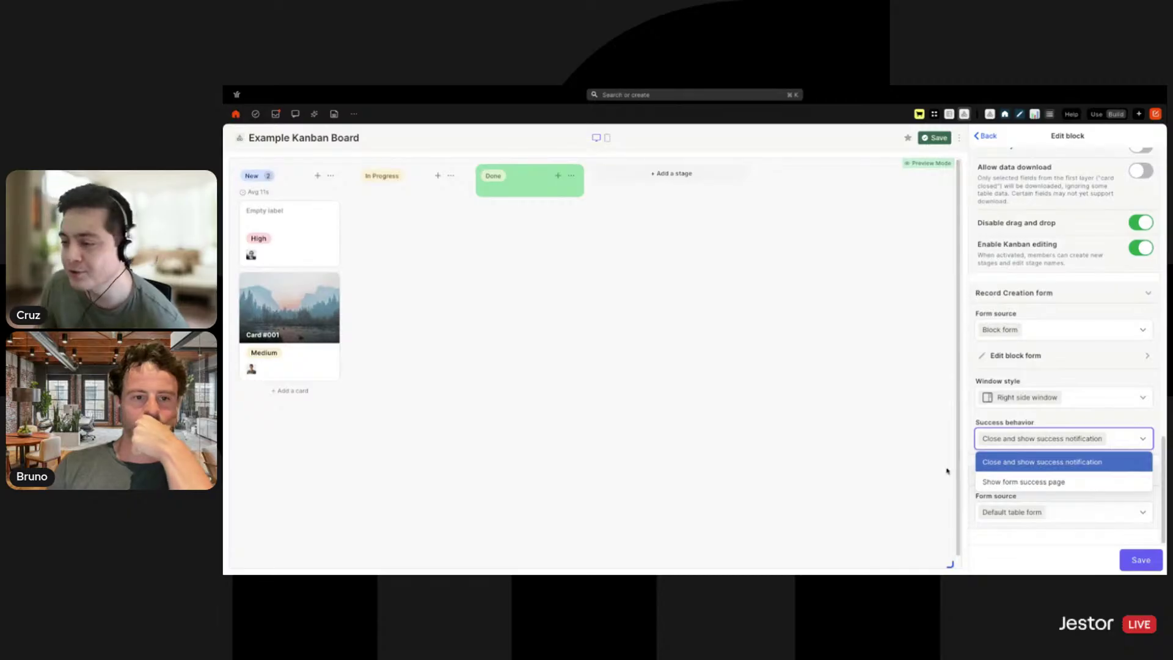
pyautogui.click(973, 401)
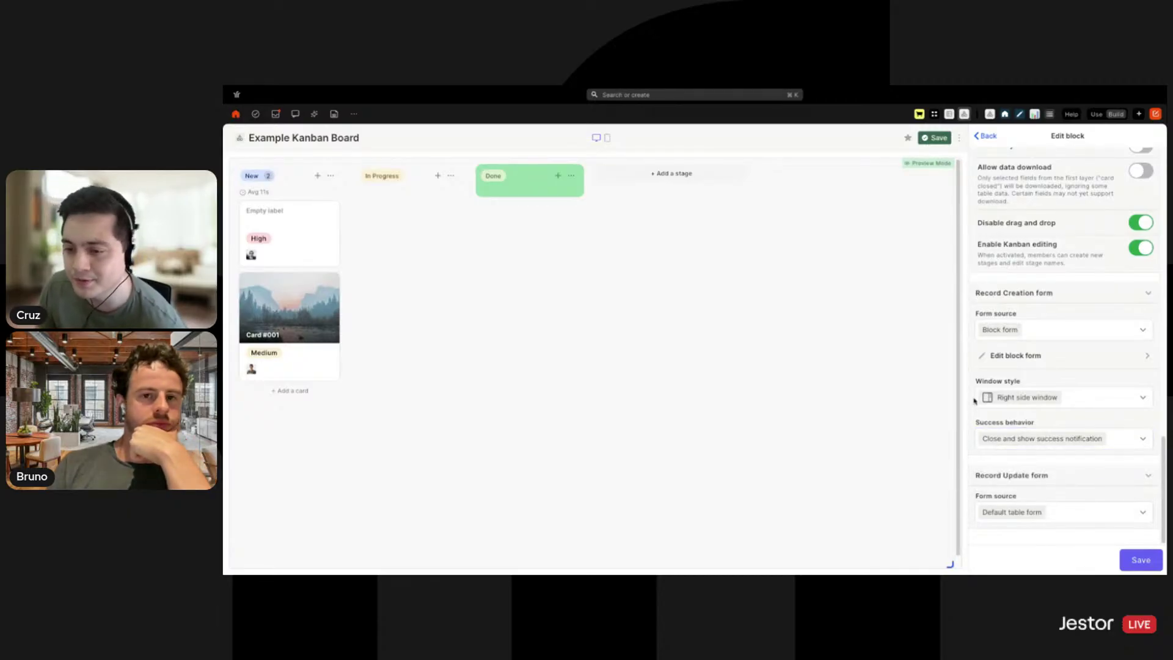
# Edit the creation block form, setting its custom title to "New Card" and description to "Use this form to create a new card.".
pyautogui.click(1027, 355)
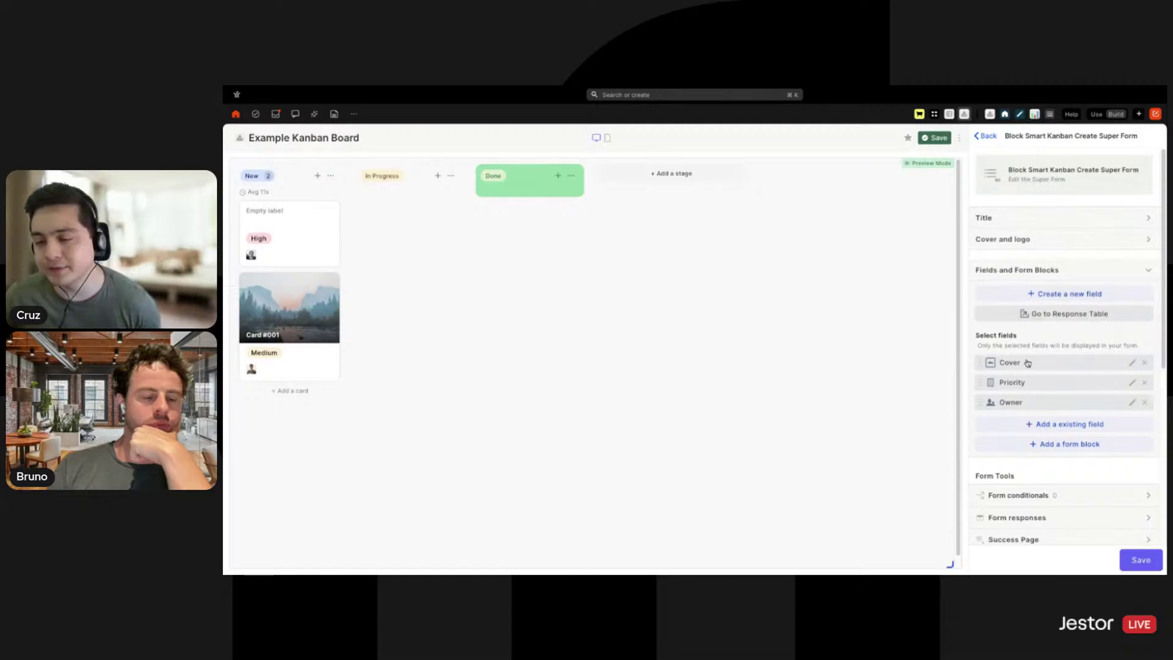
pyautogui.scroll(-2, 1050, 344)
pyautogui.scroll(2, 1052, 343)
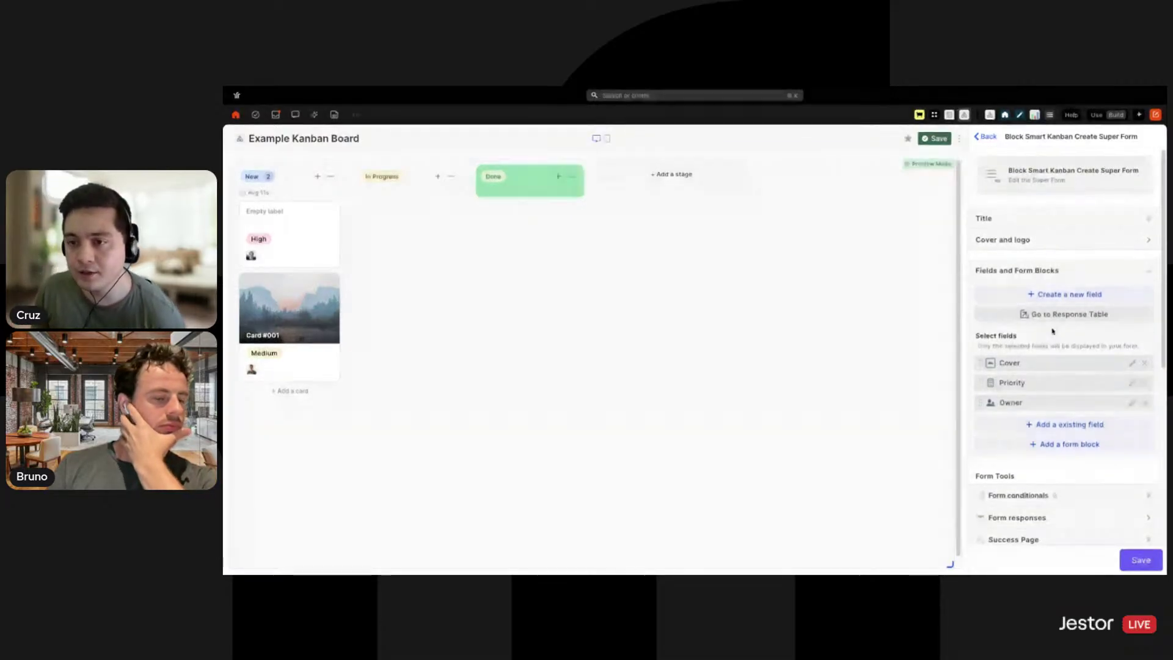
pyautogui.click(1078, 224)
pyautogui.click(1036, 254)
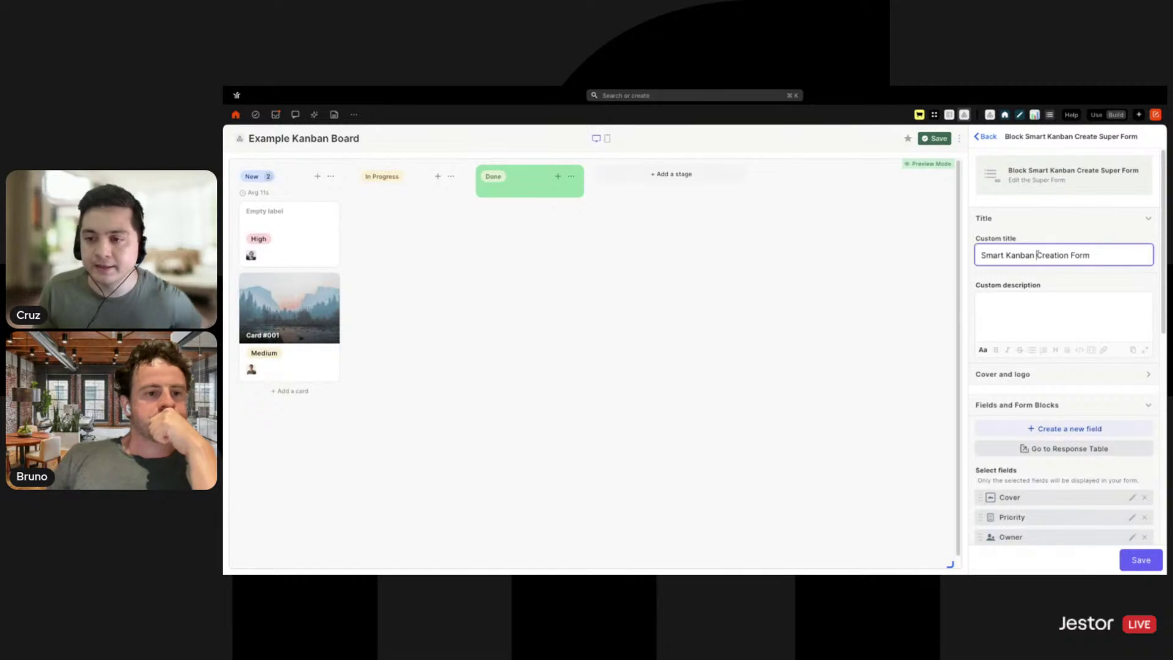
pyautogui.tripleClick(1038, 254)
pyautogui.press('BackSpace')
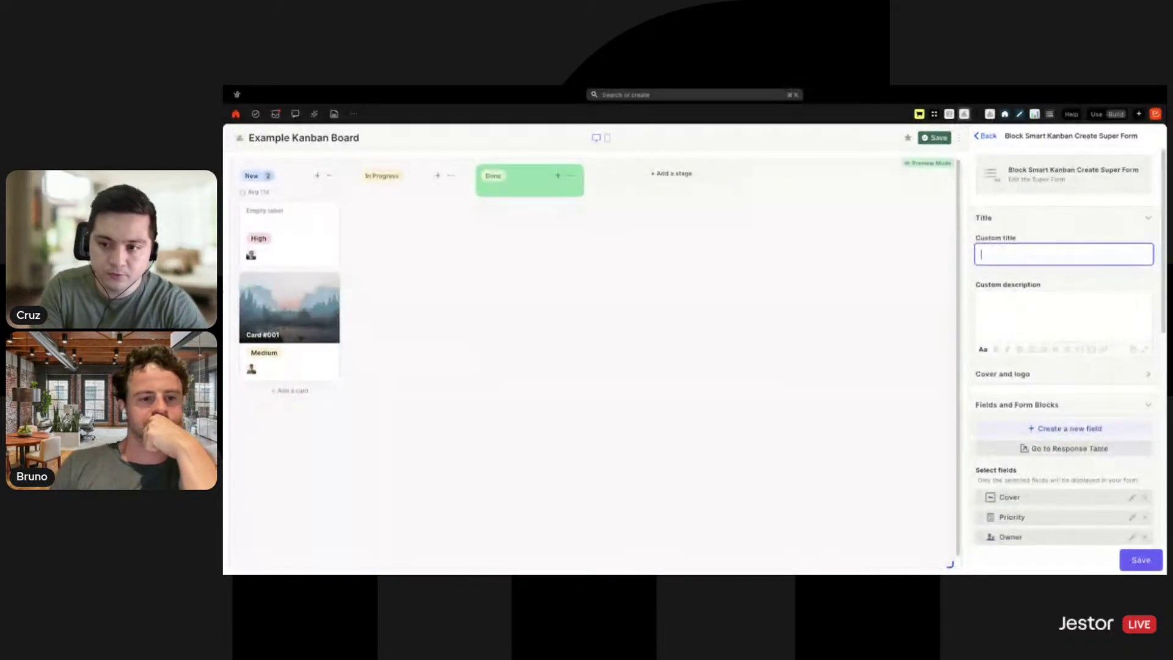
pyautogui.write('New Card')
pyautogui.press('Tab')
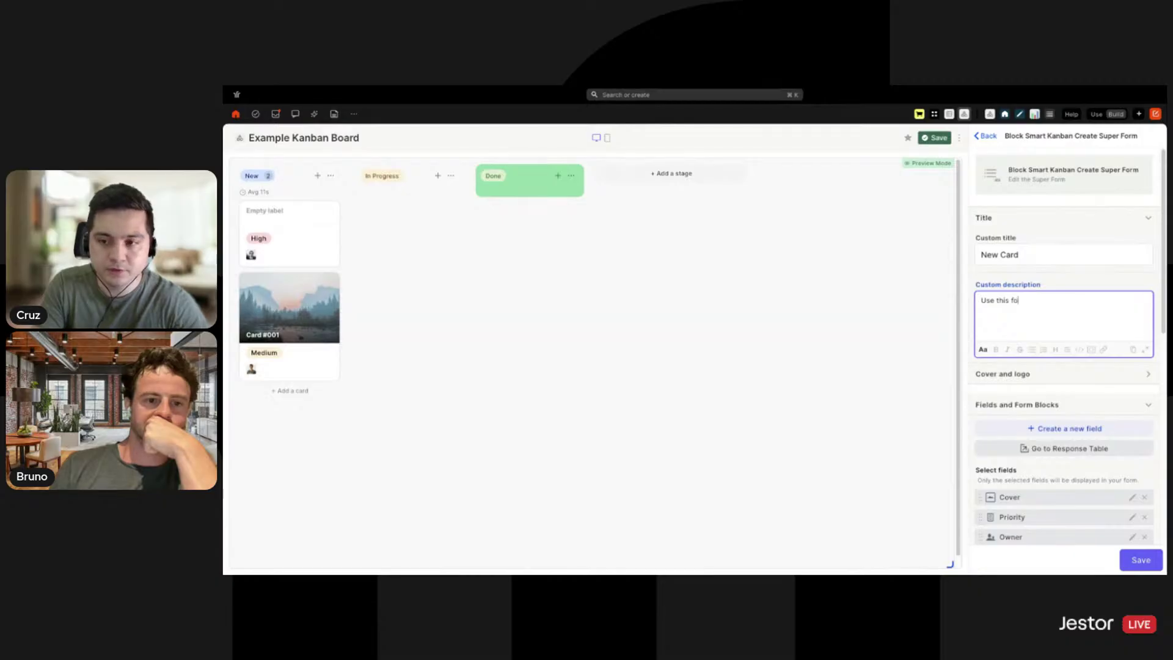
pyautogui.write('Use this form to create a ')
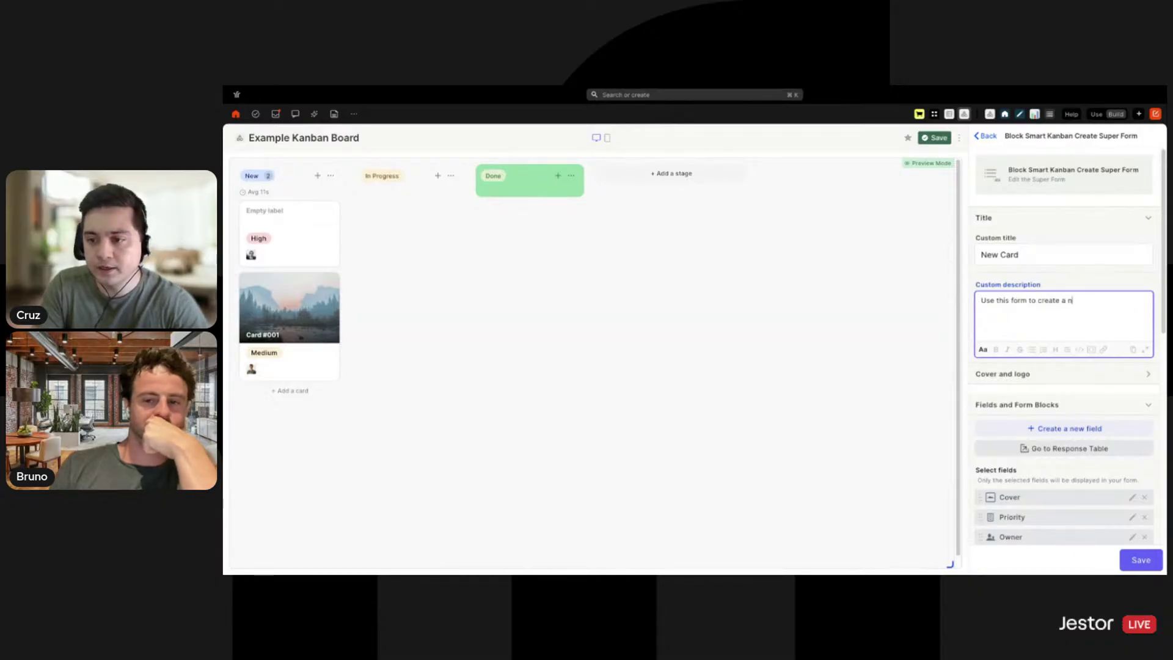
pyautogui.write('new card.')
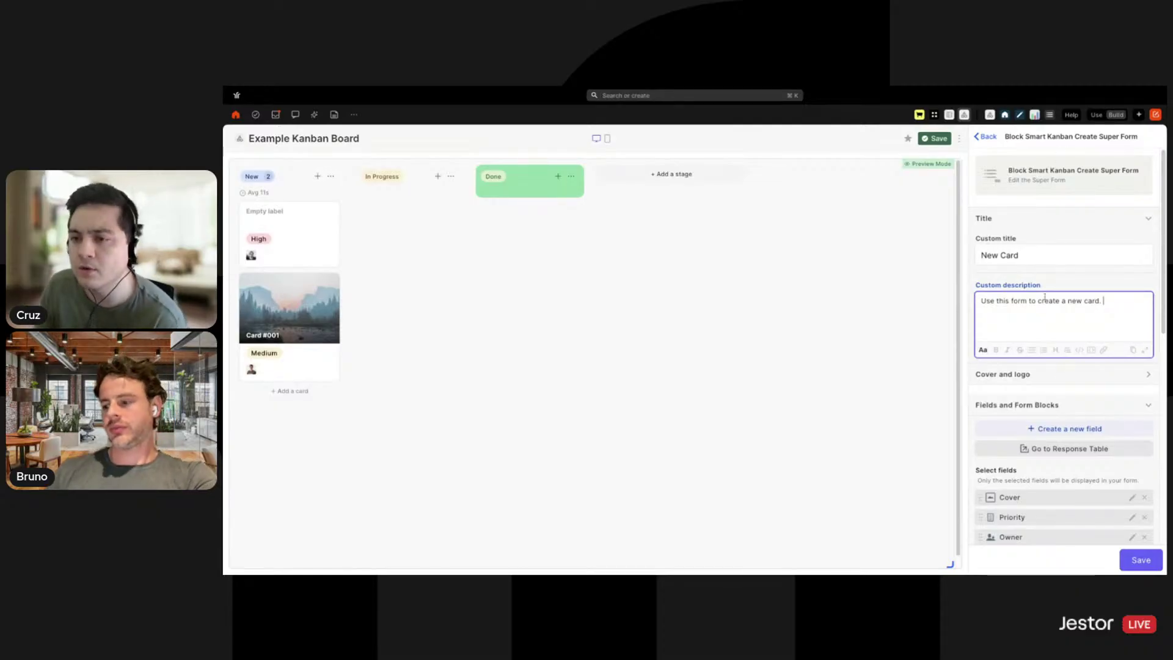
# Add the existing Title and Deadline fields to the creation form, placing Title below Cover and Deadline above Owner.
pyautogui.scroll(-5, 1062, 367)
pyautogui.scroll(2, 1063, 367)
pyautogui.click(1060, 339)
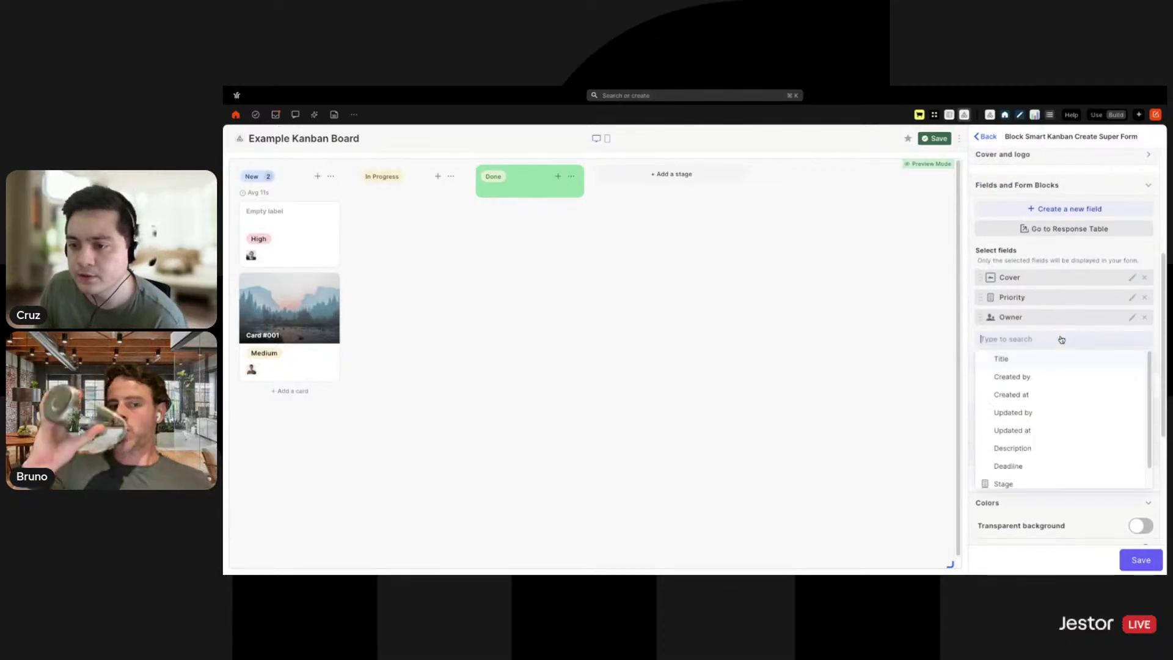
pyautogui.click(1024, 359)
pyautogui.moveTo(1035, 294); pyautogui.dragTo(1032, 285)
pyautogui.click(1039, 359)
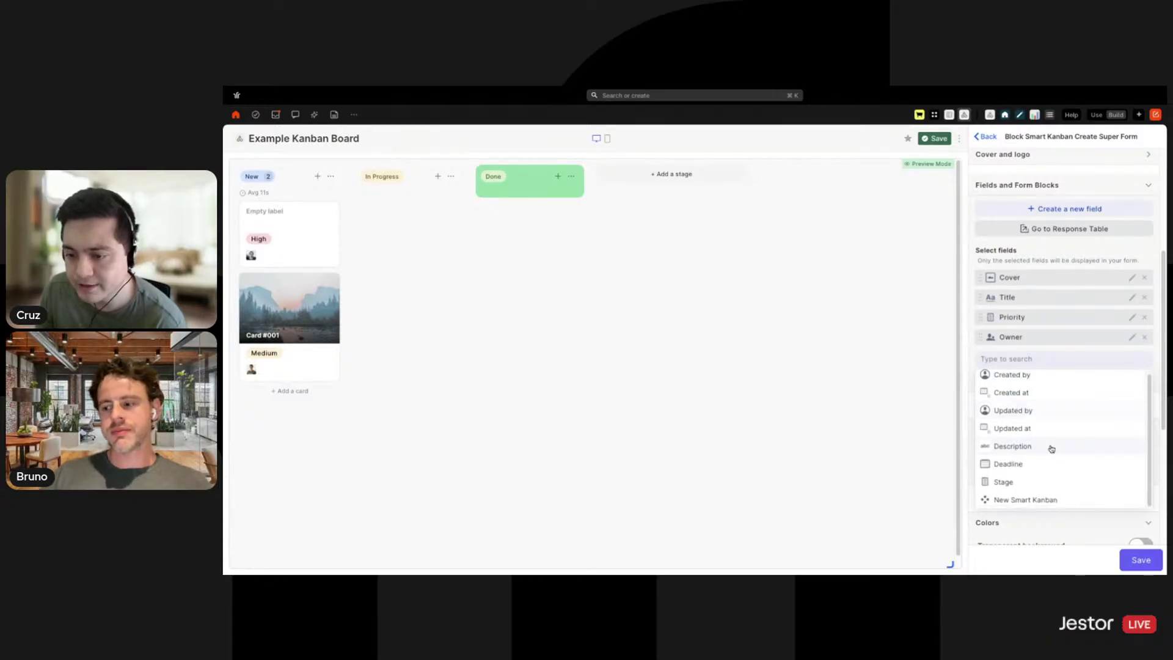
pyautogui.click(1031, 469)
pyautogui.moveTo(1003, 355); pyautogui.dragTo(1024, 338)
# Add an Inline form block and position it so that it encloses the Deadline and Owner fields.
pyautogui.click(1032, 398)
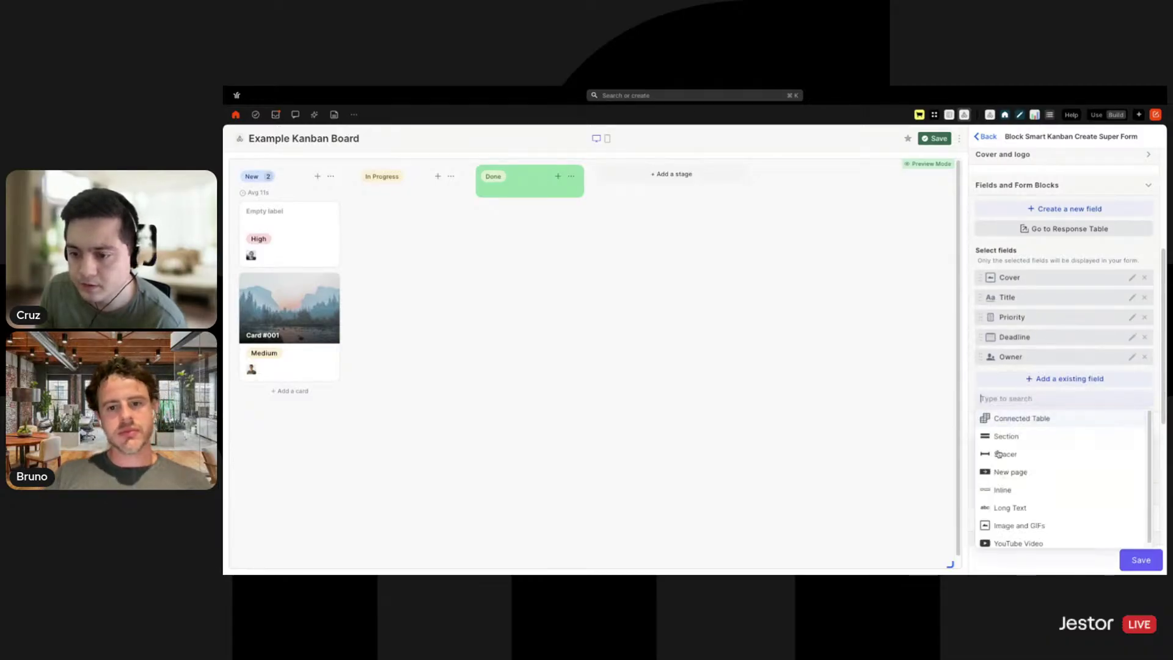
pyautogui.click(1014, 489)
pyautogui.moveTo(1031, 379)
pyautogui.mouseDown()
pyautogui.moveTo(1024, 359)
pyautogui.moveTo(1030, 369)
pyautogui.mouseUp()
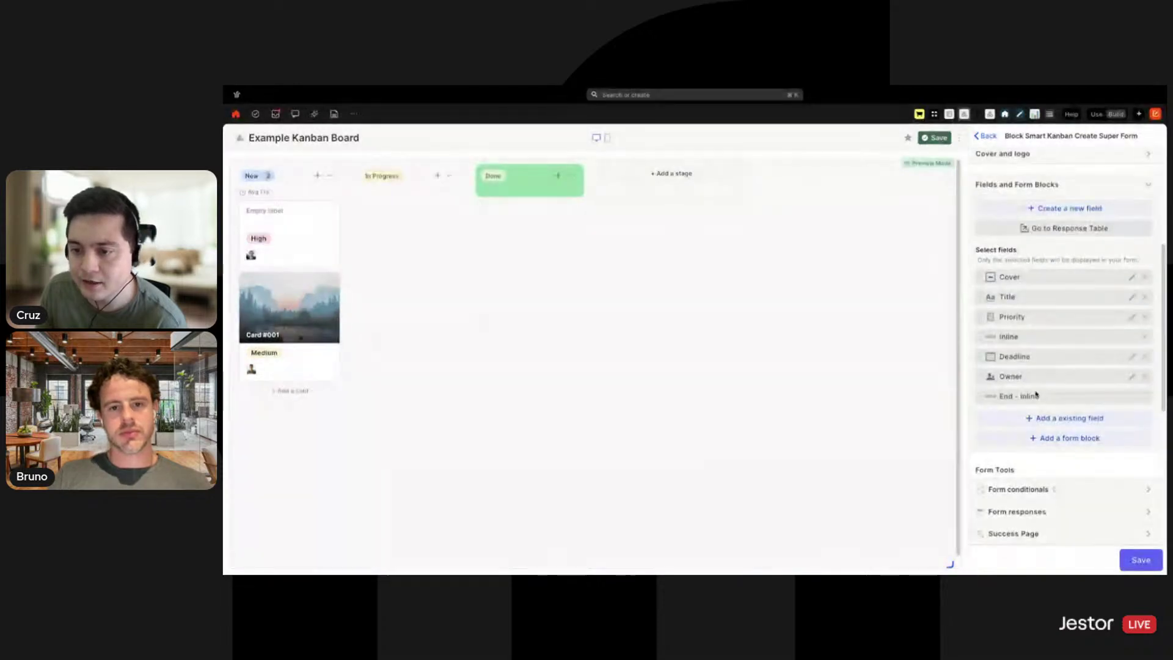
# Add the existing Stage field to the creation form below the inline group.
pyautogui.scroll(-1, 1085, 413)
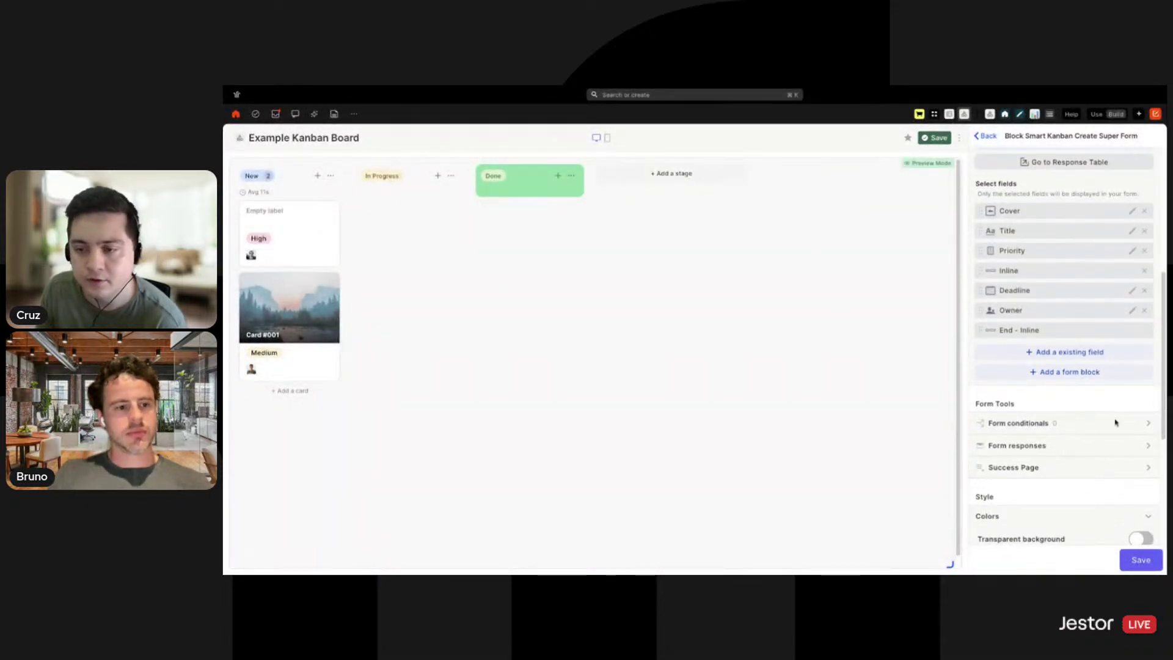
pyautogui.click(1088, 379)
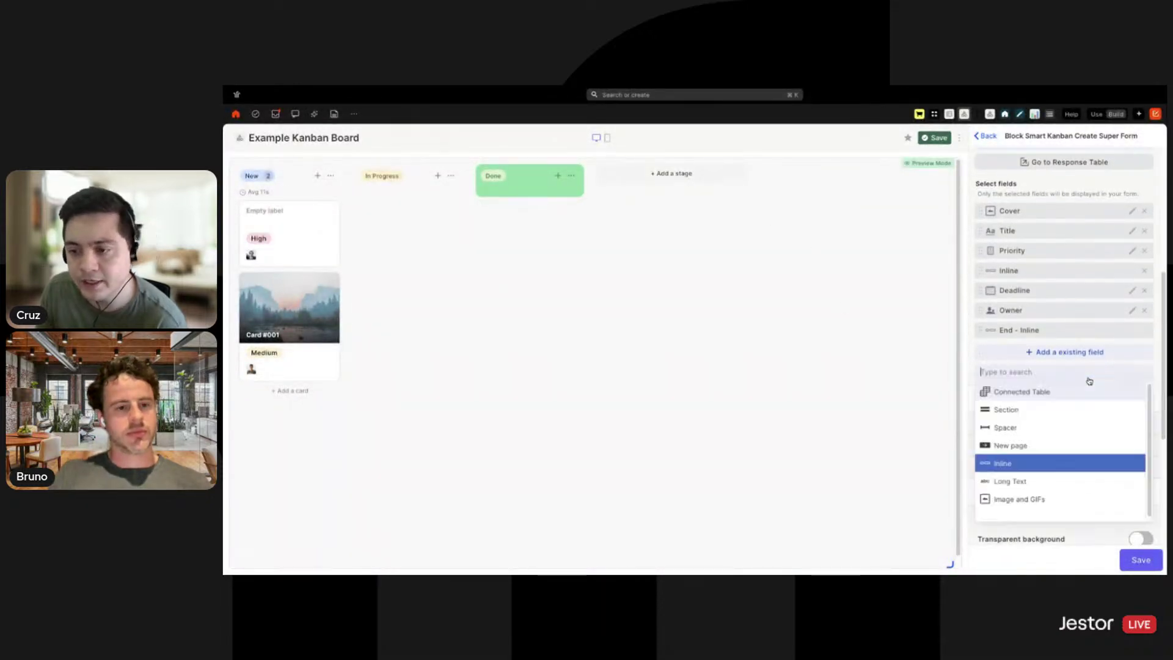
pyautogui.click(1071, 351)
pyautogui.click(1014, 462)
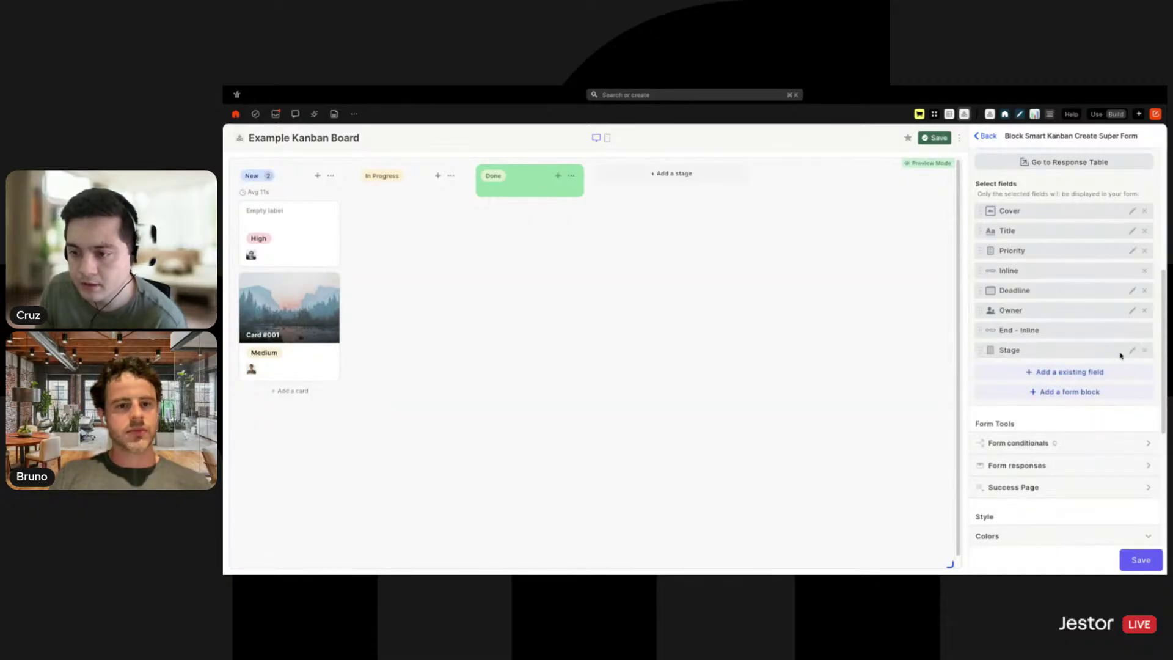
# Edit the Stage field to use New as its predefined value and display its options as buttons, and save it.
pyautogui.click(1132, 351)
pyautogui.click(1147, 508)
pyautogui.scroll(-1, 1069, 519)
pyautogui.click(1070, 510)
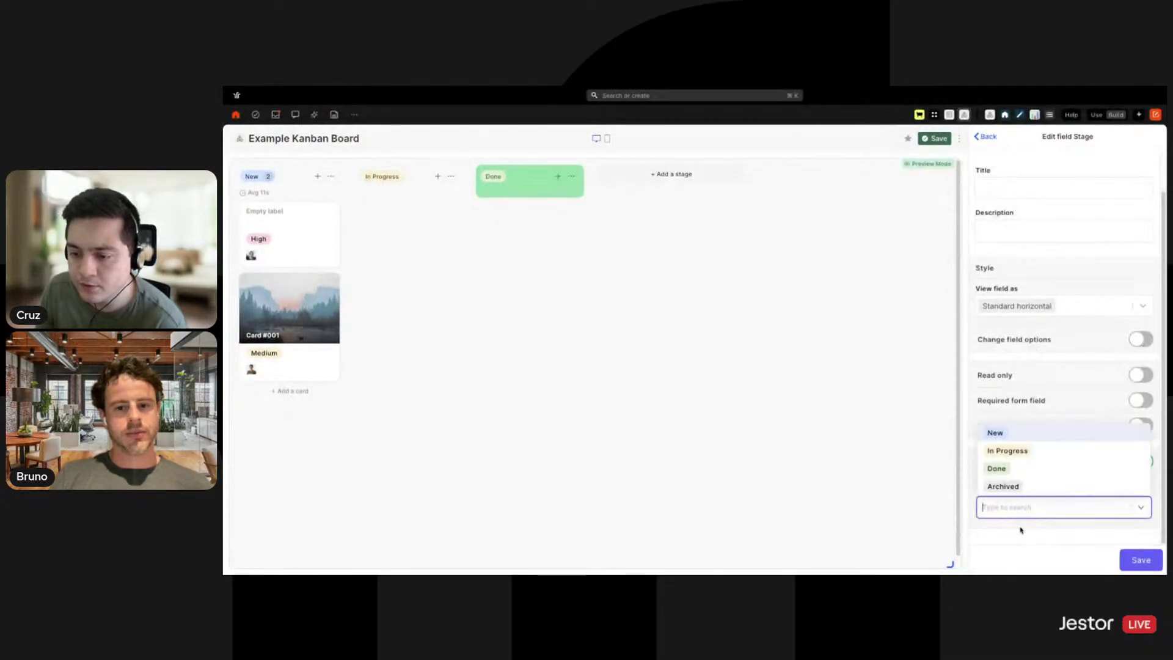
pyautogui.click(1027, 432)
pyautogui.click(1073, 309)
pyautogui.click(1023, 418)
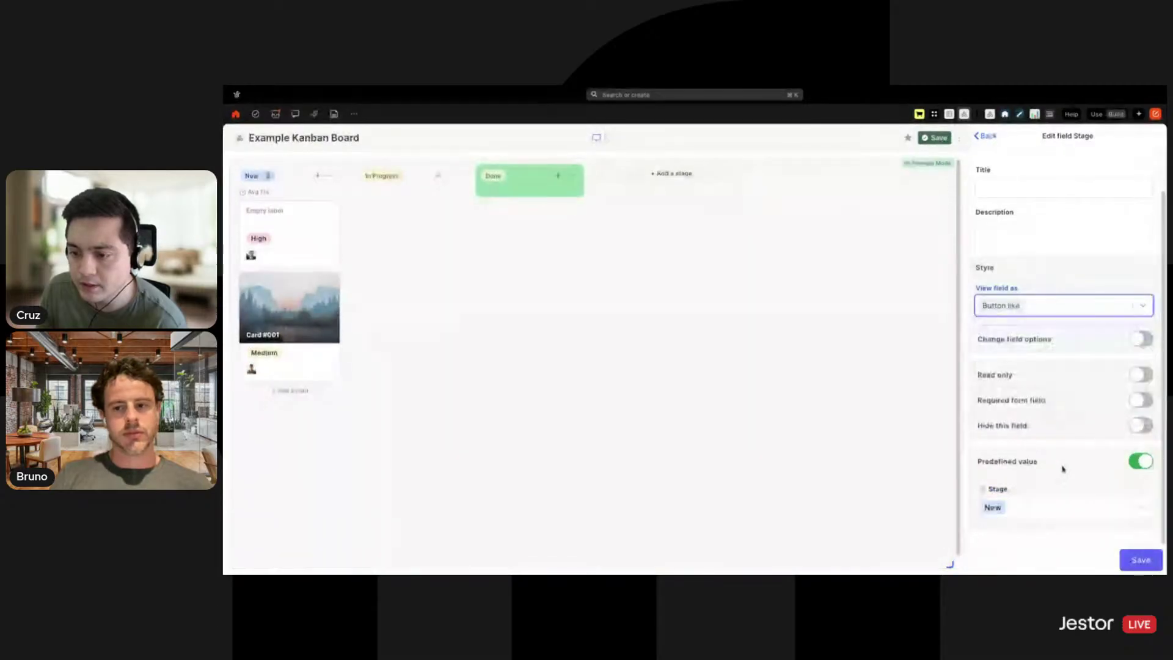
pyautogui.click(1140, 559)
# Enable the smaller title for the creation form and set its background color to white.
pyautogui.scroll(-5, 1113, 365)
pyautogui.scroll(-1, 1113, 365)
pyautogui.click(1140, 499)
pyautogui.click(1146, 351)
pyautogui.click(983, 221)
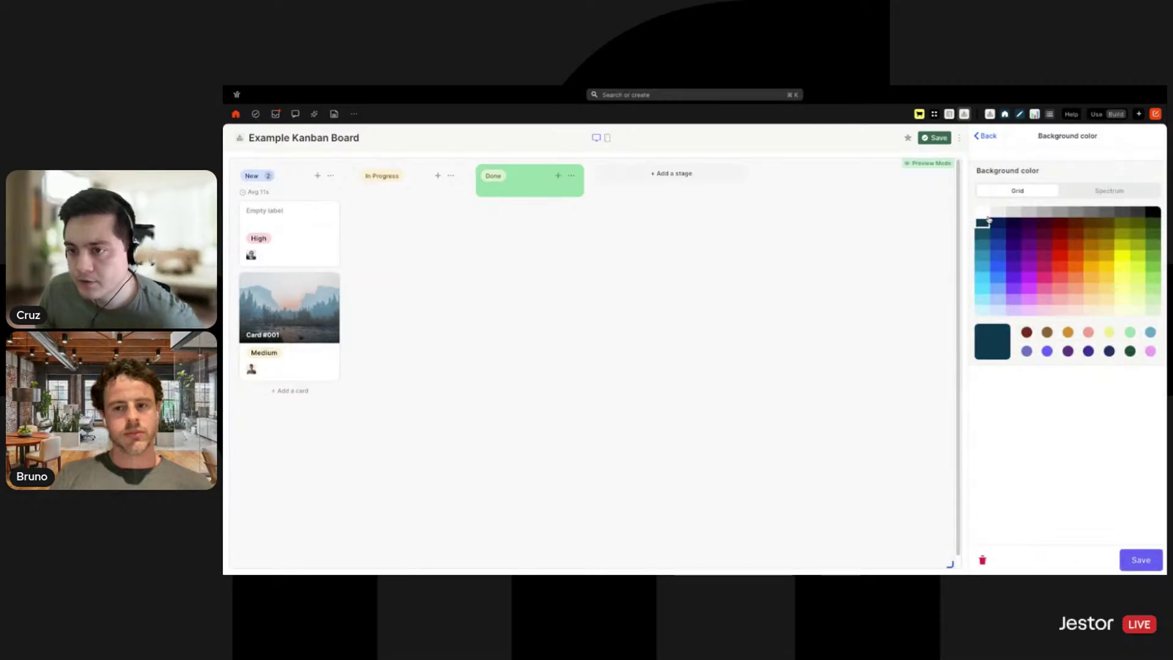
pyautogui.click(1129, 561)
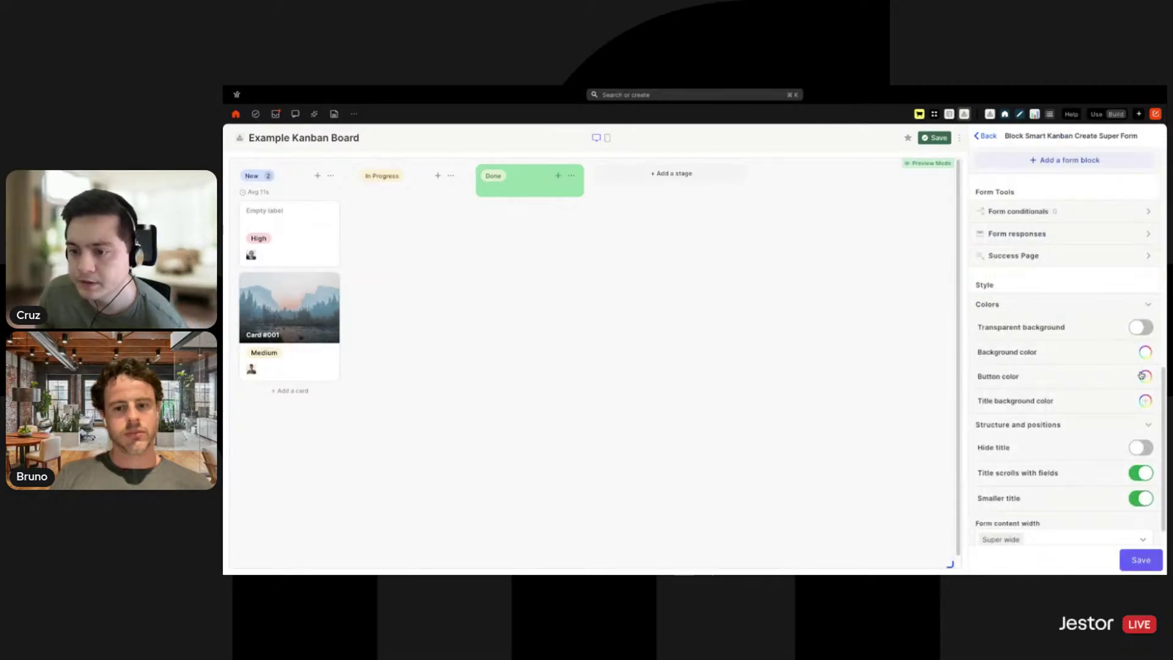
# Set the form's title background and button colors to dark teal, and save the form, the block and the app page.
pyautogui.click(1144, 401)
pyautogui.click(982, 223)
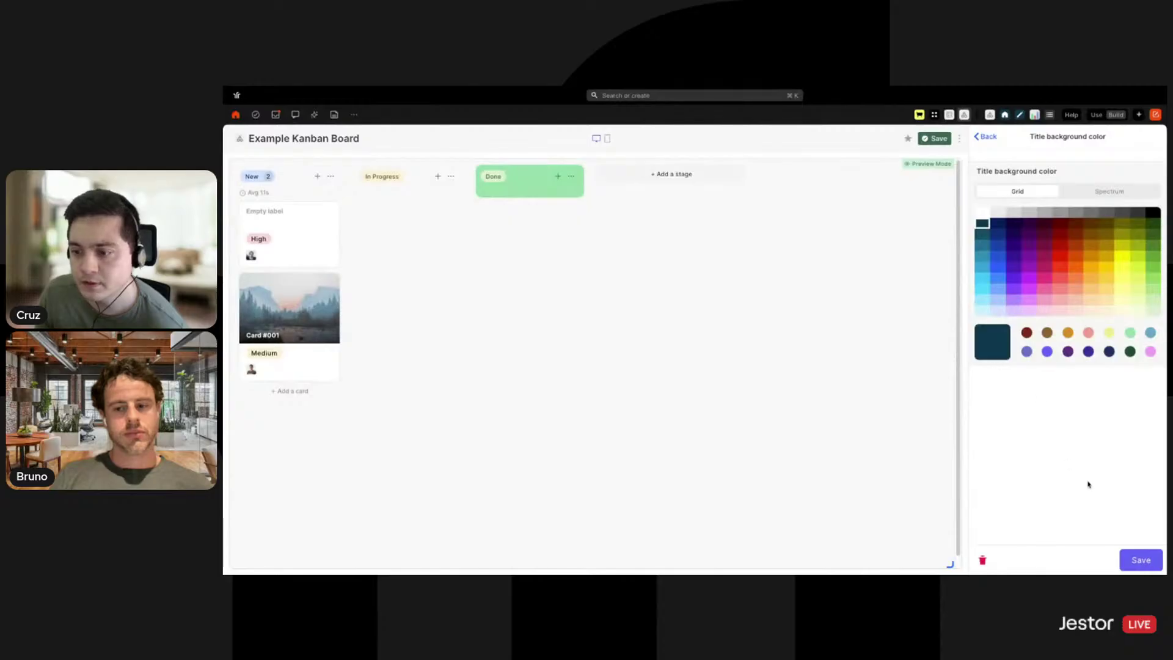
pyautogui.click(1141, 560)
pyautogui.click(1146, 377)
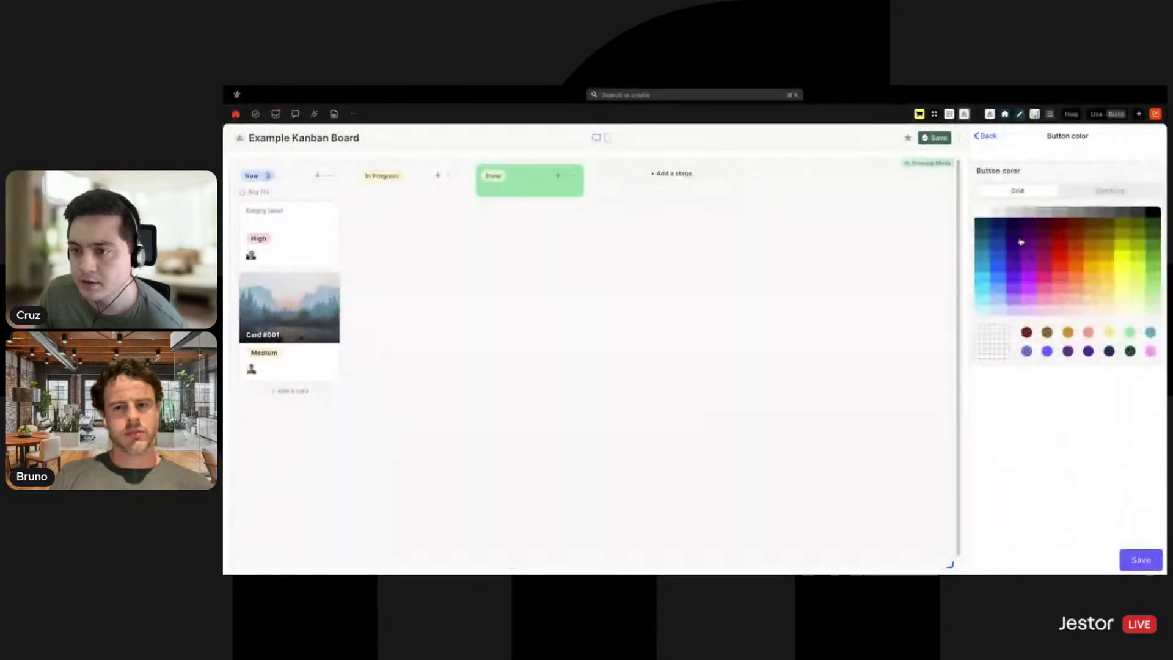
pyautogui.click(981, 225)
pyautogui.click(1133, 566)
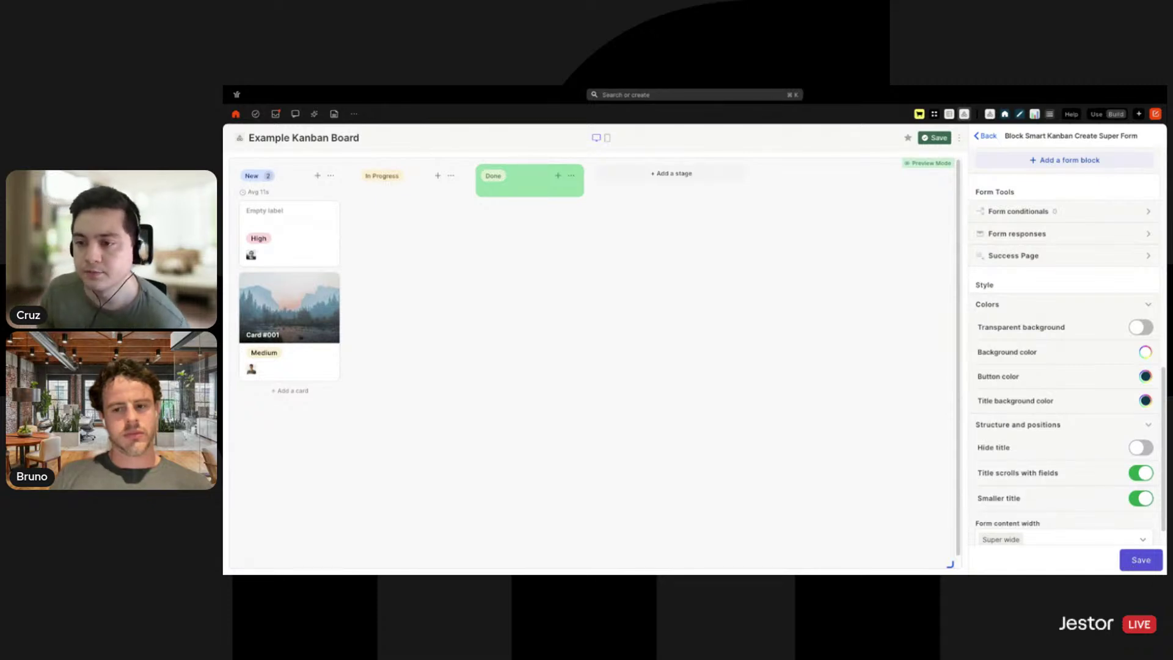
pyautogui.click(1140, 559)
pyautogui.click(1140, 560)
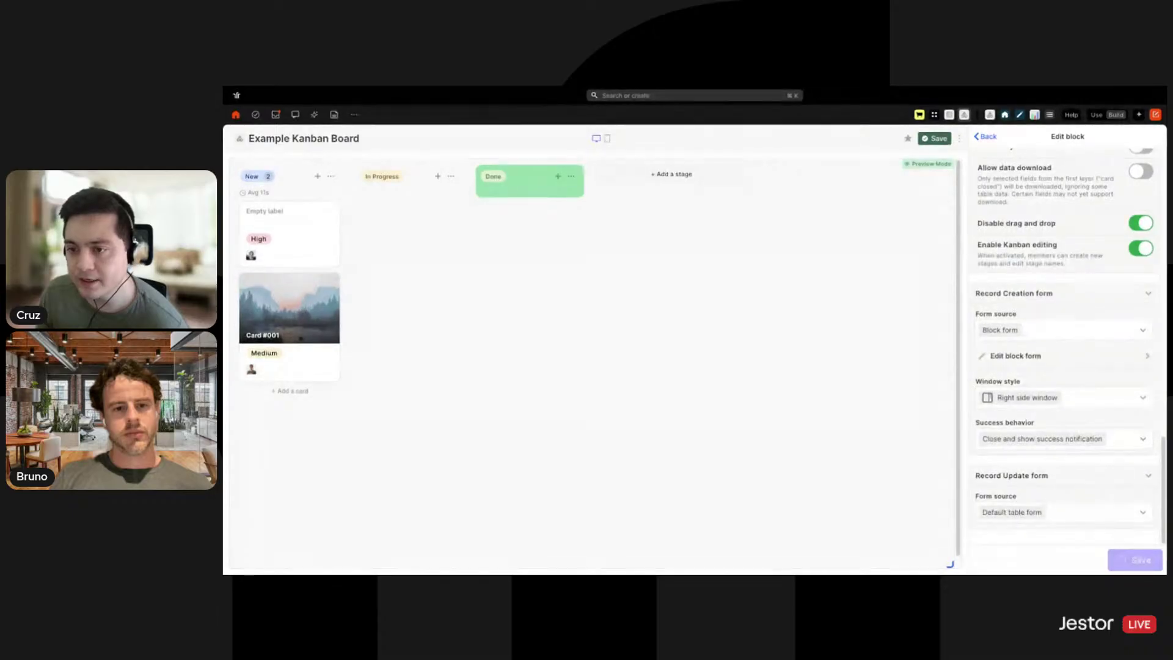
pyautogui.click(934, 140)
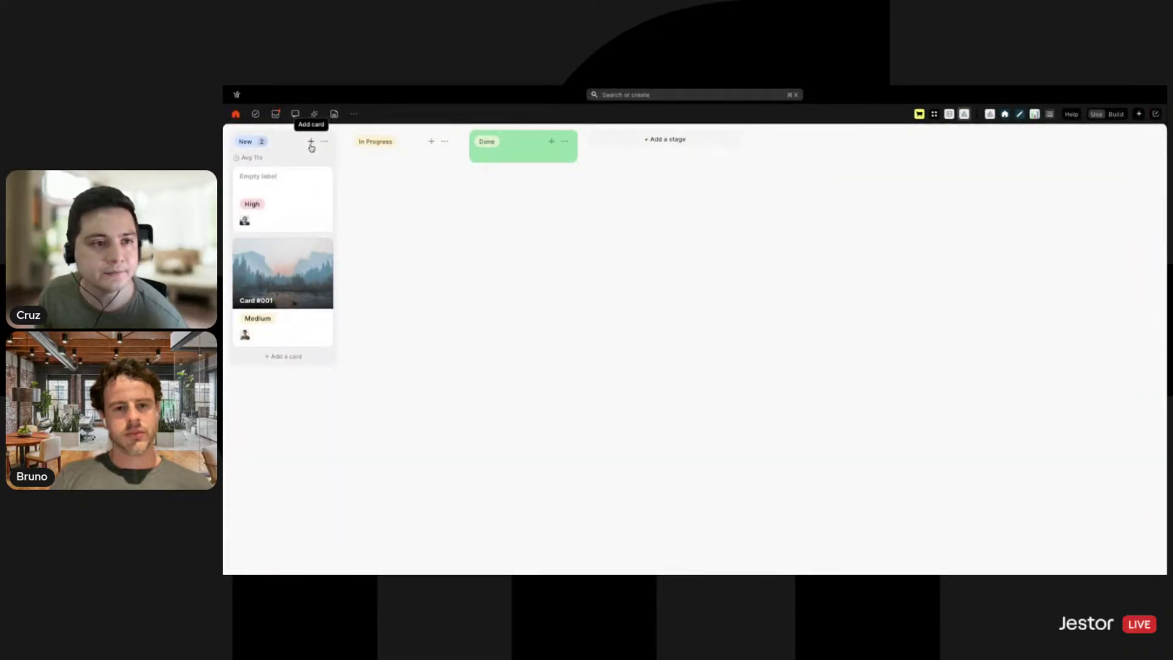
# Open the creation form from the New stage in use mode and test its Stage buttons by switching to In Progress and back to New.
pyautogui.click(311, 141)
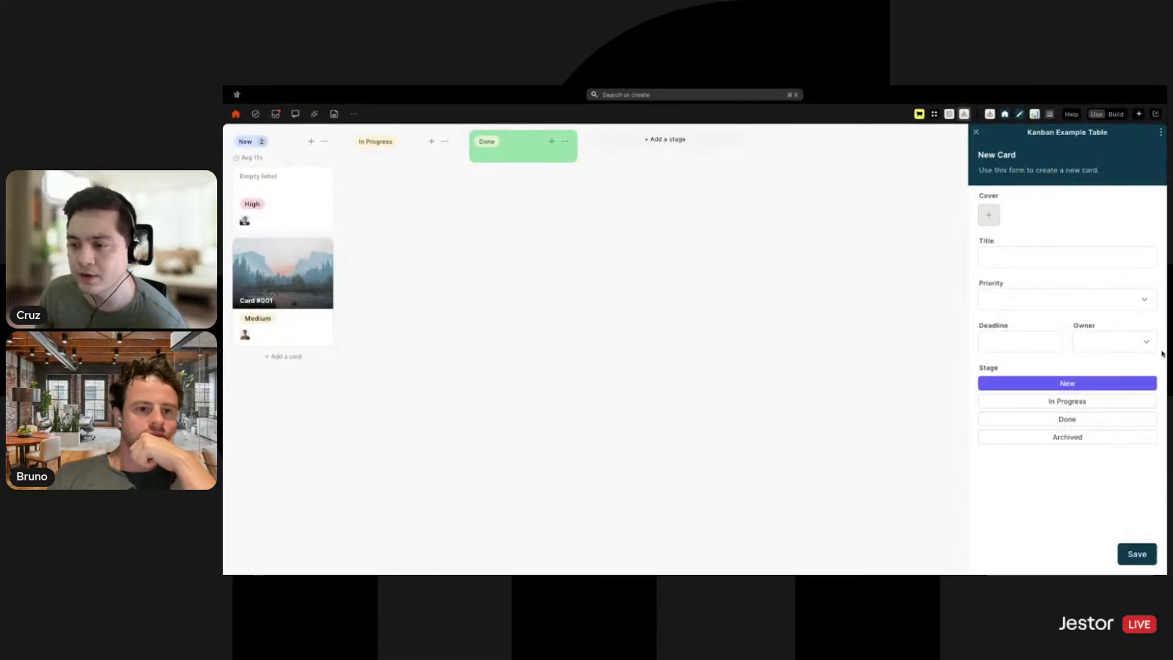
pyautogui.click(1067, 401)
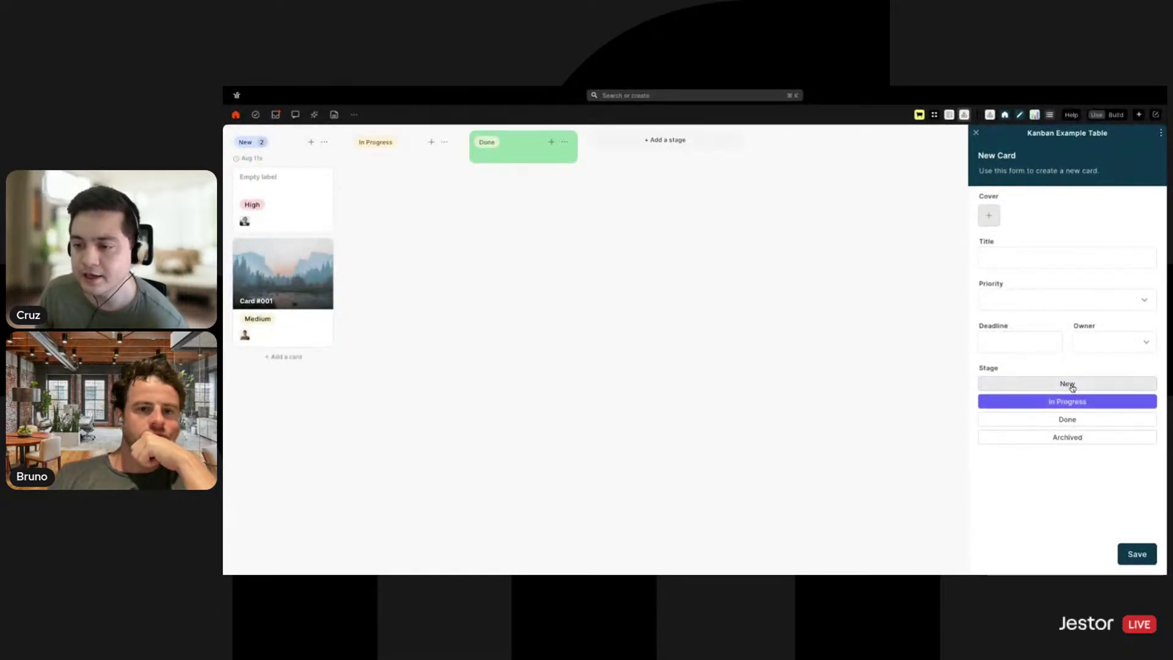
pyautogui.click(1067, 401)
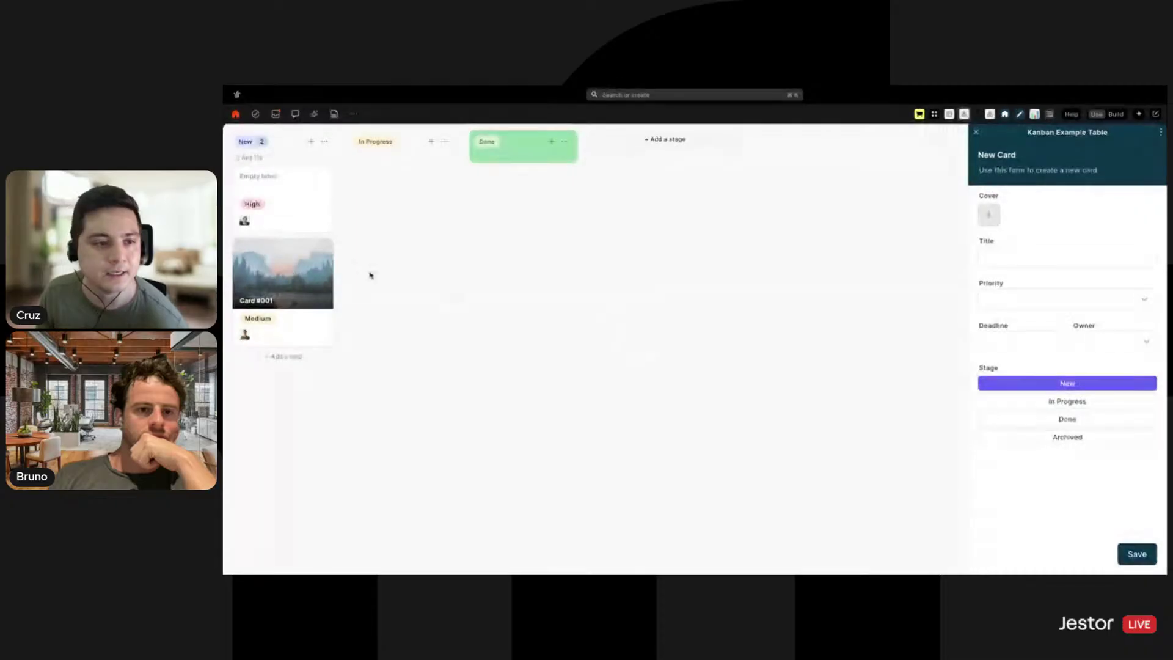
# Open Card #001 to review its default update form, and close both the card and the creation form.
pyautogui.click(242, 293)
pyautogui.scroll(-2, 398, 297)
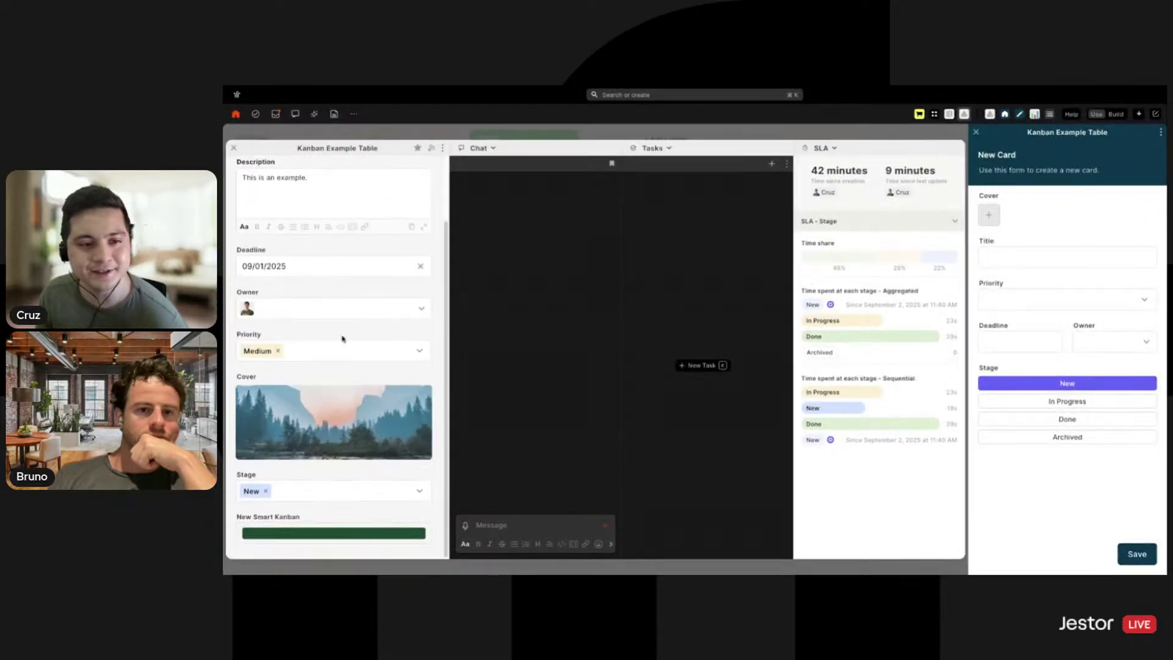
pyautogui.scroll(2, 398, 297)
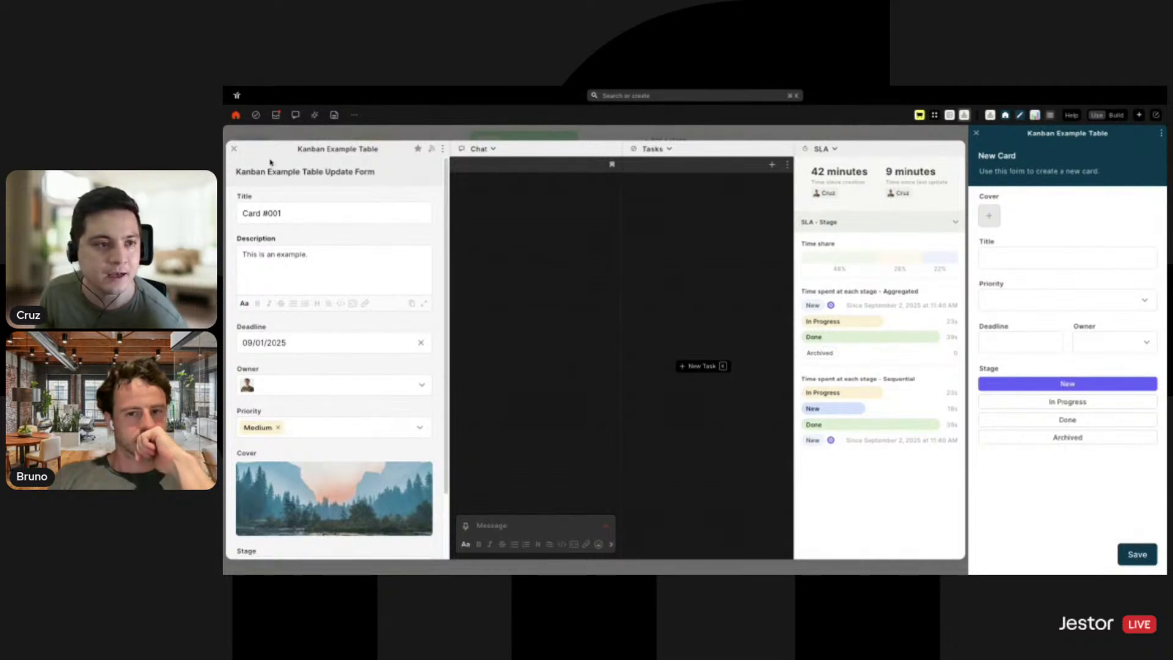
pyautogui.click(234, 149)
pyautogui.click(977, 132)
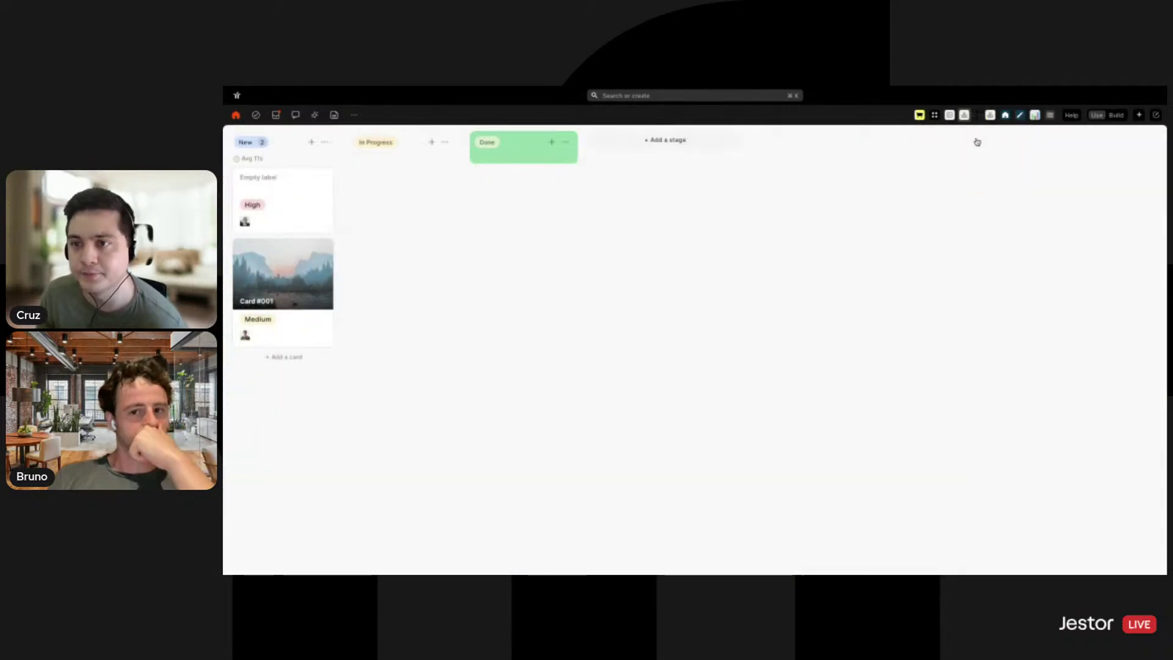
# Return to build mode and set the Smart Kanban block's record update form source to Block form.
pyautogui.click(1116, 115)
pyautogui.click(939, 139)
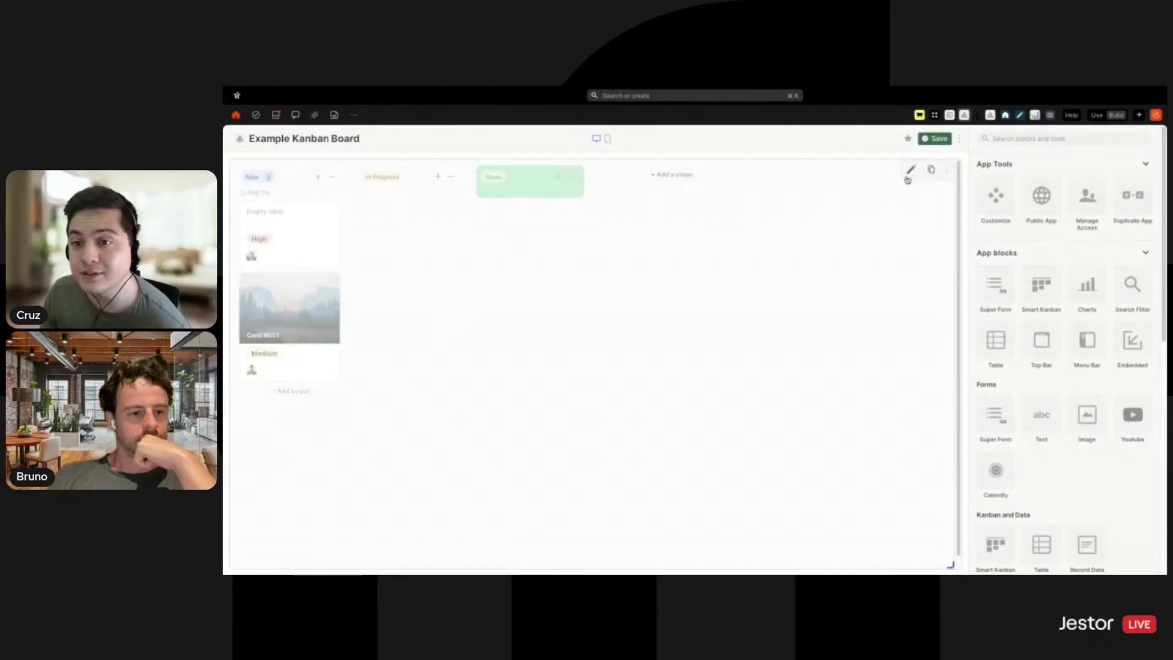
pyautogui.scroll(-10, 1038, 336)
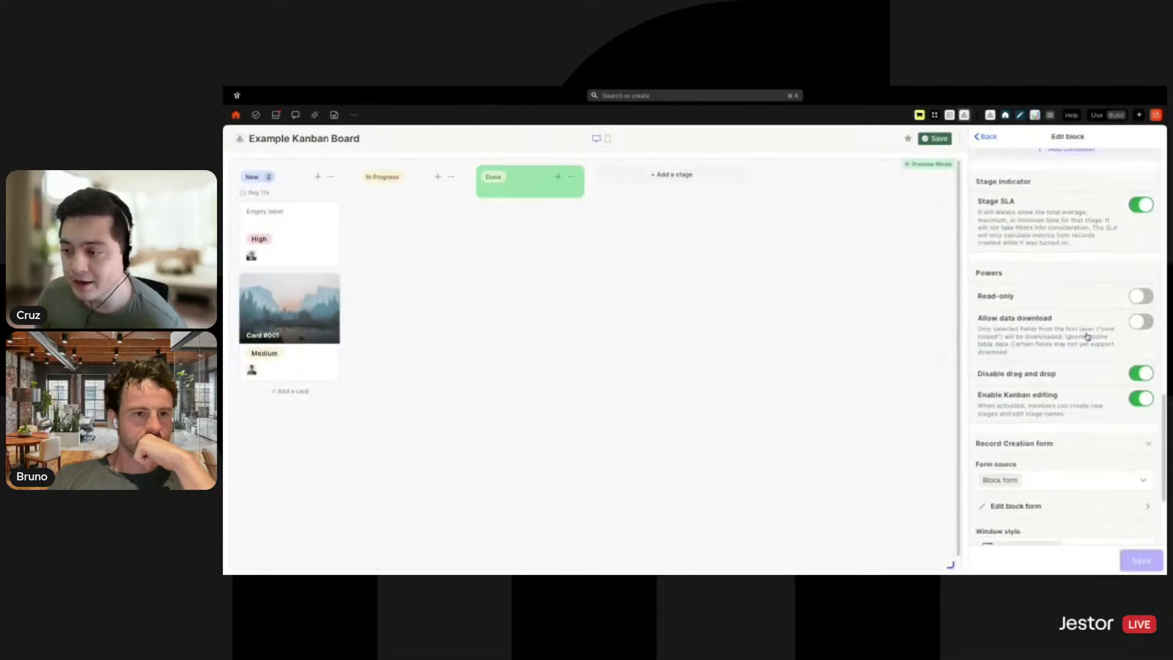
pyautogui.click(1066, 519)
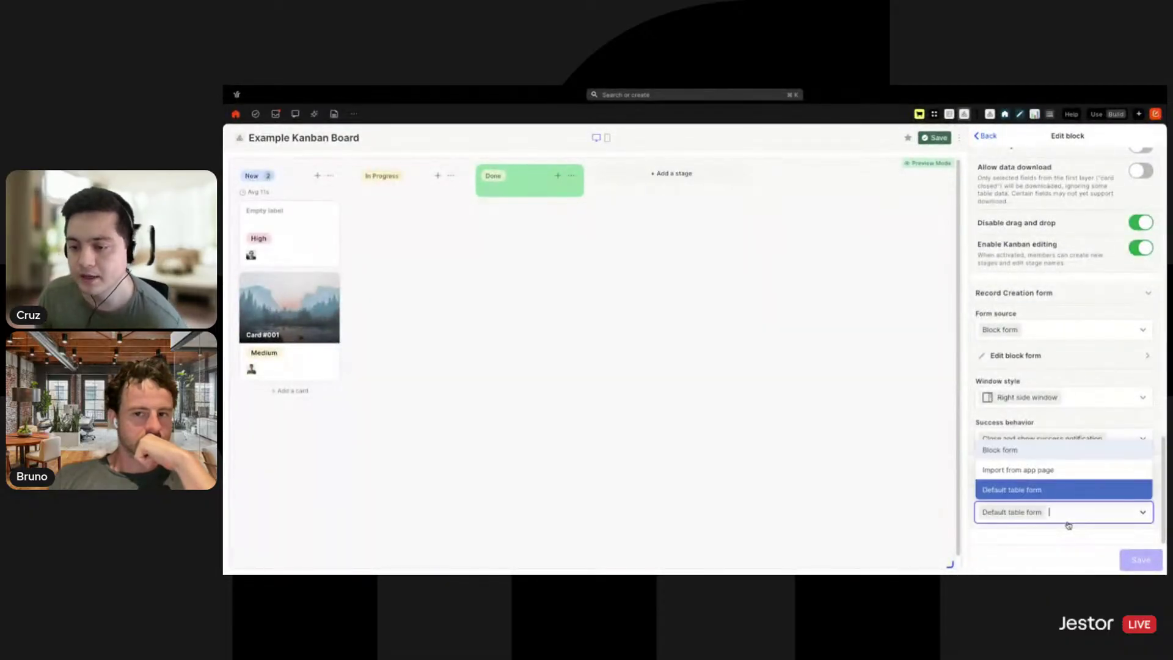
pyautogui.click(1056, 450)
pyautogui.scroll(-5, 1087, 412)
pyautogui.scroll(1, 1077, 317)
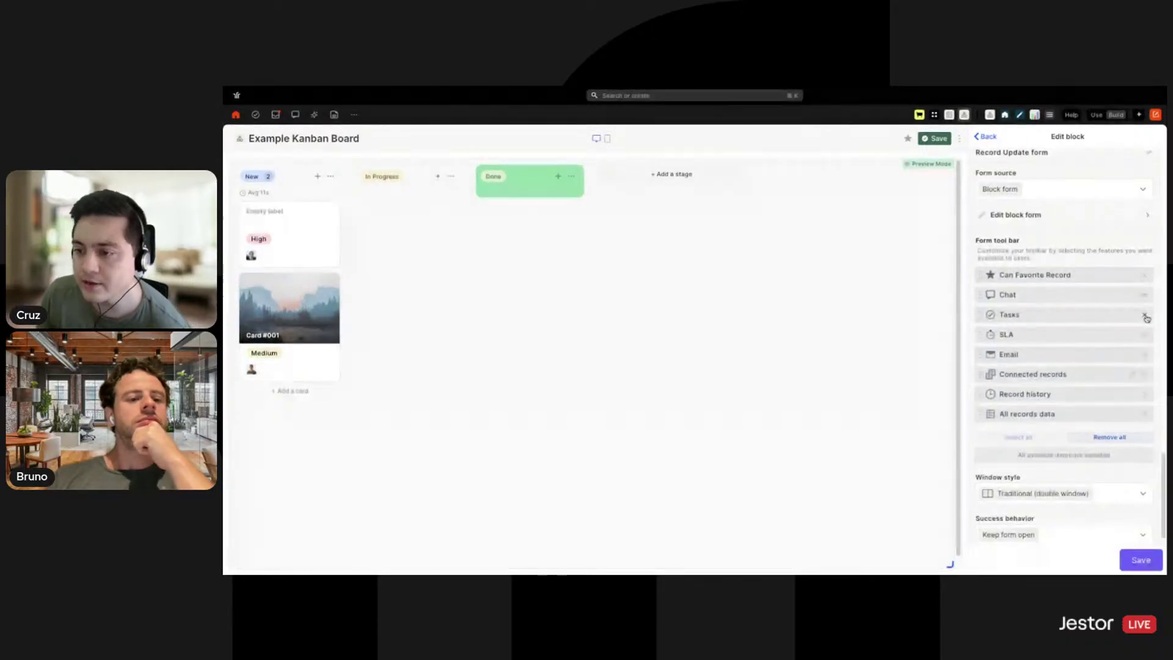
# Remove Email, Connected records, Record history and All records data from the update form's toolbar.
pyautogui.click(1144, 356)
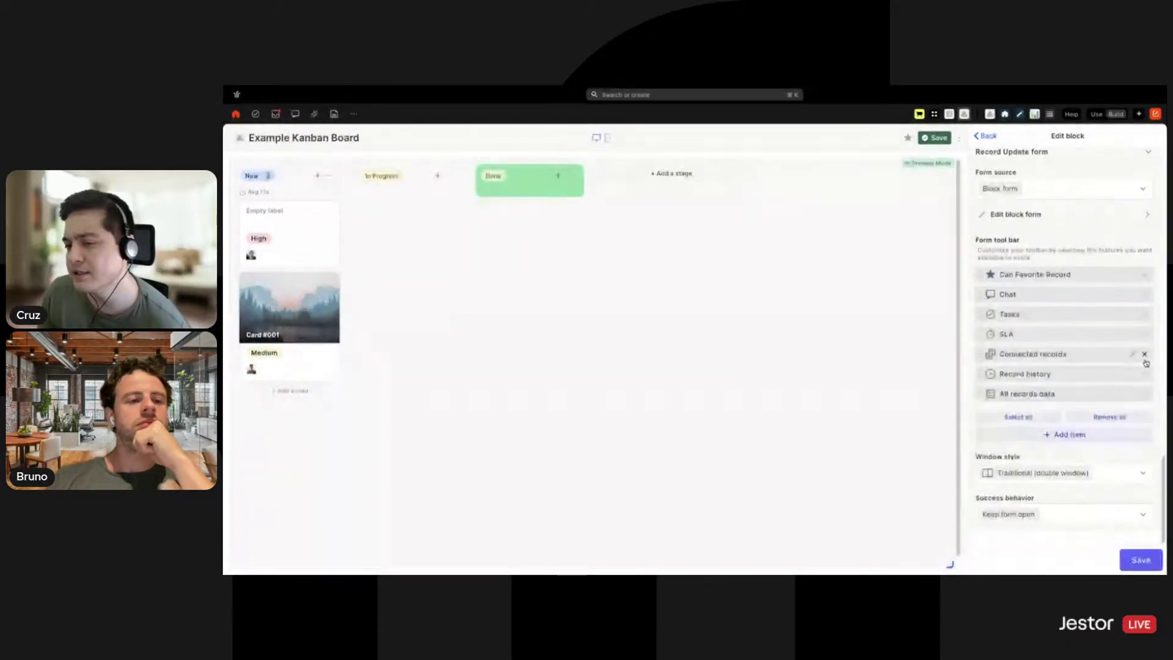
pyautogui.click(1144, 355)
pyautogui.click(1145, 372)
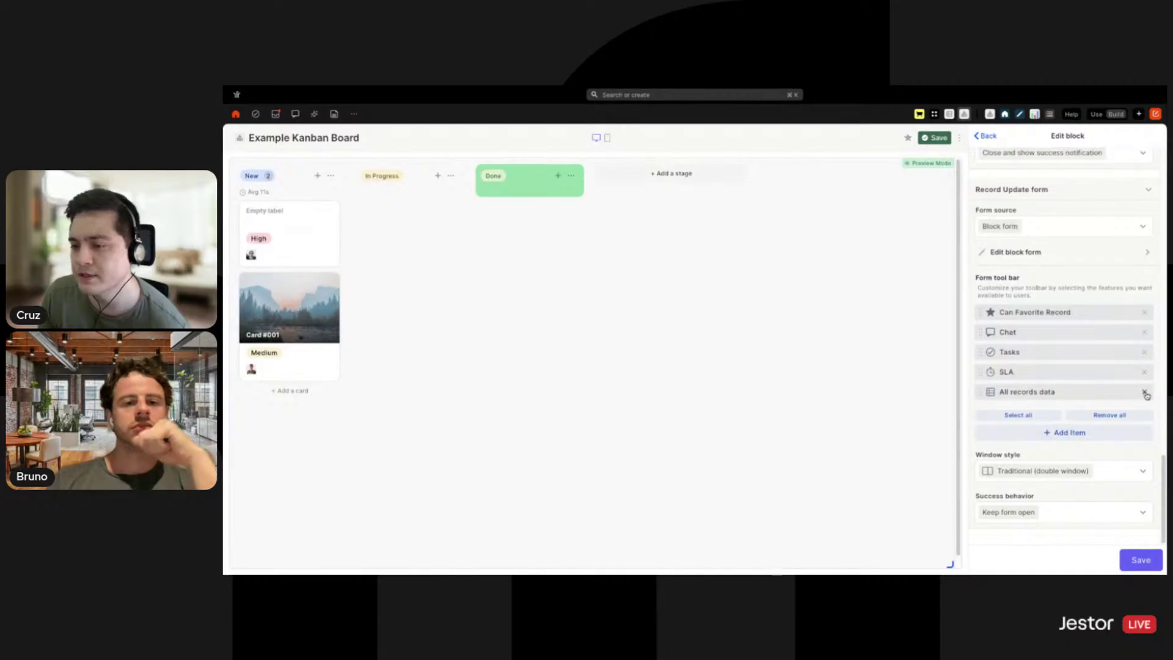
pyautogui.click(1144, 391)
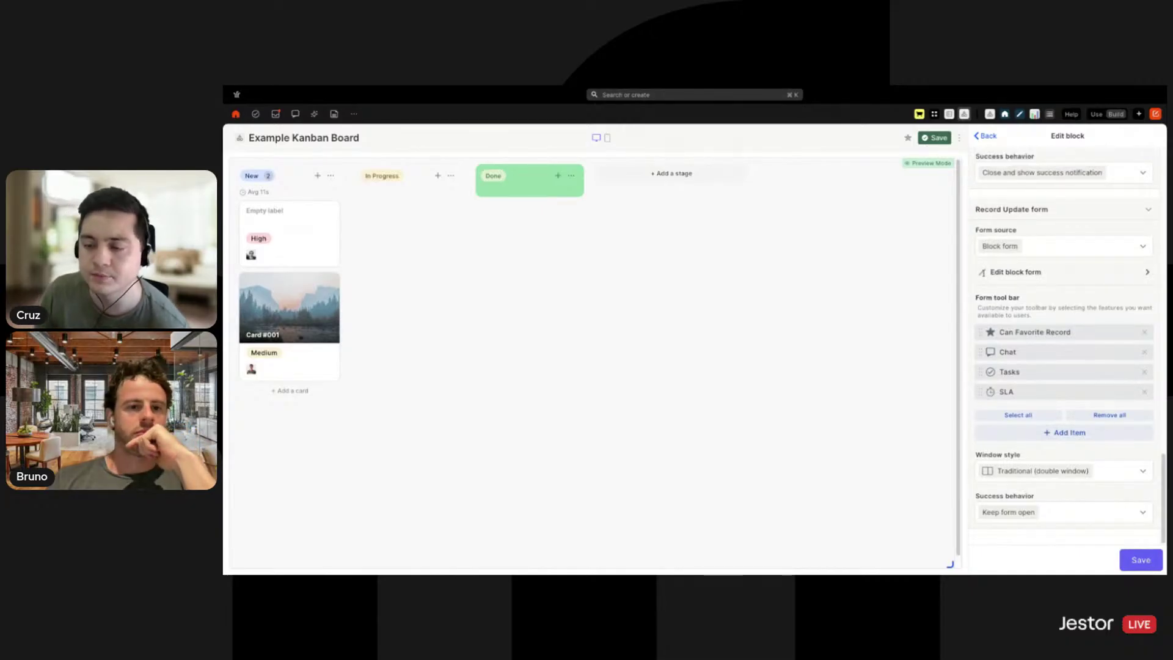
# Set the update form's window style to Wider form (double window) and save the block.
pyautogui.click(1108, 479)
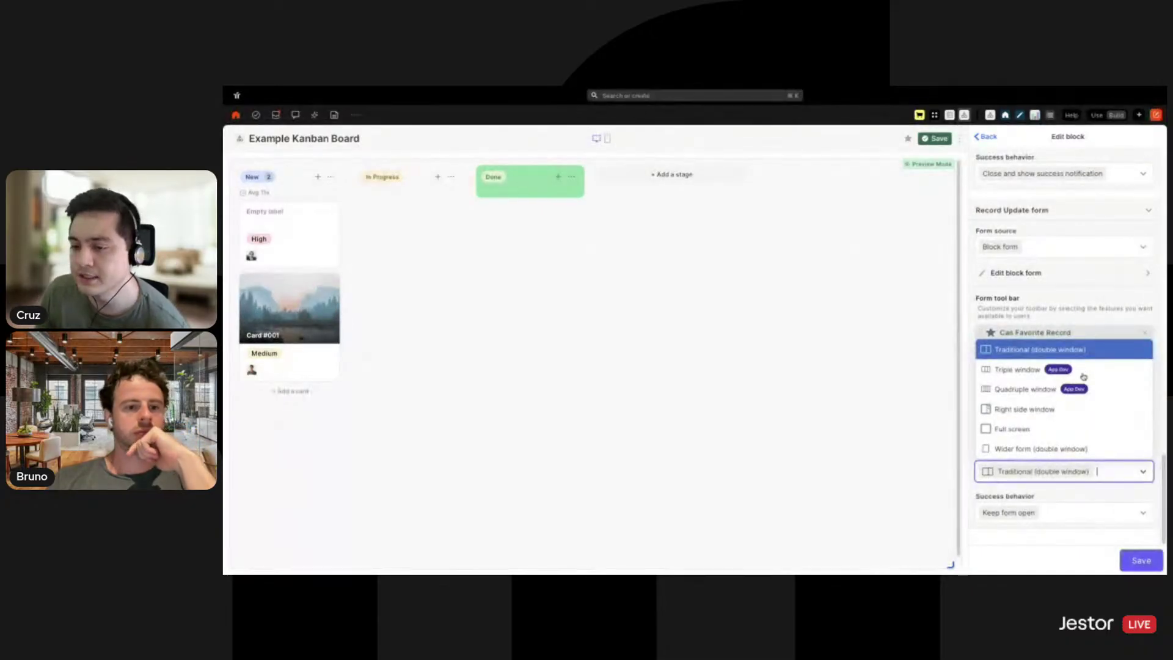
pyautogui.click(1027, 447)
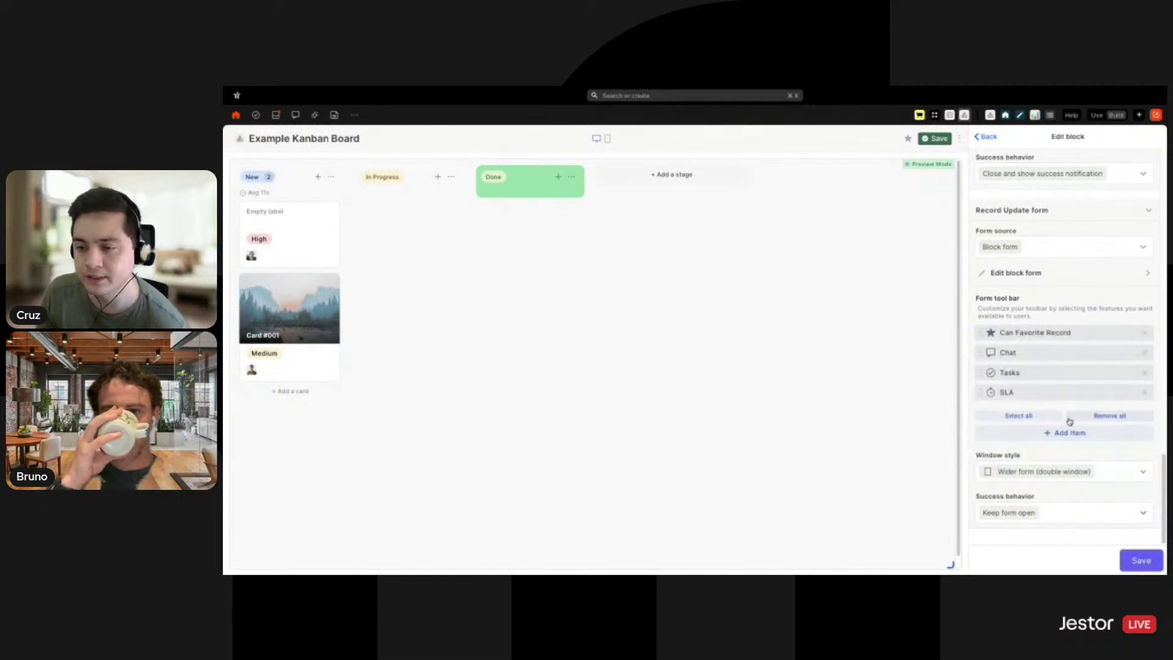
pyautogui.click(1130, 563)
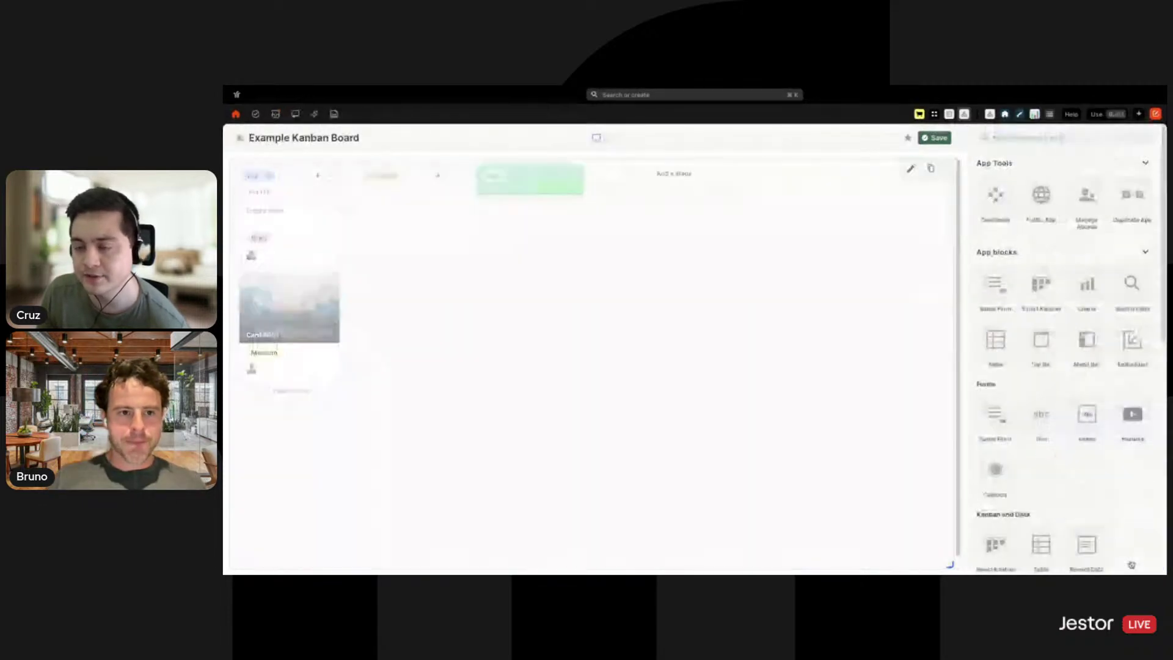
pyautogui.click(315, 326)
pyautogui.click(1057, 314)
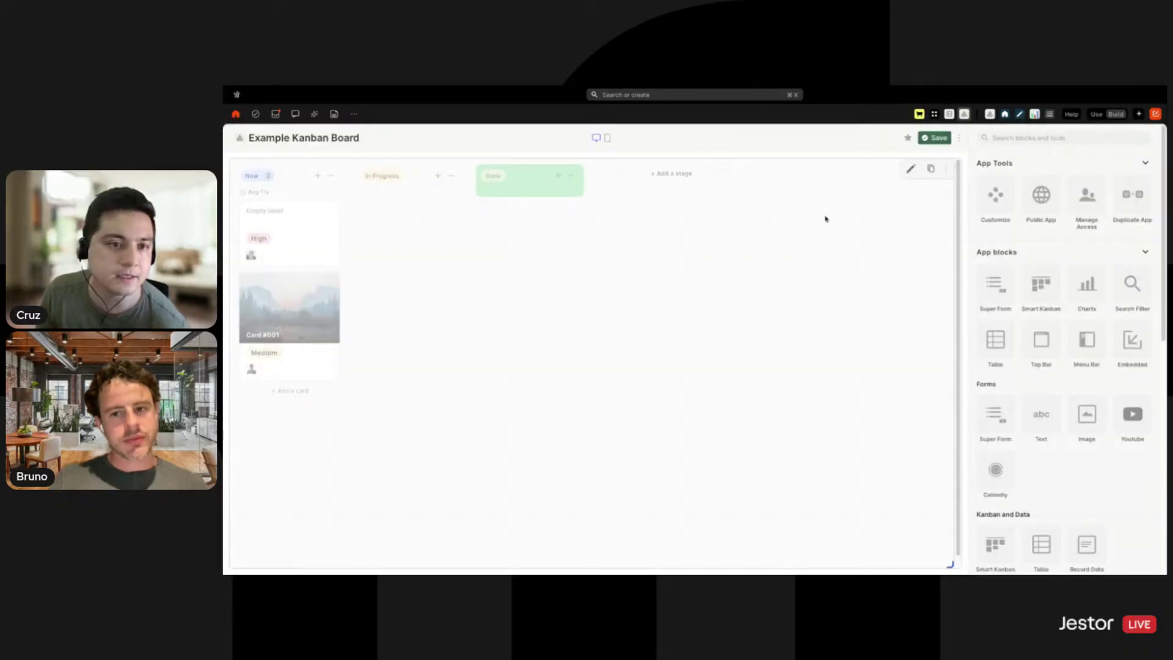
# Edit the Smart Kanban block's record update form and choose its background color.
pyautogui.click(910, 170)
pyautogui.scroll(-10, 1050, 421)
pyautogui.scroll(-10, 1050, 421)
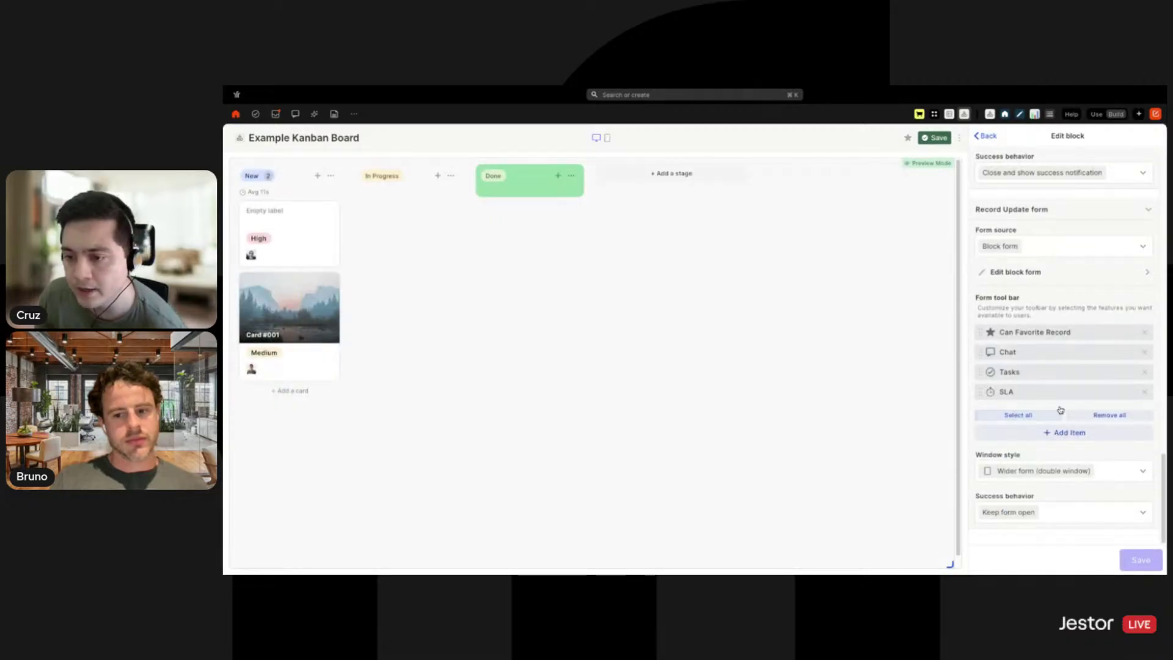
pyautogui.click(1037, 273)
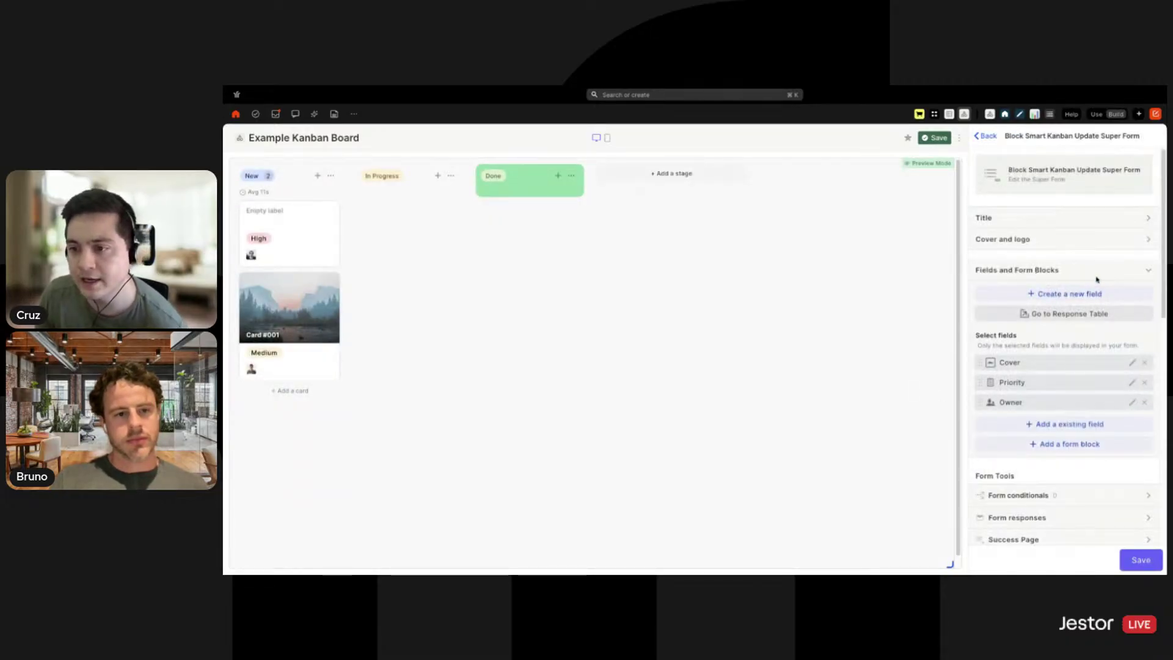
pyautogui.scroll(-8, 1113, 406)
pyautogui.click(1144, 324)
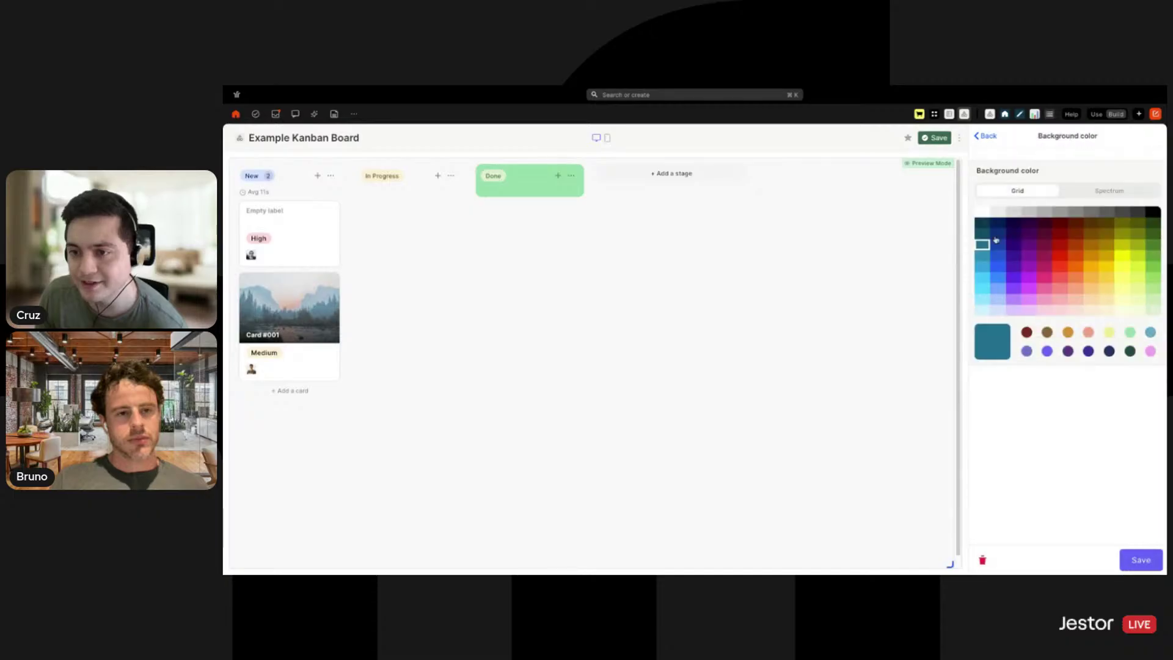
pyautogui.click(1154, 568)
# Set the update form's button color and title background color to dark teal shades.
pyautogui.click(1148, 353)
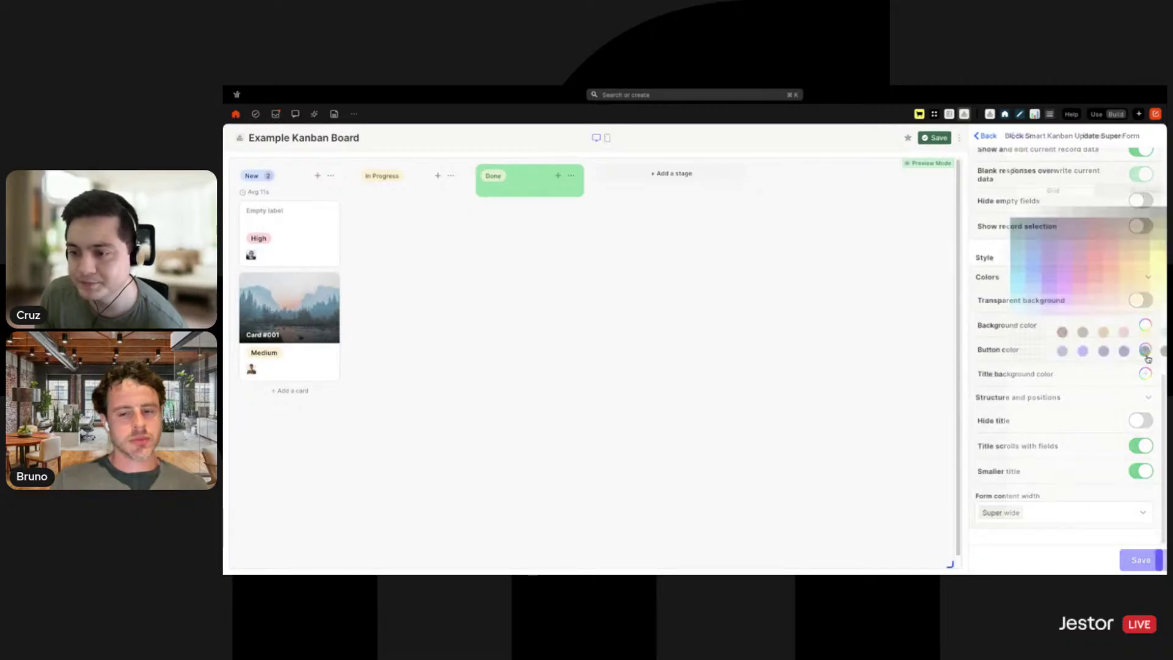
pyautogui.click(984, 227)
pyautogui.click(1139, 560)
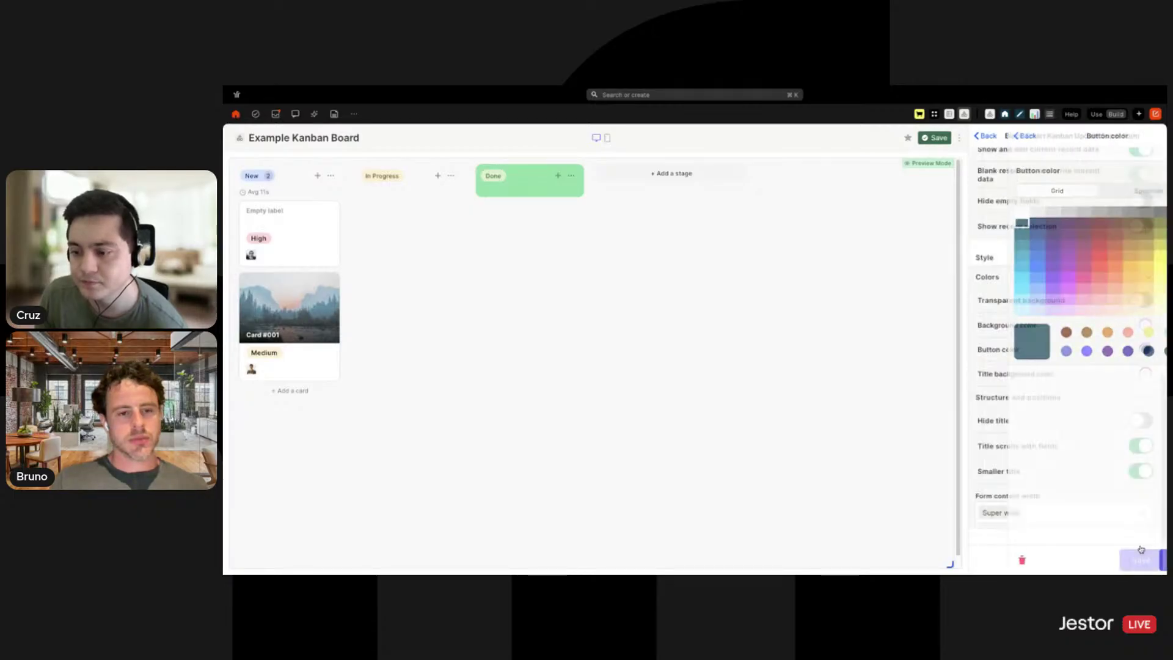
pyautogui.click(1136, 373)
pyautogui.click(982, 223)
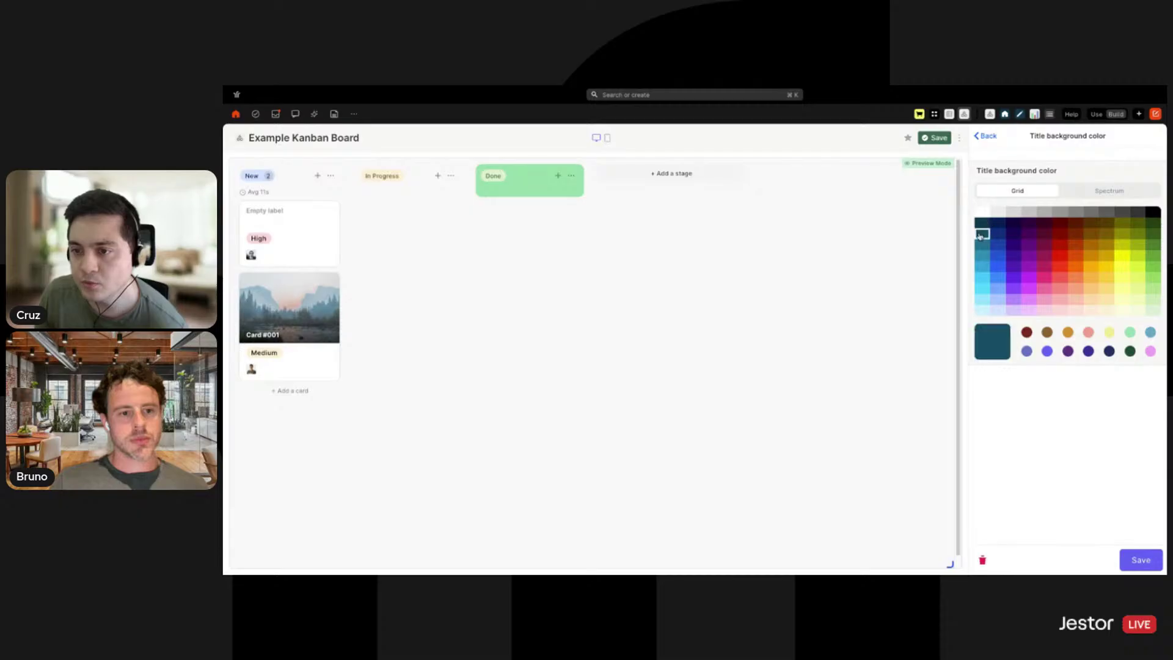
pyautogui.click(1140, 559)
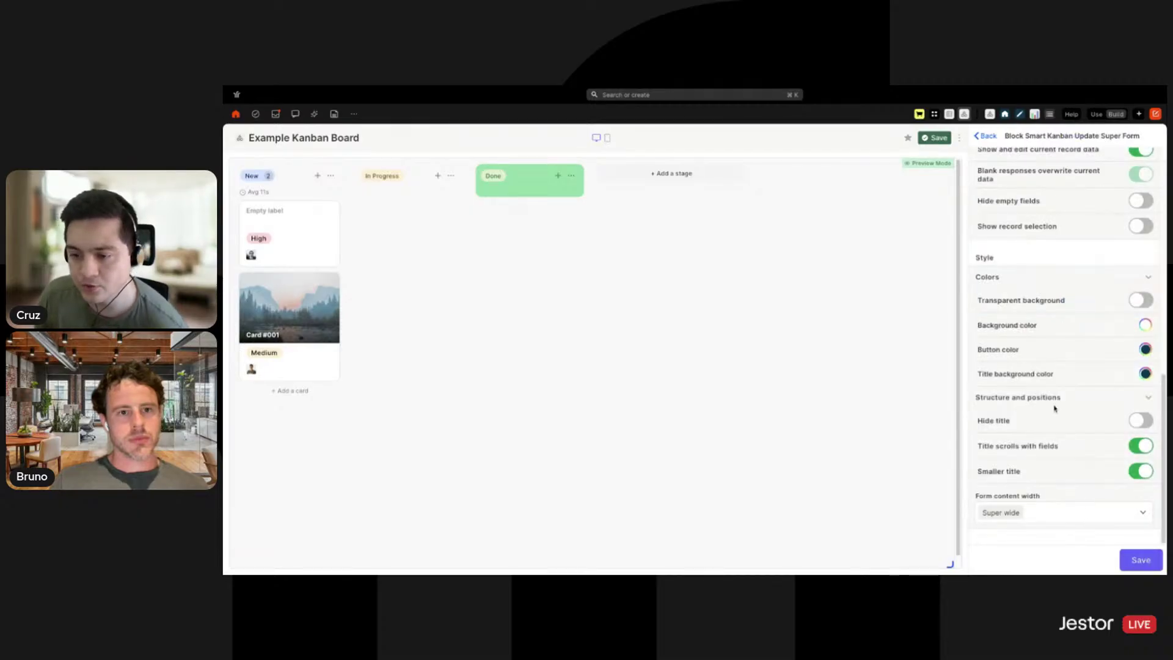
# Enable Record label as title in the update form's title settings.
pyautogui.scroll(10, 1078, 495)
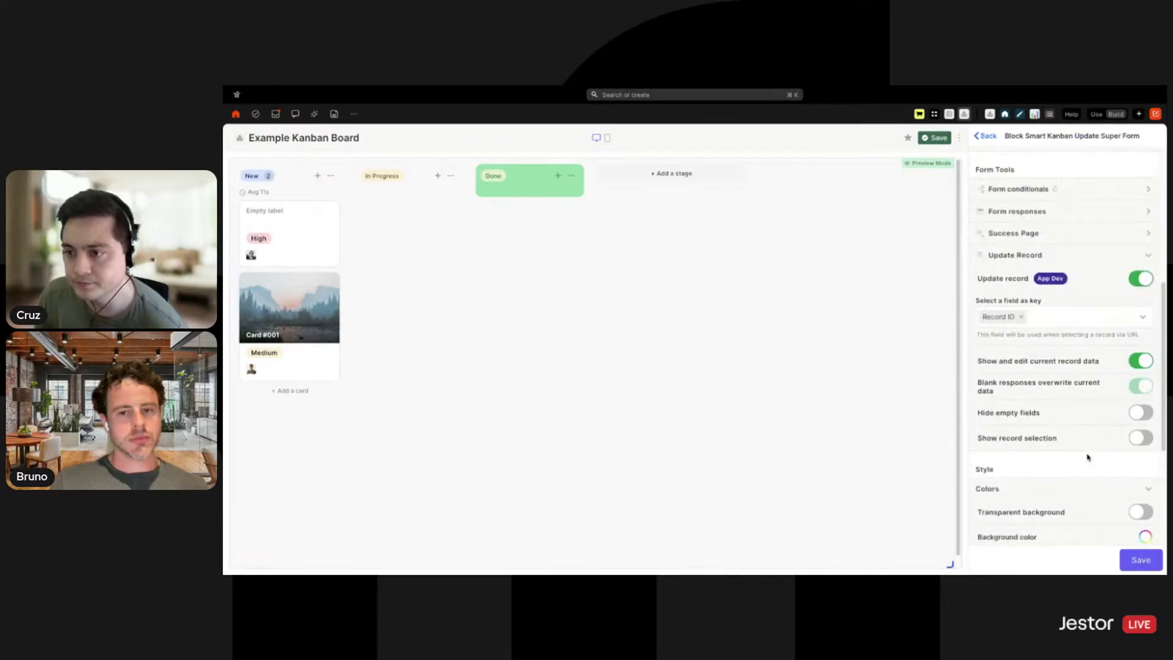
pyautogui.scroll(3, 1075, 331)
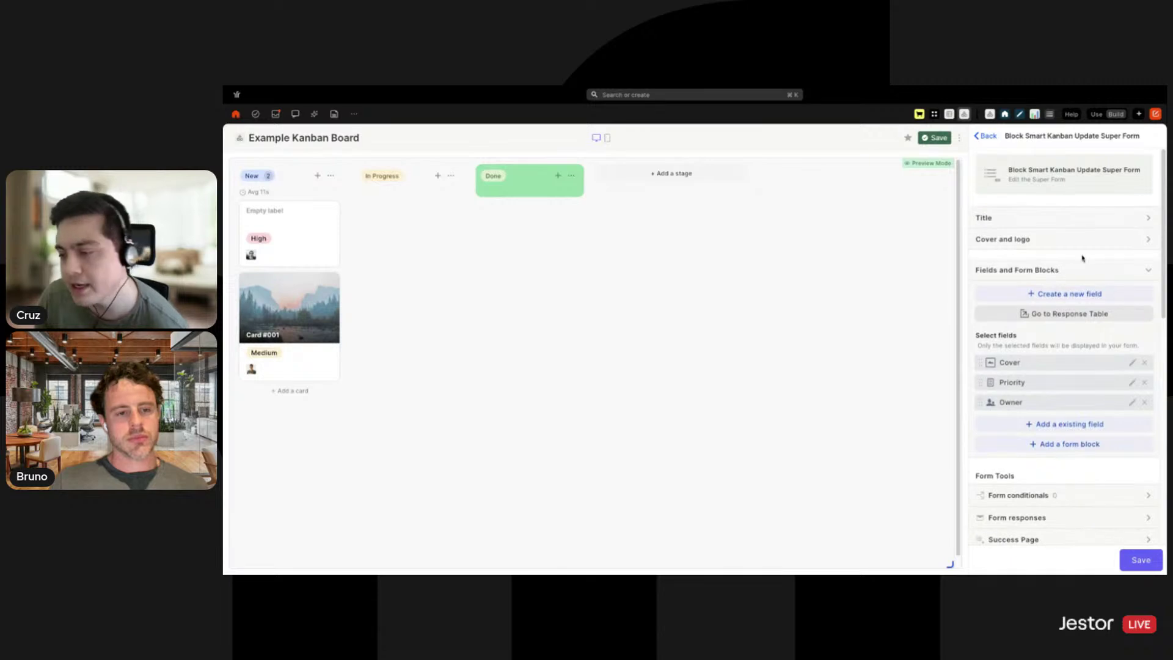
pyautogui.click(1096, 218)
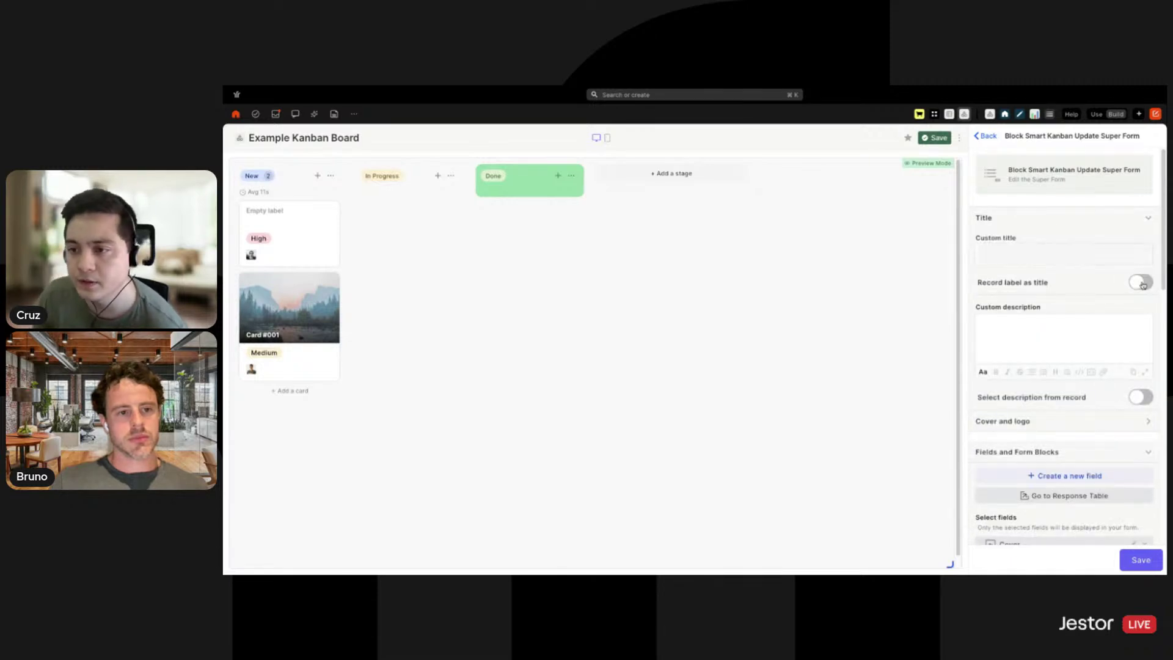
pyautogui.click(1141, 283)
pyautogui.click(1140, 220)
# Add the existing Title field to the update form and place it directly below Cover.
pyautogui.scroll(-2, 1093, 415)
pyautogui.click(1084, 393)
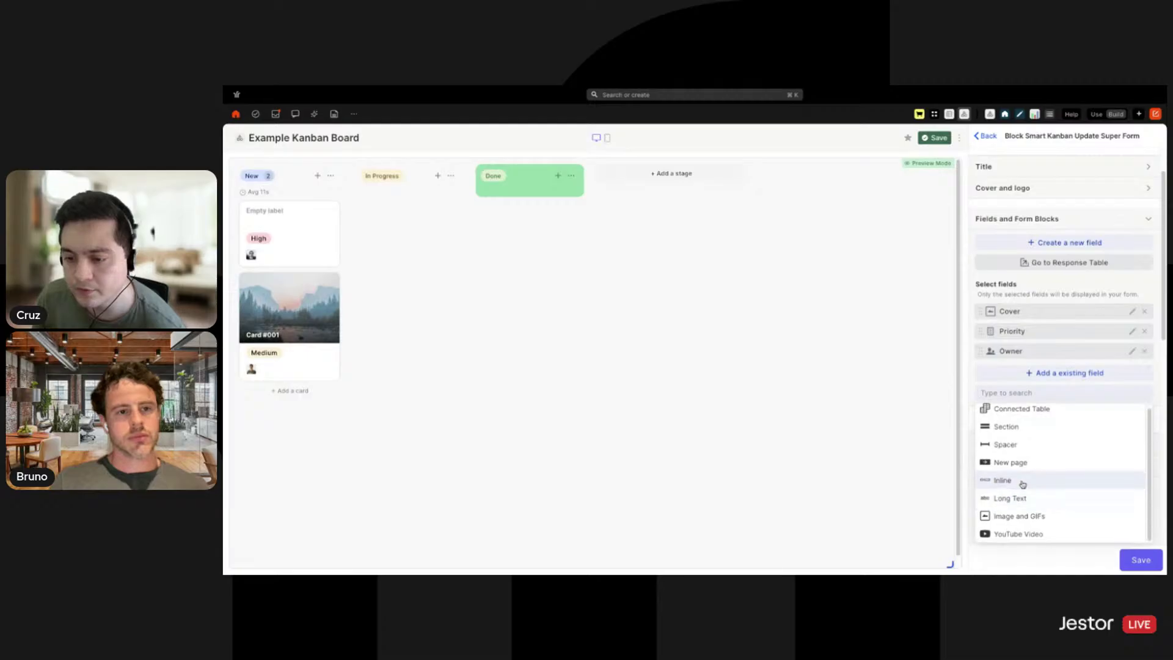
pyautogui.click(1066, 373)
pyautogui.click(1014, 391)
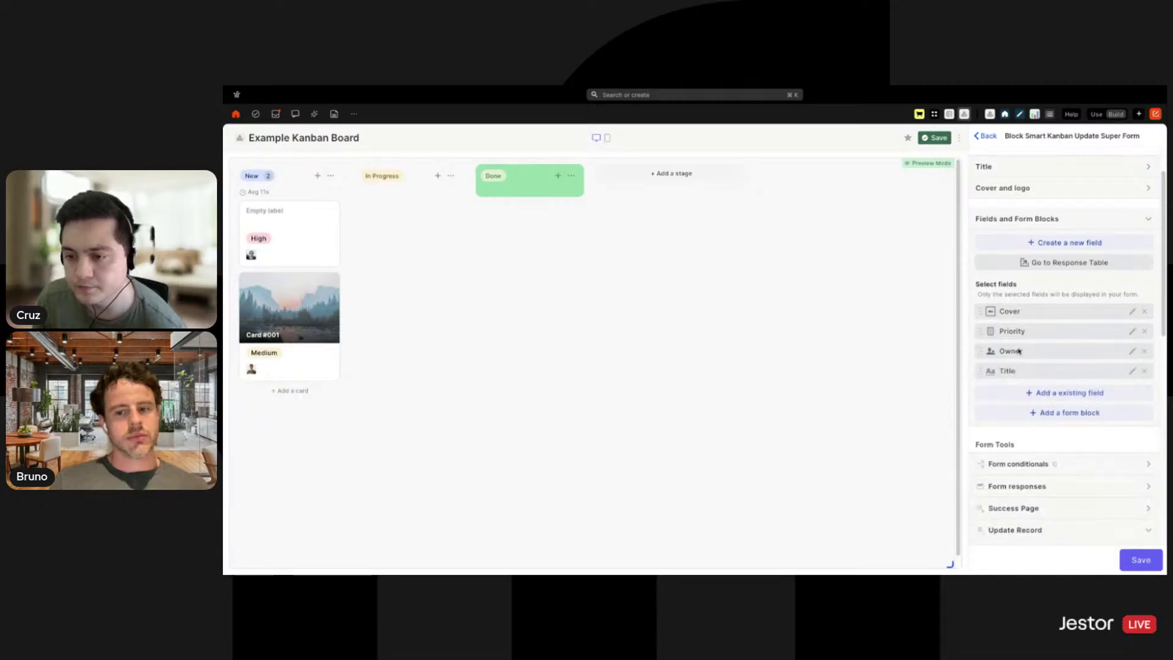
pyautogui.moveTo(1021, 371); pyautogui.dragTo(1029, 310)
# Add the existing Deadline field above Owner and the Description field directly below Title in the update form.
pyautogui.click(1048, 396)
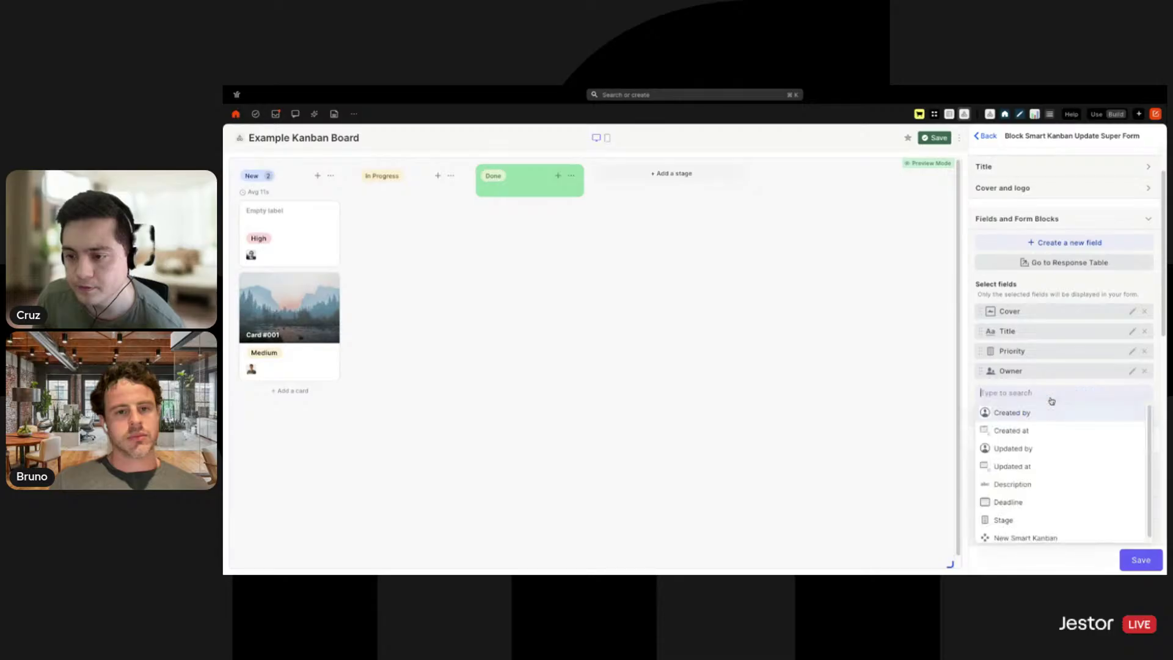
pyautogui.click(1008, 502)
pyautogui.moveTo(1014, 366); pyautogui.dragTo(1014, 391)
pyautogui.click(1025, 413)
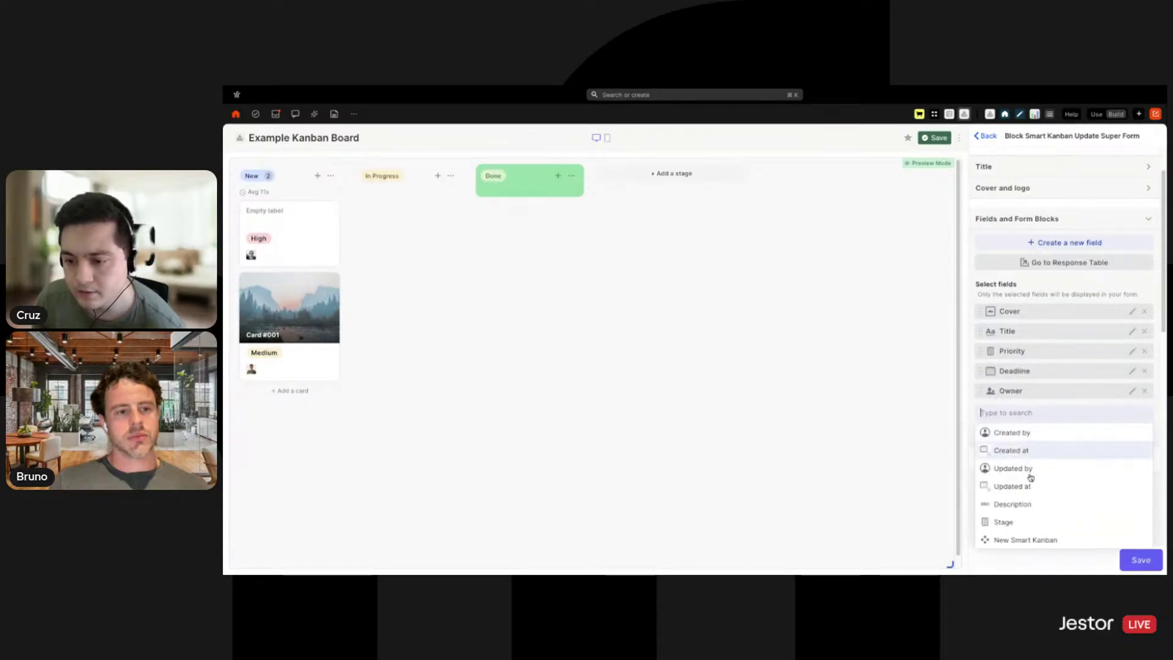
pyautogui.click(1023, 504)
pyautogui.moveTo(1026, 411); pyautogui.dragTo(1024, 365)
# Add the Stage field to the update form and an Inline block that encloses Deadline and Owner.
pyautogui.click(1033, 432)
pyautogui.click(1018, 521)
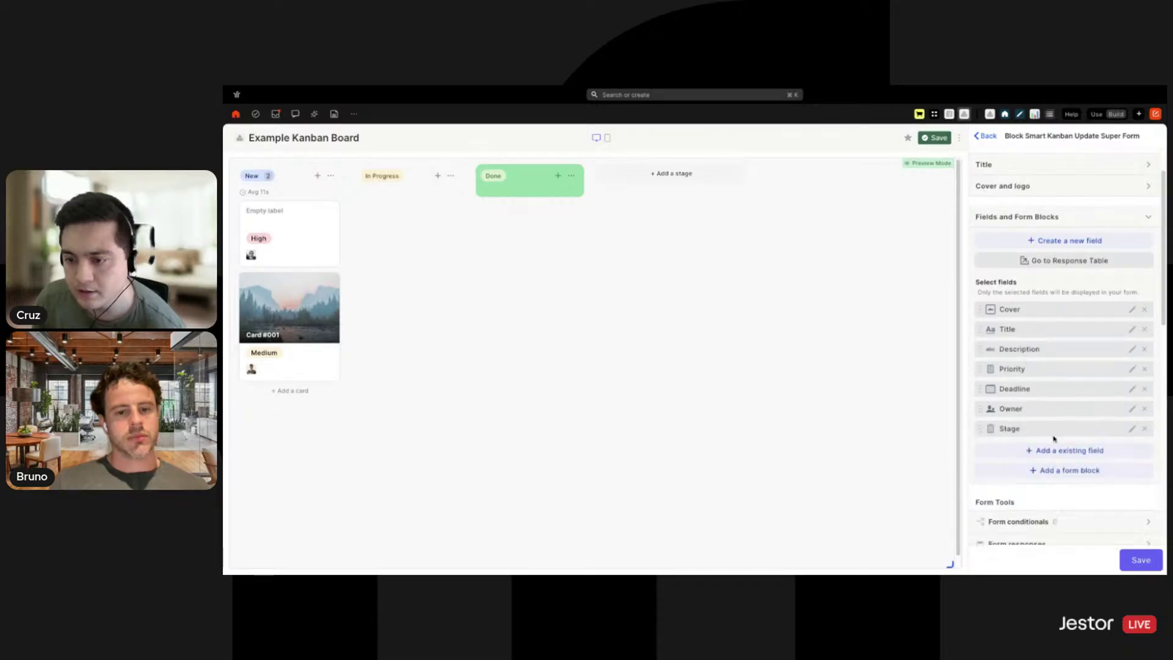
pyautogui.click(1044, 470)
pyautogui.click(1016, 402)
pyautogui.moveTo(1013, 442); pyautogui.dragTo(1014, 388)
pyautogui.moveTo(1011, 468); pyautogui.dragTo(1029, 446)
# Set the Stage field to be viewed as Button like and save the update form.
pyautogui.click(1124, 467)
pyautogui.click(1053, 352)
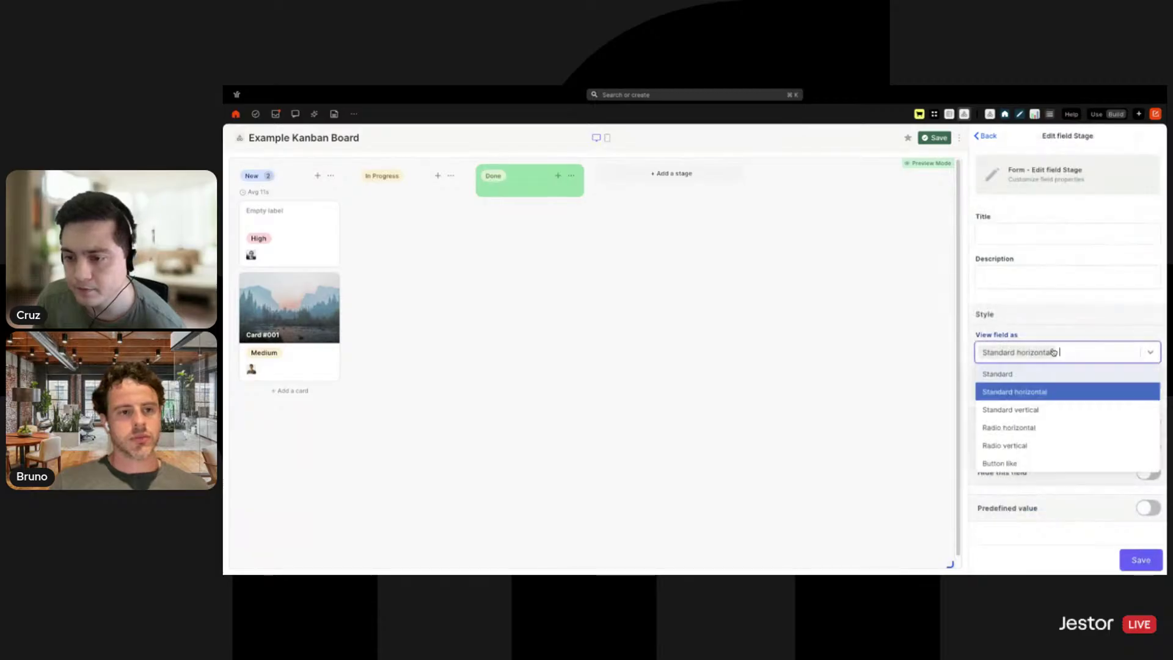
pyautogui.click(1015, 463)
pyautogui.click(1140, 560)
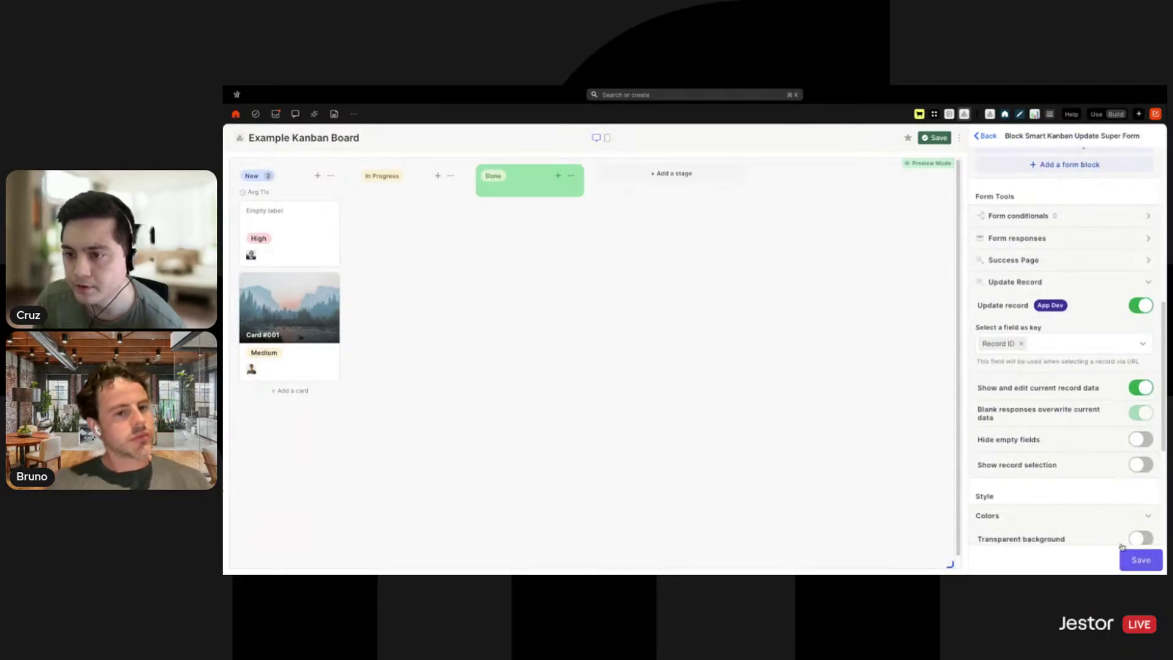
pyautogui.click(1140, 565)
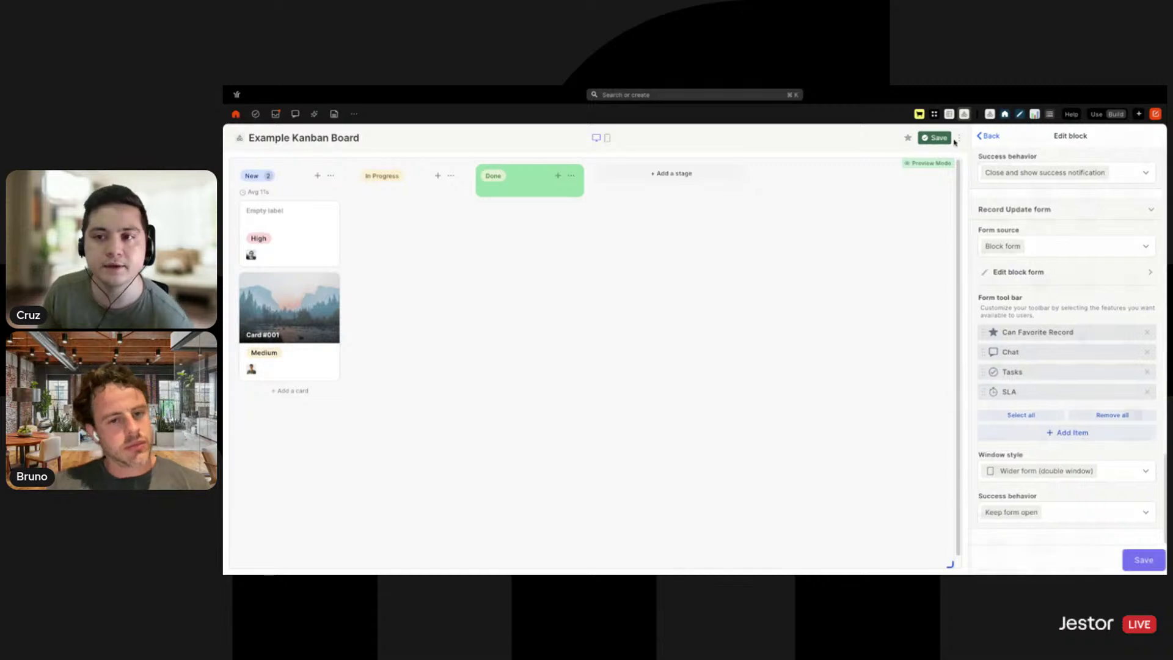
# Switch the board to use mode and examine the customized update form of Card #001, from its title down to the stage options.
pyautogui.click(1096, 115)
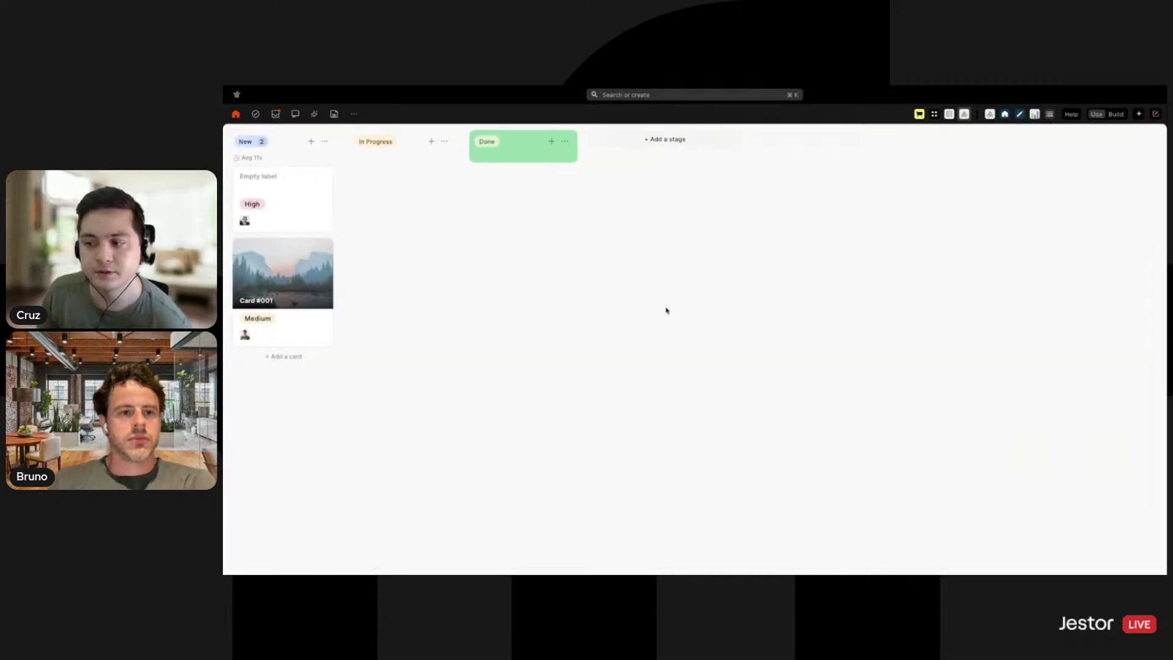
pyautogui.click(321, 278)
pyautogui.scroll(-1, 623, 285)
pyautogui.scroll(-1, 603, 374)
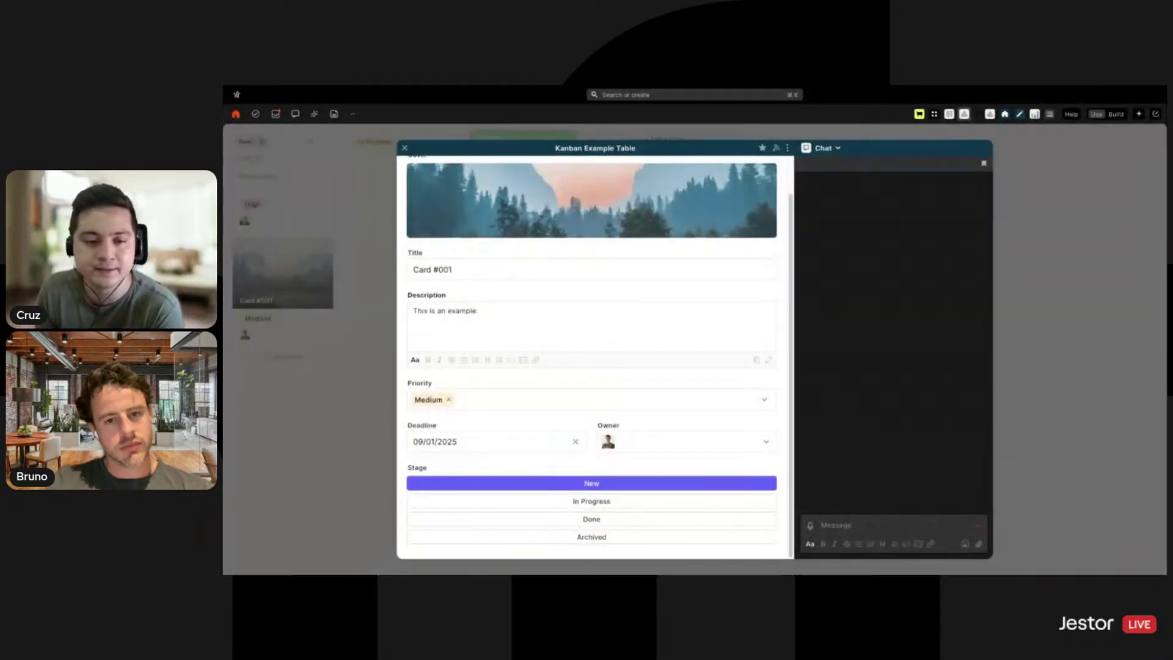
pyautogui.scroll(2, 615, 330)
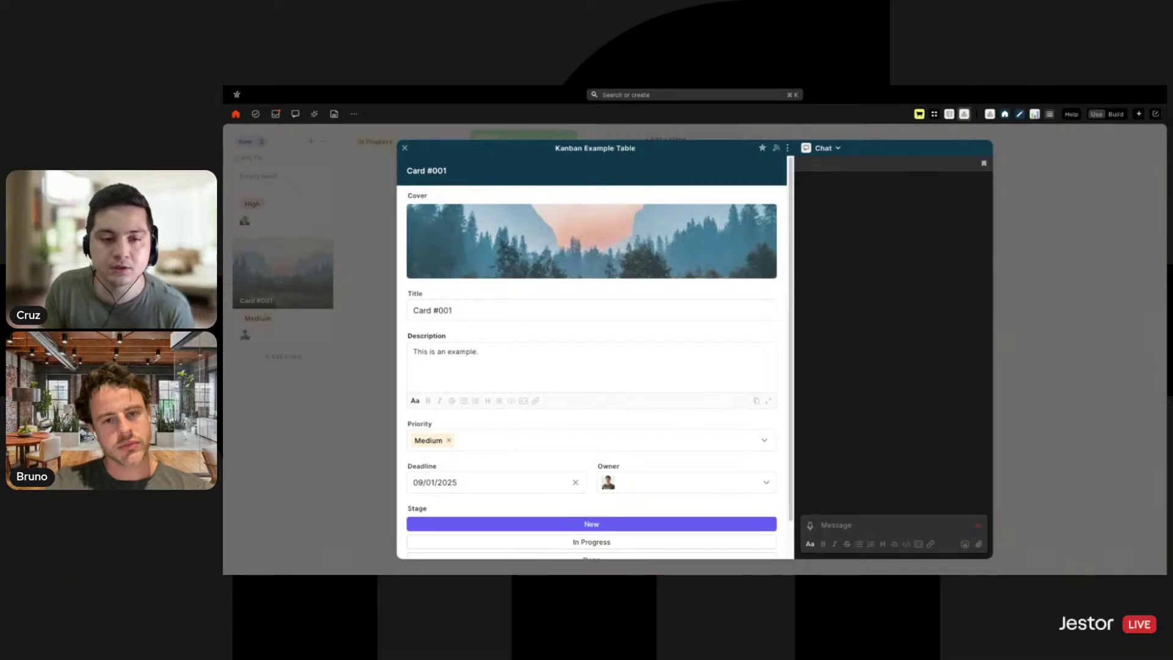
pyautogui.scroll(-2, 664, 343)
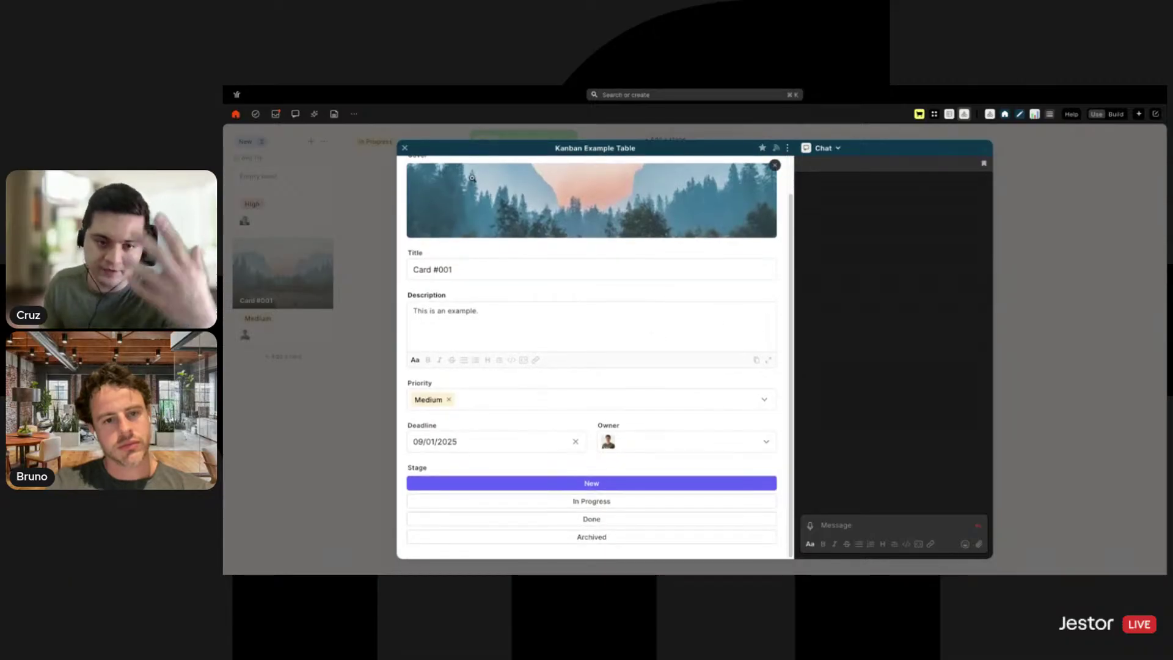
pyautogui.click(1052, 248)
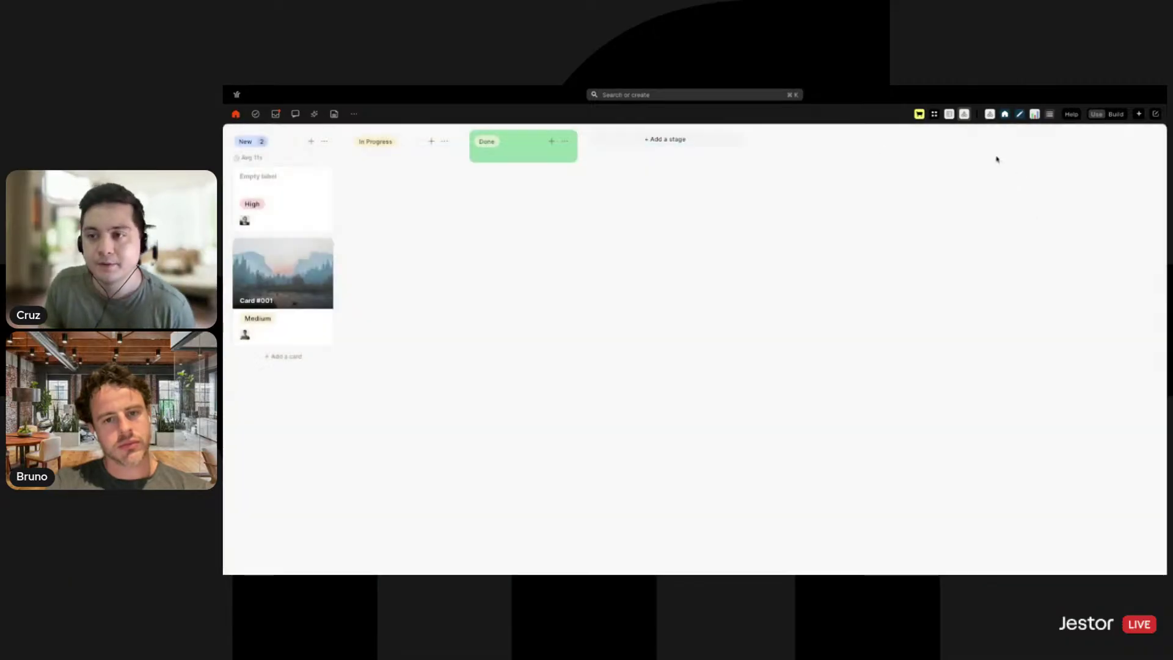
pyautogui.click(282, 275)
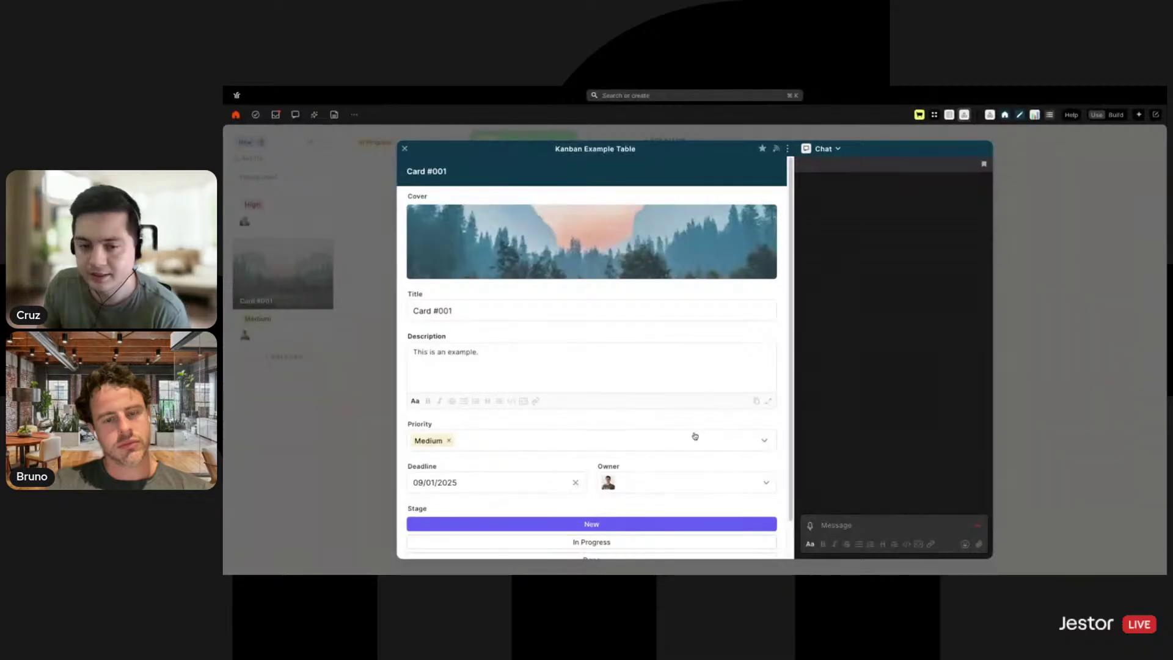
pyautogui.scroll(-2, 691, 409)
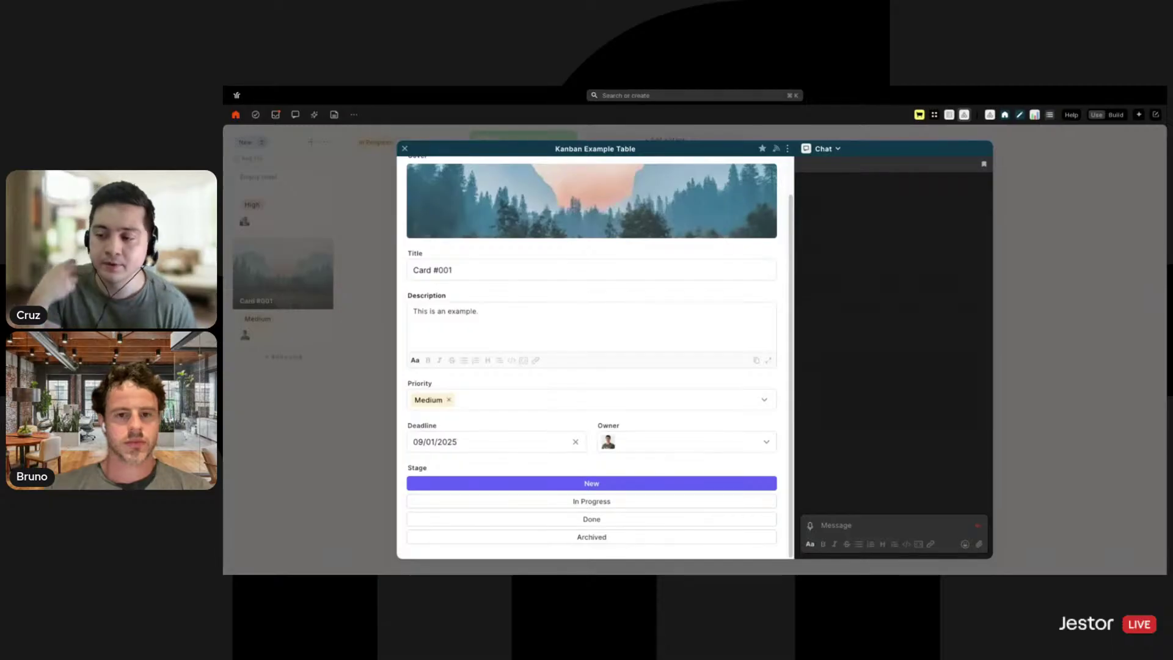
pyautogui.click(1036, 254)
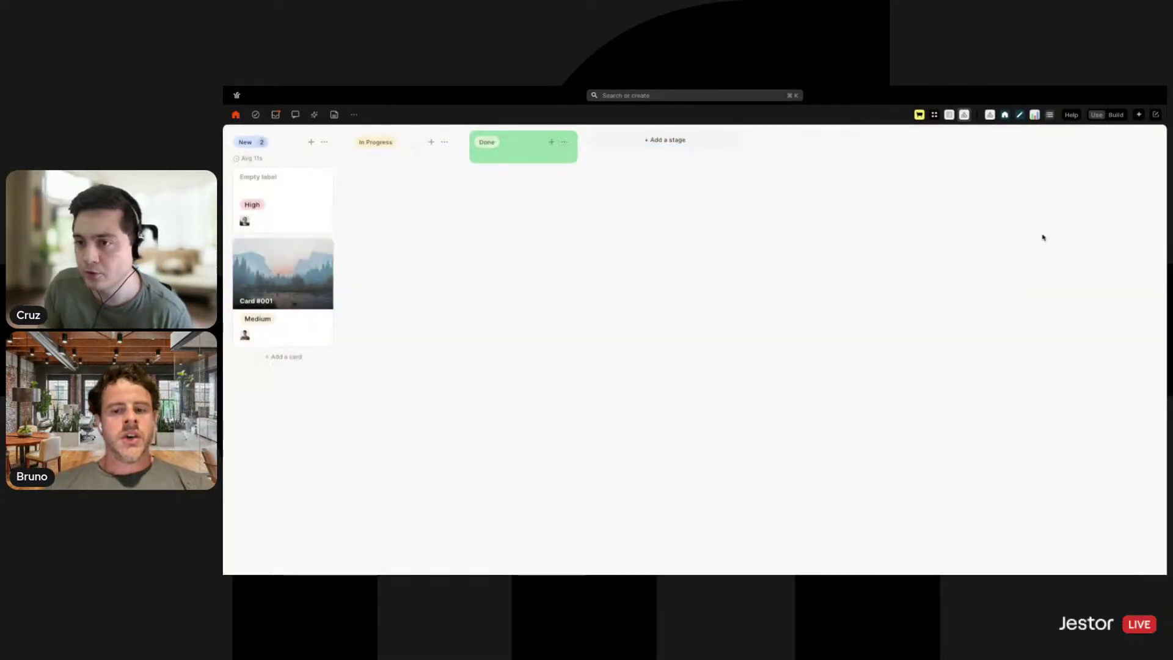
# Return to build mode and add a new condition to the update form's field conditionals.
pyautogui.click(1124, 115)
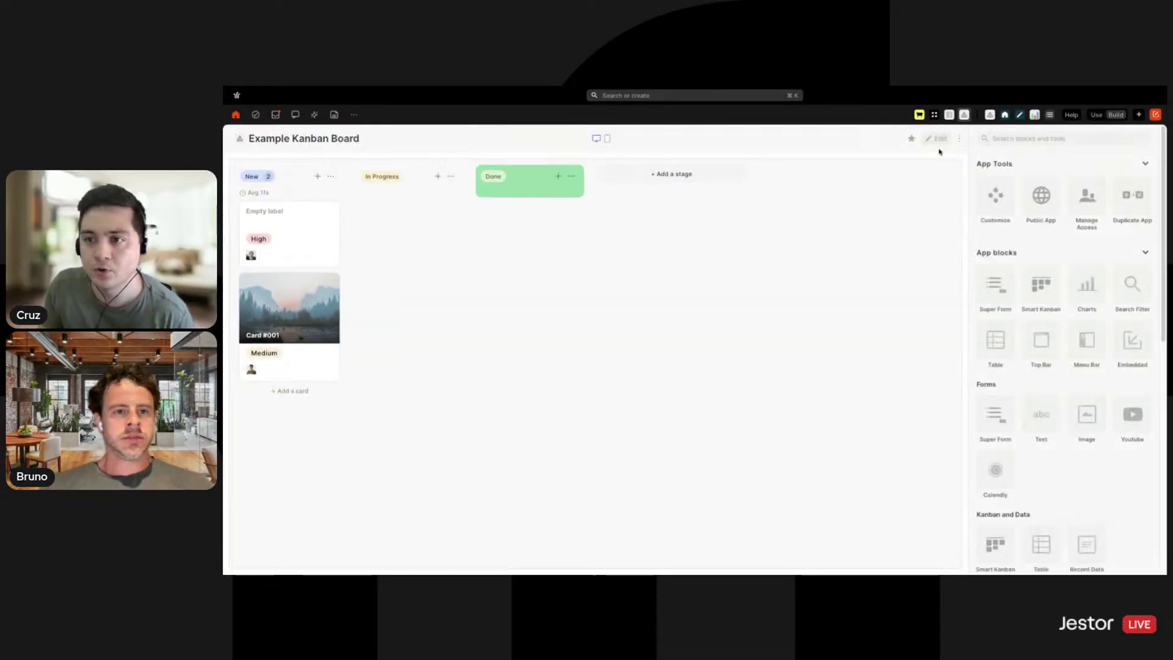
pyautogui.click(911, 172)
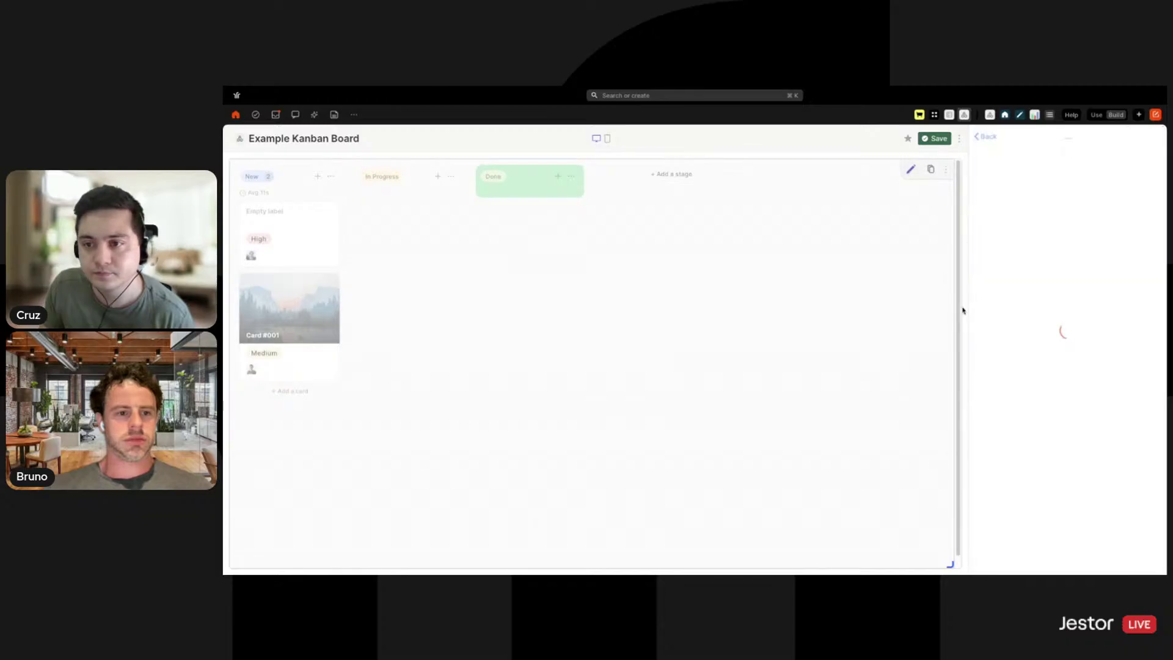
pyautogui.scroll(-10, 1063, 379)
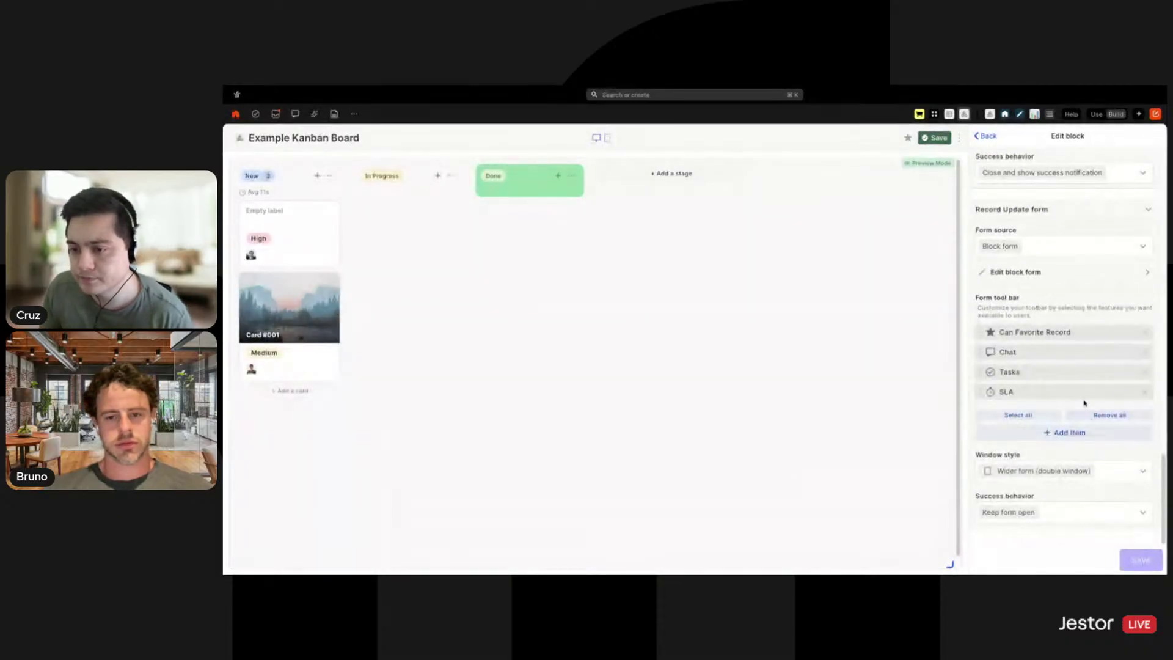
pyautogui.click(1052, 275)
pyautogui.scroll(-5, 1087, 330)
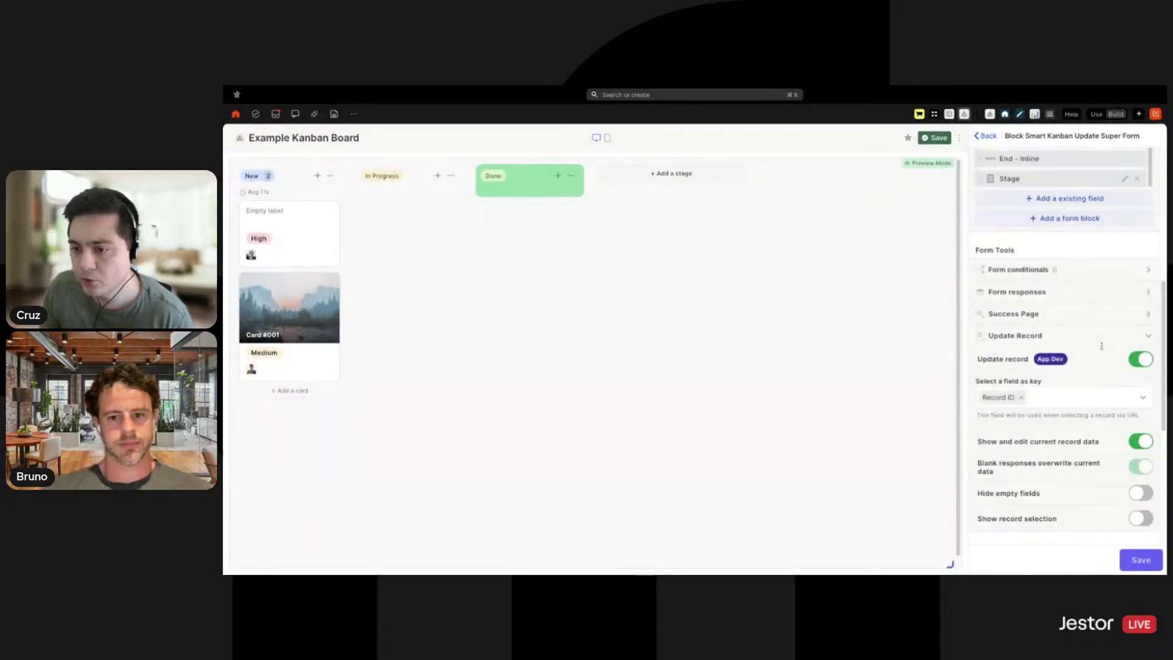
pyautogui.click(1030, 271)
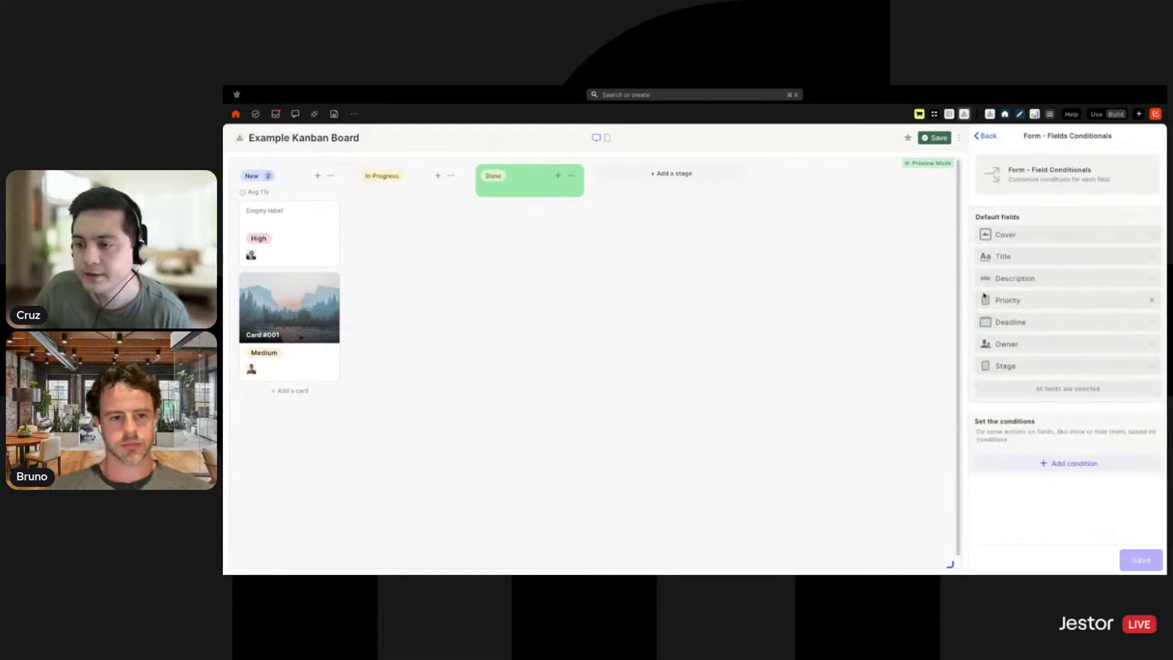
pyautogui.click(1068, 466)
pyautogui.scroll(-3, 1064, 457)
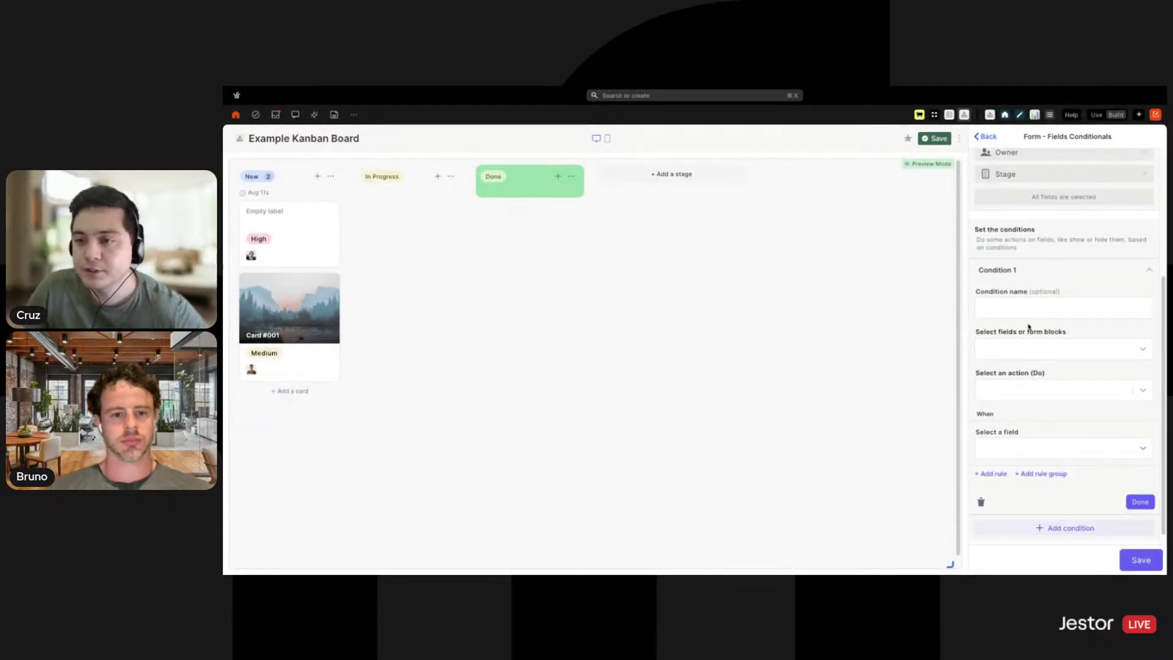
# Name the new condition Hide Owner, apply it to the Owner field and choose the Hide action.
pyautogui.scroll(2, 1029, 326)
pyautogui.click(1040, 388)
pyautogui.write('Hide Owner')
pyautogui.click(1046, 425)
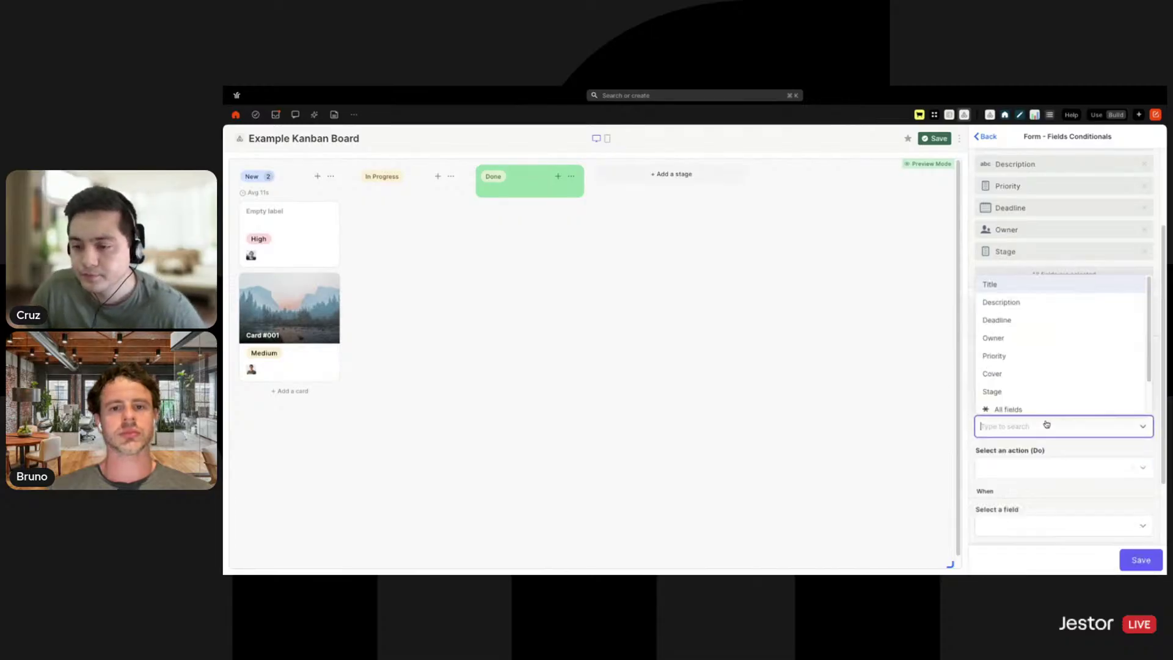
pyautogui.scroll(-1, 1039, 405)
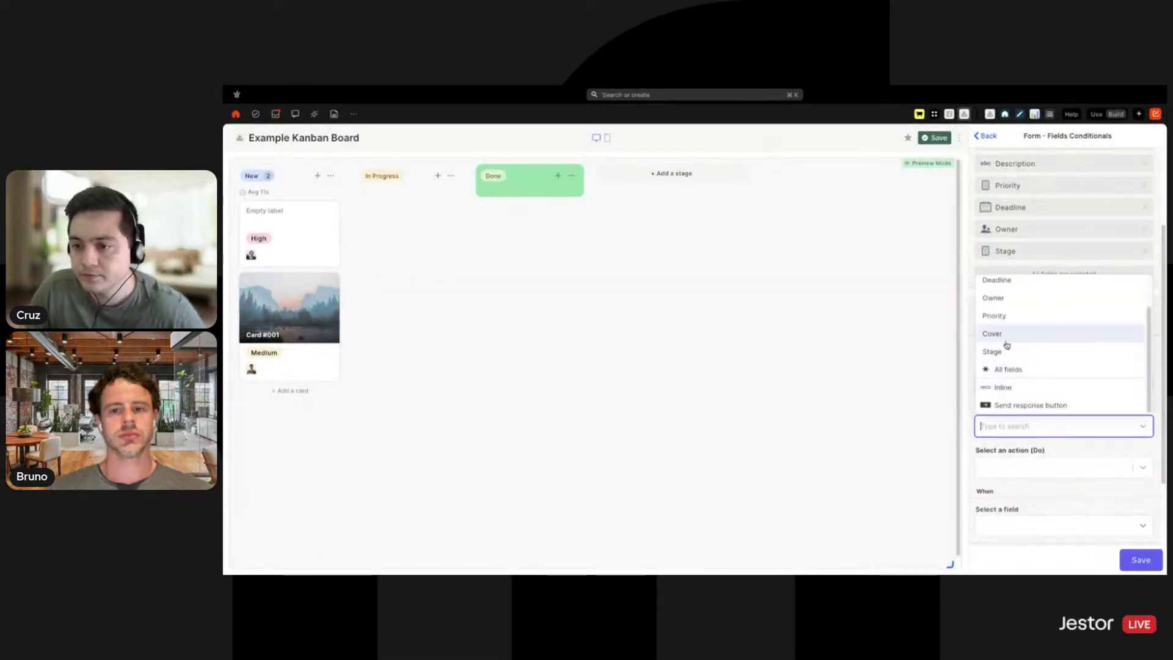
pyautogui.click(1002, 297)
pyautogui.click(1046, 476)
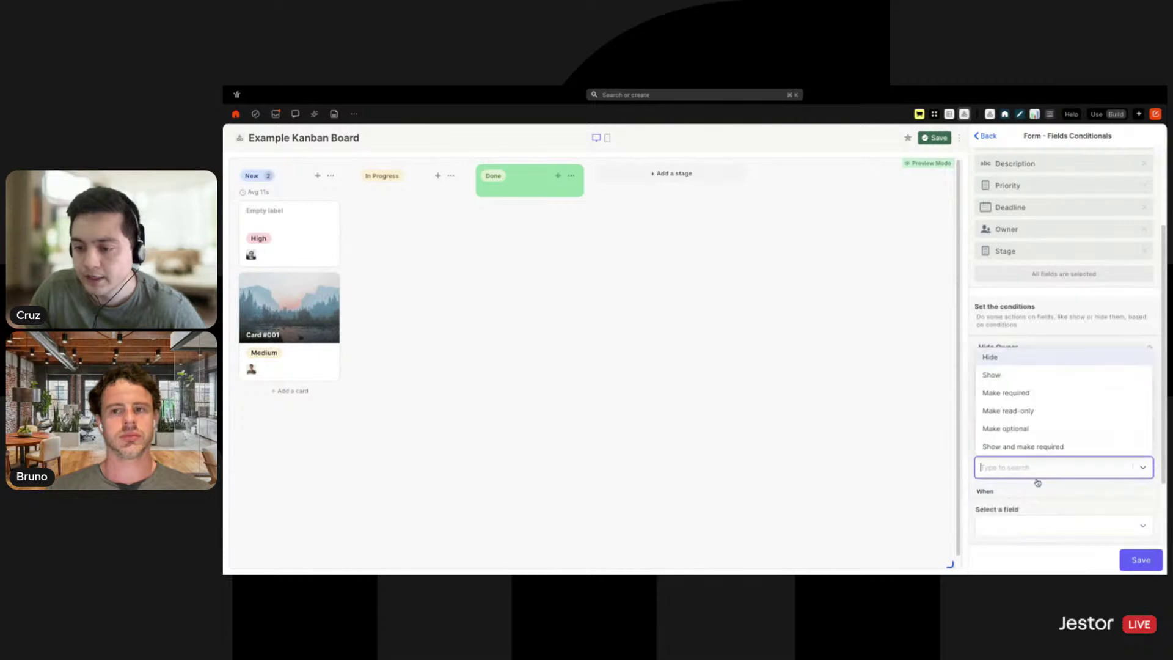
pyautogui.click(1050, 359)
# Make the Hide Owner condition apply when Stage is any of In Progress, and finish the condition.
pyautogui.scroll(-2, 1049, 416)
pyautogui.click(1047, 436)
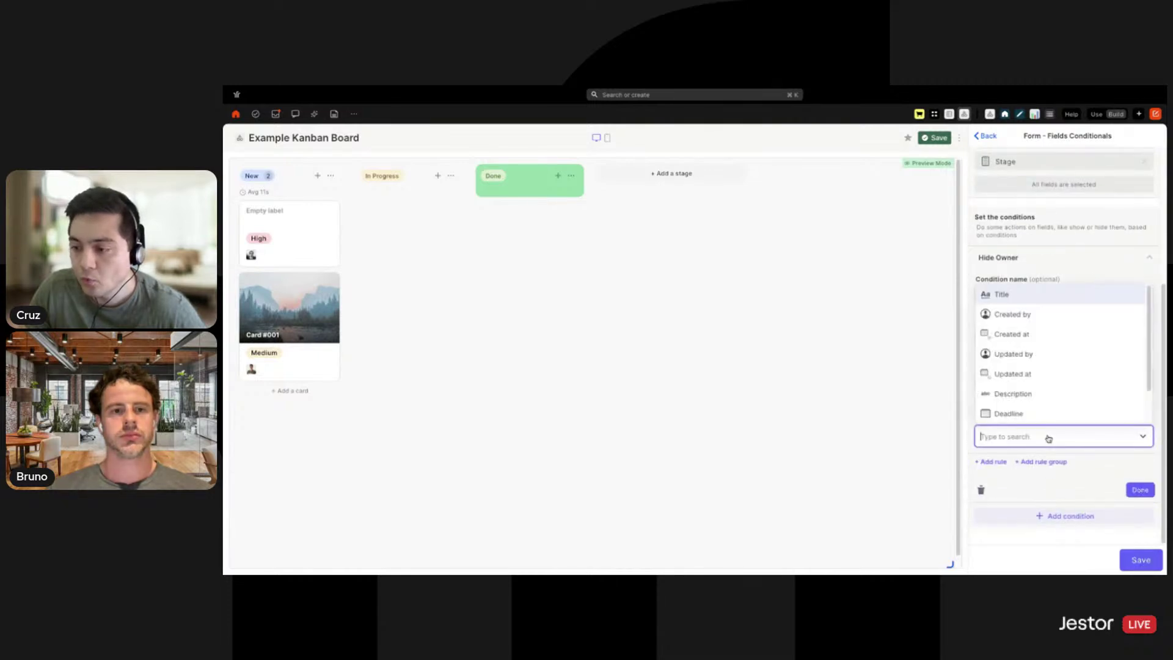
pyautogui.write('sta')
pyautogui.click(1020, 463)
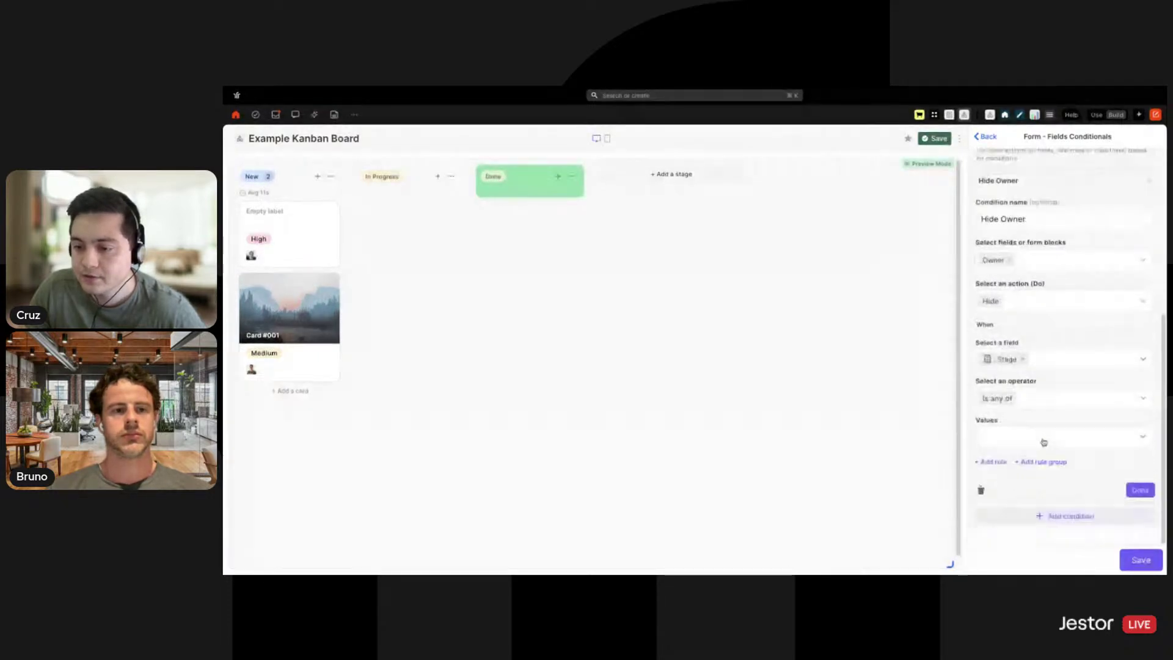
pyautogui.click(1063, 436)
pyautogui.click(1008, 479)
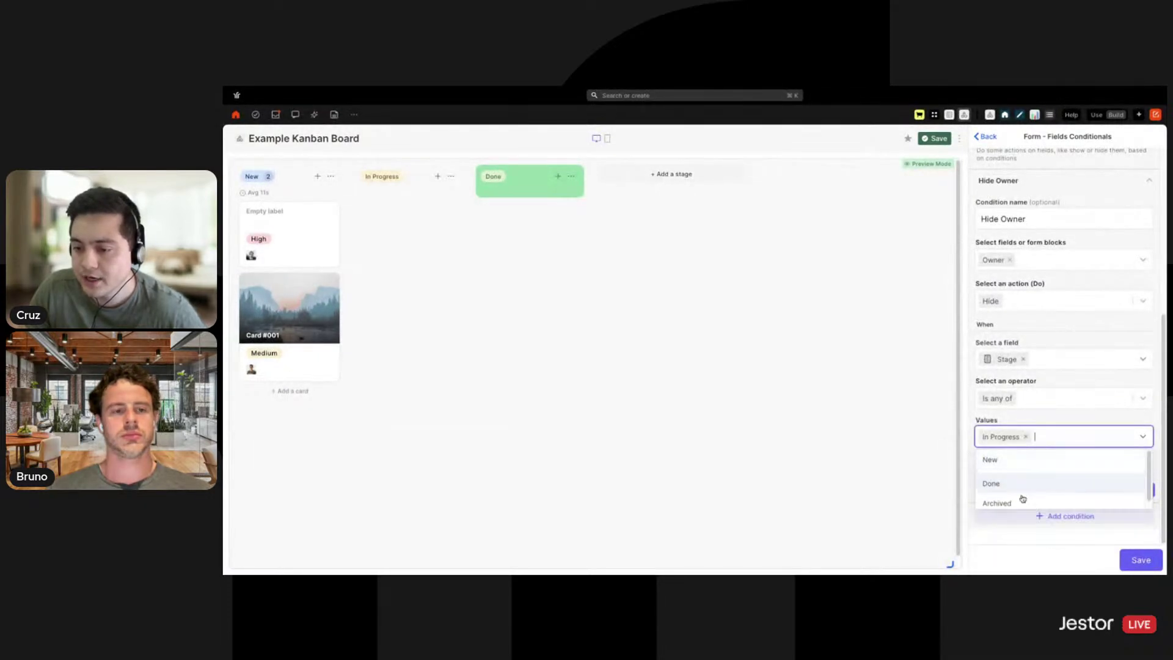
pyautogui.click(1075, 565)
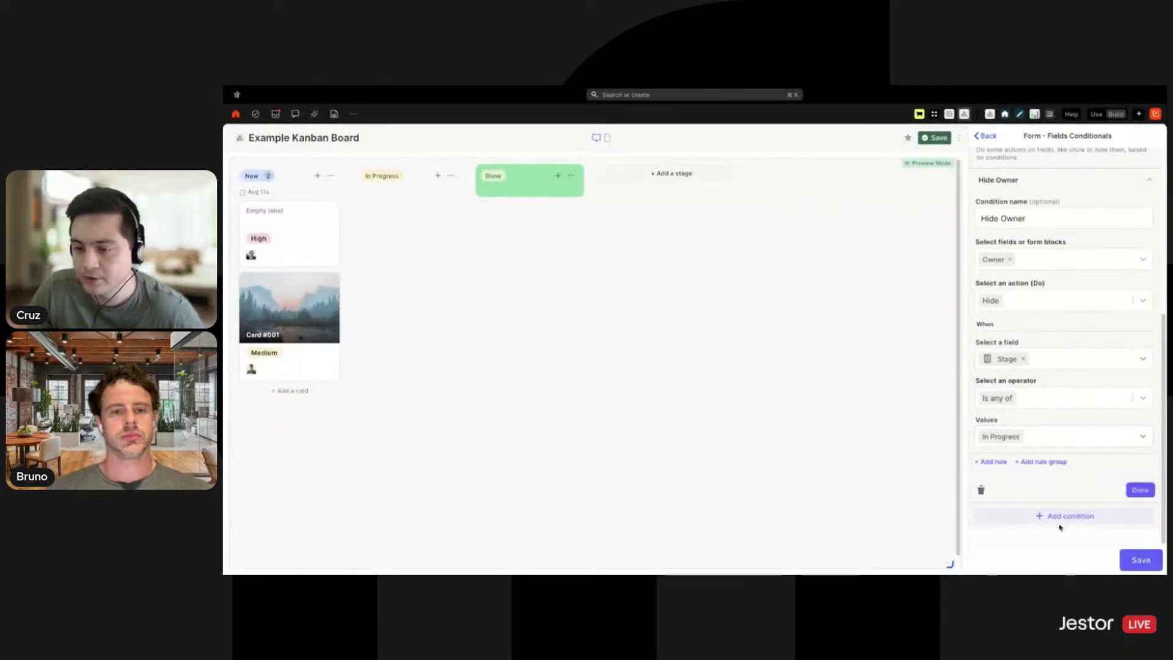
pyautogui.click(1138, 491)
# Add a second condition named Title Read-only that applies the Make read-only action to the Title field.
pyautogui.click(1060, 489)
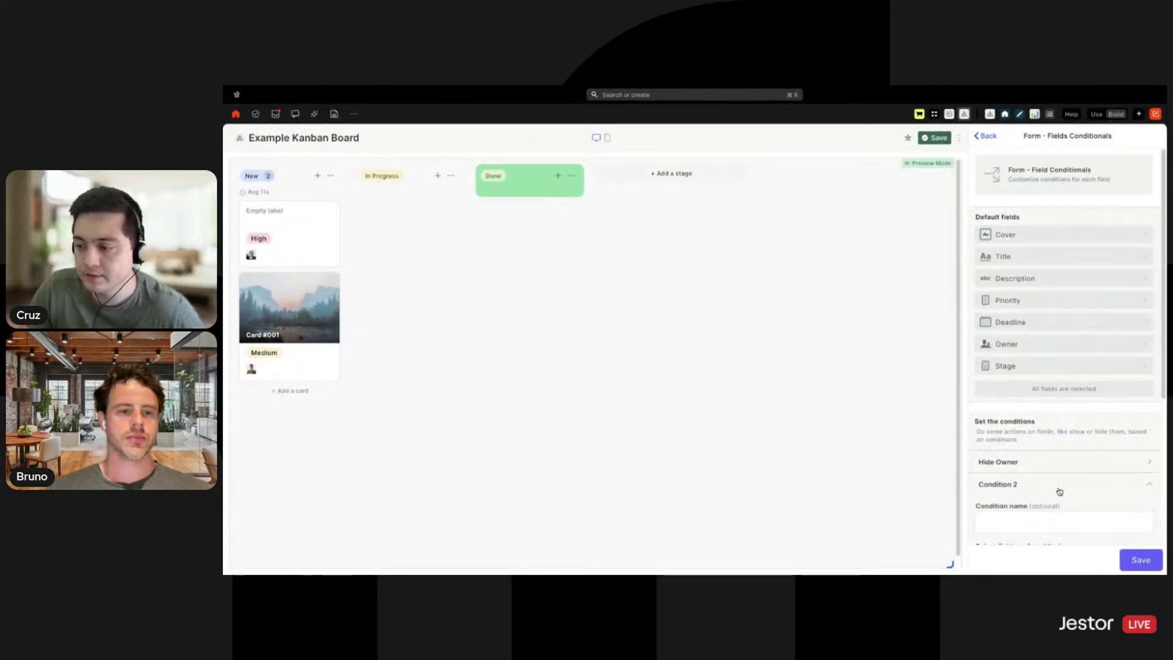
pyautogui.click(1040, 378)
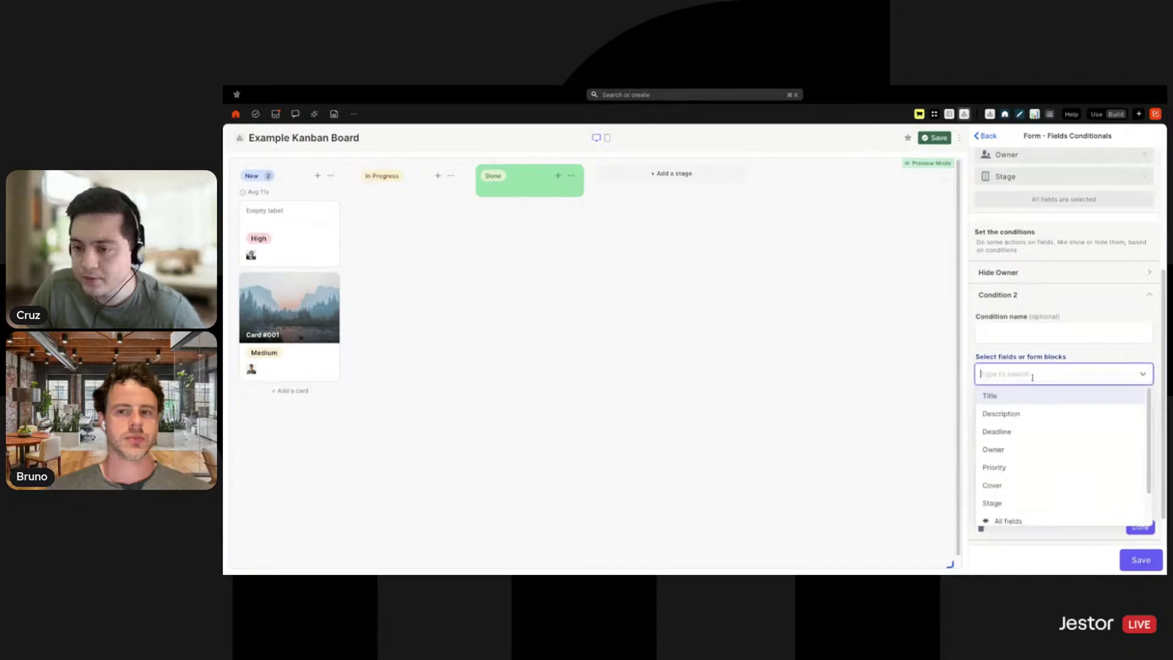
pyautogui.click(1008, 402)
pyautogui.click(1028, 335)
pyautogui.write('Title Read-only')
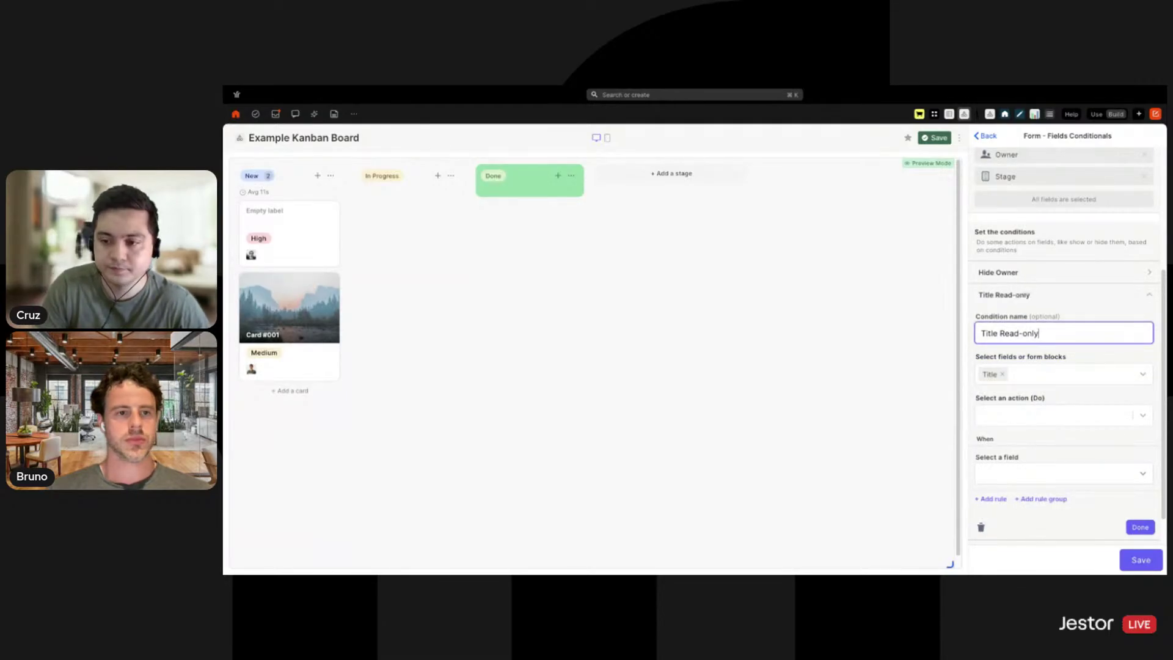
pyautogui.click(1002, 416)
pyautogui.click(1008, 490)
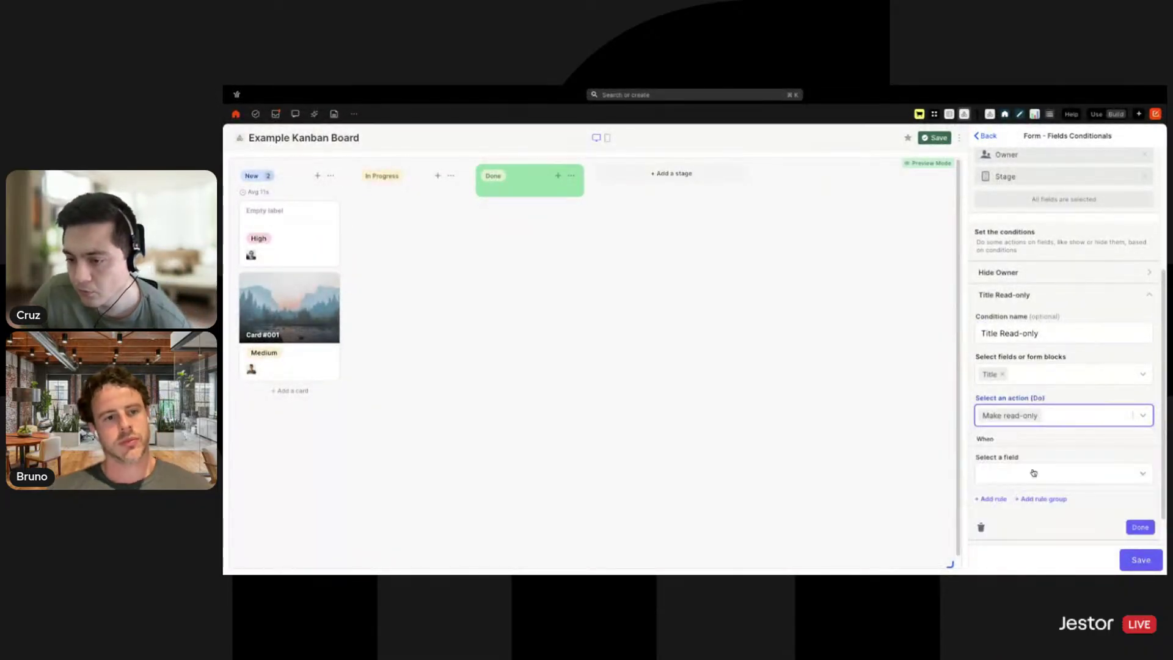
# Make the Title Read-only condition apply when Stage is any of Done, and finish the condition.
pyautogui.scroll(-1, 1042, 443)
pyautogui.click(1042, 451)
pyautogui.scroll(-2, 1014, 421)
pyautogui.click(1016, 430)
pyautogui.scroll(-3, 1061, 445)
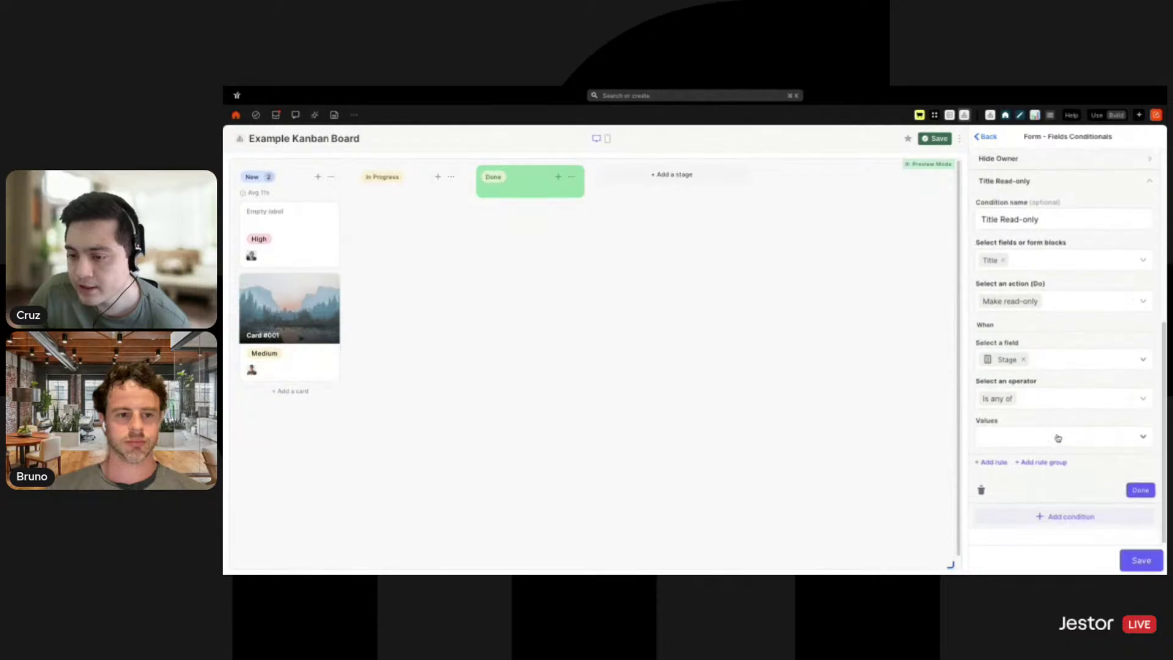
pyautogui.click(1060, 437)
pyautogui.click(1006, 507)
pyautogui.click(1140, 490)
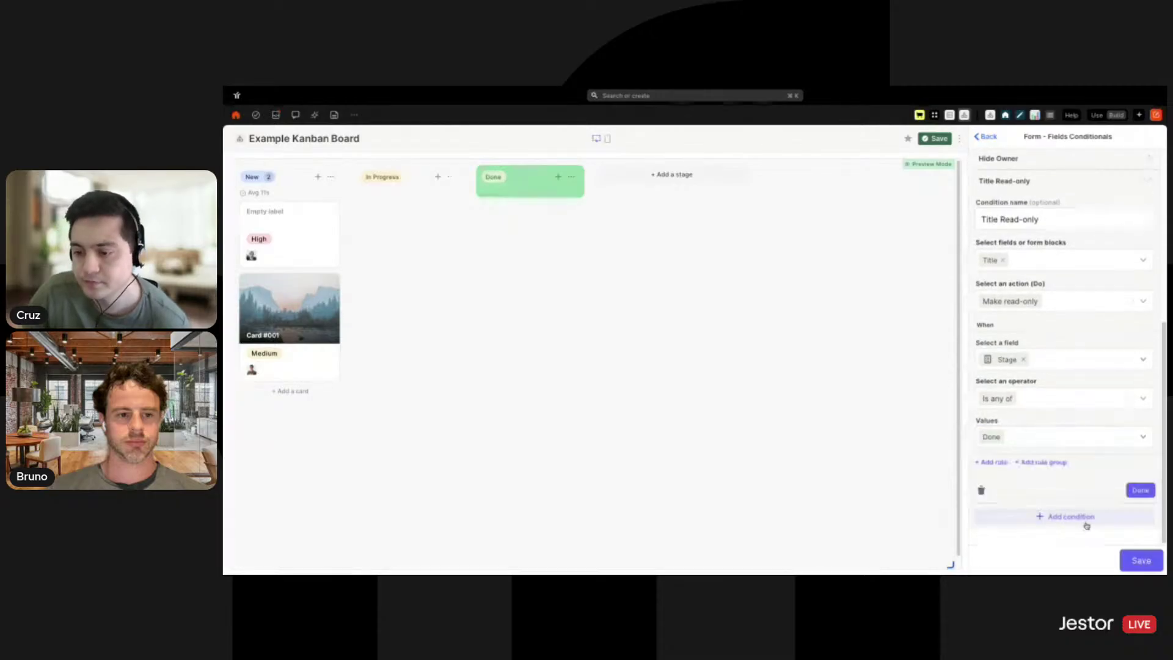
pyautogui.click(1142, 491)
# Add a third condition and select the Deadline field for it.
pyautogui.click(1047, 508)
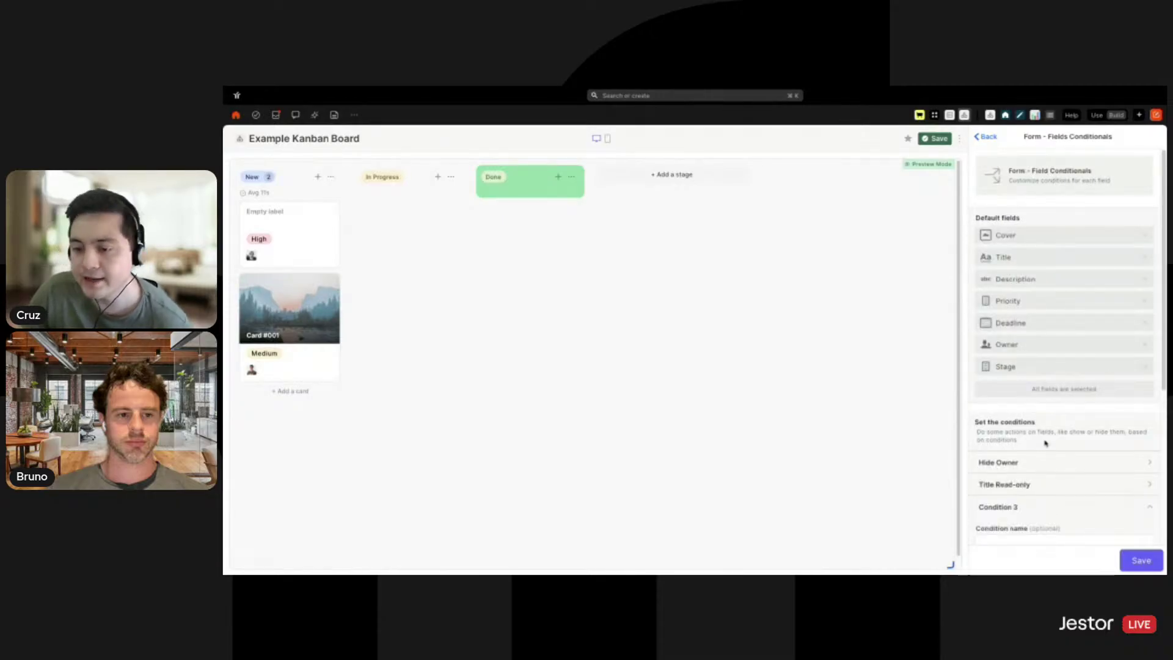
pyautogui.click(1050, 519)
pyautogui.scroll(-2, 1051, 418)
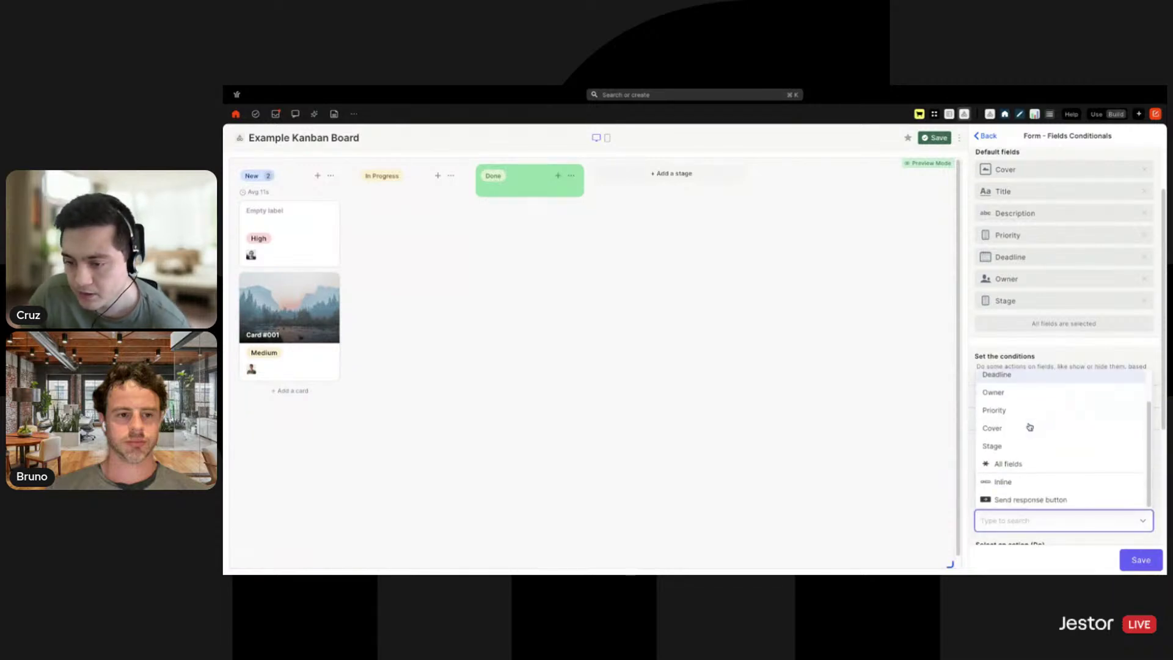
pyautogui.scroll(1, 1023, 447)
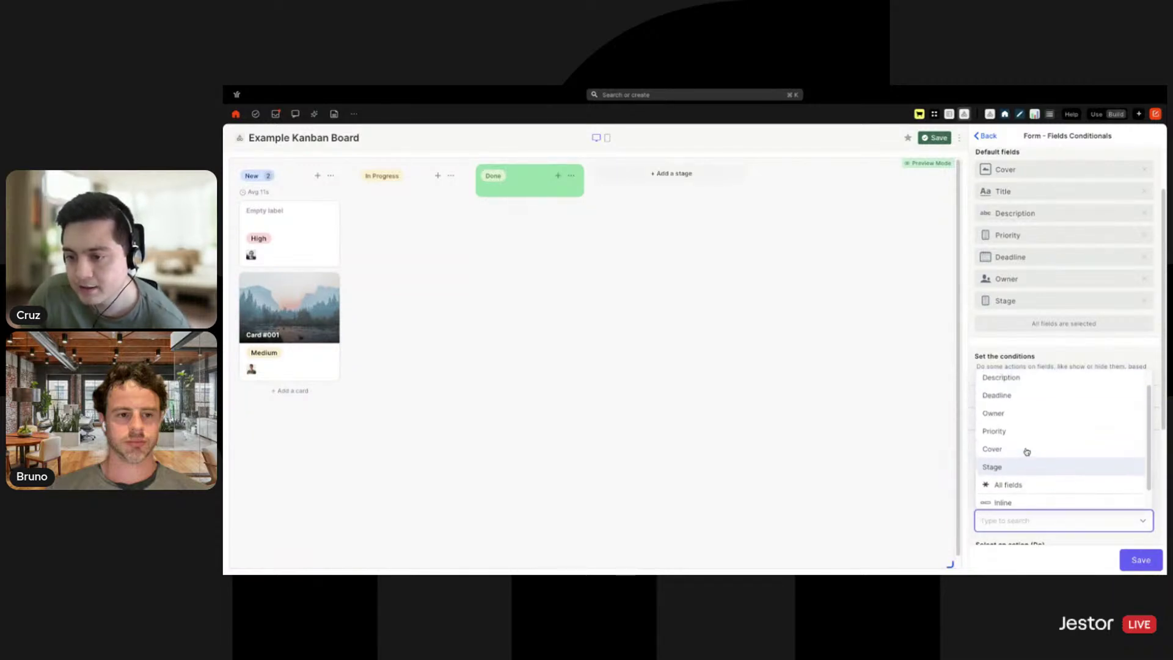
pyautogui.click(1017, 465)
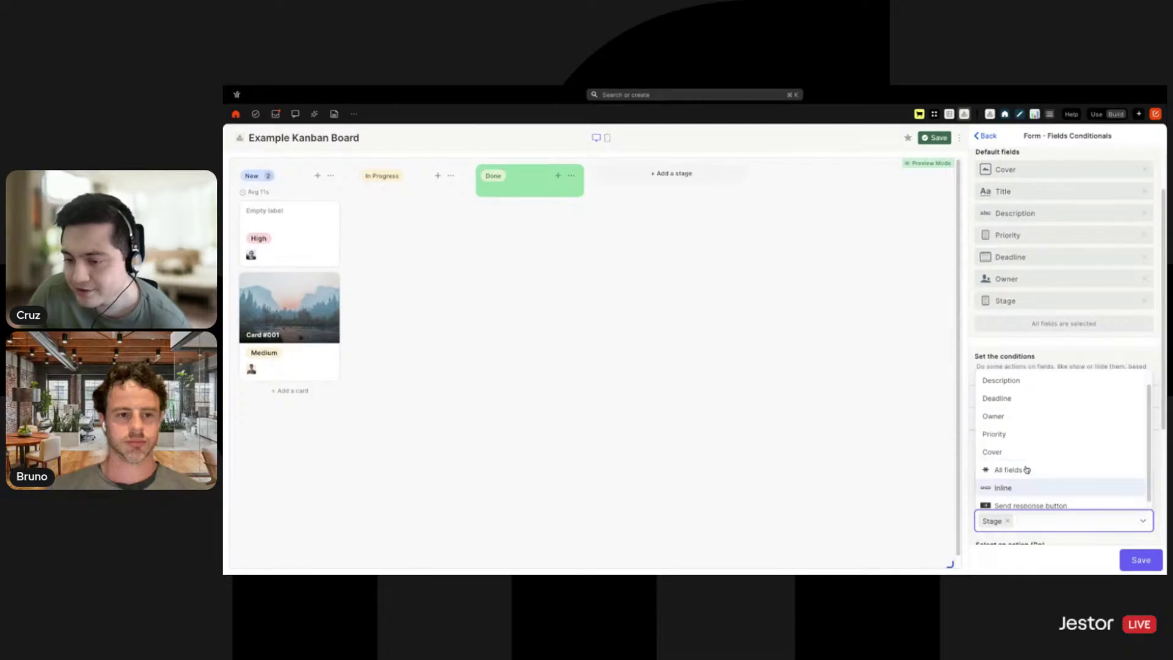
pyautogui.click(1009, 527)
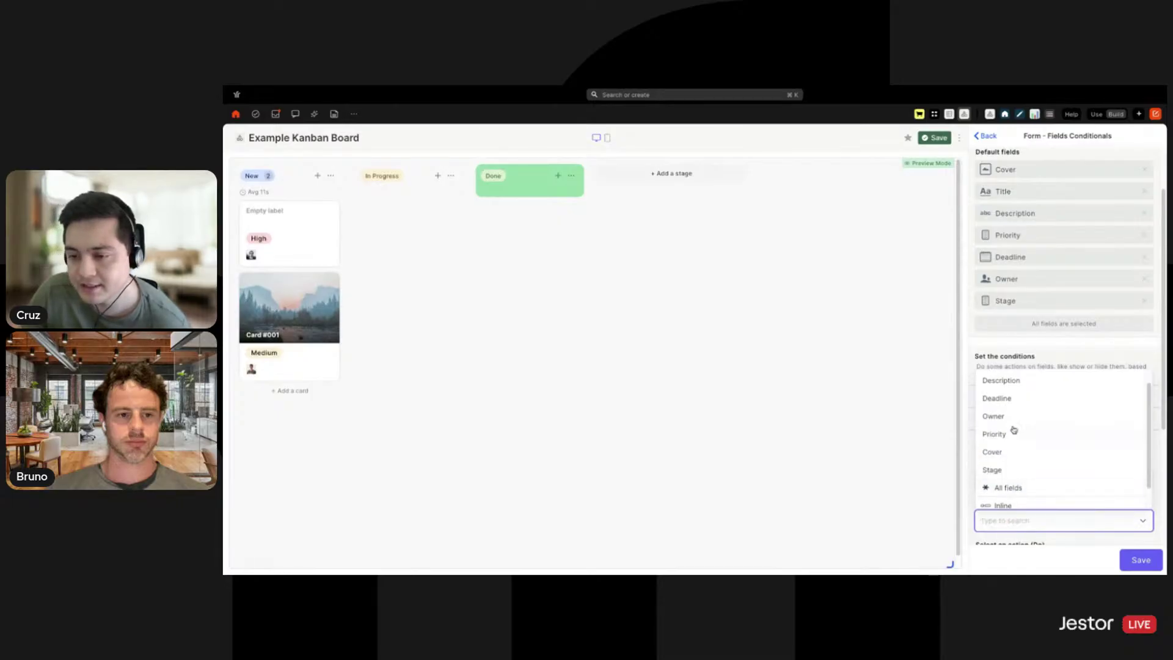
pyautogui.click(1010, 400)
pyautogui.click(1068, 540)
pyautogui.scroll(-3, 1068, 540)
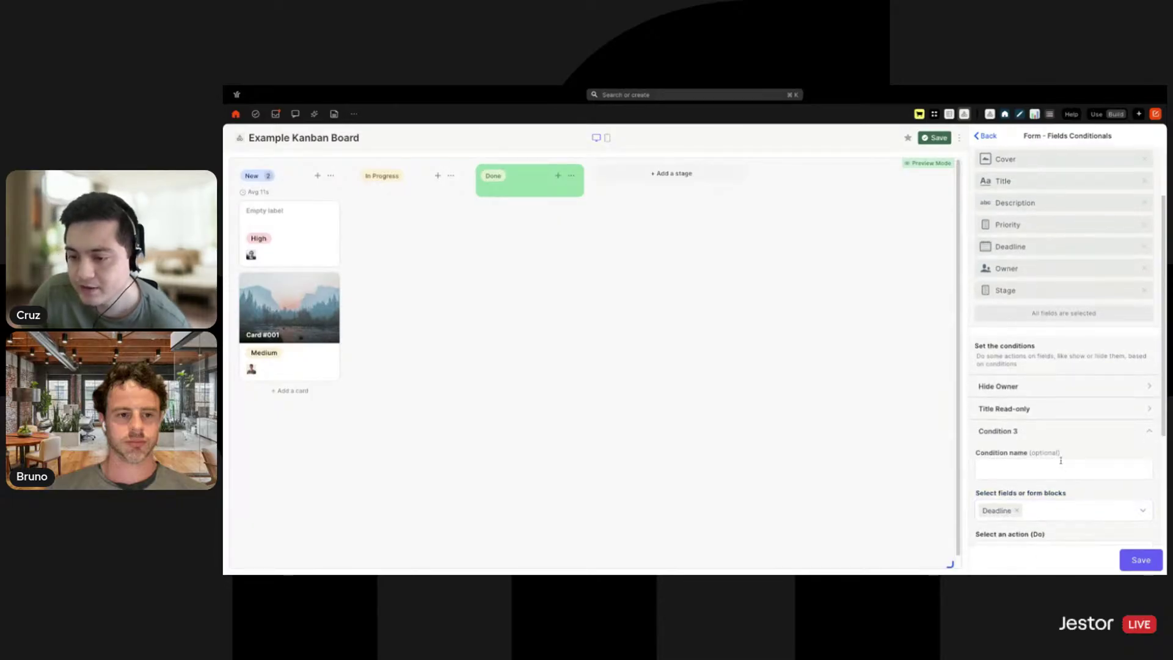
# Set the third condition's action to Make required and name the condition Required deadline.
pyautogui.click(1028, 379)
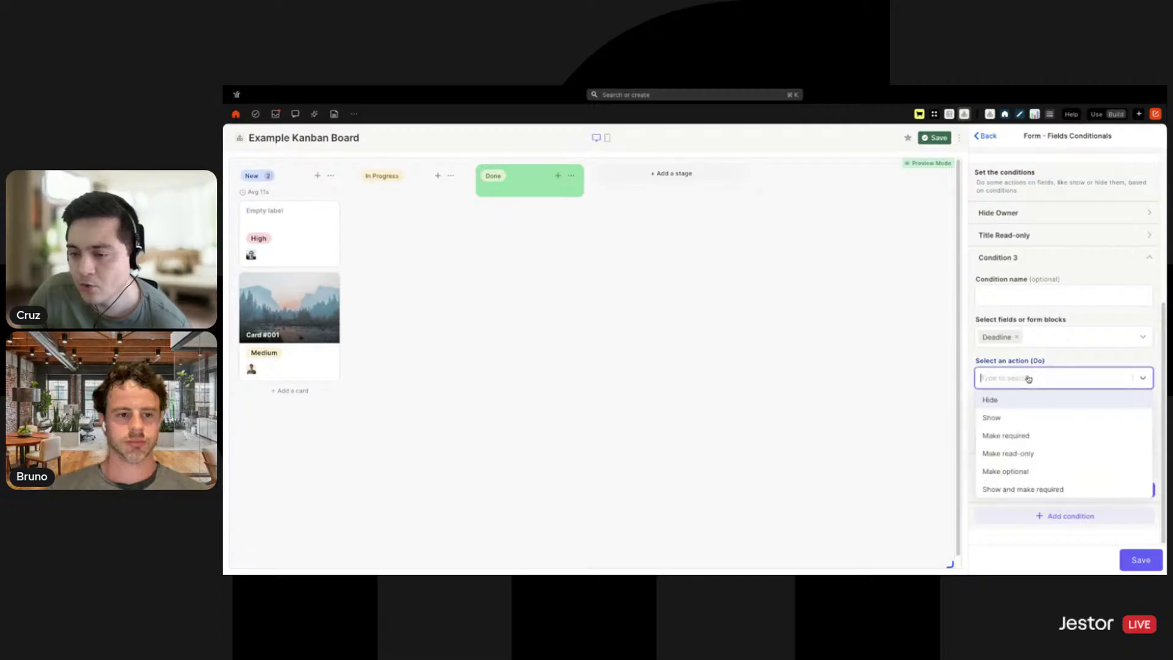
pyautogui.click(1061, 436)
pyautogui.click(1040, 297)
pyautogui.write('R')
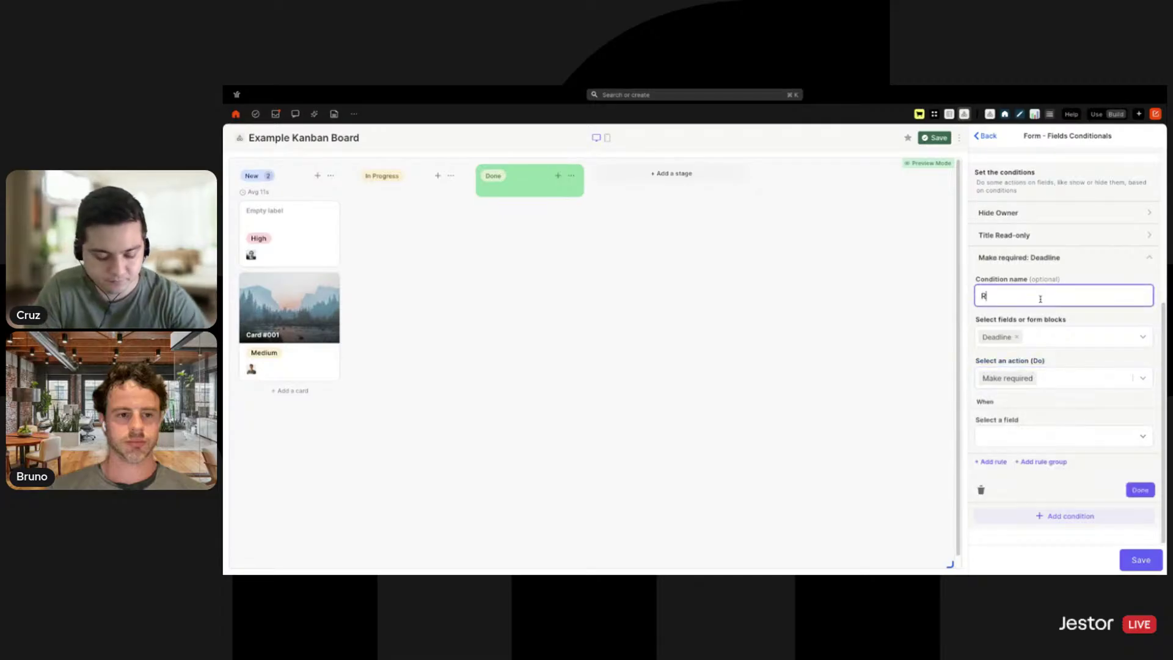
pyautogui.write('equired deadline')
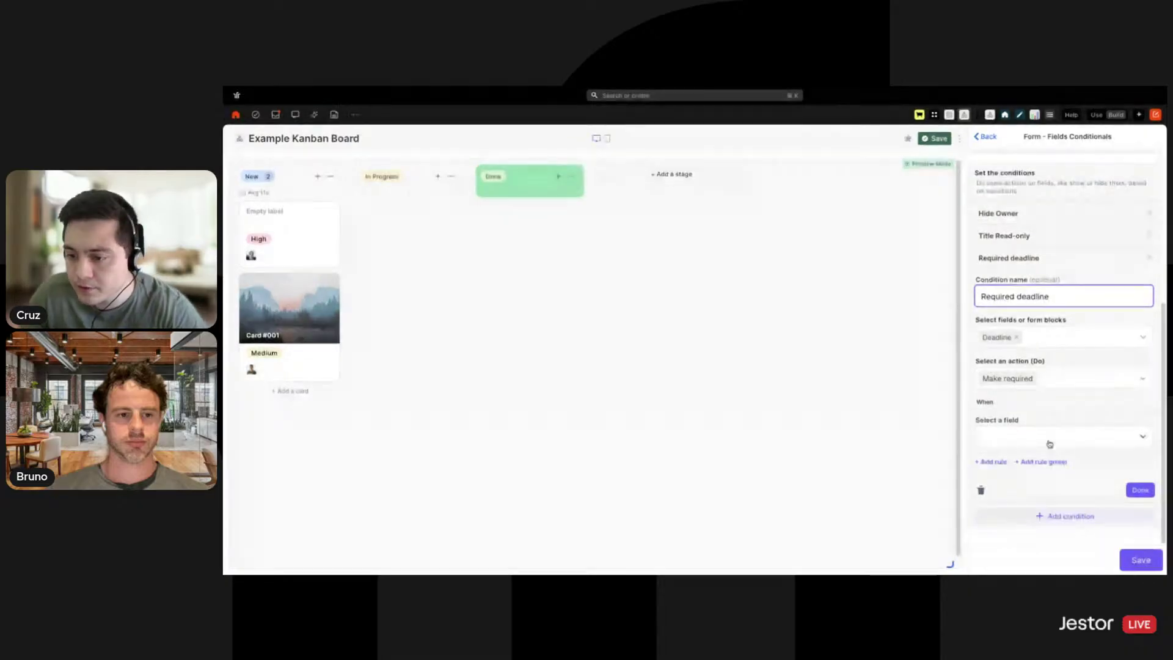
# Make the Required deadline condition apply when Priority is any of High, and finish the condition.
pyautogui.click(1049, 444)
pyautogui.scroll(-2, 1050, 397)
pyautogui.click(1028, 392)
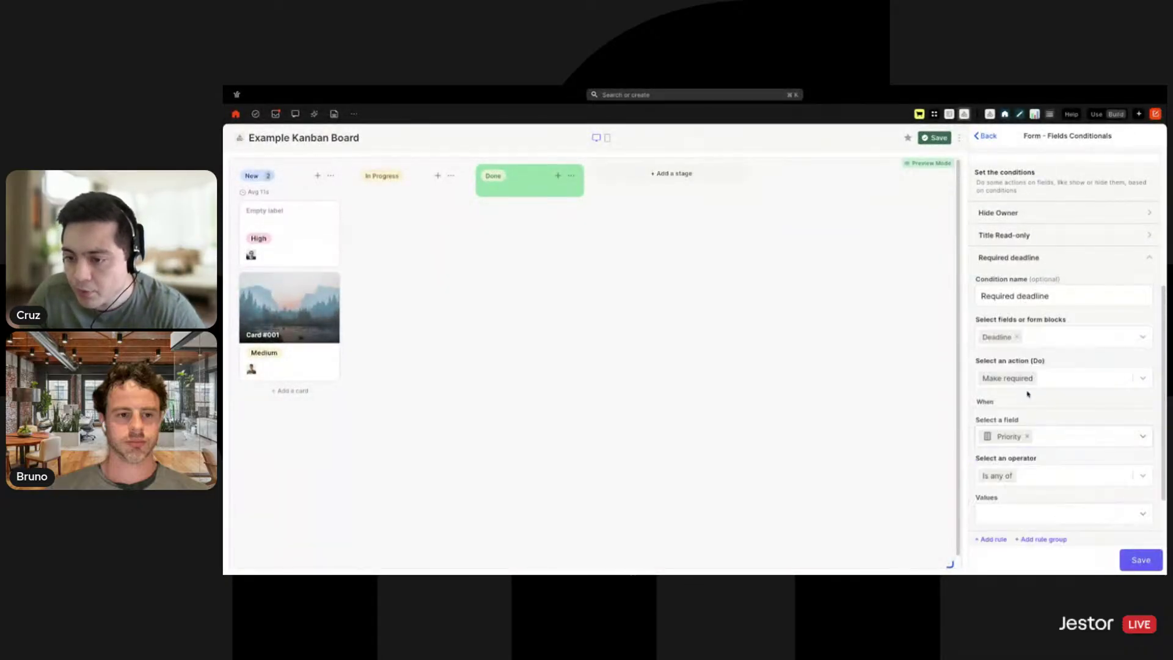
pyautogui.scroll(-2, 1028, 394)
pyautogui.click(1045, 437)
pyautogui.click(991, 499)
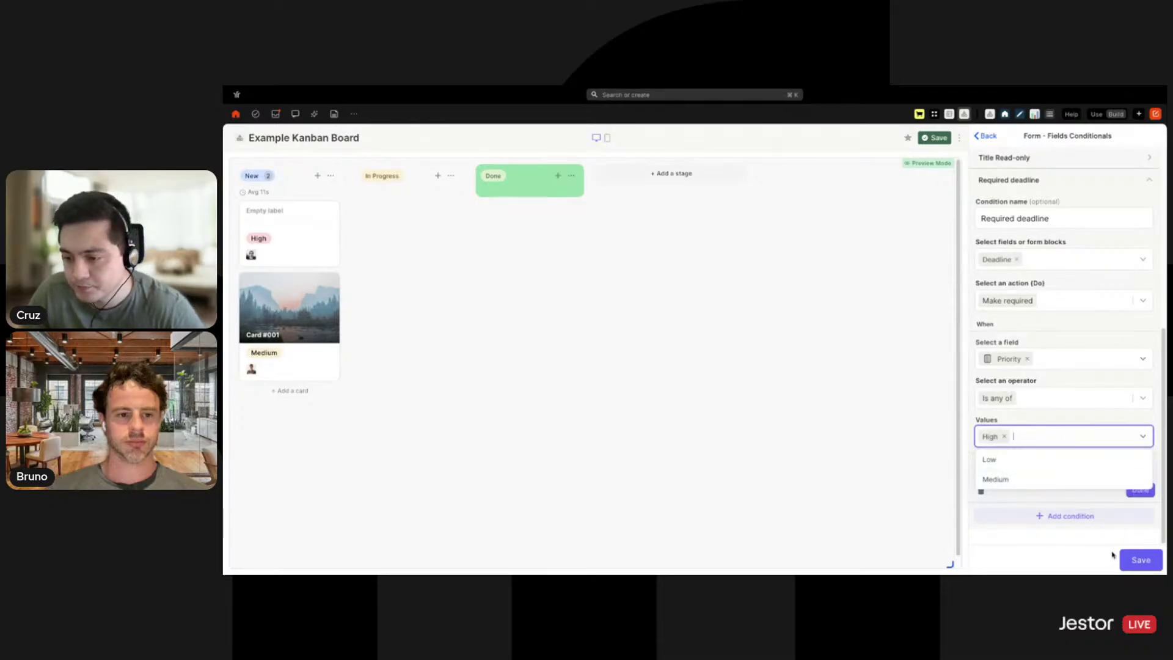
pyautogui.click(1140, 493)
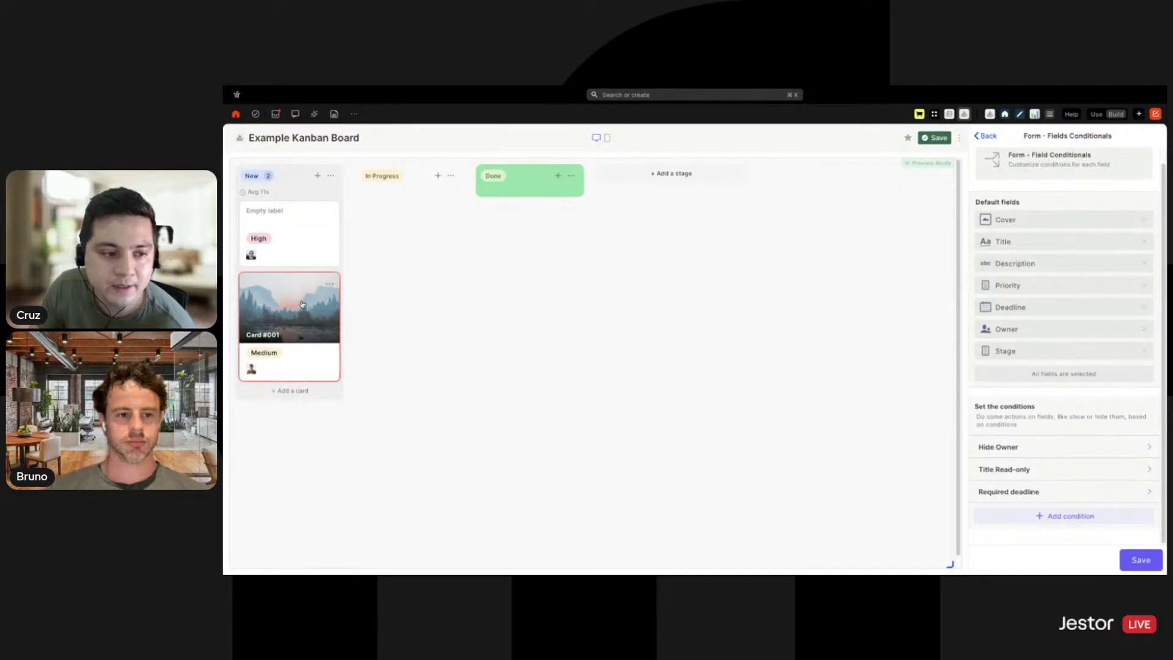
# Save the field conditionals, the block settings and the board.
pyautogui.click(1144, 561)
pyautogui.click(1144, 563)
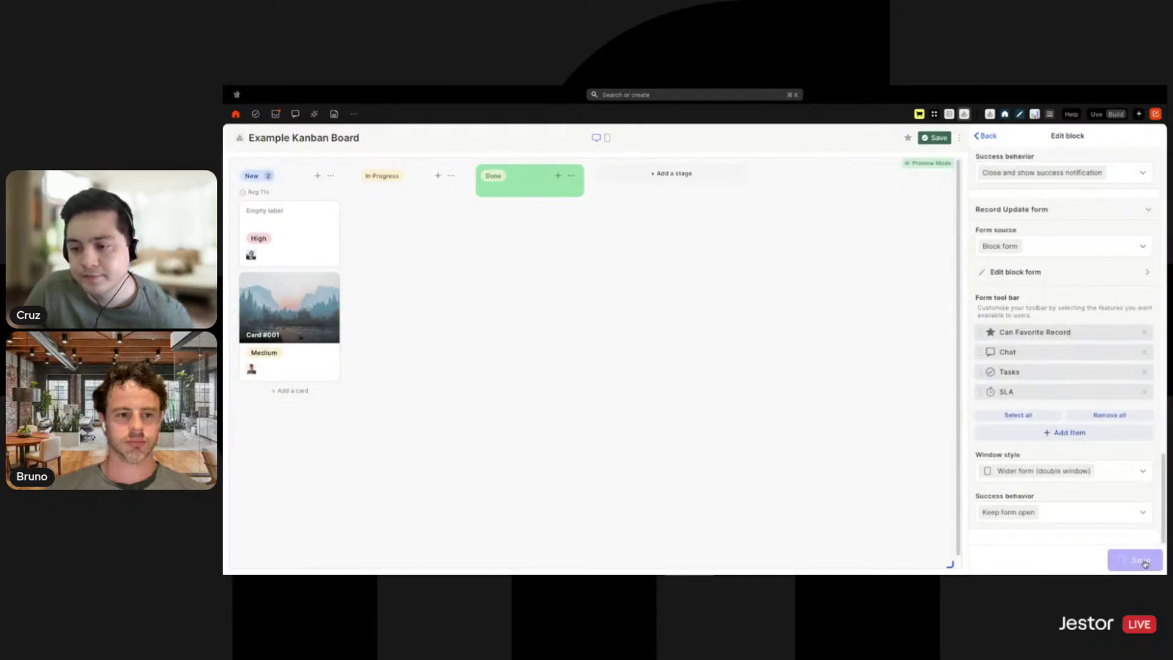
pyautogui.click(942, 138)
# Open Card #001 in use mode and test the Owner condition by switching its stage to In Progress and back to New.
pyautogui.click(1097, 114)
pyautogui.click(299, 300)
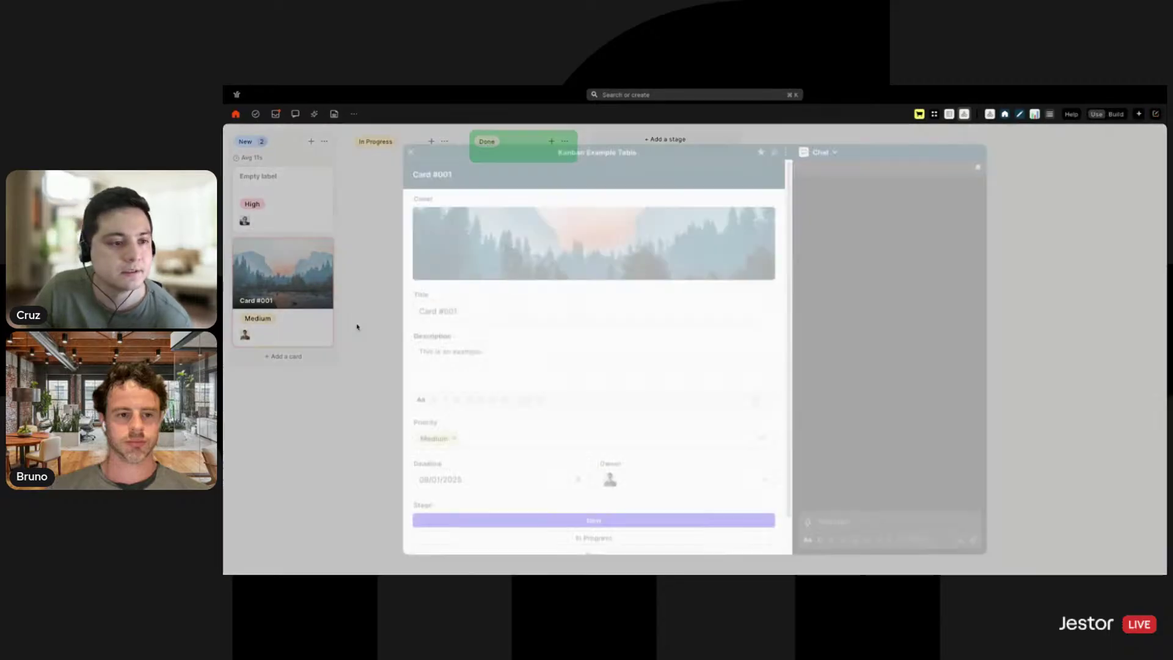
pyautogui.moveTo(571, 302); pyautogui.dragTo(406, 296)
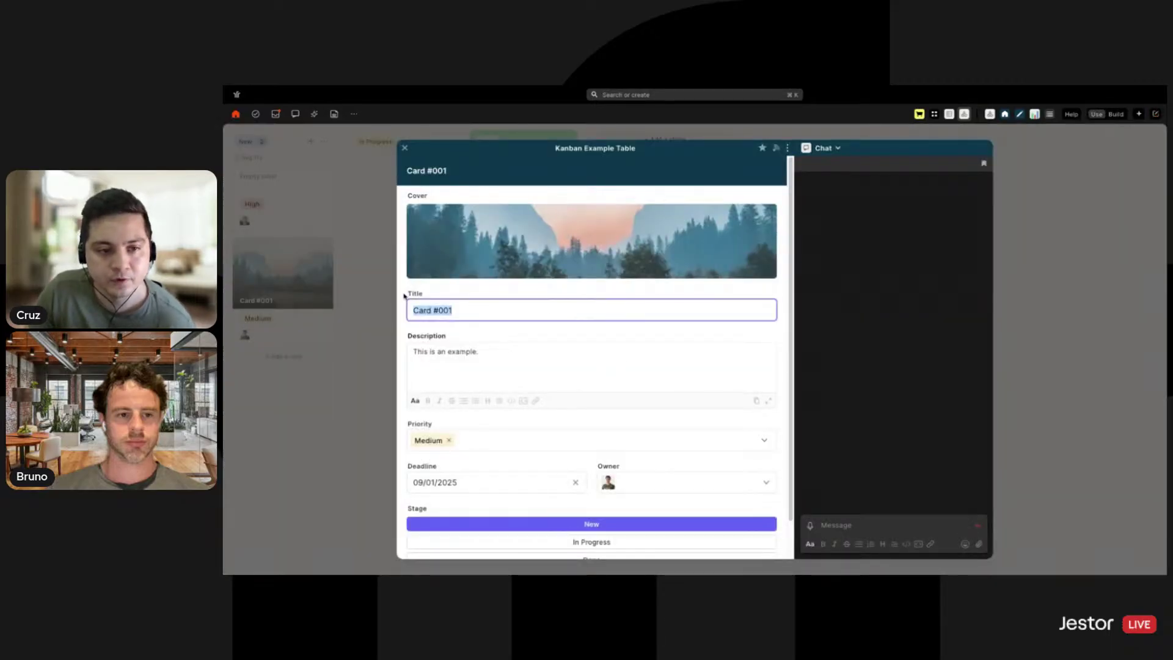
pyautogui.scroll(-1, 602, 332)
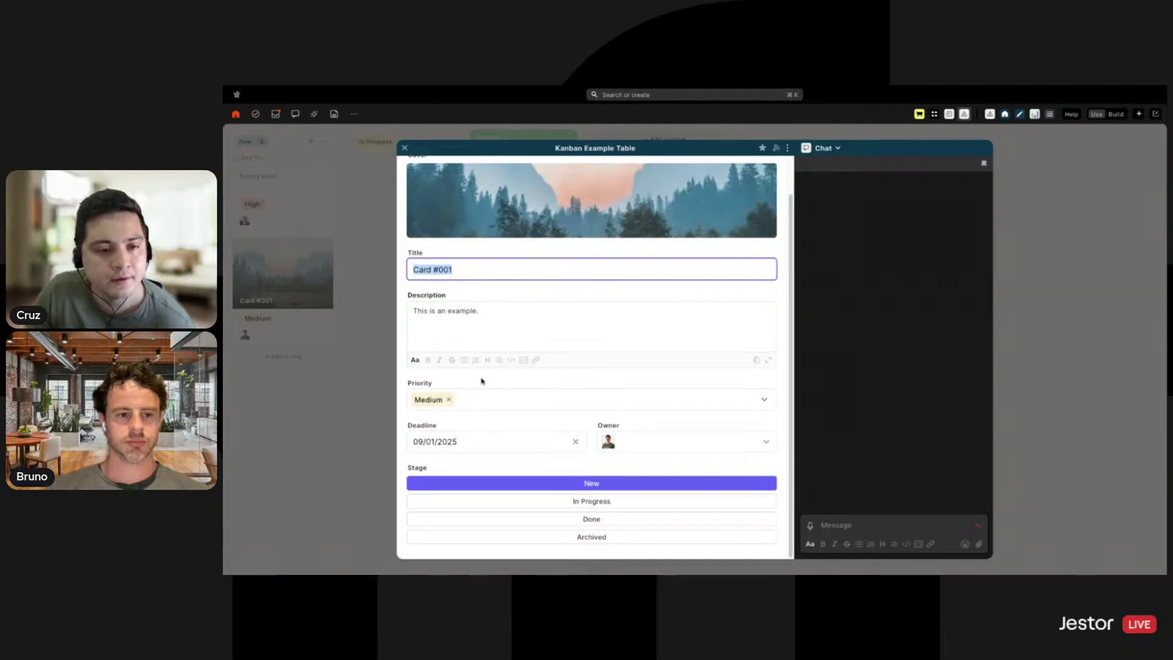
pyautogui.click(626, 509)
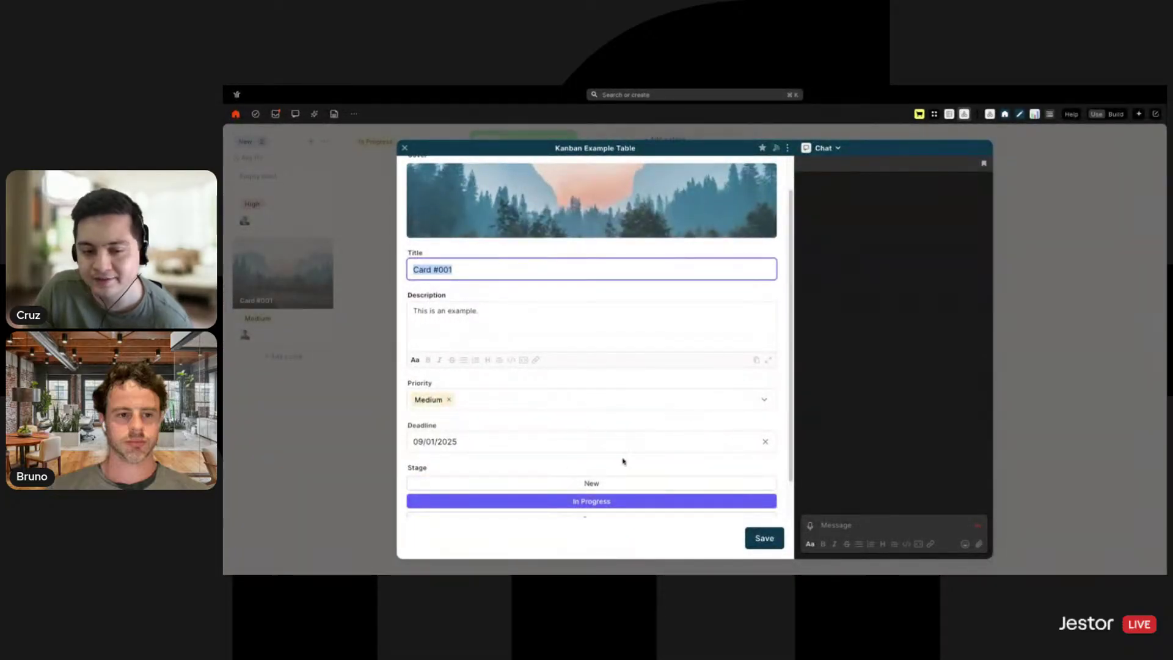
pyautogui.click(601, 483)
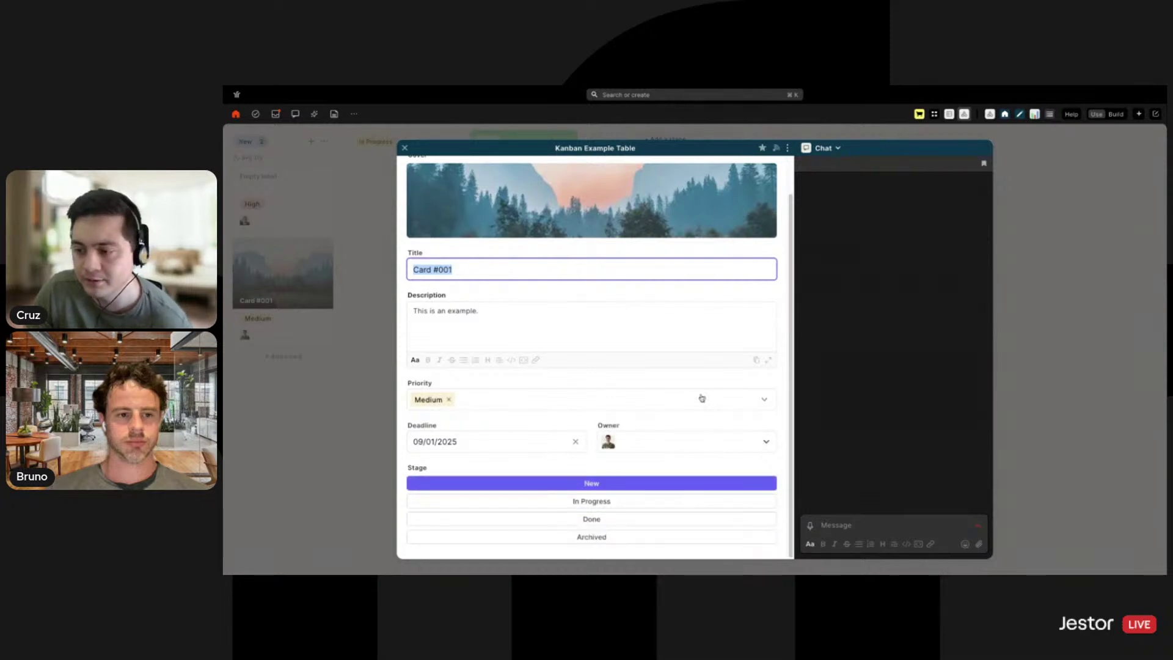
# Test the Title condition by setting the card's stage to Done, selecting the Title text and switching the stage to In Progress.
pyautogui.click(596, 519)
pyautogui.click(435, 272)
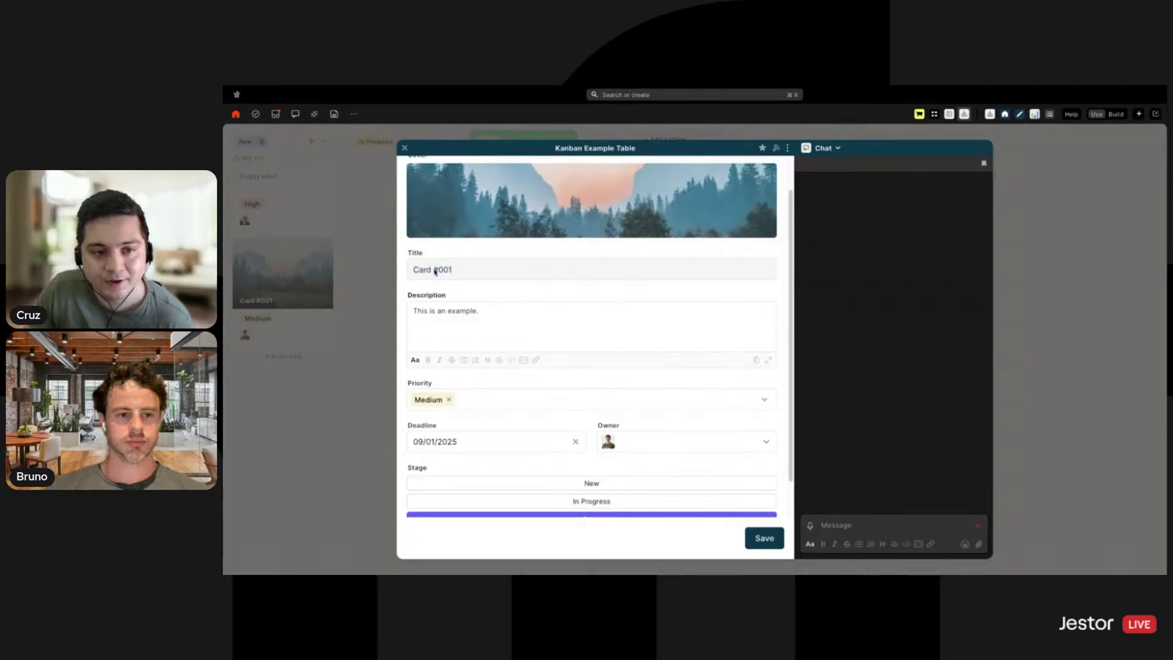
pyautogui.moveTo(424, 271)
pyautogui.mouseDown()
pyautogui.moveTo(465, 272)
pyautogui.moveTo(405, 273)
pyautogui.mouseUp()
pyautogui.click(460, 282)
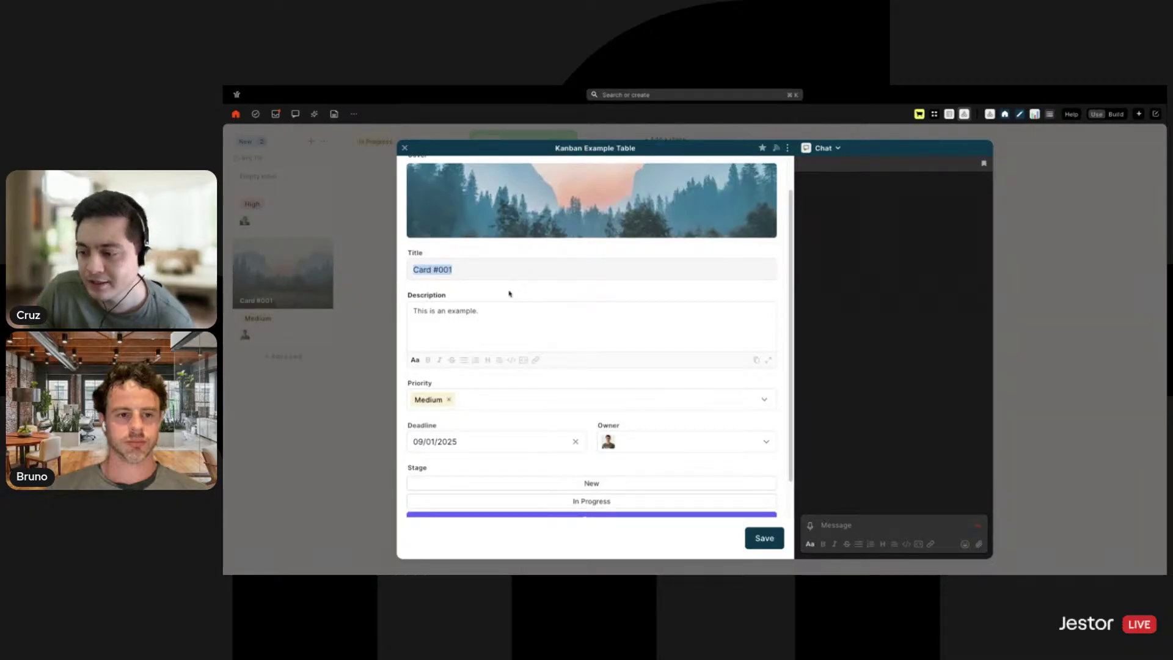
pyautogui.scroll(-1, 670, 461)
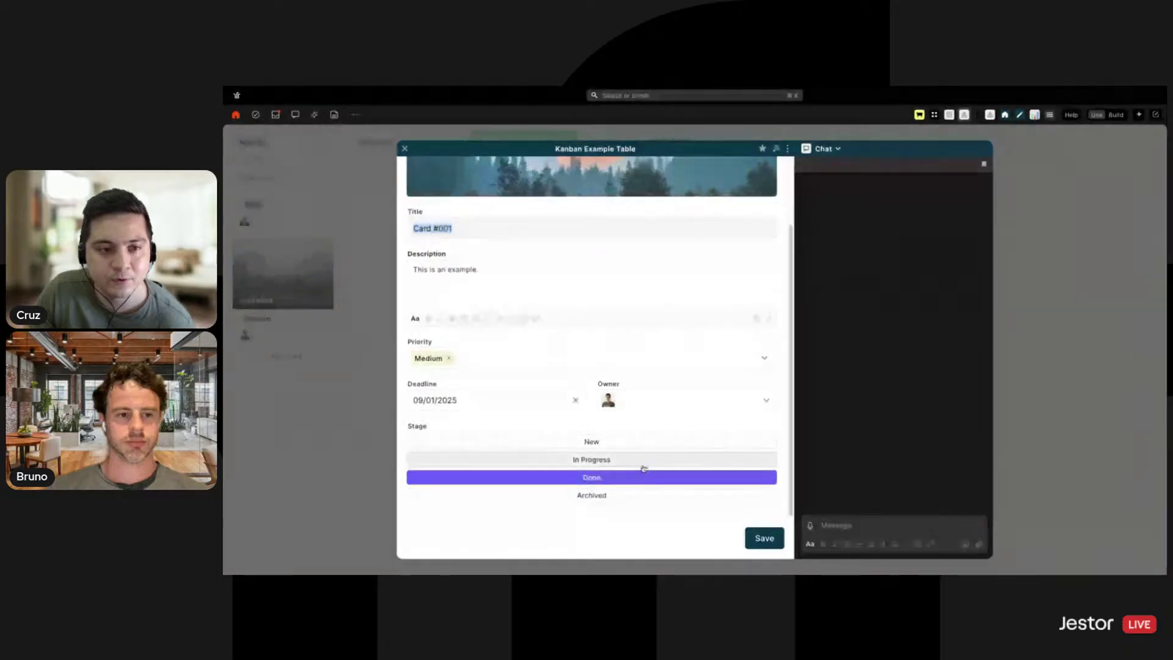
pyautogui.click(641, 461)
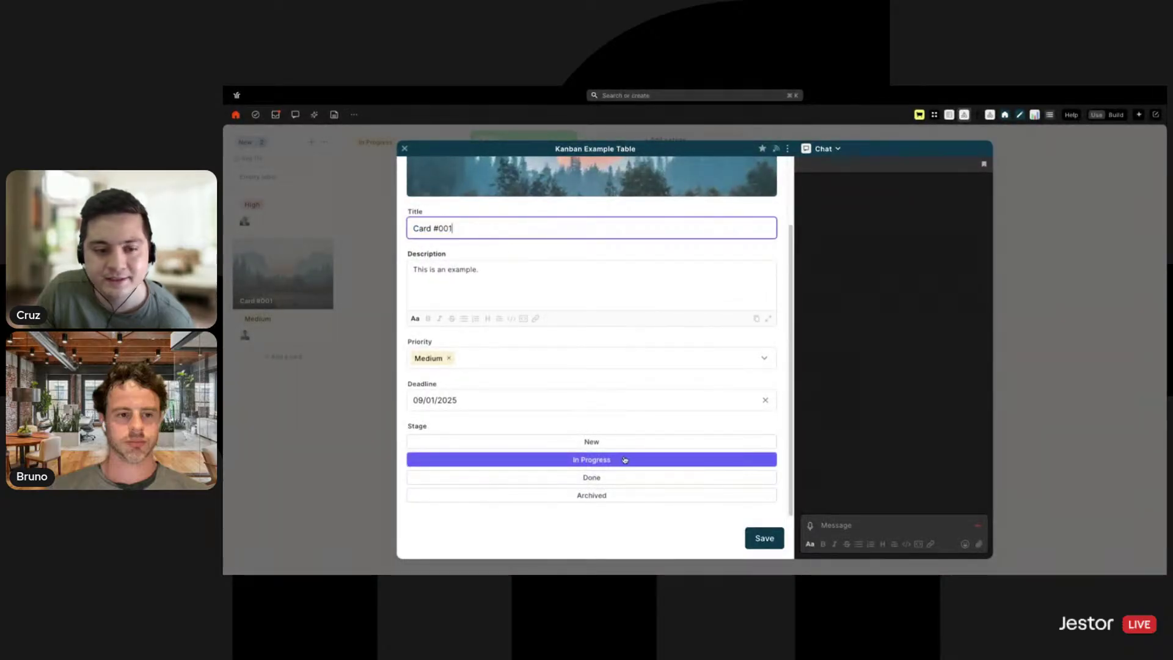
# Test the Deadline condition on Card #001 by setting its stage to New and its Priority to High.
pyautogui.click(583, 352)
pyautogui.click(597, 450)
pyautogui.click(597, 442)
pyautogui.scroll(1, 580, 428)
pyautogui.click(537, 403)
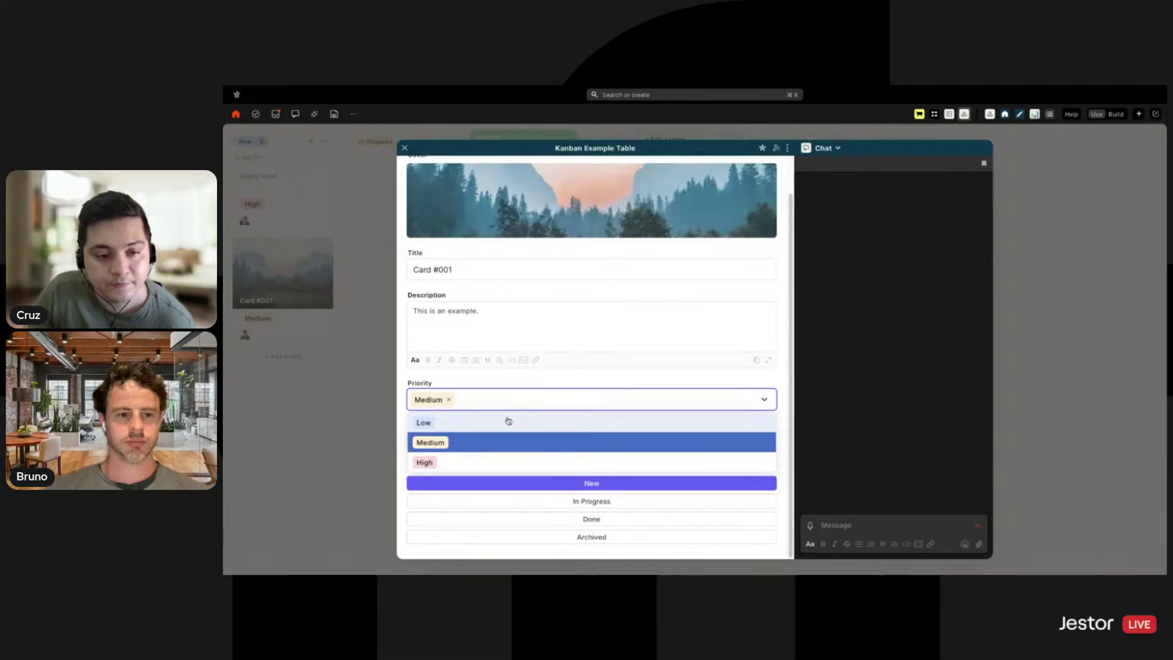
pyautogui.click(456, 462)
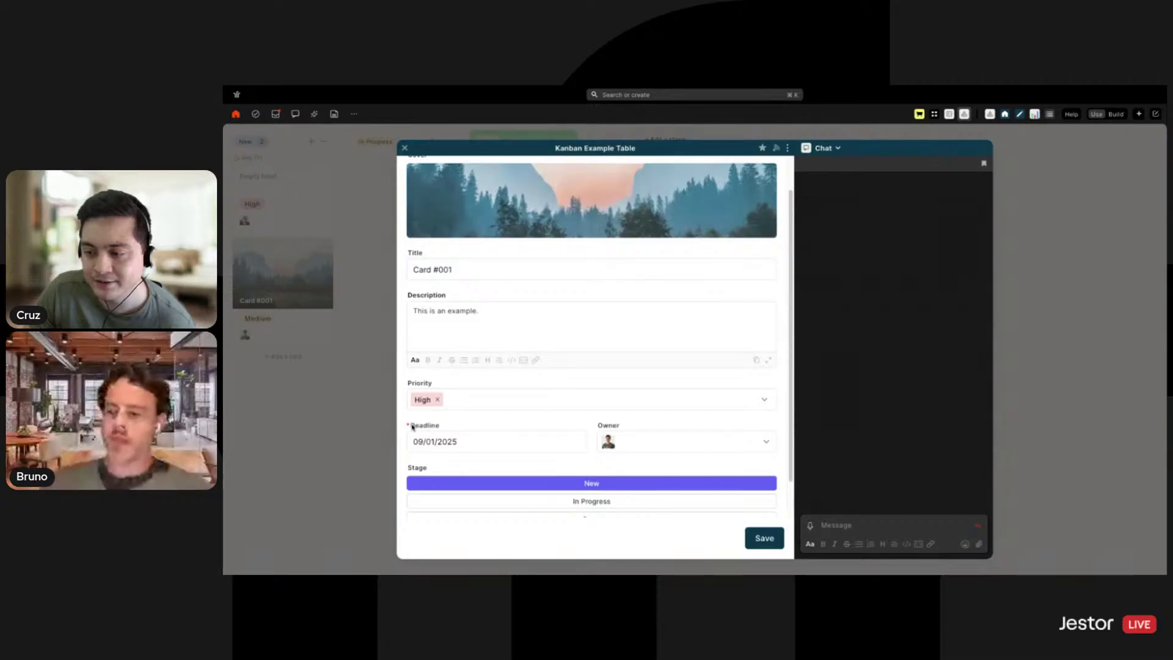
# Set the card's Priority to Low to test the Deadline condition again, and leave the card without saving.
pyautogui.click(468, 401)
pyautogui.click(437, 421)
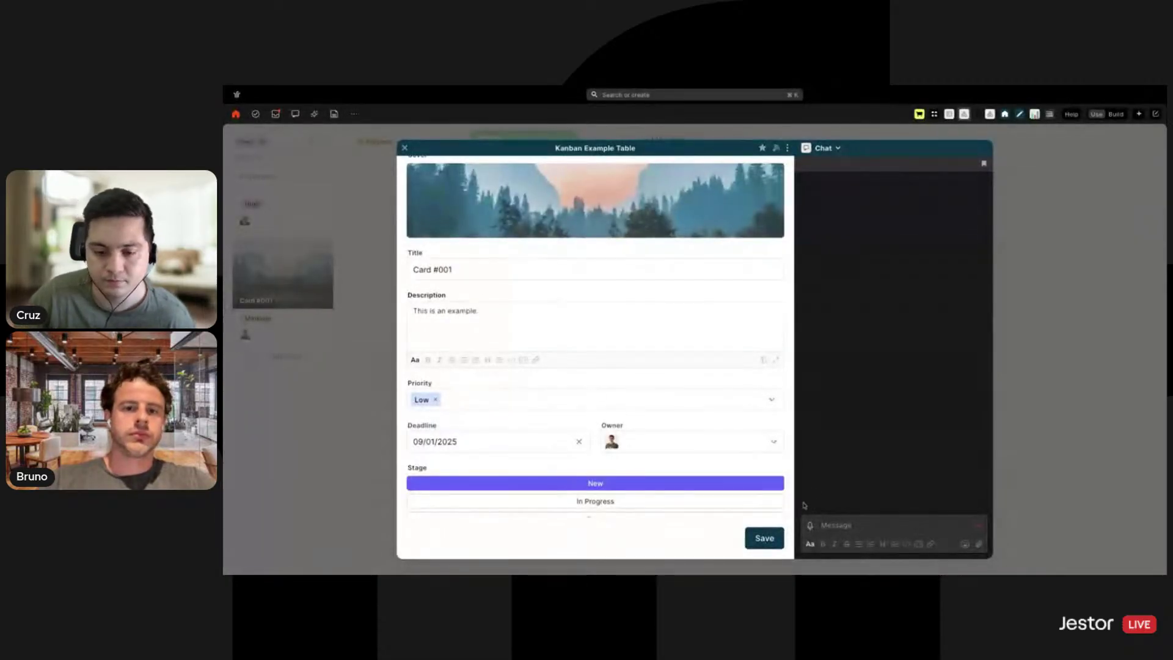
pyautogui.click(1016, 364)
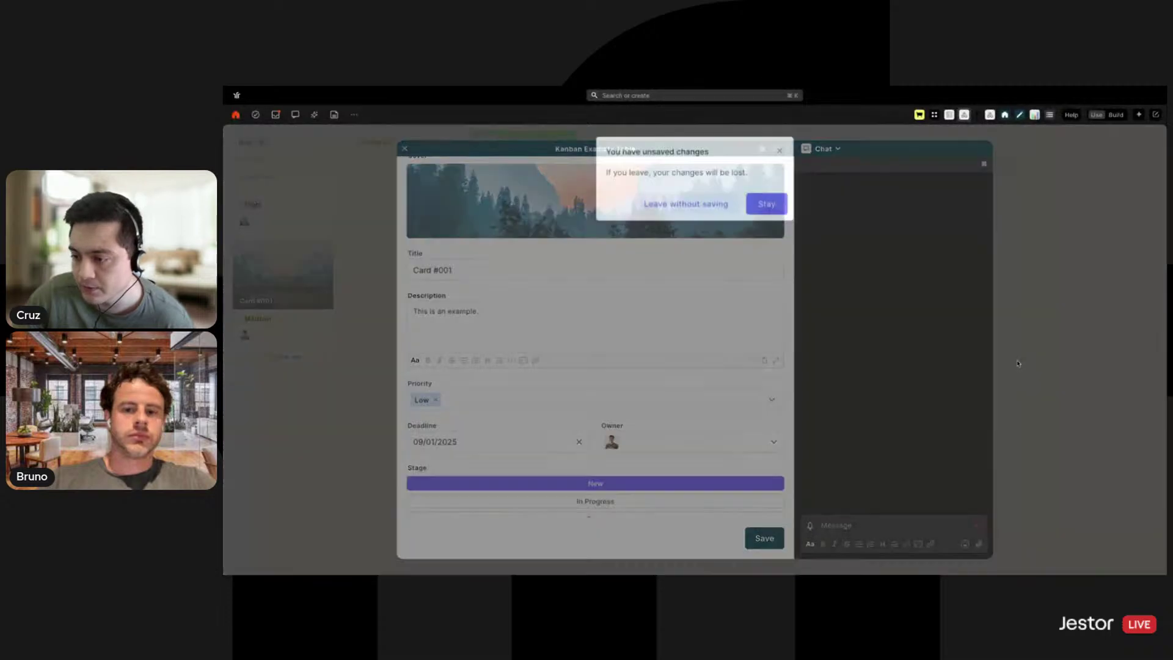
pyautogui.click(696, 206)
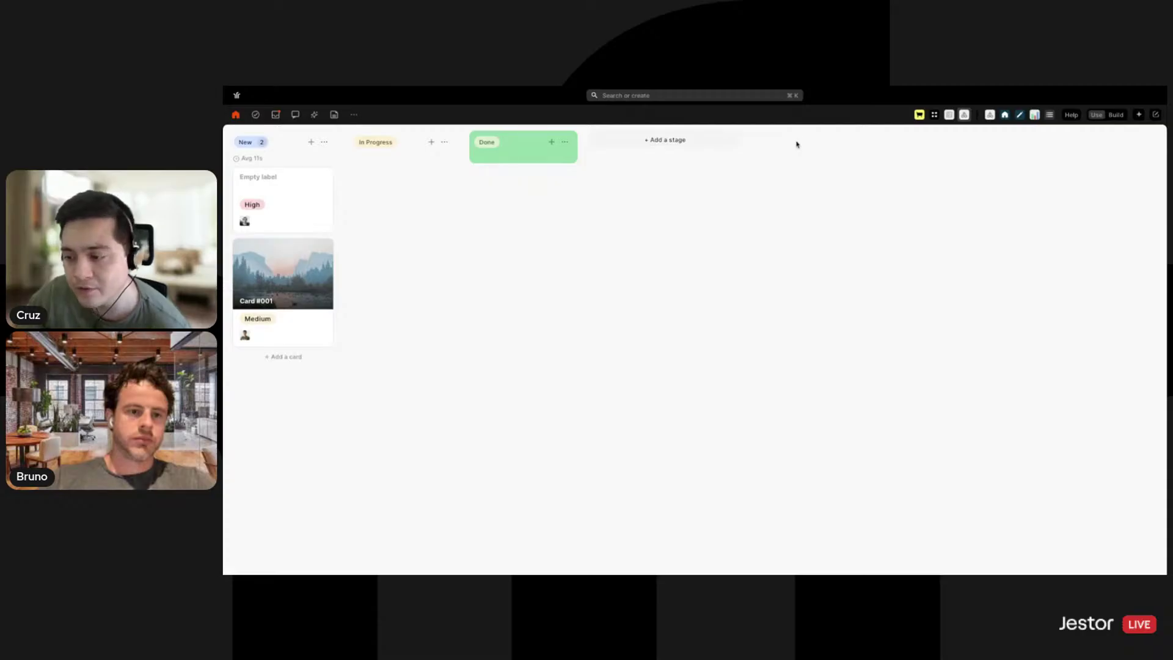
# Open the Purchases SMB board in the SMB app, view the new quote form for Travel to Atlanta and close it.
pyautogui.click(1006, 116)
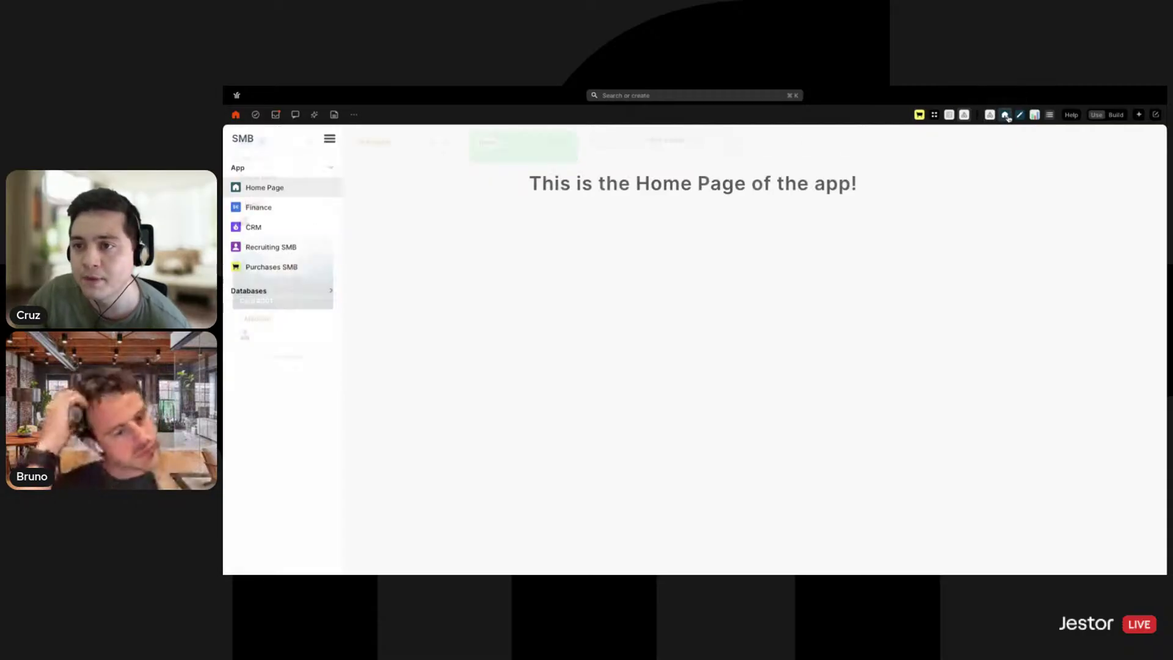
pyautogui.click(319, 268)
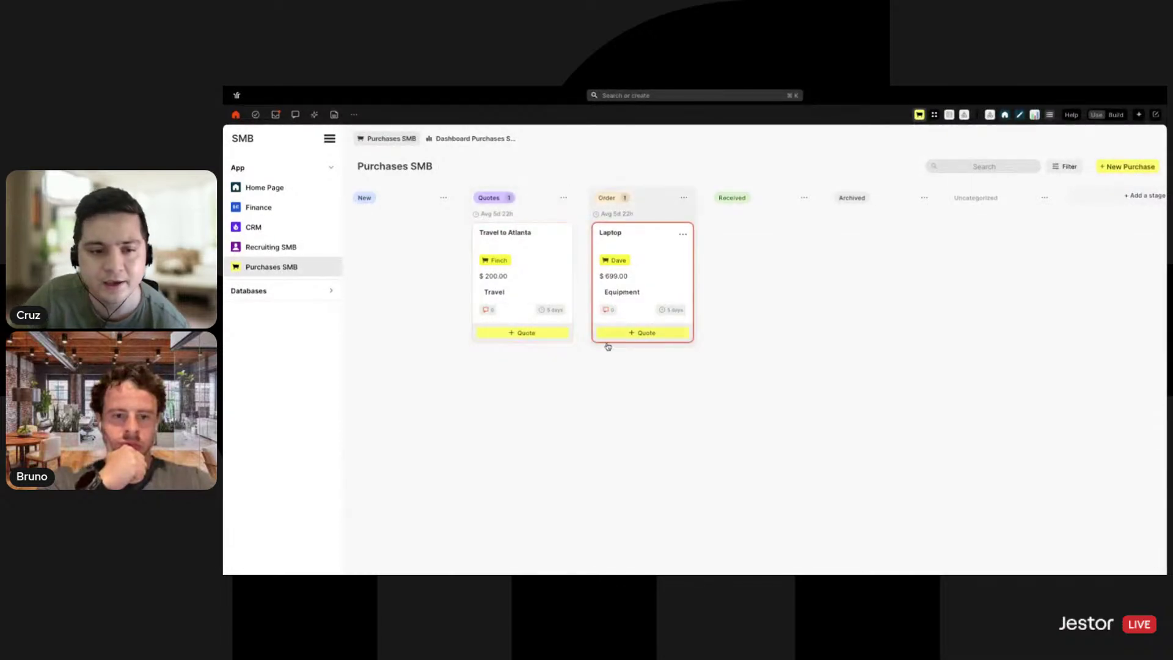
pyautogui.click(556, 334)
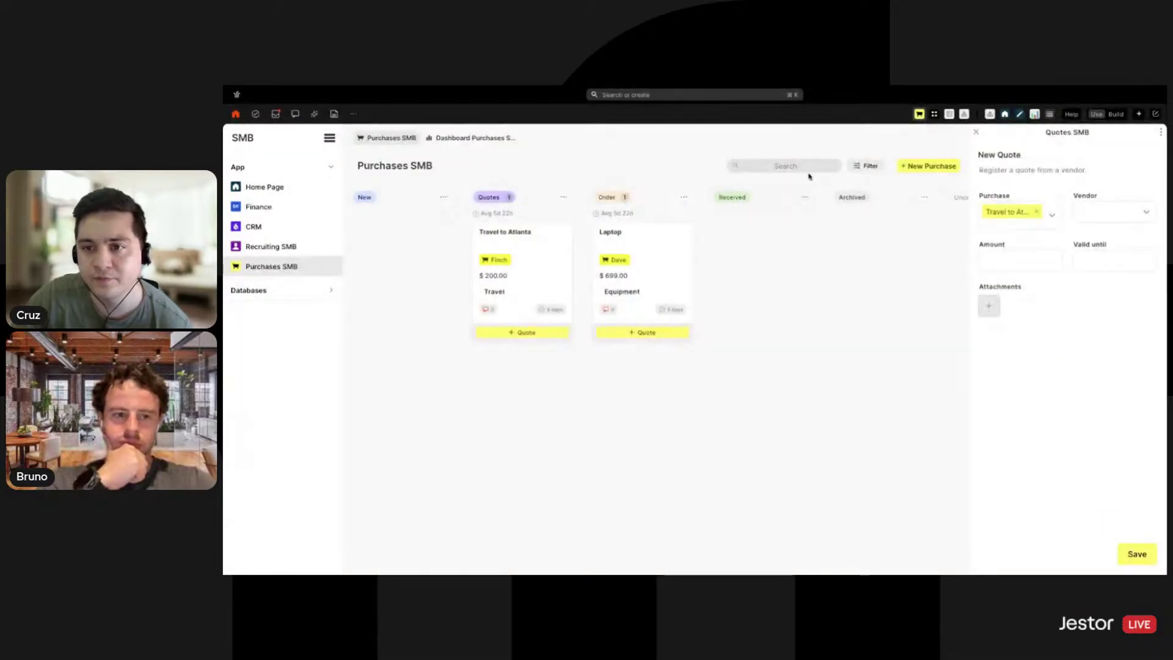
pyautogui.click(975, 132)
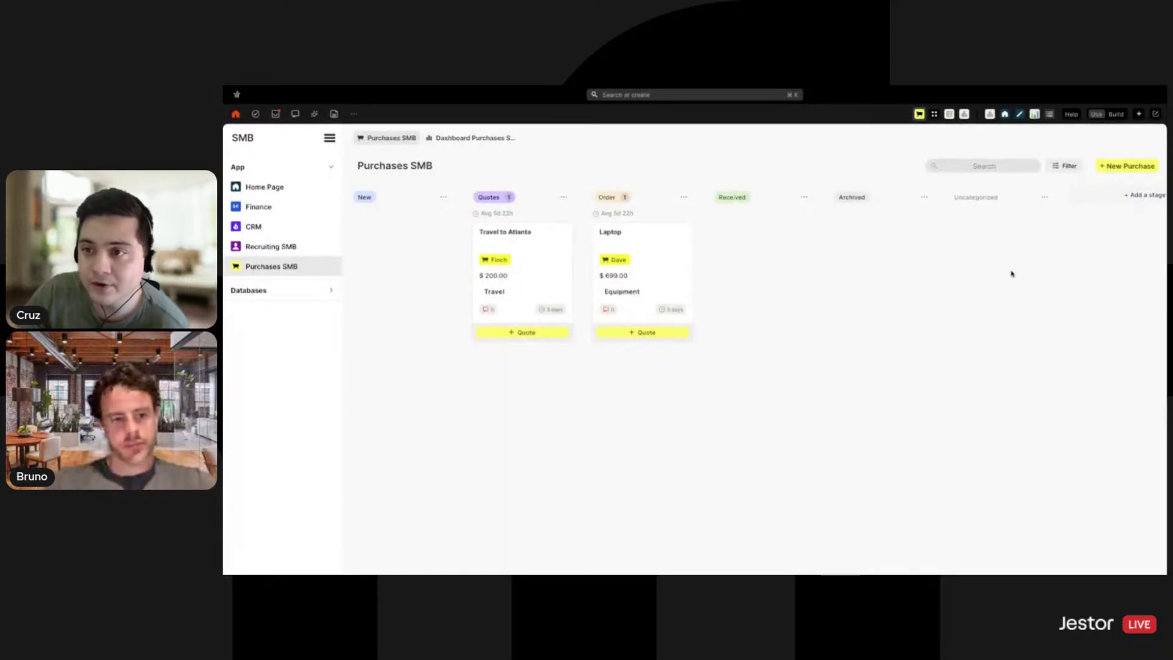
# Open the Kanban Example Table in build mode, show its views and open the stage time tracking view.
pyautogui.click(948, 121)
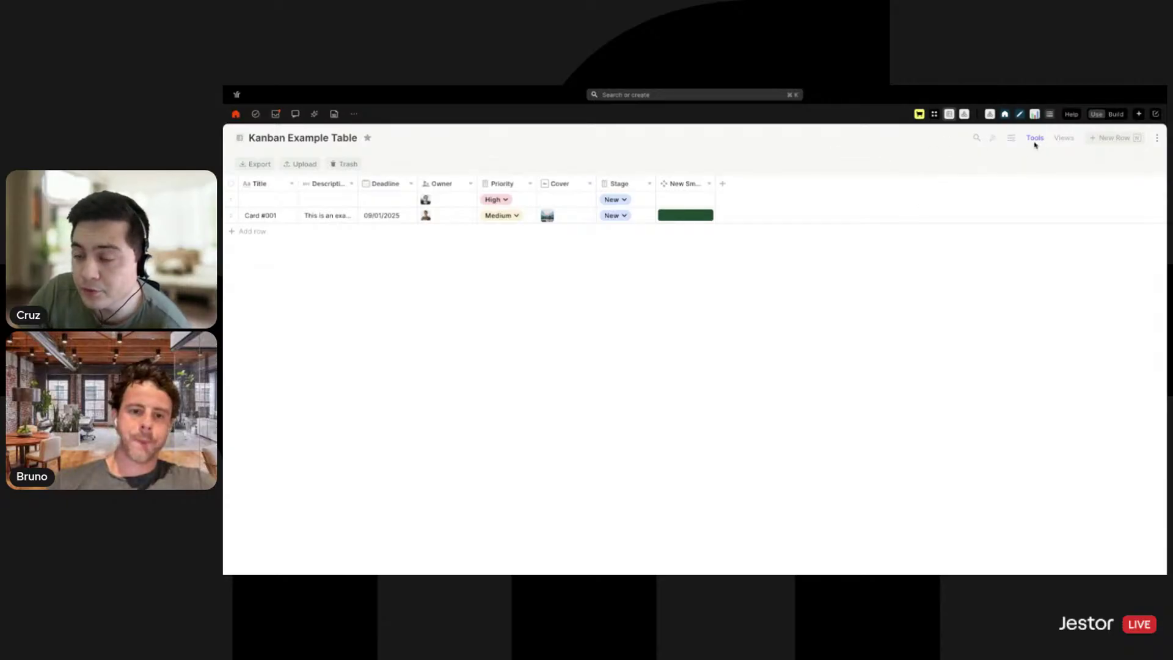
pyautogui.click(1063, 141)
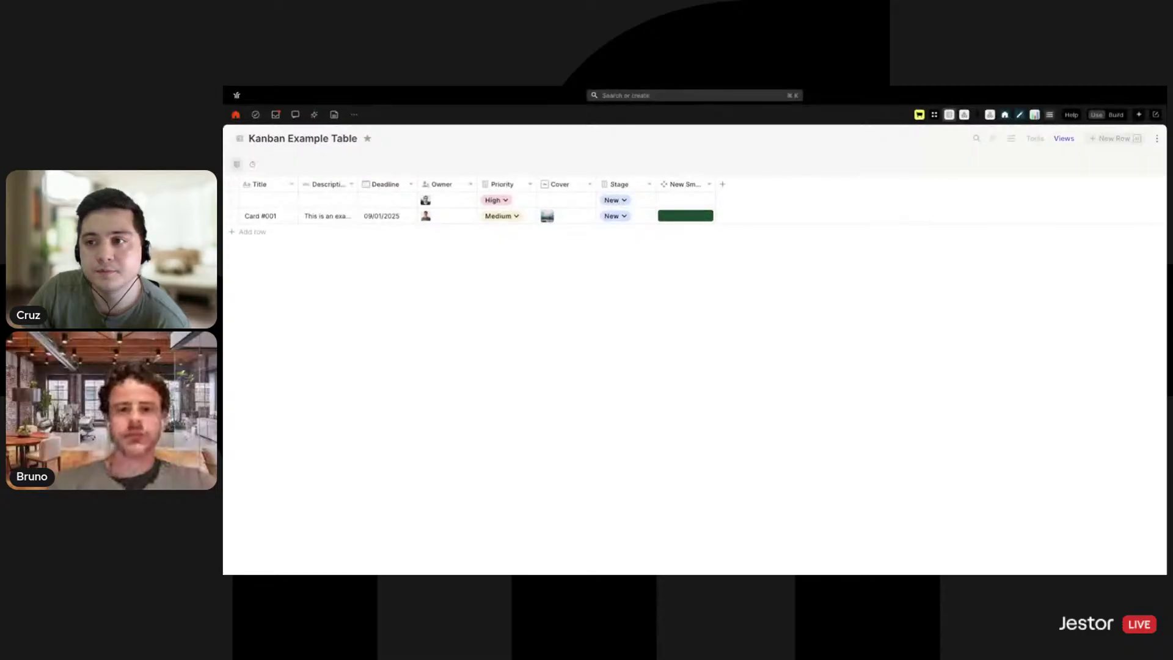
pyautogui.click(1115, 114)
pyautogui.click(1063, 138)
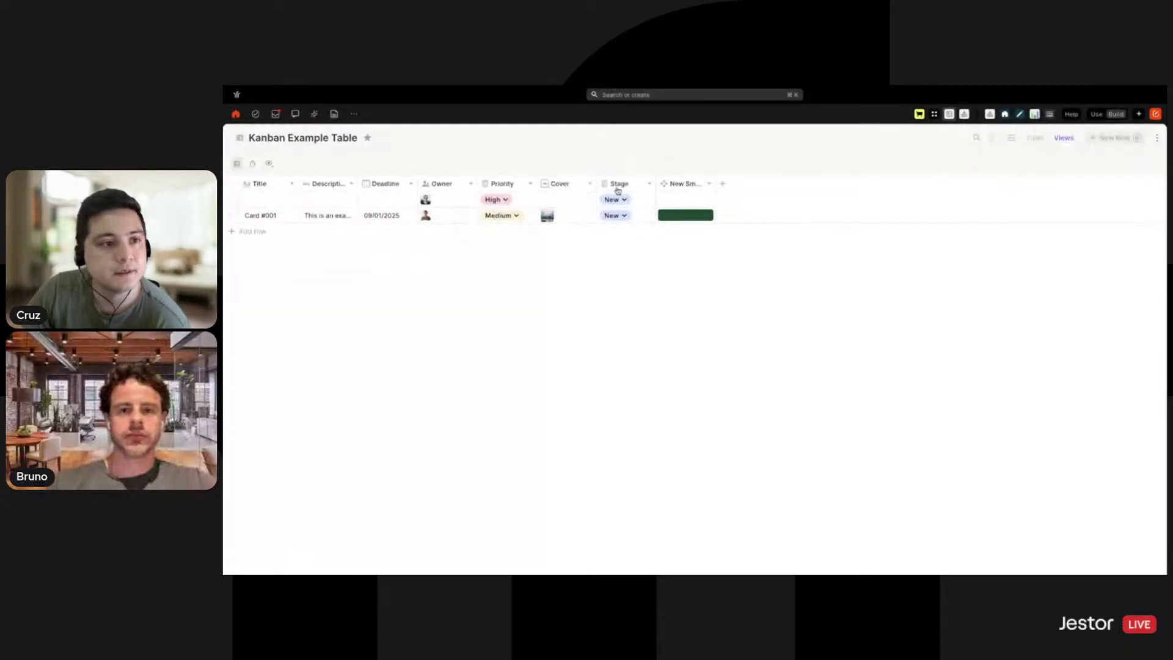
pyautogui.click(251, 165)
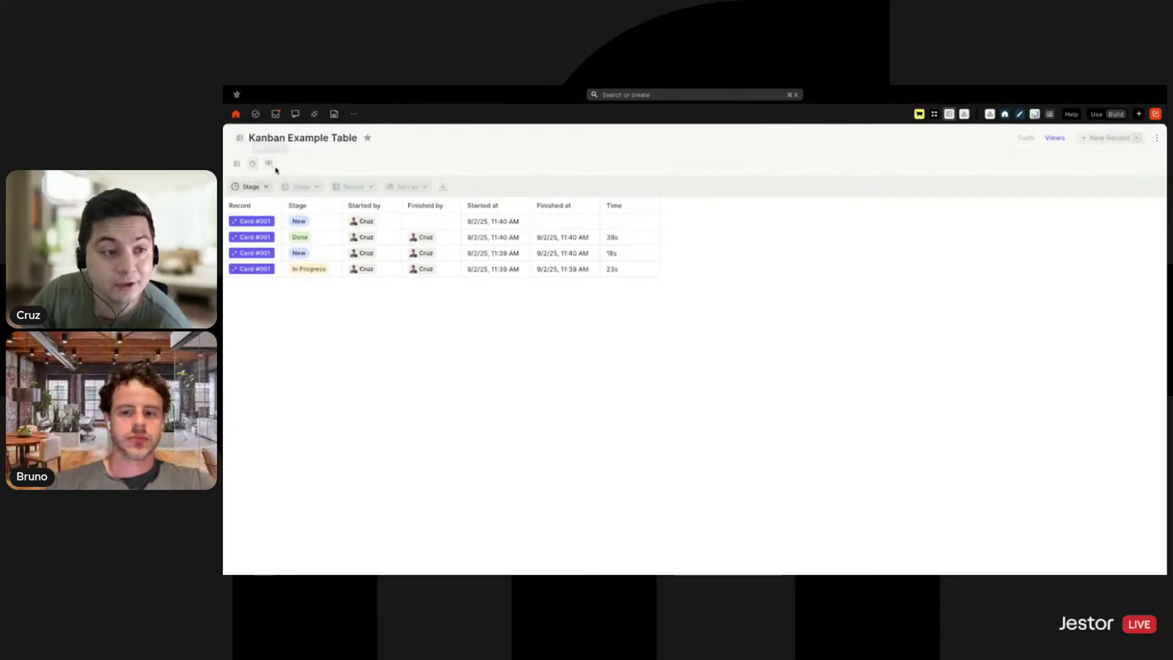
# Make the Example Kanban Board visible as a view of the table and open that view in use mode.
pyautogui.click(269, 163)
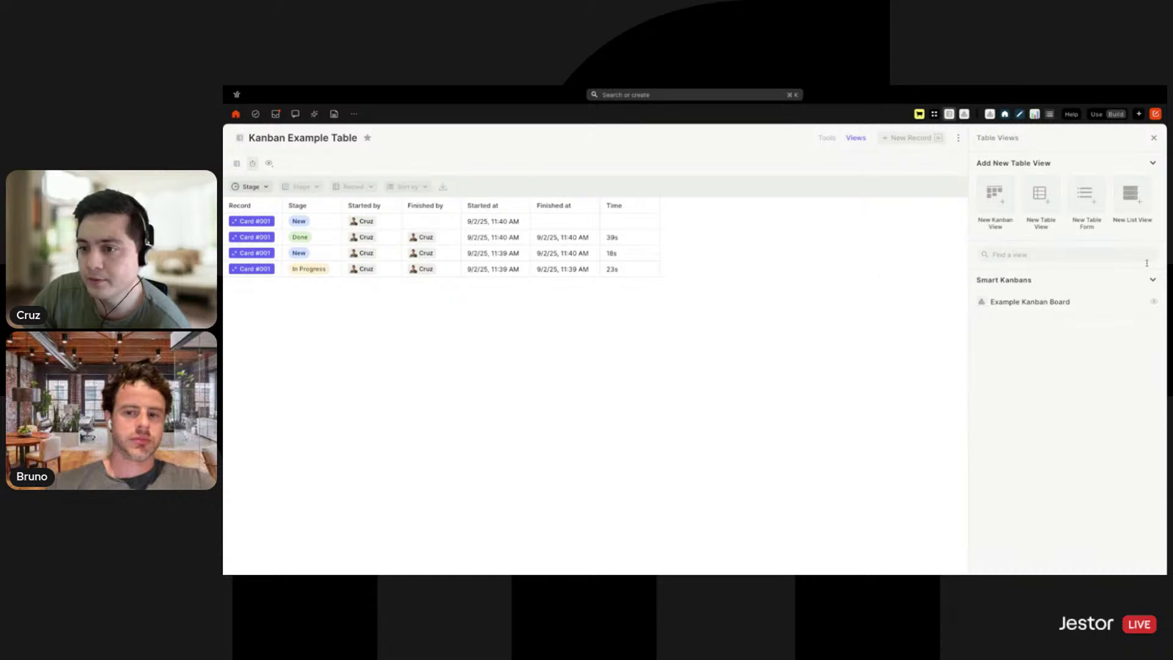
pyautogui.click(1155, 305)
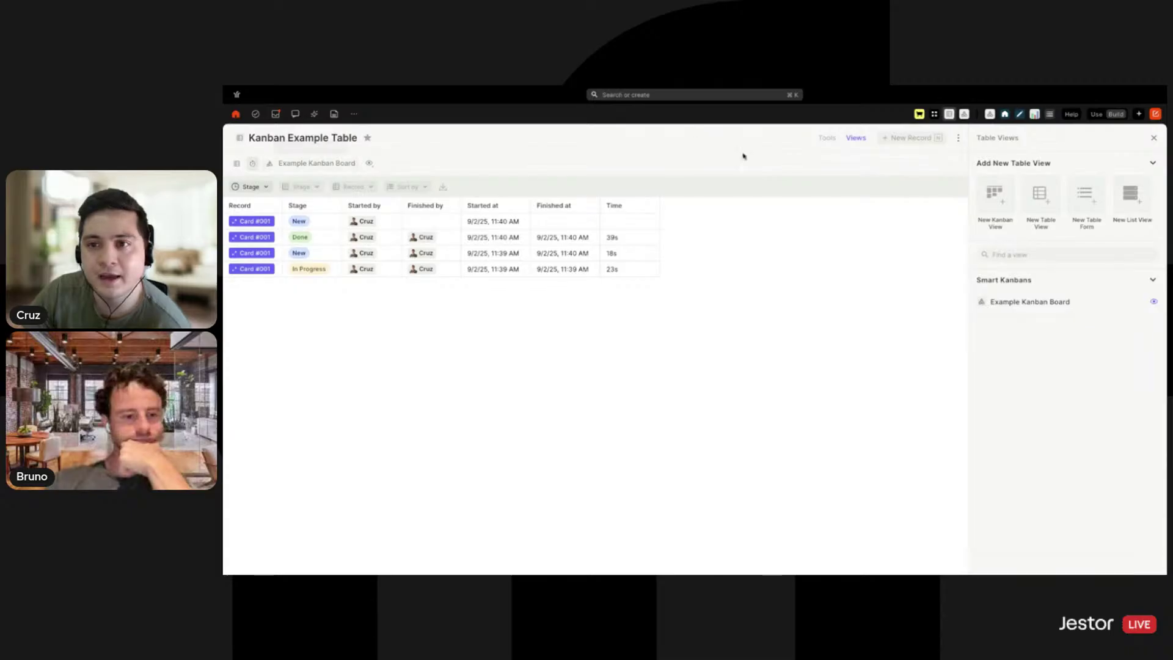
pyautogui.click(1096, 118)
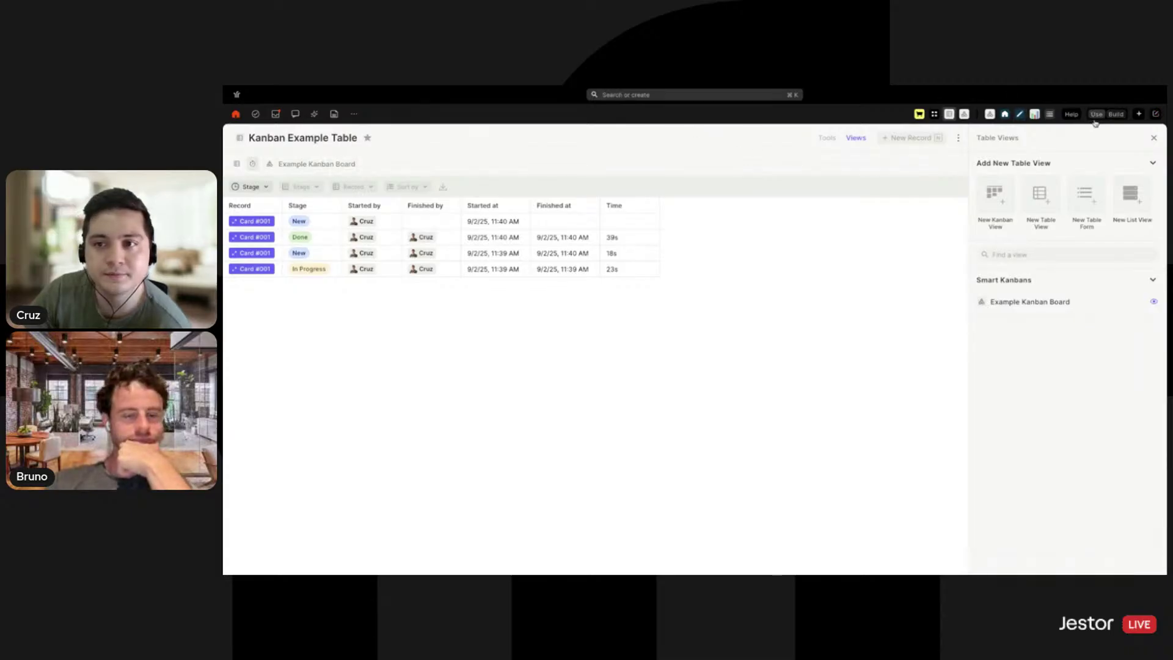
pyautogui.click(1153, 138)
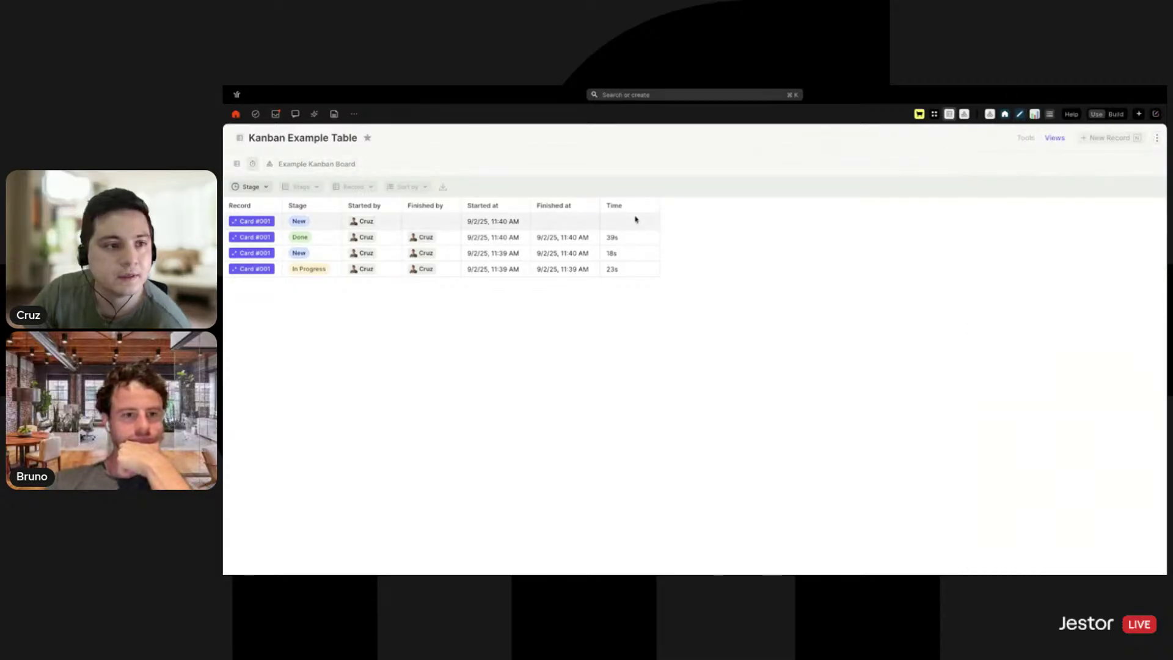
pyautogui.click(237, 165)
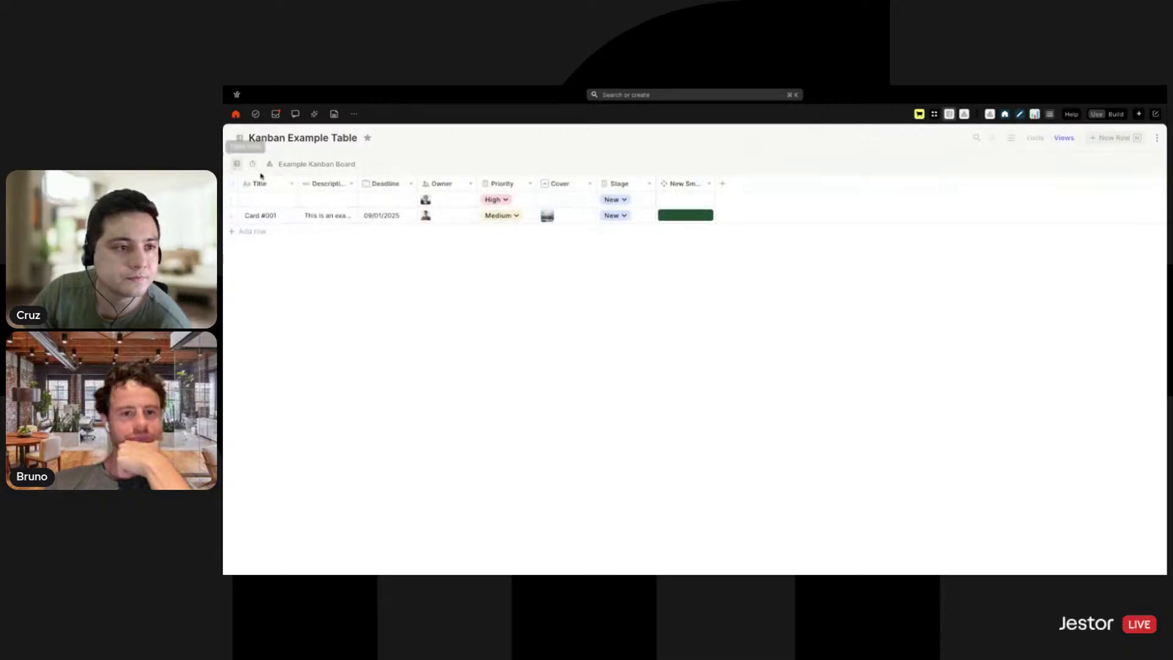
pyautogui.click(305, 165)
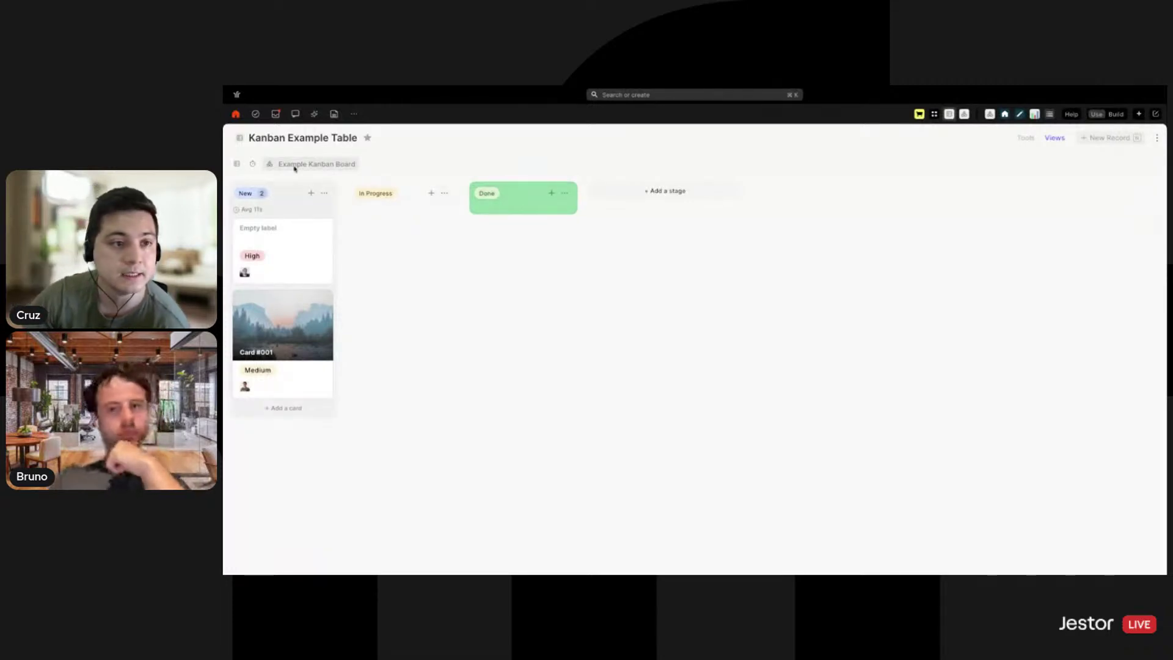
# Add a new Kanban view to the Kanban Example Table in build mode and close the view settings.
pyautogui.click(1114, 114)
pyautogui.click(1068, 140)
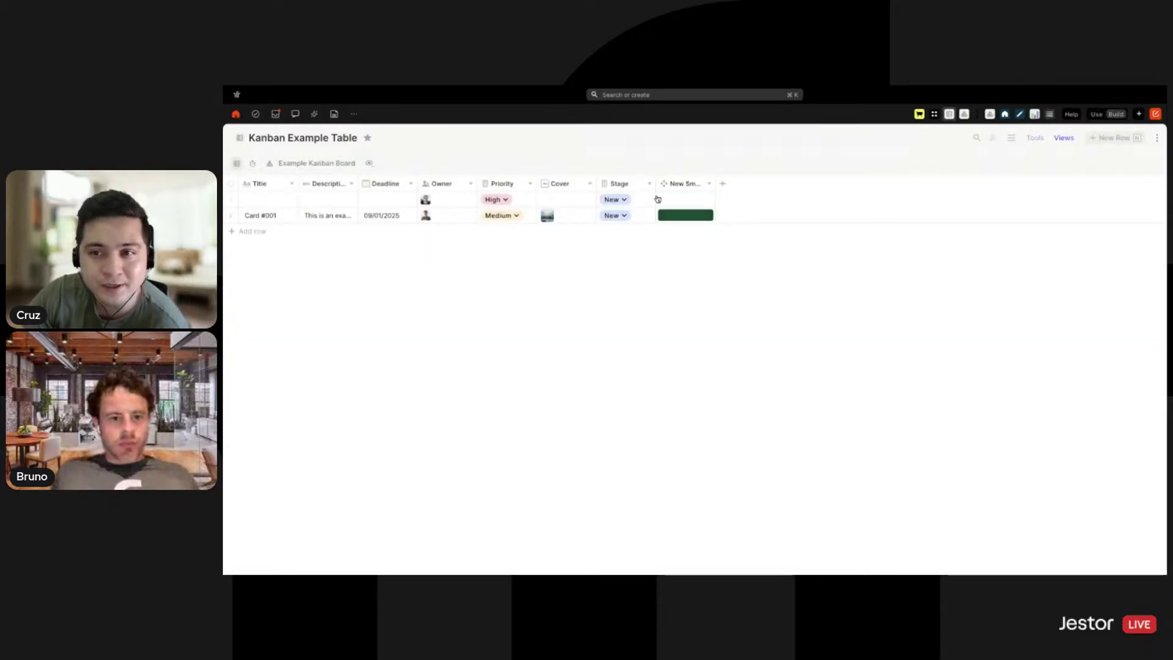
pyautogui.click(370, 164)
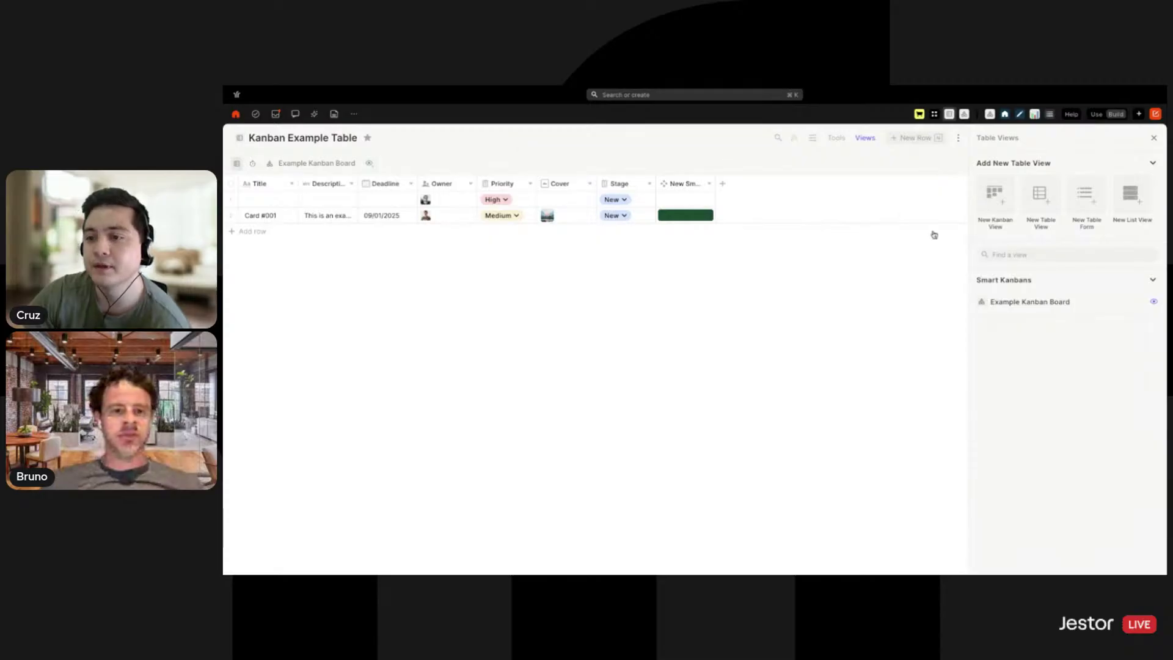
pyautogui.click(1003, 204)
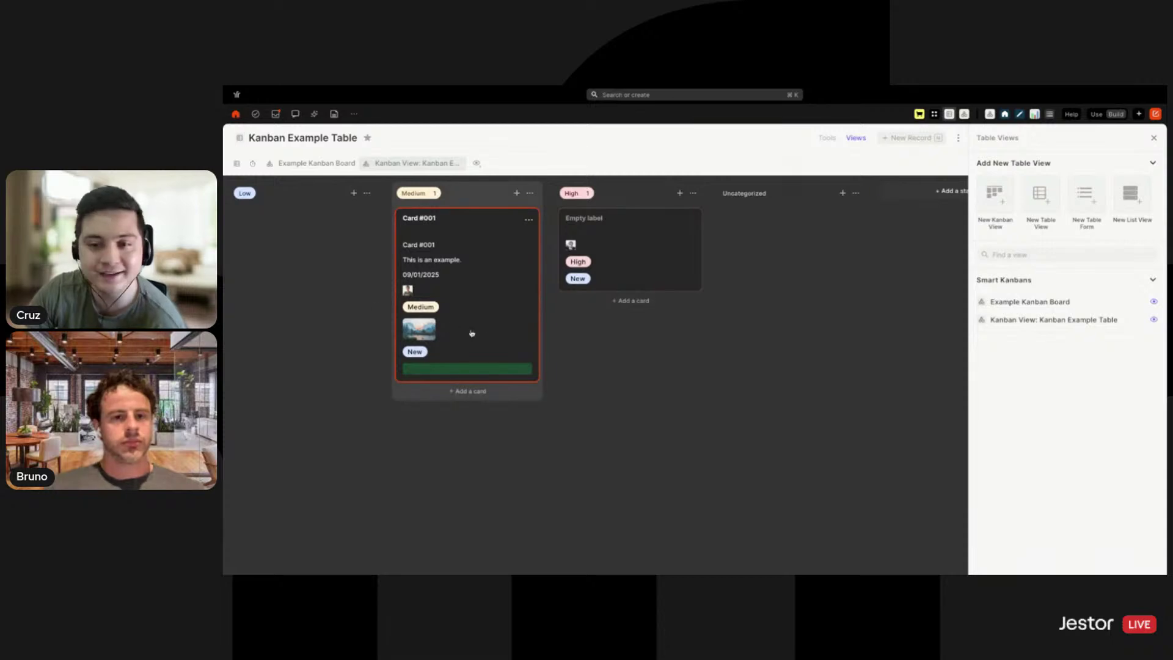
pyautogui.click(1153, 137)
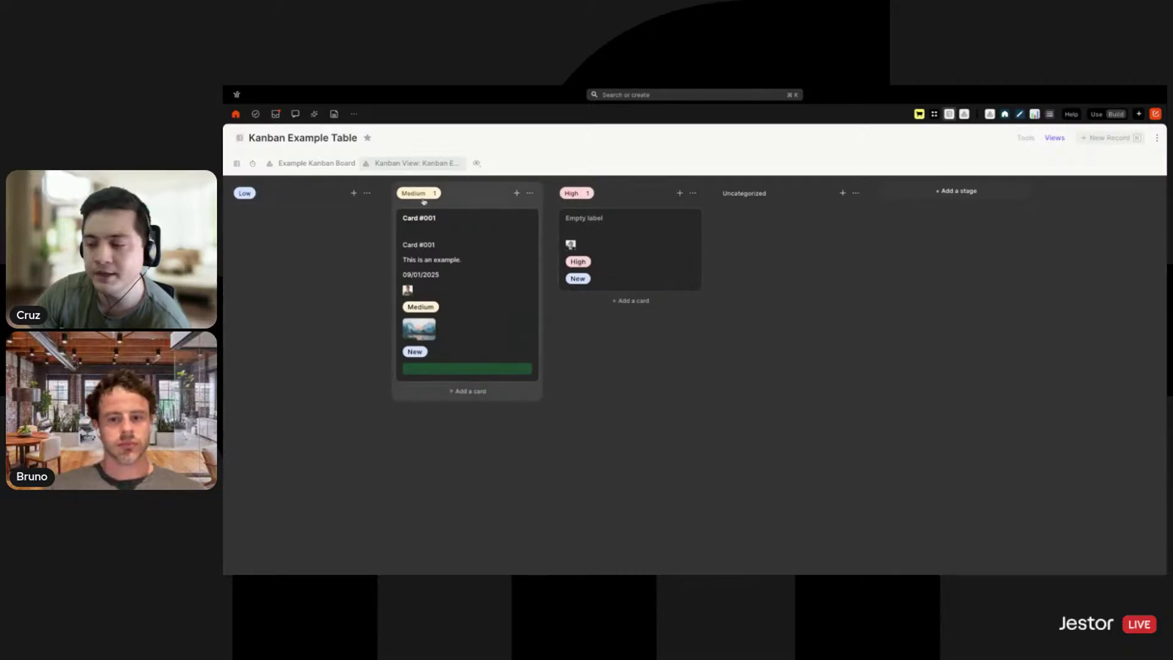
# Check the Example Kanban Board view and return to the table view.
pyautogui.click(338, 170)
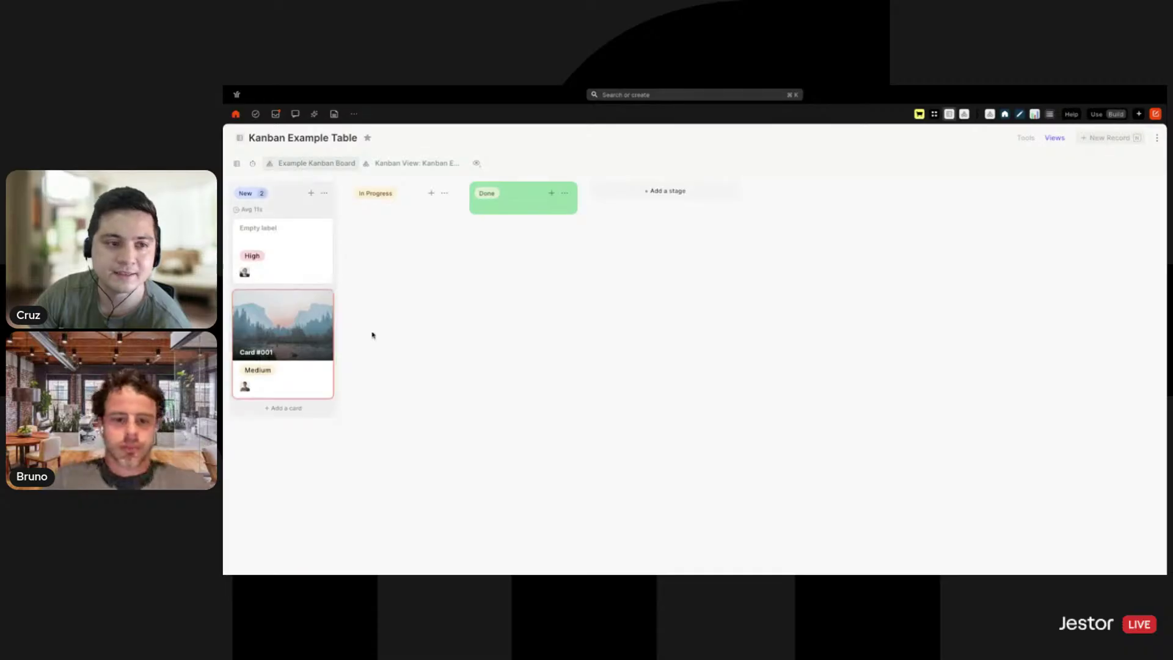
pyautogui.click(238, 164)
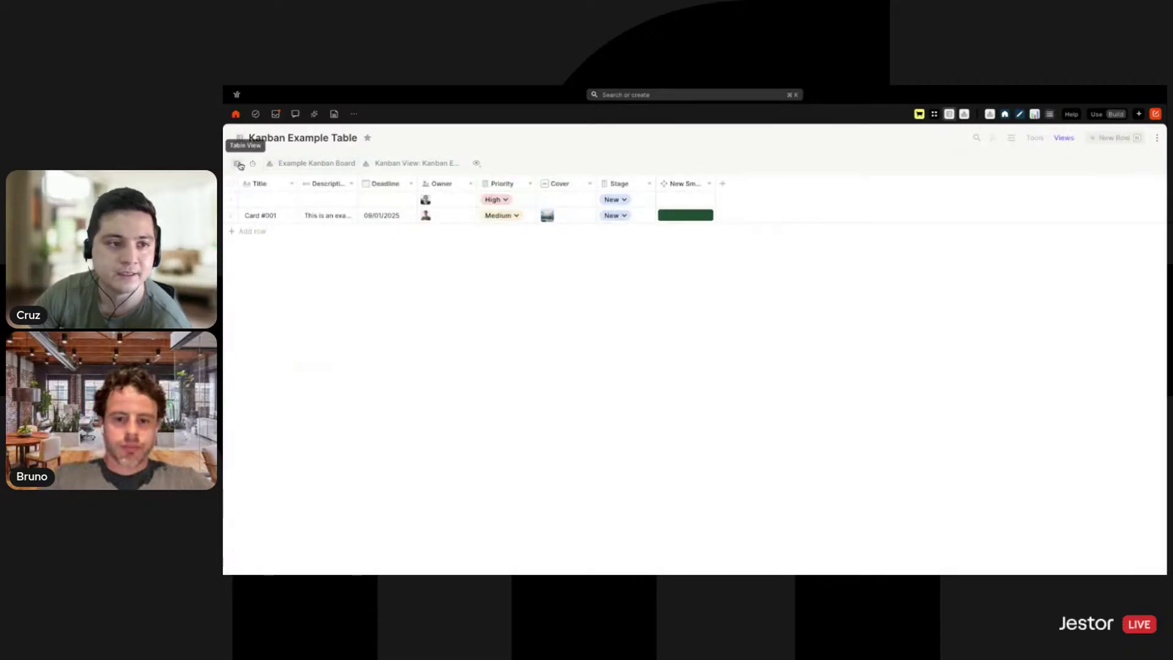